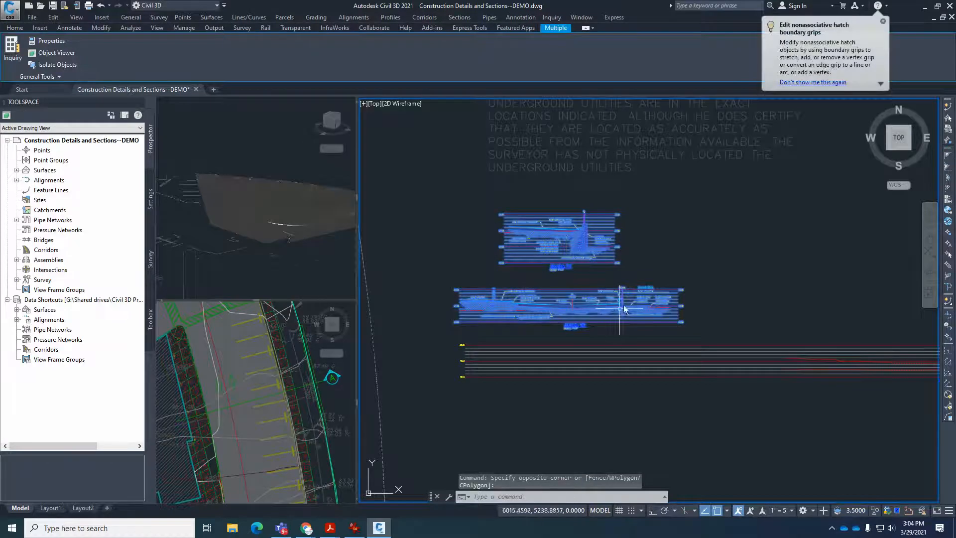
Clear the selection and examine the two annotated section details and the longer, unannotated profile view below them.
{"action": "scroll", "coordinate": [657, 276], "scroll_direction": "up", "scroll_amount": 4}
{"action": "scroll", "coordinate": [657, 283], "scroll_direction": "down", "scroll_amount": 6}
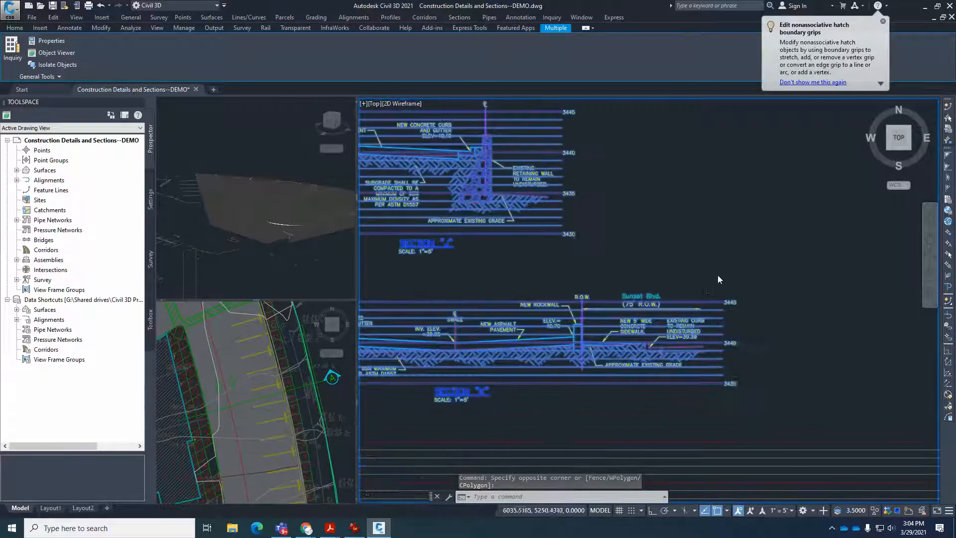
{"action": "key", "text": "Escape"}
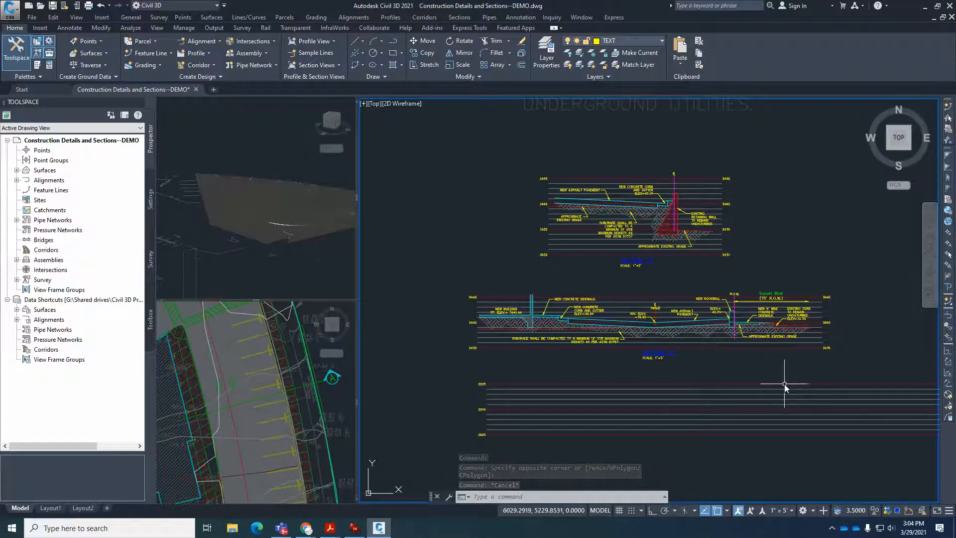
{"action": "scroll", "coordinate": [546, 325], "scroll_direction": "down", "scroll_amount": 3}
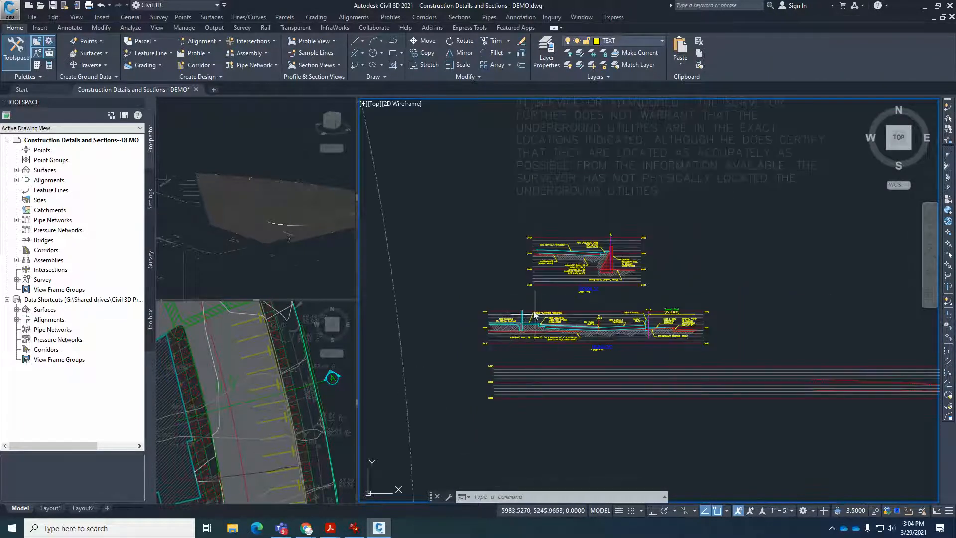
{"action": "scroll", "coordinate": [550, 273], "scroll_direction": "down", "scroll_amount": 1}
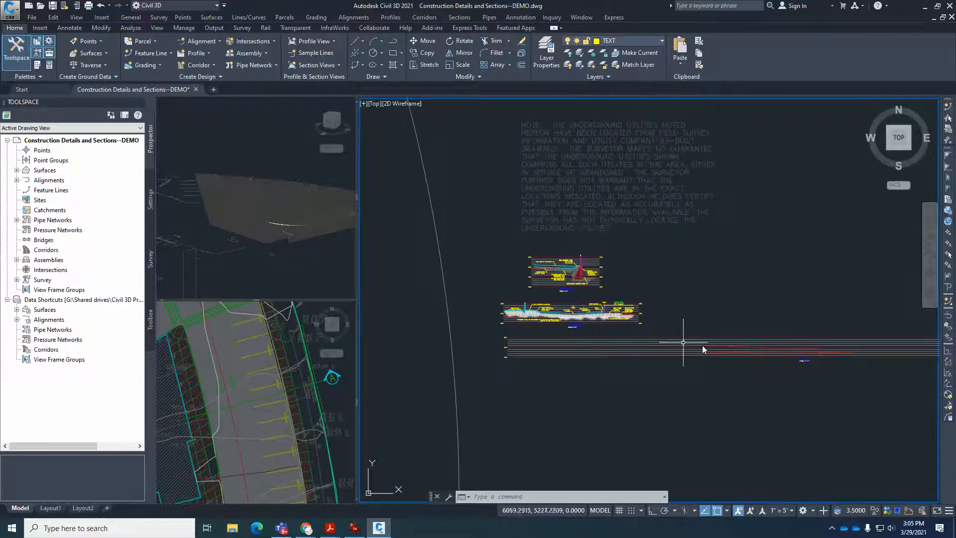
{"action": "scroll", "coordinate": [707, 344], "scroll_direction": "up", "scroll_amount": 4}
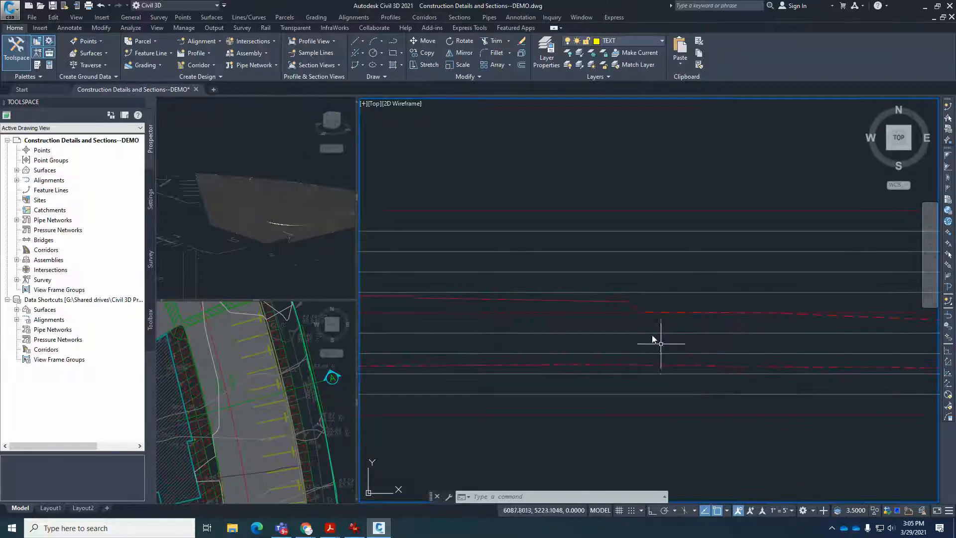
{"action": "left_click", "coordinate": [623, 302]}
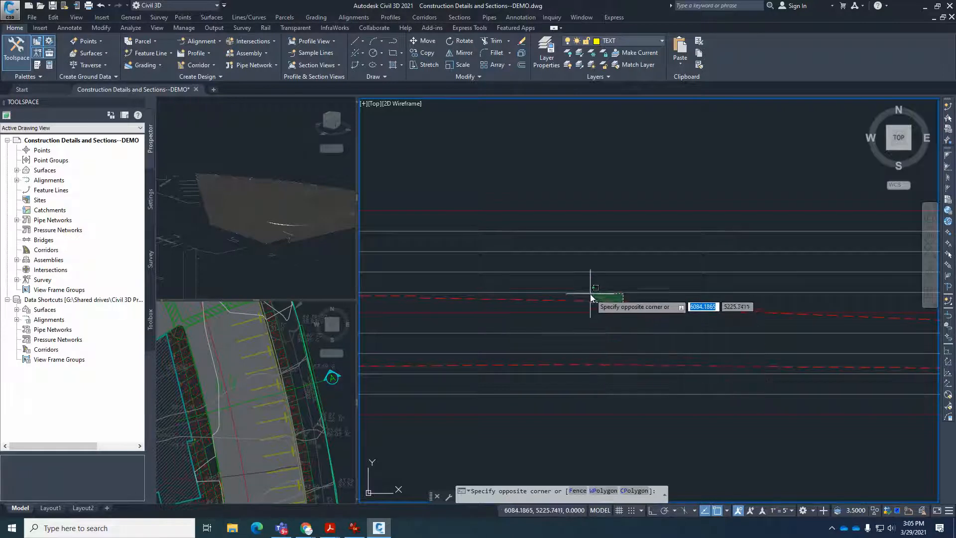
{"action": "key", "text": "Escape"}
{"action": "key", "text": "Escape"}
{"action": "scroll", "coordinate": [620, 357], "scroll_direction": "down", "scroll_amount": 6}
Move the long profile view slightly so its start lines up with the annotated section detail above it.
{"action": "type", "text": "m"}
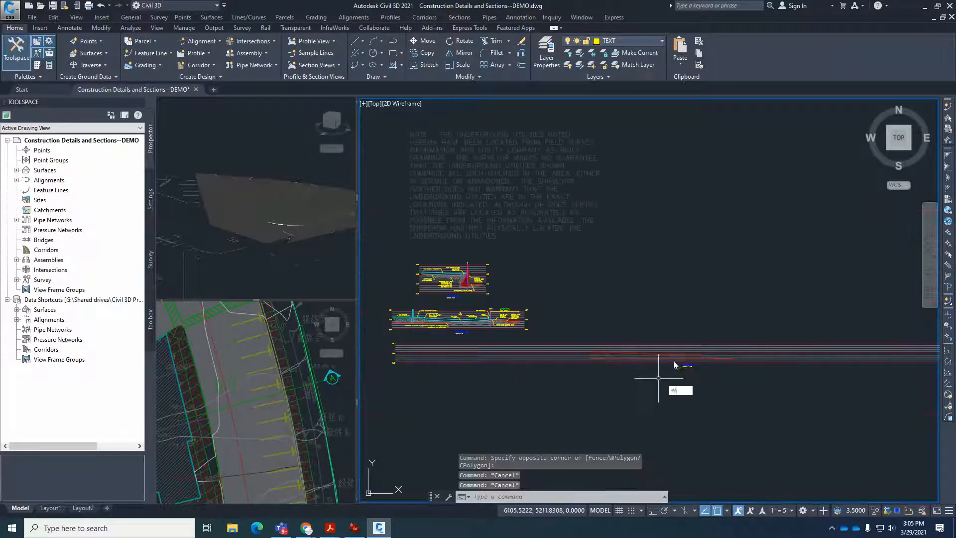
{"action": "key", "text": "Return"}
{"action": "left_click", "coordinate": [683, 344]}
{"action": "key", "text": "Return"}
{"action": "left_click", "coordinate": [689, 324]}
{"action": "left_click", "coordinate": [685, 328]}
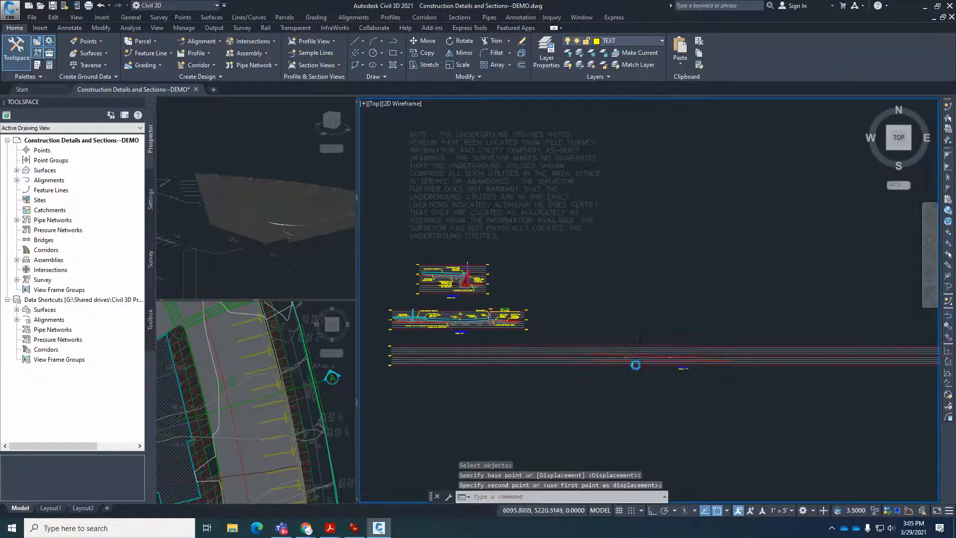
Select the Proposed Gnd surface profile in the profile view and examine its course in the shaded 3D view.
{"action": "scroll", "coordinate": [635, 365], "scroll_direction": "up", "scroll_amount": 6}
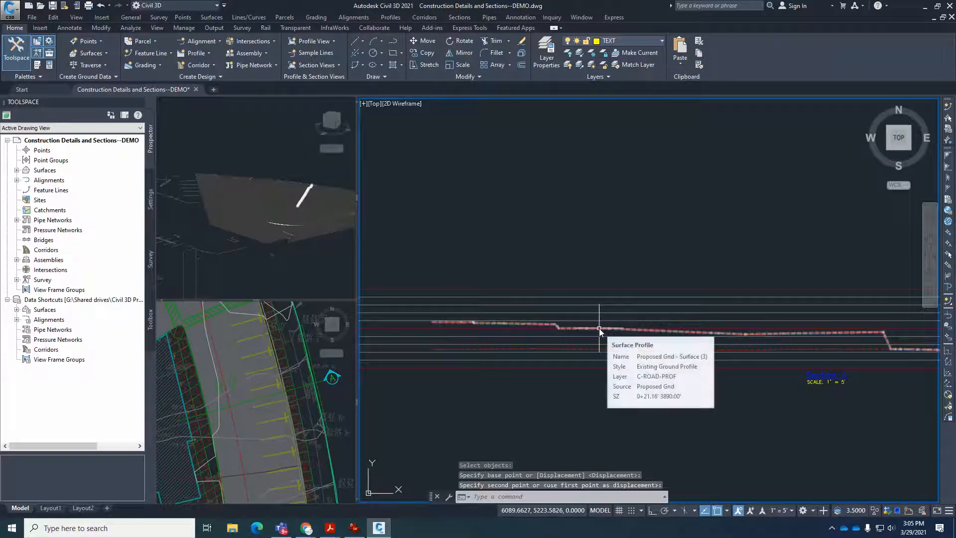
{"action": "left_click", "coordinate": [599, 328]}
{"action": "left_click", "coordinate": [315, 175]}
{"action": "scroll", "coordinate": [313, 184], "scroll_direction": "up", "scroll_amount": 5}
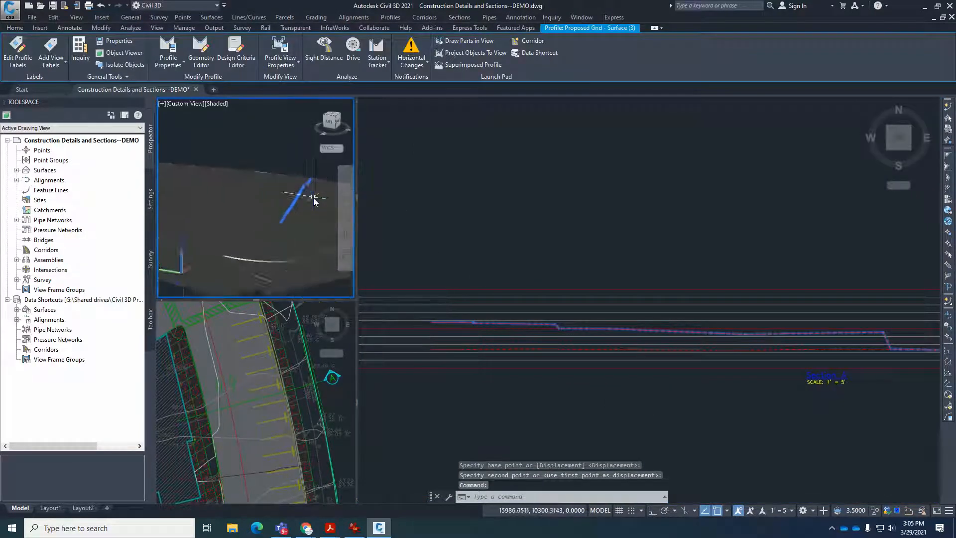
{"action": "scroll", "coordinate": [271, 219], "scroll_direction": "up", "scroll_amount": 3}
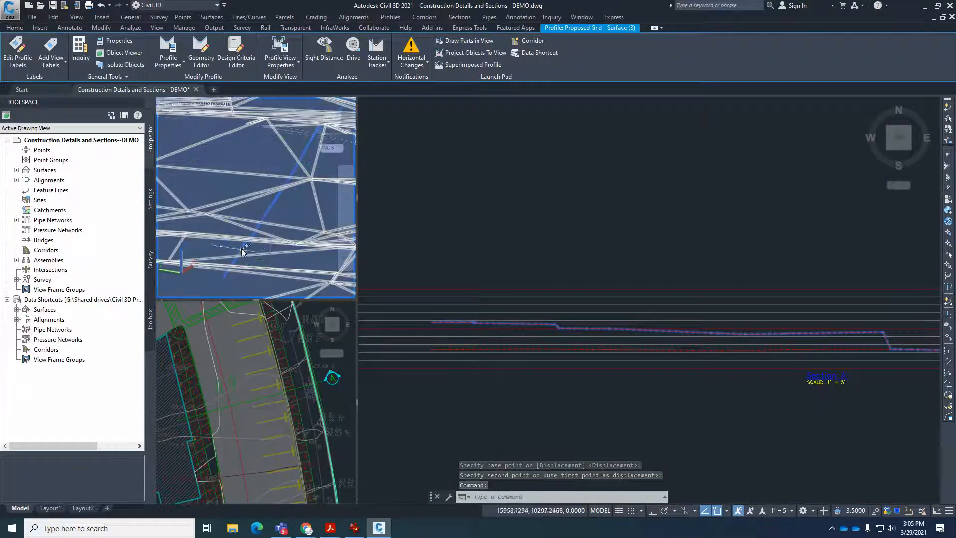
{"action": "scroll", "coordinate": [237, 240], "scroll_direction": "down", "scroll_amount": 2}
{"action": "scroll", "coordinate": [239, 239], "scroll_direction": "down", "scroll_amount": 1}
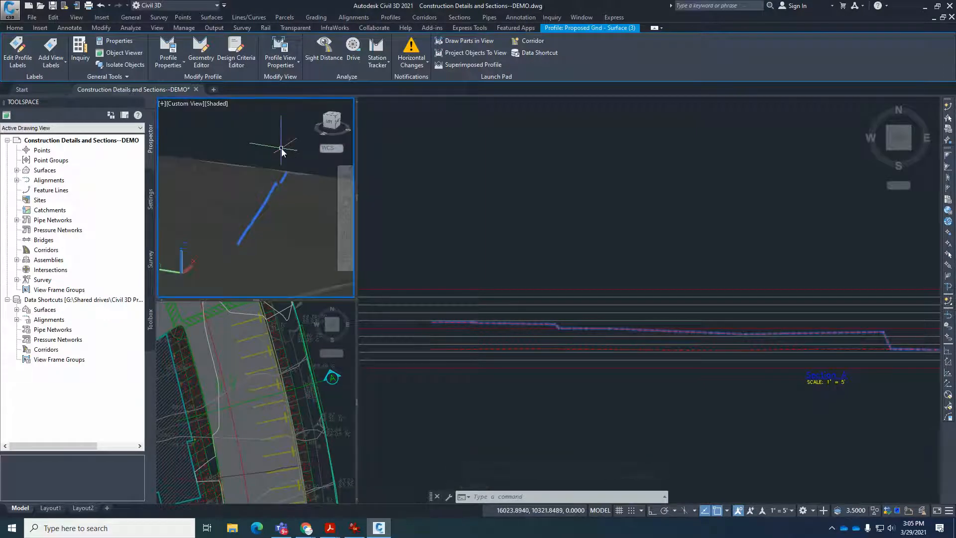
{"action": "key", "text": "Escape"}
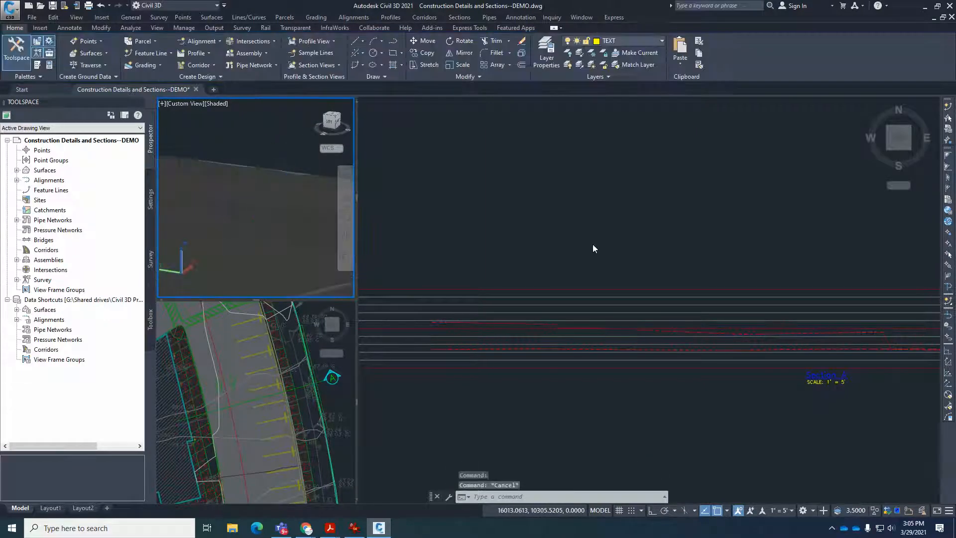
Select the Ex-Gnd profile and then the Proposed Gnd profile to compare both with their 3D counterparts, and clear the selection.
{"action": "left_click", "coordinate": [638, 348]}
{"action": "left_click", "coordinate": [661, 353]}
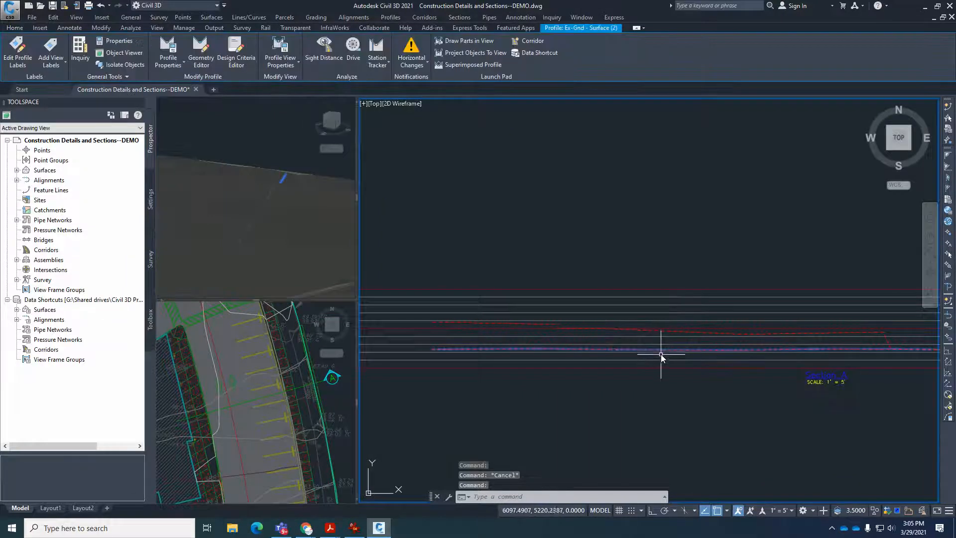
{"action": "key", "text": "Escape"}
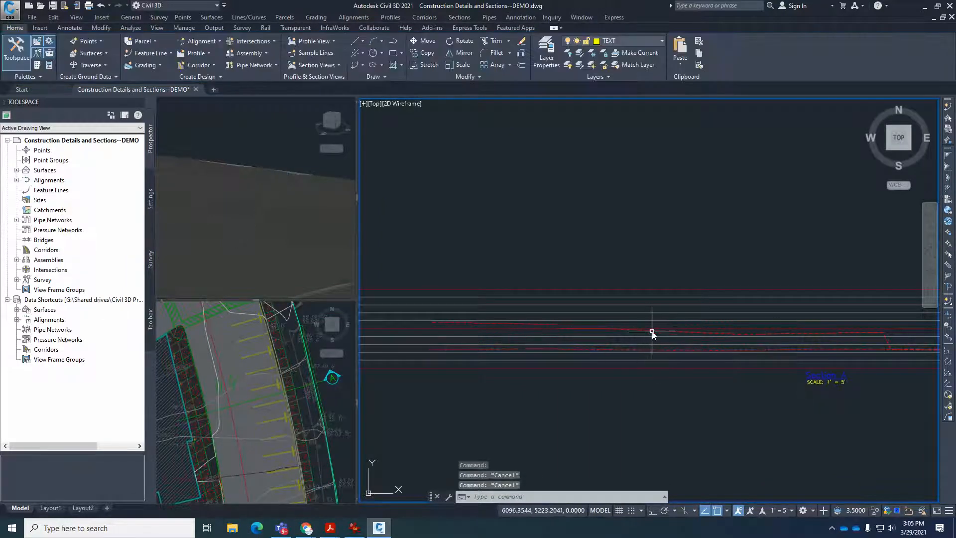
{"action": "left_click", "coordinate": [652, 331]}
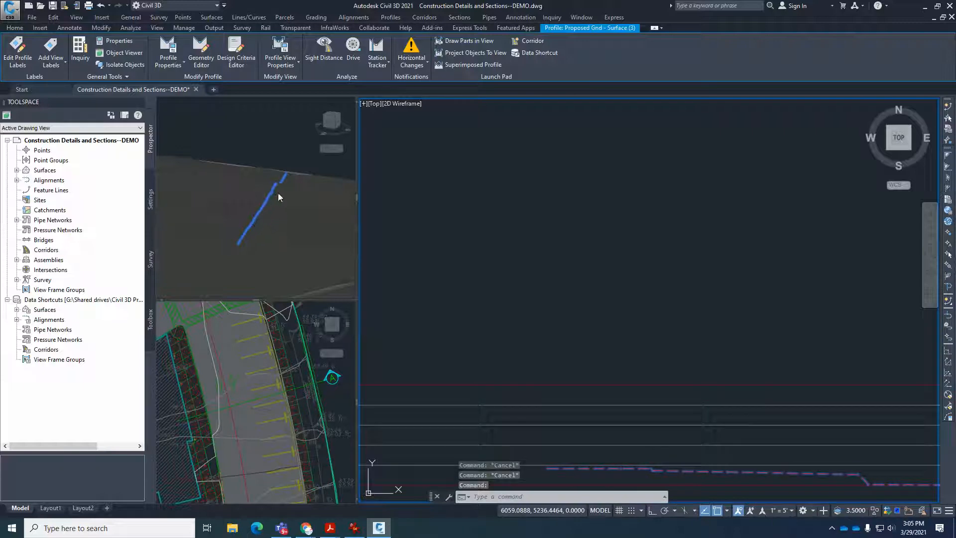
{"action": "left_click", "coordinate": [594, 300]}
{"action": "key", "text": "Escape"}
{"action": "key", "text": "Escape"}
Orbit the shaded 3D view to look at the surface from another angle.
{"action": "scroll", "coordinate": [704, 352], "scroll_direction": "down", "scroll_amount": 3}
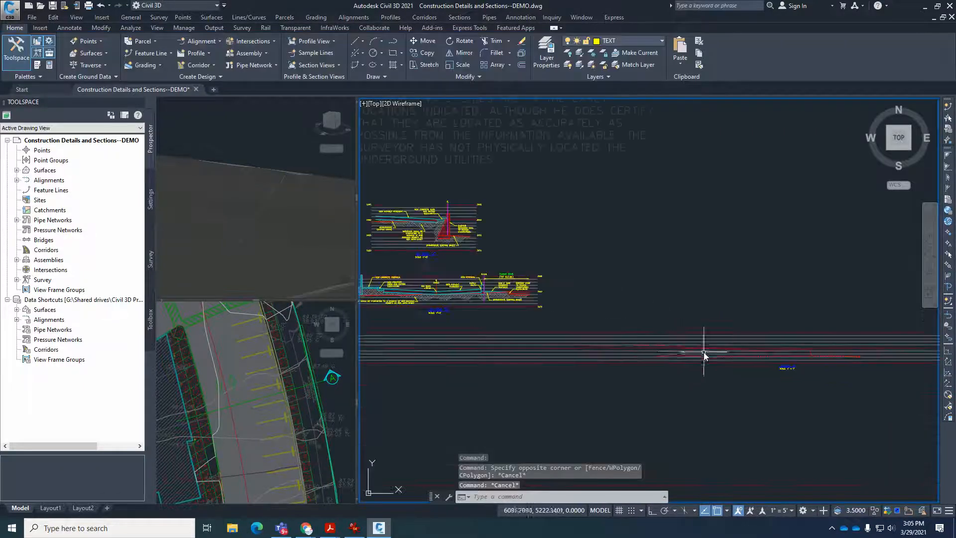
{"action": "scroll", "coordinate": [704, 351], "scroll_direction": "up", "scroll_amount": 5}
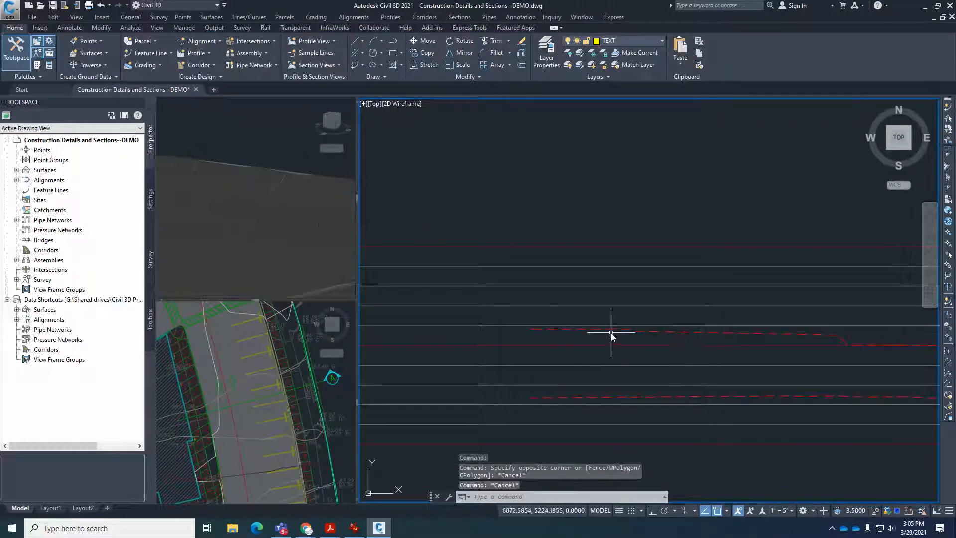
{"action": "left_click", "coordinate": [262, 149]}
{"action": "middle_click_drag", "start_coordinate": [288, 160], "coordinate": [207, 166], "text": "shift"}
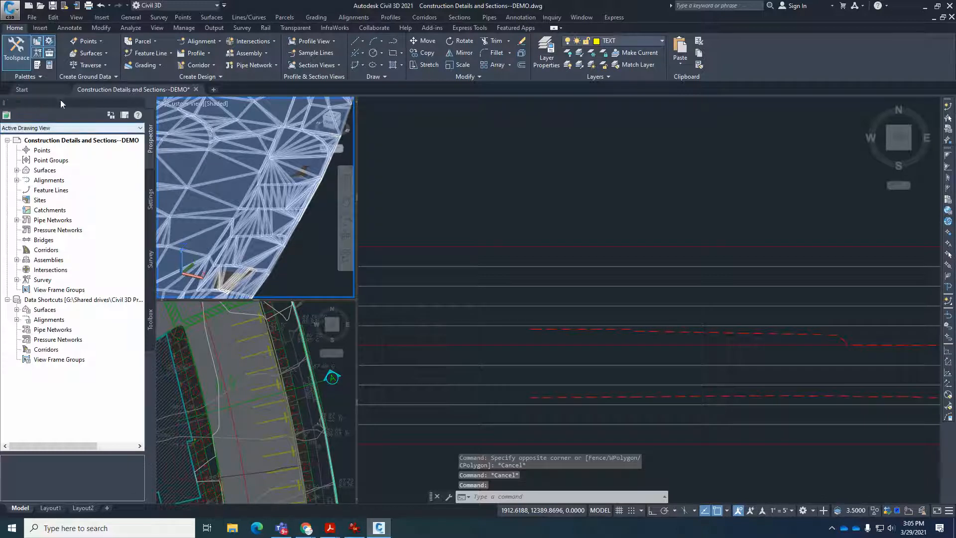
Set the Toolspace palette to auto-hide and widen the 3D and plan viewports slightly.
{"action": "left_click", "coordinate": [17, 50]}
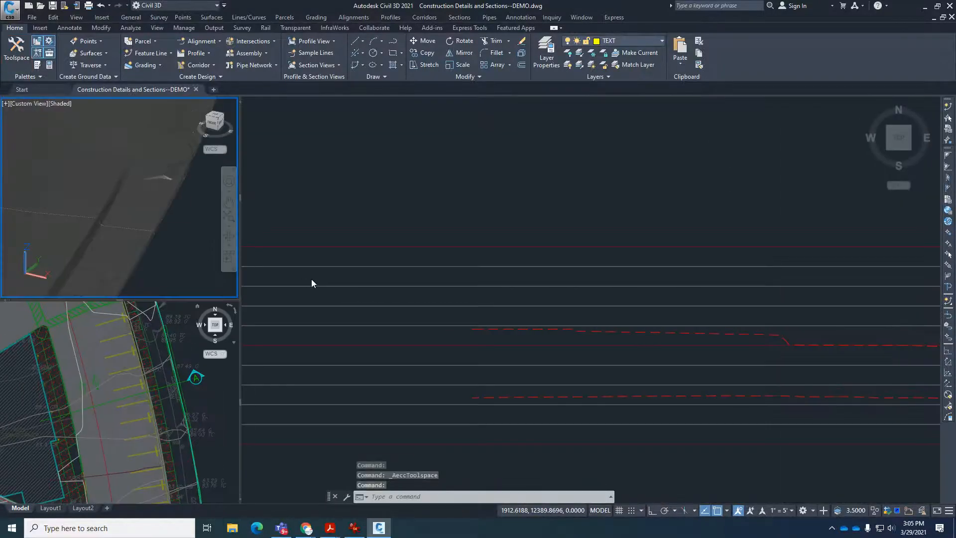
{"action": "left_click", "coordinate": [17, 50]}
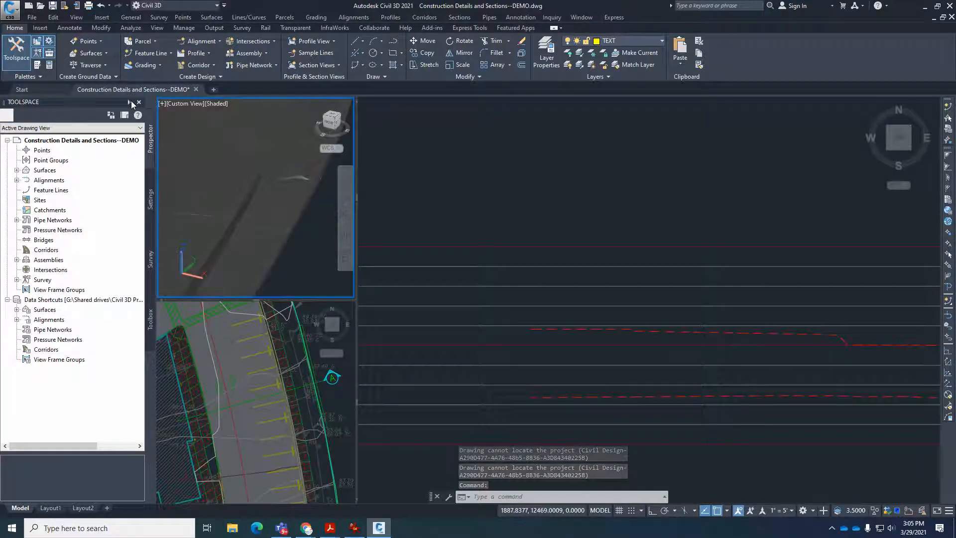
{"action": "left_click", "coordinate": [130, 102]}
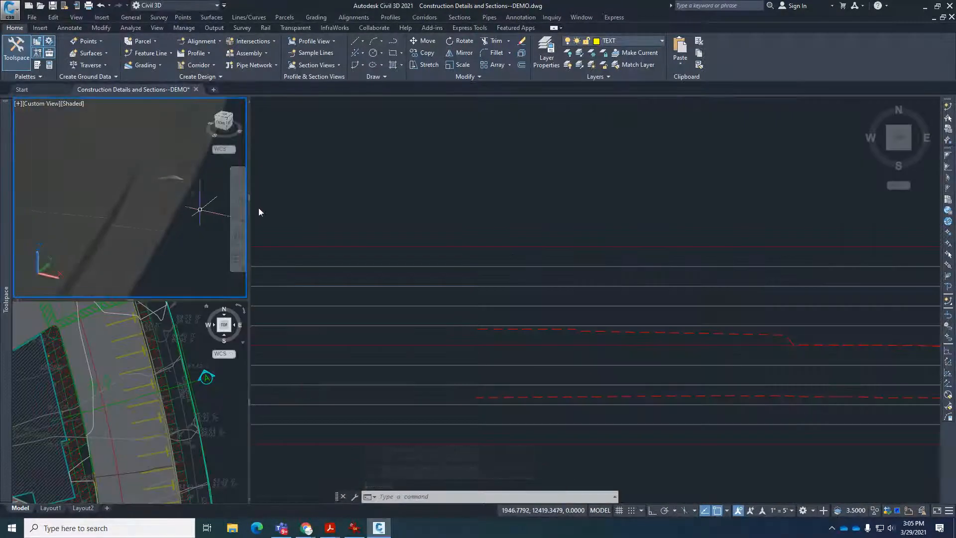
{"action": "mouse_move", "coordinate": [9, 208]}
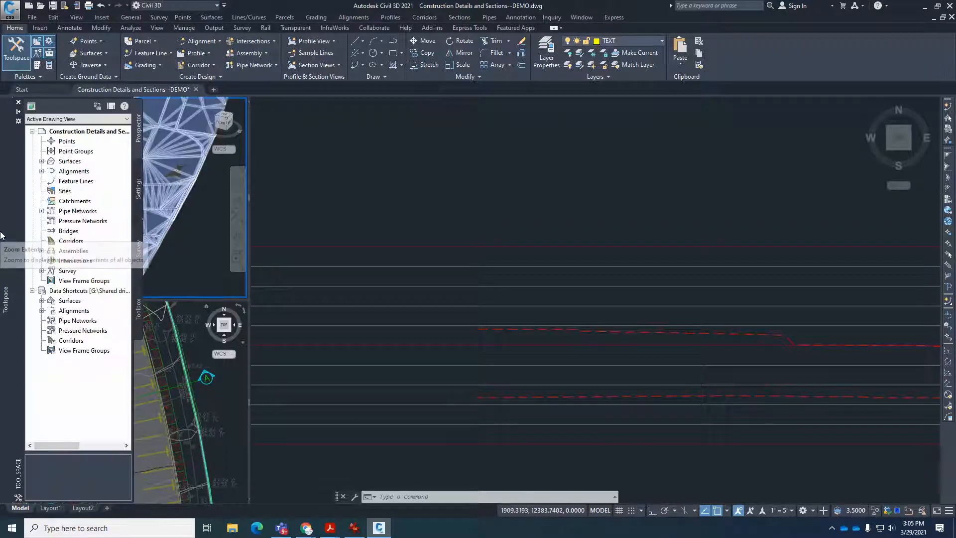
{"action": "left_click", "coordinate": [375, 196]}
{"action": "key", "text": "Escape"}
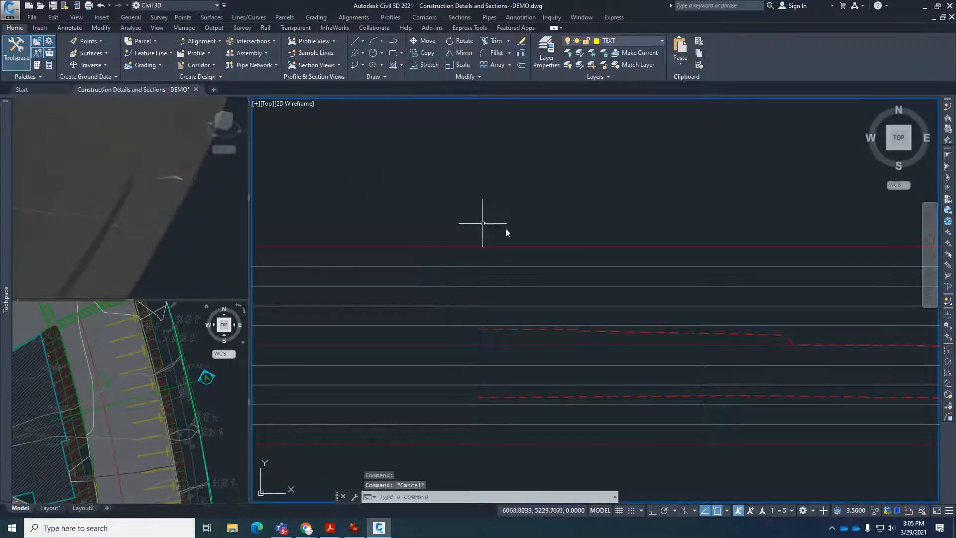
{"action": "scroll", "coordinate": [537, 250], "scroll_direction": "down", "scroll_amount": 4}
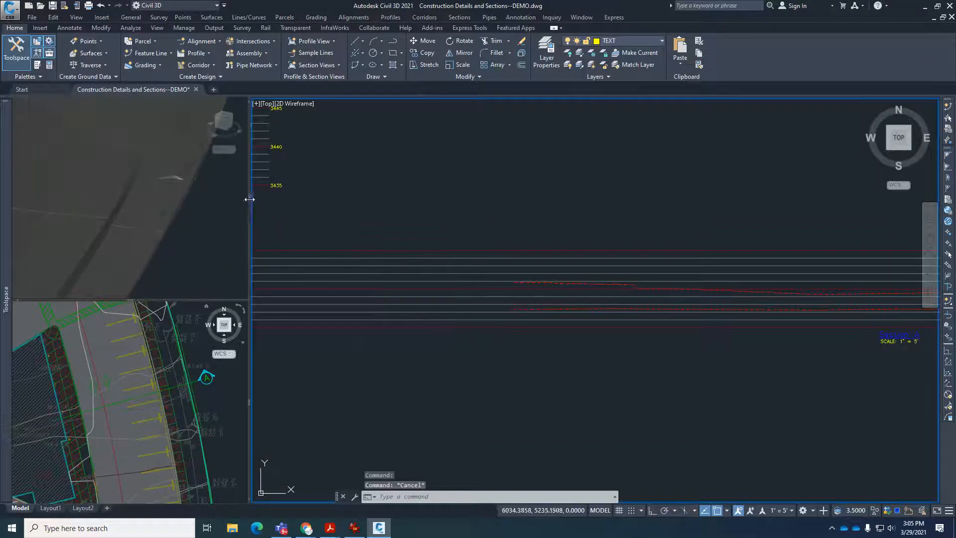
{"action": "left_click_drag", "start_coordinate": [263, 199], "coordinate": [276, 198]}
Select the Proposed Gnd profile in the profile view and examine in close-up how it follows the surface in the 3D view.
{"action": "left_click", "coordinate": [230, 235]}
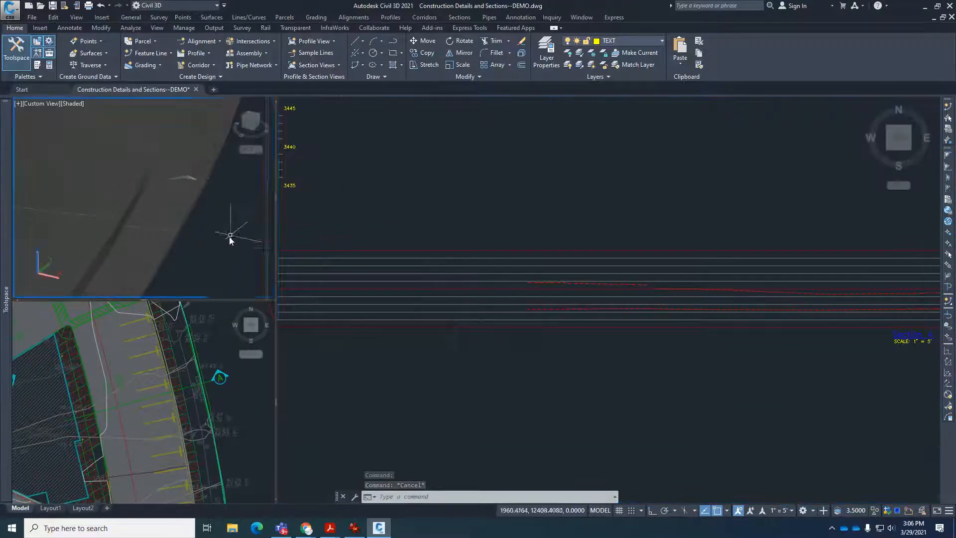
{"action": "scroll", "coordinate": [234, 253], "scroll_direction": "down", "scroll_amount": 3}
{"action": "scroll", "coordinate": [232, 254], "scroll_direction": "up", "scroll_amount": 8}
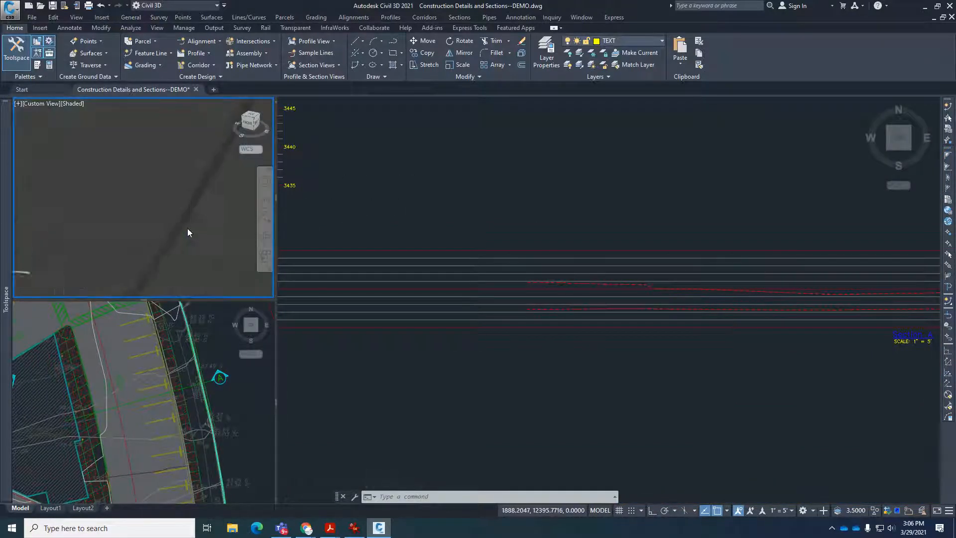
{"action": "scroll", "coordinate": [200, 238], "scroll_direction": "down", "scroll_amount": 4}
{"action": "scroll", "coordinate": [140, 229], "scroll_direction": "up", "scroll_amount": 4}
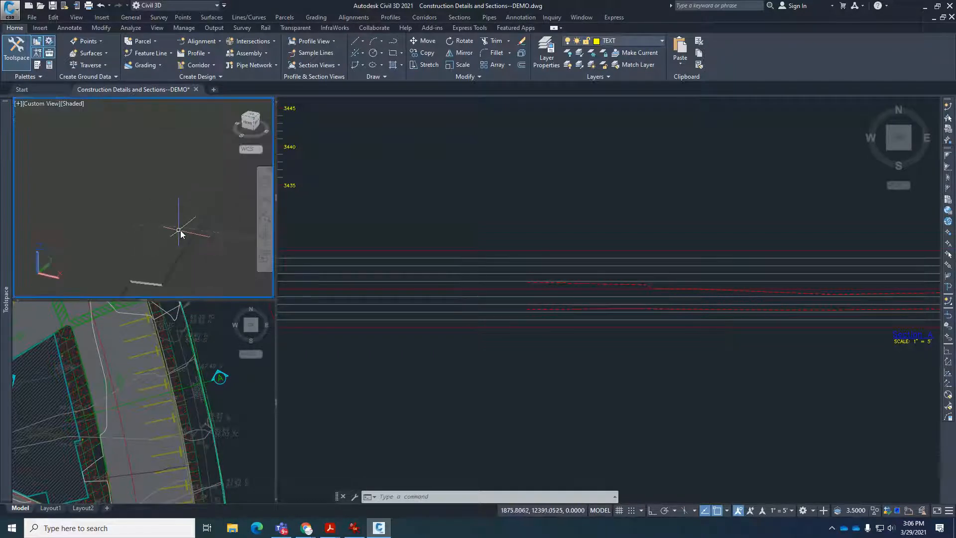
{"action": "scroll", "coordinate": [196, 231], "scroll_direction": "up", "scroll_amount": 6}
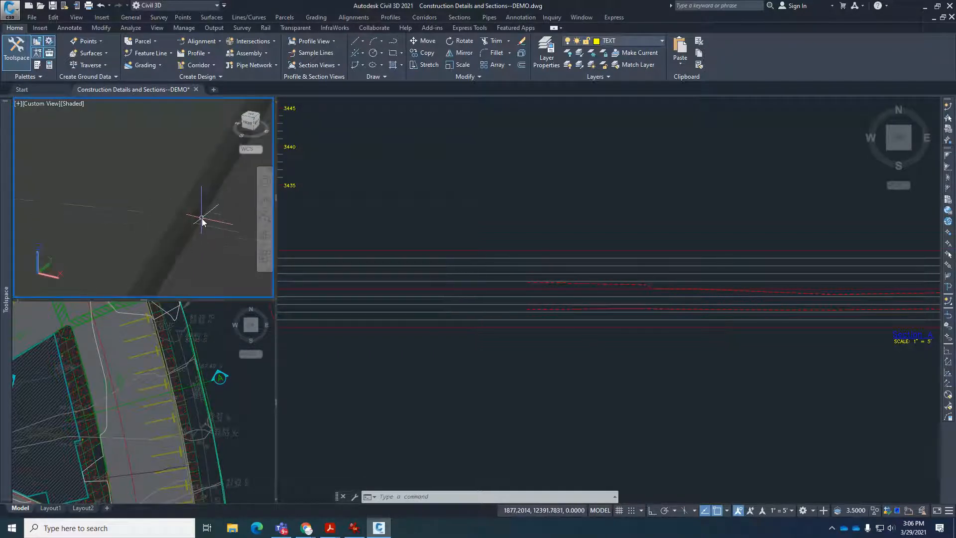
{"action": "left_click", "coordinate": [650, 288]}
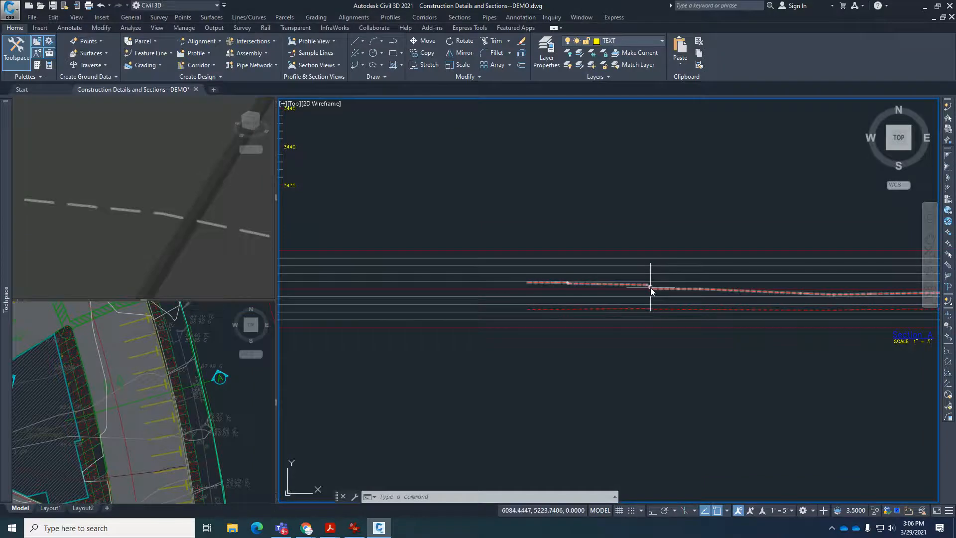
{"action": "left_click", "coordinate": [650, 288]}
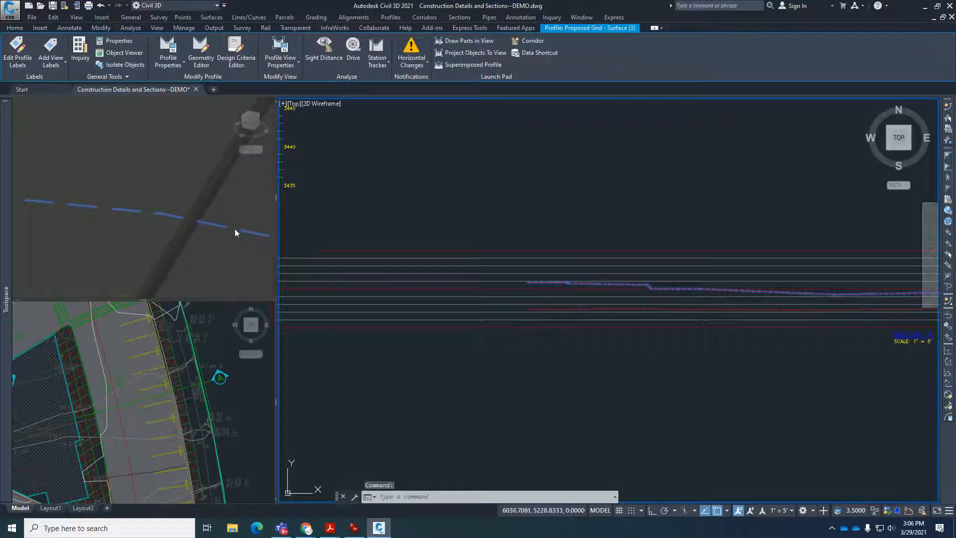
{"action": "scroll", "coordinate": [160, 186], "scroll_direction": "up", "scroll_amount": 3}
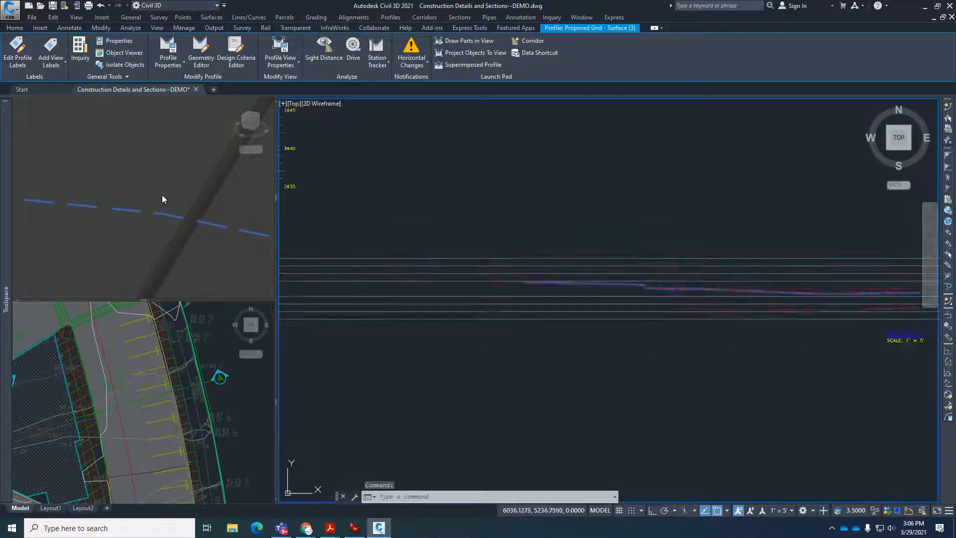
{"action": "left_click", "coordinate": [139, 188]}
{"action": "scroll", "coordinate": [133, 188], "scroll_direction": "up", "scroll_amount": 3}
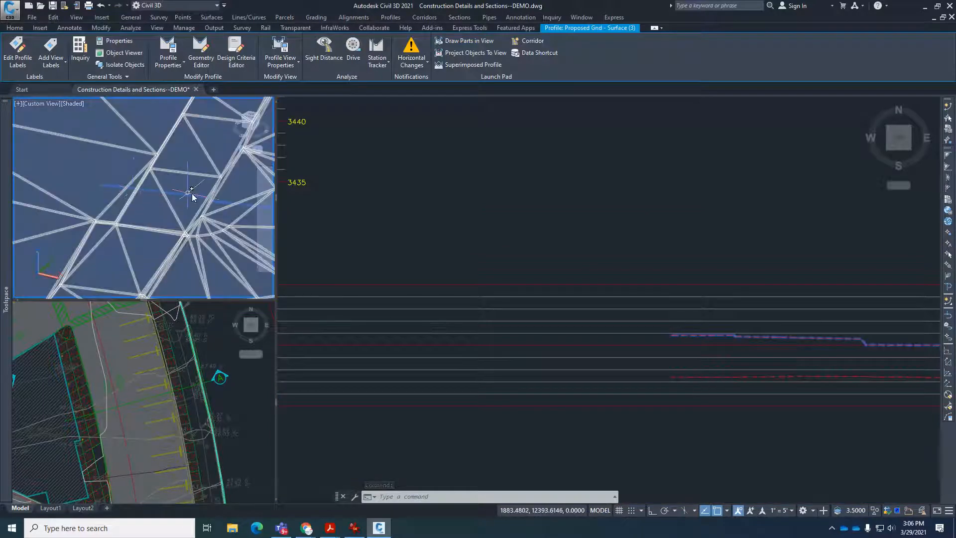
{"action": "scroll", "coordinate": [184, 196], "scroll_direction": "down", "scroll_amount": 5}
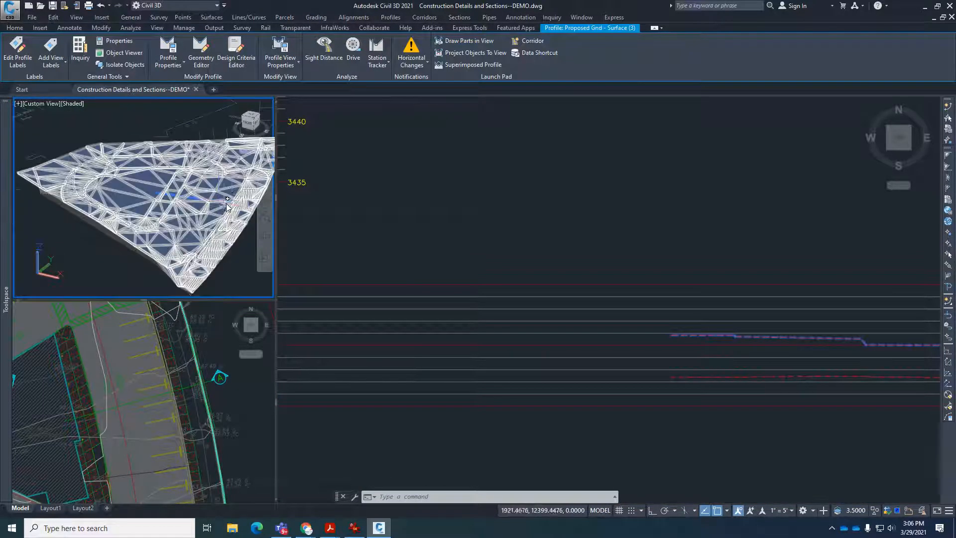
{"action": "scroll", "coordinate": [238, 203], "scroll_direction": "up", "scroll_amount": 7}
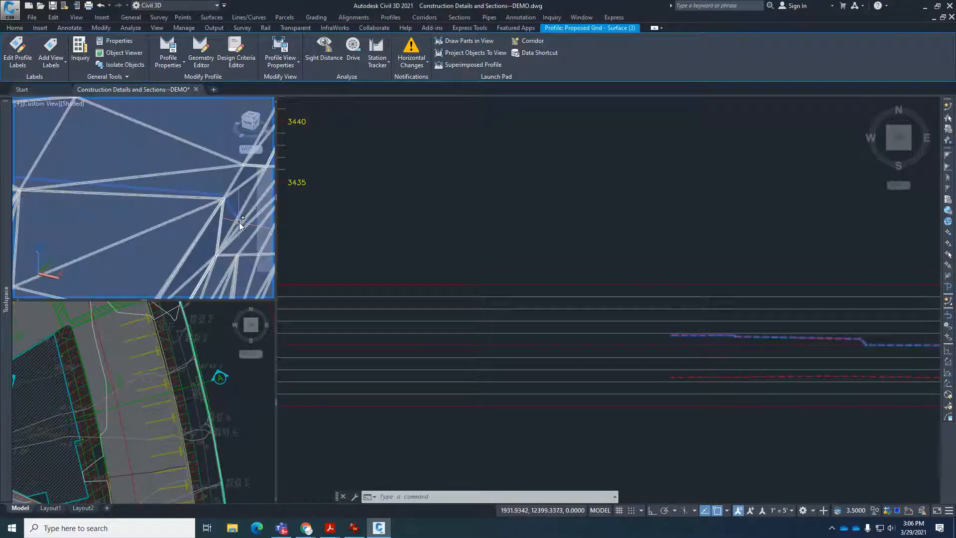
Examine the selected Proposed Gnd profile along the surface in the 3D view and at its small drop in the profile view, and clear the selection.
{"action": "scroll", "coordinate": [190, 215], "scroll_direction": "down", "scroll_amount": 3}
{"action": "scroll", "coordinate": [190, 215], "scroll_direction": "up", "scroll_amount": 3}
{"action": "scroll", "coordinate": [209, 216], "scroll_direction": "down", "scroll_amount": 5}
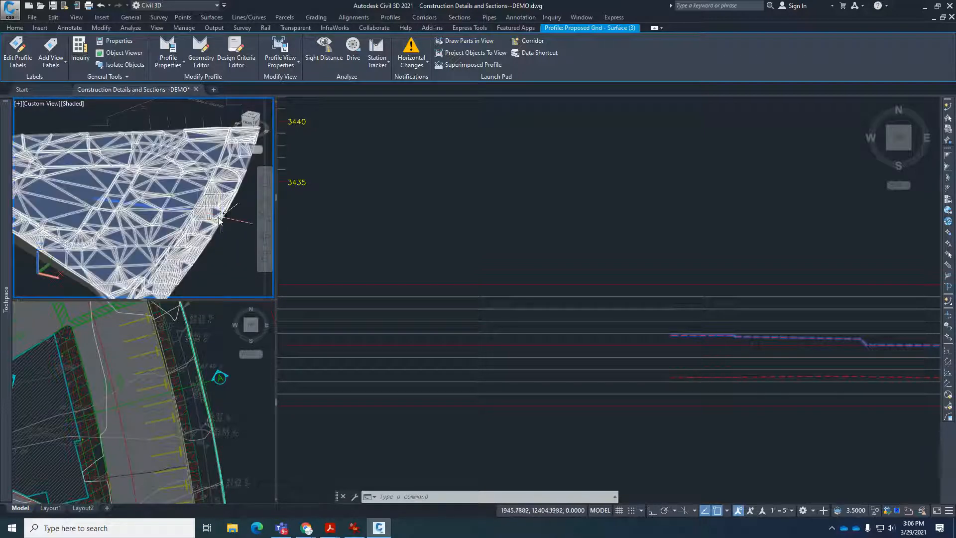
{"action": "scroll", "coordinate": [220, 219], "scroll_direction": "up", "scroll_amount": 6}
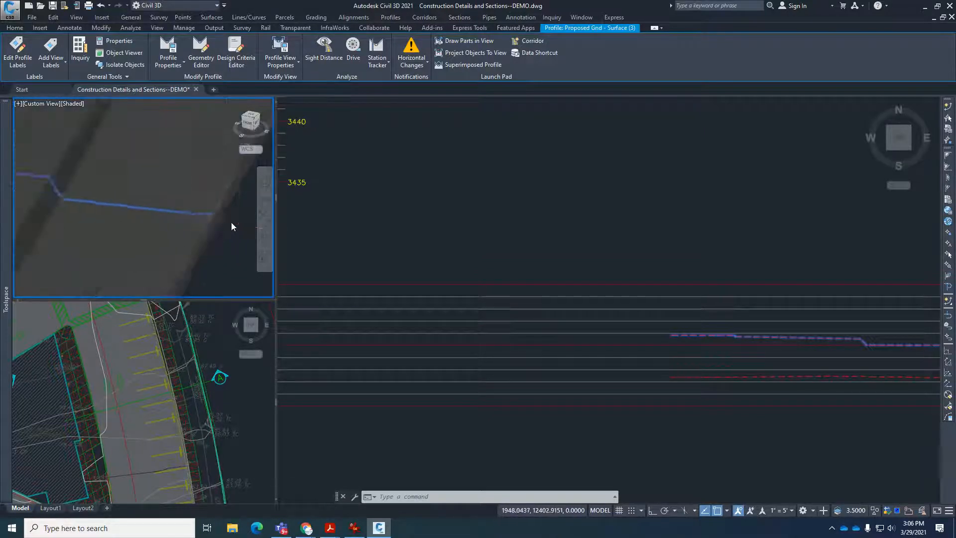
{"action": "scroll", "coordinate": [207, 239], "scroll_direction": "down", "scroll_amount": 7}
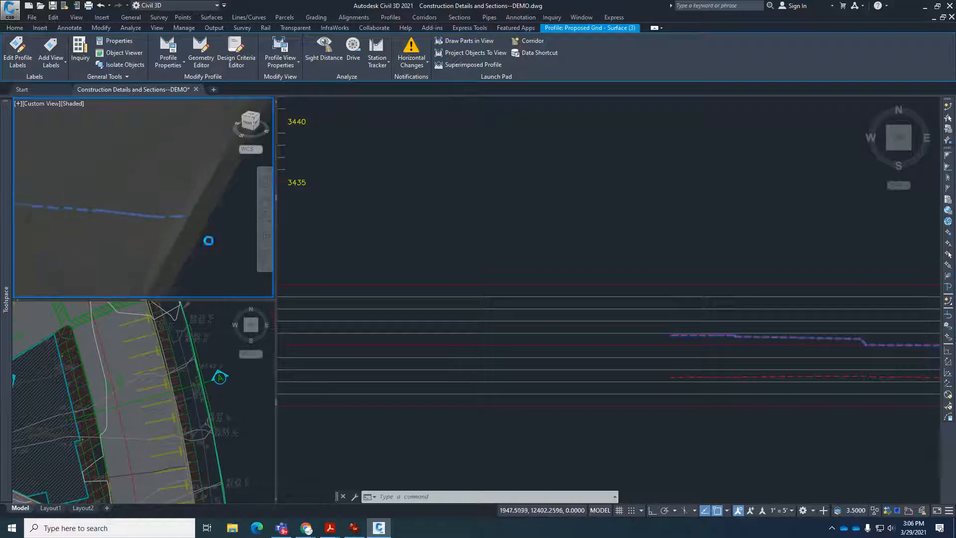
{"action": "scroll", "coordinate": [189, 236], "scroll_direction": "up", "scroll_amount": 5}
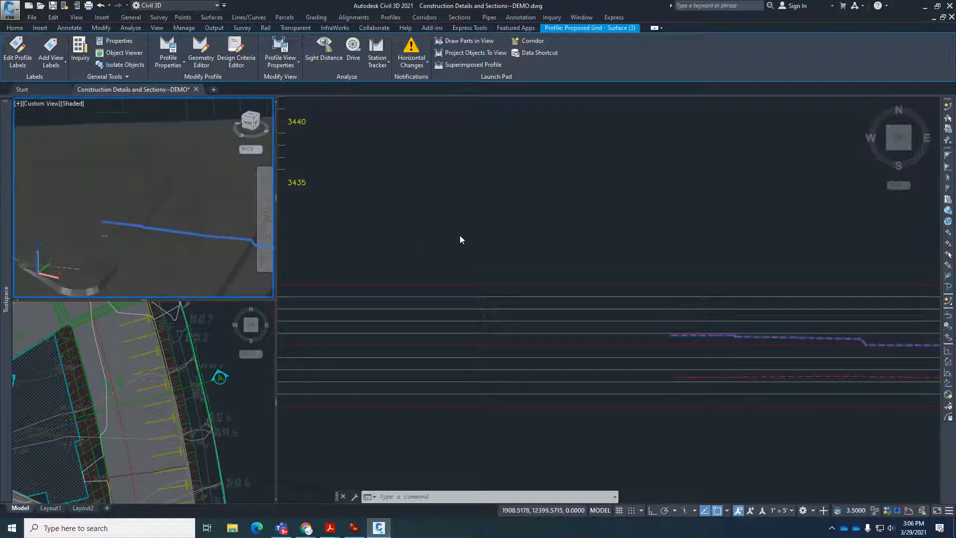
{"action": "left_click", "coordinate": [472, 229]}
{"action": "scroll", "coordinate": [472, 229], "scroll_direction": "down", "scroll_amount": 2}
{"action": "scroll", "coordinate": [643, 298], "scroll_direction": "up", "scroll_amount": 3}
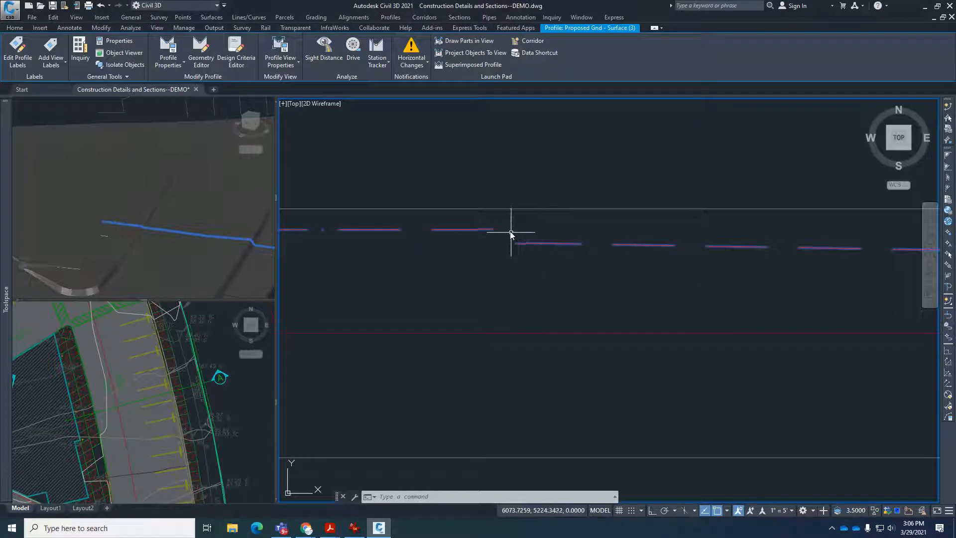
{"action": "scroll", "coordinate": [521, 250], "scroll_direction": "up", "scroll_amount": 1}
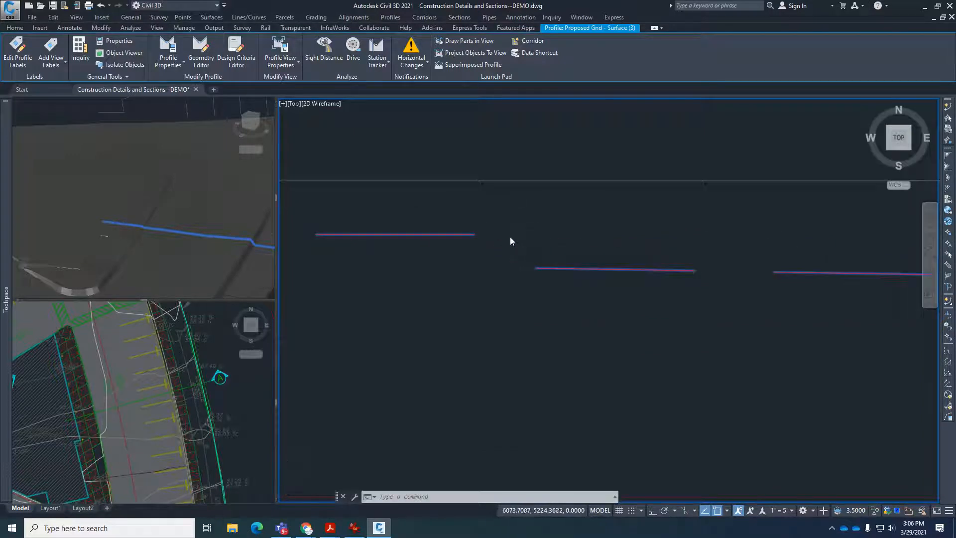
{"action": "scroll", "coordinate": [510, 239], "scroll_direction": "up", "scroll_amount": 3}
{"action": "key", "text": "Escape"}
Draw a short diagonal line from the endpoint at the small drop of the proposed ground profile, using the endpoint snap.
{"action": "scroll", "coordinate": [585, 303], "scroll_direction": "down", "scroll_amount": 5}
{"action": "type", "text": "l"}
{"action": "key", "text": "Return"}
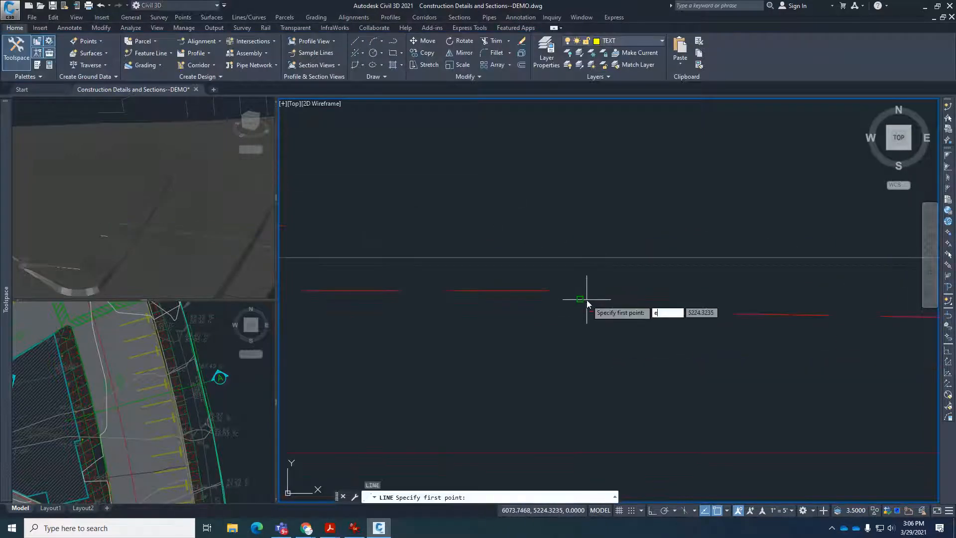
{"action": "type", "text": "end"}
{"action": "key", "text": "Return"}
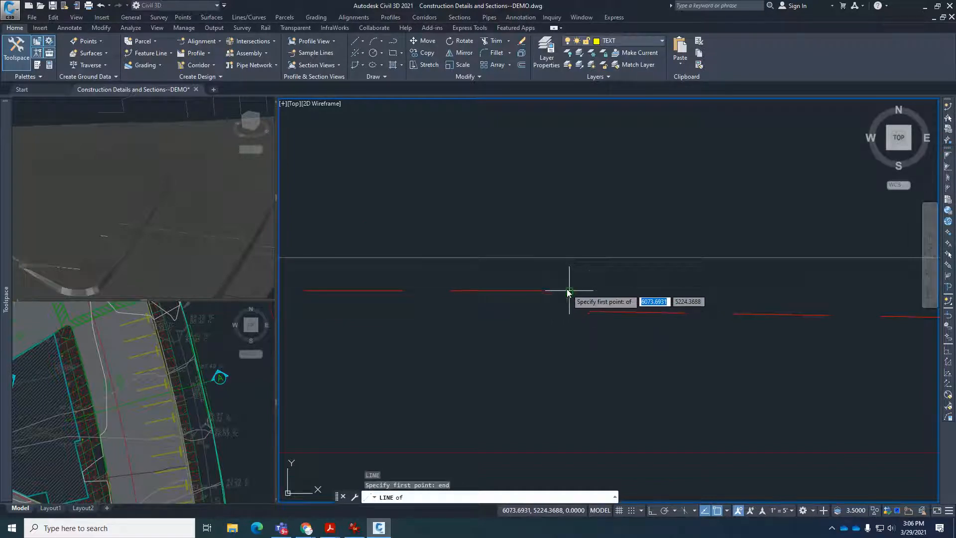
{"action": "left_click", "coordinate": [569, 290]}
{"action": "key", "text": "Escape"}
{"action": "key", "text": "Escape"}
{"action": "scroll", "coordinate": [647, 281], "scroll_direction": "up", "scroll_amount": 4}
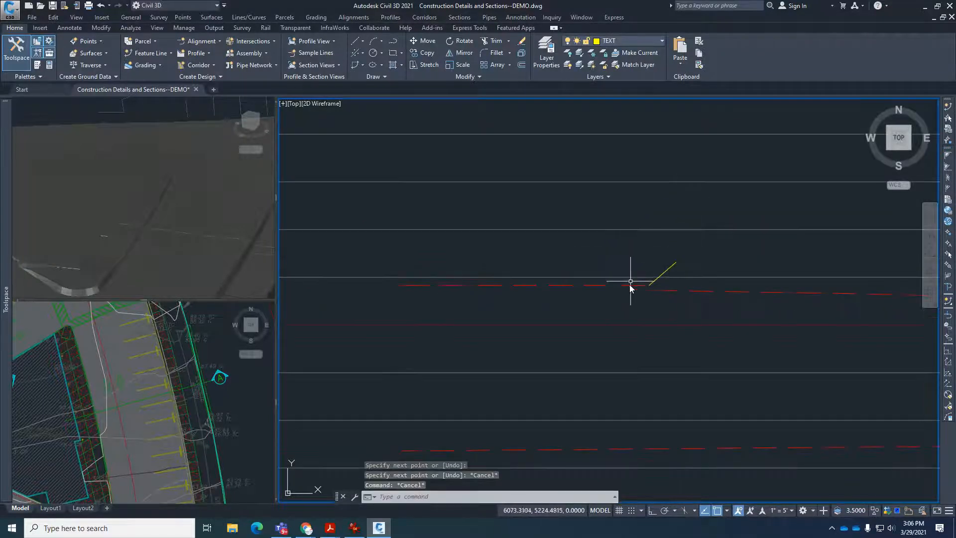
{"action": "scroll", "coordinate": [634, 283], "scroll_direction": "up", "scroll_amount": 4}
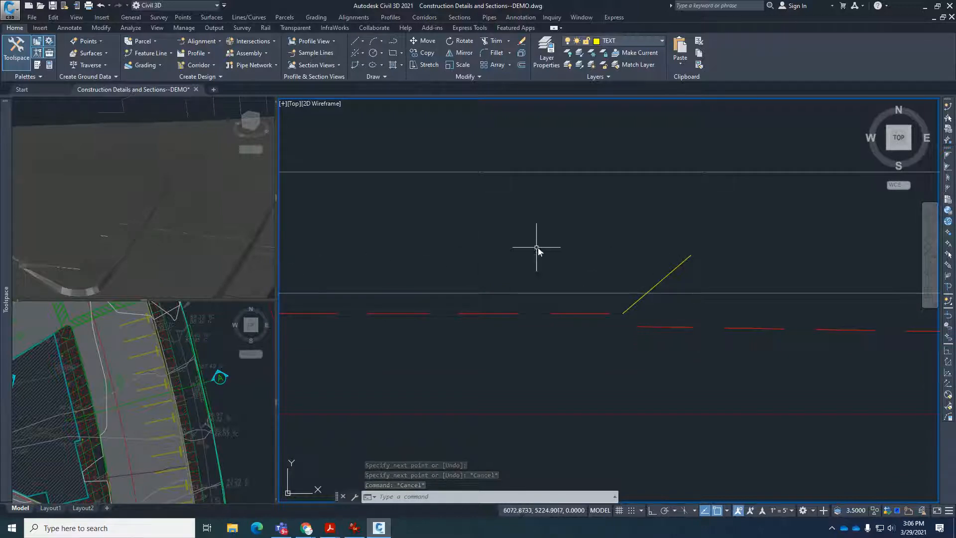
Erase the short yellow diagonal line at the drop in the proposed ground profile.
{"action": "key", "text": "Escape"}
{"action": "left_click", "coordinate": [665, 275]}
{"action": "type", "text": "e"}
{"action": "key", "text": "Return"}
{"action": "scroll", "coordinate": [640, 256], "scroll_direction": "down", "scroll_amount": 5}
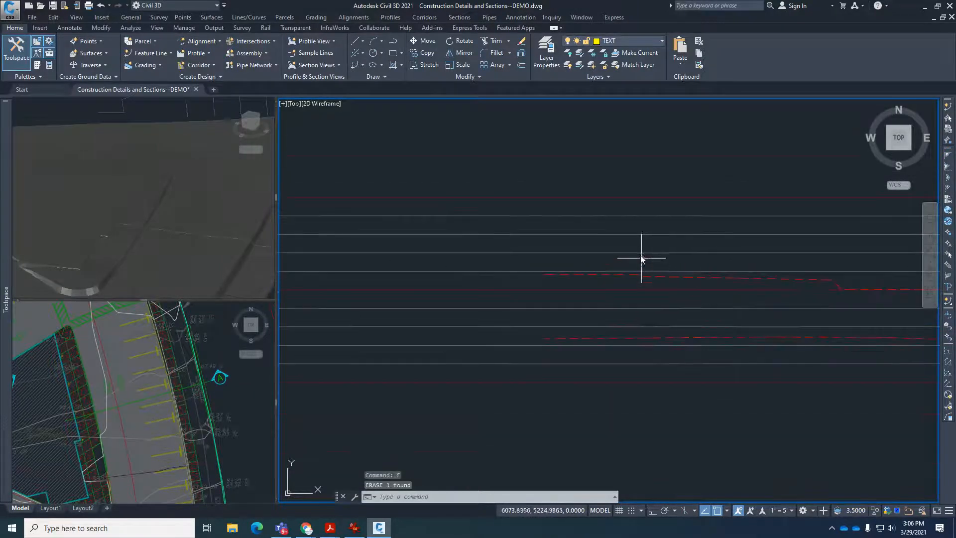
Add a Station/Offset label to the Section A alignment where it crosses the thick cyan building line, at station 0+05.19 with offset 0.00.
{"action": "left_click", "coordinate": [229, 406]}
{"action": "scroll", "coordinate": [70, 423], "scroll_direction": "up", "scroll_amount": 5}
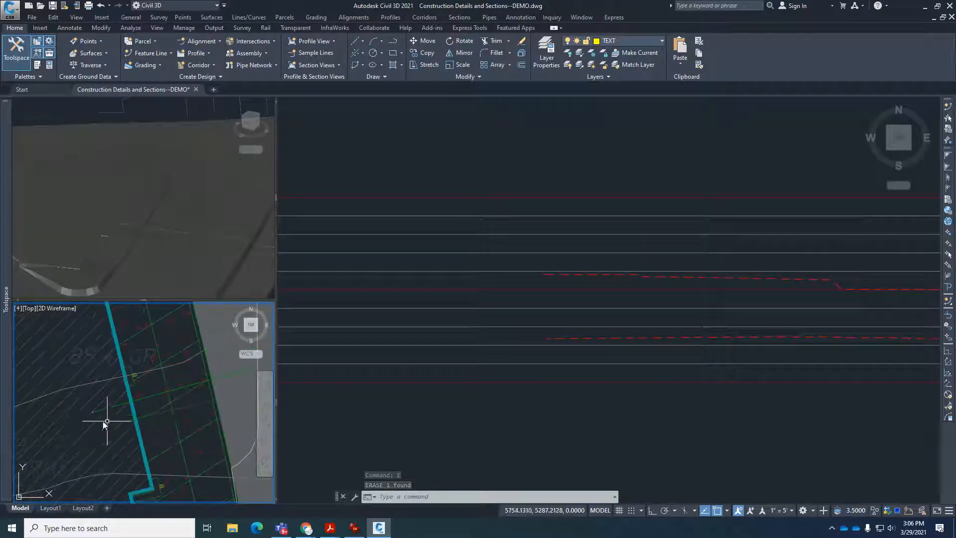
{"action": "scroll", "coordinate": [106, 422], "scroll_direction": "up", "scroll_amount": 3}
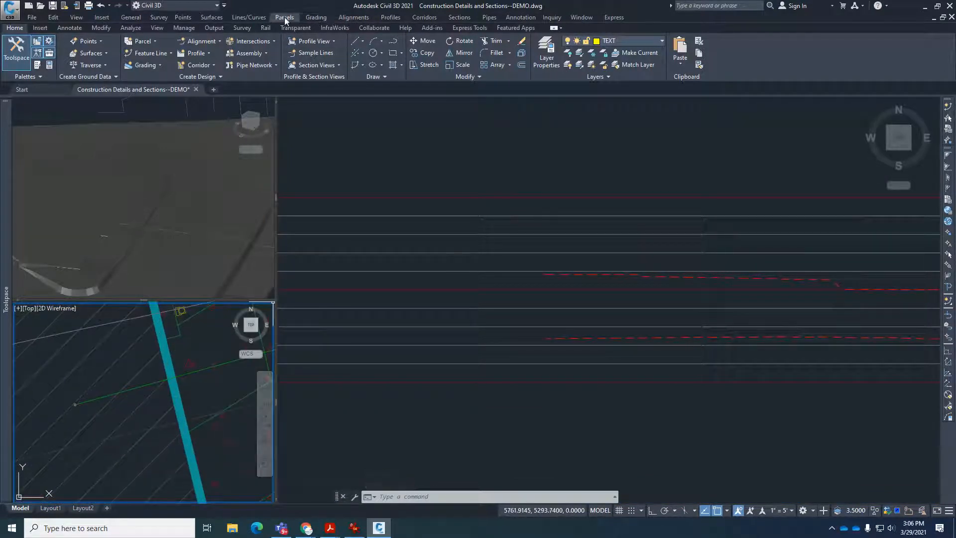
{"action": "left_click", "coordinate": [353, 18]}
{"action": "mouse_move", "coordinate": [407, 108]}
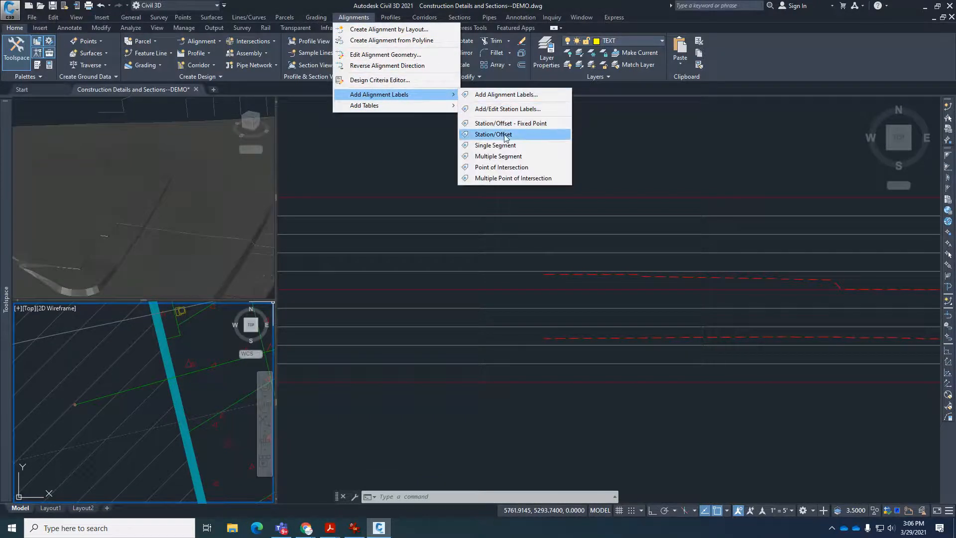
{"action": "left_click", "coordinate": [506, 135]}
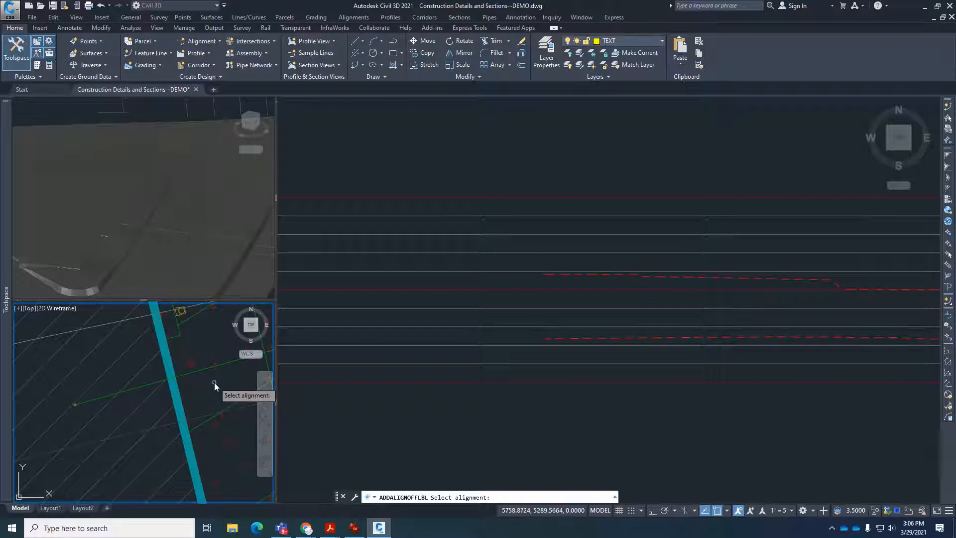
{"action": "left_click", "coordinate": [195, 372]}
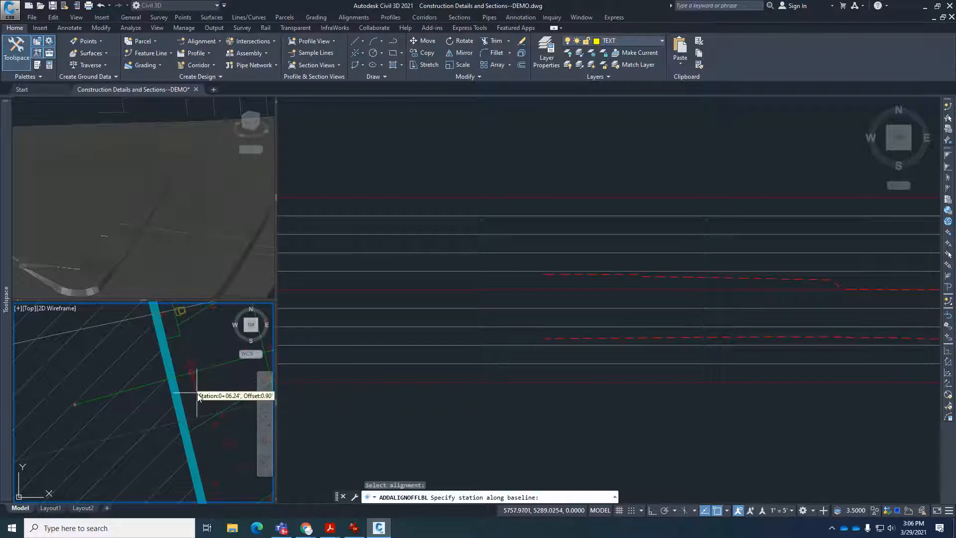
{"action": "left_click", "coordinate": [175, 378]}
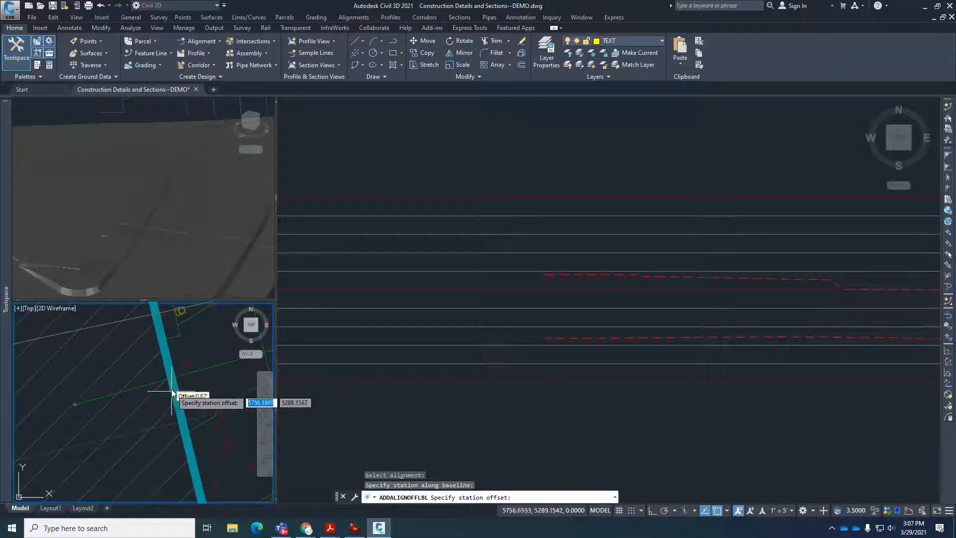
{"action": "left_click", "coordinate": [172, 382]}
{"action": "scroll", "coordinate": [173, 380], "scroll_direction": "down", "scroll_amount": 3}
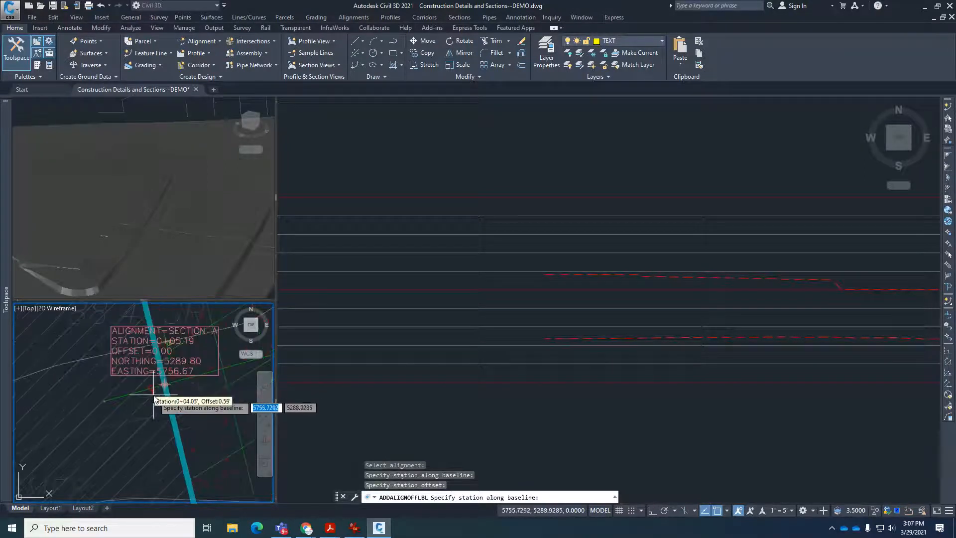
{"action": "scroll", "coordinate": [174, 378], "scroll_direction": "up", "scroll_amount": 4}
{"action": "key", "text": "Escape"}
{"action": "key", "text": "Escape"}
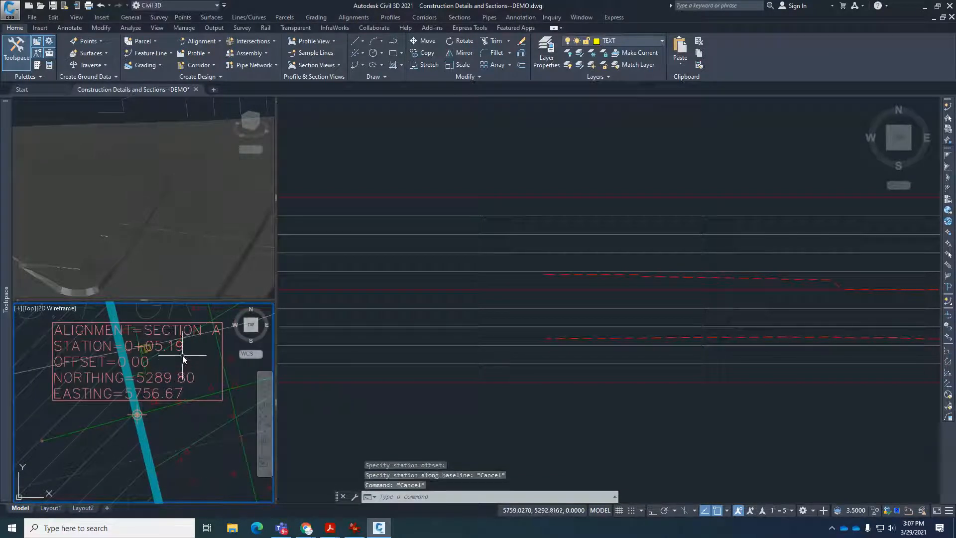
Select the station offset label in the plan view and read the station where Section A meets the building line.
{"action": "left_click", "coordinate": [183, 349]}
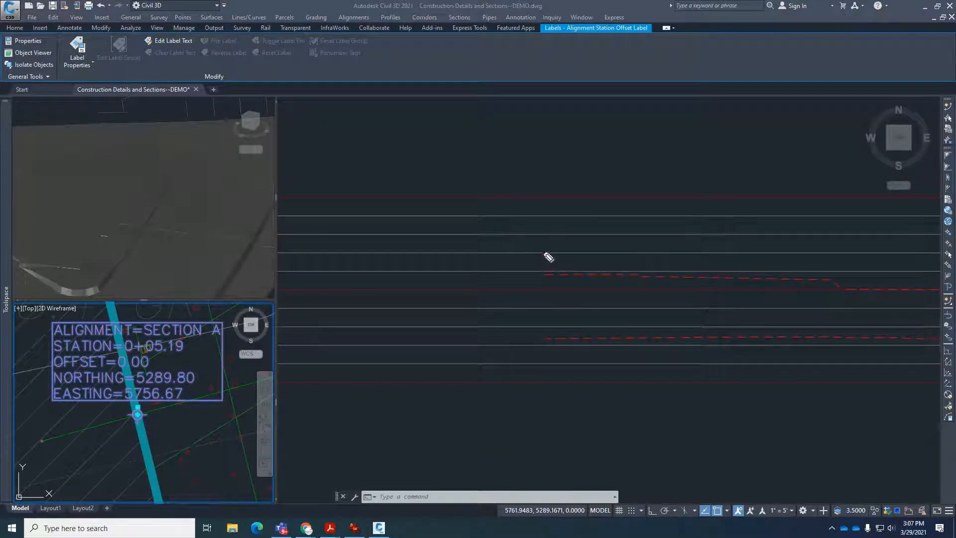
{"action": "left_click_drag", "start_coordinate": [543, 252], "coordinate": [543, 373]}
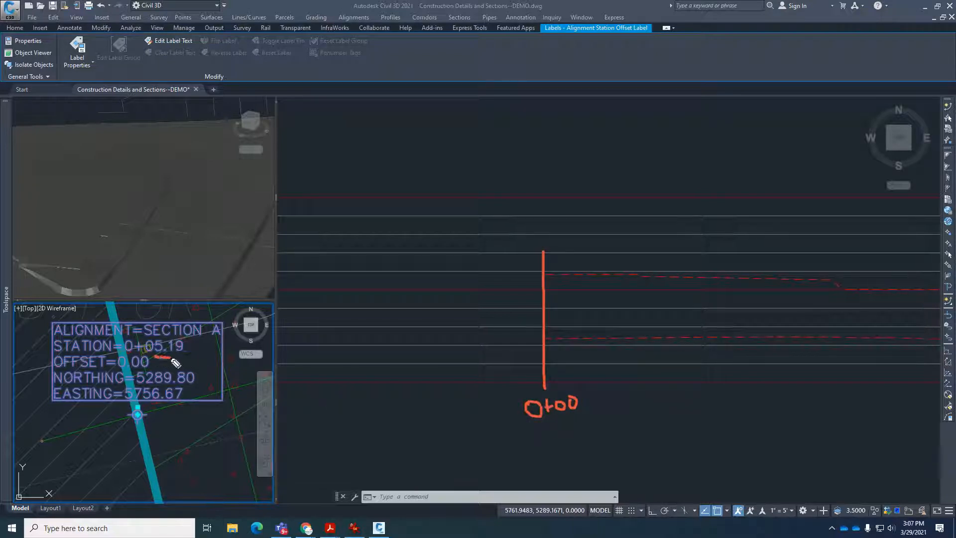
{"action": "left_click_drag", "start_coordinate": [174, 331], "coordinate": [148, 361]}
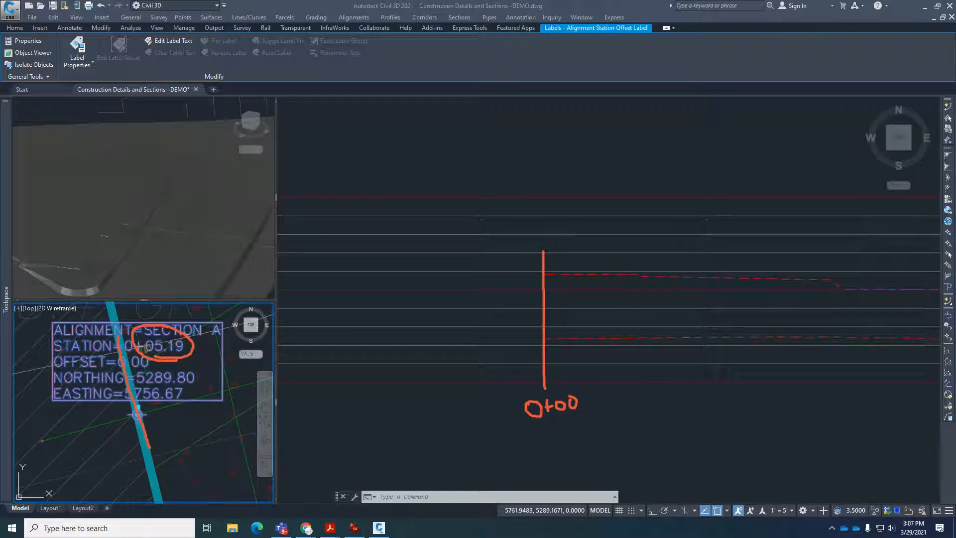
{"action": "key", "text": "Escape"}
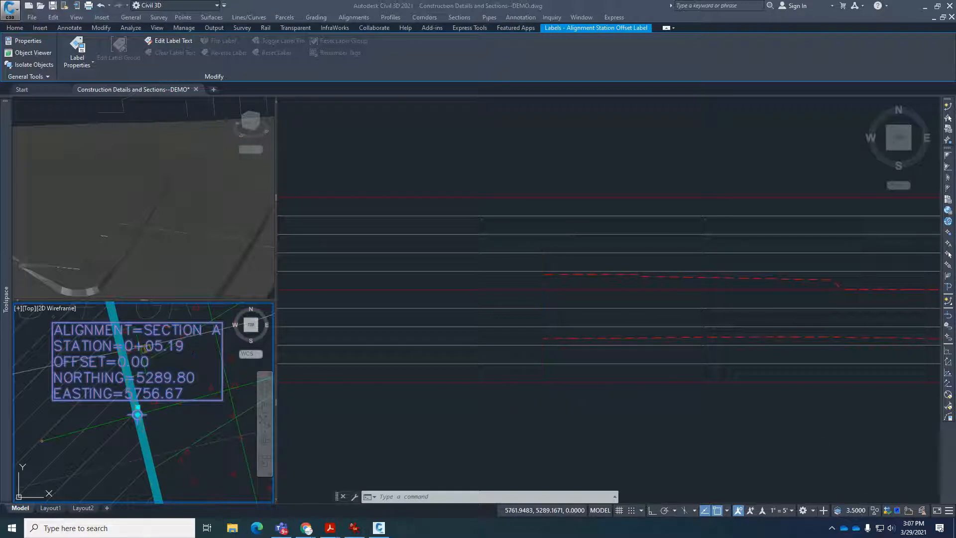
Start a Station Elevation label on the Section A profile view and set its station to 5.19.
{"action": "left_click", "coordinate": [674, 232]}
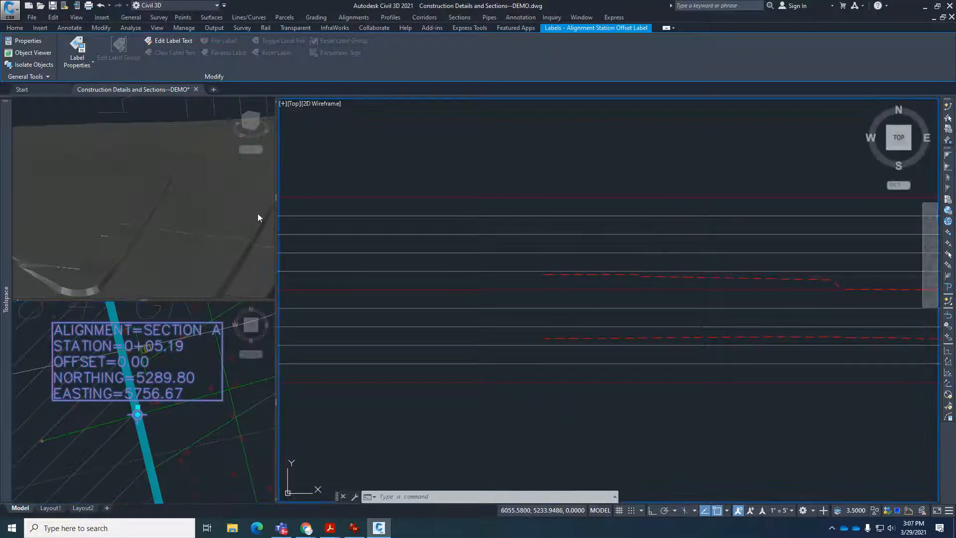
{"action": "left_click", "coordinate": [391, 17]}
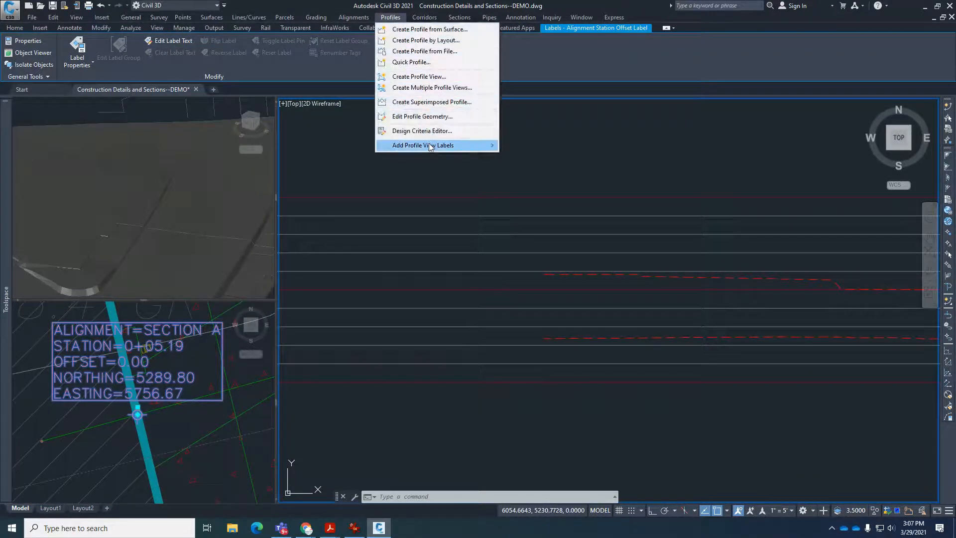
{"action": "mouse_move", "coordinate": [431, 146]}
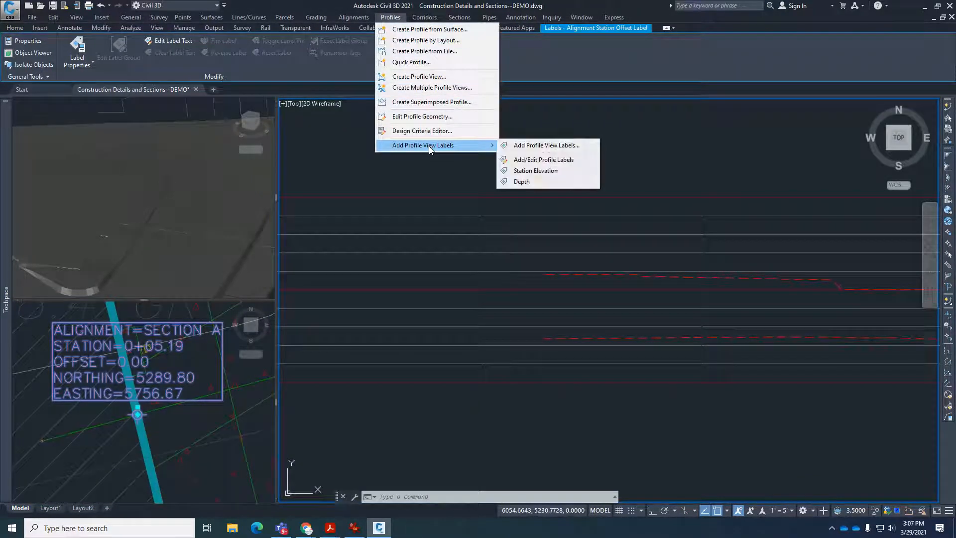
{"action": "left_click", "coordinate": [536, 171]}
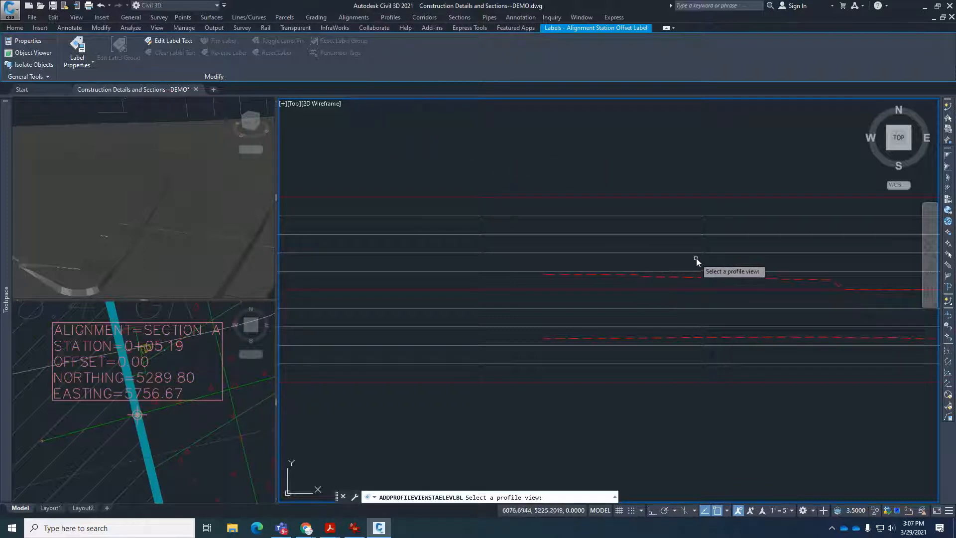
{"action": "scroll", "coordinate": [654, 267], "scroll_direction": "down", "scroll_amount": 3}
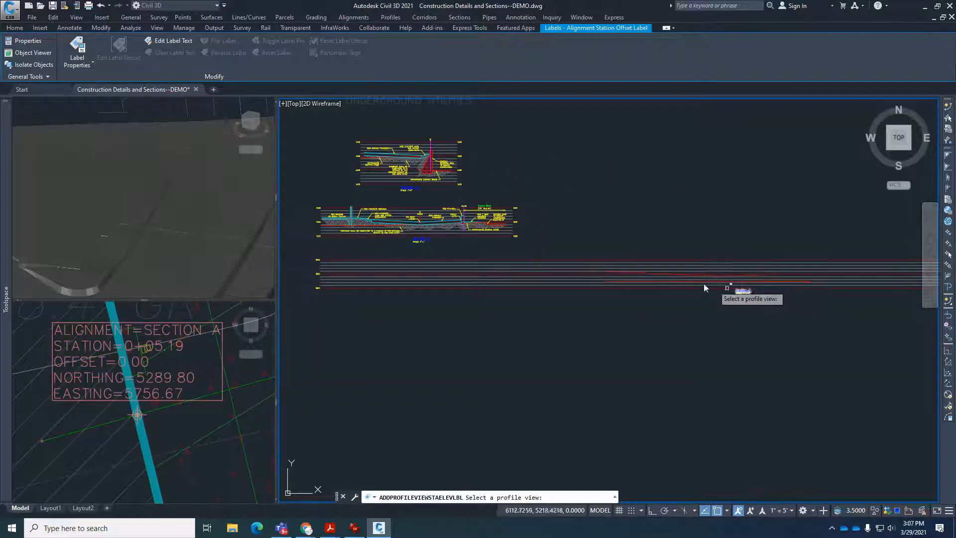
{"action": "scroll", "coordinate": [647, 274], "scroll_direction": "up", "scroll_amount": 3}
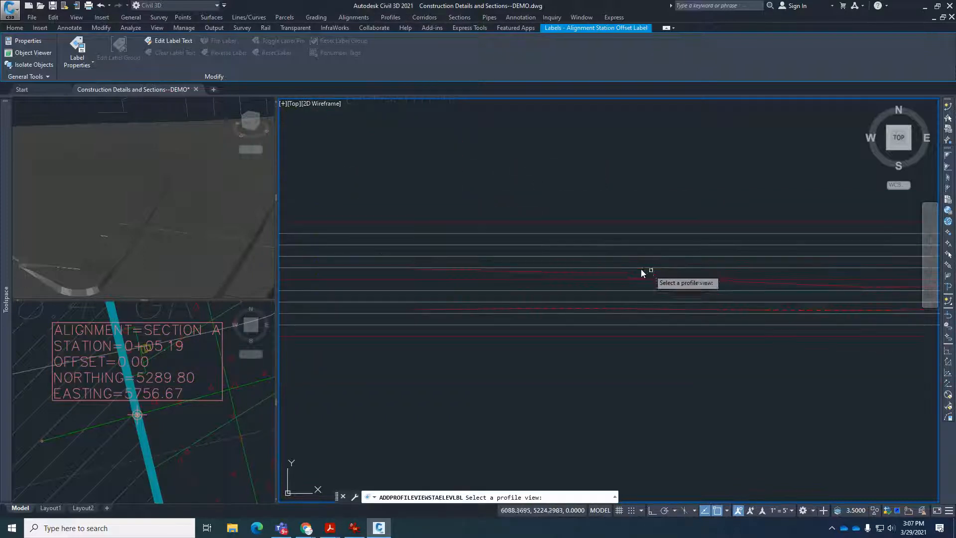
{"action": "left_click", "coordinate": [612, 269]}
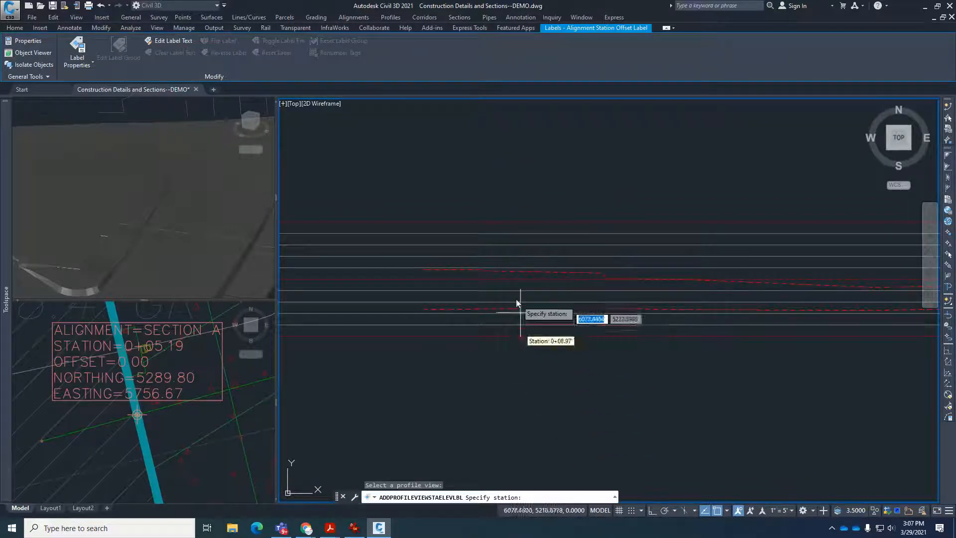
{"action": "scroll", "coordinate": [517, 302], "scroll_direction": "up", "scroll_amount": 2}
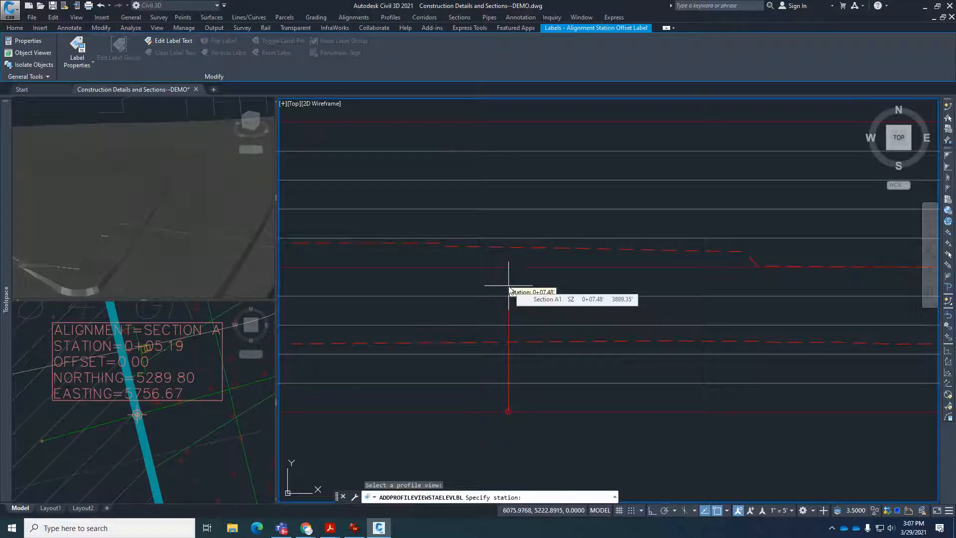
{"action": "type", "text": "5.19"}
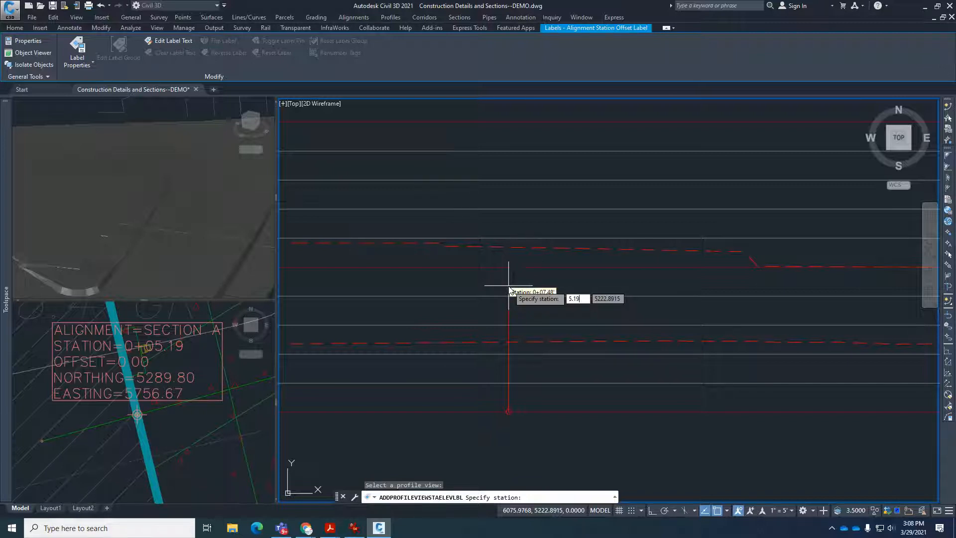
{"action": "key", "text": "Return"}
Place the label's elevation point on the proposed ground profile at the small drop, using the endpoint snap.
{"action": "scroll", "coordinate": [507, 293], "scroll_direction": "down", "scroll_amount": 2}
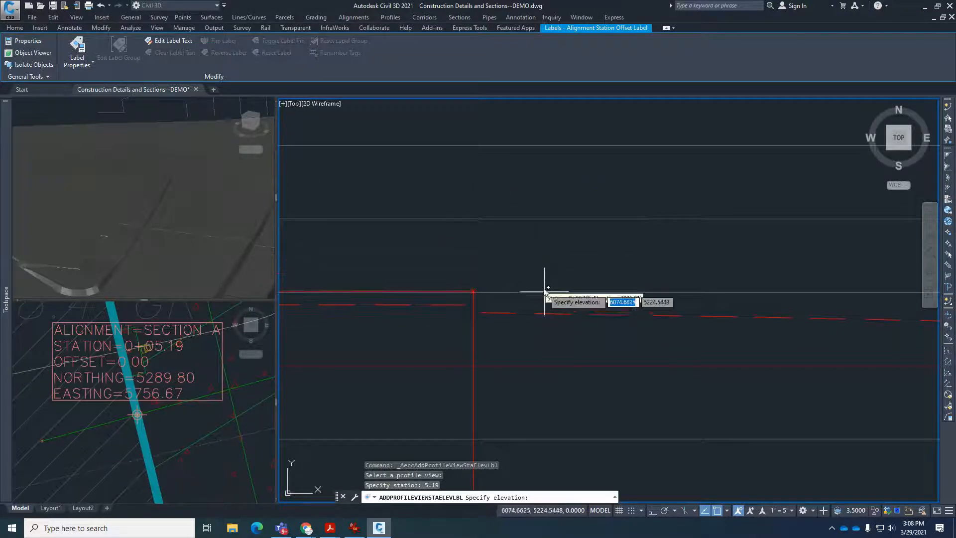
{"action": "scroll", "coordinate": [542, 286], "scroll_direction": "down", "scroll_amount": 4}
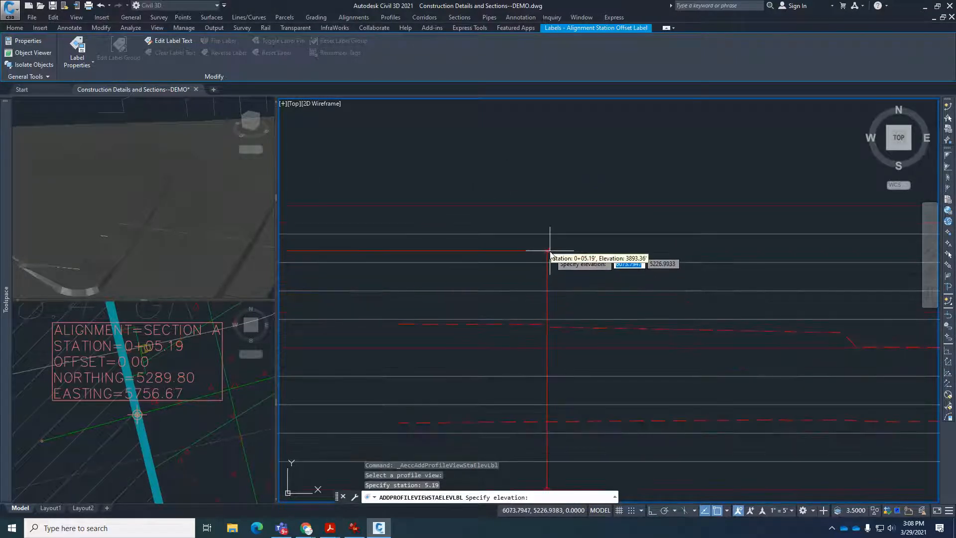
{"action": "scroll", "coordinate": [548, 302], "scroll_direction": "up", "scroll_amount": 4}
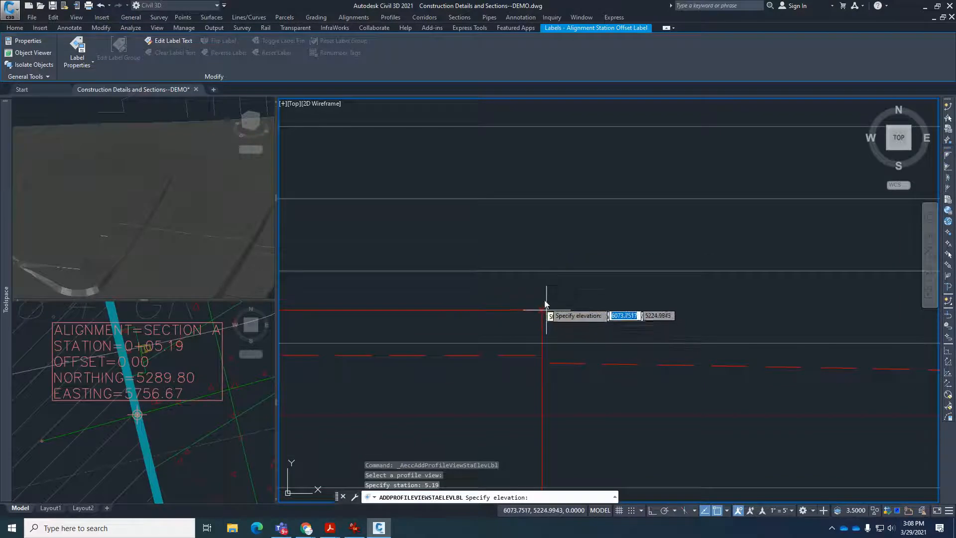
{"action": "scroll", "coordinate": [542, 363], "scroll_direction": "up", "scroll_amount": 2}
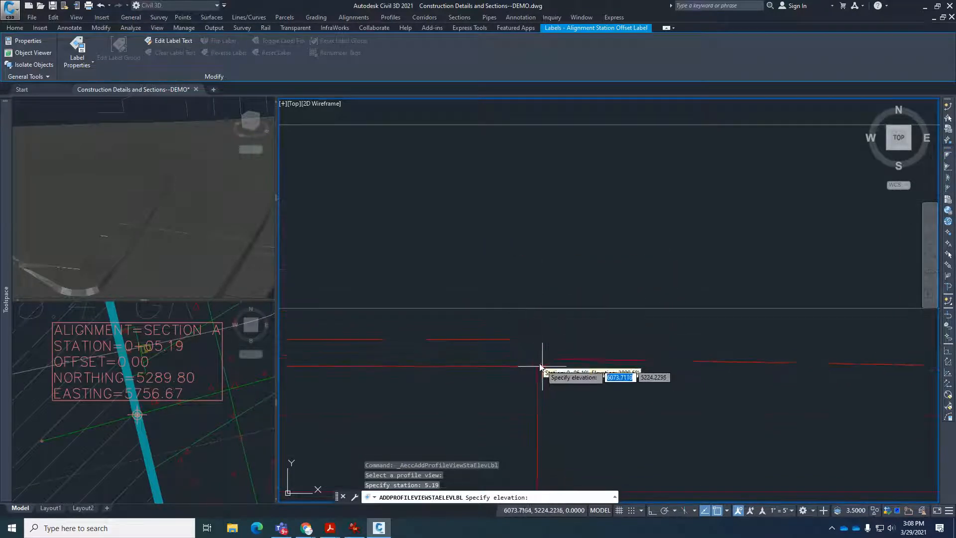
{"action": "left_click", "coordinate": [538, 340]}
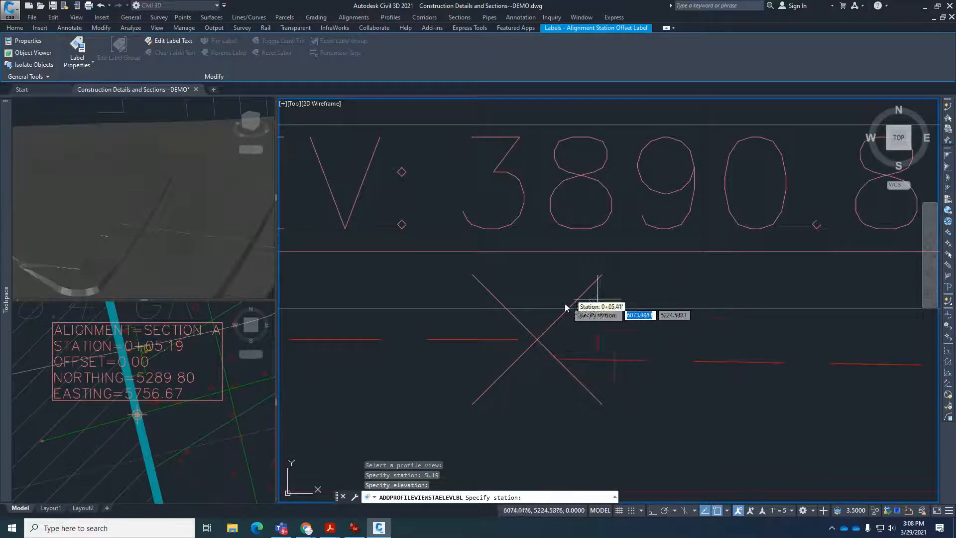
{"action": "scroll", "coordinate": [568, 313], "scroll_direction": "down", "scroll_amount": 5}
{"action": "key", "text": "Escape"}
{"action": "key", "text": "Escape"}
{"action": "key", "text": "Escape"}
Examine how the station elevation label's marker lines up with the small drop in the proposed ground profile.
{"action": "scroll", "coordinate": [571, 327], "scroll_direction": "up", "scroll_amount": 4}
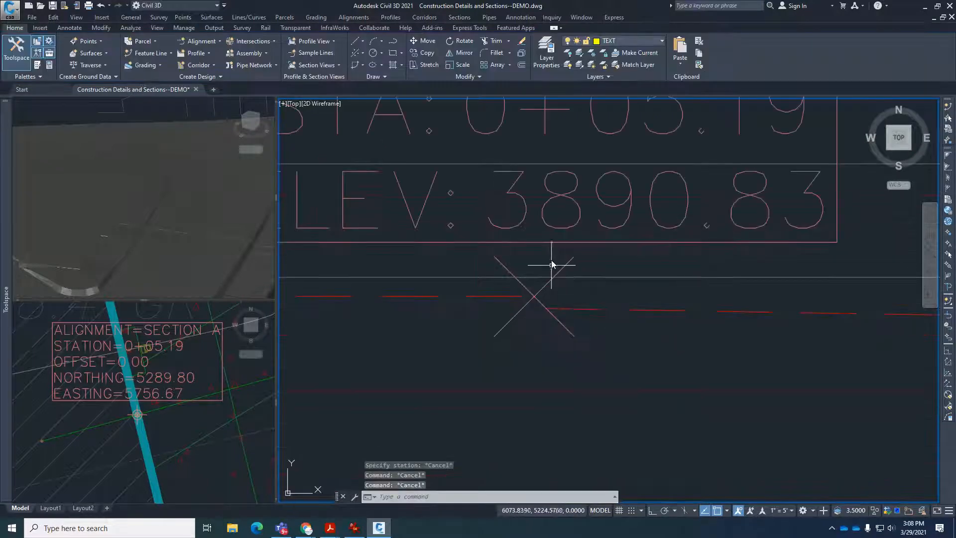
{"action": "left_click", "coordinate": [549, 285]}
{"action": "scroll", "coordinate": [523, 296], "scroll_direction": "up", "scroll_amount": 4}
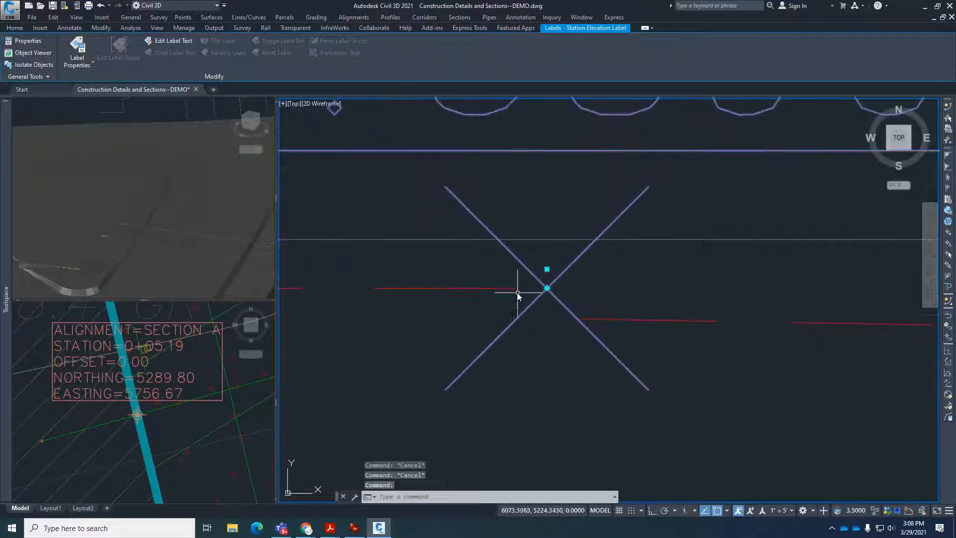
{"action": "key", "text": "Escape"}
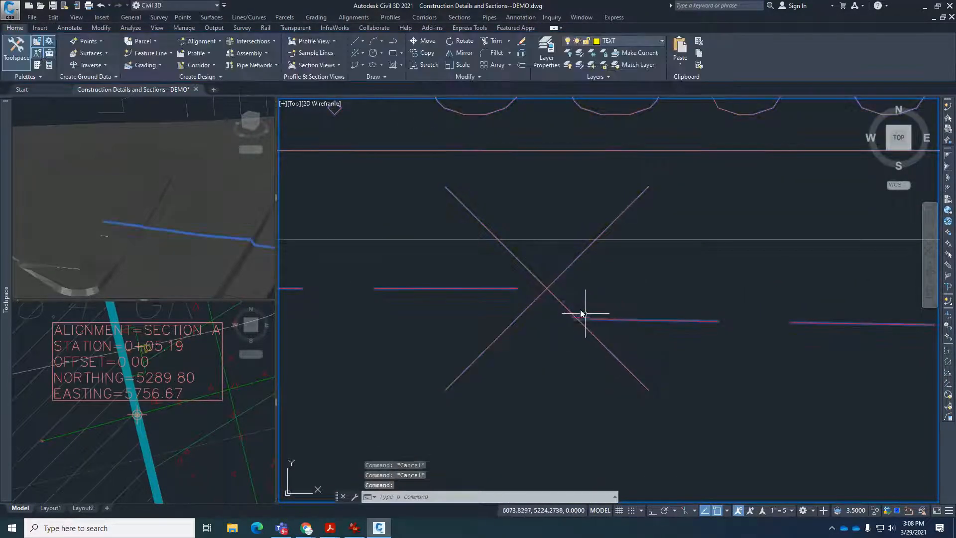
{"action": "left_click", "coordinate": [550, 285]}
{"action": "scroll", "coordinate": [547, 289], "scroll_direction": "up", "scroll_amount": 3}
{"action": "scroll", "coordinate": [550, 291], "scroll_direction": "down", "scroll_amount": 8}
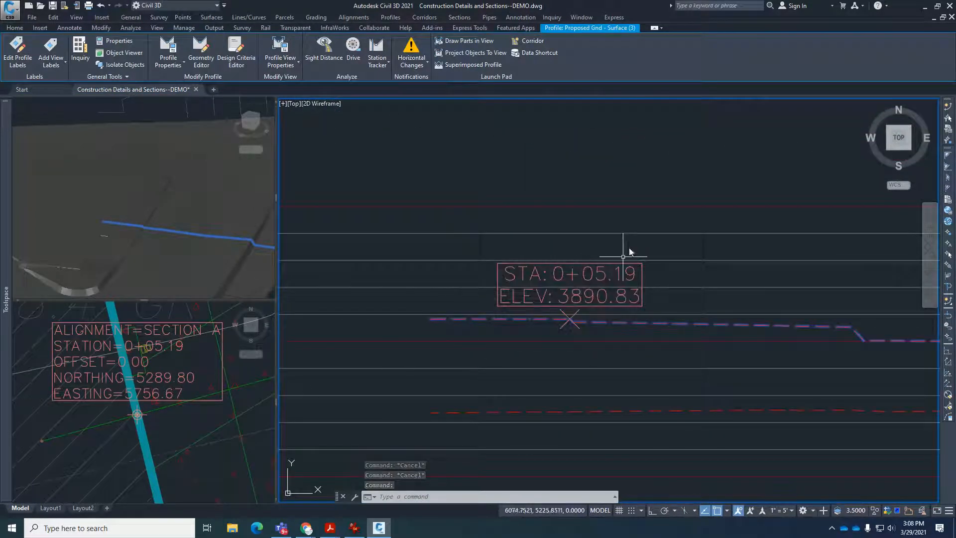
{"action": "key", "text": "Escape"}
{"action": "scroll", "coordinate": [548, 354], "scroll_direction": "down", "scroll_amount": 2}
{"action": "scroll", "coordinate": [555, 351], "scroll_direction": "up", "scroll_amount": 4}
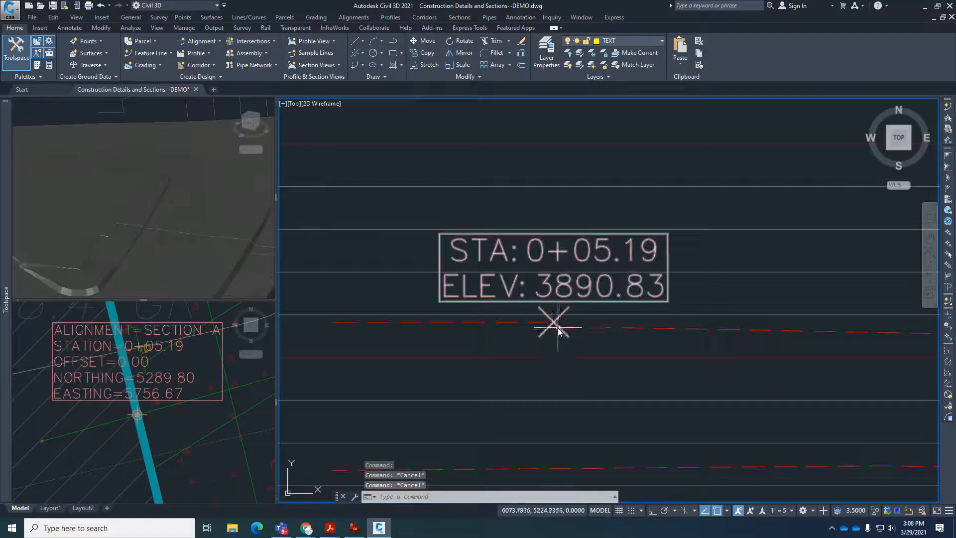
{"action": "scroll", "coordinate": [558, 330], "scroll_direction": "down", "scroll_amount": 10}
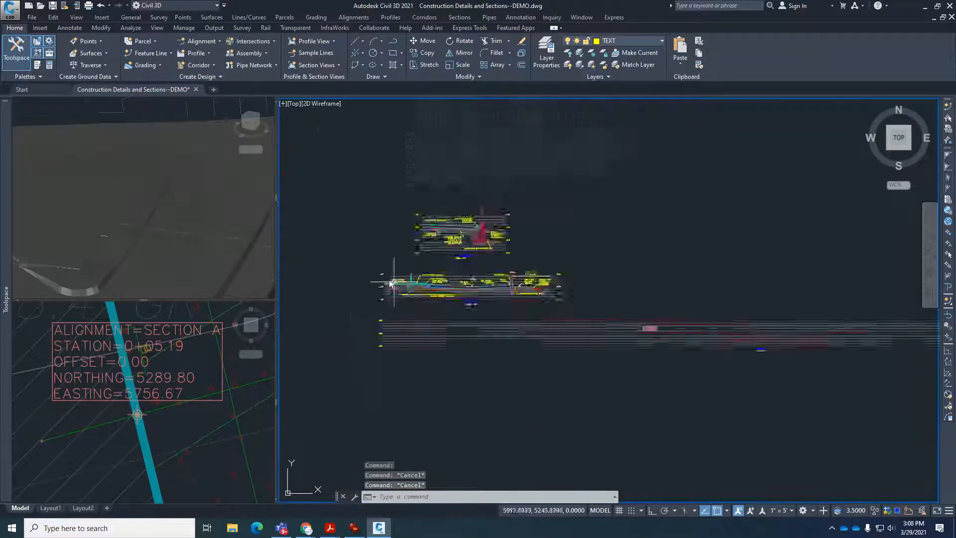
{"action": "scroll", "coordinate": [391, 284], "scroll_direction": "up", "scroll_amount": 10}
{"action": "type", "text": "co"}
{"action": "key", "text": "Return"}
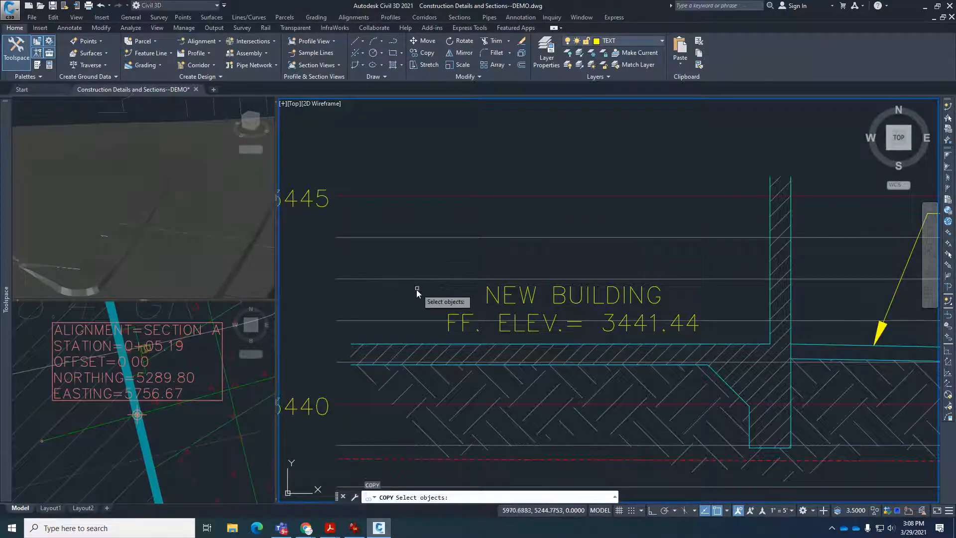
{"action": "key", "text": "Escape"}
Try to extend the new building's finished floor line to the outer wall face in the existing section detail.
{"action": "scroll", "coordinate": [825, 380], "scroll_direction": "up", "scroll_amount": 5}
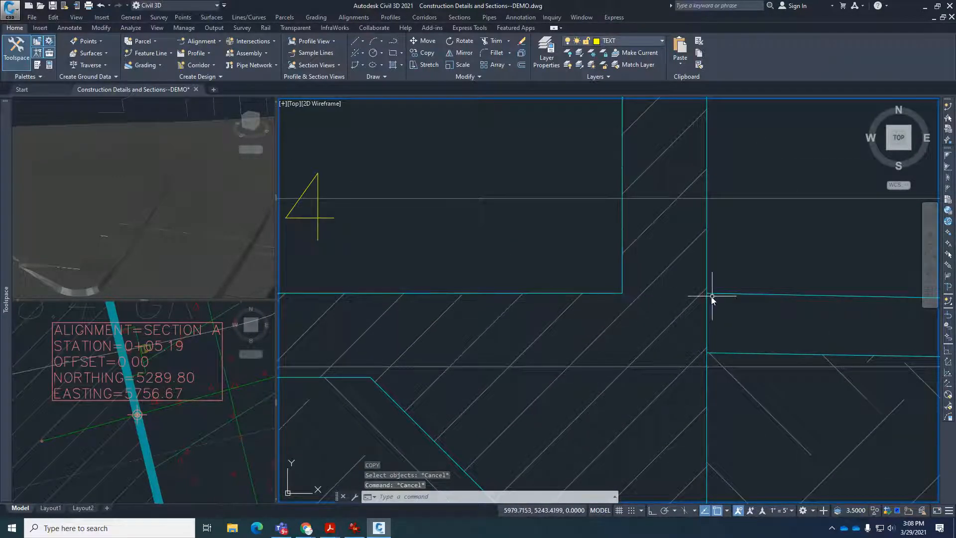
{"action": "type", "text": "ex"}
{"action": "key", "text": "Return"}
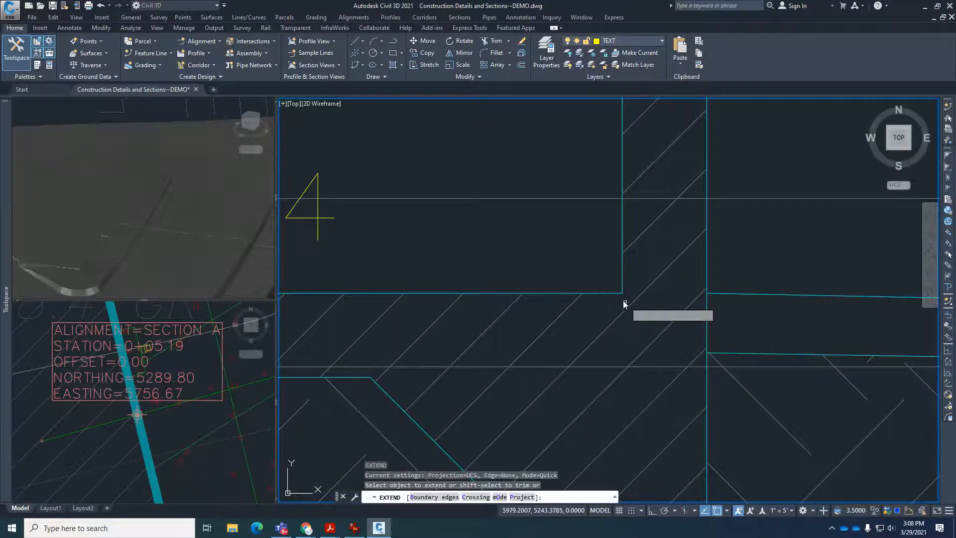
{"action": "left_click", "coordinate": [622, 294]}
{"action": "key", "text": "Escape"}
{"action": "key", "text": "Escape"}
{"action": "key", "text": "Escape"}
{"action": "key", "text": "Escape"}
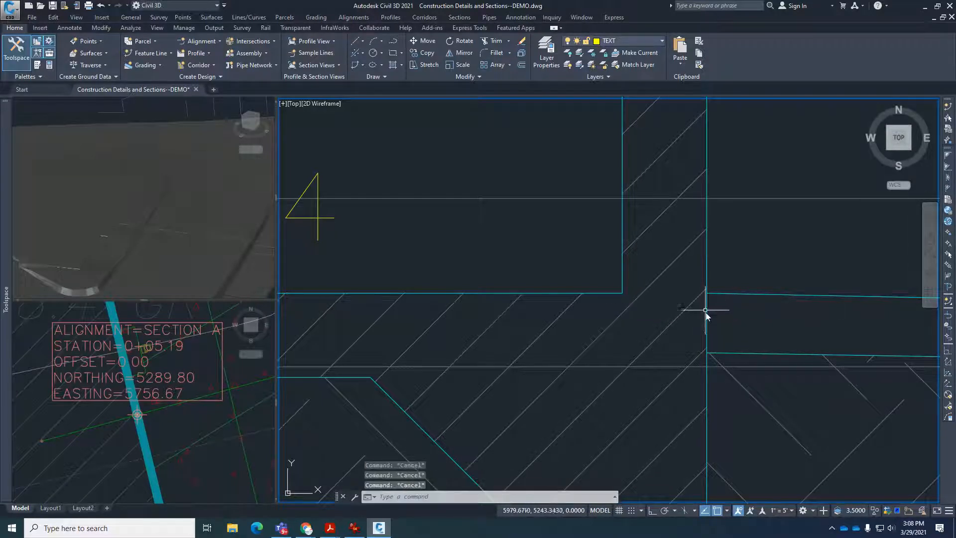
Try the floor line extension with the outer wall line as the Extend boundary edge.
{"action": "key", "text": "Return"}
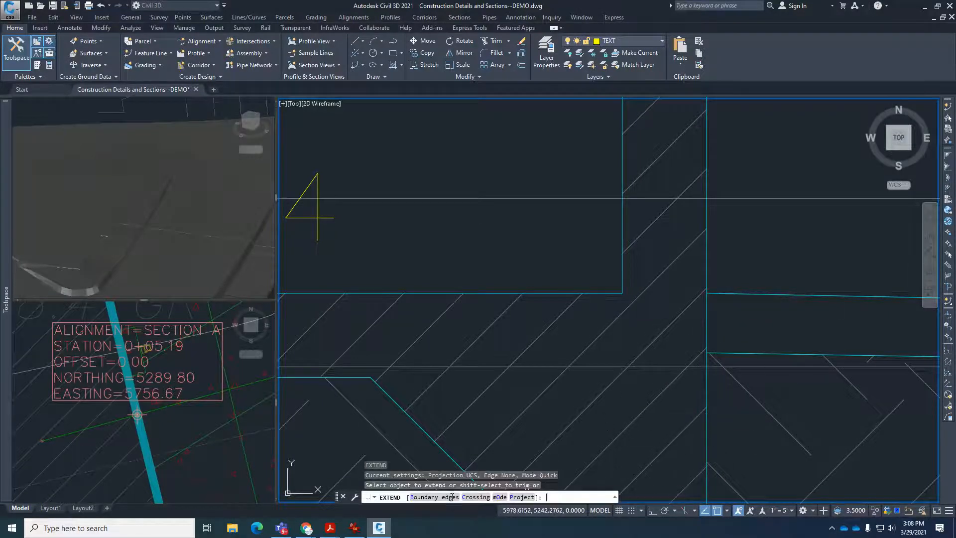
{"action": "left_click", "coordinate": [433, 496]}
{"action": "left_click", "coordinate": [707, 309]}
{"action": "key", "text": "Return"}
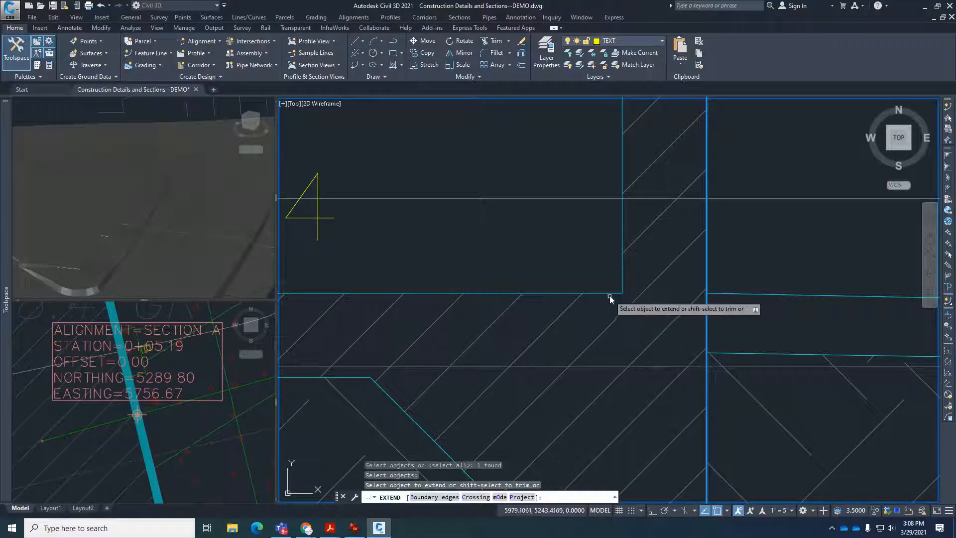
{"action": "key", "text": "Escape"}
{"action": "key", "text": "Escape"}
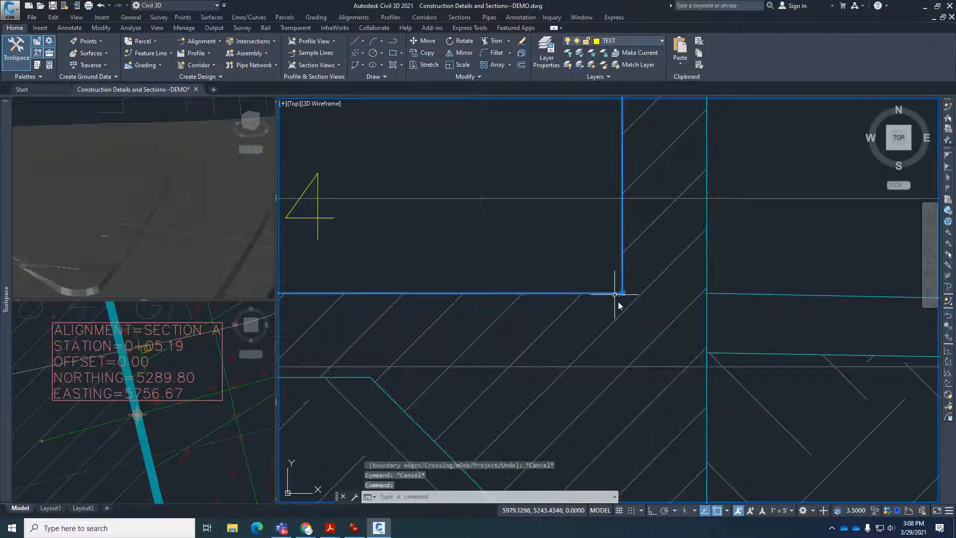
{"action": "scroll", "coordinate": [617, 301], "scroll_direction": "down", "scroll_amount": 3}
{"action": "type", "text": "x"}
{"action": "key", "text": "Return"}
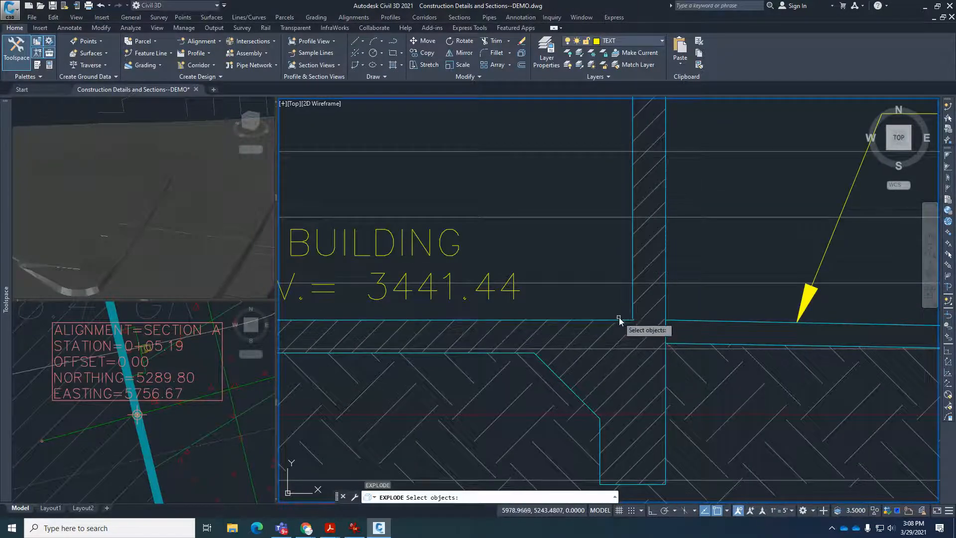
{"action": "key", "text": "Escape"}
Retry extending the finished floor line, again using the outer wall line as the boundary edge.
{"action": "type", "text": "ex"}
{"action": "key", "text": "Return"}
{"action": "scroll", "coordinate": [627, 313], "scroll_direction": "up", "scroll_amount": 3}
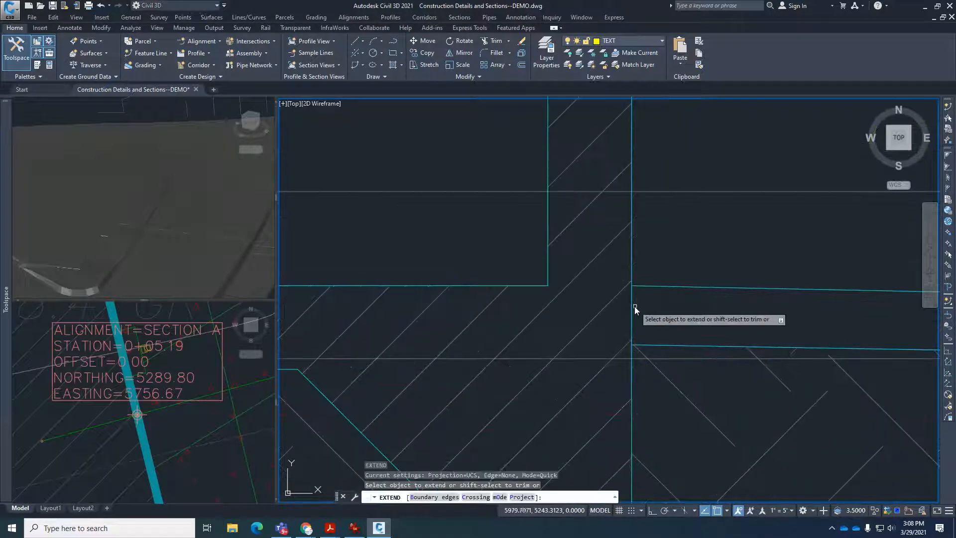
{"action": "left_click", "coordinate": [433, 496]}
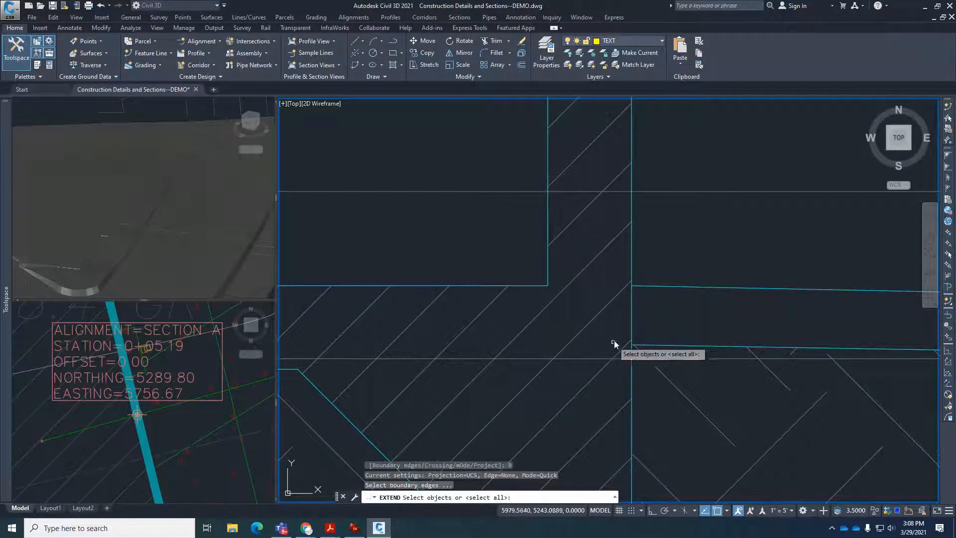
{"action": "left_click", "coordinate": [631, 312]}
{"action": "key", "text": "Return"}
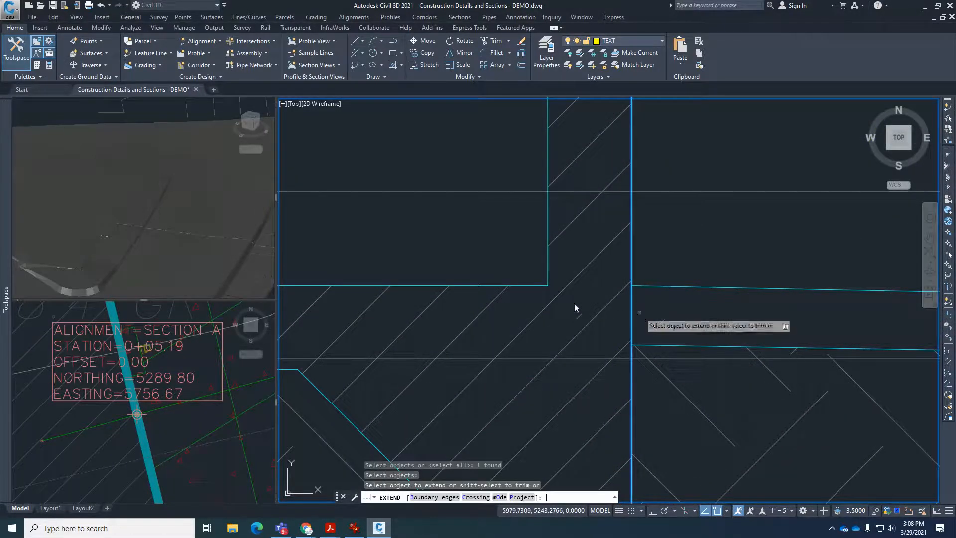
{"action": "key", "text": "Escape"}
{"action": "key", "text": "Escape"}
Explode the polyline that forms the building's finished floor line and inner wall face.
{"action": "left_click", "coordinate": [536, 286]}
{"action": "scroll", "coordinate": [608, 350], "scroll_direction": "down", "scroll_amount": 8}
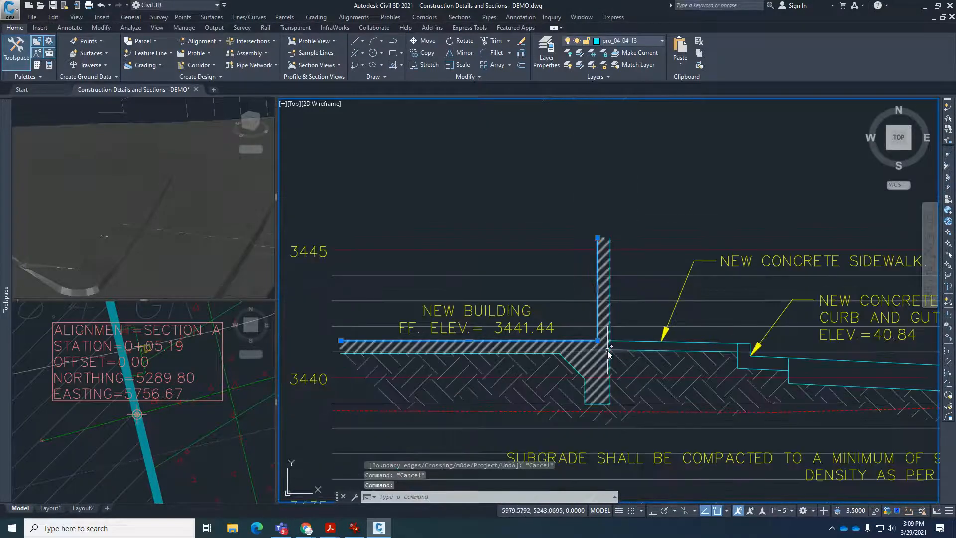
{"action": "scroll", "coordinate": [602, 344], "scroll_direction": "up", "scroll_amount": 4}
{"action": "type", "text": "x"}
{"action": "key", "text": "Return"}
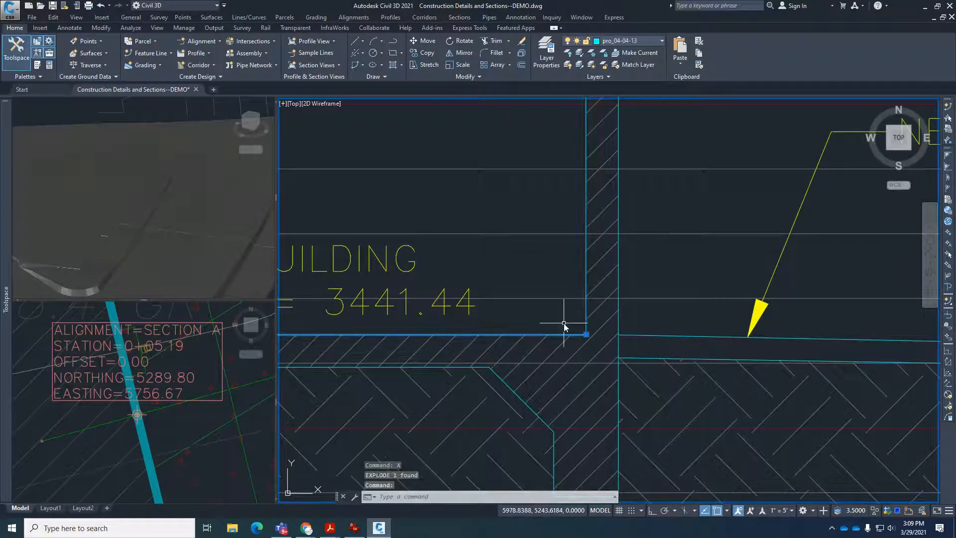
Extend the finished floor line to the outer wall face and select the extended line.
{"action": "scroll", "coordinate": [609, 352], "scroll_direction": "up", "scroll_amount": 4}
{"action": "type", "text": "ex"}
{"action": "key", "text": "Return"}
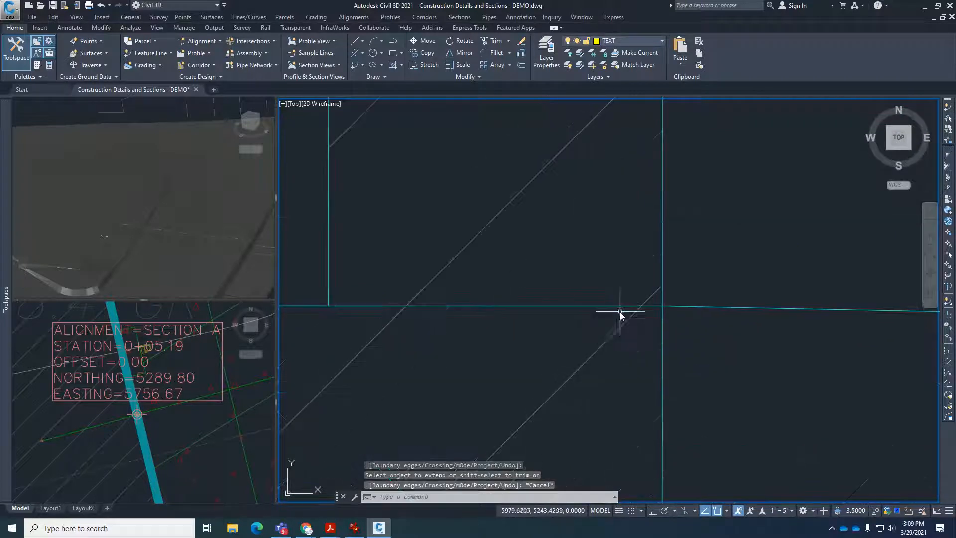
{"action": "key", "text": "Escape"}
{"action": "scroll", "coordinate": [617, 308], "scroll_direction": "up", "scroll_amount": 5}
{"action": "left_click", "coordinate": [617, 307]}
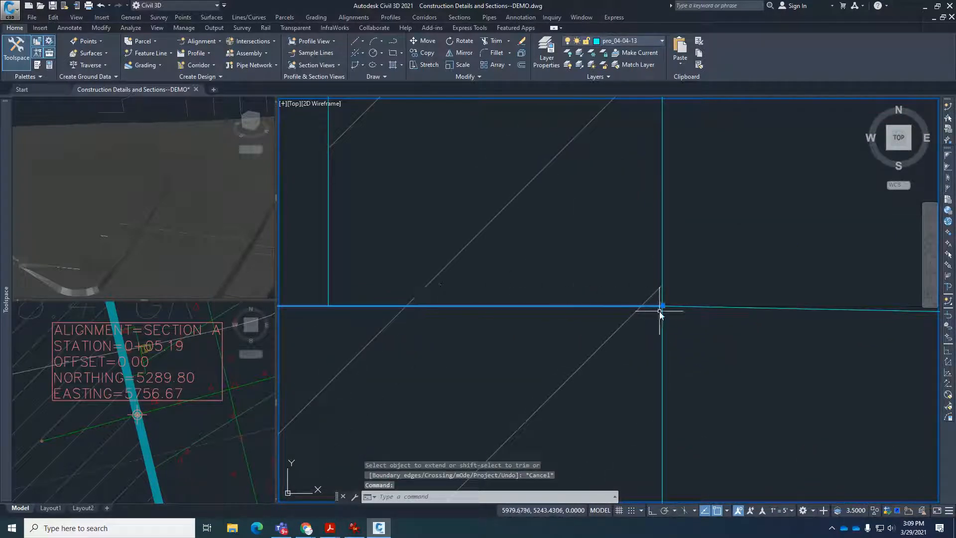
Trim the finished floor line between the inner and outer faces of the building wall.
{"action": "scroll", "coordinate": [660, 310], "scroll_direction": "down", "scroll_amount": 3}
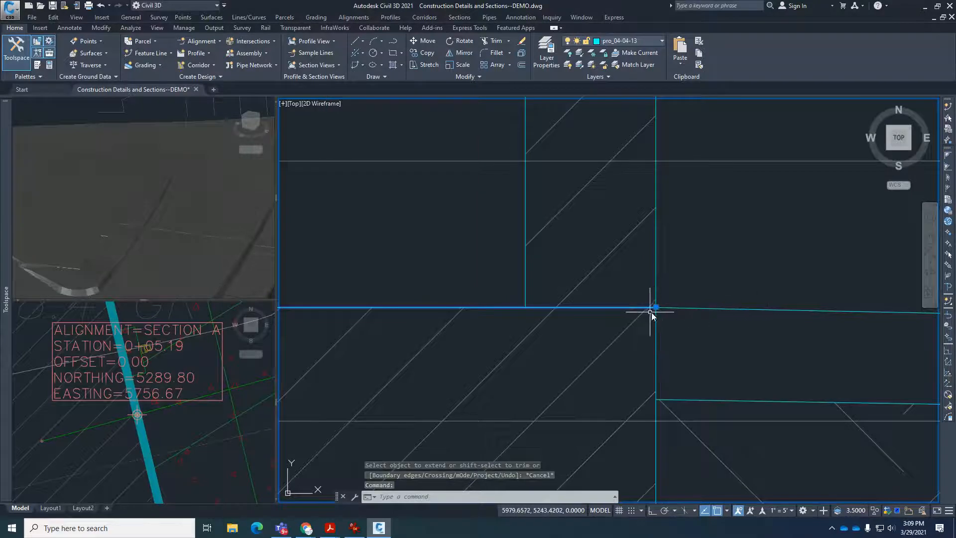
{"action": "key", "text": "Escape"}
{"action": "key", "text": "Escape"}
{"action": "key", "text": "Escape"}
{"action": "type", "text": "tr"}
{"action": "key", "text": "Return"}
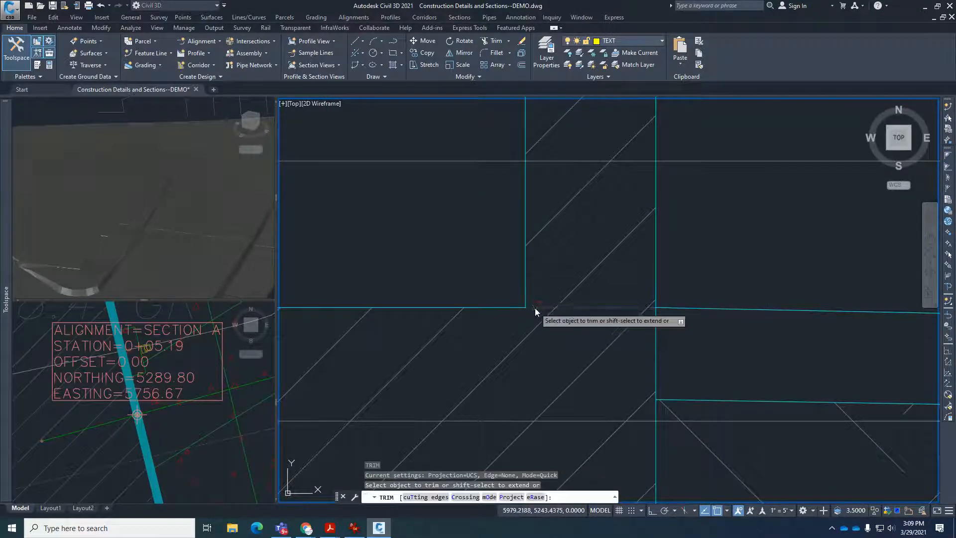
{"action": "left_click", "coordinate": [535, 308]}
{"action": "key", "text": "Return"}
{"action": "scroll", "coordinate": [644, 319], "scroll_direction": "down", "scroll_amount": 5}
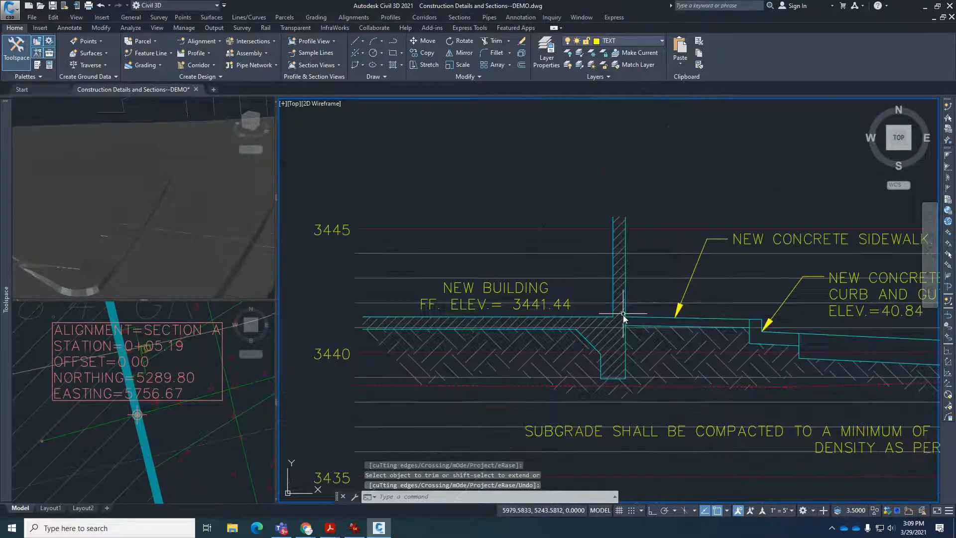
{"action": "key", "text": "Escape"}
{"action": "key", "text": "Escape"}
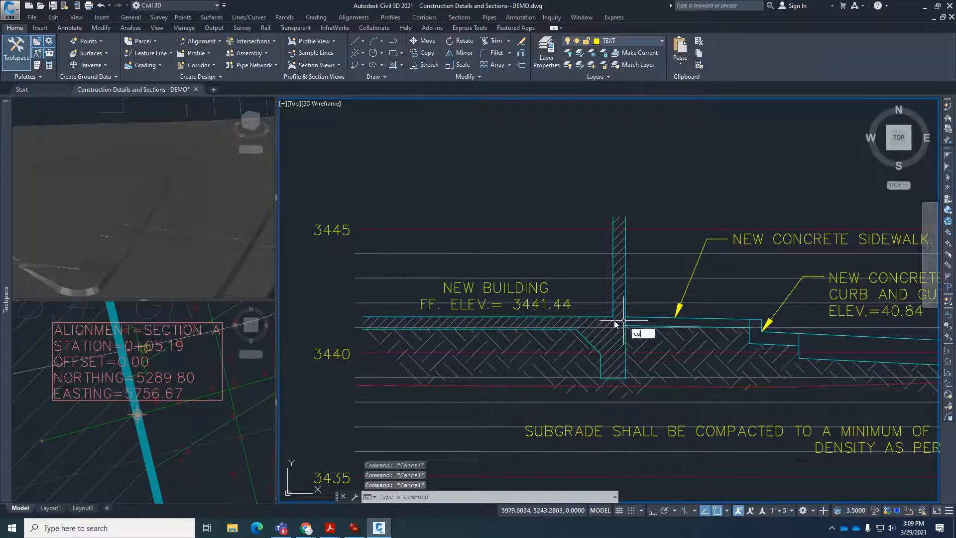
Copy the building detail and its label from the floor-level point on the outer wall face to the building's station marker on the Section A profile view.
{"action": "key", "text": "Return"}
{"action": "left_click", "coordinate": [344, 172]}
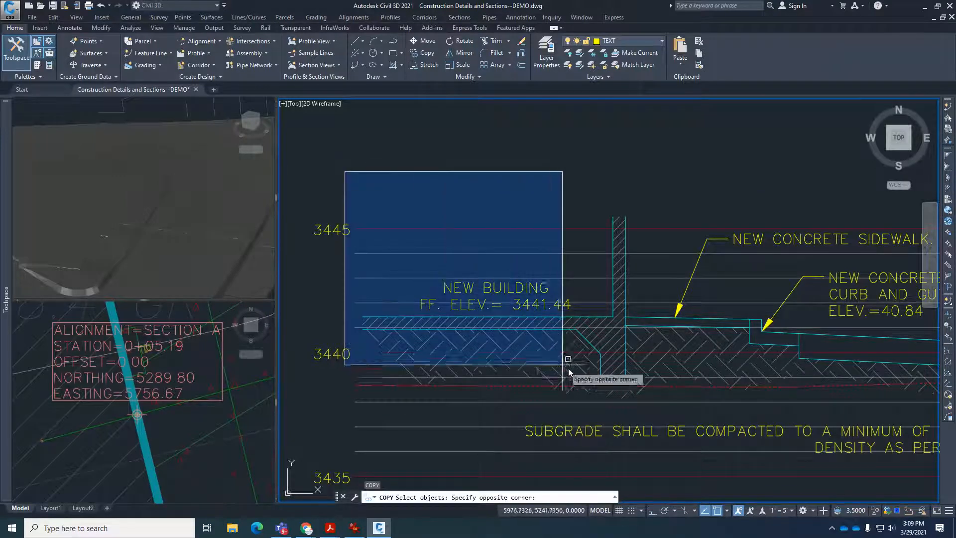
{"action": "left_click", "coordinate": [648, 396]}
{"action": "key", "text": "Return"}
{"action": "scroll", "coordinate": [622, 308], "scroll_direction": "up", "scroll_amount": 4}
{"action": "left_click", "coordinate": [597, 301]}
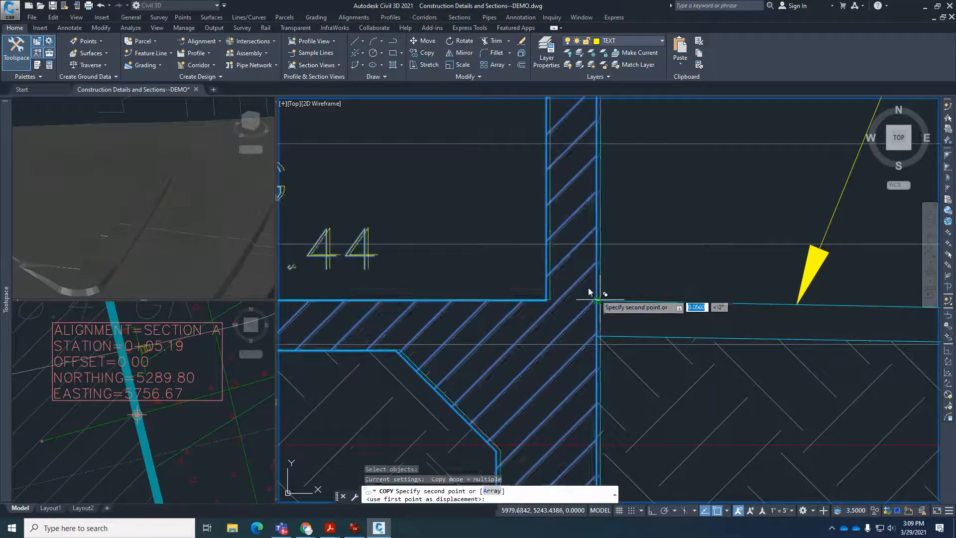
{"action": "scroll", "coordinate": [532, 249], "scroll_direction": "down", "scroll_amount": 6}
{"action": "scroll", "coordinate": [720, 282], "scroll_direction": "up", "scroll_amount": 8}
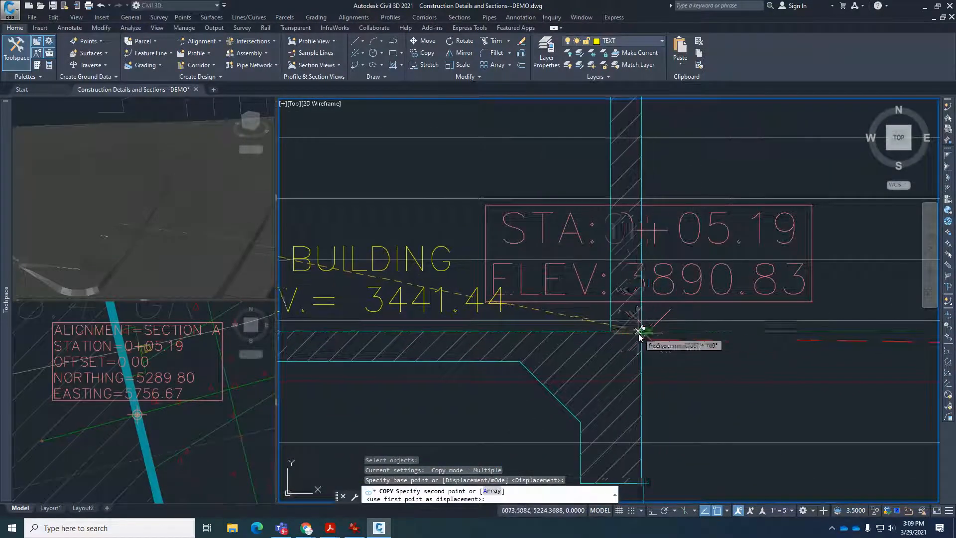
{"action": "scroll", "coordinate": [650, 341], "scroll_direction": "up", "scroll_amount": 4}
{"action": "left_click", "coordinate": [656, 332]}
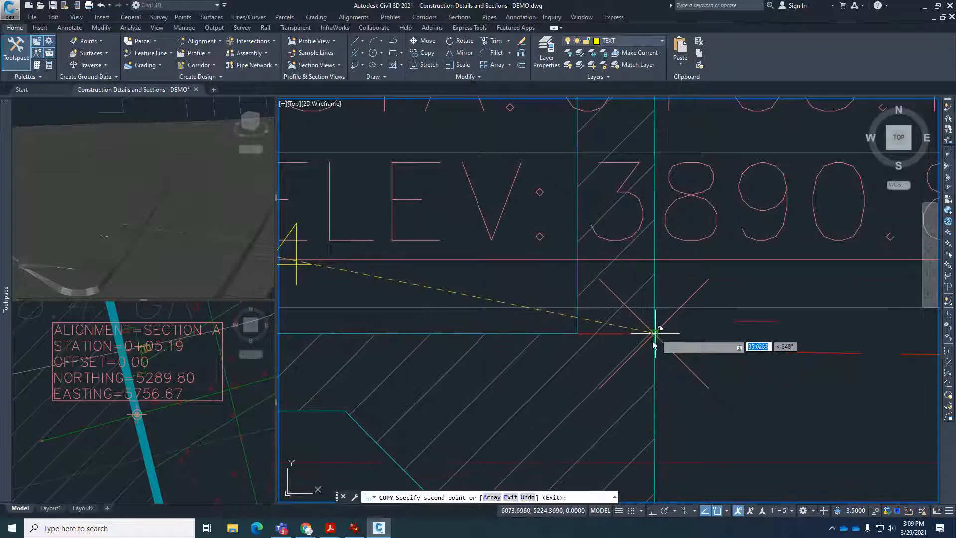
{"action": "key", "text": "Escape"}
{"action": "key", "text": "Escape"}
{"action": "key", "text": "Escape"}
{"action": "scroll", "coordinate": [652, 327], "scroll_direction": "up", "scroll_amount": 6}
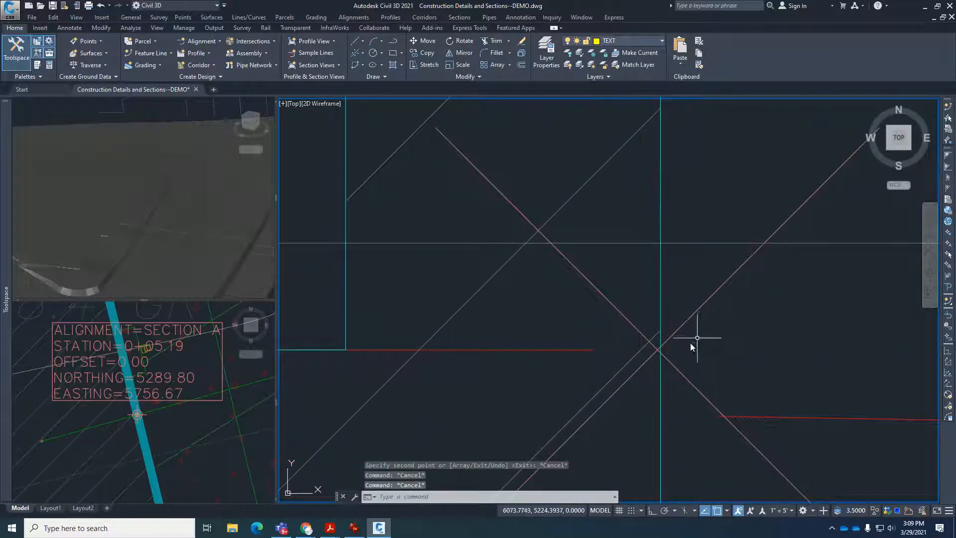
{"action": "scroll", "coordinate": [679, 350], "scroll_direction": "down", "scroll_amount": 8}
{"action": "type", "text": "m"}
{"action": "key", "text": "Return"}
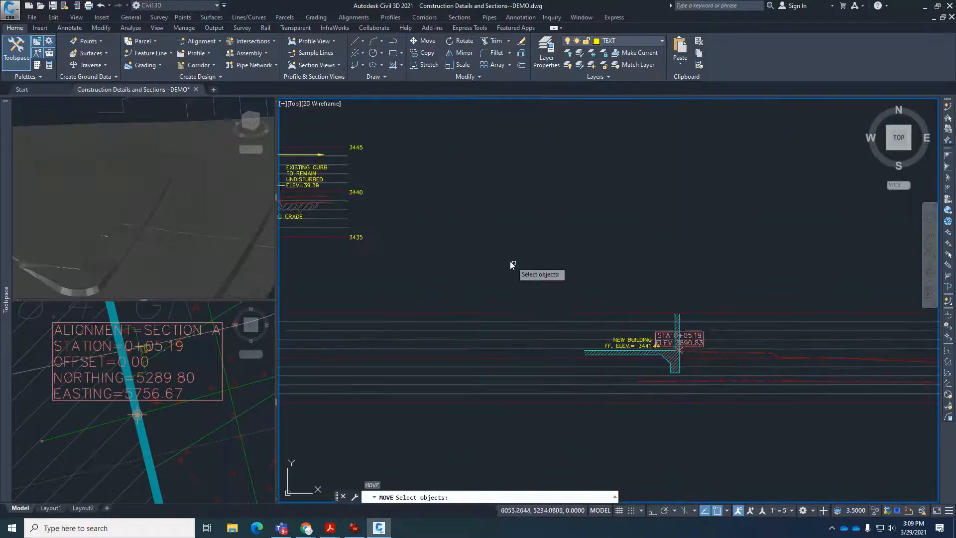
{"action": "left_click", "coordinate": [541, 263]}
{"action": "left_click", "coordinate": [685, 388]}
{"action": "key", "text": "Return"}
{"action": "scroll", "coordinate": [681, 370], "scroll_direction": "up", "scroll_amount": 5}
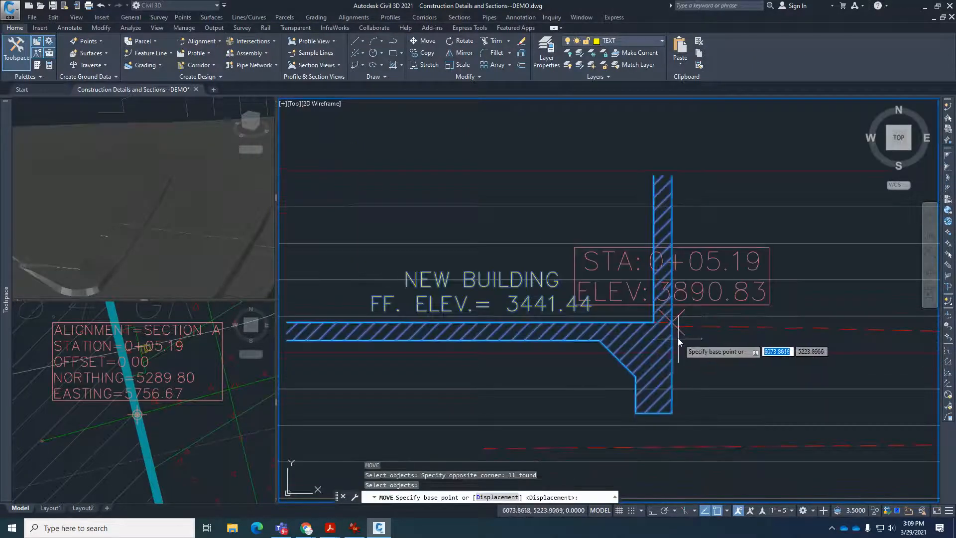
{"action": "scroll", "coordinate": [678, 341], "scroll_direction": "up", "scroll_amount": 6}
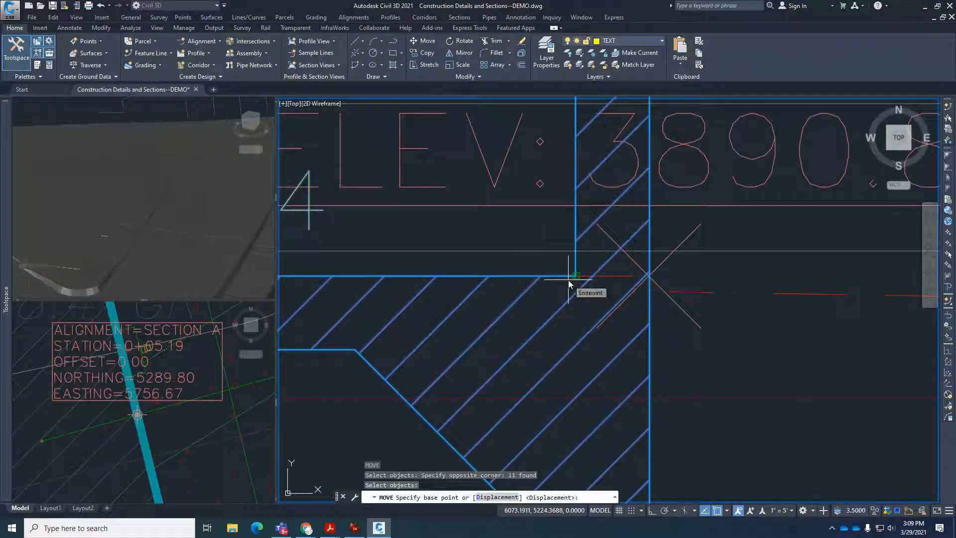
{"action": "key", "text": "Escape"}
{"action": "key", "text": "Escape"}
{"action": "key", "text": "Escape"}
{"action": "scroll", "coordinate": [682, 346], "scroll_direction": "down", "scroll_amount": 3}
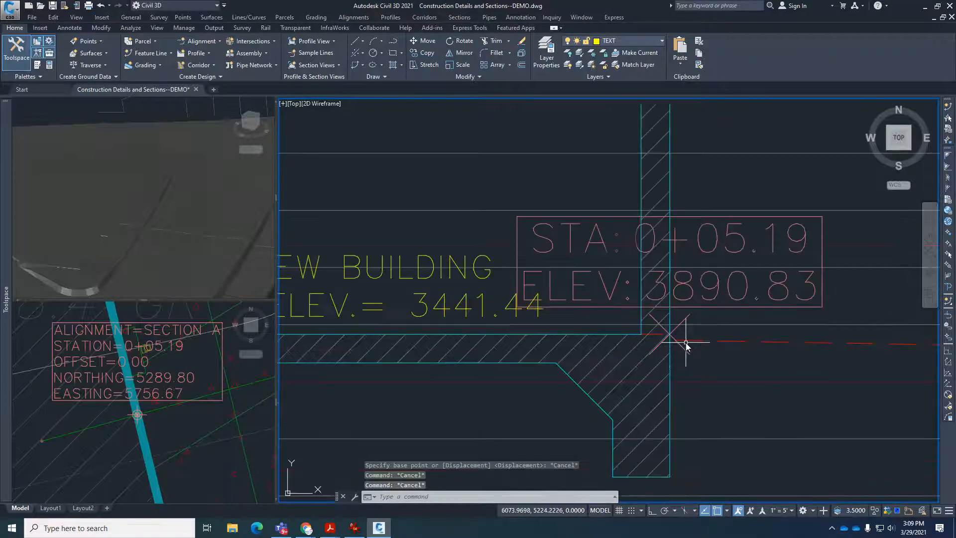
Inspect the copied wall against the station marker and undo the building detail copy.
{"action": "scroll", "coordinate": [686, 346], "scroll_direction": "up", "scroll_amount": 4}
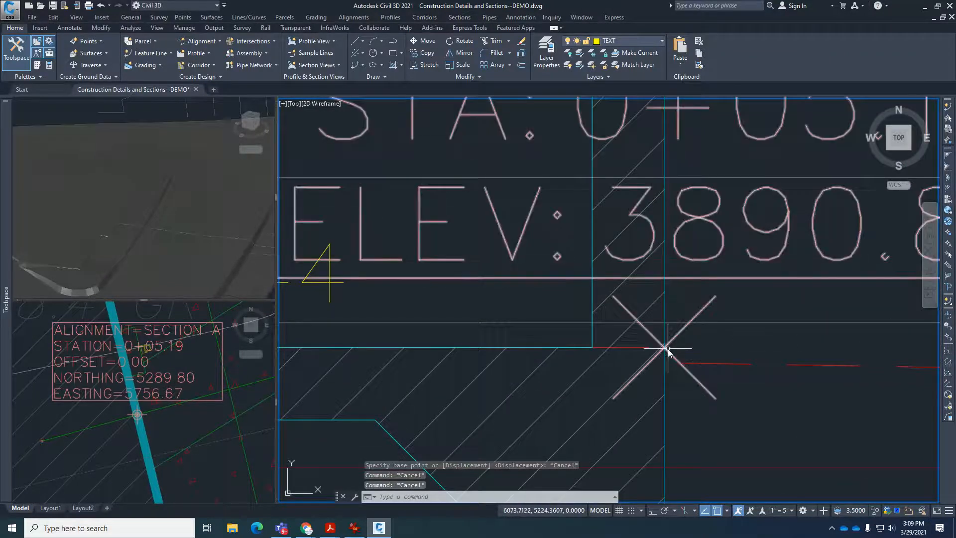
{"action": "scroll", "coordinate": [668, 348], "scroll_direction": "up", "scroll_amount": 5}
{"action": "scroll", "coordinate": [668, 348], "scroll_direction": "down", "scroll_amount": 5}
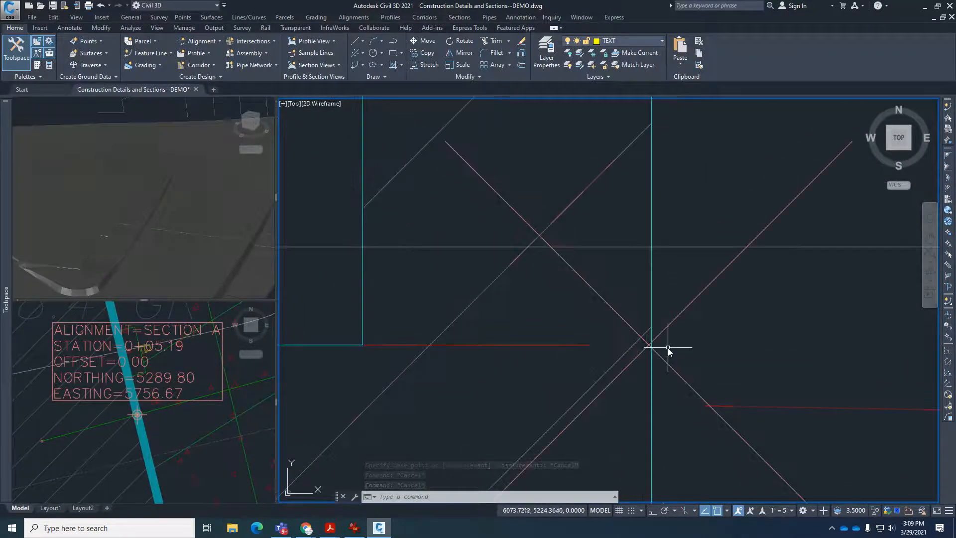
{"action": "type", "text": "u"}
{"action": "key", "text": "Return"}
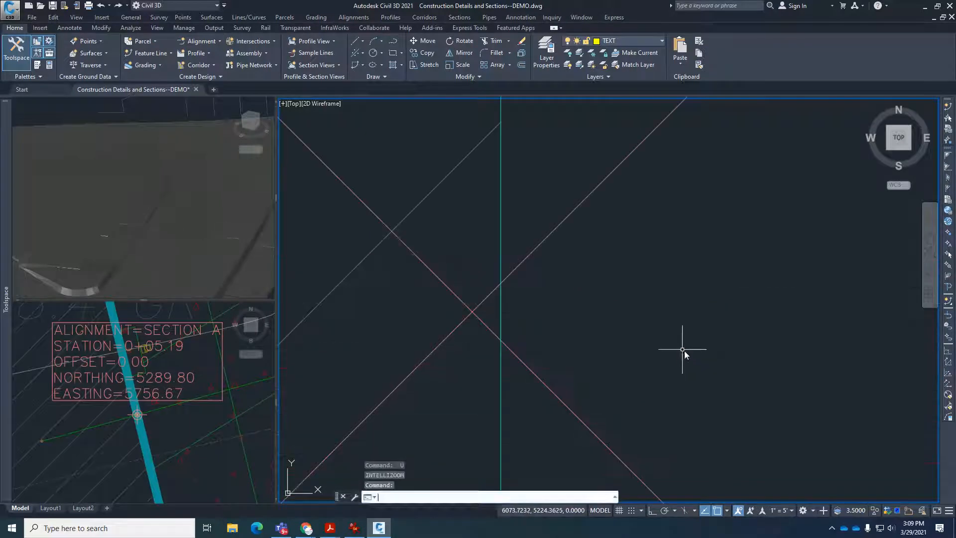
{"action": "key", "text": "Return"}
{"action": "key", "text": "Return"}
{"action": "key", "text": "Return"}
{"action": "key", "text": "Return"}
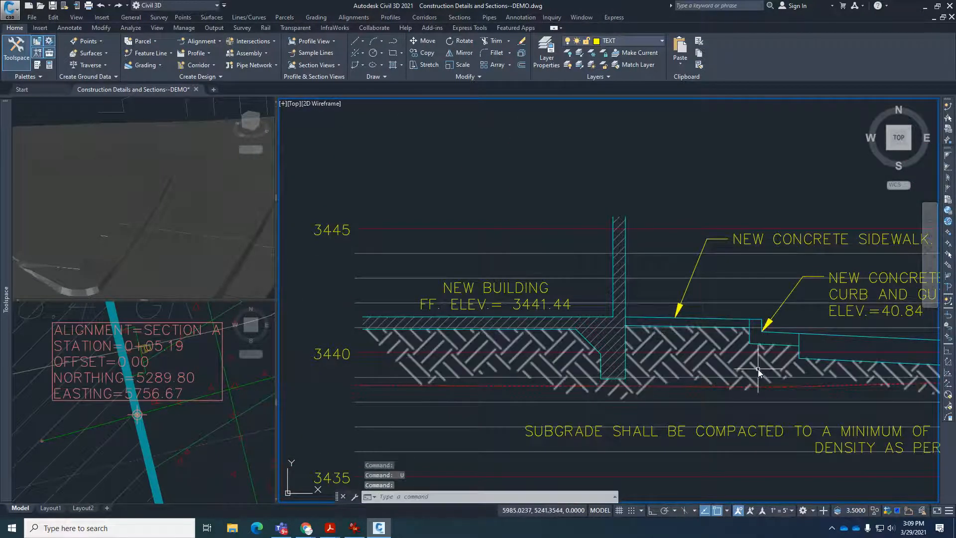
{"action": "key", "text": "Return"}
Copy the building detail and label again, placing the outer wall face at floor level on the center of the 0+05.19 station marker.
{"action": "scroll", "coordinate": [753, 361], "scroll_direction": "up", "scroll_amount": 10}
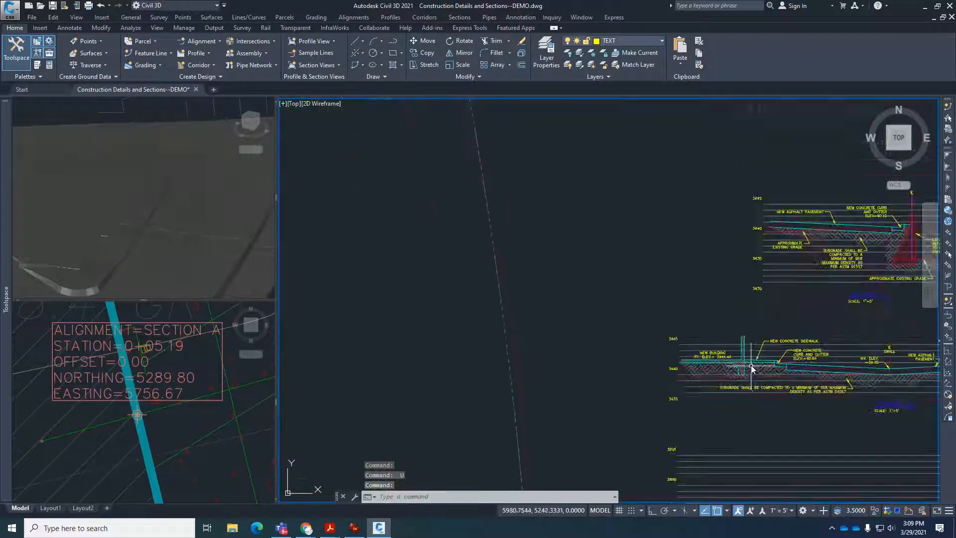
{"action": "type", "text": "co"}
{"action": "key", "text": "Return"}
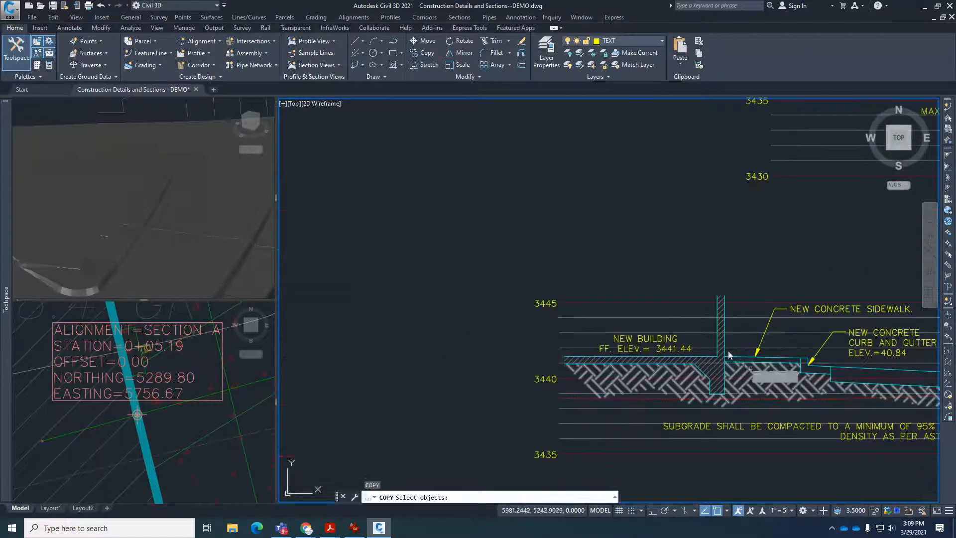
{"action": "left_click", "coordinate": [547, 254]}
{"action": "left_click", "coordinate": [736, 410]}
{"action": "key", "text": "Return"}
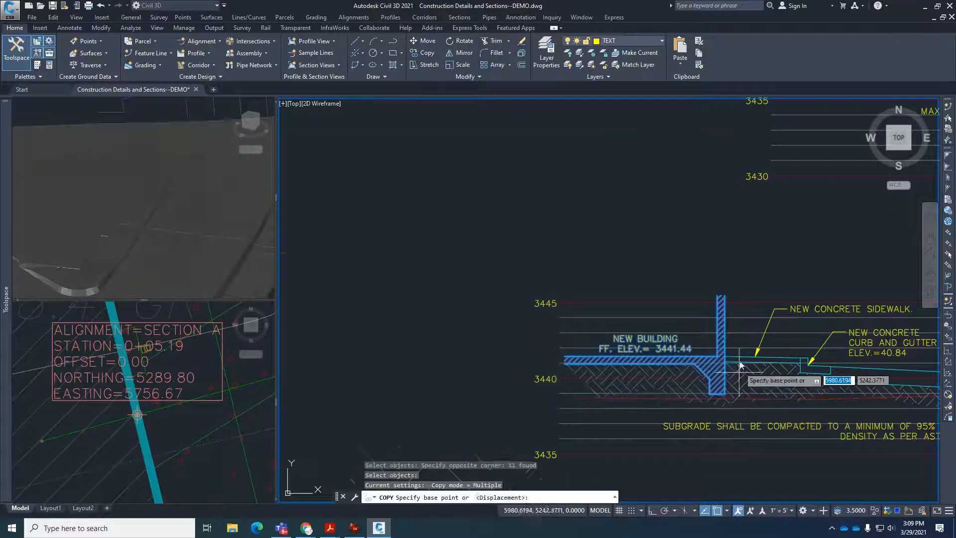
{"action": "scroll", "coordinate": [732, 393], "scroll_direction": "up", "scroll_amount": 5}
{"action": "left_click", "coordinate": [730, 388]}
{"action": "scroll", "coordinate": [696, 354], "scroll_direction": "down", "scroll_amount": 8}
{"action": "scroll", "coordinate": [547, 301], "scroll_direction": "down", "scroll_amount": 3}
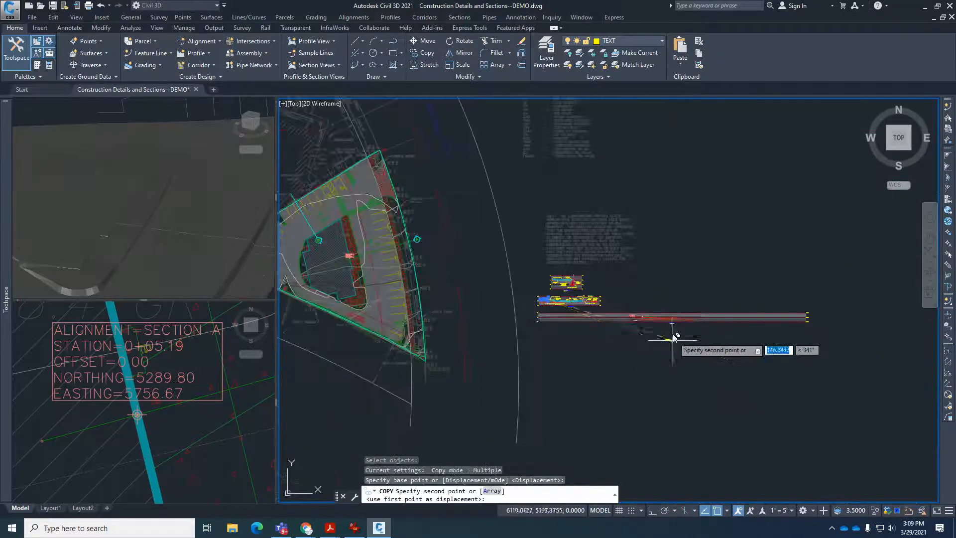
{"action": "scroll", "coordinate": [633, 314], "scroll_direction": "up", "scroll_amount": 10}
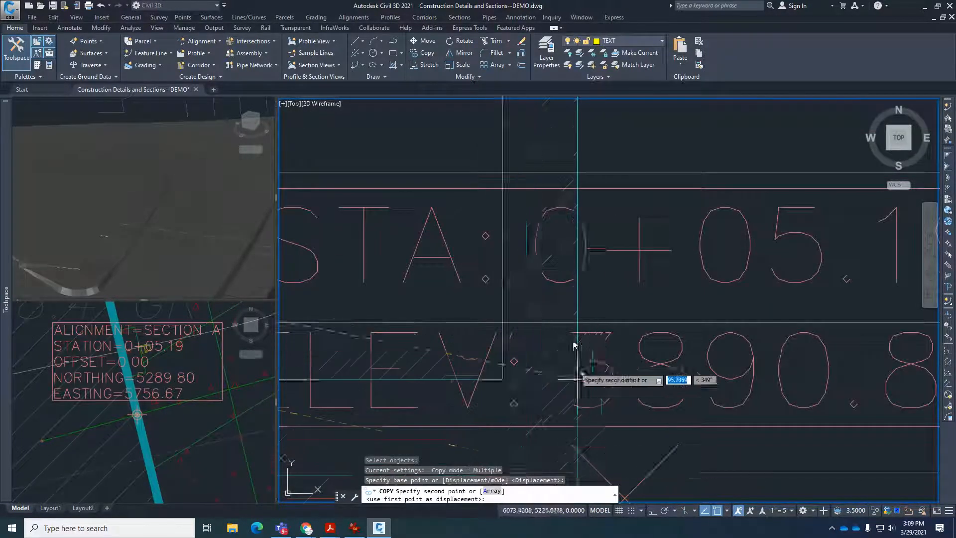
{"action": "scroll", "coordinate": [581, 368], "scroll_direction": "down", "scroll_amount": 3}
{"action": "scroll", "coordinate": [598, 348], "scroll_direction": "up", "scroll_amount": 8}
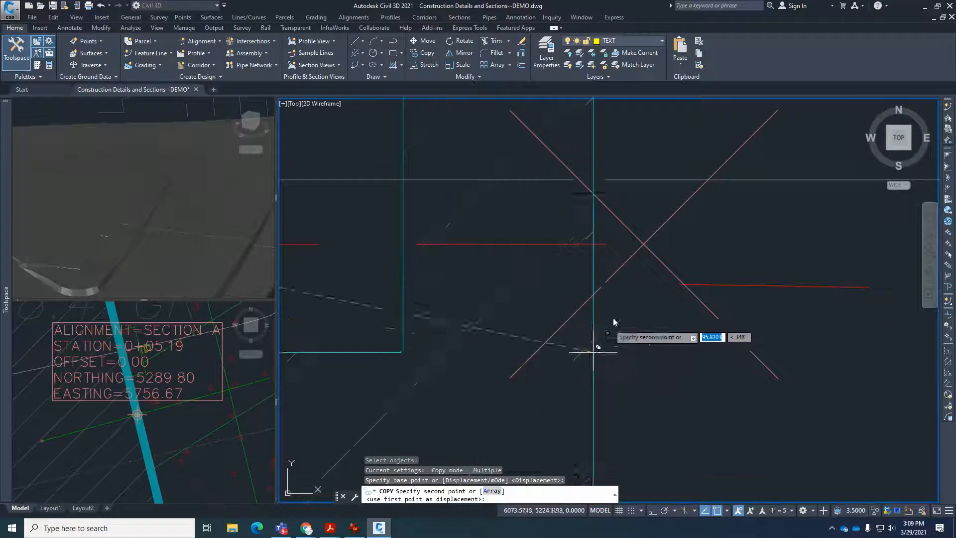
{"action": "left_click", "coordinate": [642, 245]}
{"action": "key", "text": "Escape"}
{"action": "scroll", "coordinate": [657, 279], "scroll_direction": "down", "scroll_amount": 5}
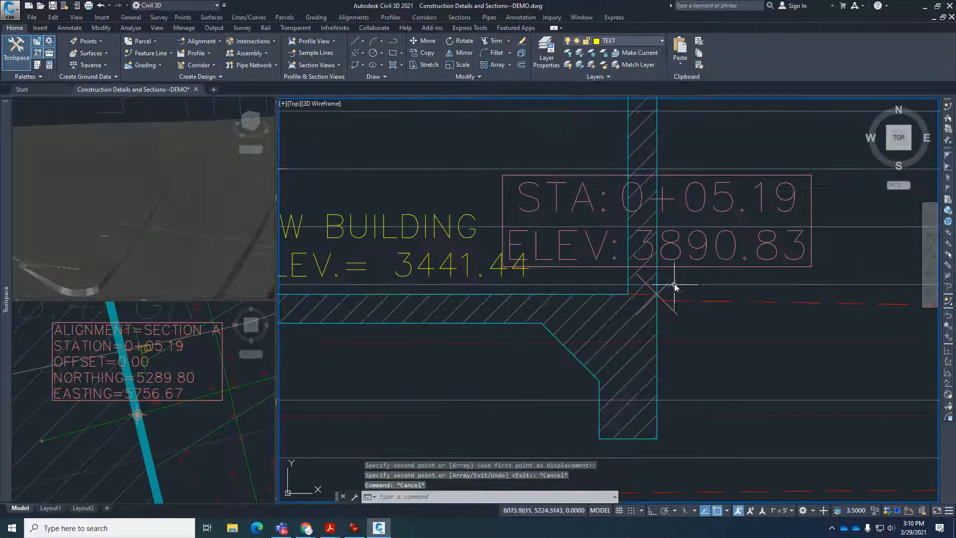
{"action": "left_click", "coordinate": [675, 282]}
{"action": "scroll", "coordinate": [702, 326], "scroll_direction": "down", "scroll_amount": 3}
{"action": "key", "text": "Escape"}
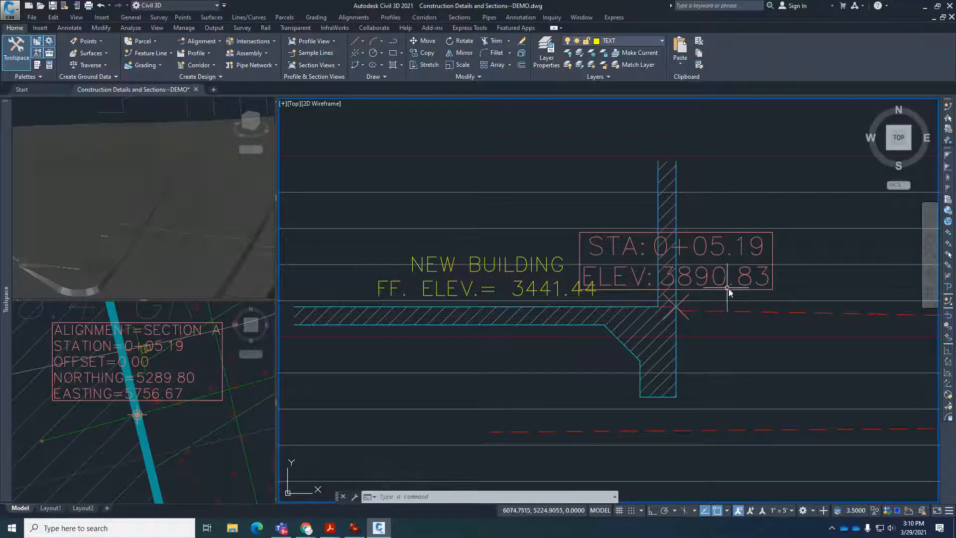
Switch to the Detailed Grading Plan PDF in Acrobat Reader and look up the building's finished floor elevation.
{"action": "left_click", "coordinate": [354, 528]}
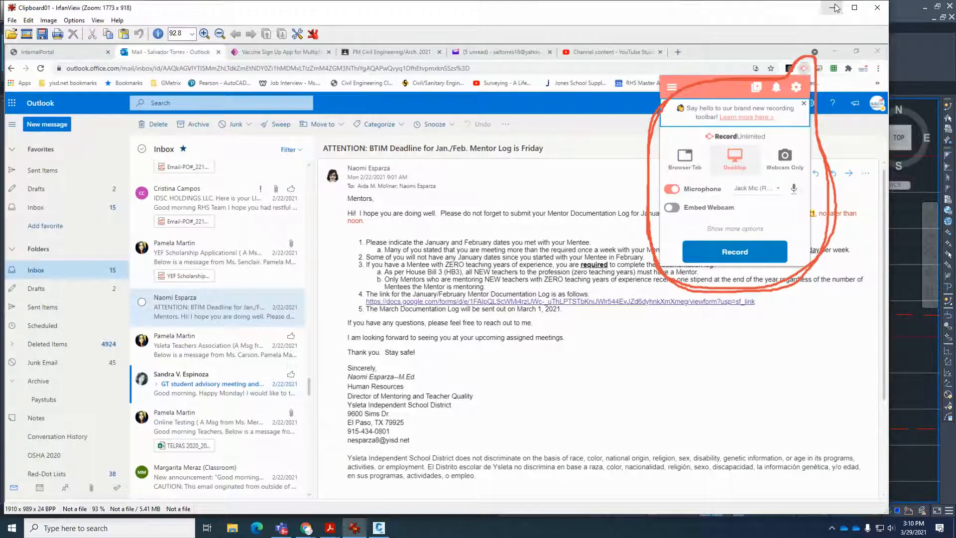
{"action": "left_click", "coordinate": [835, 7]}
{"action": "mouse_move", "coordinate": [330, 527]}
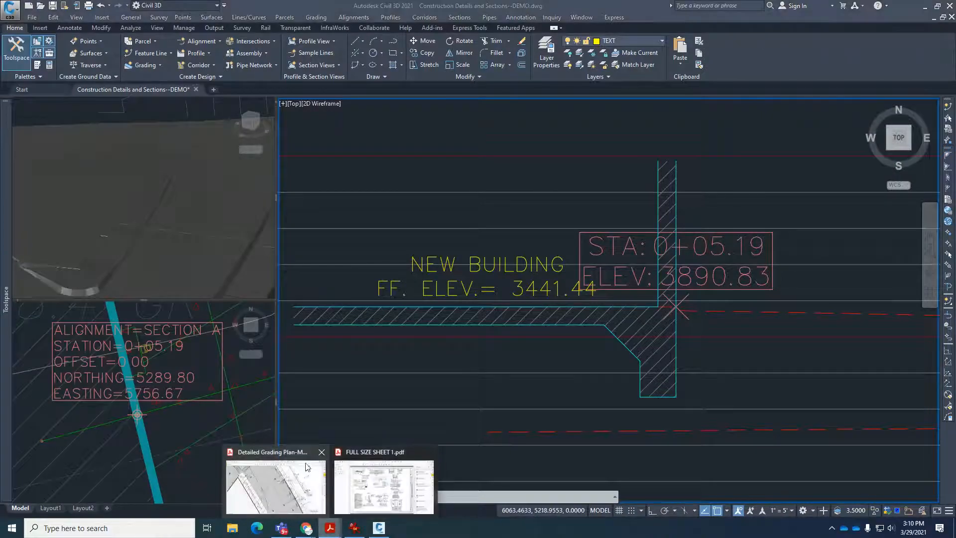
{"action": "left_click", "coordinate": [307, 467]}
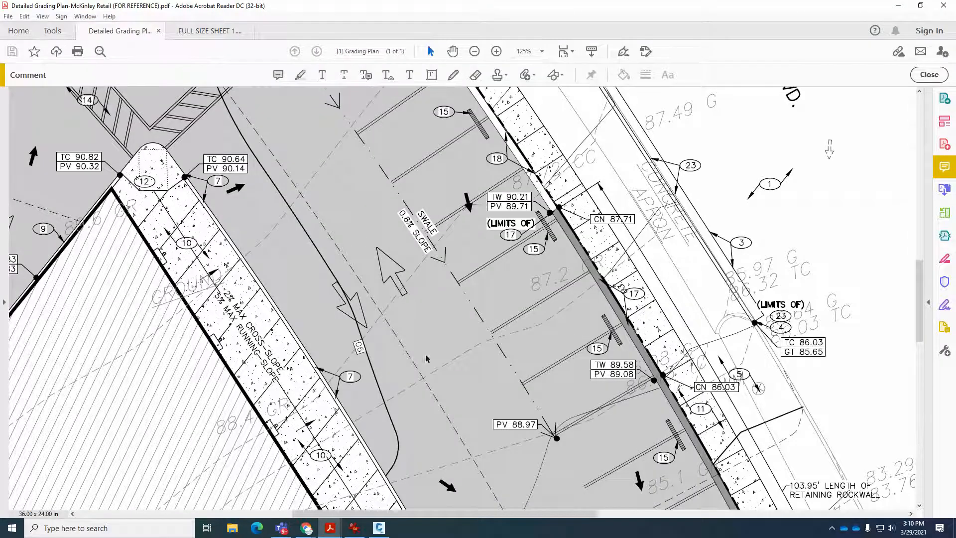
{"action": "scroll", "coordinate": [452, 328], "scroll_direction": "down", "scroll_amount": 2}
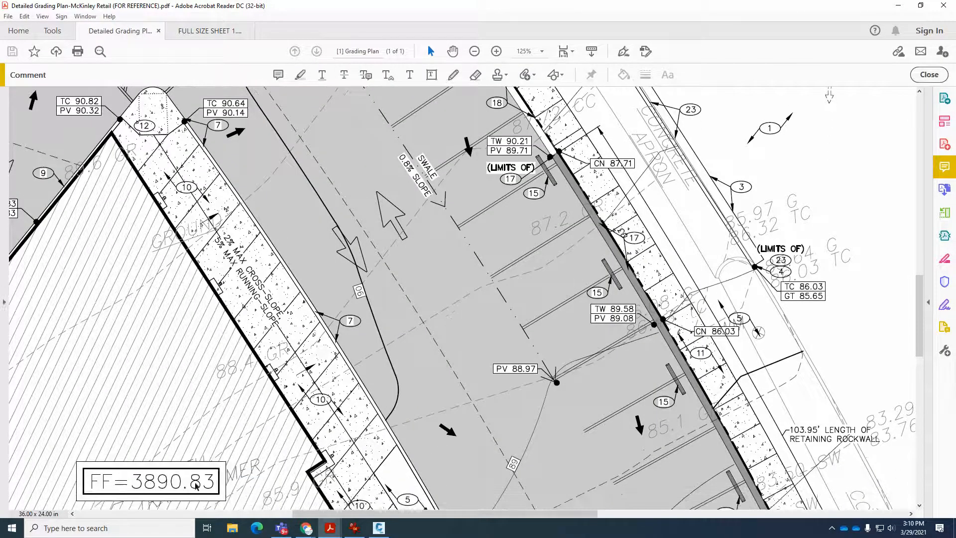
Switch back to Civil 3D and set the copied building label's finished floor elevation to 3890.83.
{"action": "left_click", "coordinate": [377, 529]}
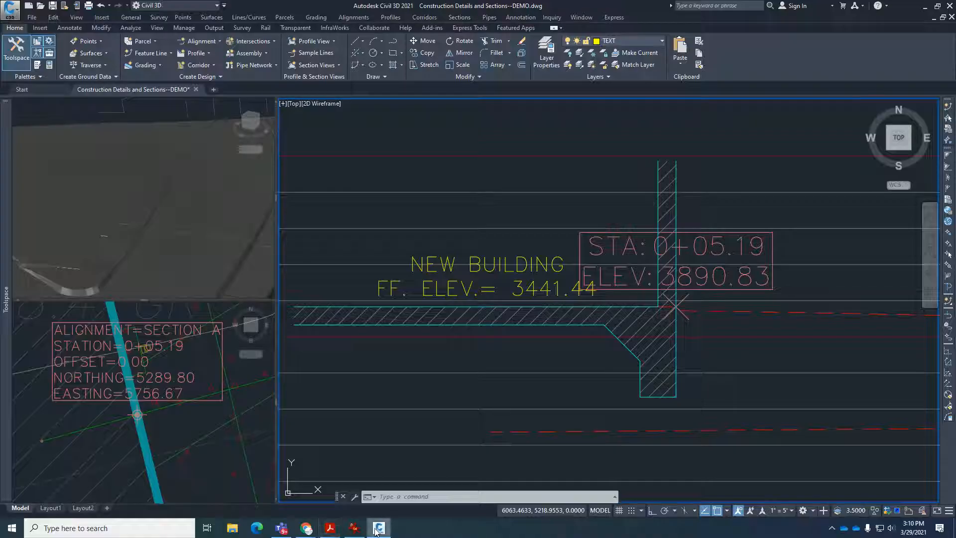
{"action": "type", "text": "ED"}
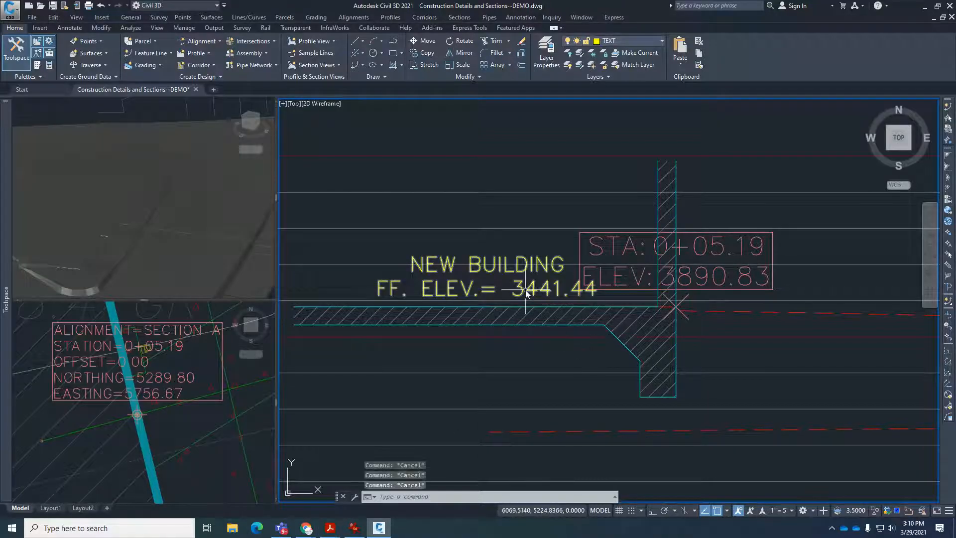
{"action": "key", "text": "Return"}
{"action": "left_click", "coordinate": [533, 292]}
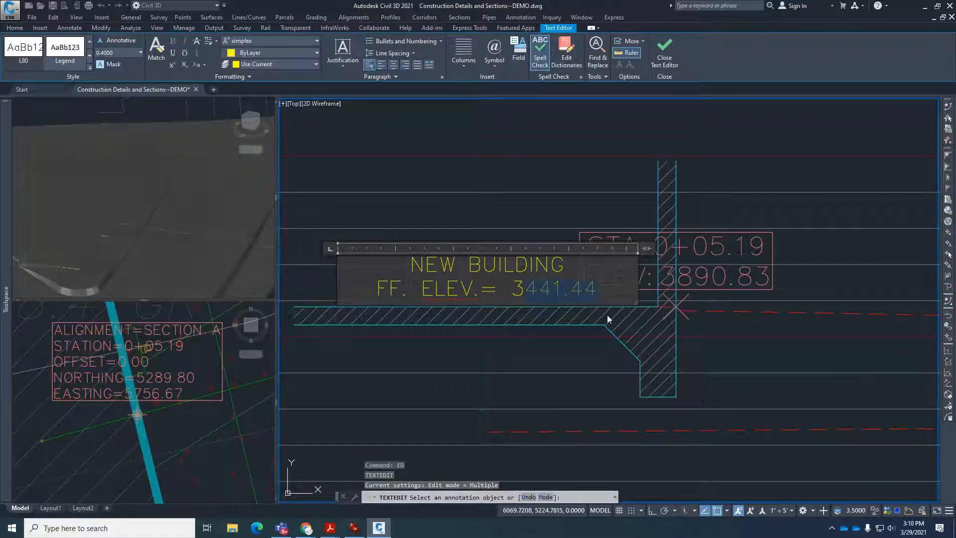
{"action": "type", "text": "890.83"}
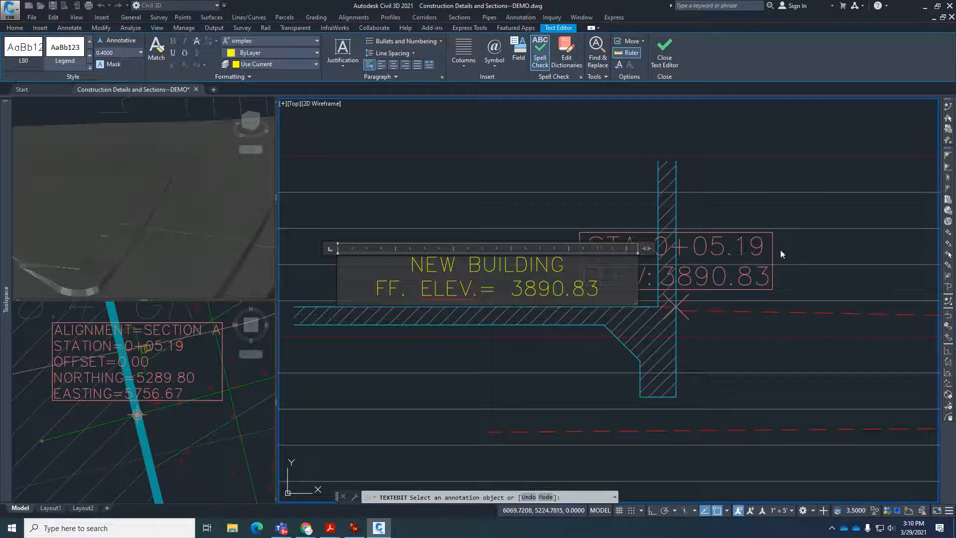
{"action": "left_click", "coordinate": [795, 214]}
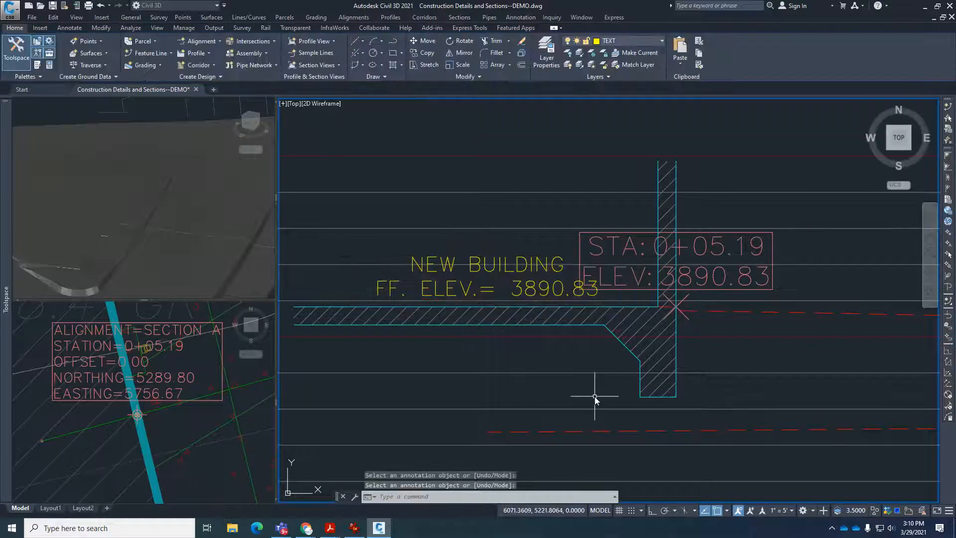
Erase the STA 0+05.19 station and elevation label at the building's outer wall.
{"action": "scroll", "coordinate": [557, 324], "scroll_direction": "down", "scroll_amount": 2}
{"action": "key", "text": "Escape"}
{"action": "left_click", "coordinate": [673, 276]}
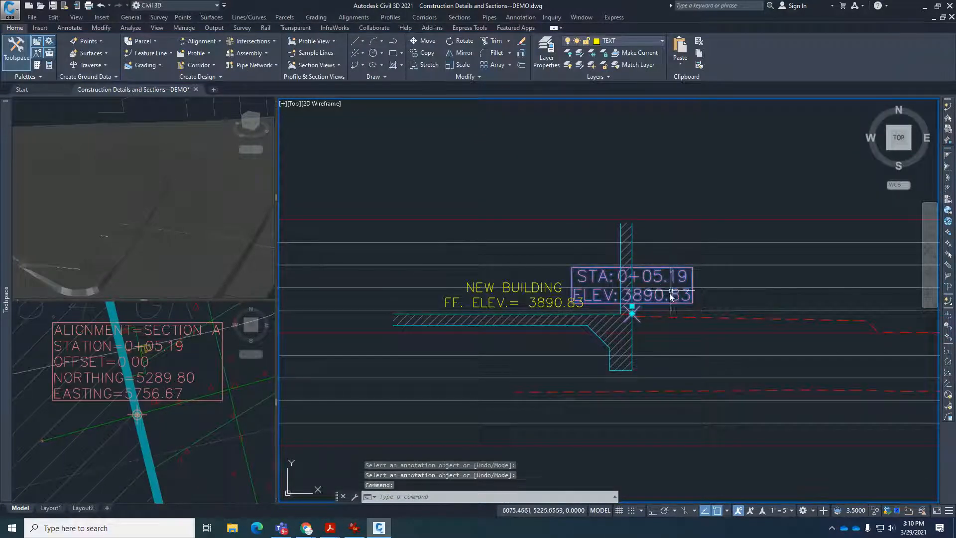
{"action": "type", "text": "e"}
{"action": "key", "text": "Return"}
Examine the curb drop in the proposed ground profile and compare it with the curb location along the Section A alignment in plan.
{"action": "scroll", "coordinate": [603, 294], "scroll_direction": "down", "scroll_amount": 3}
{"action": "scroll", "coordinate": [811, 321], "scroll_direction": "up", "scroll_amount": 3}
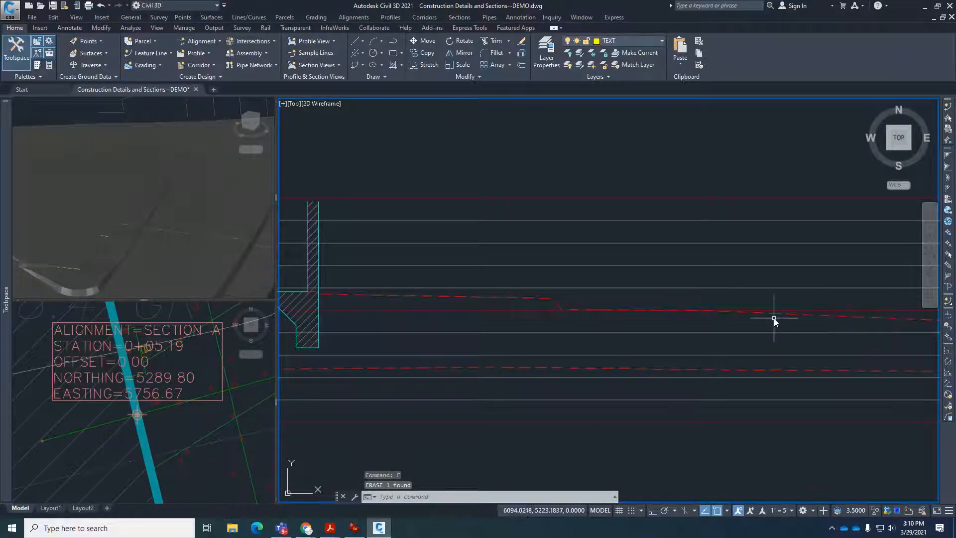
{"action": "left_click", "coordinate": [194, 419]}
{"action": "scroll", "coordinate": [186, 422], "scroll_direction": "down", "scroll_amount": 2}
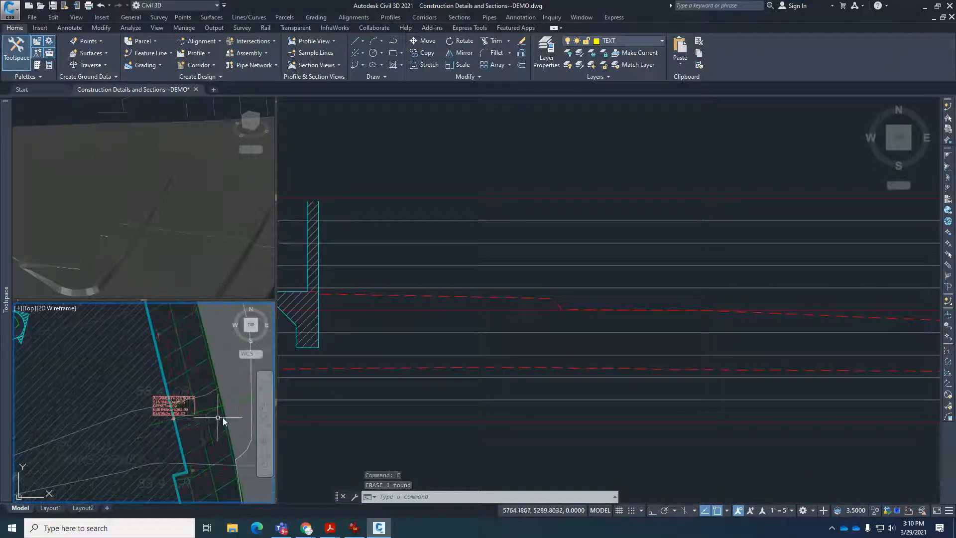
{"action": "scroll", "coordinate": [222, 416], "scroll_direction": "up", "scroll_amount": 3}
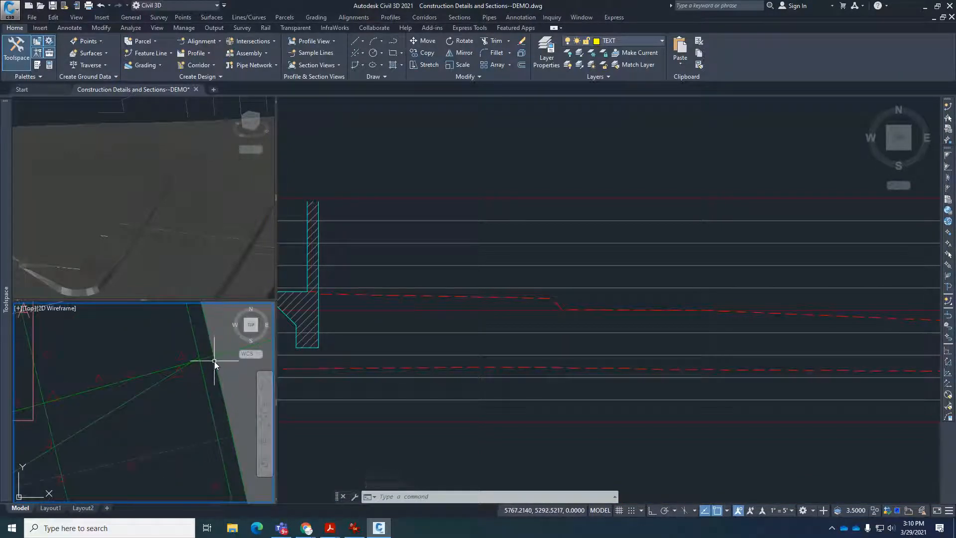
{"action": "left_click", "coordinate": [558, 309]}
{"action": "scroll", "coordinate": [563, 307], "scroll_direction": "up", "scroll_amount": 3}
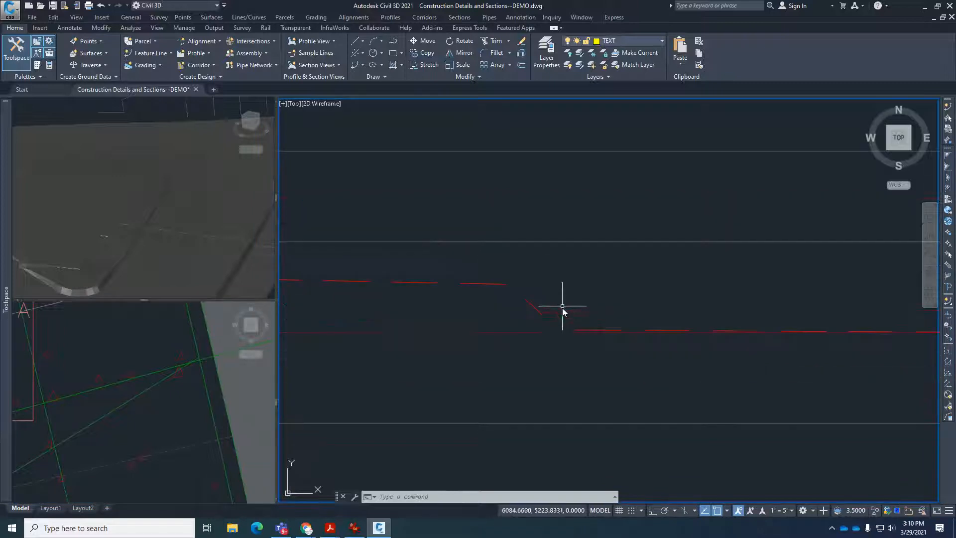
{"action": "scroll", "coordinate": [580, 304], "scroll_direction": "down", "scroll_amount": 5}
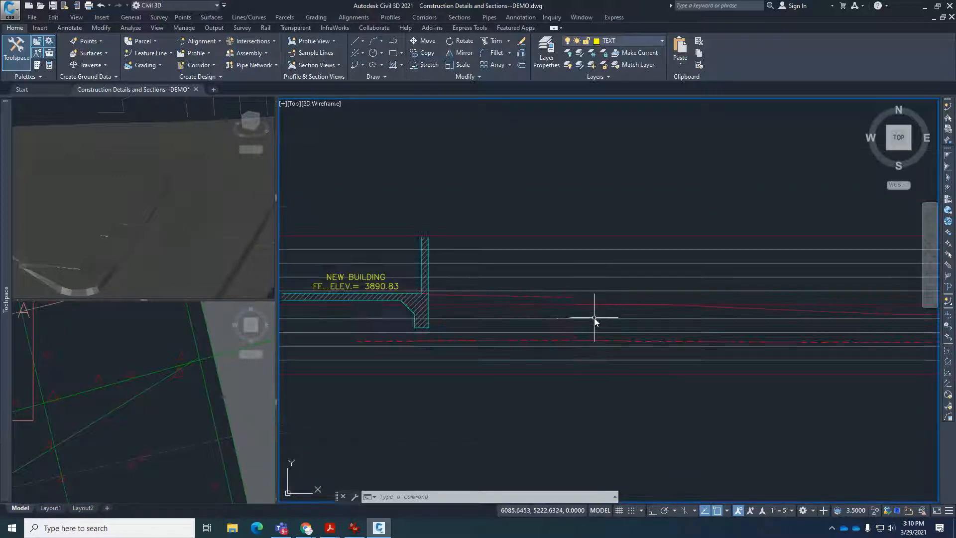
{"action": "scroll", "coordinate": [587, 308], "scroll_direction": "up", "scroll_amount": 2}
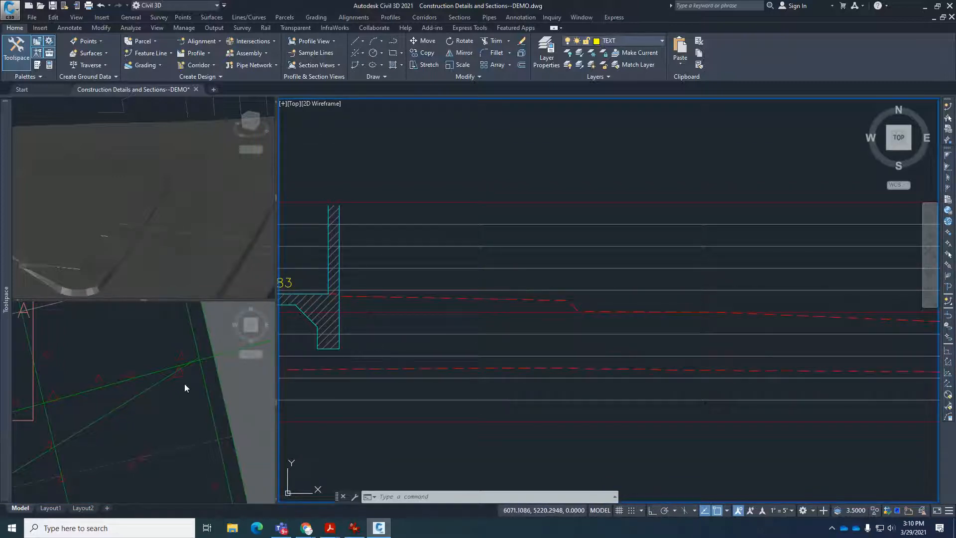
{"action": "left_click", "coordinate": [190, 402]}
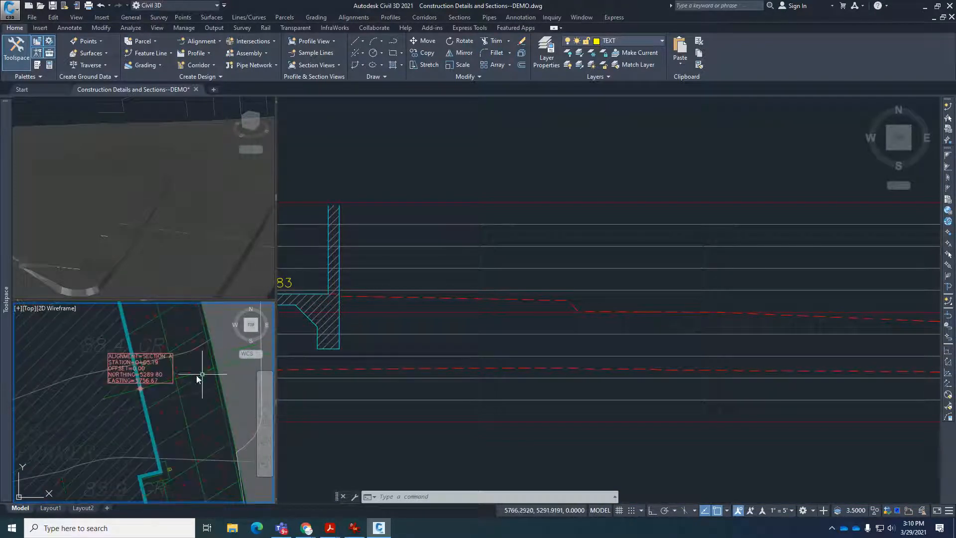
{"action": "left_click", "coordinate": [585, 307]}
{"action": "scroll", "coordinate": [576, 309], "scroll_direction": "up", "scroll_amount": 5}
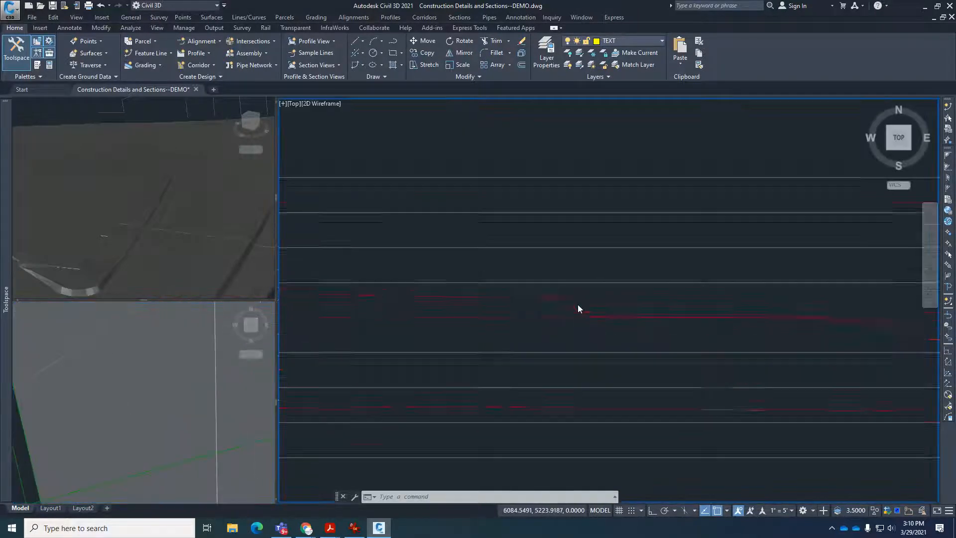
{"action": "left_click", "coordinate": [560, 327]}
{"action": "scroll", "coordinate": [561, 327], "scroll_direction": "up", "scroll_amount": 8}
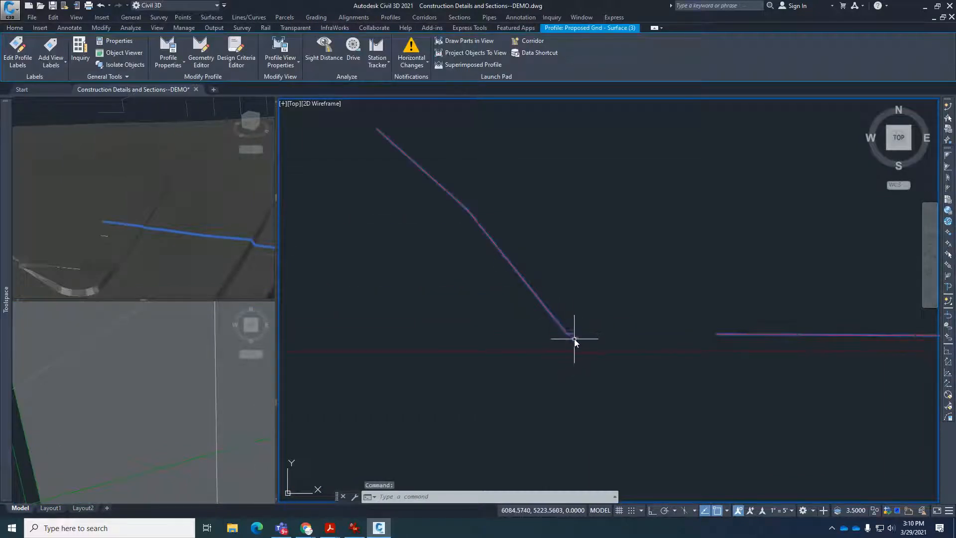
{"action": "scroll", "coordinate": [569, 333], "scroll_direction": "down", "scroll_amount": 6}
{"action": "key", "text": "Escape"}
{"action": "key", "text": "Escape"}
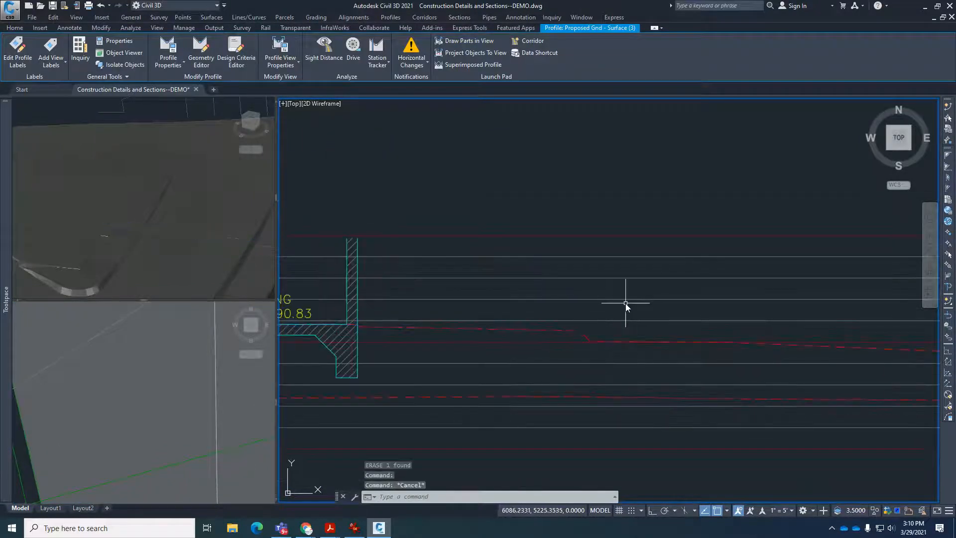
Copy the reference section's sidewalk, curb and gutter, pavement lines and both concrete labels, placing the gutter flowline on the foot of the profile's curb drop.
{"action": "scroll", "coordinate": [640, 293], "scroll_direction": "down", "scroll_amount": 5}
{"action": "scroll", "coordinate": [402, 244], "scroll_direction": "up", "scroll_amount": 10}
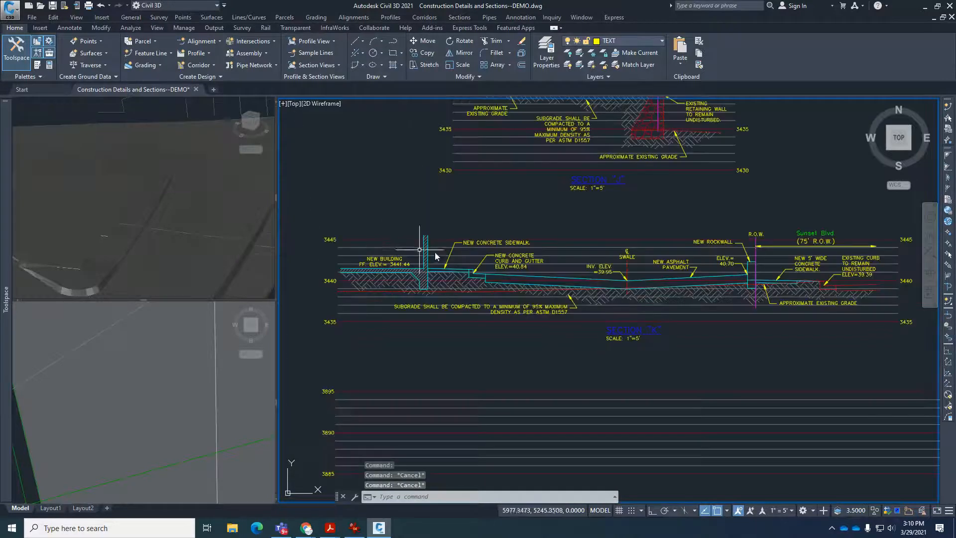
{"action": "type", "text": "ct o"}
{"action": "key", "text": "Return"}
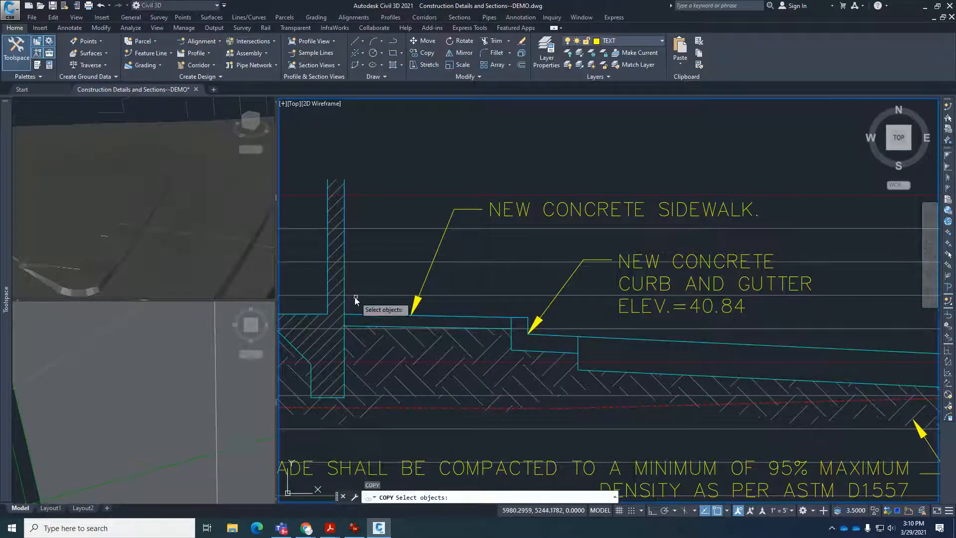
{"action": "left_click", "coordinate": [338, 279]}
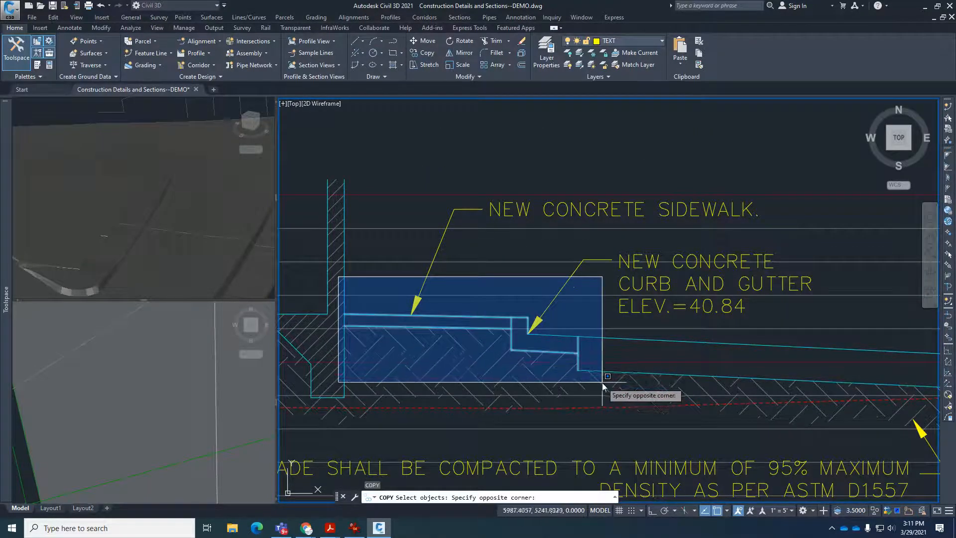
{"action": "left_click", "coordinate": [609, 388]}
{"action": "left_click", "coordinate": [611, 370]}
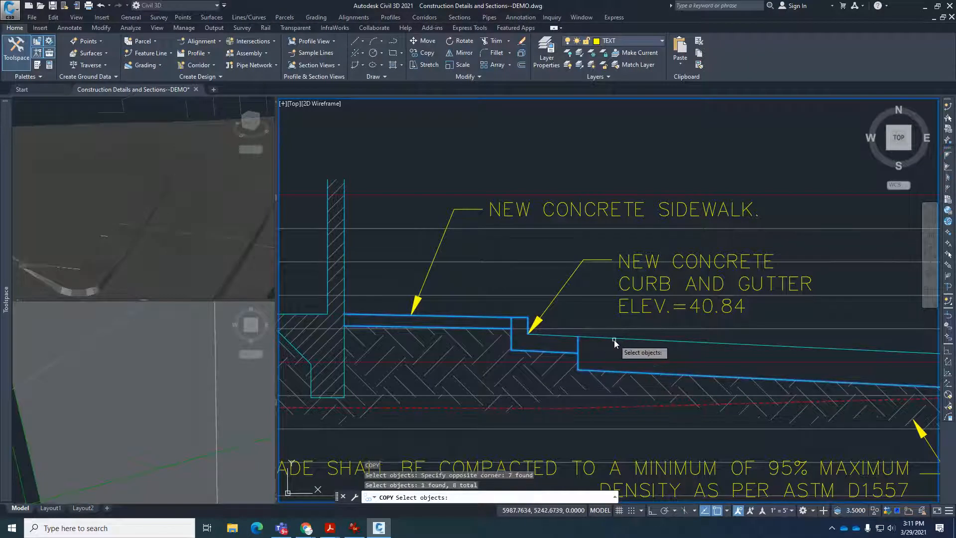
{"action": "left_click", "coordinate": [592, 337]}
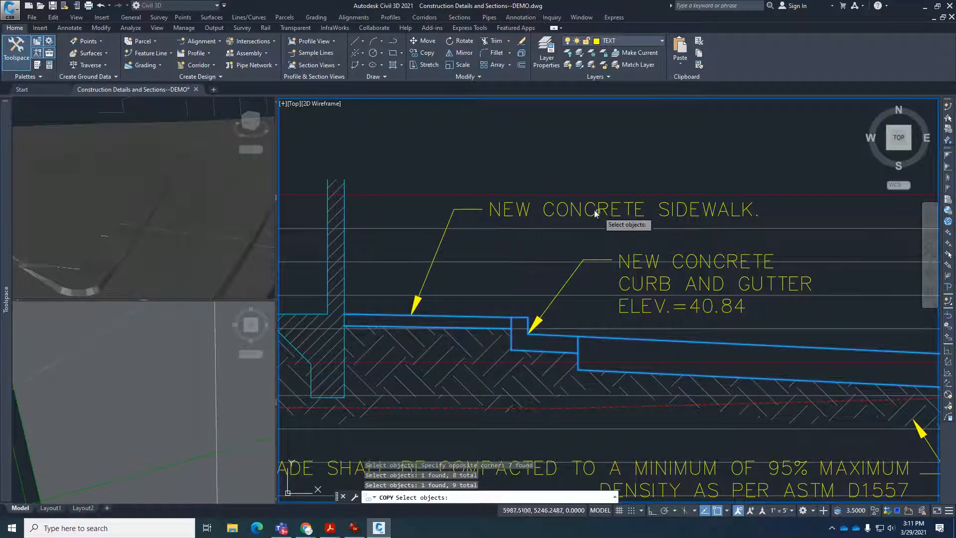
{"action": "left_click", "coordinate": [528, 212]}
{"action": "left_click", "coordinate": [468, 210]}
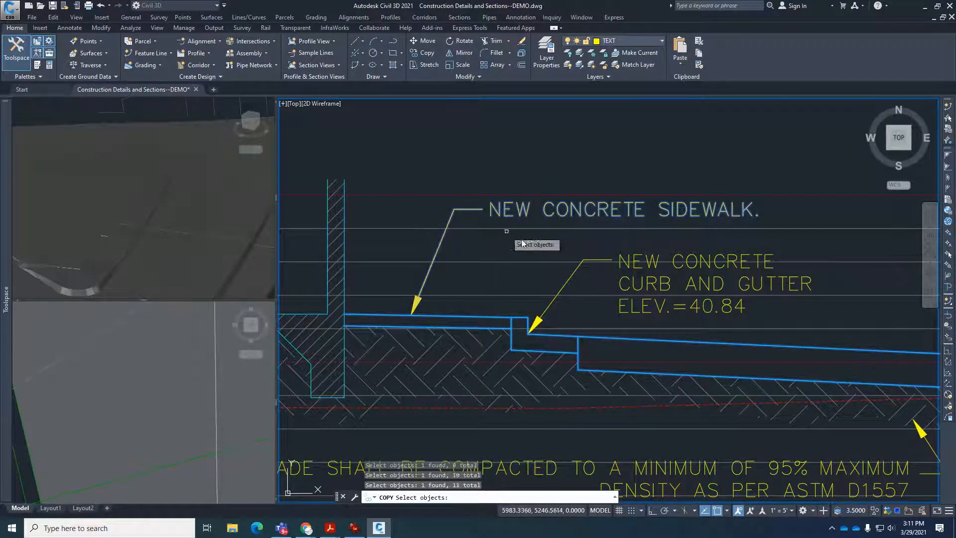
{"action": "left_click", "coordinate": [569, 281]}
{"action": "left_click", "coordinate": [626, 282]}
{"action": "key", "text": "Return"}
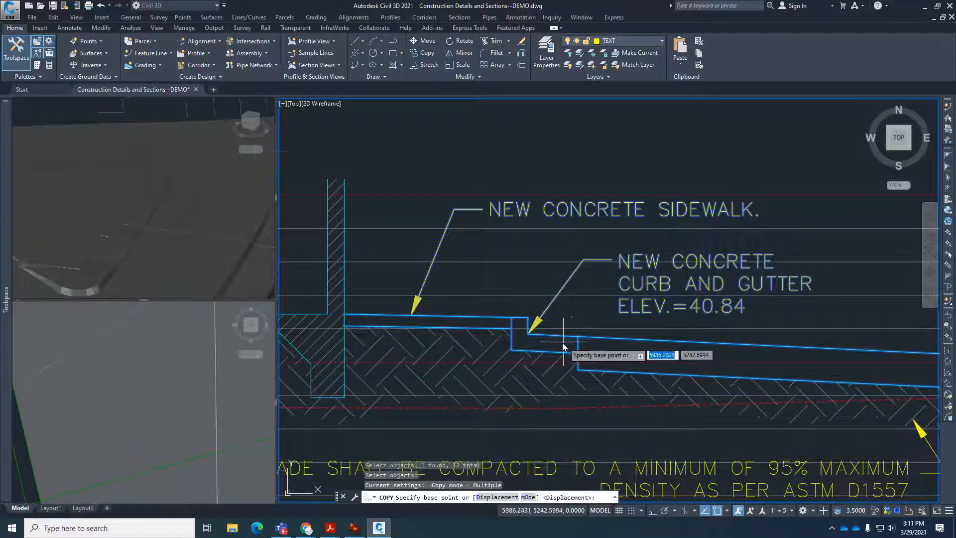
{"action": "scroll", "coordinate": [563, 340], "scroll_direction": "up", "scroll_amount": 6}
{"action": "left_click", "coordinate": [422, 310]}
{"action": "scroll", "coordinate": [421, 311], "scroll_direction": "down", "scroll_amount": 8}
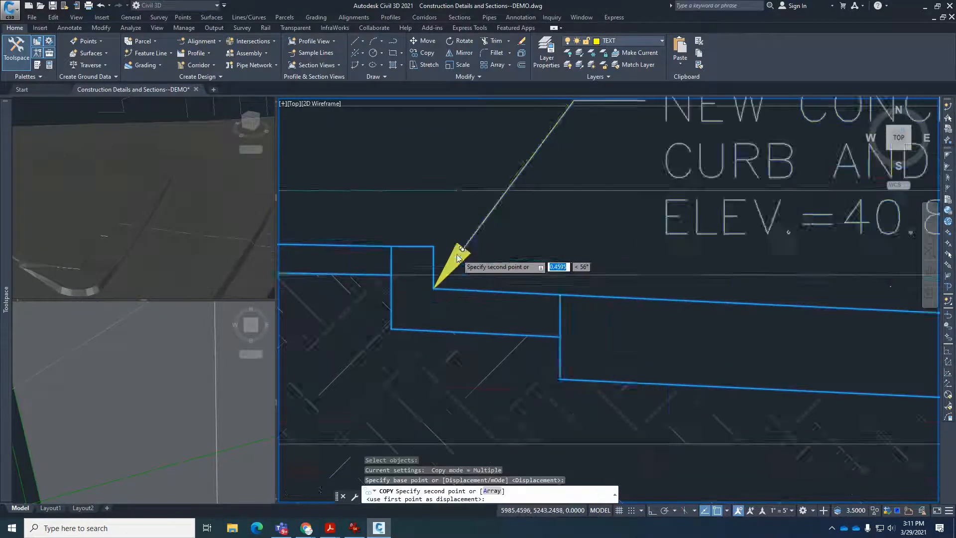
{"action": "scroll", "coordinate": [747, 339], "scroll_direction": "up", "scroll_amount": 8}
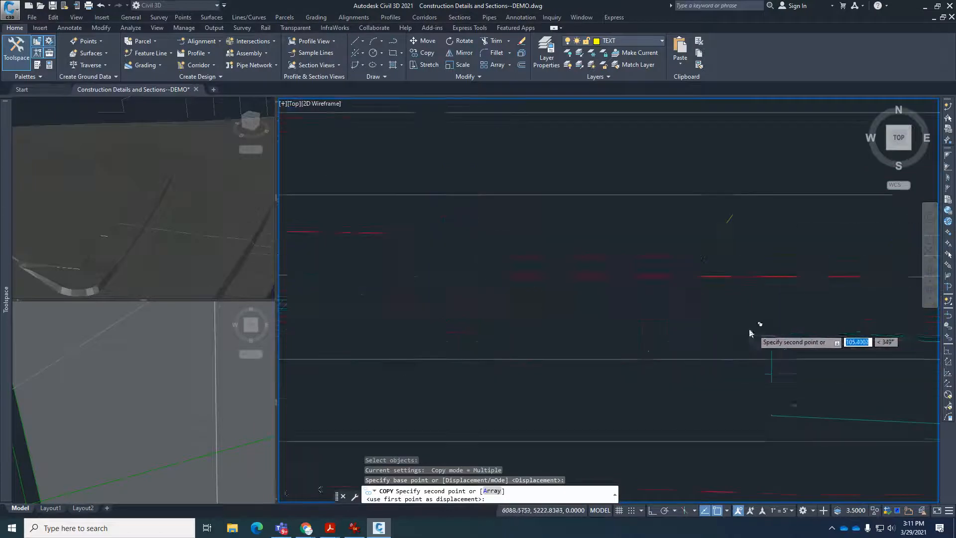
{"action": "scroll", "coordinate": [428, 284], "scroll_direction": "up", "scroll_amount": 3}
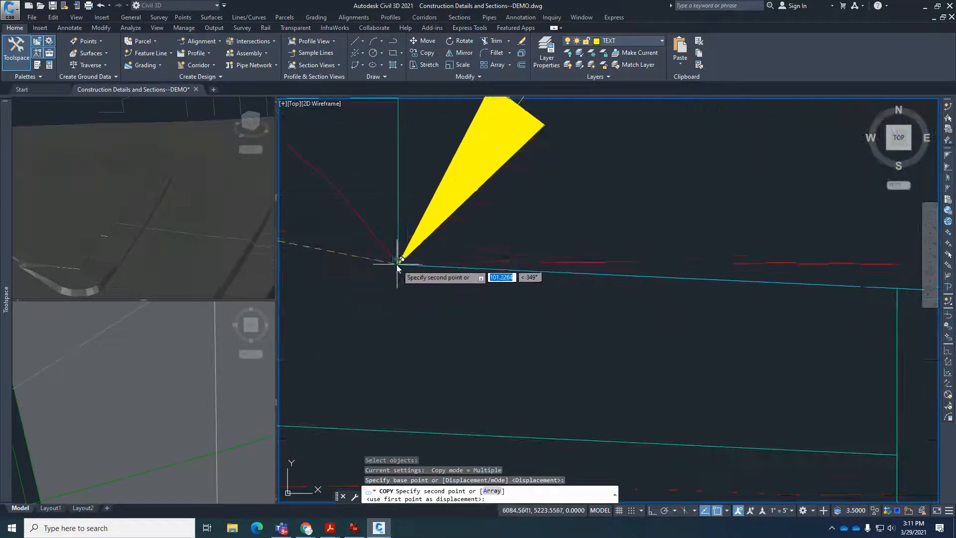
{"action": "left_click", "coordinate": [396, 260]}
{"action": "scroll", "coordinate": [528, 319], "scroll_direction": "down", "scroll_amount": 5}
{"action": "key", "text": "Escape"}
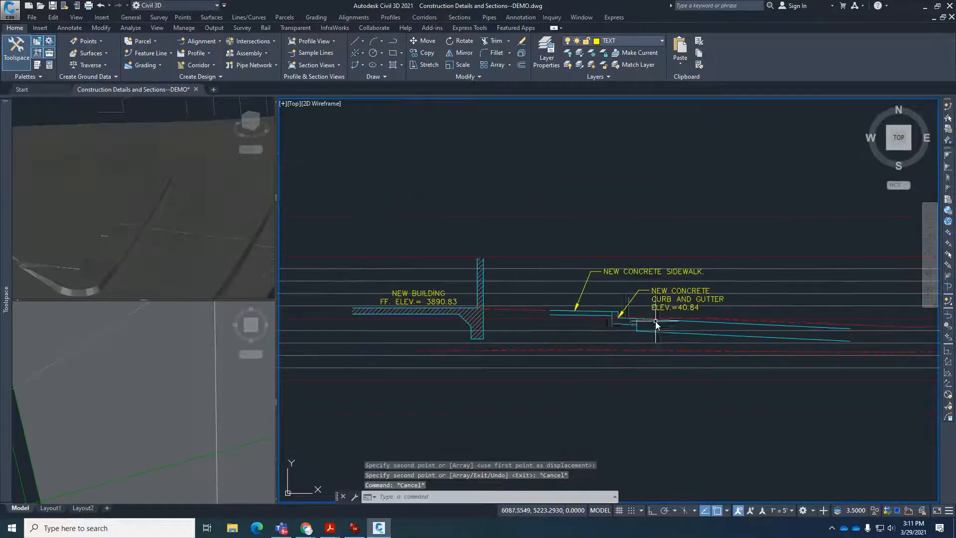
Extend the copied sidewalk's top and bottom lines to the outer face of the building wall.
{"action": "scroll", "coordinate": [573, 318], "scroll_direction": "up", "scroll_amount": 5}
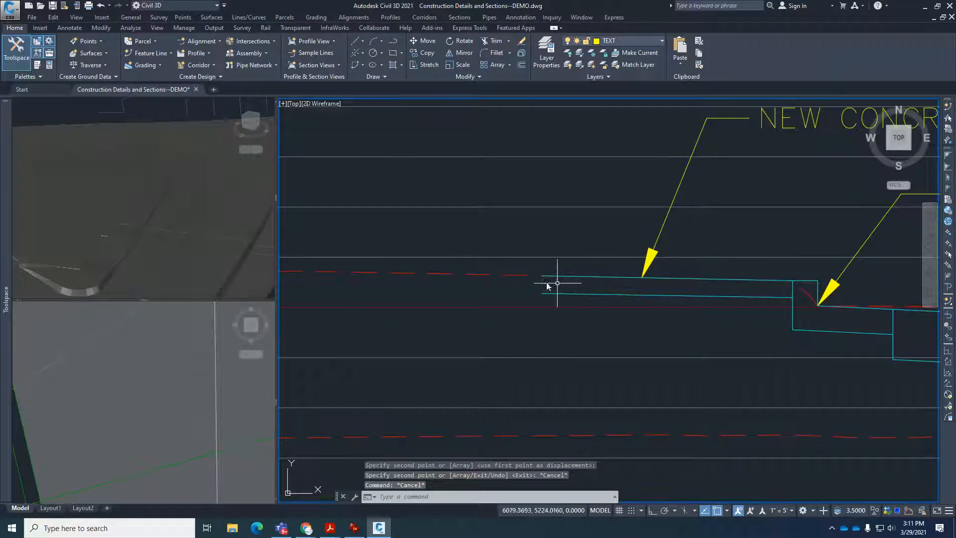
{"action": "scroll", "coordinate": [546, 285], "scroll_direction": "up", "scroll_amount": 6}
{"action": "scroll", "coordinate": [630, 325], "scroll_direction": "down", "scroll_amount": 4}
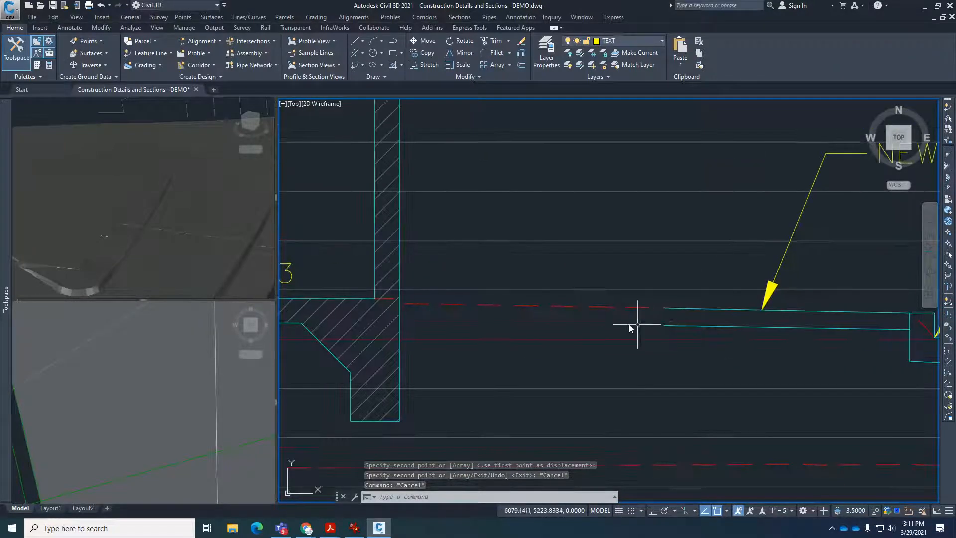
{"action": "left_click", "coordinate": [606, 308]}
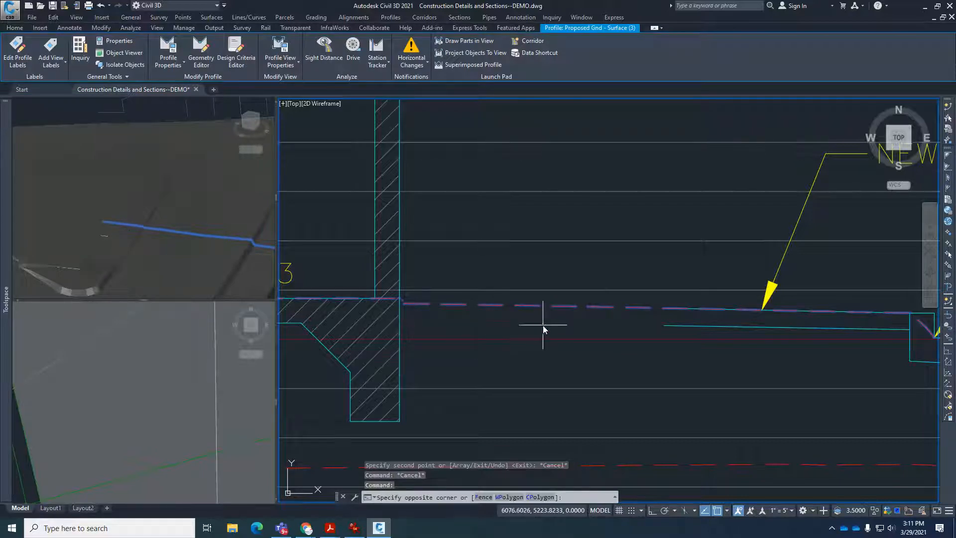
{"action": "key", "text": "Escape"}
{"action": "key", "text": "Escape"}
{"action": "key", "text": "Escape"}
{"action": "key", "text": "Escape"}
{"action": "type", "text": "ex"}
{"action": "key", "text": "Return"}
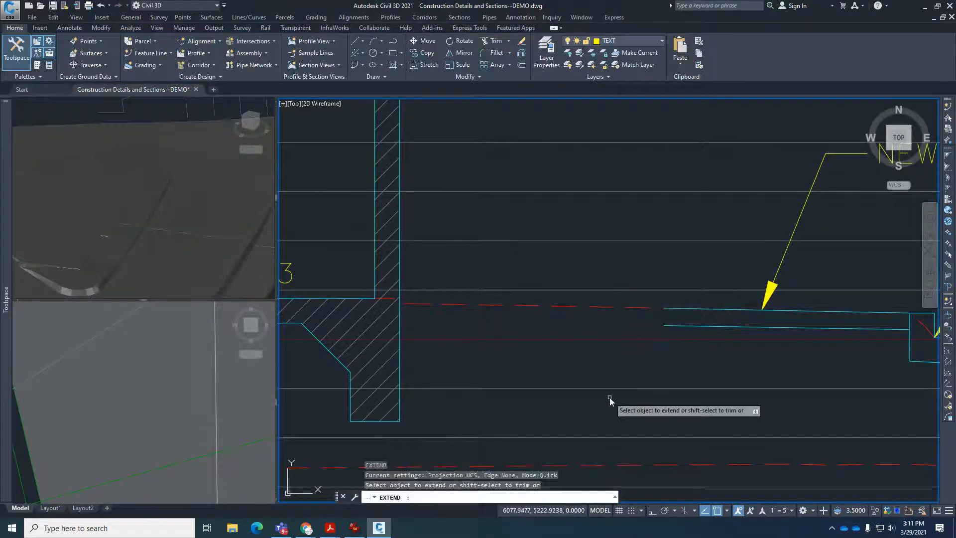
{"action": "left_click", "coordinate": [401, 324]}
{"action": "key", "text": "Return"}
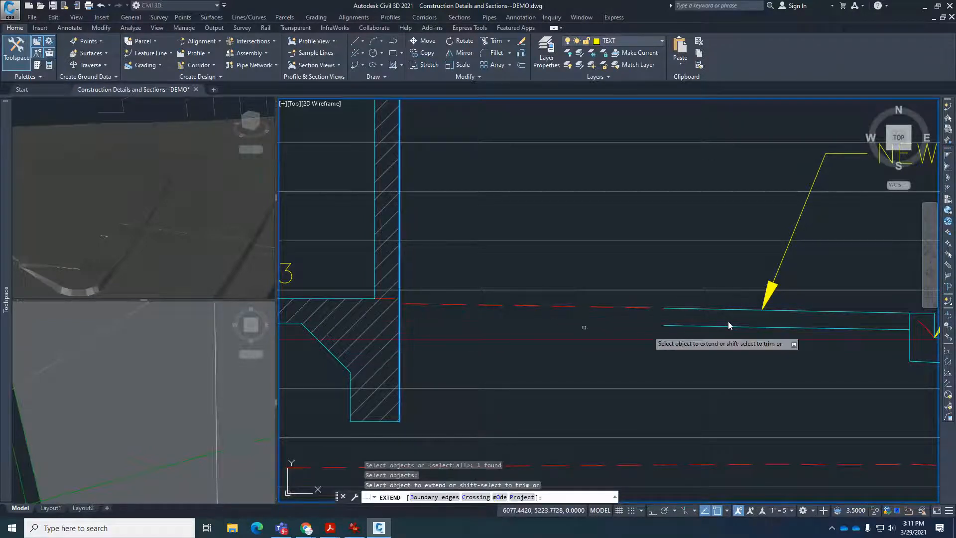
{"action": "left_click", "coordinate": [678, 327]}
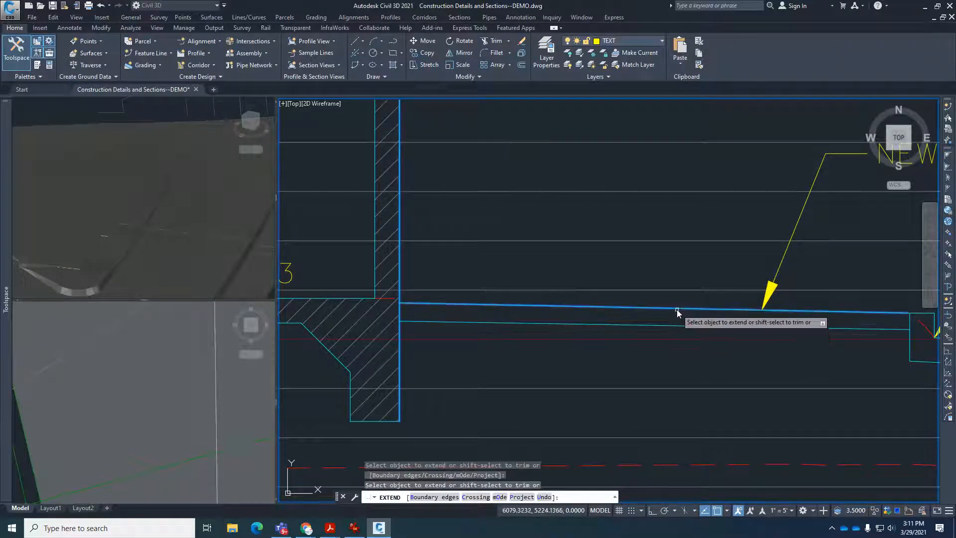
{"action": "left_click", "coordinate": [676, 309]}
{"action": "key", "text": "Return"}
Examine the proposed ground profile beyond the curb and gutter, highlighting it in the section and the 3D view.
{"action": "scroll", "coordinate": [461, 317], "scroll_direction": "down", "scroll_amount": 4}
{"action": "scroll", "coordinate": [462, 316], "scroll_direction": "down", "scroll_amount": 4}
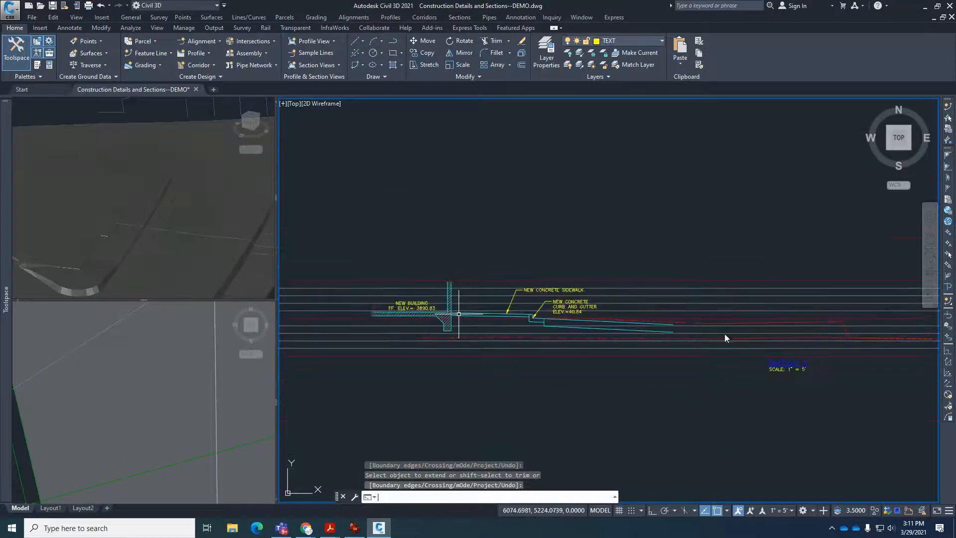
{"action": "scroll", "coordinate": [724, 331], "scroll_direction": "up", "scroll_amount": 3}
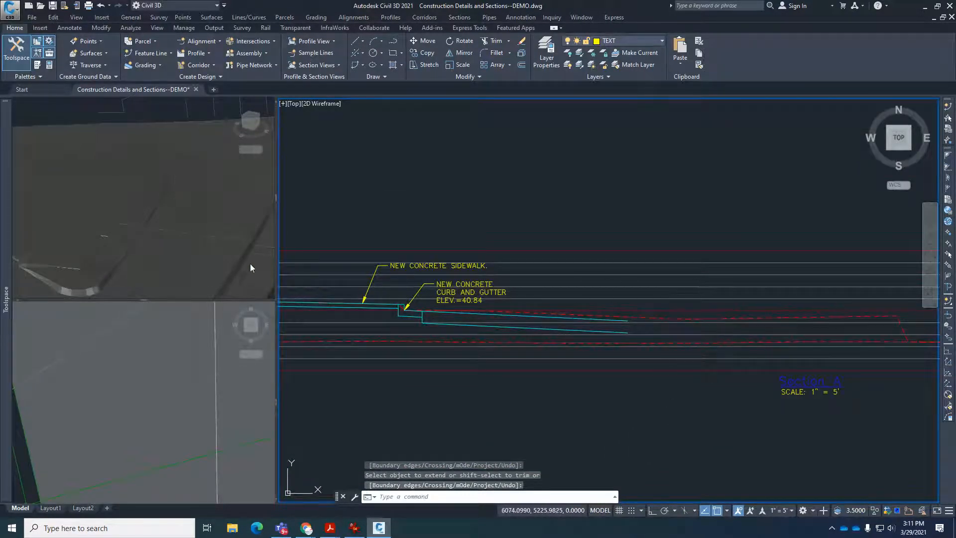
{"action": "left_click", "coordinate": [210, 240]}
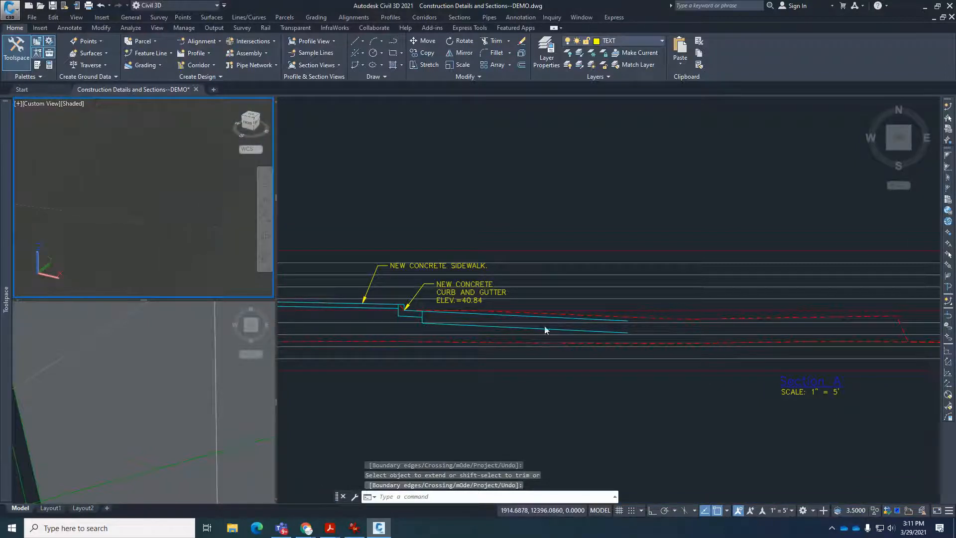
{"action": "left_click", "coordinate": [723, 318]}
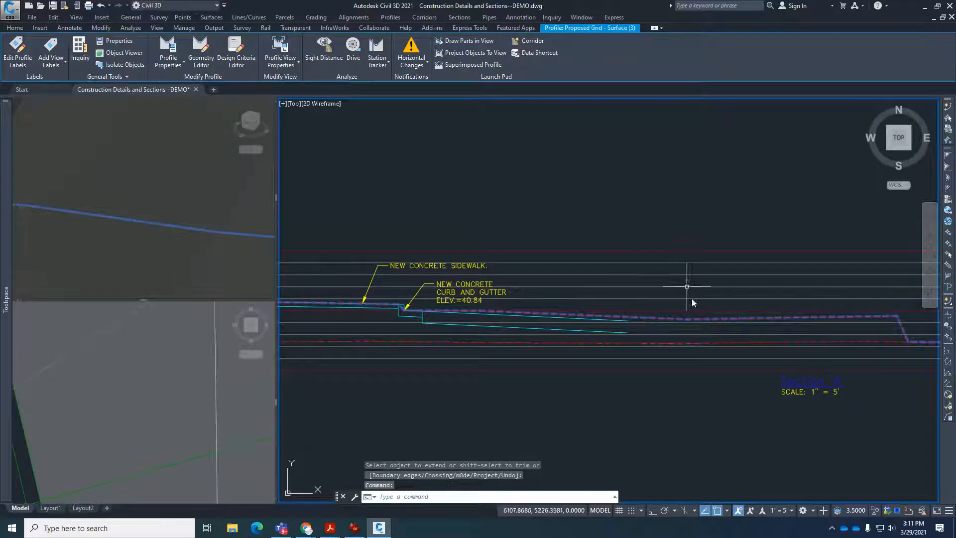
{"action": "left_click", "coordinate": [658, 226]}
{"action": "key", "text": "Escape"}
{"action": "key", "text": "Escape"}
{"action": "key", "text": "Escape"}
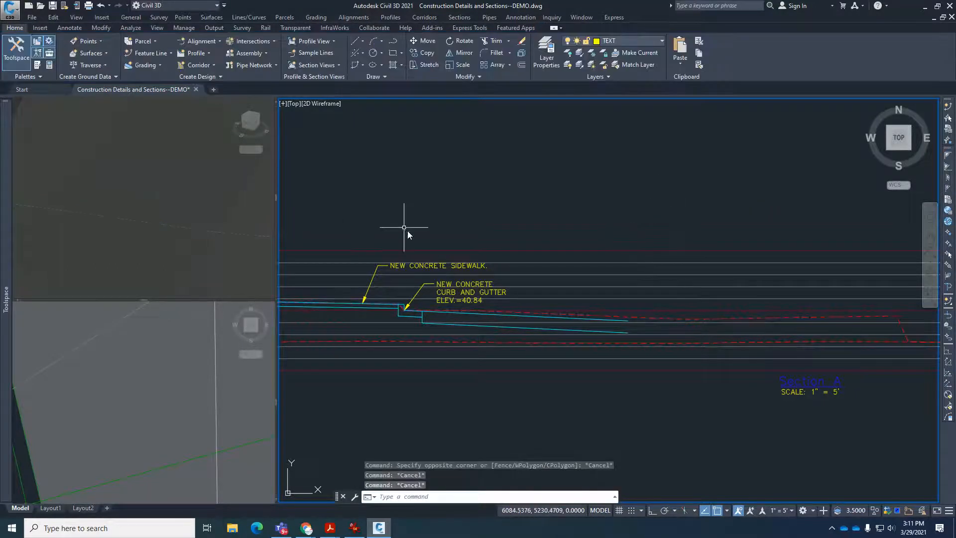
Stretch the outer end of the pavement's top line to the low point of the proposed ground profile.
{"action": "scroll", "coordinate": [665, 356], "scroll_direction": "up", "scroll_amount": 5}
{"action": "left_click", "coordinate": [518, 245]}
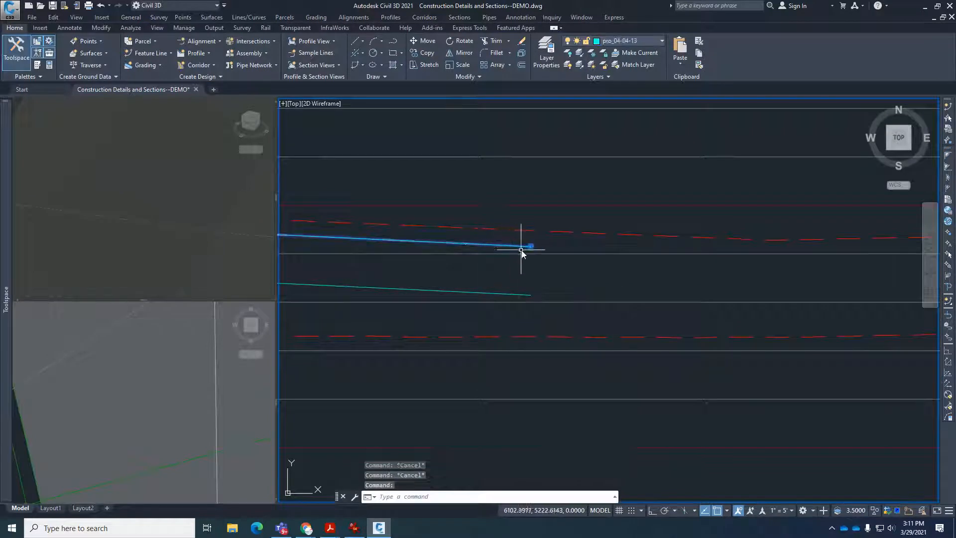
{"action": "left_click", "coordinate": [531, 245]}
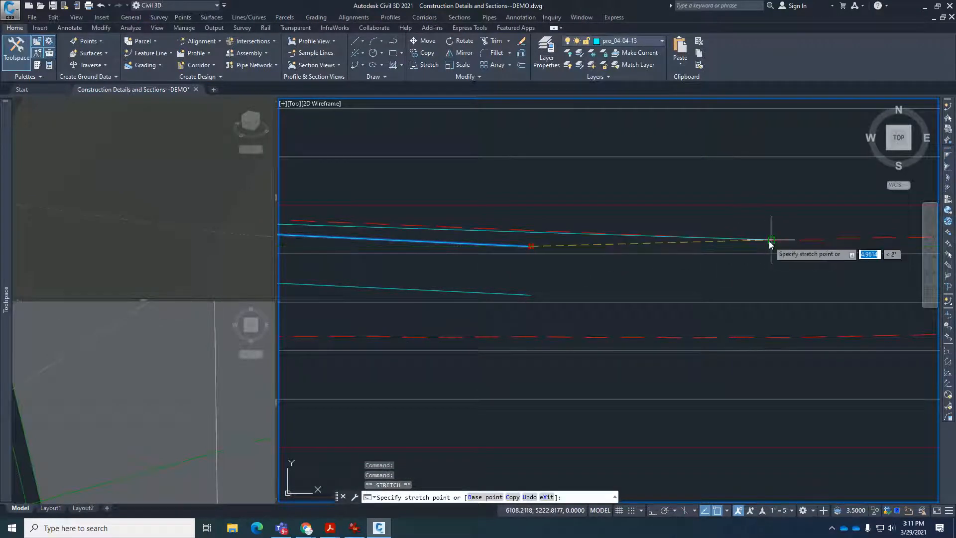
{"action": "scroll", "coordinate": [737, 303], "scroll_direction": "down", "scroll_amount": 4}
{"action": "key", "text": "Escape"}
{"action": "key", "text": "Escape"}
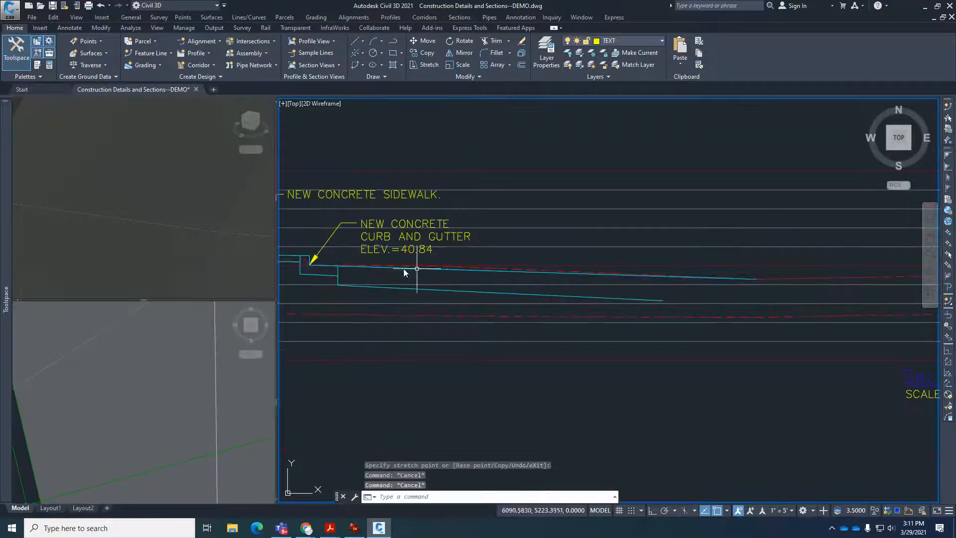
Examine the proposed ground profile against the pavement's top line beyond the gutter, in the section and the 3D view.
{"action": "scroll", "coordinate": [405, 269], "scroll_direction": "up", "scroll_amount": 5}
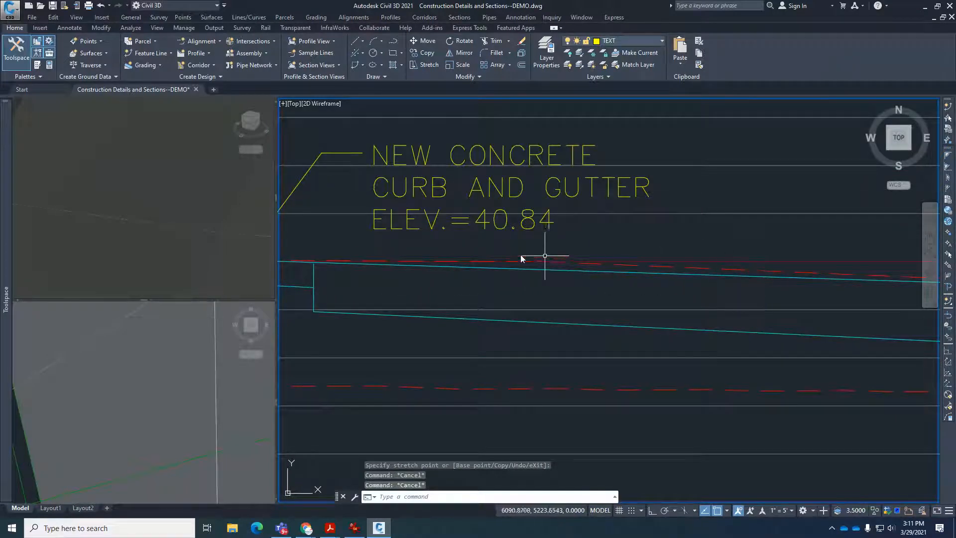
{"action": "scroll", "coordinate": [588, 269], "scroll_direction": "up", "scroll_amount": 2}
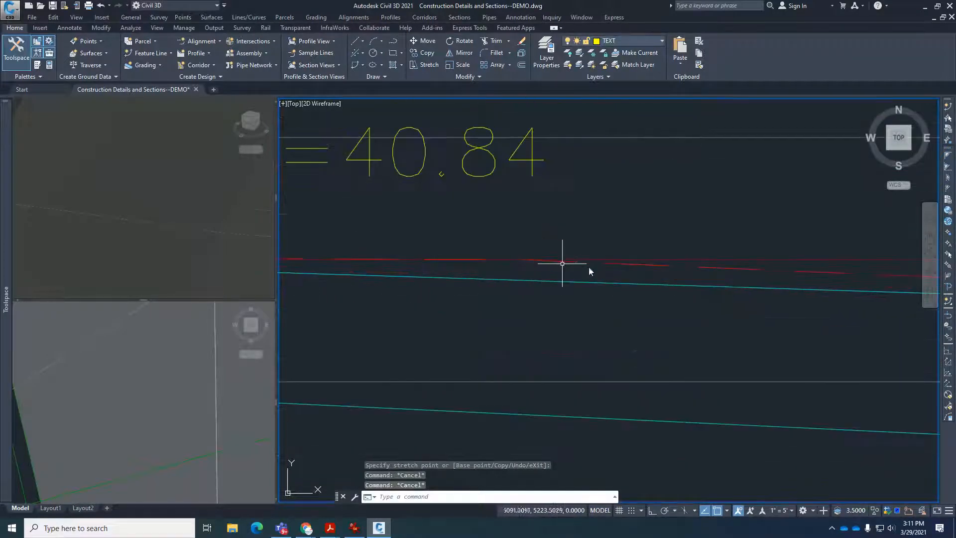
{"action": "scroll", "coordinate": [585, 272], "scroll_direction": "down", "scroll_amount": 3}
{"action": "scroll", "coordinate": [577, 277], "scroll_direction": "up", "scroll_amount": 2}
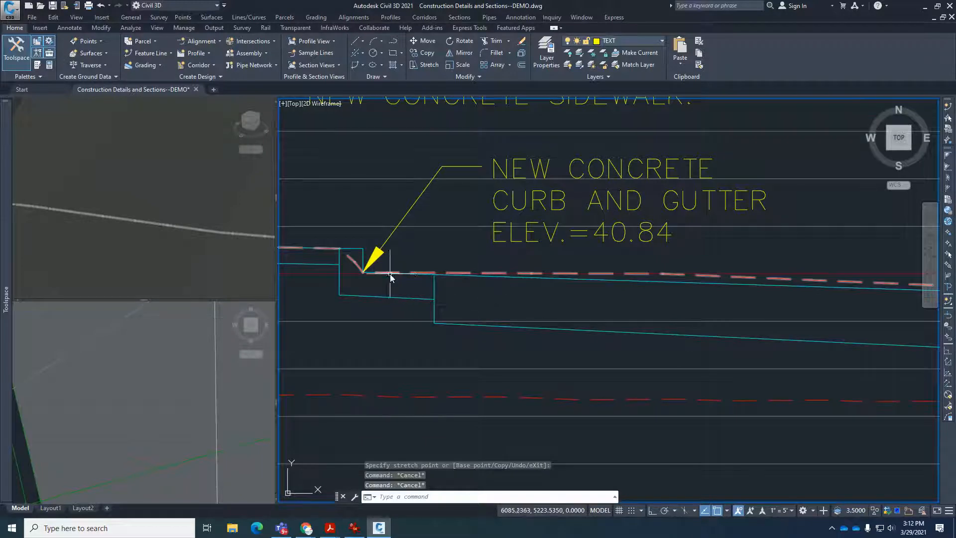
{"action": "left_click", "coordinate": [170, 205]}
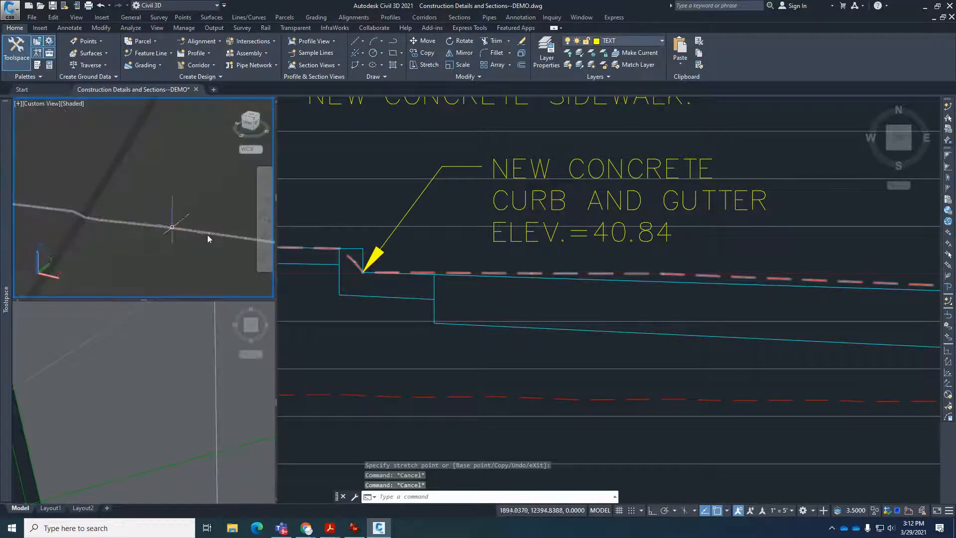
{"action": "left_click", "coordinate": [672, 273]}
{"action": "scroll", "coordinate": [393, 299], "scroll_direction": "up", "scroll_amount": 2}
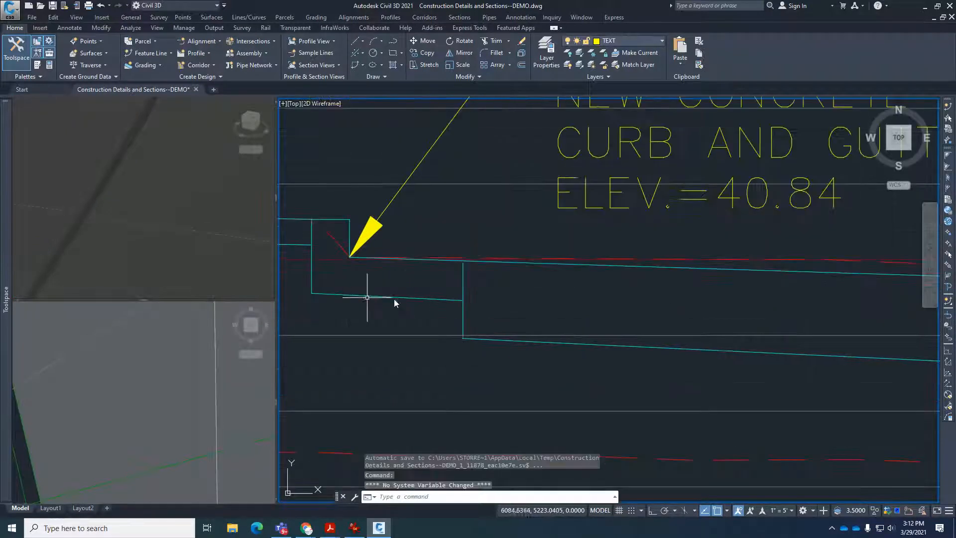
{"action": "key", "text": "Escape"}
{"action": "key", "text": "Escape"}
Measure the height of the vertical line at the gutter's pavement edge, down to the pavement's bottom line.
{"action": "scroll", "coordinate": [432, 297], "scroll_direction": "up", "scroll_amount": 2}
{"action": "key", "text": "Return"}
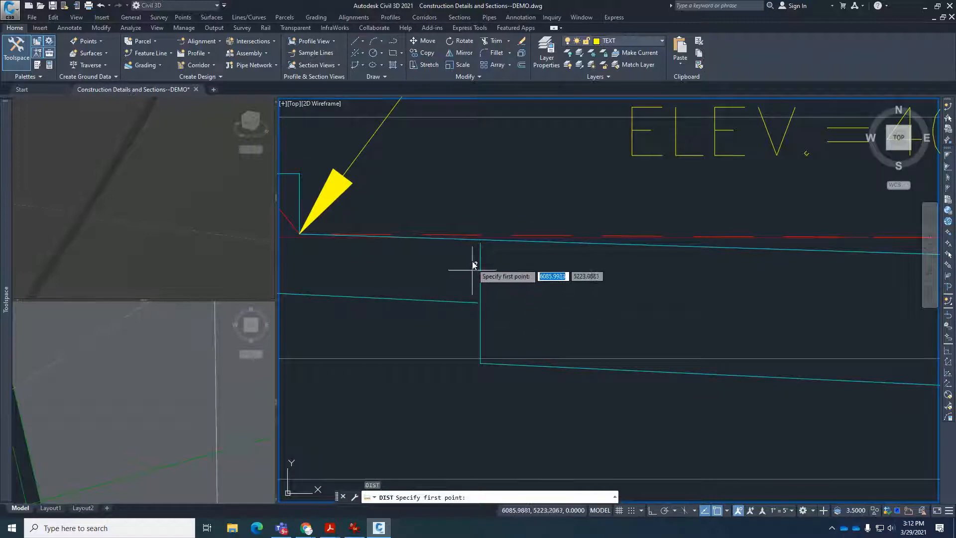
{"action": "left_click", "coordinate": [480, 243]}
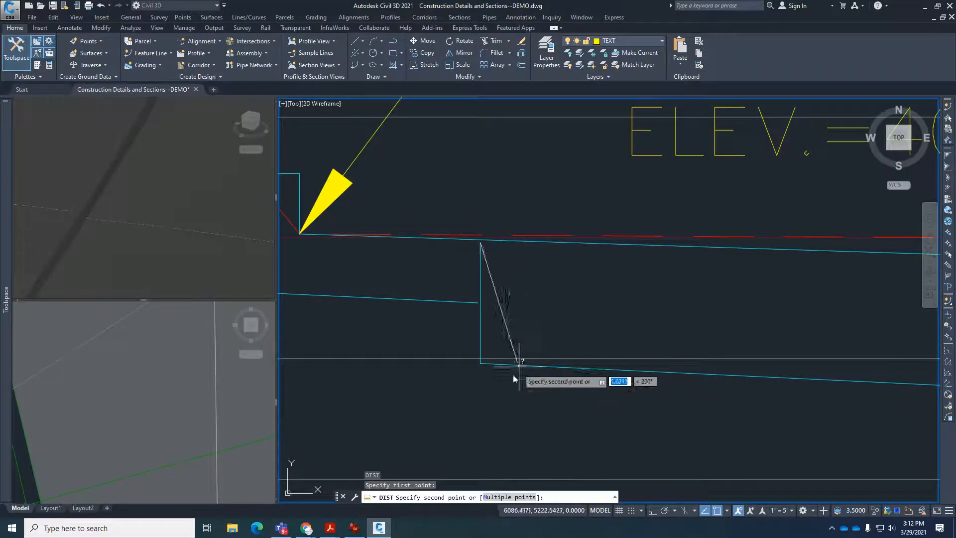
{"action": "left_click", "coordinate": [480, 366]}
{"action": "scroll", "coordinate": [487, 352], "scroll_direction": "down", "scroll_amount": 3}
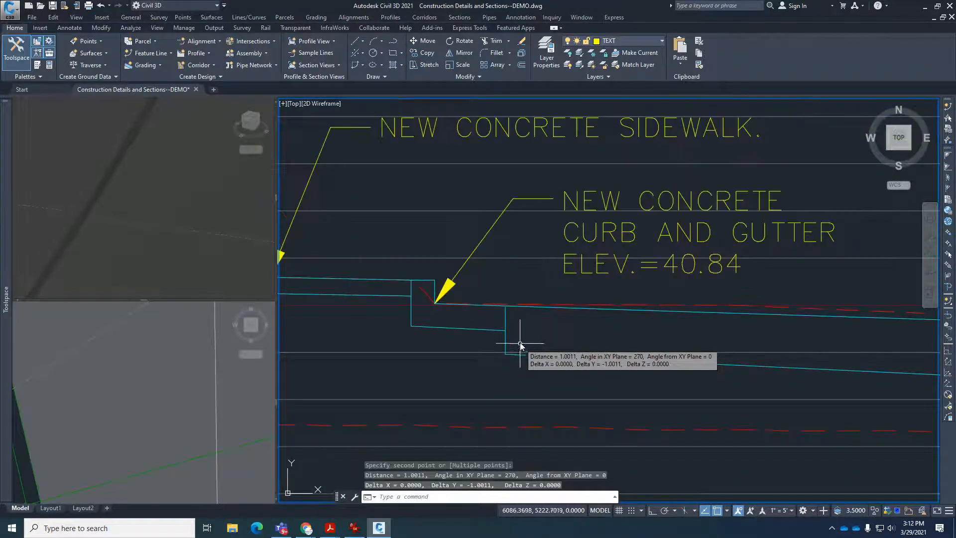
Offset the pavement's top line downward by 1 to form the new pavement bottom, and erase the old bottom line.
{"action": "type", "text": "o"}
{"action": "scroll", "coordinate": [537, 324], "scroll_direction": "up", "scroll_amount": 3}
{"action": "key", "text": "Return"}
{"action": "type", "text": "1"}
{"action": "key", "text": "Return"}
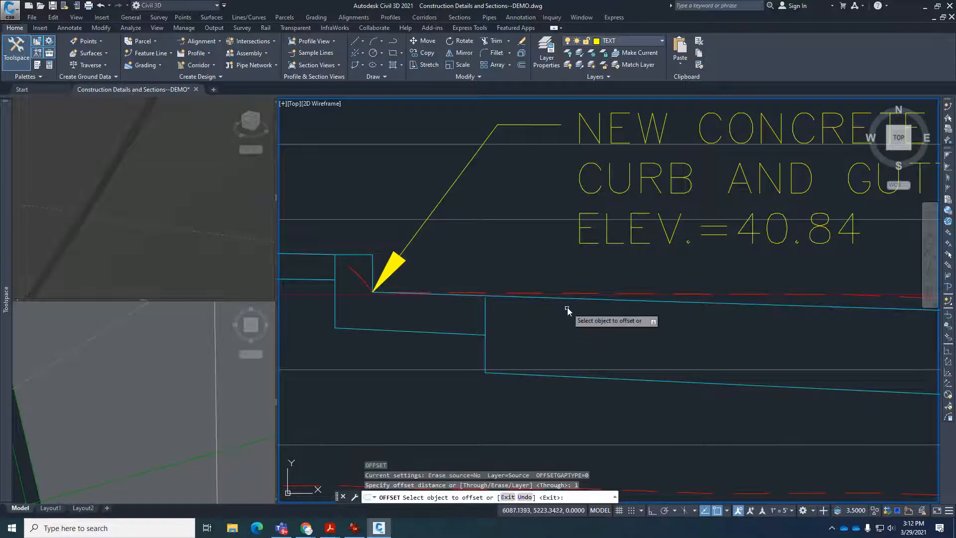
{"action": "key", "text": "Escape"}
{"action": "left_click", "coordinate": [669, 380]}
{"action": "type", "text": "e"}
{"action": "key", "text": "Return"}
Replace the gutter's bottom line with a copy of the pavement's top line offset downward by 0.5.
{"action": "left_click", "coordinate": [459, 334]}
{"action": "type", "text": "e"}
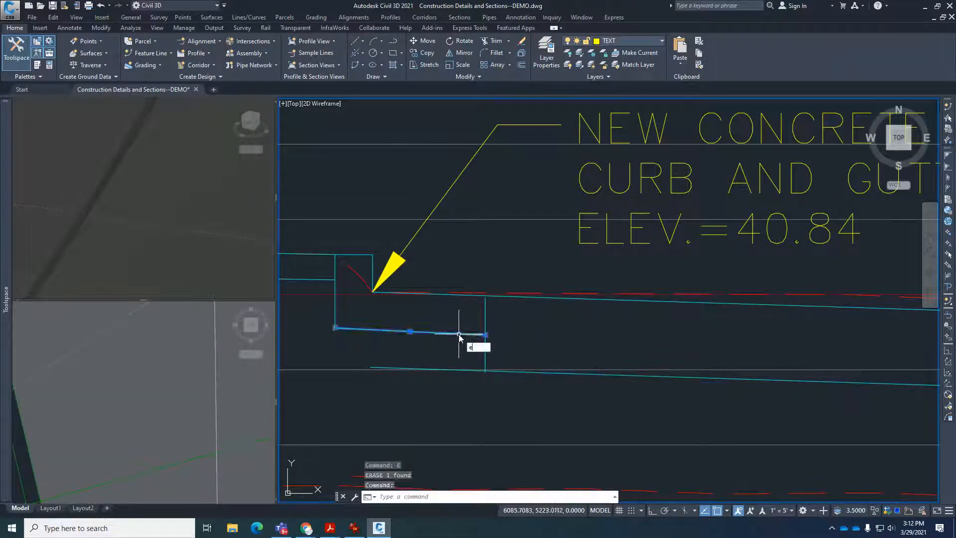
{"action": "key", "text": "Return"}
{"action": "type", "text": "o"}
{"action": "key", "text": "Return"}
{"action": "type", "text": ".5"}
{"action": "key", "text": "Return"}
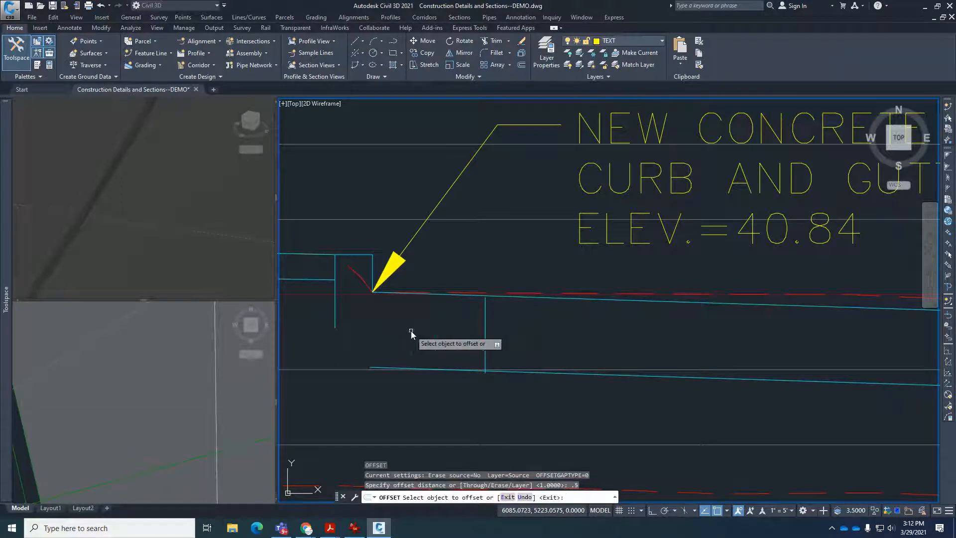
{"action": "left_click", "coordinate": [492, 296]}
{"action": "left_click", "coordinate": [506, 345]}
{"action": "key", "text": "Escape"}
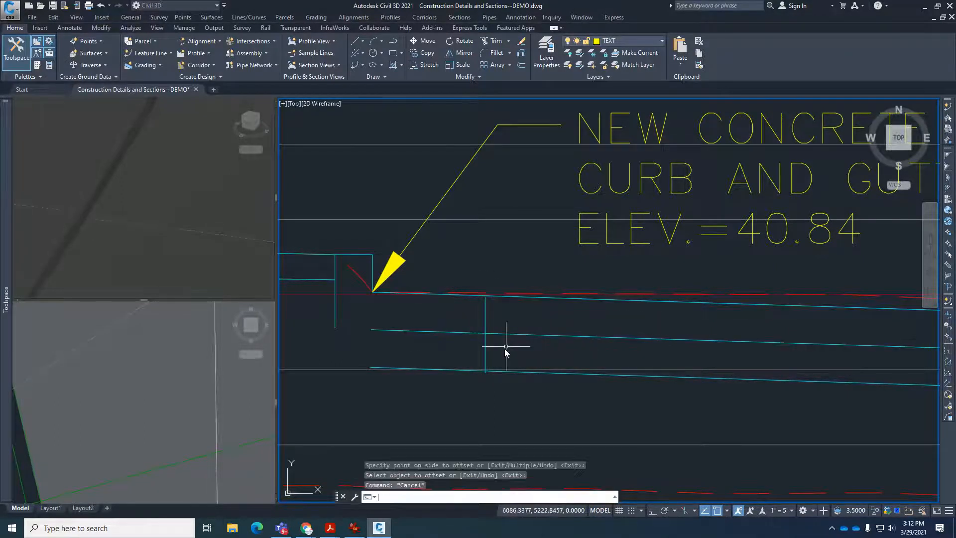
{"action": "key", "text": "Escape"}
{"action": "key", "text": "Escape"}
Join the gutter's new bottom line to the back face of the curb with a radius 0 fillet.
{"action": "type", "text": "f"}
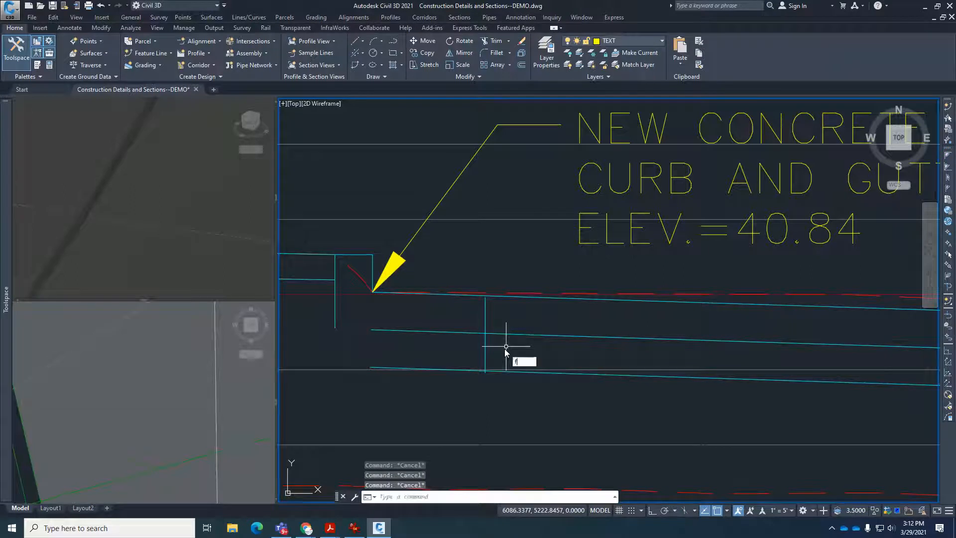
{"action": "key", "text": "Return"}
{"action": "type", "text": "r"}
{"action": "key", "text": "Return"}
{"action": "type", "text": "0"}
{"action": "key", "text": "Return"}
{"action": "left_click", "coordinate": [374, 331]}
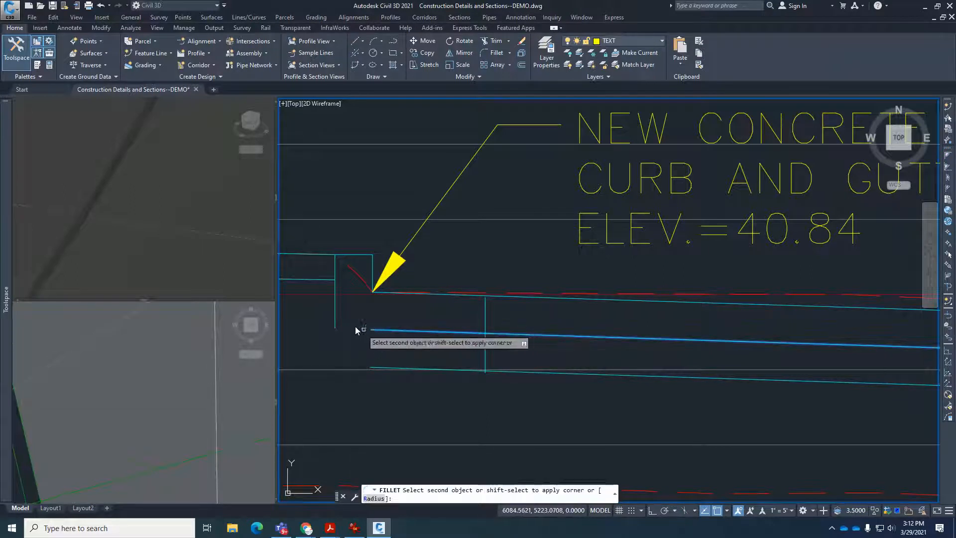
{"action": "left_click", "coordinate": [335, 322]}
Fillet the gutter's vertical pavement edge with the gutter's bottom line and with the pavement's bottom line to form closed corners.
{"action": "key", "text": "Return"}
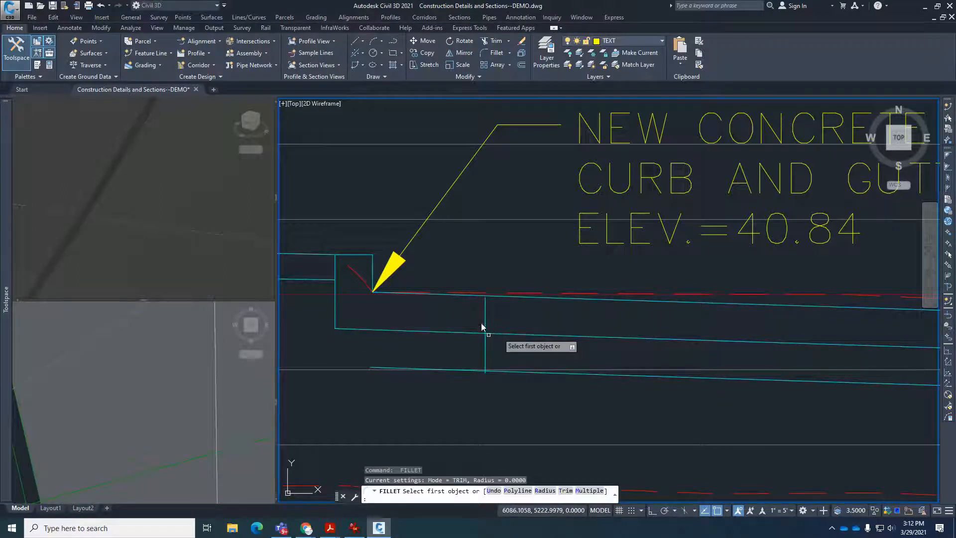
{"action": "left_click", "coordinate": [485, 324]}
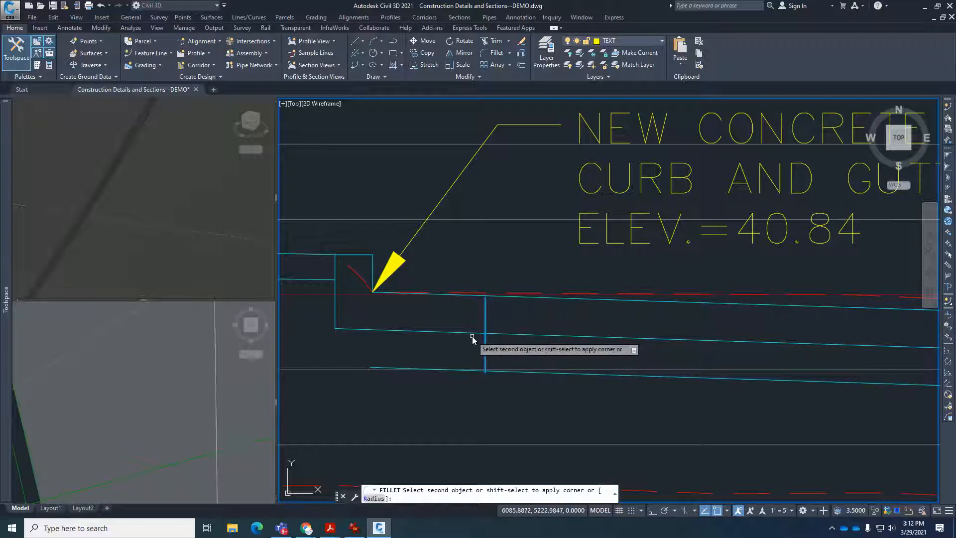
{"action": "left_click", "coordinate": [473, 333]}
{"action": "key", "text": "Return"}
{"action": "left_click", "coordinate": [486, 318]}
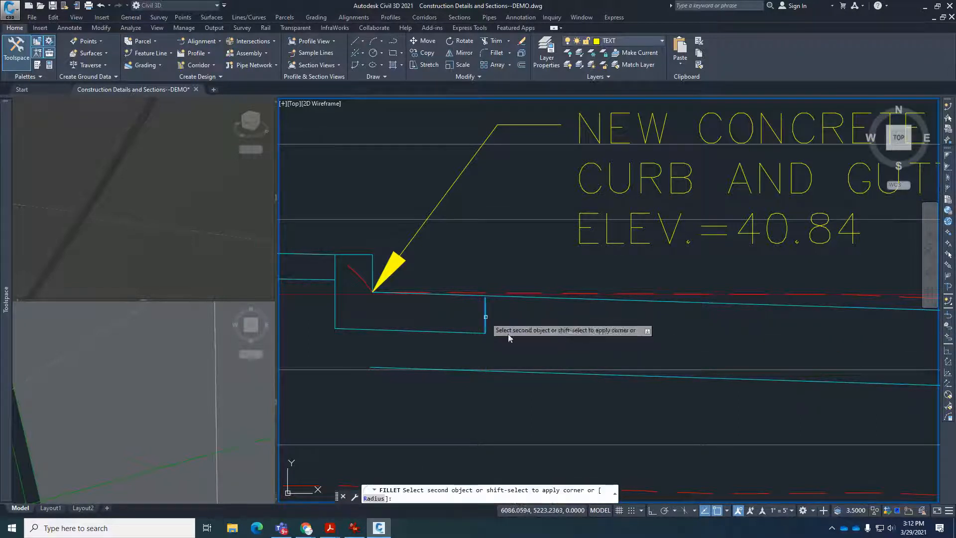
{"action": "left_click", "coordinate": [614, 377]}
Extend the gutter's vertical pavement edge up to the pavement's top line.
{"action": "scroll", "coordinate": [515, 313], "scroll_direction": "up", "scroll_amount": 3}
{"action": "type", "text": "e3"}
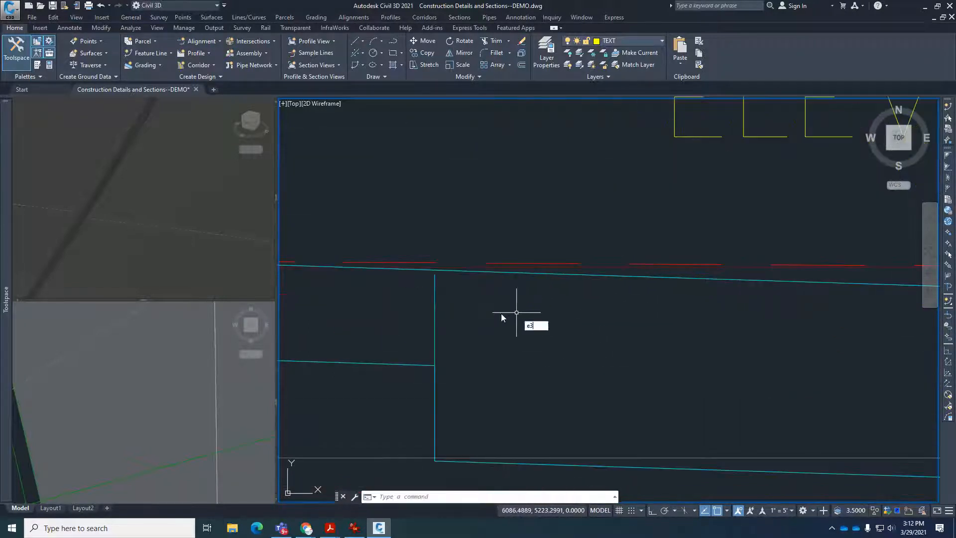
{"action": "key", "text": "Return"}
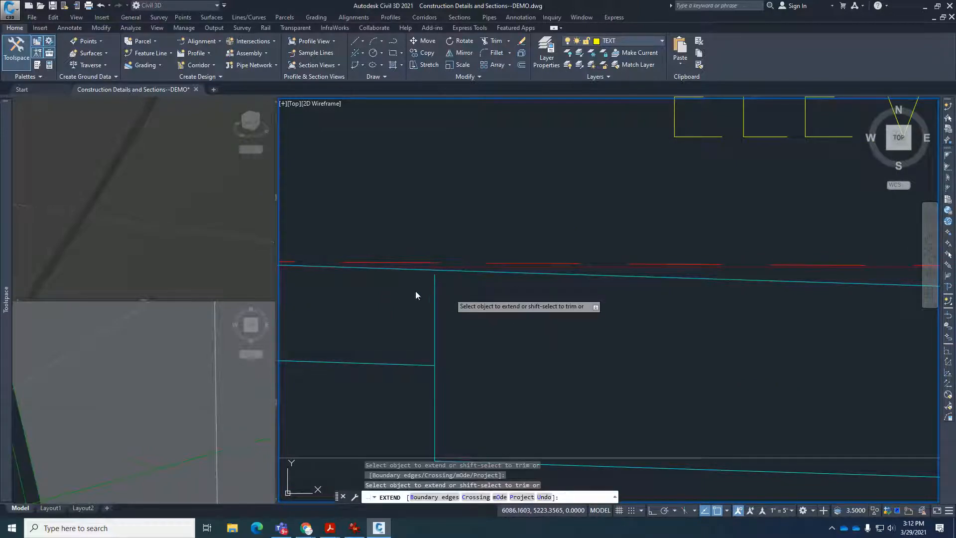
{"action": "left_click", "coordinate": [434, 282]}
{"action": "scroll", "coordinate": [490, 306], "scroll_direction": "down", "scroll_amount": 5}
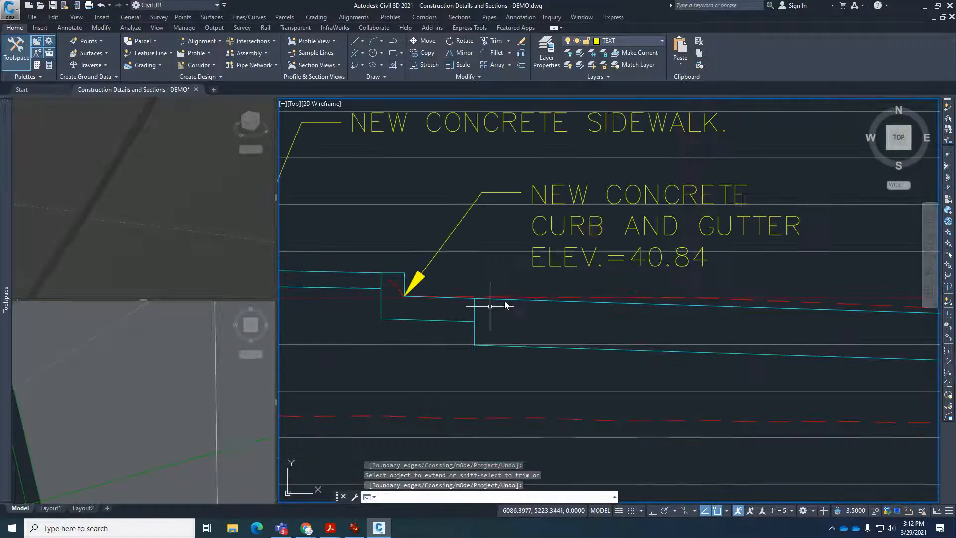
{"action": "scroll", "coordinate": [589, 320], "scroll_direction": "down", "scroll_amount": 5}
{"action": "scroll", "coordinate": [779, 340], "scroll_direction": "up", "scroll_amount": 2}
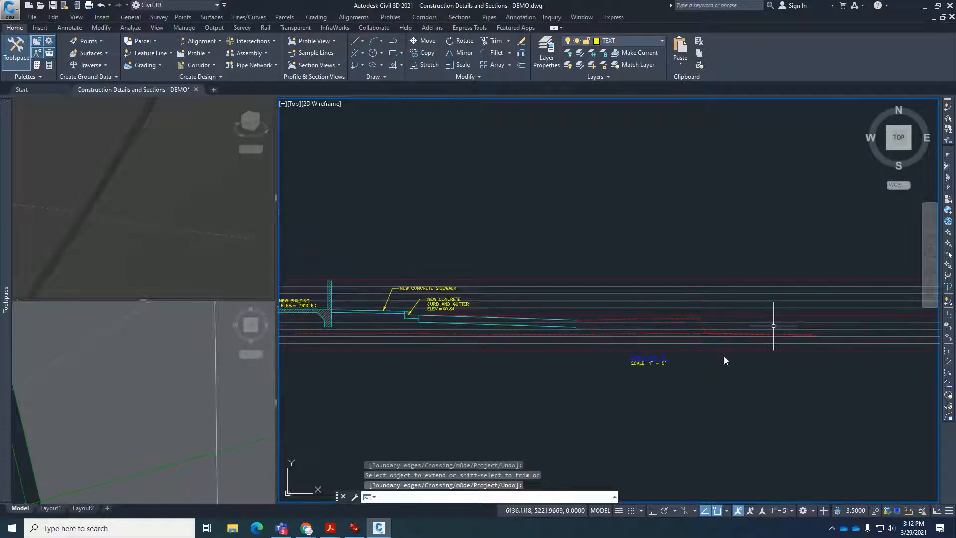
{"action": "key", "text": "Escape"}
{"action": "key", "text": "Escape"}
{"action": "key", "text": "Escape"}
Copy the reference section's swale centerline, SWALE label and invert elevation callout from its invert point to the outer end of Section A's pavement top line.
{"action": "scroll", "coordinate": [549, 331], "scroll_direction": "up", "scroll_amount": 5}
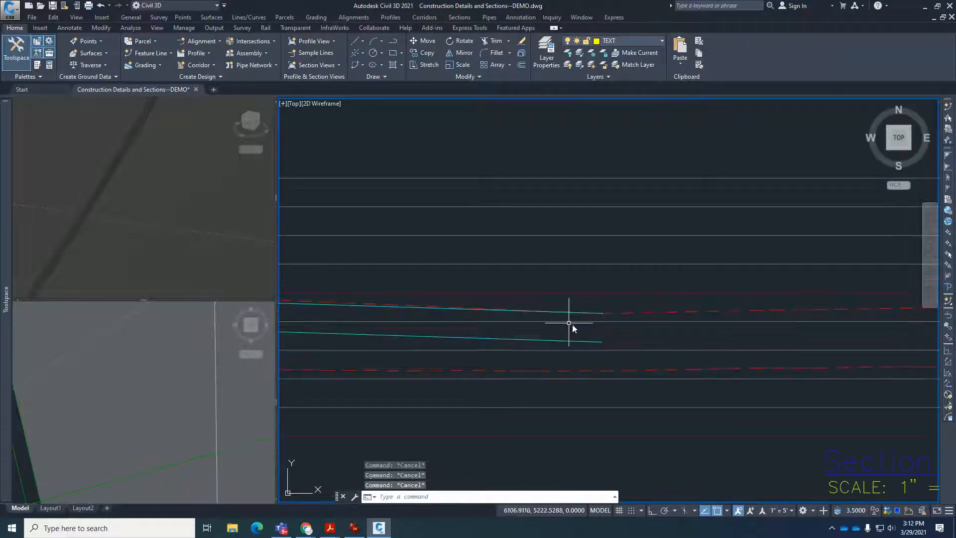
{"action": "scroll", "coordinate": [602, 348], "scroll_direction": "down", "scroll_amount": 5}
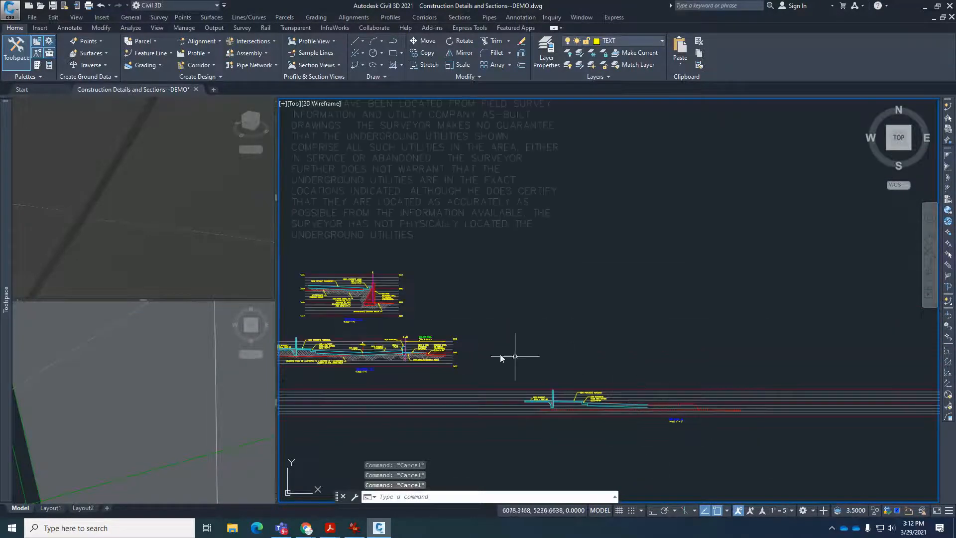
{"action": "scroll", "coordinate": [351, 355], "scroll_direction": "up", "scroll_amount": 5}
{"action": "scroll", "coordinate": [436, 348], "scroll_direction": "down", "scroll_amount": 1}
{"action": "scroll", "coordinate": [436, 347], "scroll_direction": "up", "scroll_amount": 1}
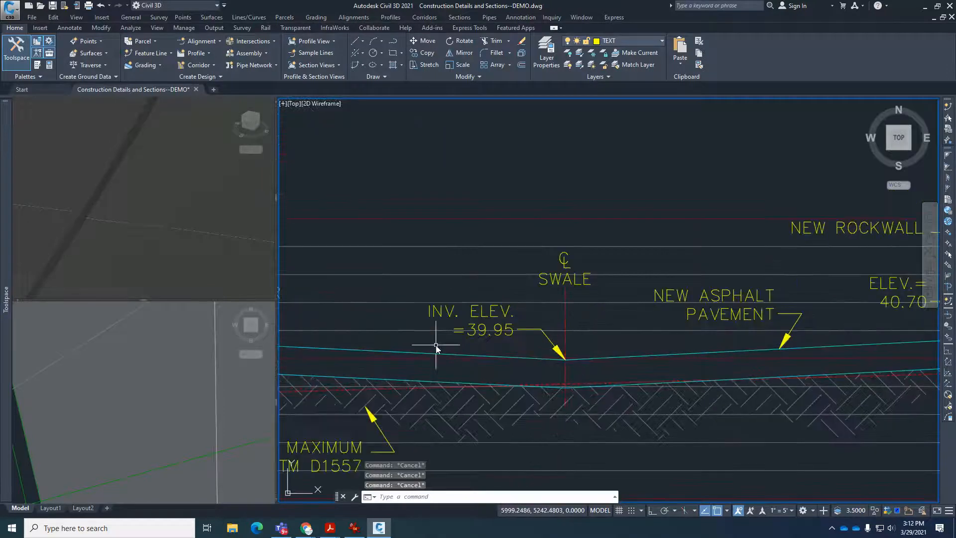
{"action": "type", "text": "o"}
{"action": "key", "text": "Return"}
{"action": "left_click", "coordinate": [405, 188]}
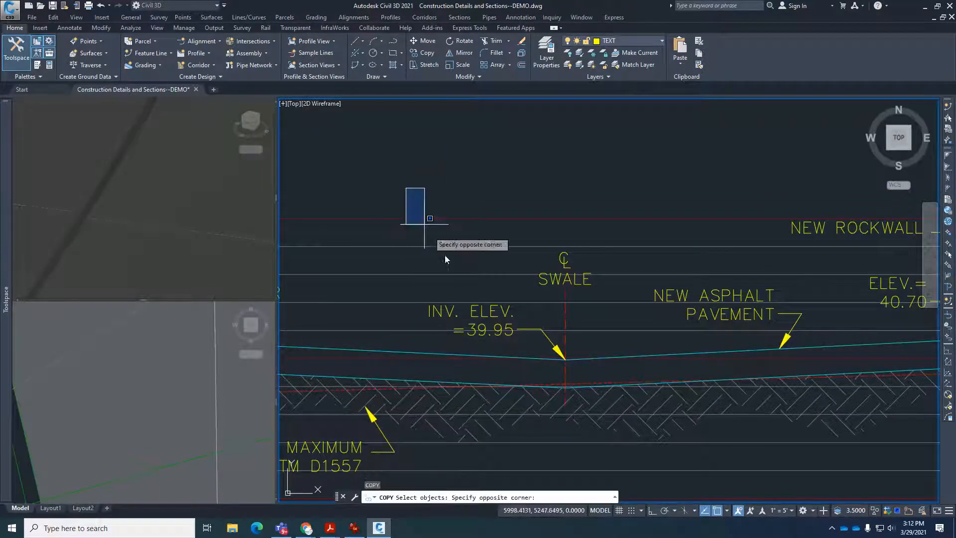
{"action": "left_click", "coordinate": [604, 432]}
{"action": "key", "text": "Return"}
{"action": "scroll", "coordinate": [563, 368], "scroll_direction": "up", "scroll_amount": 3}
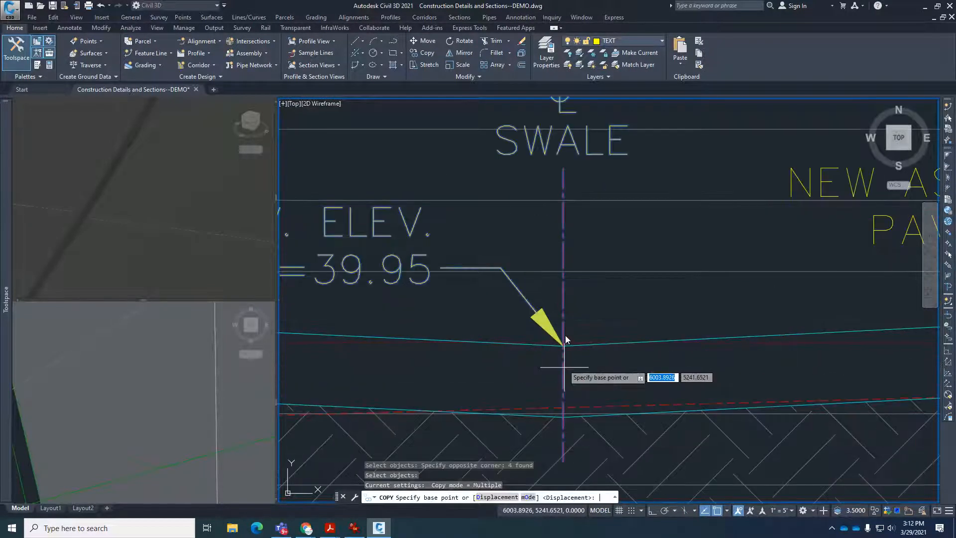
{"action": "left_click", "coordinate": [564, 344]}
{"action": "scroll", "coordinate": [548, 328], "scroll_direction": "down", "scroll_amount": 5}
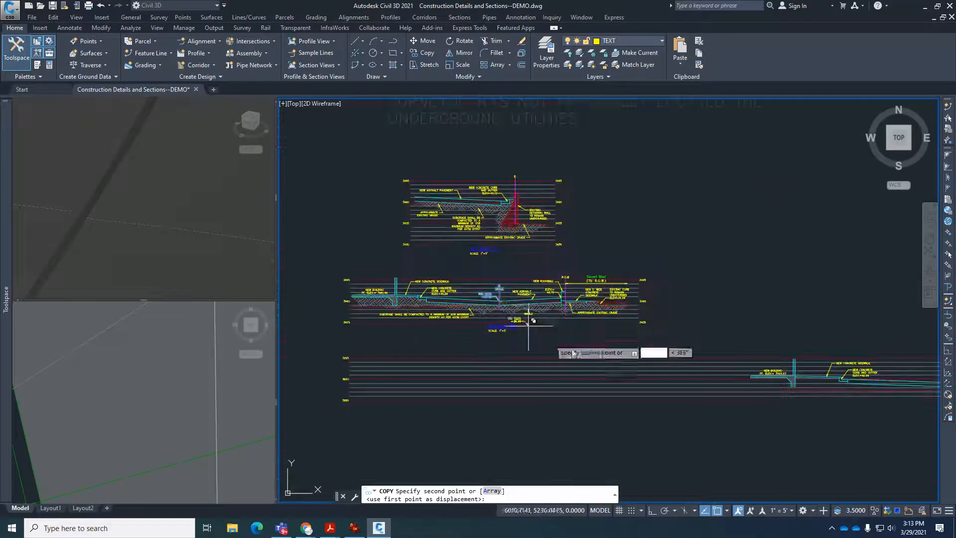
{"action": "scroll", "coordinate": [717, 381], "scroll_direction": "up", "scroll_amount": 6}
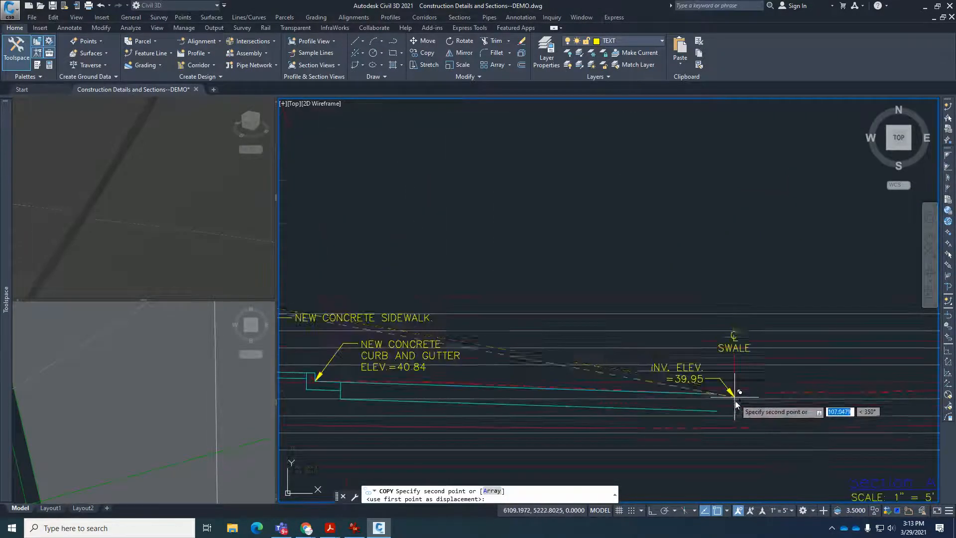
{"action": "scroll", "coordinate": [736, 398], "scroll_direction": "up", "scroll_amount": 4}
{"action": "key", "text": "Escape"}
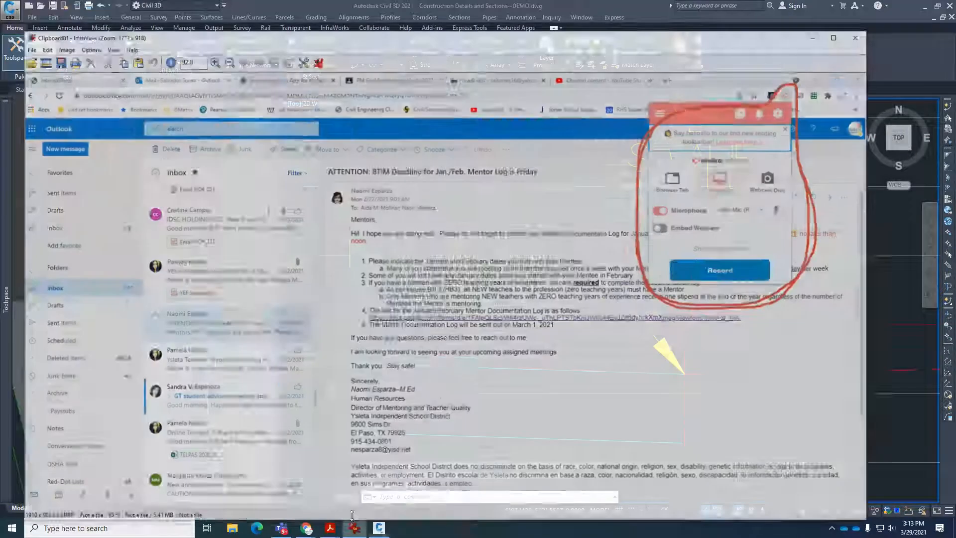
Switch to Adobe Acrobat Reader and bring up the Detailed Grading Plan PDF.
{"action": "left_click", "coordinate": [354, 527]}
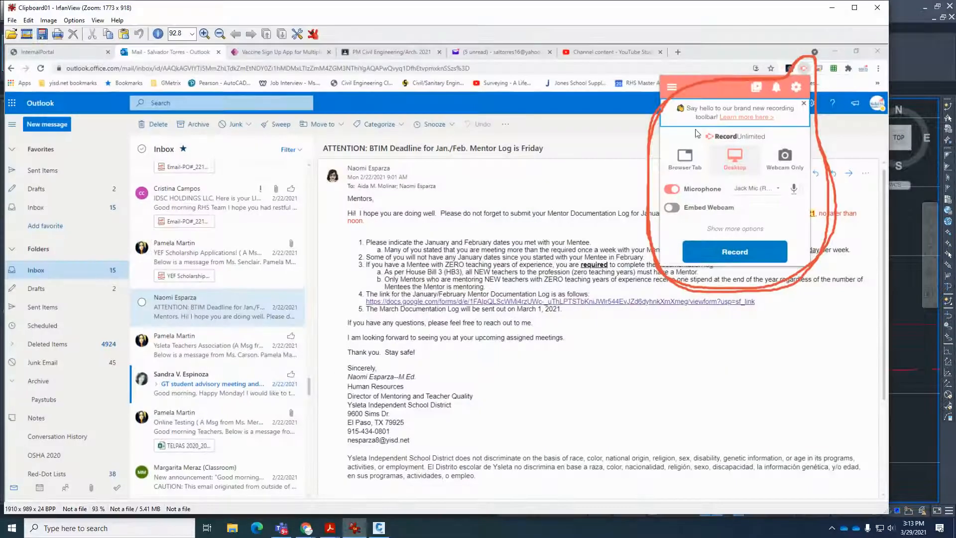
{"action": "left_click", "coordinate": [884, 6]}
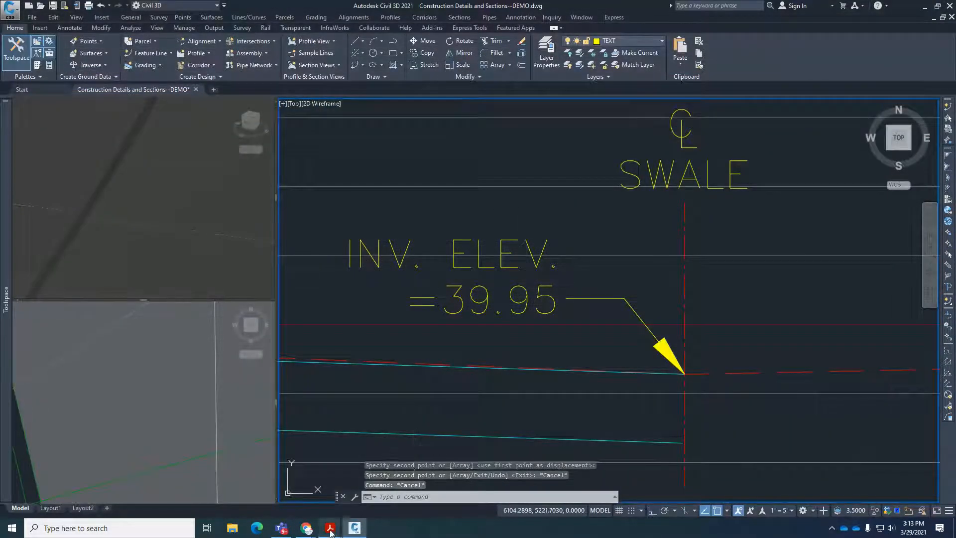
{"action": "mouse_move", "coordinate": [330, 528]}
{"action": "left_click", "coordinate": [297, 489]}
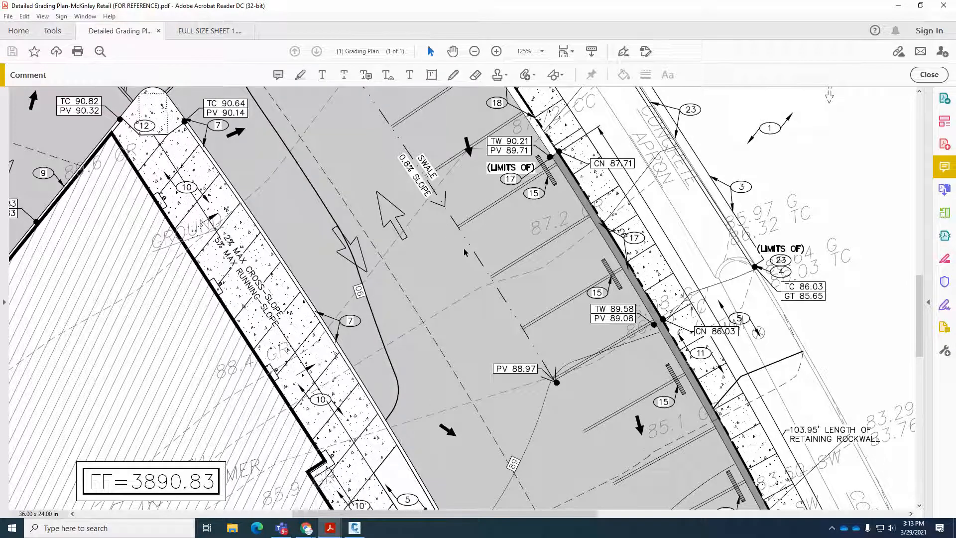
{"action": "left_click", "coordinate": [945, 309]}
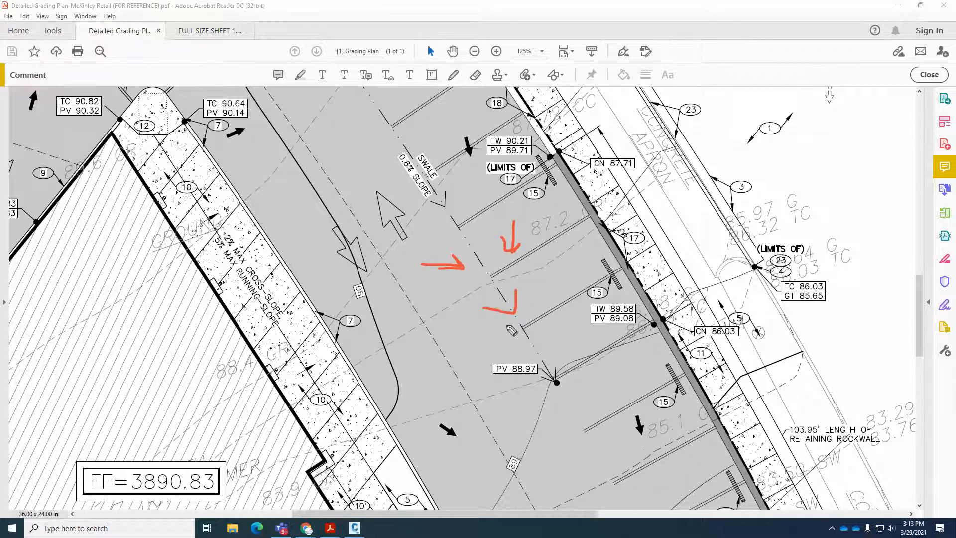
{"action": "mouse_move", "coordinate": [540, 336]}
{"action": "left_mouse_down"}
{"action": "mouse_move", "coordinate": [540, 355]}
{"action": "mouse_move", "coordinate": [525, 352]}
{"action": "left_mouse_up"}
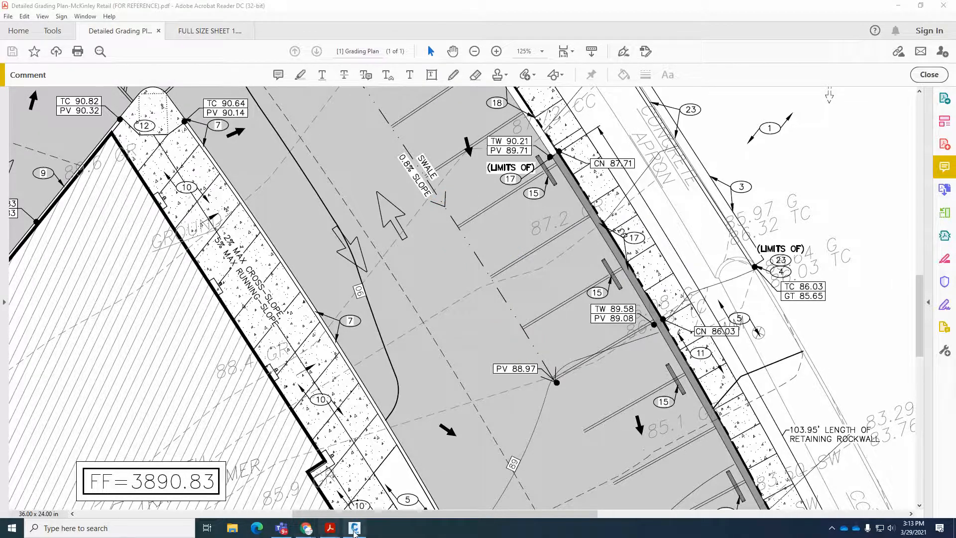
Switch to Civil 3D and place a Station Elevation profile view label at the invert point of Section A's swale.
{"action": "left_click", "coordinate": [355, 528]}
{"action": "left_click", "coordinate": [564, 376]}
{"action": "key", "text": "Escape"}
{"action": "scroll", "coordinate": [579, 345], "scroll_direction": "down", "scroll_amount": 5}
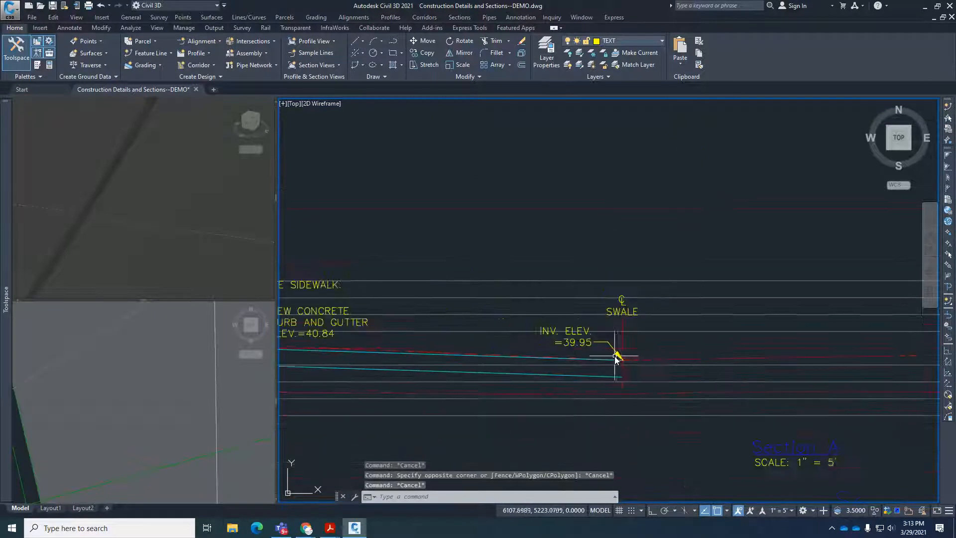
{"action": "scroll", "coordinate": [579, 345], "scroll_direction": "up", "scroll_amount": 2}
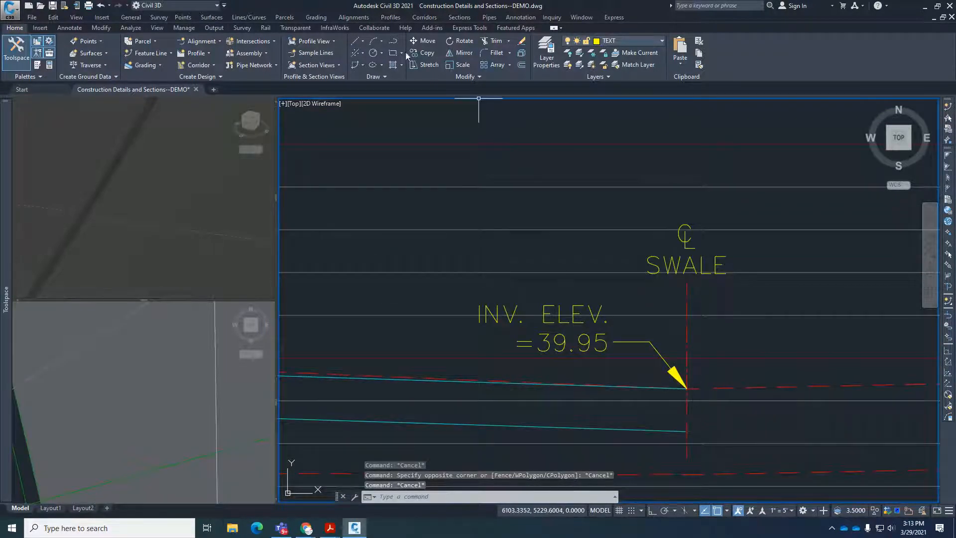
{"action": "left_click", "coordinate": [397, 18]}
{"action": "mouse_move", "coordinate": [486, 145]}
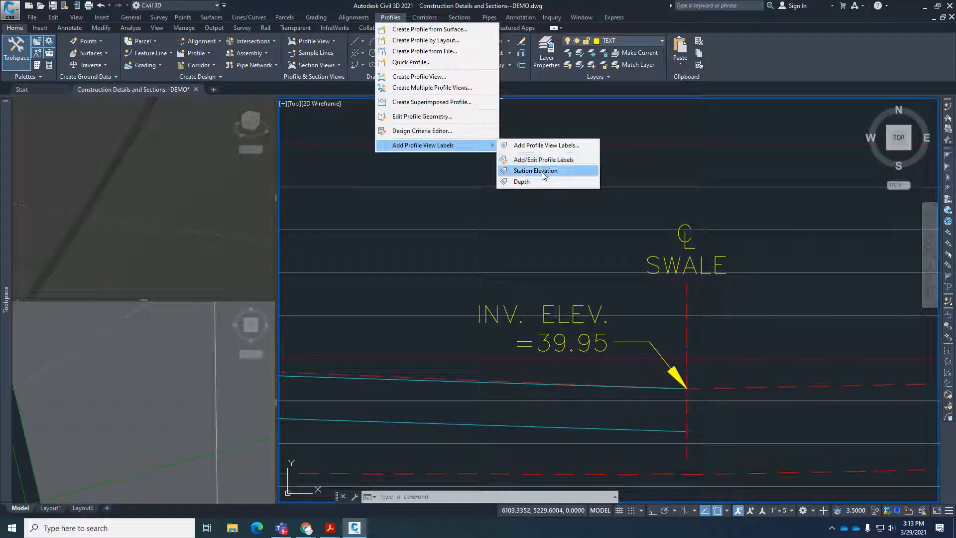
{"action": "left_click", "coordinate": [538, 171]}
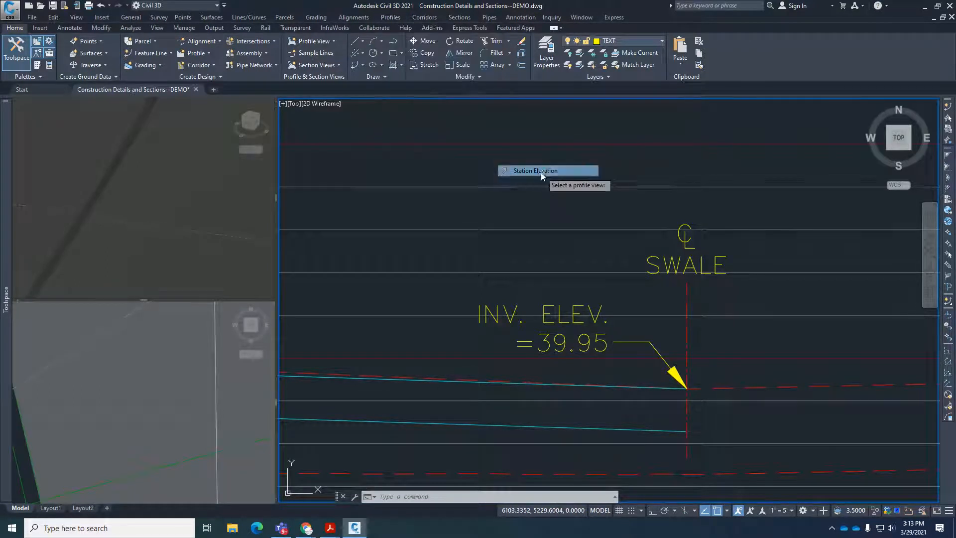
{"action": "left_click", "coordinate": [735, 358]}
{"action": "left_click", "coordinate": [687, 388]}
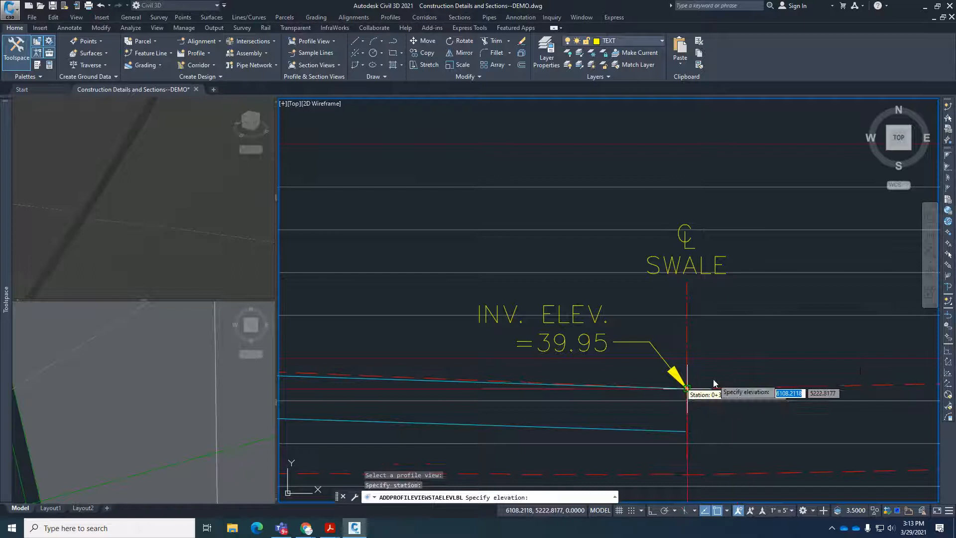
{"action": "left_click", "coordinate": [687, 388]}
{"action": "key", "text": "Escape"}
Edit Section A's swale callout so its invert elevation reads 89.28.
{"action": "key", "text": "Escape"}
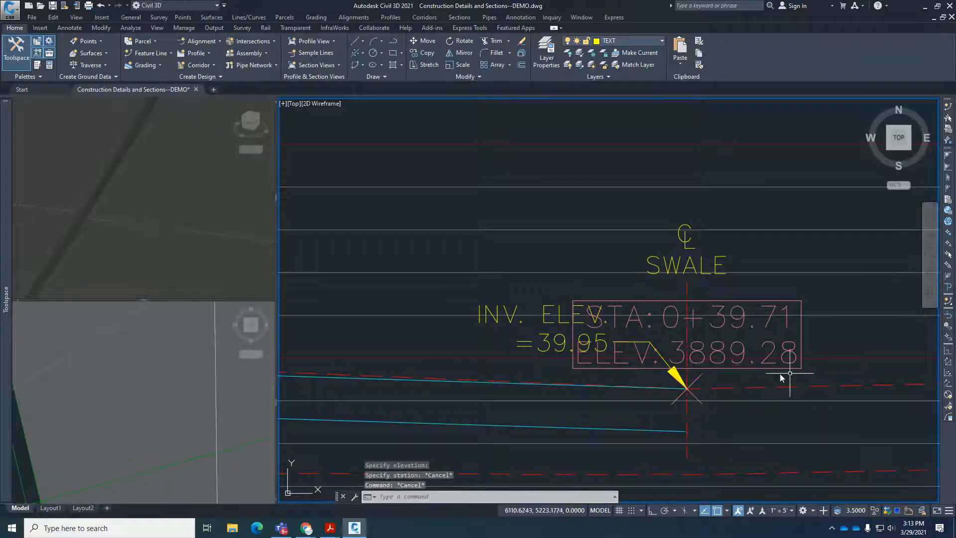
{"action": "scroll", "coordinate": [601, 361], "scroll_direction": "up", "scroll_amount": 2}
{"action": "left_click", "coordinate": [523, 366]}
{"action": "key", "text": "Escape"}
{"action": "key", "text": "Escape"}
{"action": "scroll", "coordinate": [512, 357], "scroll_direction": "down", "scroll_amount": 1}
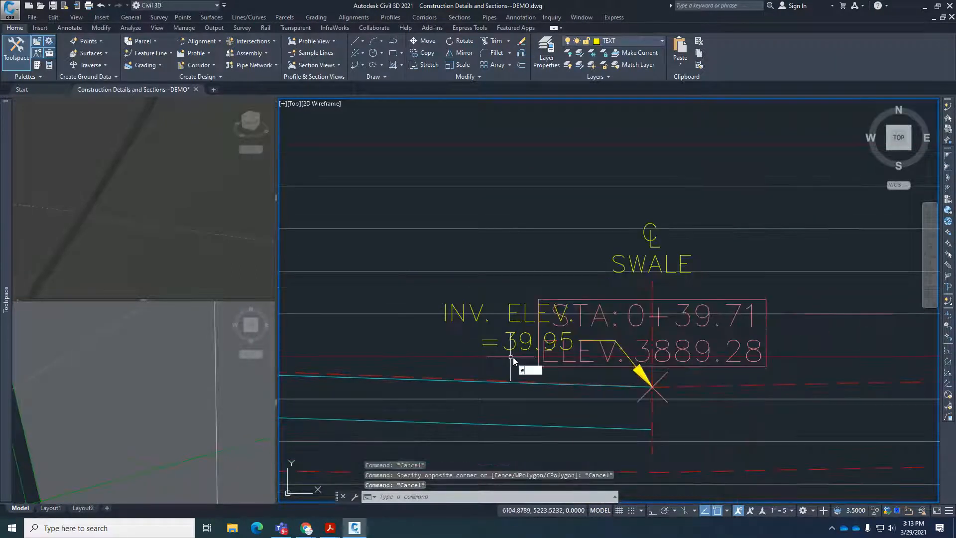
{"action": "type", "text": "ed"}
{"action": "key", "text": "Return"}
{"action": "left_click", "coordinate": [523, 342]}
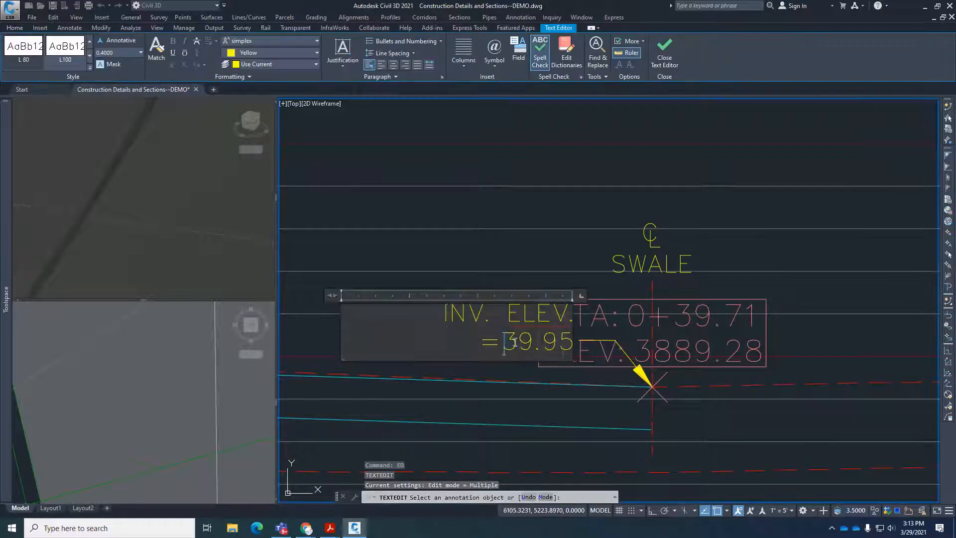
{"action": "left_click_drag", "start_coordinate": [514, 341], "coordinate": [574, 343]}
{"action": "type", "text": "89."}
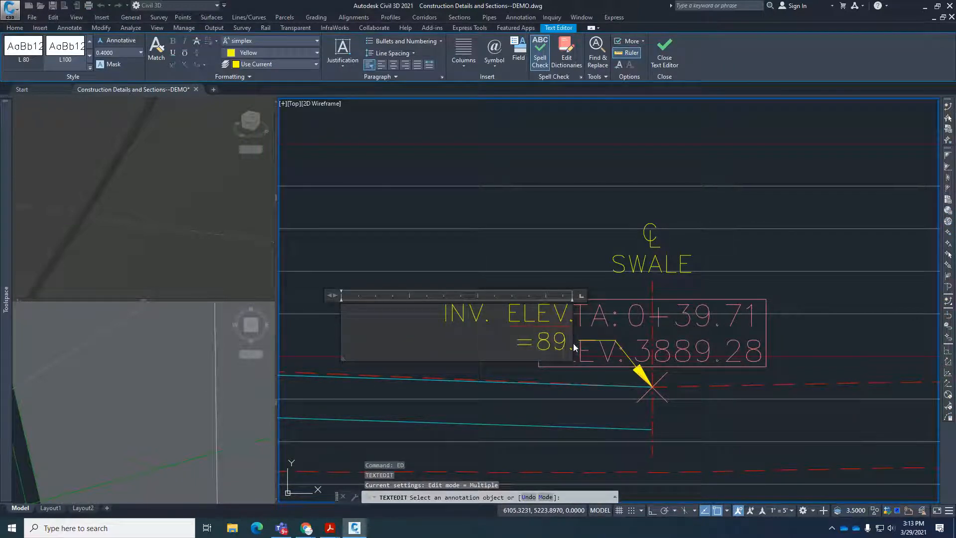
{"action": "type", "text": "28"}
{"action": "left_click", "coordinate": [793, 283]}
{"action": "key", "text": "Escape"}
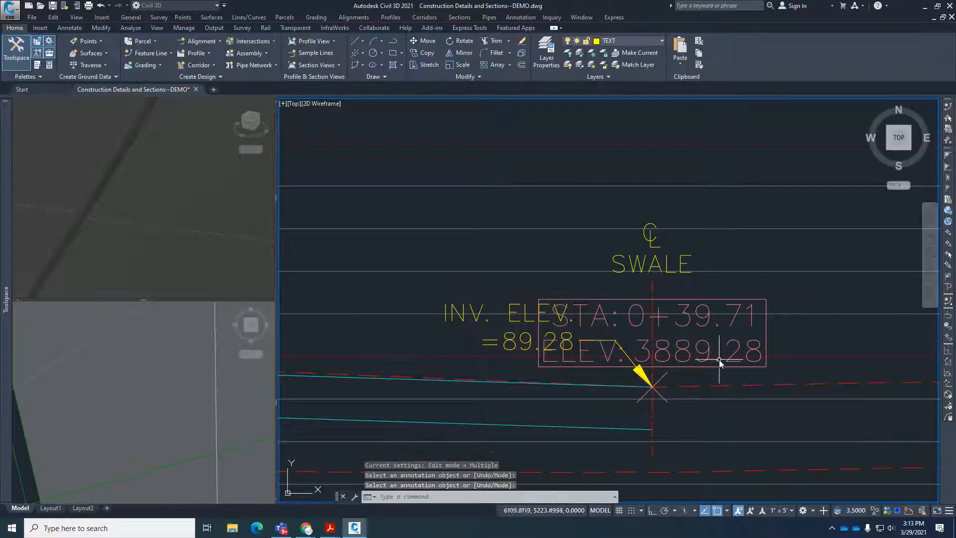
Erase the temporary station and elevation label at the swale's invert point.
{"action": "left_click", "coordinate": [720, 363]}
{"action": "key", "text": "e"}
{"action": "key", "text": "Return"}
{"action": "scroll", "coordinate": [571, 319], "scroll_direction": "down", "scroll_amount": 4}
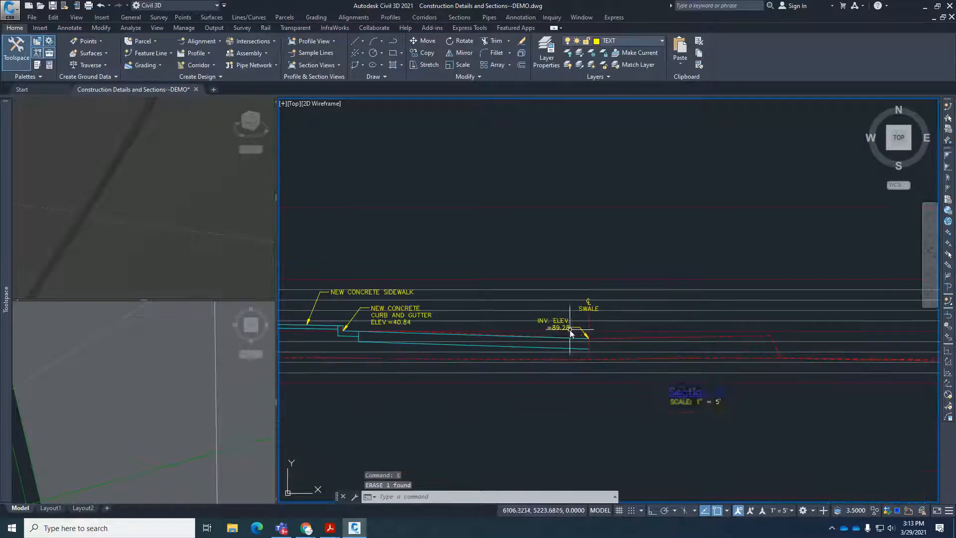
Inspect the parking and concrete apron area in the plan viewport, and switch to the Detailed Grading Plan PDF in Acrobat Reader.
{"action": "left_click", "coordinate": [178, 399]}
{"action": "scroll", "coordinate": [171, 400], "scroll_direction": "up", "scroll_amount": 6}
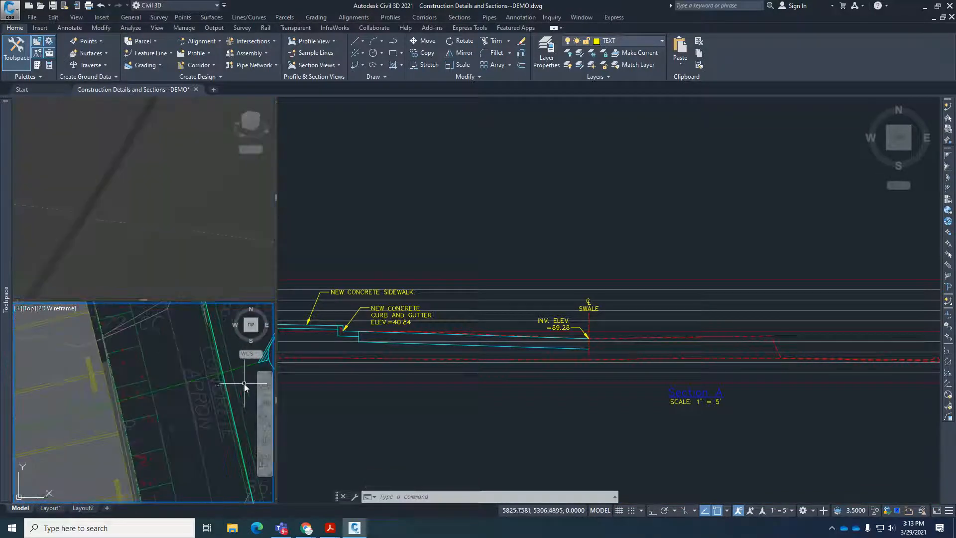
{"action": "scroll", "coordinate": [235, 389], "scroll_direction": "up", "scroll_amount": 2}
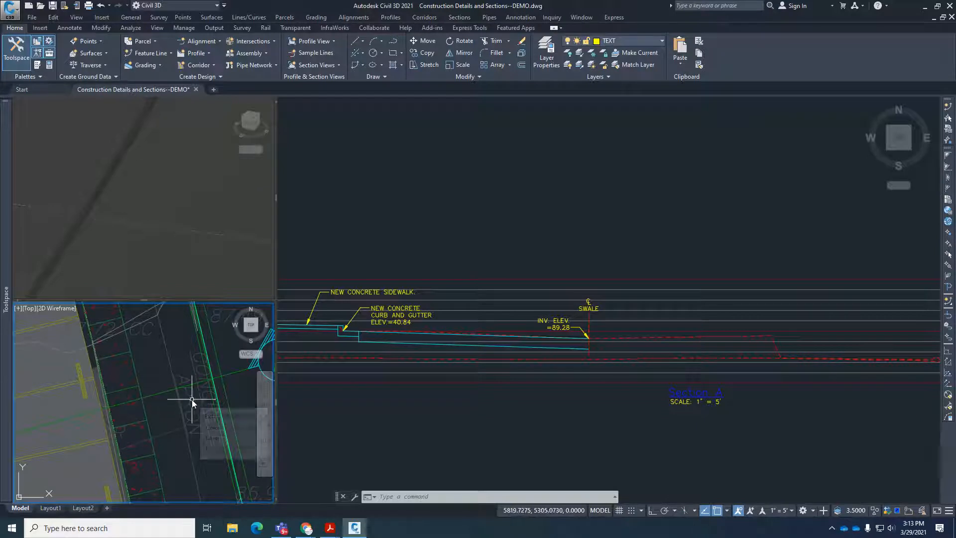
{"action": "left_click", "coordinate": [329, 529]}
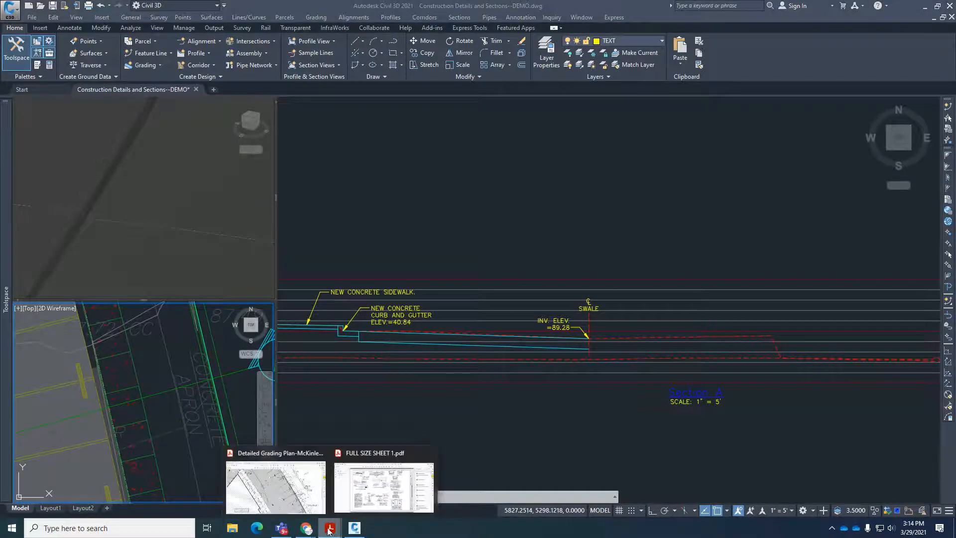
{"action": "left_click", "coordinate": [274, 485]}
{"action": "scroll", "coordinate": [430, 296], "scroll_direction": "down", "scroll_amount": 1}
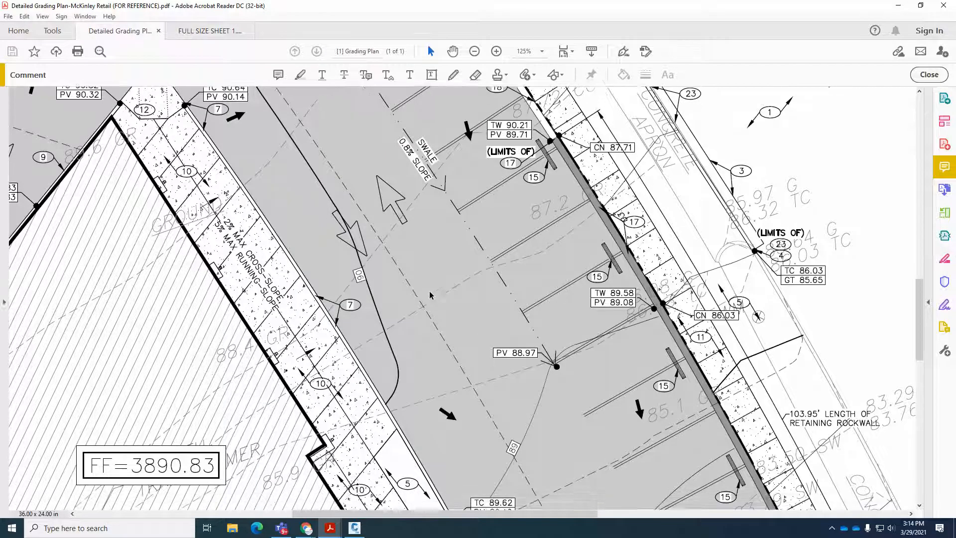
{"action": "scroll", "coordinate": [429, 295], "scroll_direction": "down", "scroll_amount": 1}
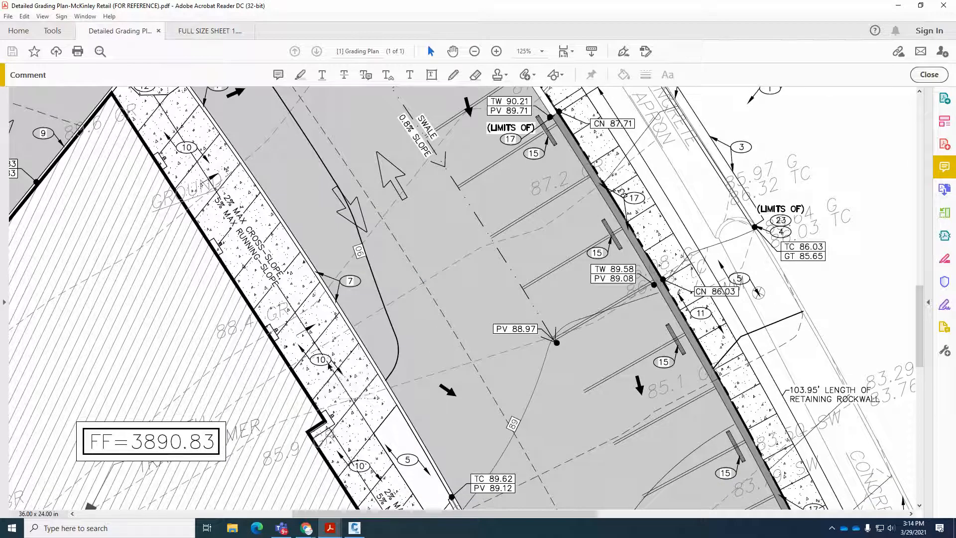
Compare the numbered callouts between the swale and McKinley Blvd with the Key Notes to identify the remaining elements along the section.
{"action": "mouse_move", "coordinate": [589, 370]}
{"action": "middle_mouse_down"}
{"action": "mouse_move", "coordinate": [606, 363]}
{"action": "mouse_move", "coordinate": [604, 373]}
{"action": "middle_mouse_up"}
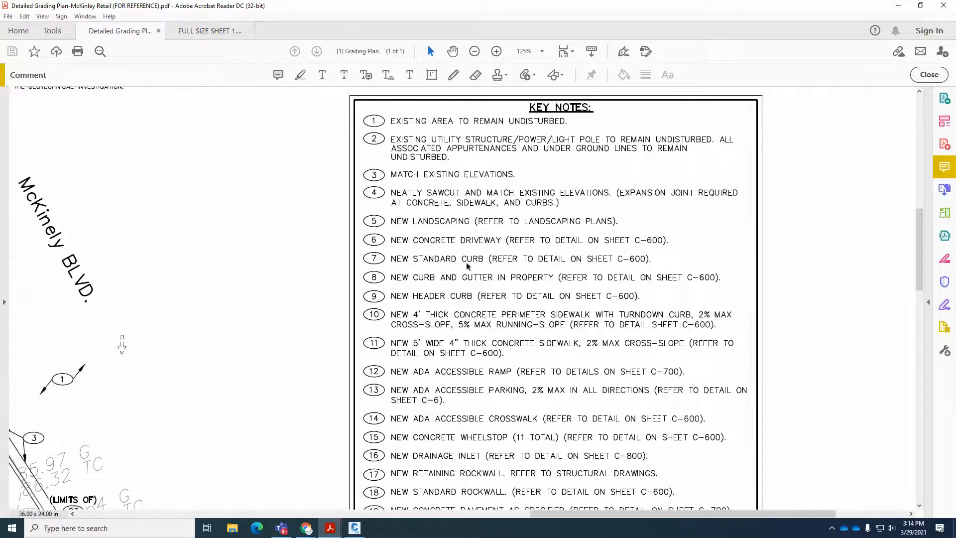
{"action": "mouse_move", "coordinate": [354, 341]}
{"action": "middle_mouse_down"}
{"action": "mouse_move", "coordinate": [325, 352]}
{"action": "mouse_move", "coordinate": [334, 343]}
{"action": "middle_mouse_up"}
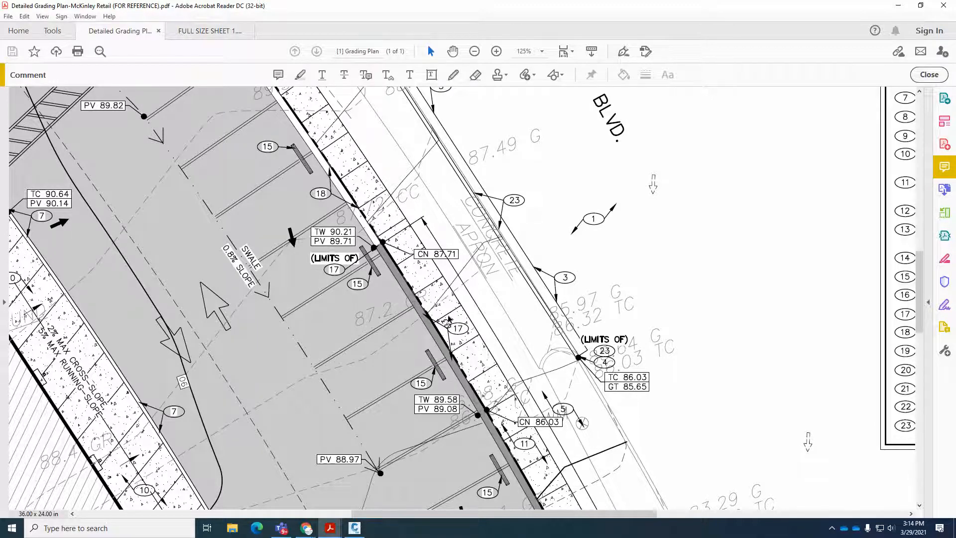
{"action": "middle_click_drag", "start_coordinate": [627, 297], "coordinate": [647, 294]}
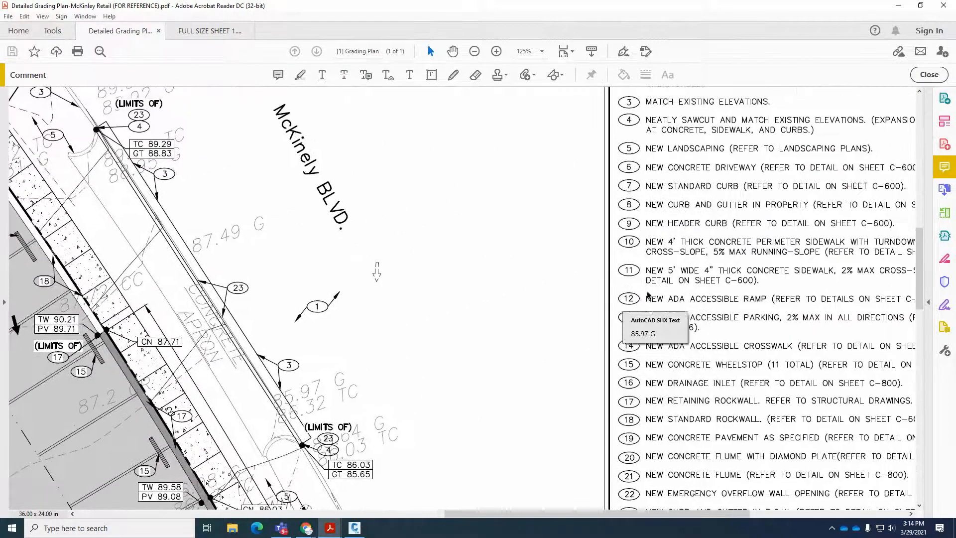
{"action": "middle_click_drag", "start_coordinate": [514, 354], "coordinate": [490, 394]}
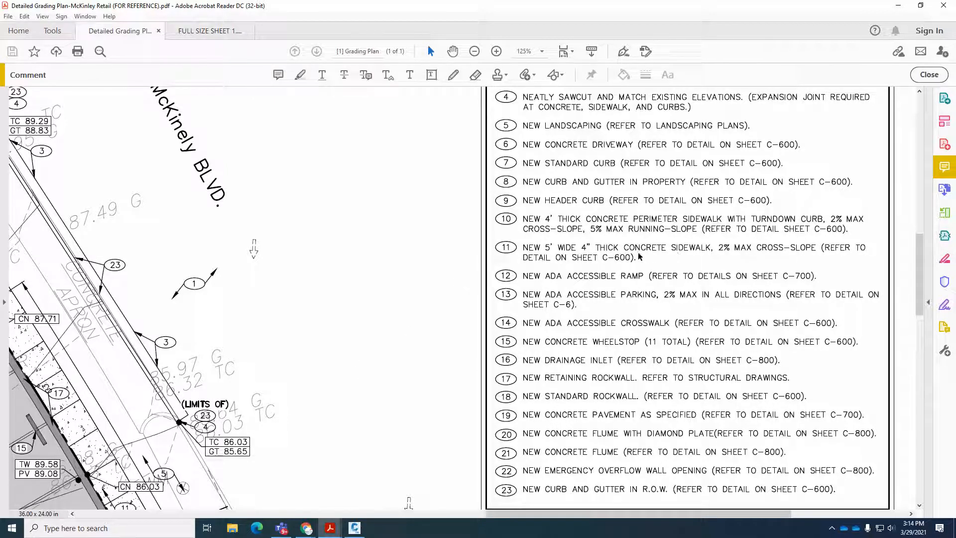
{"action": "middle_click_drag", "start_coordinate": [339, 304], "coordinate": [317, 313]}
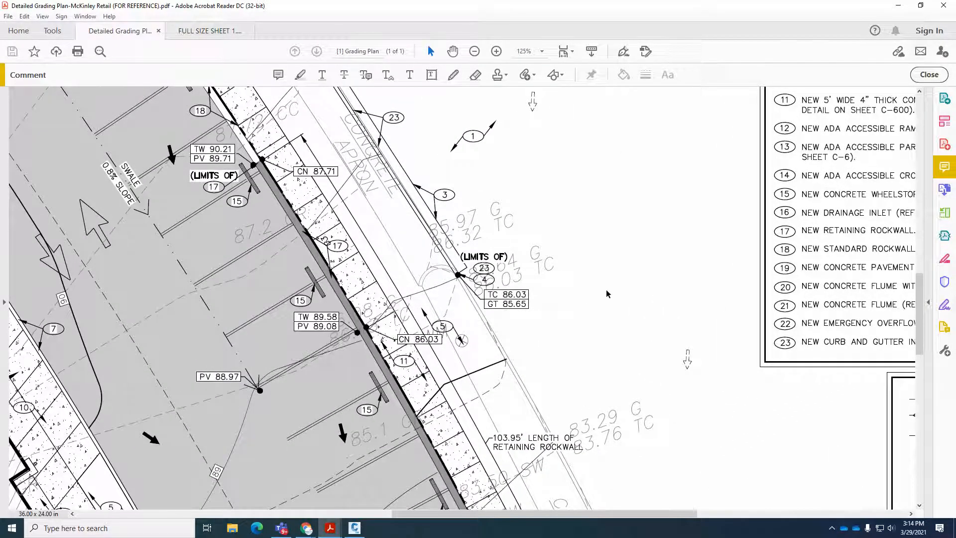
{"action": "scroll", "coordinate": [650, 266], "scroll_direction": "right", "scroll_amount": 5}
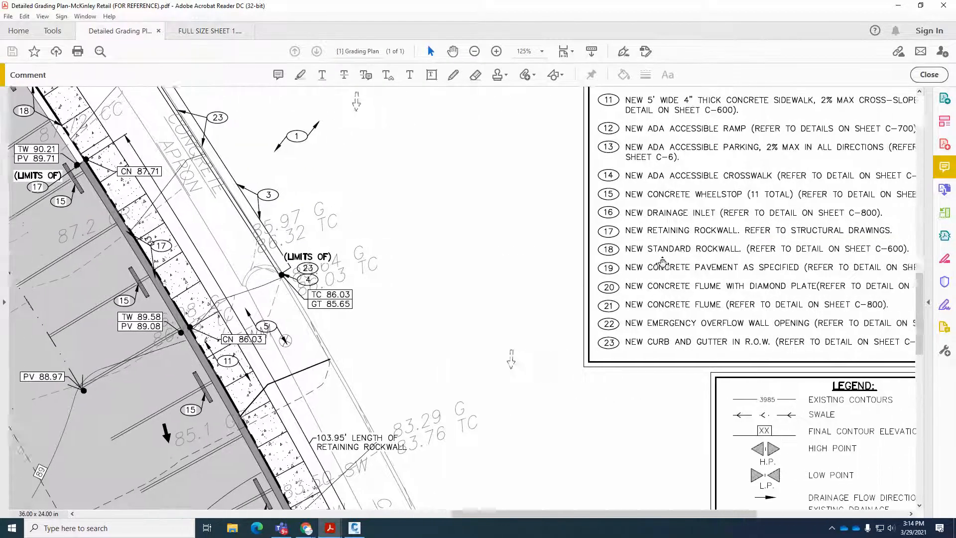
{"action": "middle_click_drag", "start_coordinate": [439, 274], "coordinate": [606, 136]}
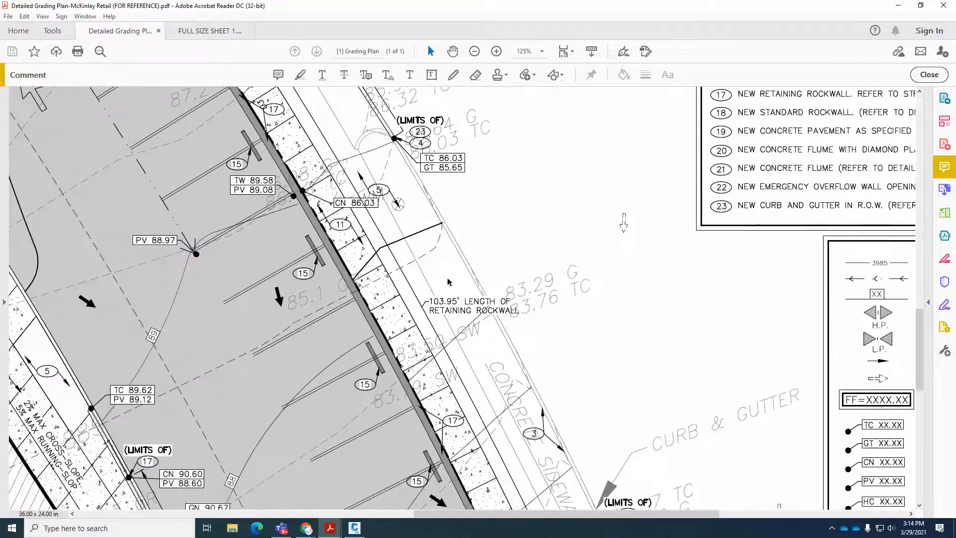
{"action": "middle_click_drag", "start_coordinate": [341, 191], "coordinate": [469, 196]}
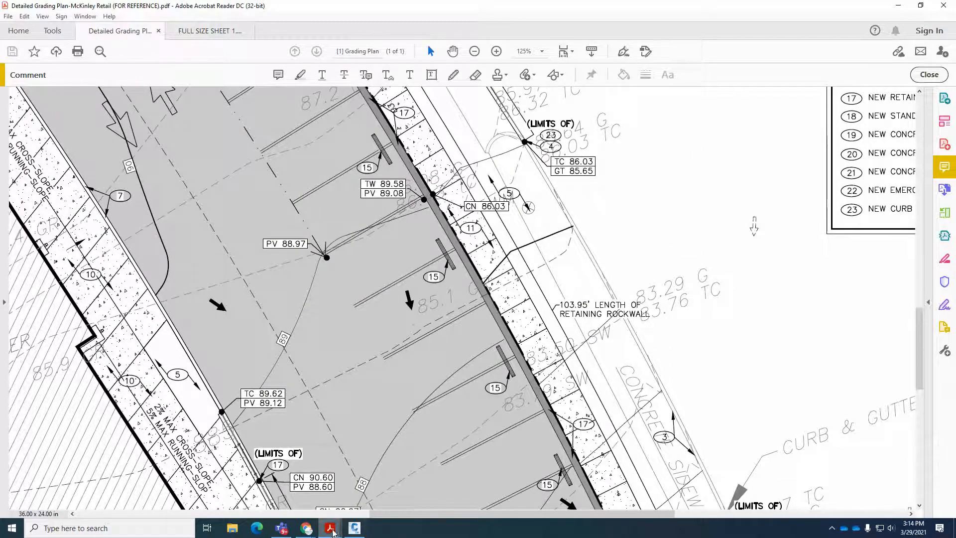
Bring up the FULL SIZE SHEET 1 PDF and examine the building perimeter sidewalk and the curb and gutter details.
{"action": "mouse_move", "coordinate": [331, 528]}
{"action": "left_click", "coordinate": [381, 485]}
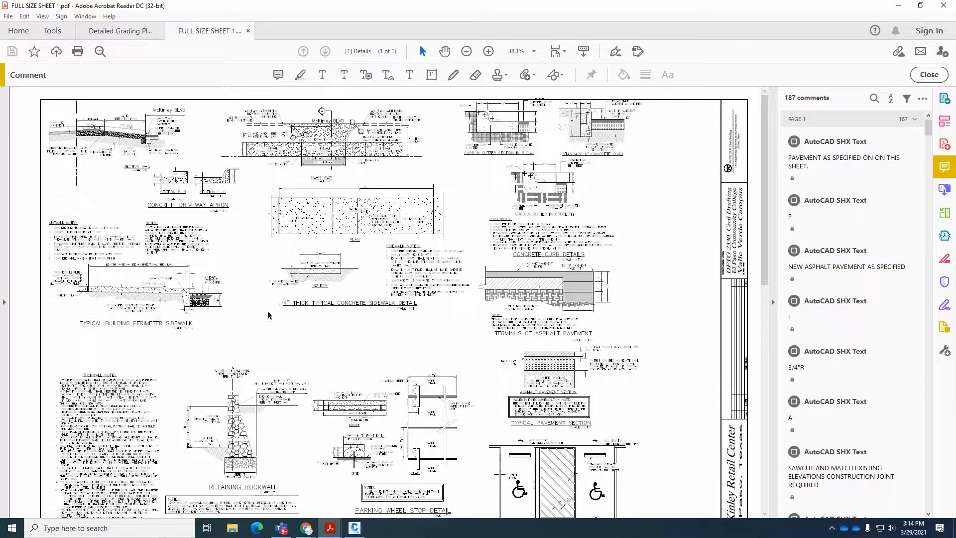
{"action": "mouse_move", "coordinate": [67, 275]}
{"action": "scroll", "coordinate": [102, 279], "scroll_direction": "up", "scroll_amount": 3, "text": "ctrl"}
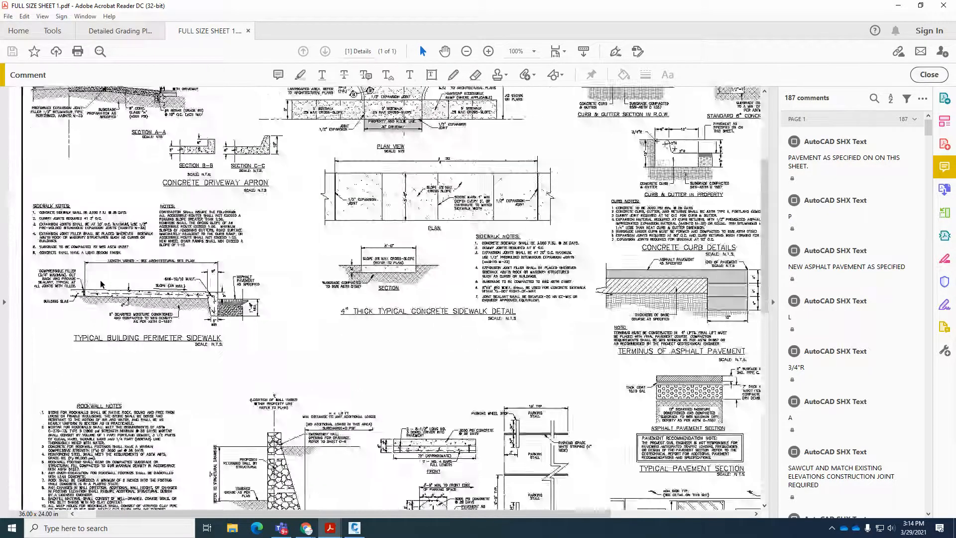
{"action": "scroll", "coordinate": [101, 285], "scroll_direction": "down", "scroll_amount": 4, "text": "ctrl"}
{"action": "mouse_move", "coordinate": [469, 157]}
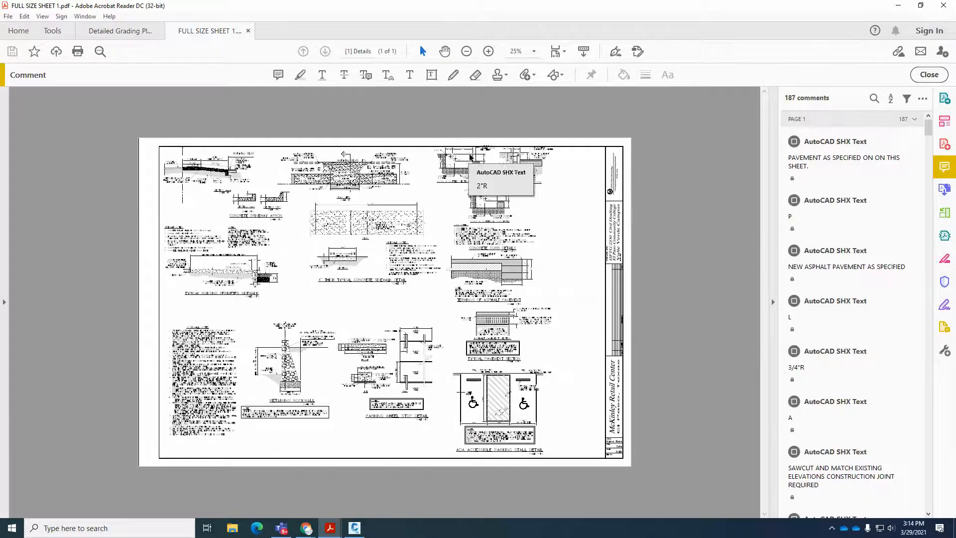
{"action": "scroll", "coordinate": [470, 158], "scroll_direction": "up", "scroll_amount": 2, "text": "ctrl"}
{"action": "mouse_move", "coordinate": [525, 102]}
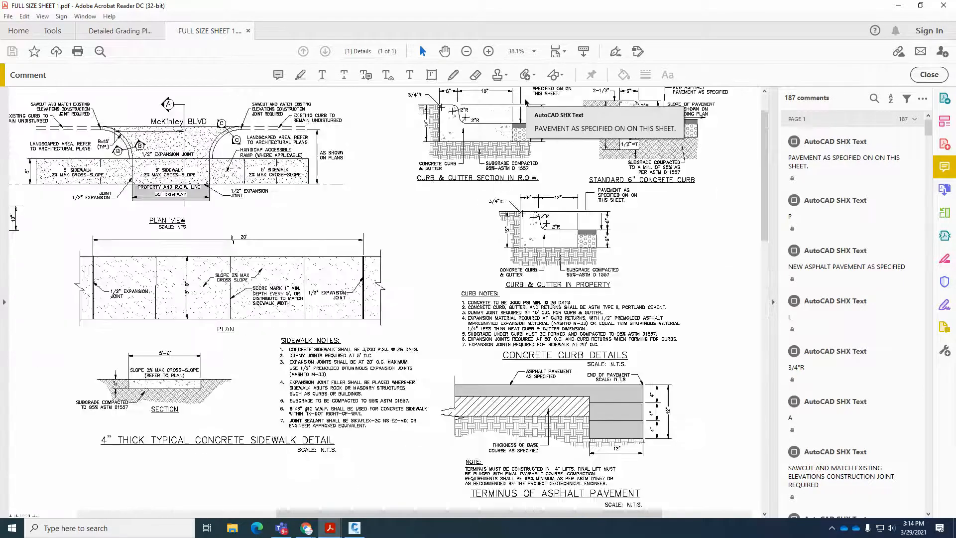
{"action": "scroll", "coordinate": [525, 102], "scroll_direction": "up", "scroll_amount": 4, "text": "ctrl"}
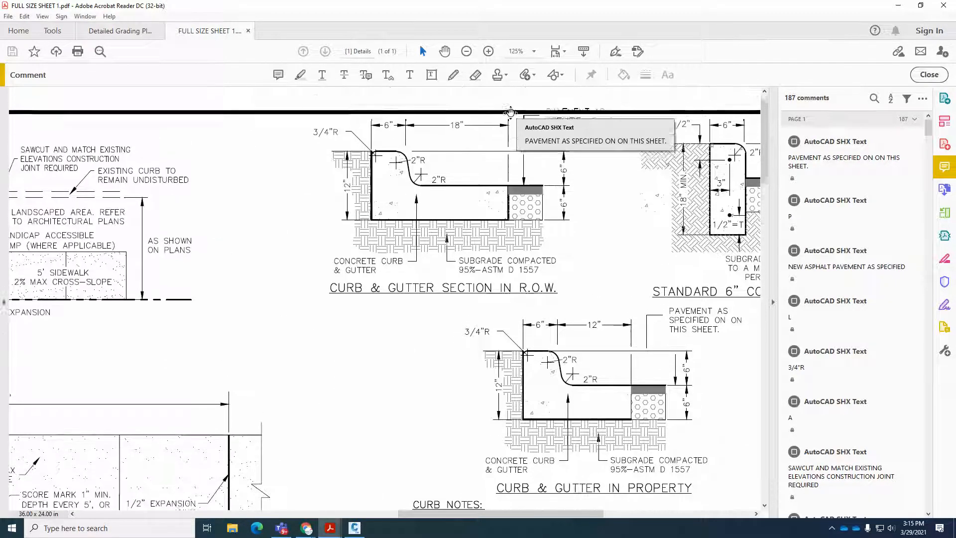
Examine the Parking Wheel Stop Detail on the details sheet, including its side view and parking stall layout.
{"action": "mouse_move", "coordinate": [469, 262]}
{"action": "scroll", "coordinate": [469, 261], "scroll_direction": "down", "scroll_amount": 5, "text": "ctrl"}
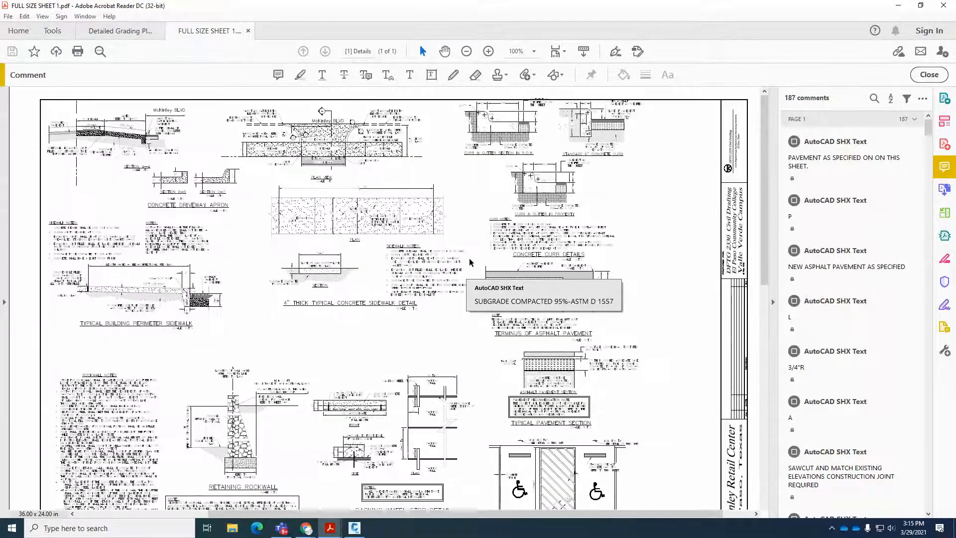
{"action": "scroll", "coordinate": [469, 261], "scroll_direction": "down", "scroll_amount": 4, "text": "ctrl"}
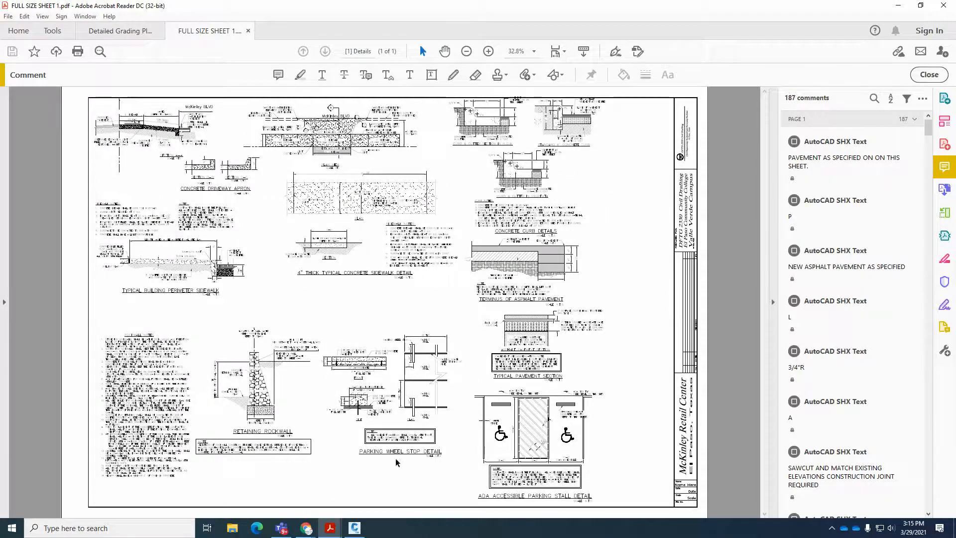
{"action": "scroll", "coordinate": [397, 462], "scroll_direction": "up", "scroll_amount": 4, "text": "ctrl"}
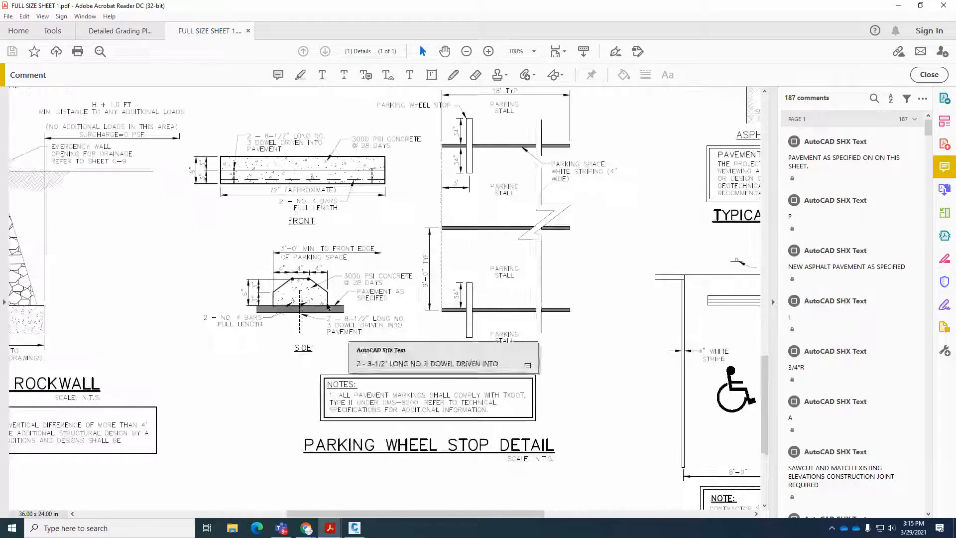
{"action": "scroll", "coordinate": [599, 348], "scroll_direction": "down", "scroll_amount": 4, "text": "ctrl"}
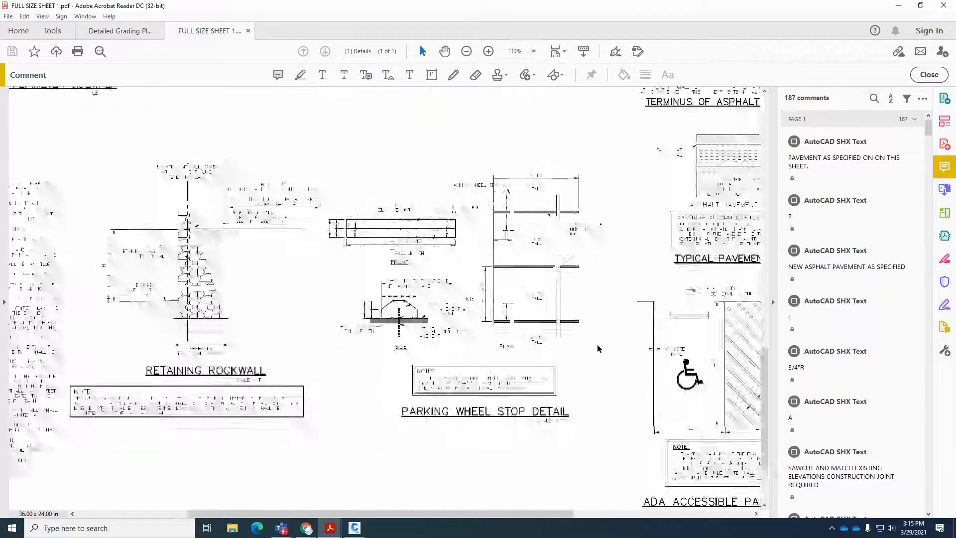
{"action": "scroll", "coordinate": [445, 423], "scroll_direction": "down", "scroll_amount": 1, "text": "ctrl"}
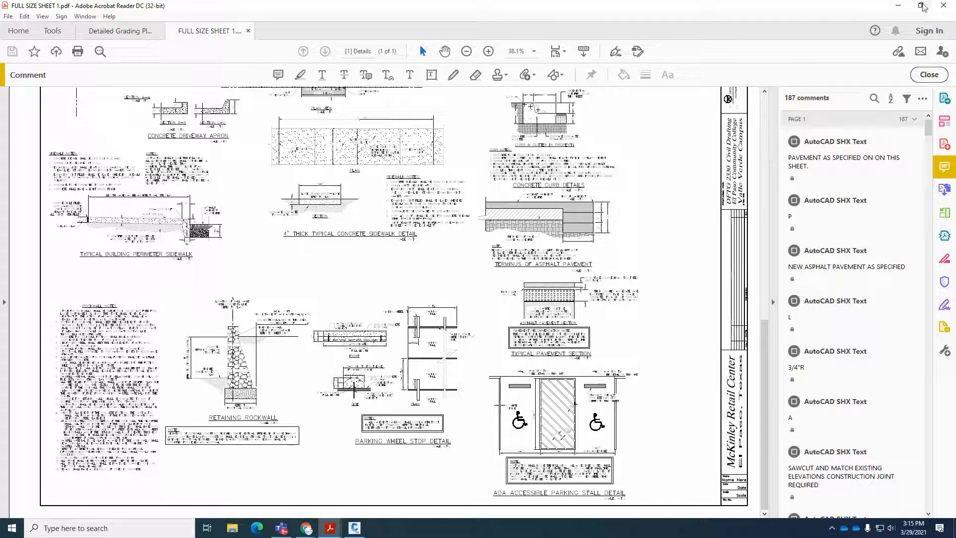
Switch back to the Civil 3D drawing and locate where the Section A alignment crosses the right-of-way line in plan.
{"action": "left_click", "coordinate": [898, 5]}
{"action": "left_click", "coordinate": [448, 420]}
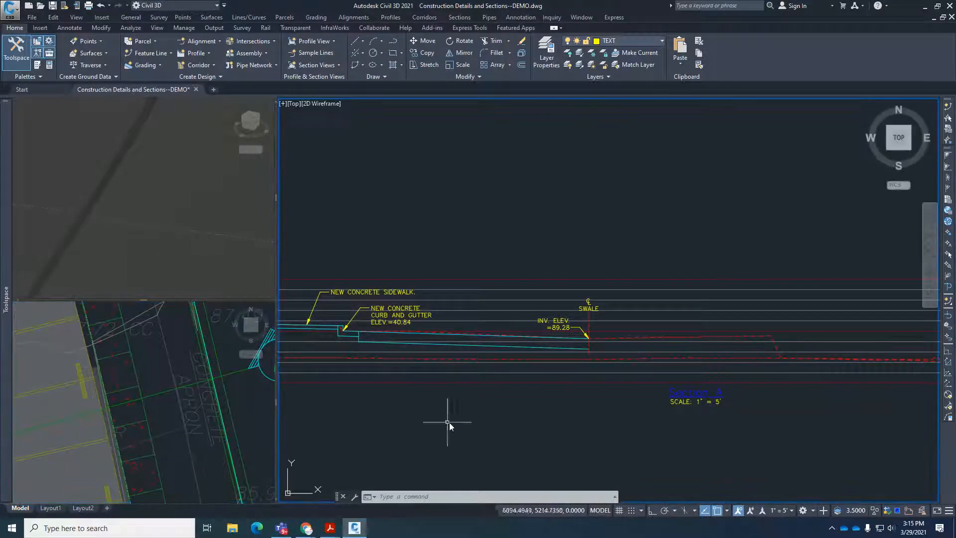
{"action": "scroll", "coordinate": [751, 344], "scroll_direction": "up", "scroll_amount": 4}
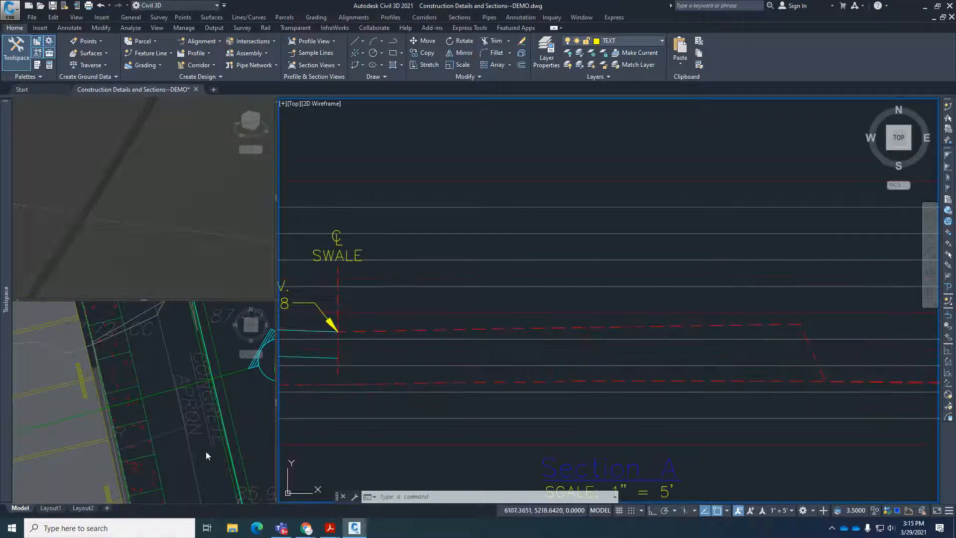
{"action": "left_click", "coordinate": [157, 407]}
{"action": "scroll", "coordinate": [143, 408], "scroll_direction": "up", "scroll_amount": 5}
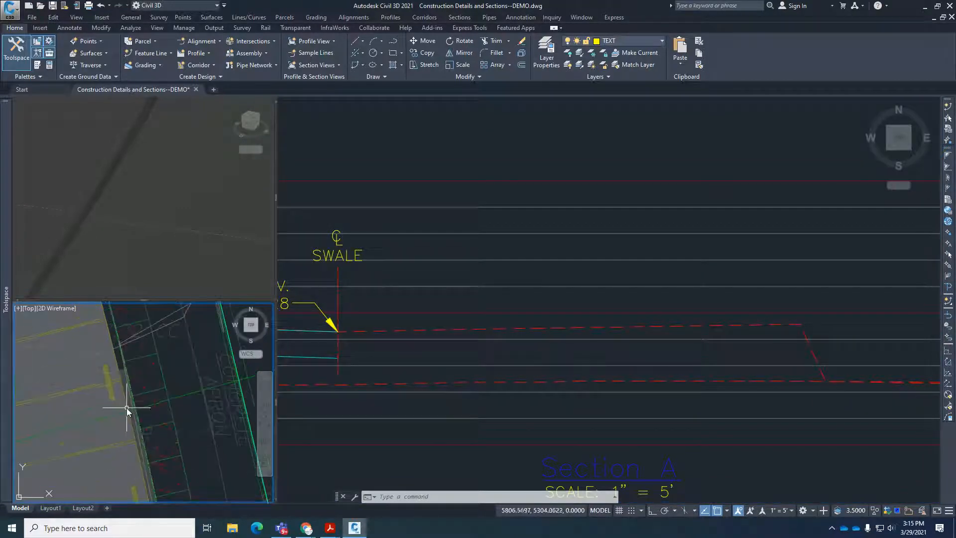
{"action": "scroll", "coordinate": [167, 414], "scroll_direction": "down", "scroll_amount": 3}
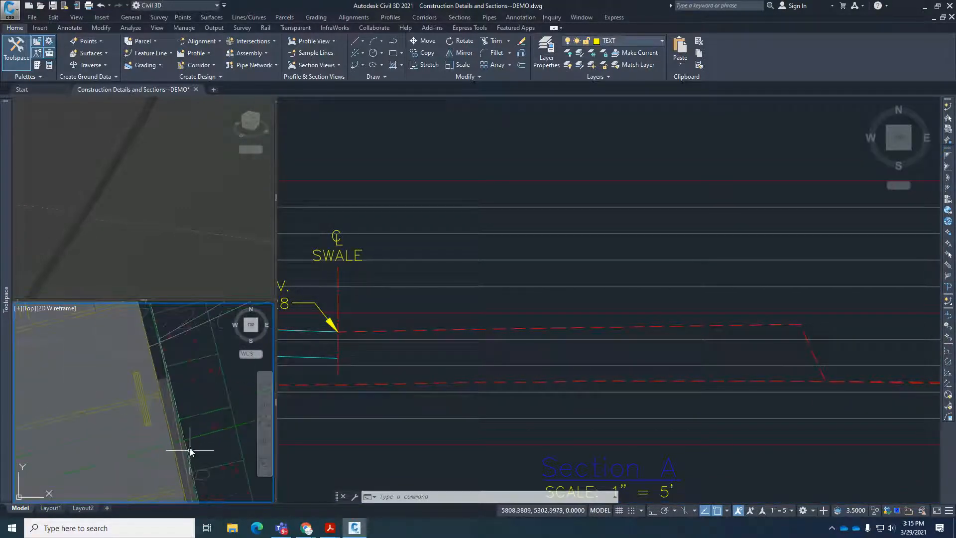
{"action": "scroll", "coordinate": [185, 465], "scroll_direction": "up", "scroll_amount": 3}
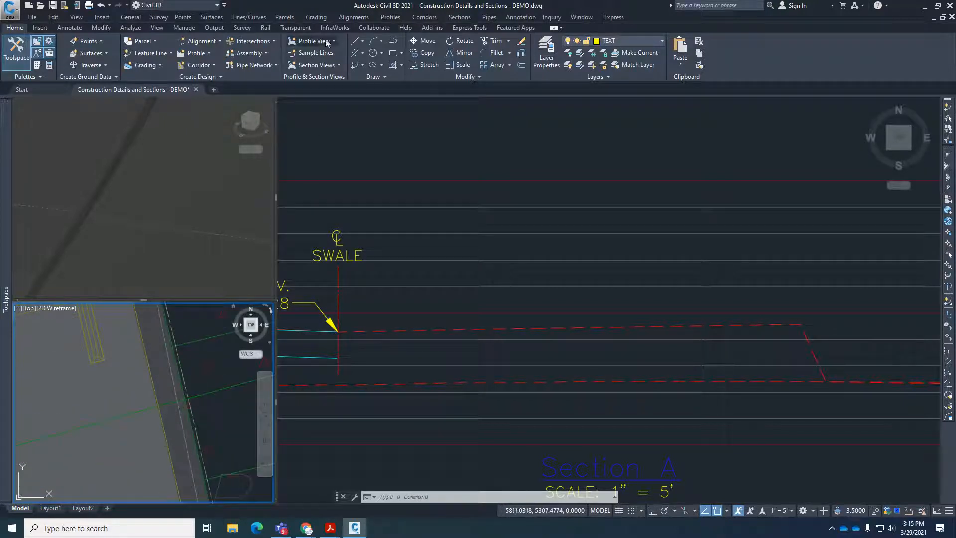
Add a station/offset label to the Section A alignment where it crosses the right-of-way line, at zero offset.
{"action": "left_click", "coordinate": [391, 17]}
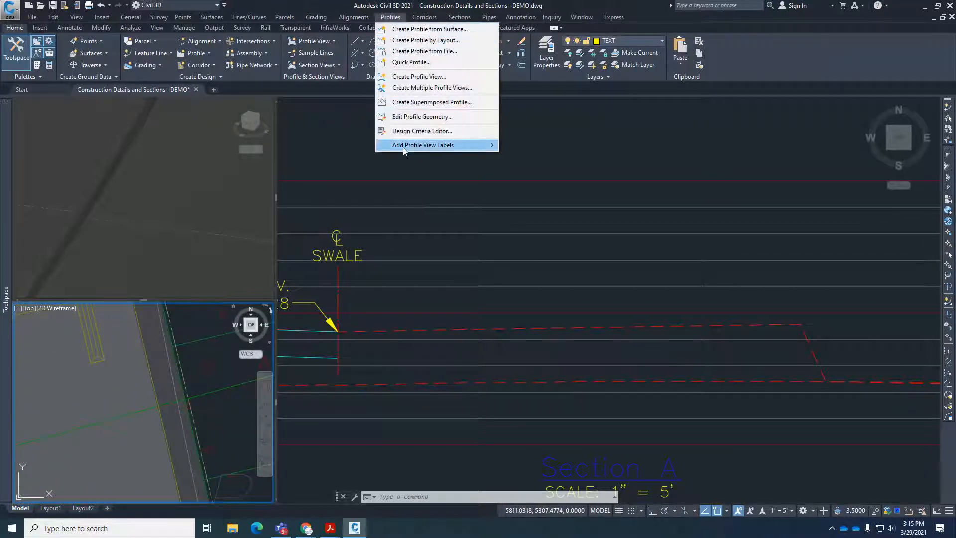
{"action": "mouse_move", "coordinate": [353, 18]}
{"action": "mouse_move", "coordinate": [393, 95]}
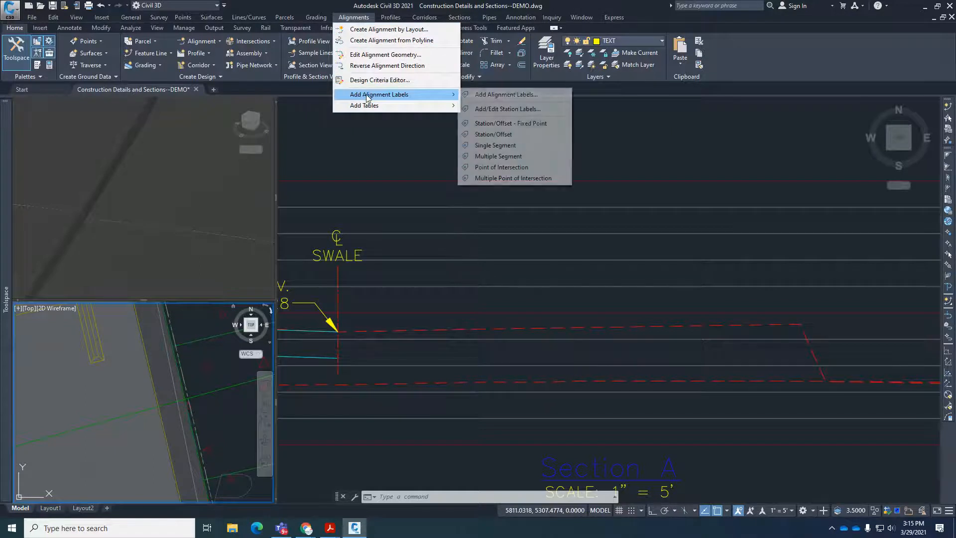
{"action": "left_click", "coordinate": [493, 134]}
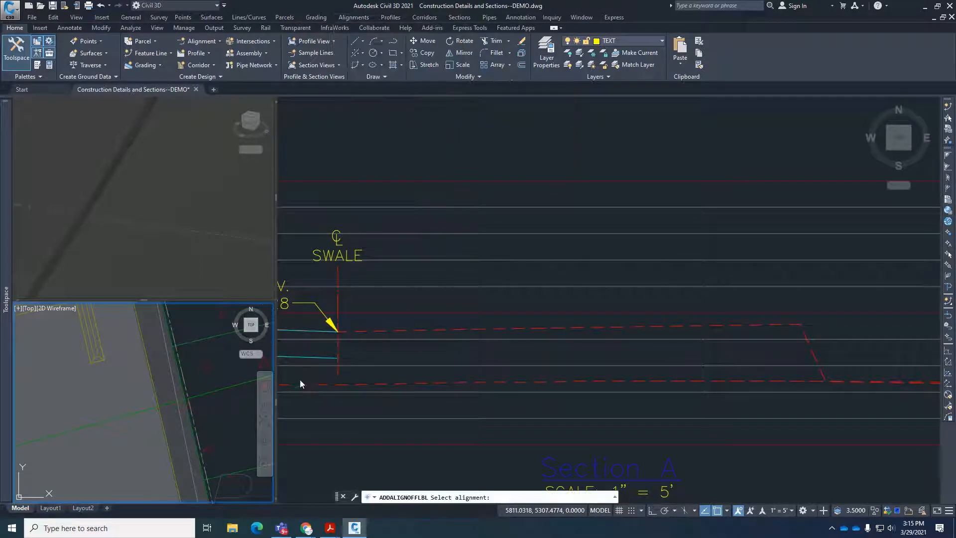
{"action": "left_click", "coordinate": [221, 391]}
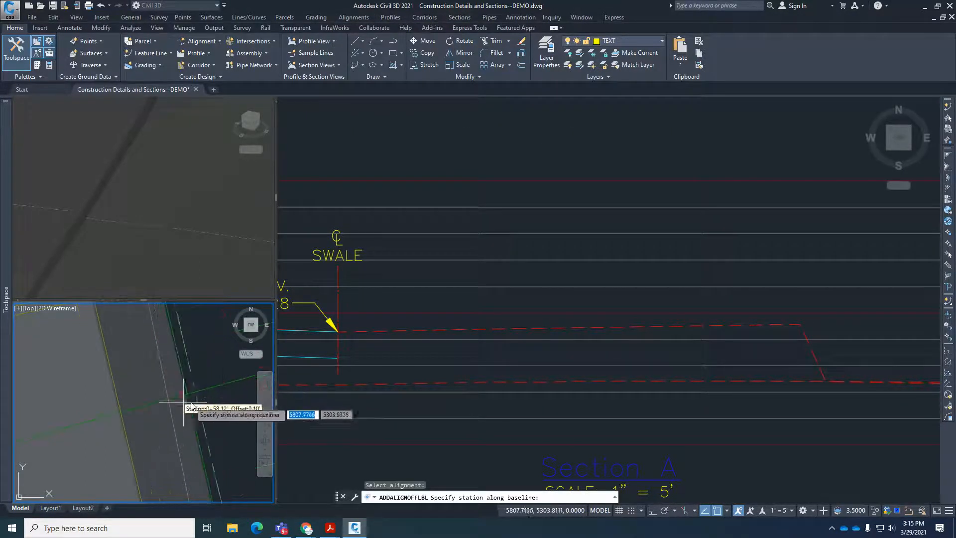
{"action": "left_click", "coordinate": [196, 392]}
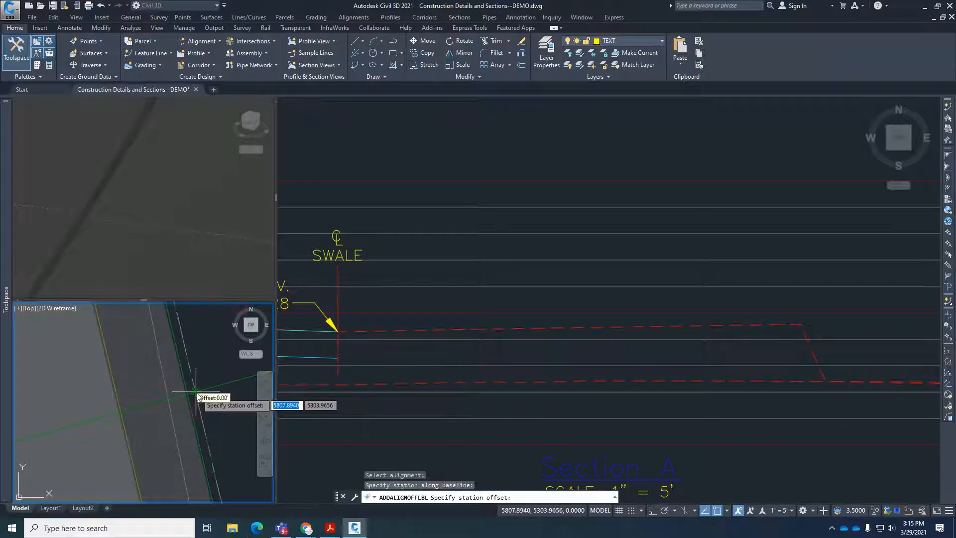
{"action": "left_click", "coordinate": [197, 393]}
{"action": "key", "text": "Escape"}
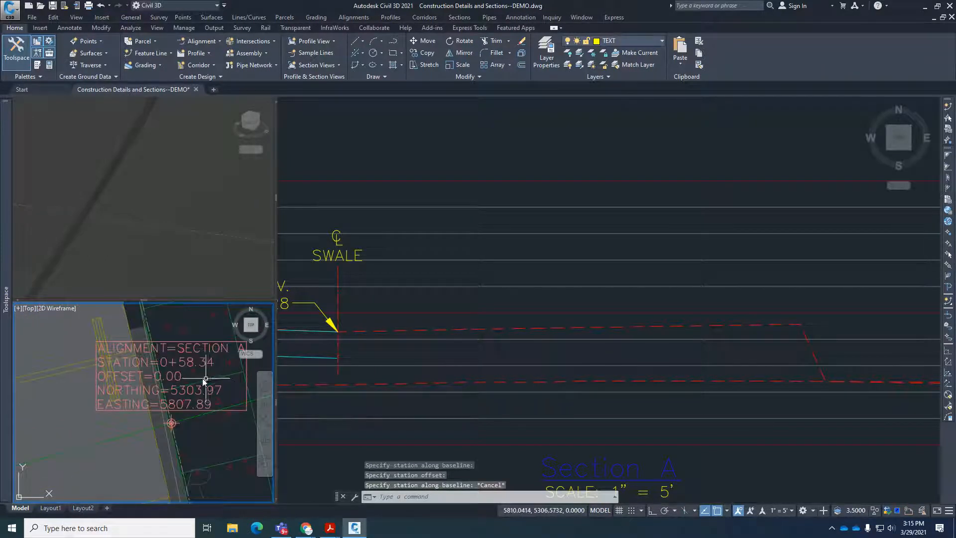
Add a station elevation label in the Section A profile view at station 0+58.34, placed above the profile at about elevation 3891.47.
{"action": "left_click", "coordinate": [740, 325]}
{"action": "scroll", "coordinate": [785, 298], "scroll_direction": "down", "scroll_amount": 4}
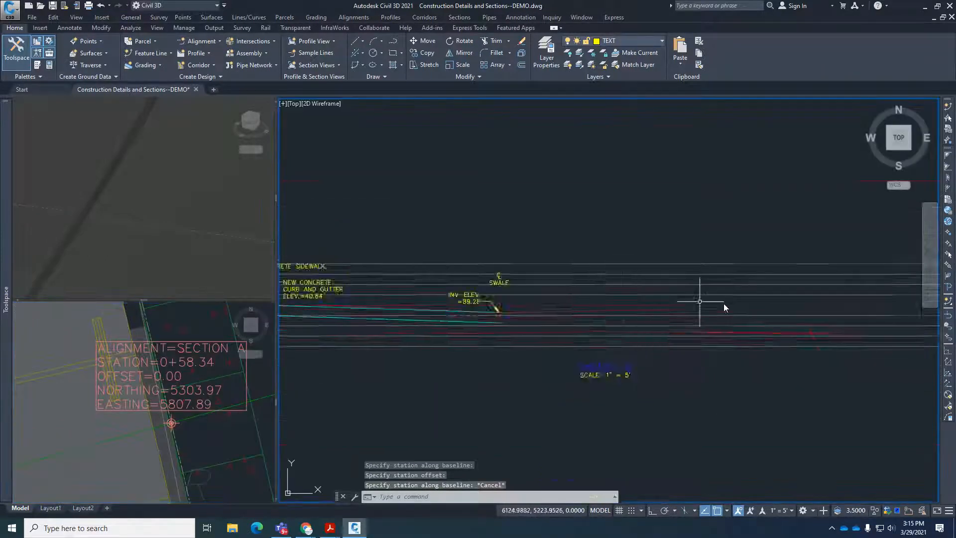
{"action": "scroll", "coordinate": [741, 318], "scroll_direction": "down", "scroll_amount": 2}
{"action": "left_click", "coordinate": [390, 17]}
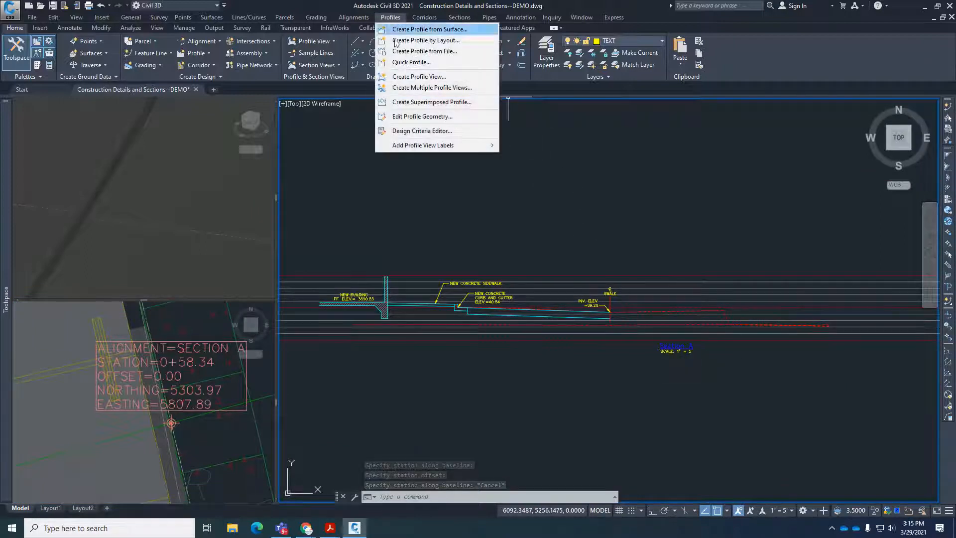
{"action": "mouse_move", "coordinate": [438, 145]}
{"action": "left_click", "coordinate": [544, 169]}
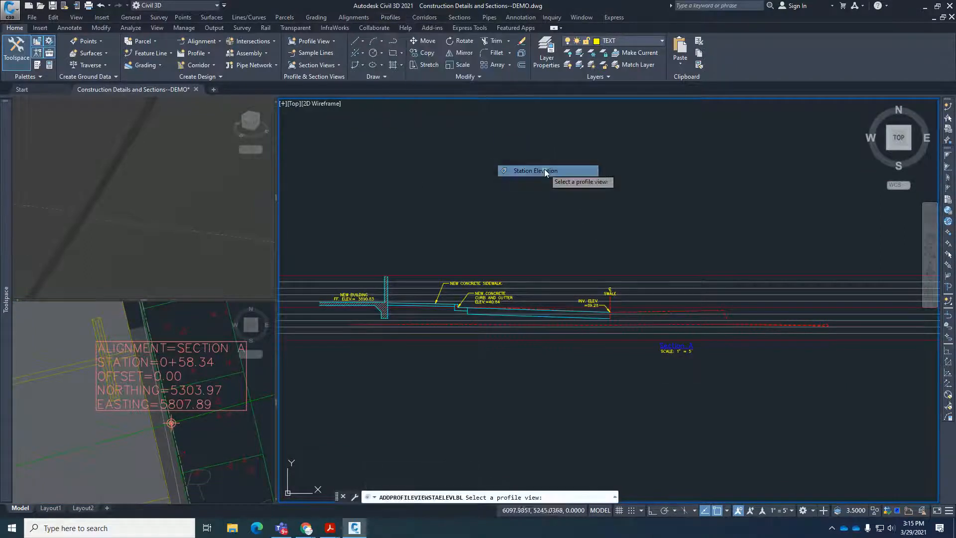
{"action": "scroll", "coordinate": [717, 304], "scroll_direction": "up", "scroll_amount": 3}
{"action": "left_click", "coordinate": [748, 340]}
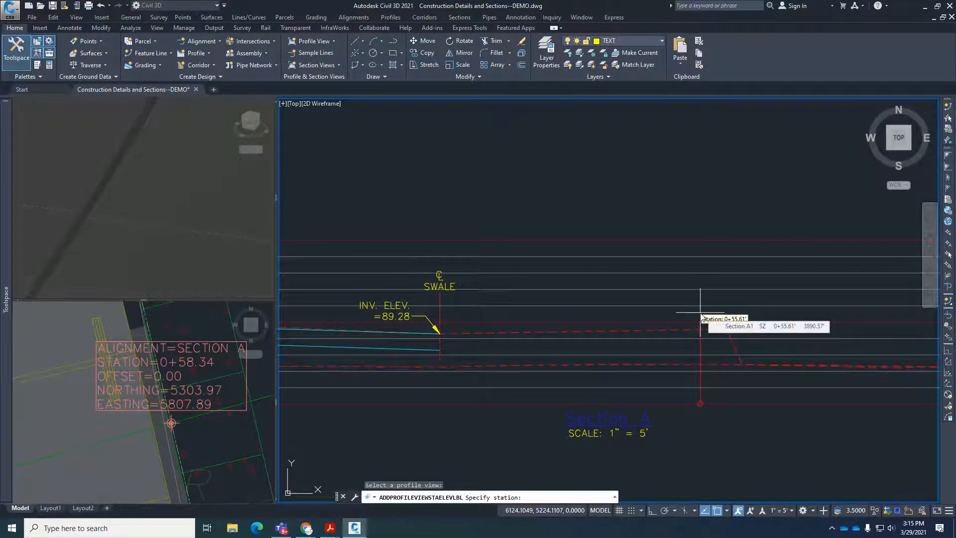
{"action": "type", "text": "0+58.3"}
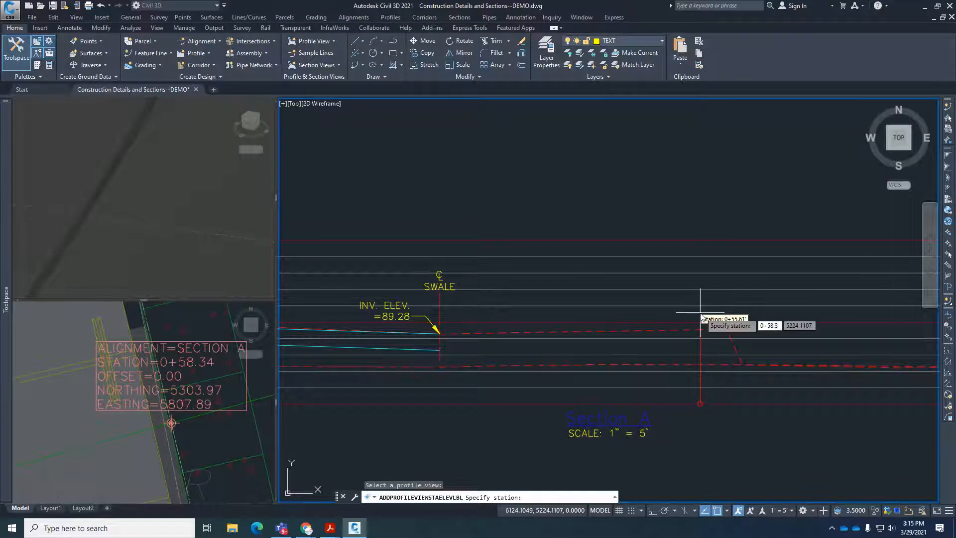
{"action": "type", "text": "4"}
{"action": "key", "text": "Return"}
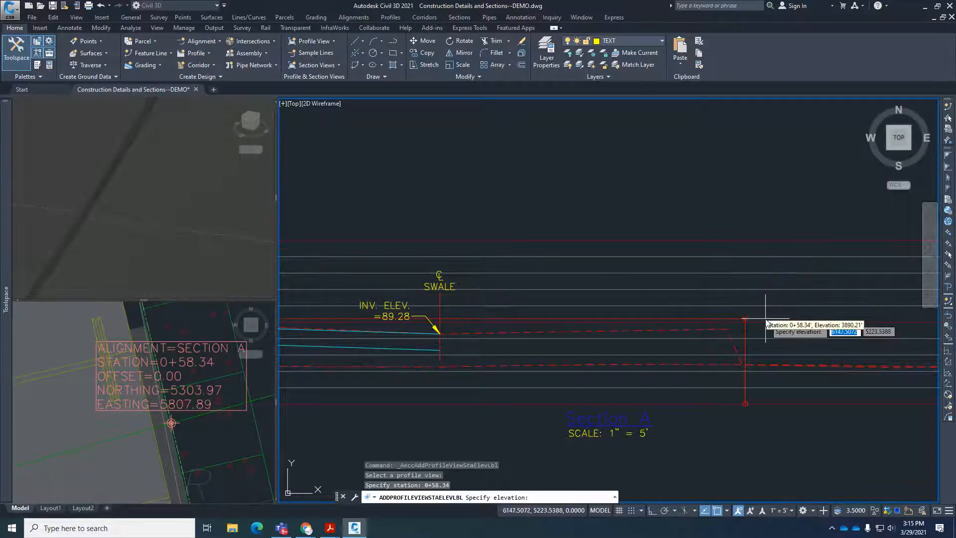
{"action": "scroll", "coordinate": [765, 317], "scroll_direction": "up", "scroll_amount": 3}
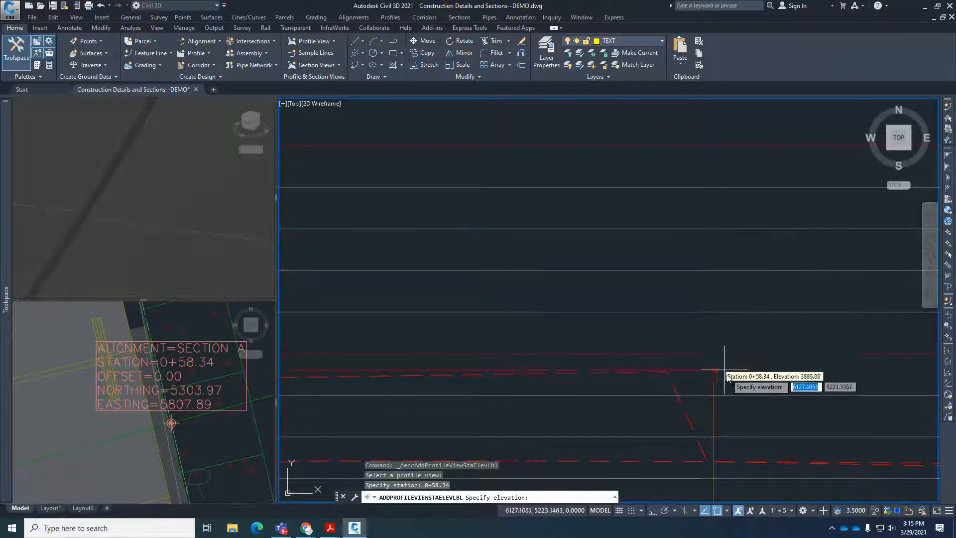
{"action": "left_click", "coordinate": [771, 293]}
{"action": "key", "text": "Escape"}
{"action": "key", "text": "Escape"}
{"action": "key", "text": "Escape"}
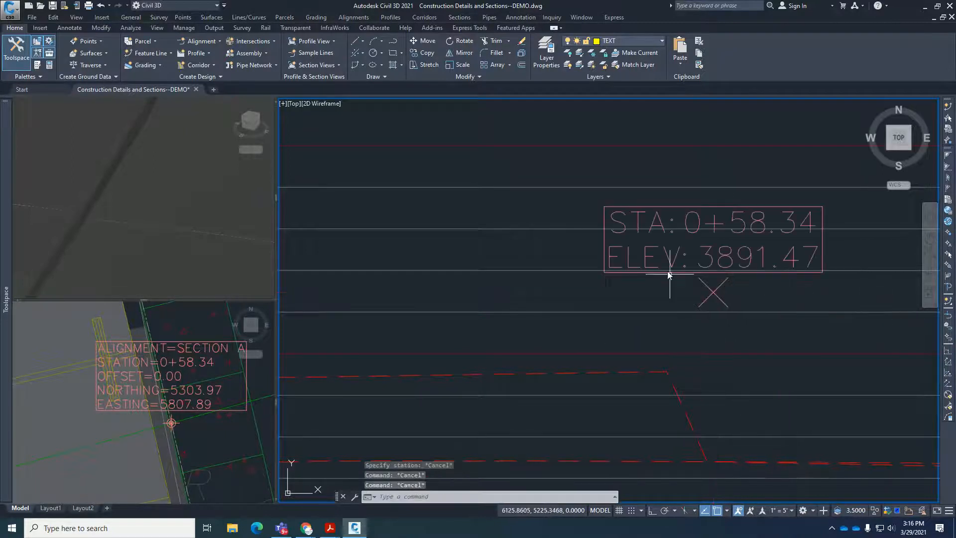
{"action": "scroll", "coordinate": [670, 274], "scroll_direction": "down", "scroll_amount": 3}
{"action": "scroll", "coordinate": [682, 277], "scroll_direction": "up", "scroll_amount": 3}
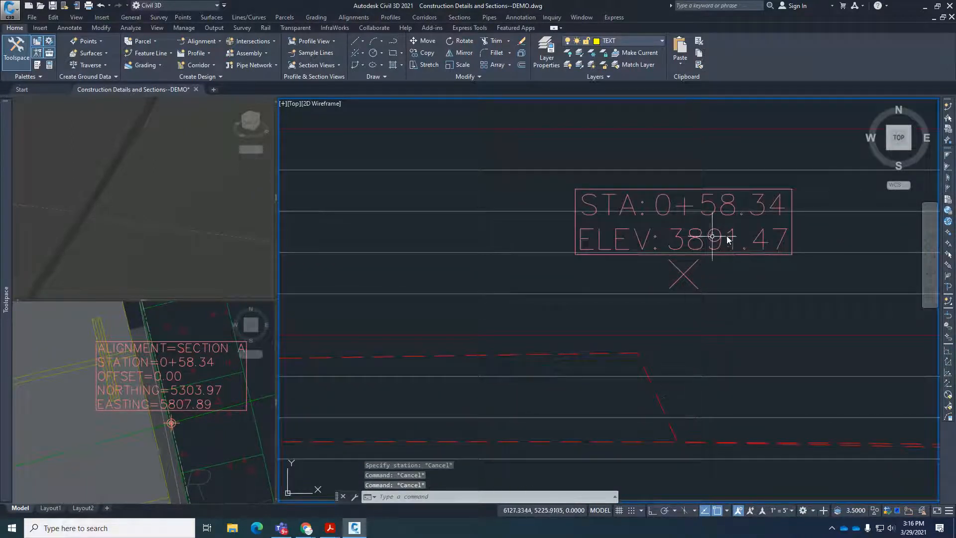
{"action": "scroll", "coordinate": [705, 262], "scroll_direction": "down", "scroll_amount": 2}
{"action": "key", "text": "Escape"}
{"action": "type", "text": "l"}
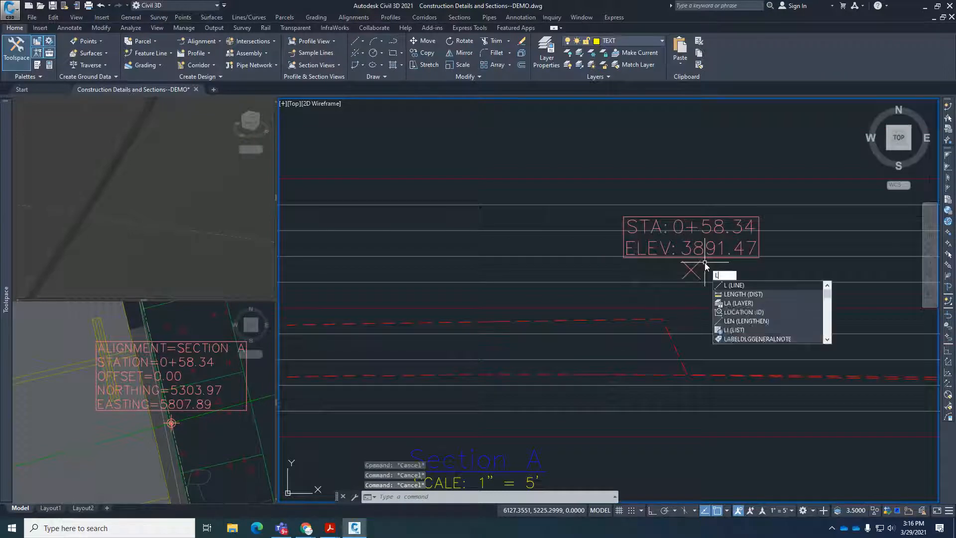
{"action": "key", "text": "Escape"}
Copy the R.O.W. line and label plus the Sunset Blvd. (75' R.O.W.) text and arrow from the existing section to Section A's 0+58.34 marker.
{"action": "scroll", "coordinate": [744, 383], "scroll_direction": "down", "scroll_amount": 6}
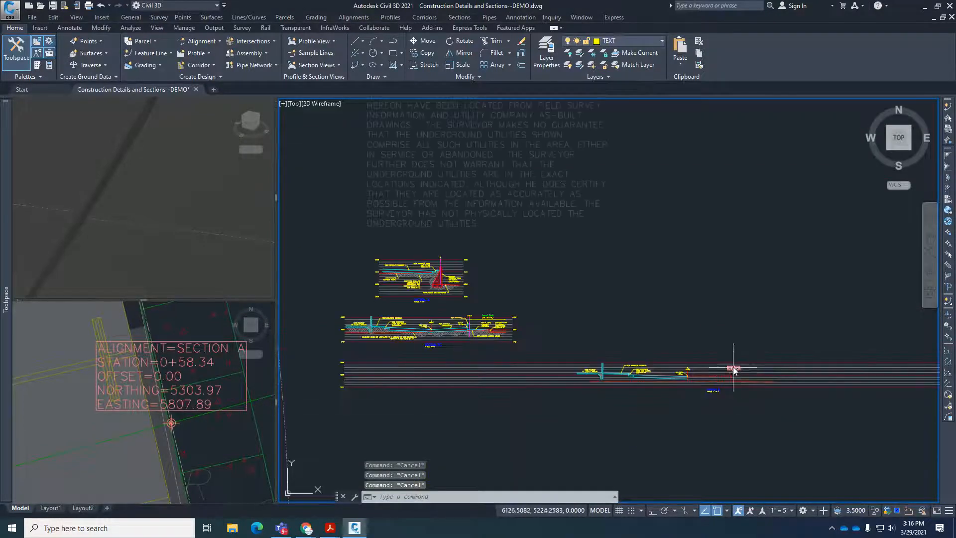
{"action": "scroll", "coordinate": [598, 351], "scroll_direction": "up", "scroll_amount": 8}
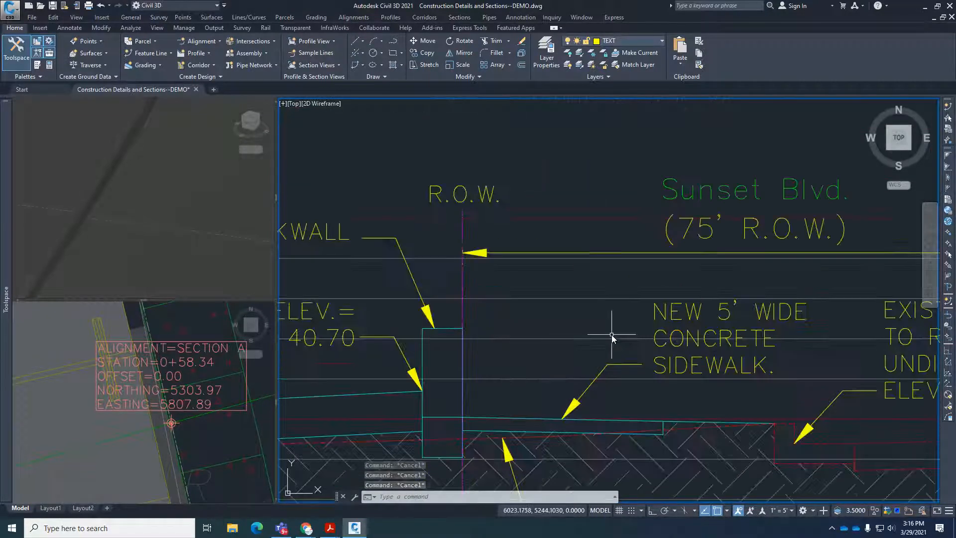
{"action": "type", "text": "co"}
{"action": "key", "text": "Return"}
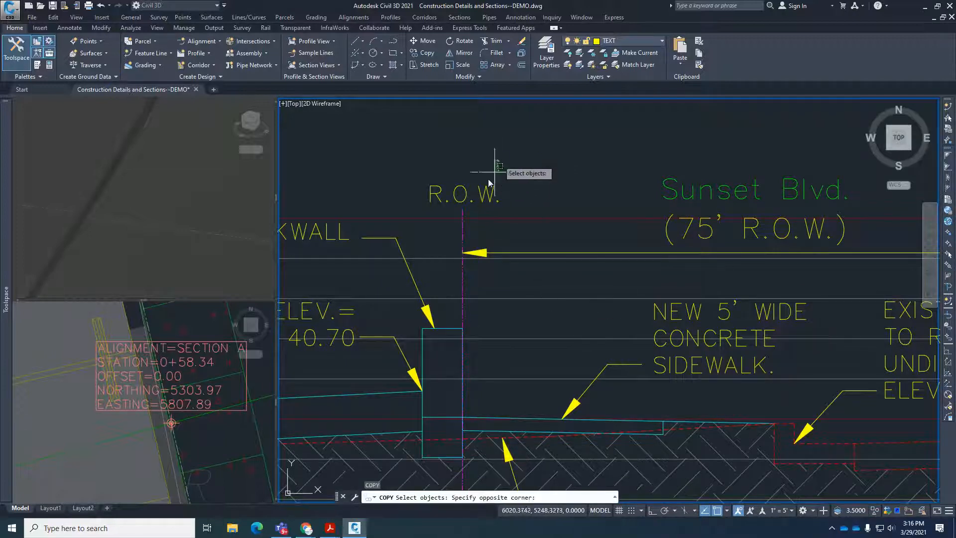
{"action": "left_click", "coordinate": [499, 160]}
{"action": "left_click", "coordinate": [444, 214]}
{"action": "left_click", "coordinate": [710, 254]}
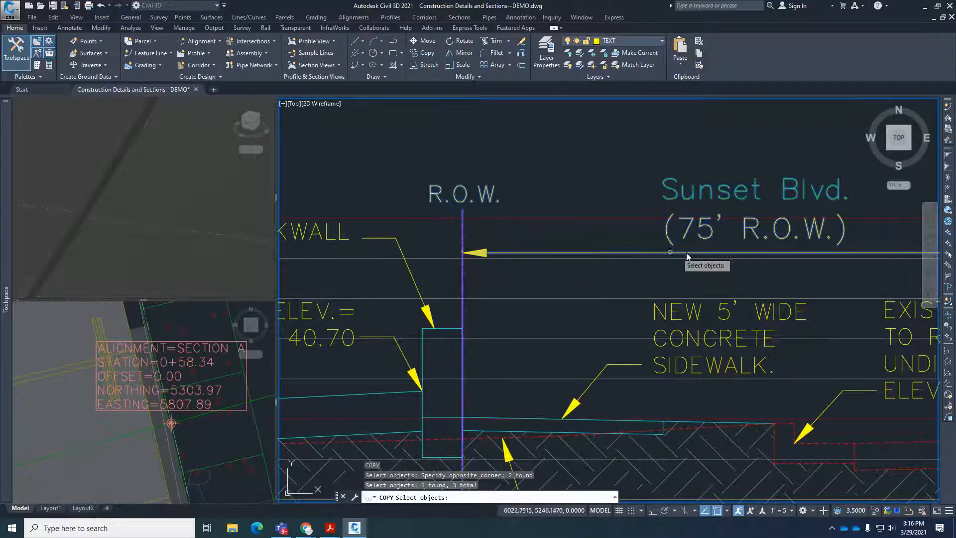
{"action": "scroll", "coordinate": [597, 282], "scroll_direction": "down", "scroll_amount": 2}
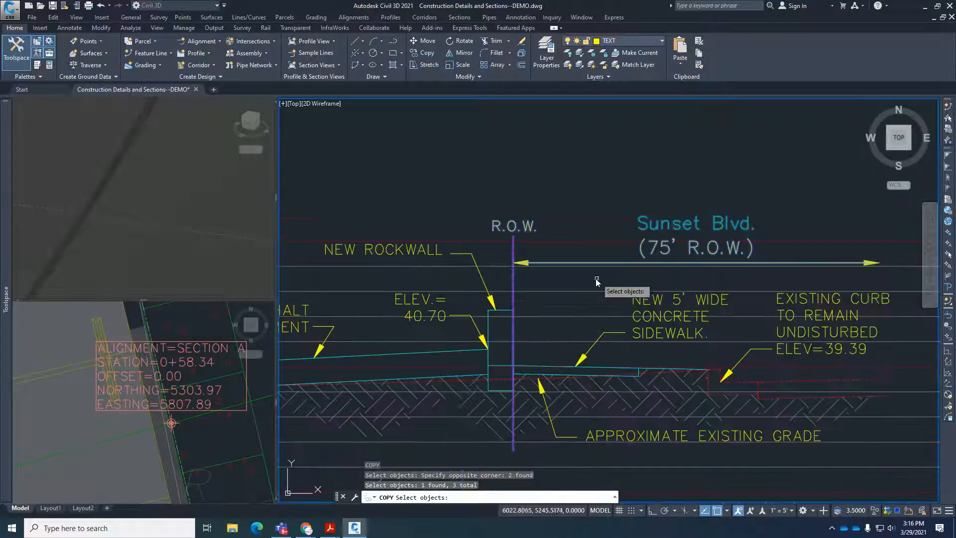
{"action": "key", "text": "Return"}
{"action": "scroll", "coordinate": [513, 303], "scroll_direction": "up", "scroll_amount": 2}
{"action": "left_click", "coordinate": [512, 310]}
{"action": "scroll", "coordinate": [514, 314], "scroll_direction": "down", "scroll_amount": 5}
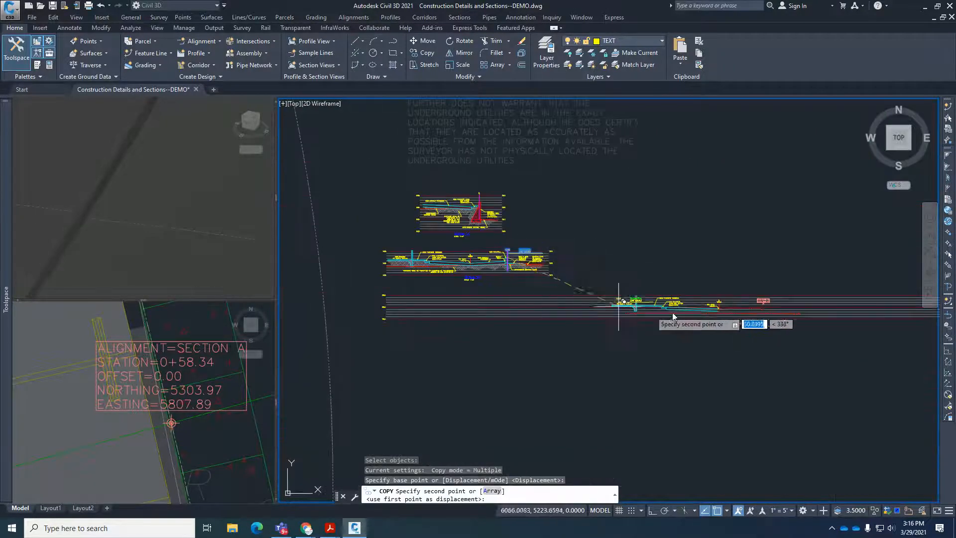
{"action": "scroll", "coordinate": [672, 312], "scroll_direction": "up", "scroll_amount": 10}
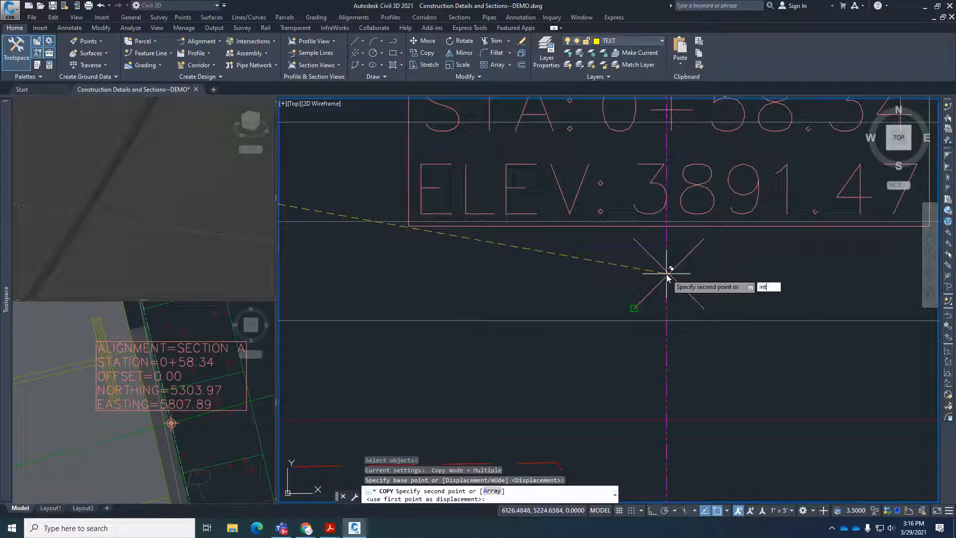
{"action": "key", "text": "Return"}
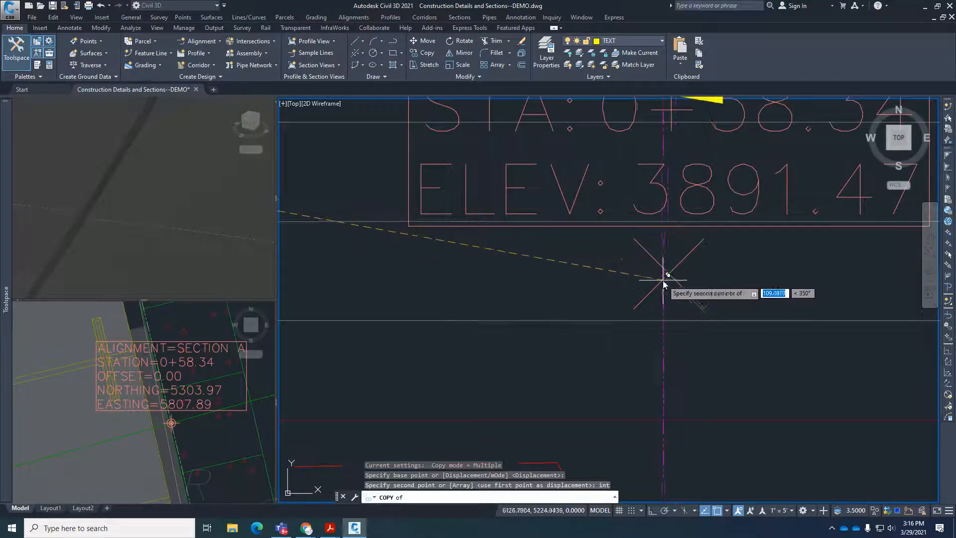
{"action": "left_click", "coordinate": [662, 279]}
{"action": "left_click", "coordinate": [673, 275]}
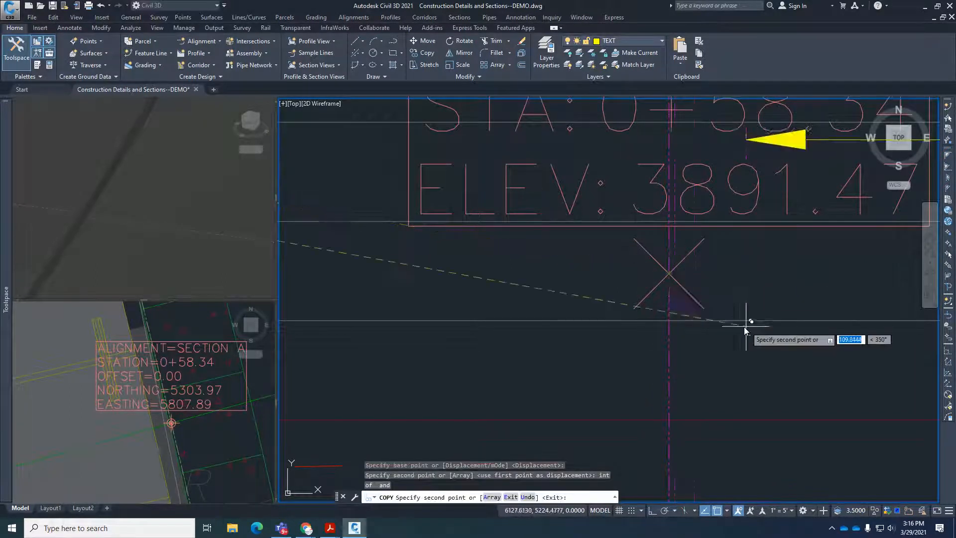
{"action": "scroll", "coordinate": [744, 326], "scroll_direction": "down", "scroll_amount": 5}
{"action": "key", "text": "Escape"}
{"action": "scroll", "coordinate": [650, 269], "scroll_direction": "down", "scroll_amount": 2}
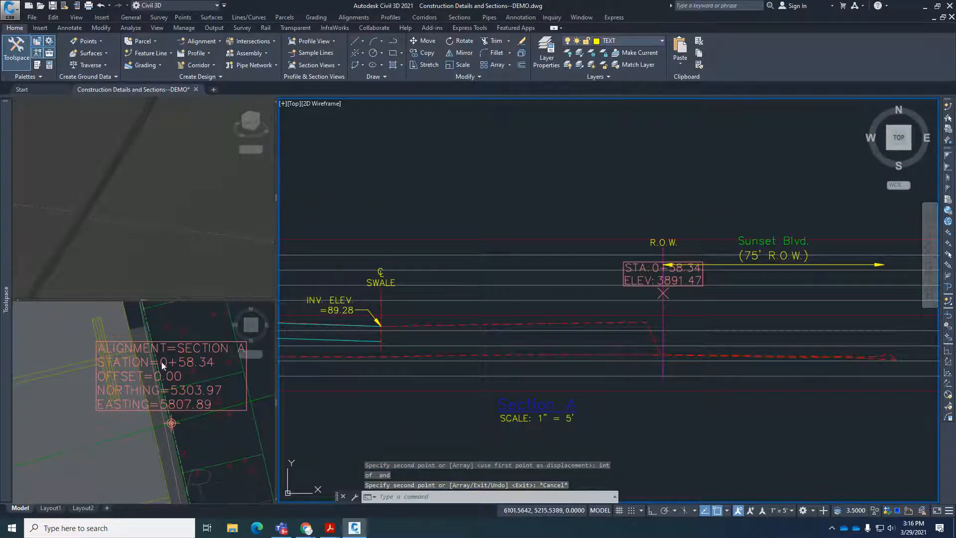
Erase the station elevation label at the copied R.O.W. line in Section A.
{"action": "key", "text": "Escape"}
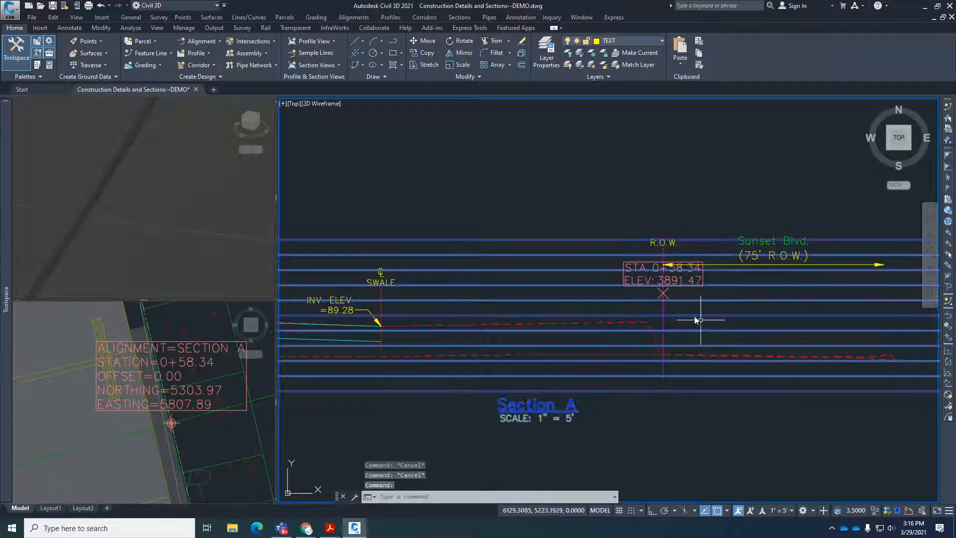
{"action": "left_click", "coordinate": [690, 280]}
{"action": "type", "text": "e"}
{"action": "key", "text": "Return"}
Change the street name in the copied right-of-way text at Section A from Sunset to McKinley.
{"action": "scroll", "coordinate": [816, 256], "scroll_direction": "up", "scroll_amount": 4}
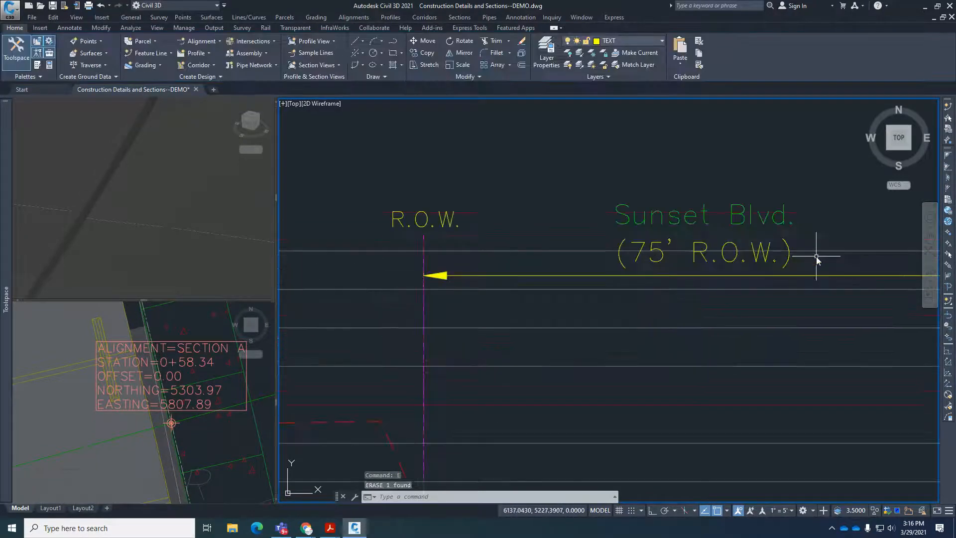
{"action": "type", "text": "ed"}
{"action": "key", "text": "Return"}
{"action": "left_click", "coordinate": [779, 224]}
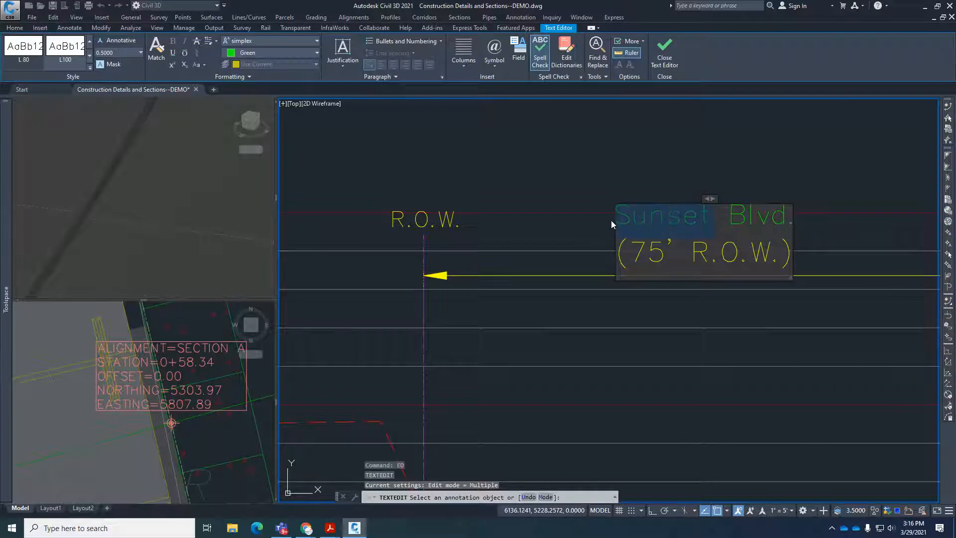
{"action": "type", "text": "McK"}
{"action": "type", "text": "inley"}
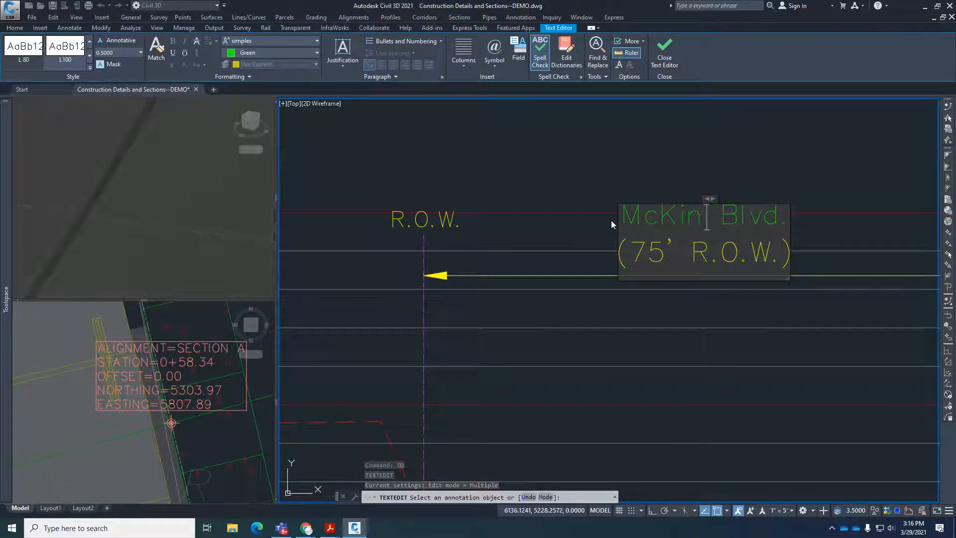
{"action": "left_click", "coordinate": [651, 252]}
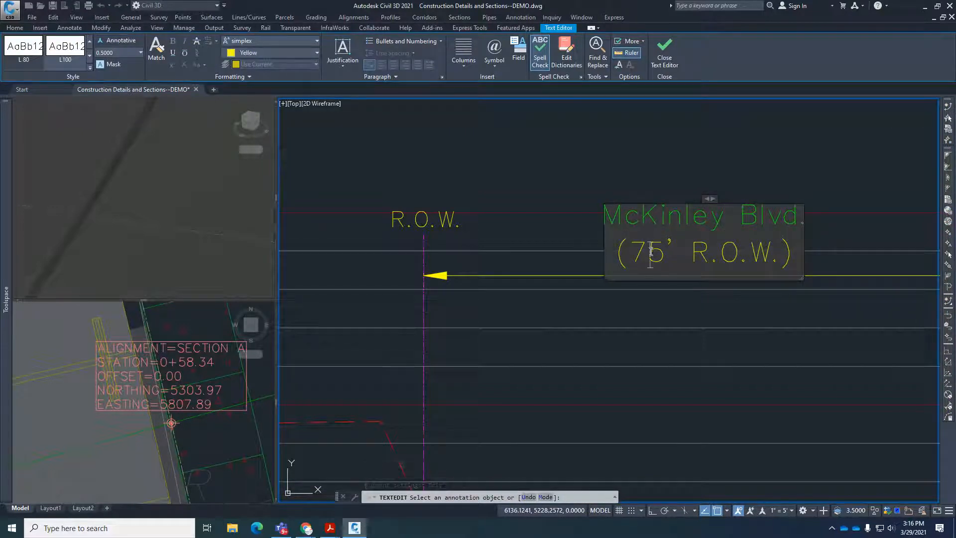
{"action": "left_click", "coordinate": [204, 367]}
Check the McKinley Blvd. right-of-way width in the plan and set the width in the Section A street label to 120'.
{"action": "scroll", "coordinate": [210, 386], "scroll_direction": "down", "scroll_amount": 6}
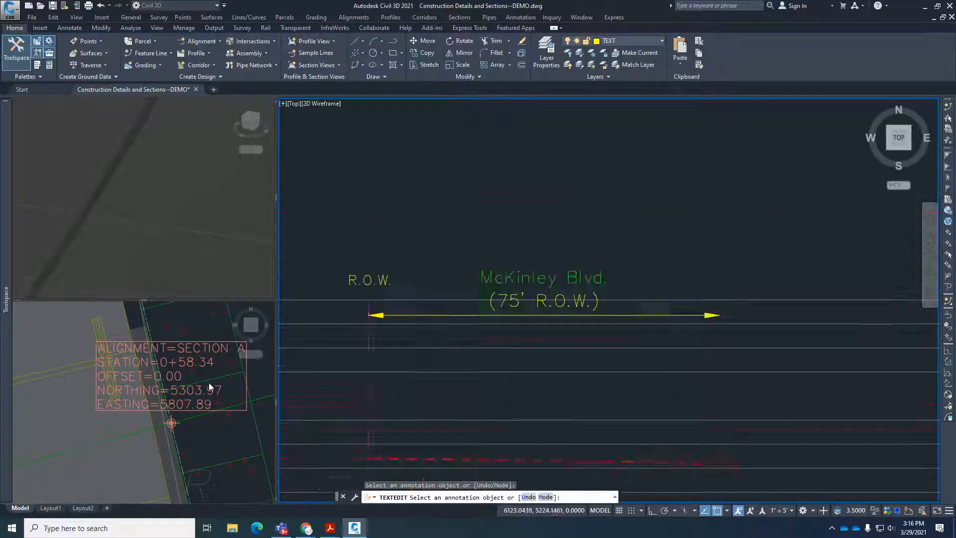
{"action": "scroll", "coordinate": [604, 301], "scroll_direction": "down", "scroll_amount": 8}
{"action": "scroll", "coordinate": [604, 300], "scroll_direction": "up", "scroll_amount": 5}
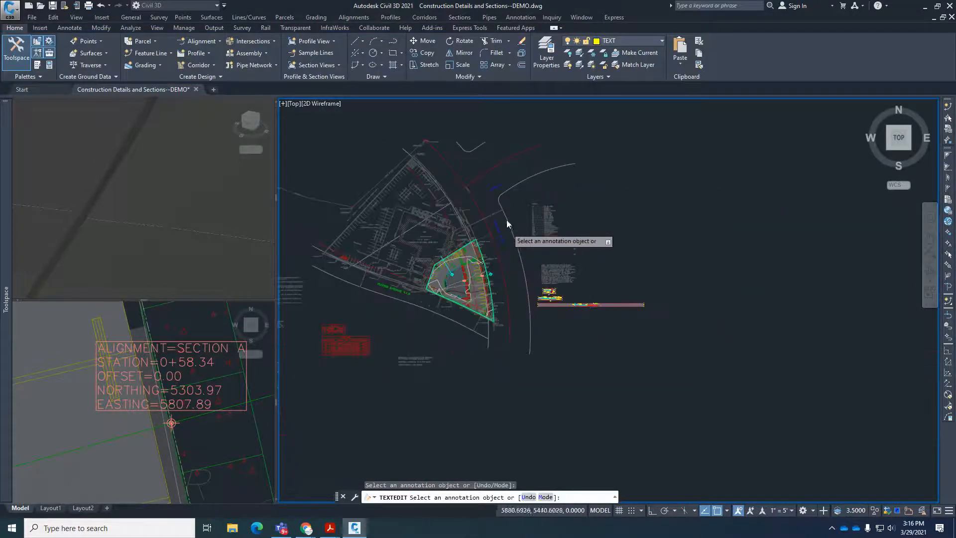
{"action": "scroll", "coordinate": [506, 220], "scroll_direction": "up", "scroll_amount": 6}
{"action": "scroll", "coordinate": [453, 238], "scroll_direction": "down", "scroll_amount": 4}
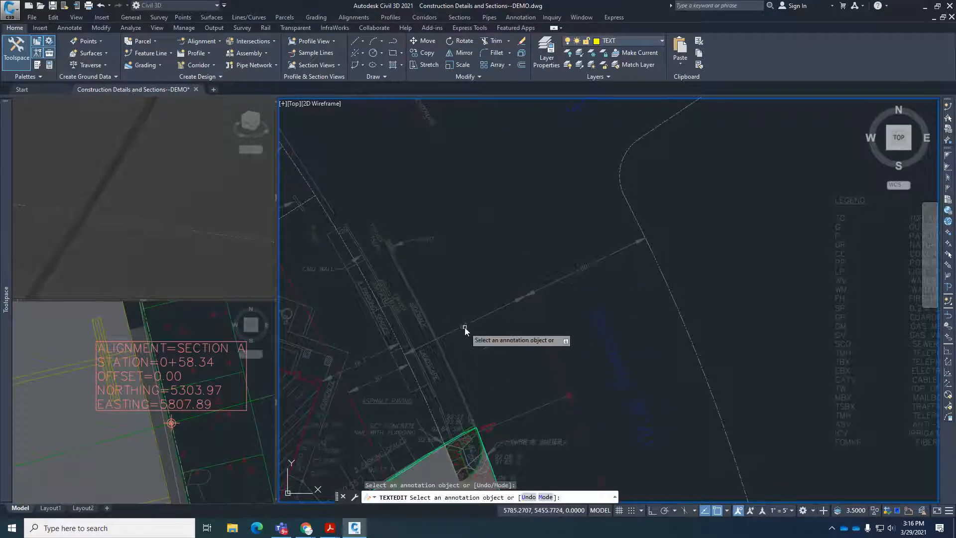
{"action": "scroll", "coordinate": [503, 218], "scroll_direction": "up", "scroll_amount": 4}
{"action": "scroll", "coordinate": [611, 309], "scroll_direction": "up", "scroll_amount": 8}
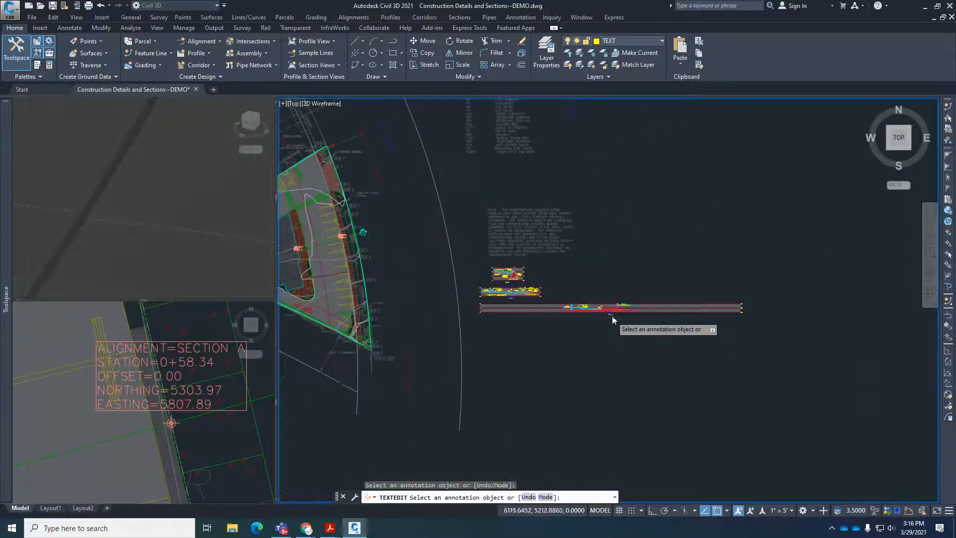
{"action": "scroll", "coordinate": [678, 288], "scroll_direction": "up", "scroll_amount": 4}
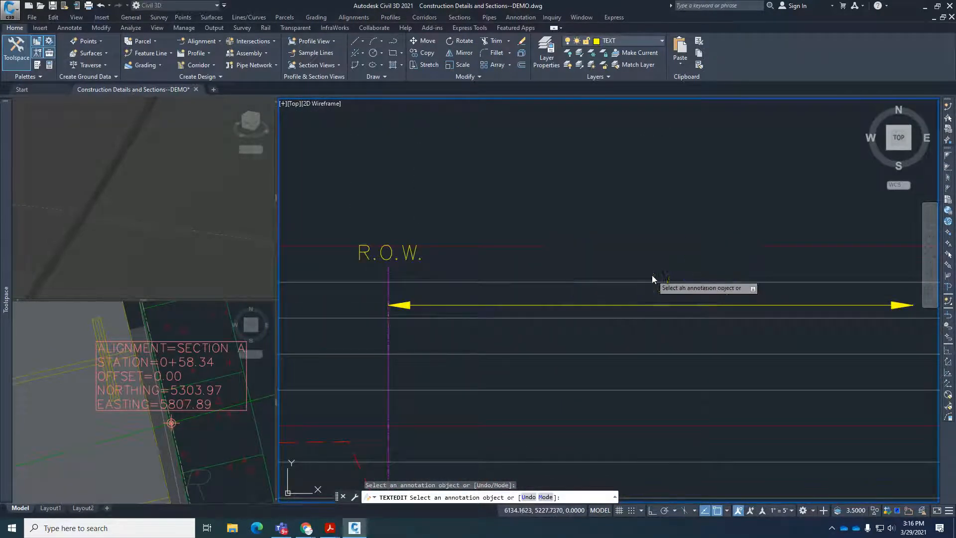
{"action": "left_click", "coordinate": [652, 275]}
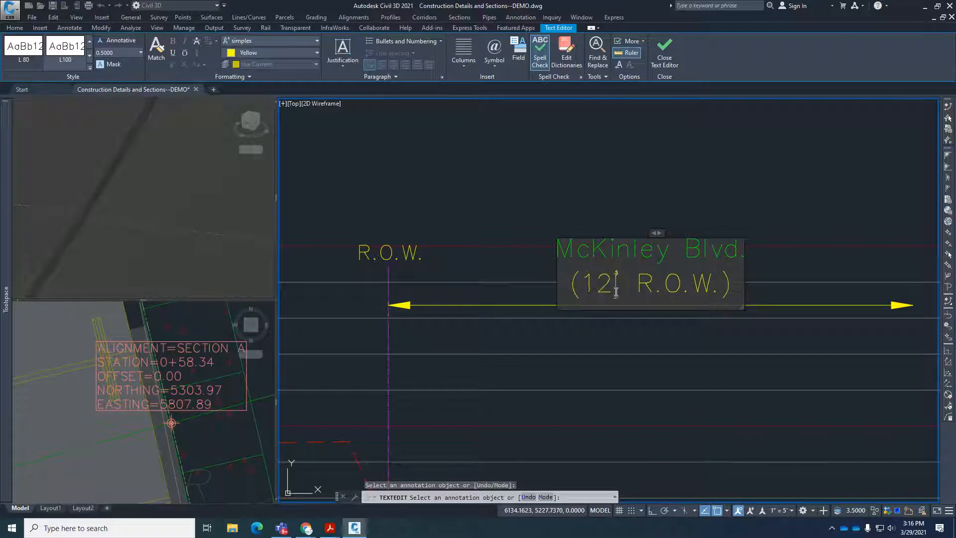
{"action": "left_click", "coordinate": [713, 205]}
{"action": "key", "text": "Return"}
{"action": "scroll", "coordinate": [637, 309], "scroll_direction": "down", "scroll_amount": 5}
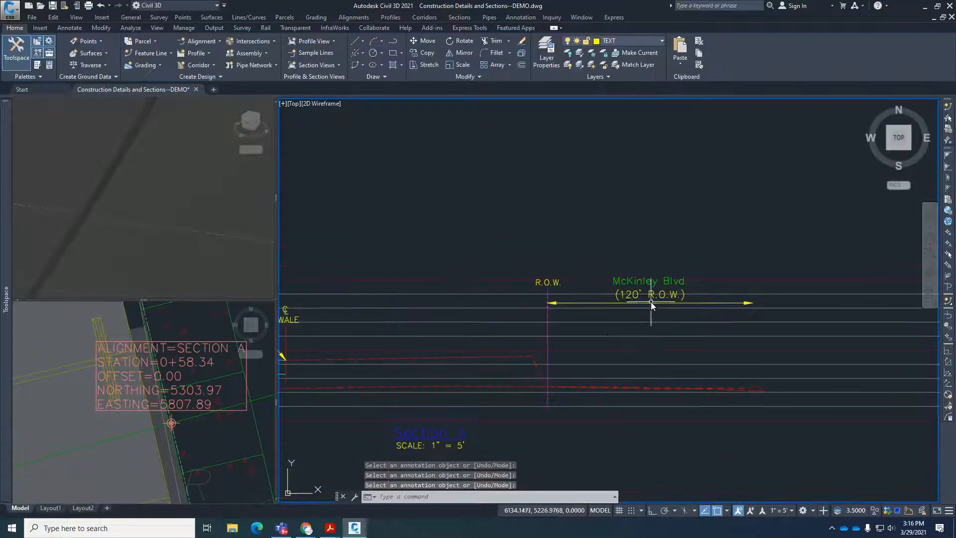
{"action": "scroll", "coordinate": [581, 404], "scroll_direction": "up", "scroll_amount": 4}
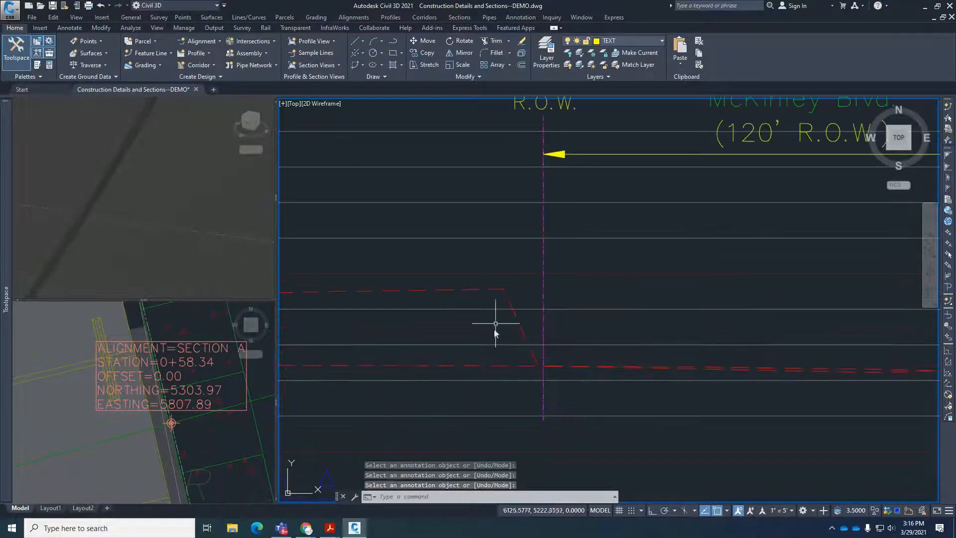
{"action": "left_click", "coordinate": [188, 440]}
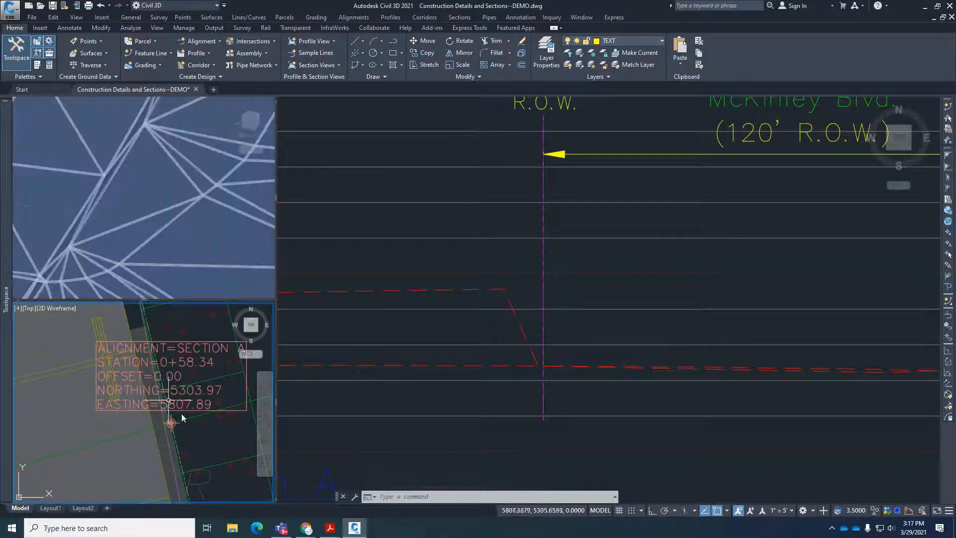
{"action": "left_click", "coordinate": [712, 432]}
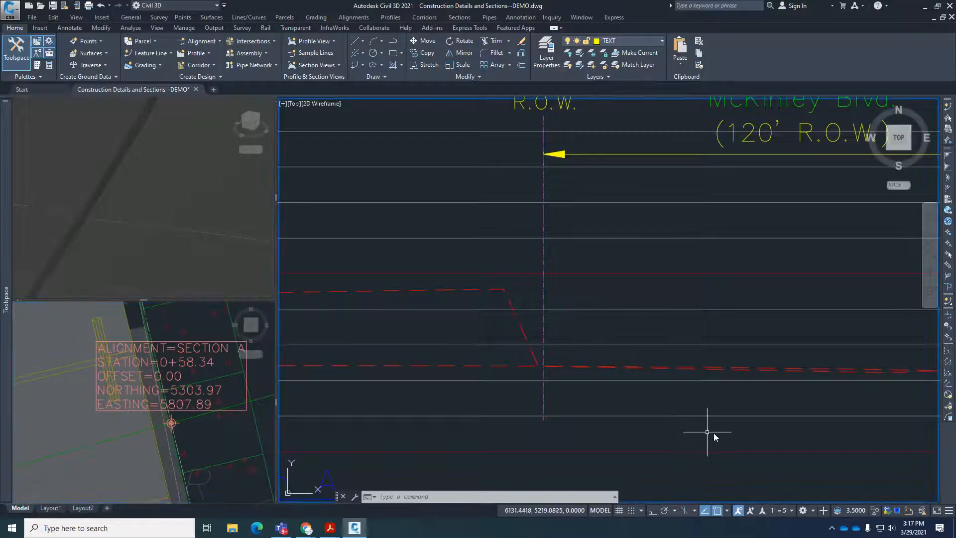
{"action": "scroll", "coordinate": [717, 433], "scroll_direction": "down", "scroll_amount": 8}
{"action": "scroll", "coordinate": [482, 388], "scroll_direction": "up", "scroll_amount": 10}
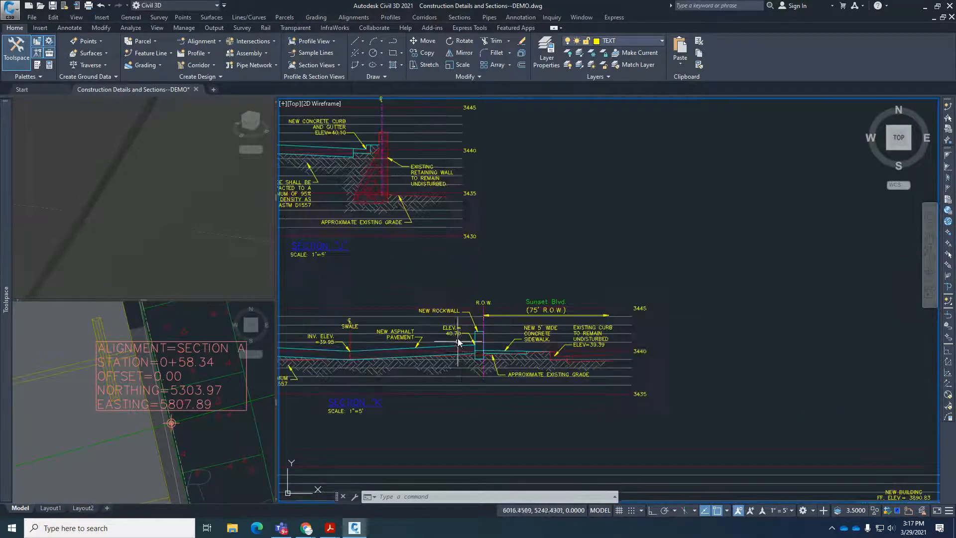
{"action": "key", "text": "Escape"}
{"action": "key", "text": "Escape"}
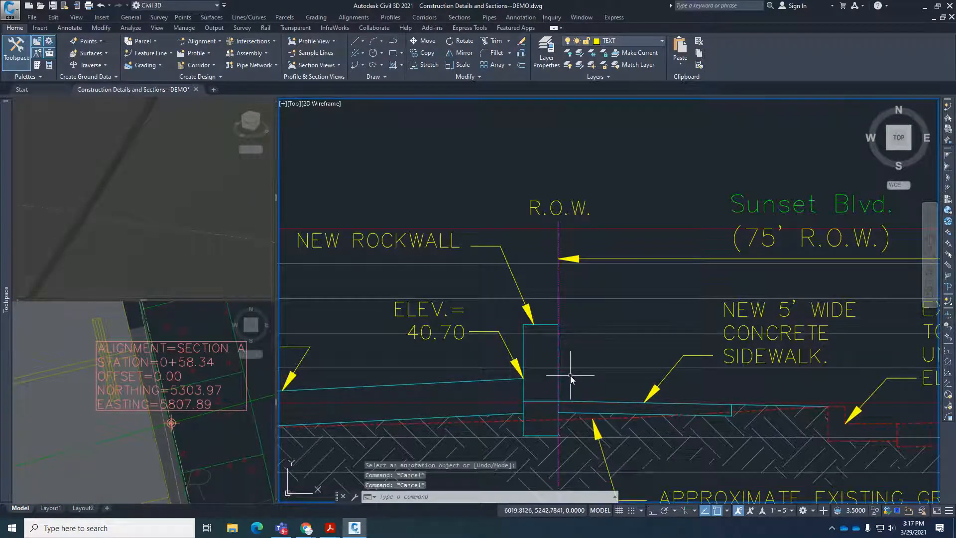
{"action": "type", "text": "co"}
{"action": "key", "text": "Return"}
{"action": "left_click", "coordinate": [514, 314]}
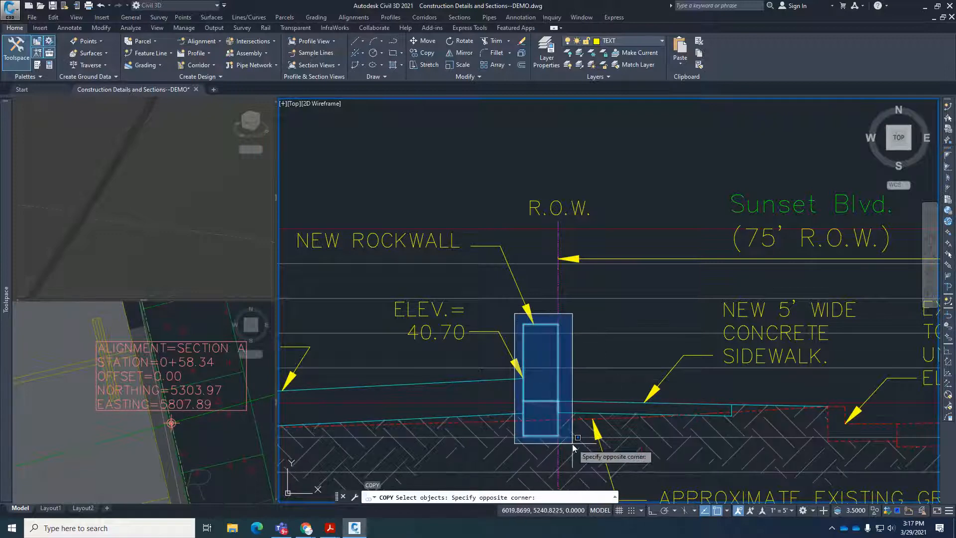
{"action": "left_click", "coordinate": [573, 444]}
{"action": "left_click", "coordinate": [516, 282]}
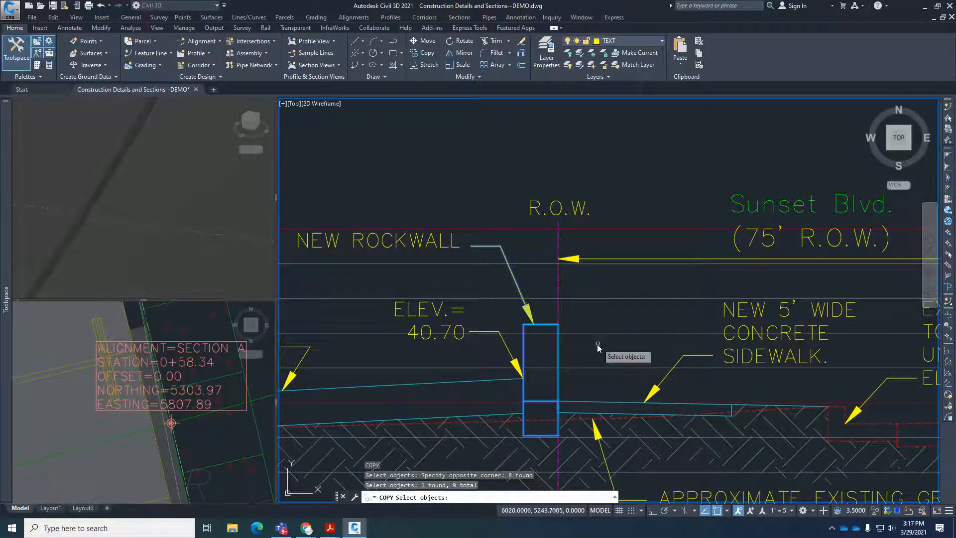
{"action": "key", "text": "Return"}
{"action": "scroll", "coordinate": [525, 406], "scroll_direction": "up", "scroll_amount": 6}
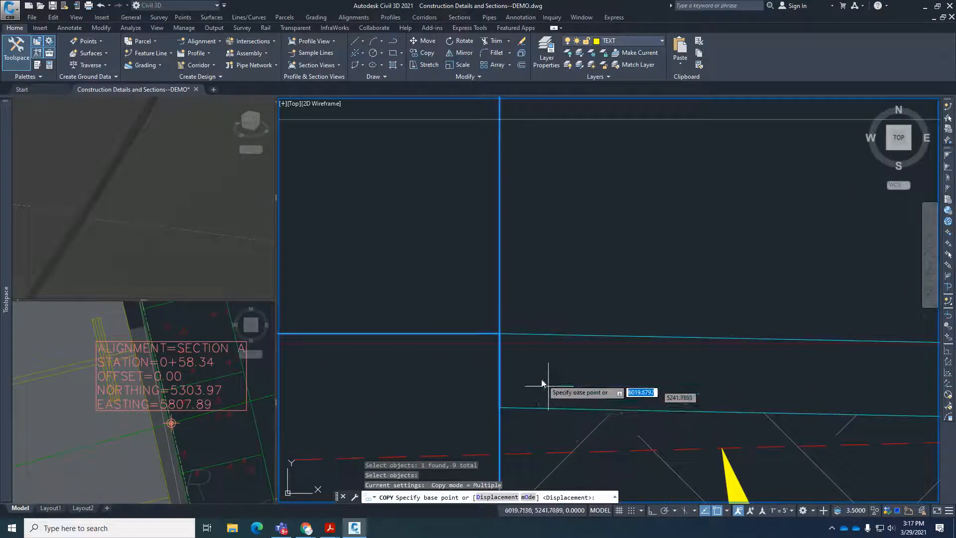
{"action": "left_click", "coordinate": [500, 333]}
{"action": "scroll", "coordinate": [496, 348], "scroll_direction": "down", "scroll_amount": 6}
{"action": "scroll", "coordinate": [494, 356], "scroll_direction": "up", "scroll_amount": 6}
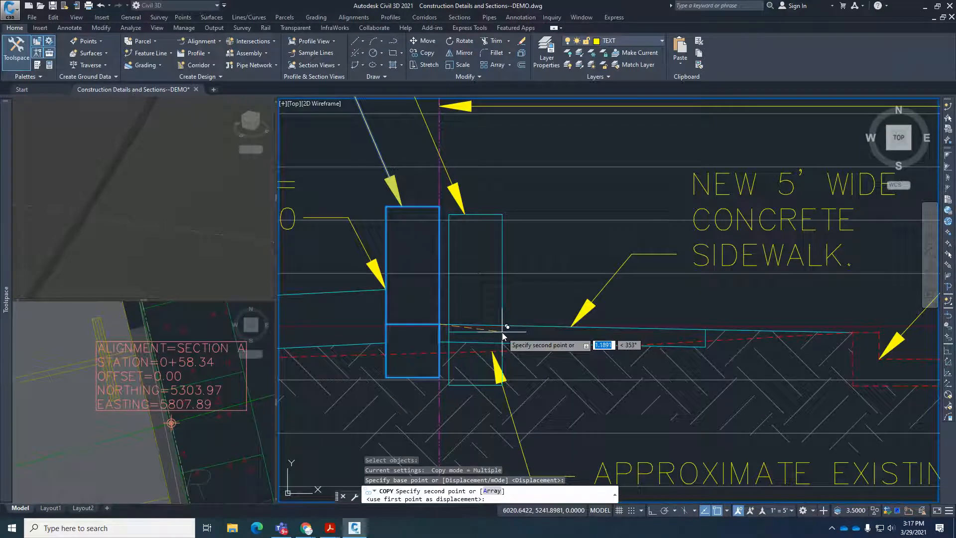
{"action": "scroll", "coordinate": [496, 361], "scroll_direction": "down", "scroll_amount": 8}
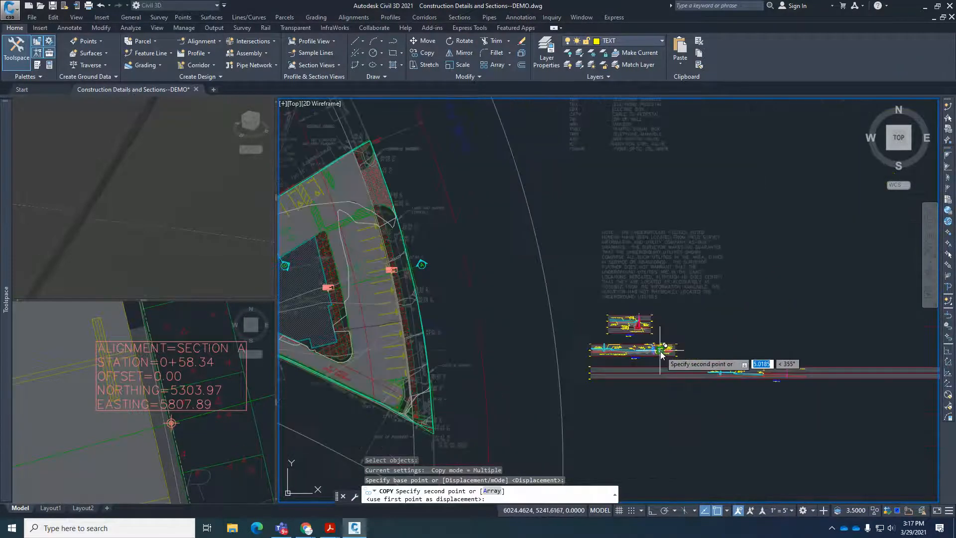
{"action": "scroll", "coordinate": [428, 318], "scroll_direction": "up", "scroll_amount": 6}
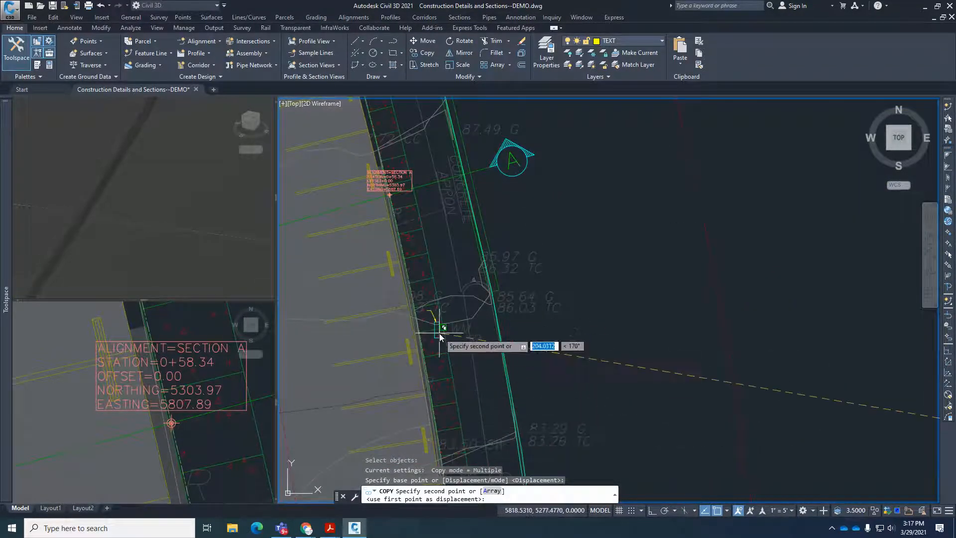
{"action": "scroll", "coordinate": [495, 299], "scroll_direction": "down", "scroll_amount": 3}
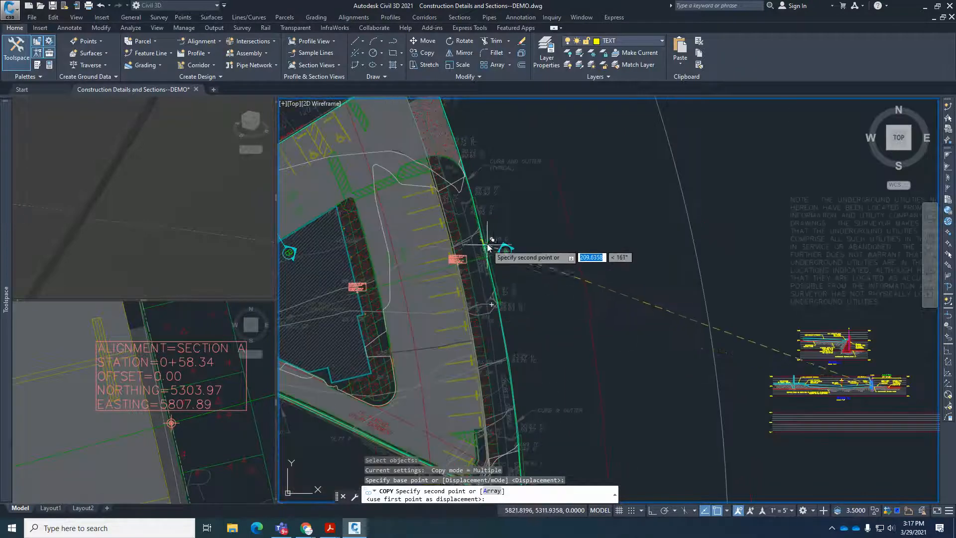
{"action": "scroll", "coordinate": [488, 246], "scroll_direction": "up", "scroll_amount": 6}
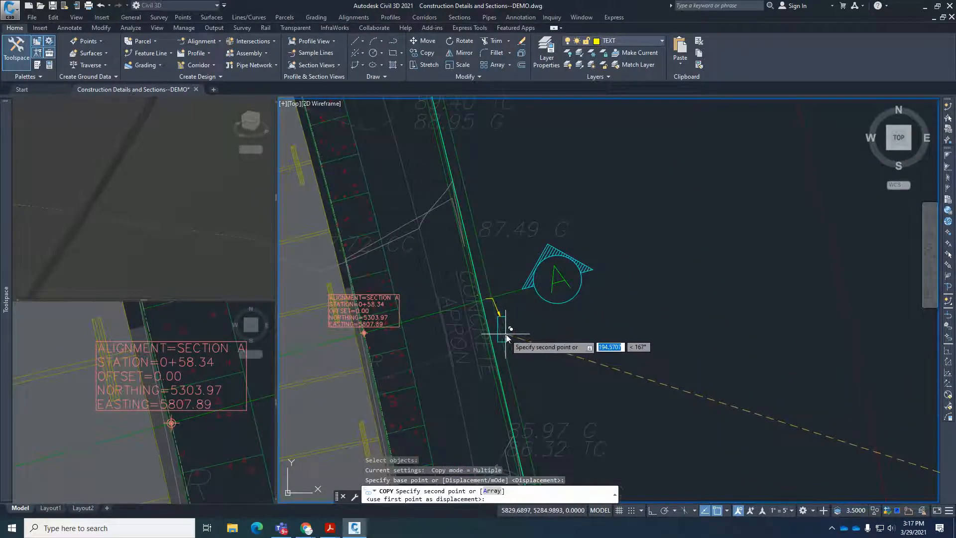
{"action": "scroll", "coordinate": [506, 339], "scroll_direction": "down", "scroll_amount": 4}
{"action": "scroll", "coordinate": [512, 322], "scroll_direction": "up", "scroll_amount": 4}
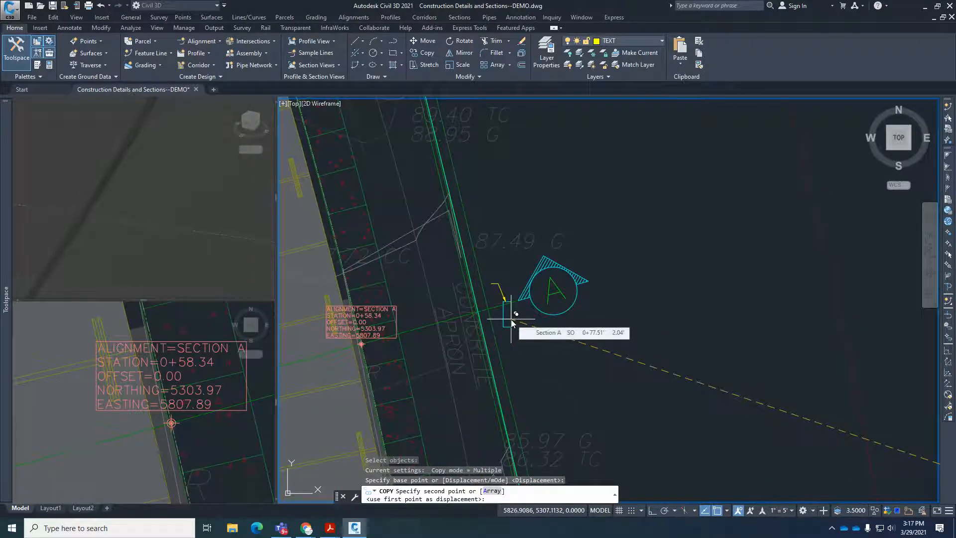
{"action": "key", "text": "Escape"}
Compare the existing section's sidewalk and curb with Section A's existing-grade profile and the concrete apron where the alignment crosses it in plan.
{"action": "scroll", "coordinate": [478, 315], "scroll_direction": "up", "scroll_amount": 5}
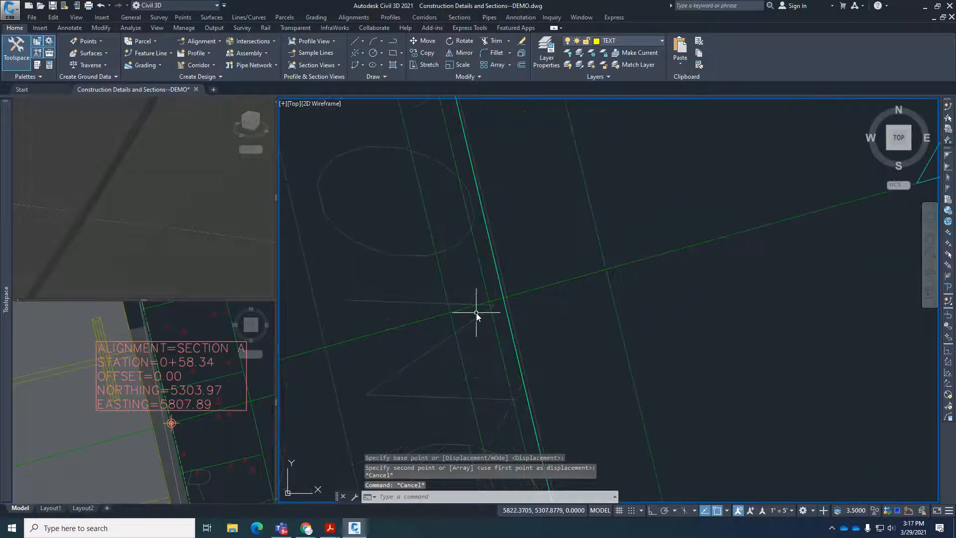
{"action": "scroll", "coordinate": [478, 313], "scroll_direction": "down", "scroll_amount": 8}
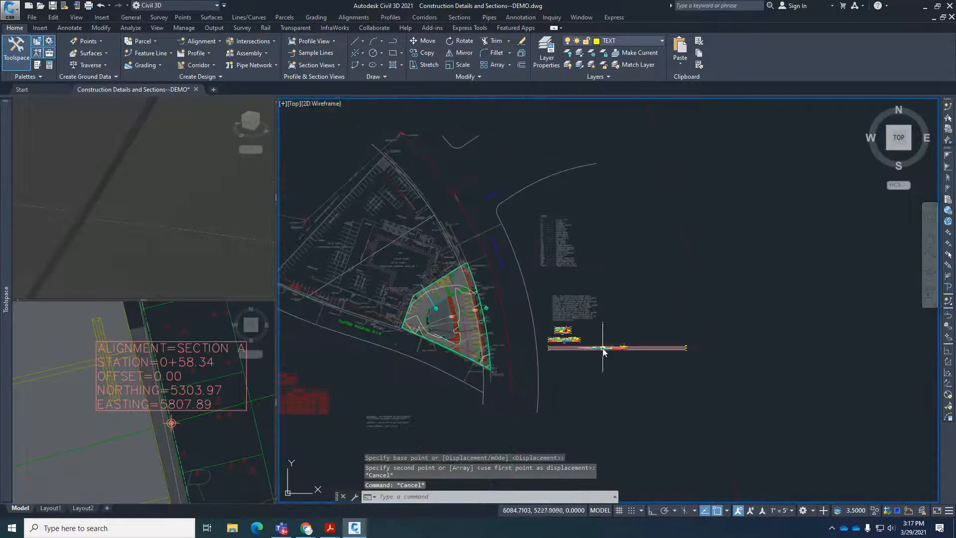
{"action": "scroll", "coordinate": [604, 352], "scroll_direction": "up", "scroll_amount": 5}
{"action": "scroll", "coordinate": [383, 299], "scroll_direction": "up", "scroll_amount": 4}
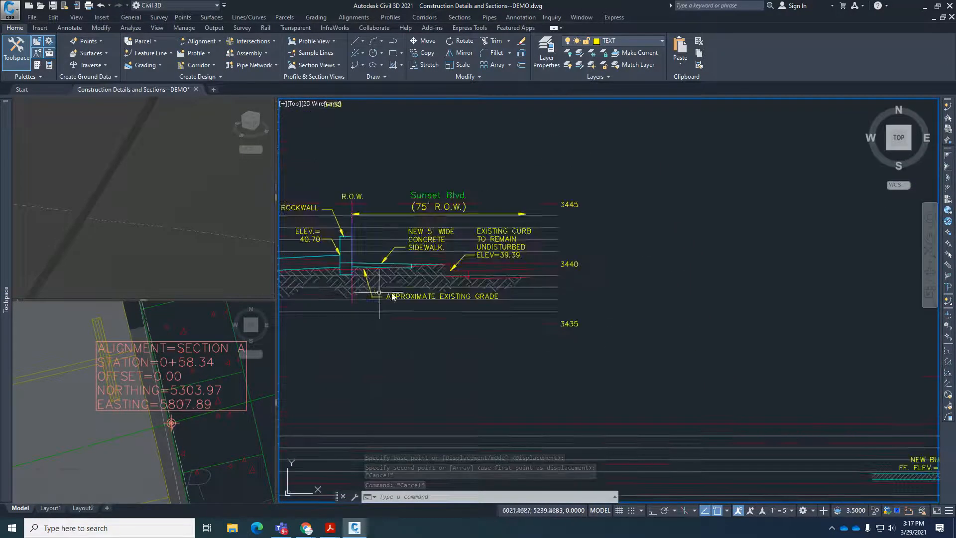
{"action": "scroll", "coordinate": [446, 273], "scroll_direction": "up", "scroll_amount": 5}
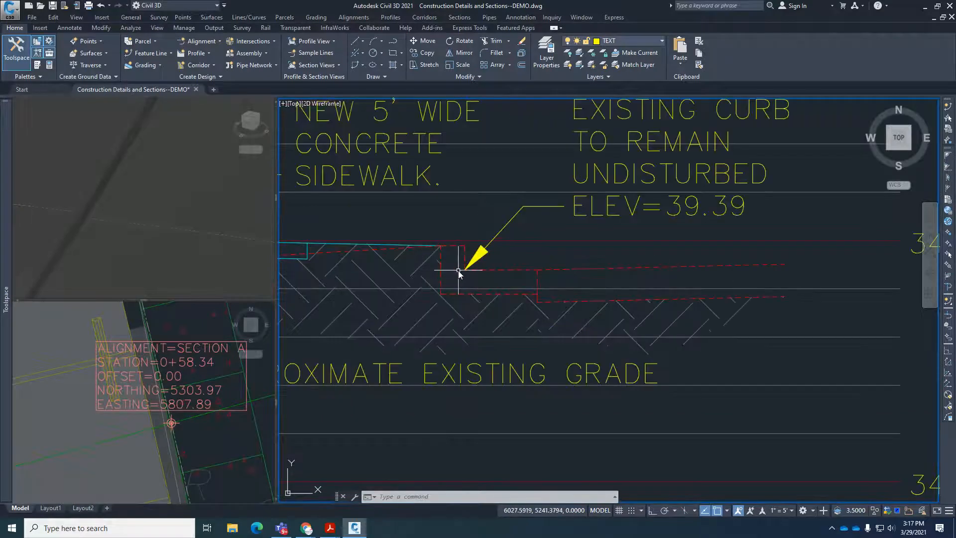
{"action": "scroll", "coordinate": [458, 270], "scroll_direction": "down", "scroll_amount": 10}
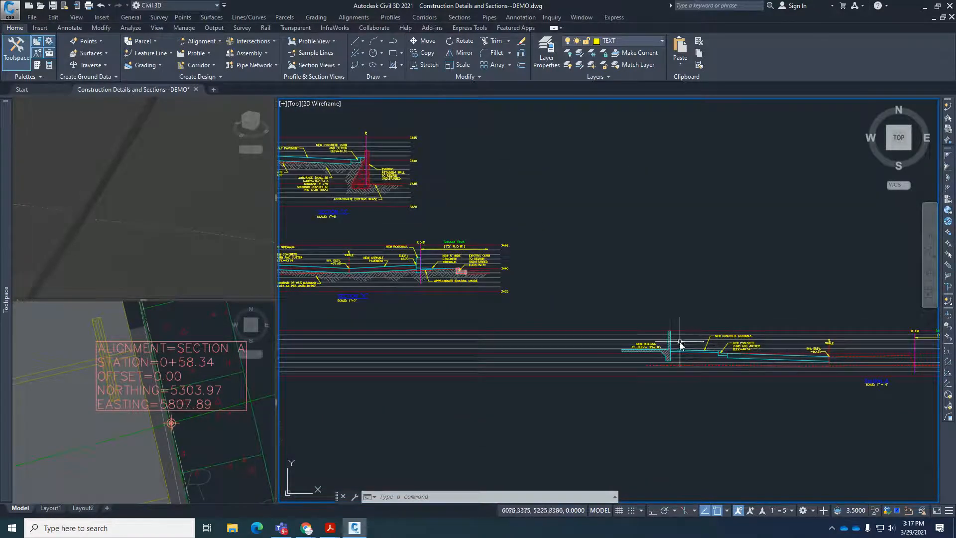
{"action": "scroll", "coordinate": [679, 338], "scroll_direction": "down", "scroll_amount": 4}
{"action": "scroll", "coordinate": [780, 350], "scroll_direction": "up", "scroll_amount": 8}
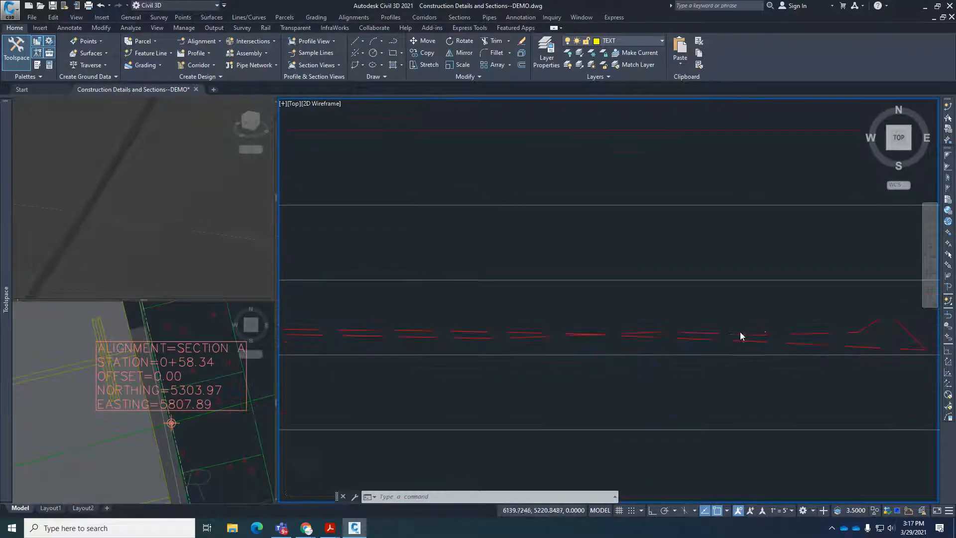
{"action": "middle_click_drag", "start_coordinate": [740, 333], "coordinate": [574, 317]}
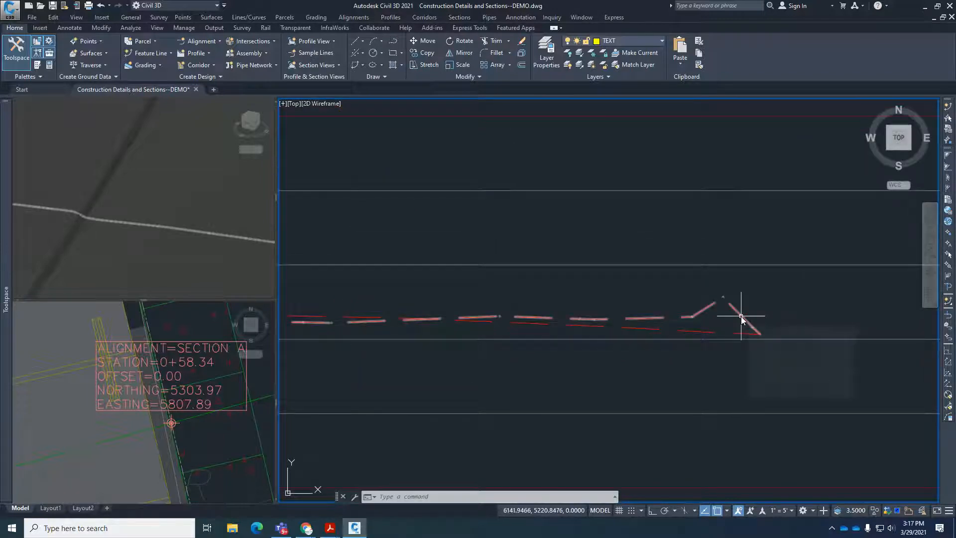
{"action": "scroll", "coordinate": [771, 346], "scroll_direction": "down", "scroll_amount": 10}
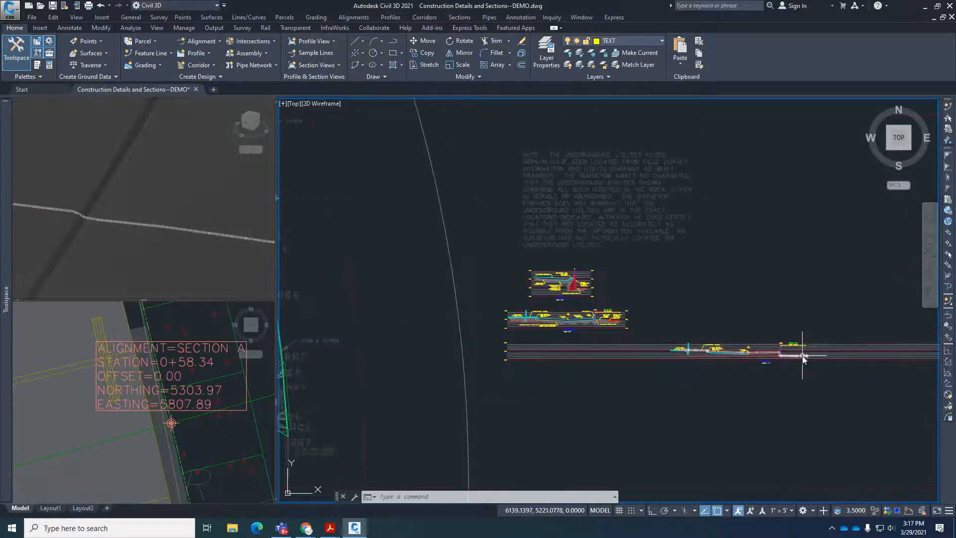
{"action": "scroll", "coordinate": [765, 360], "scroll_direction": "down", "scroll_amount": 3}
{"action": "scroll", "coordinate": [565, 298], "scroll_direction": "up", "scroll_amount": 12}
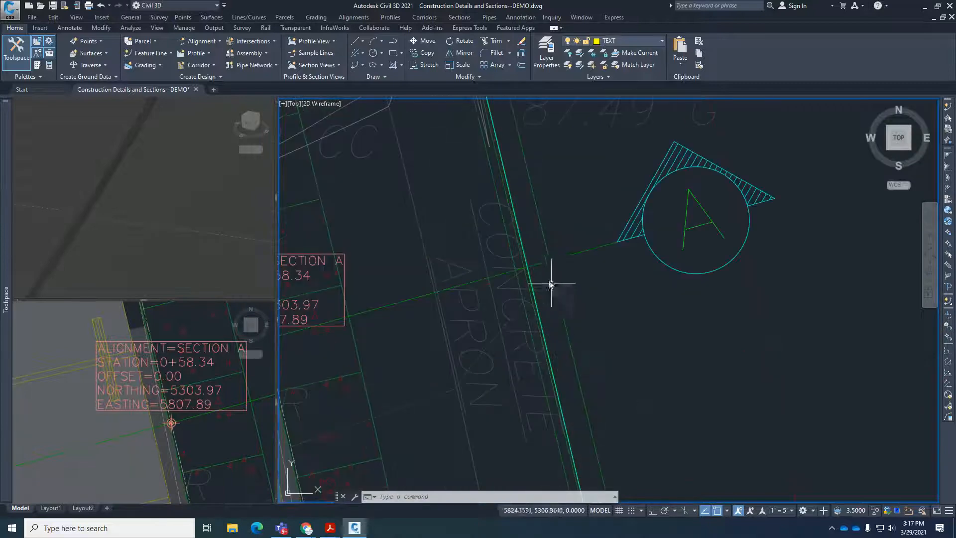
{"action": "scroll", "coordinate": [525, 267], "scroll_direction": "down", "scroll_amount": 12}
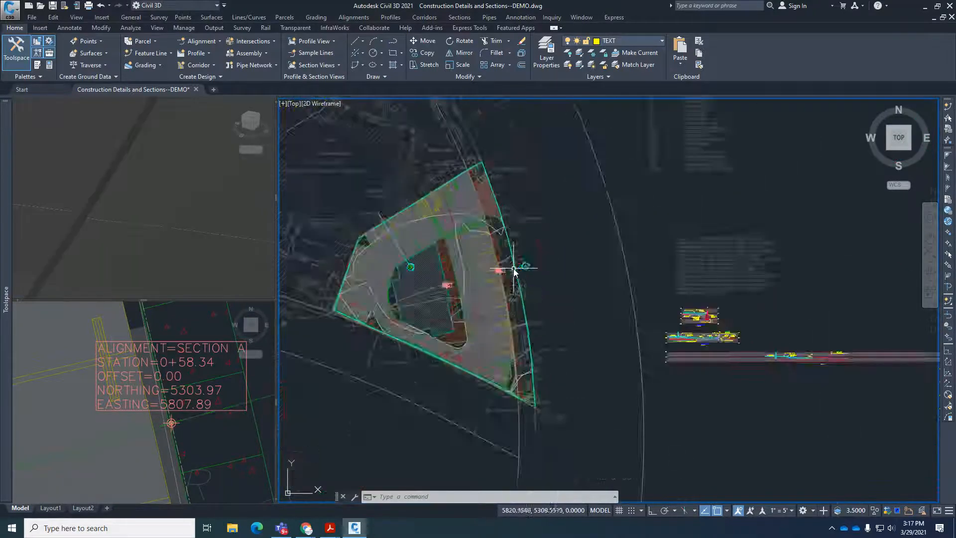
Compare the Section A profile view with the existing Sunset Blvd. section at the R.O.W. line and along its unused length.
{"action": "scroll", "coordinate": [715, 328], "scroll_direction": "up", "scroll_amount": 3}
{"action": "scroll", "coordinate": [716, 326], "scroll_direction": "up", "scroll_amount": 10}
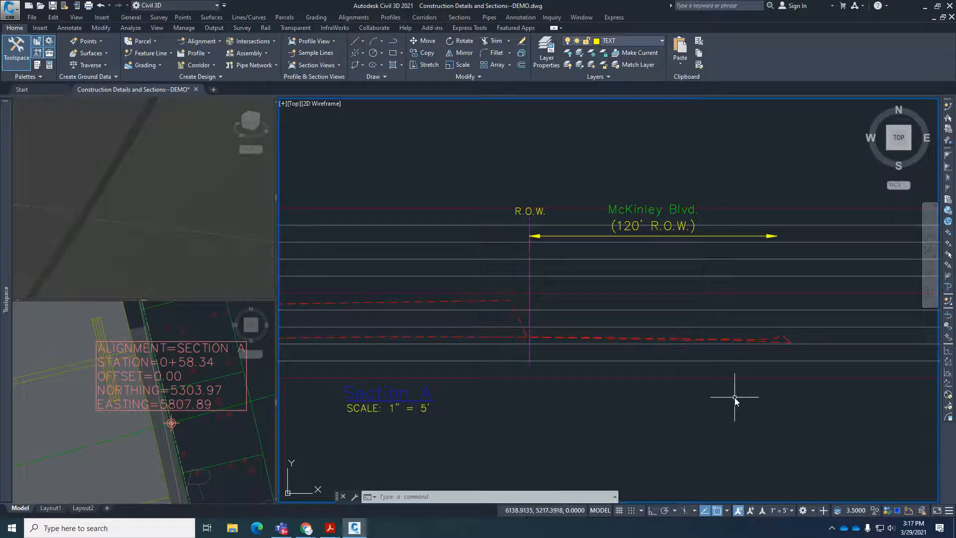
{"action": "scroll", "coordinate": [734, 397], "scroll_direction": "down", "scroll_amount": 8}
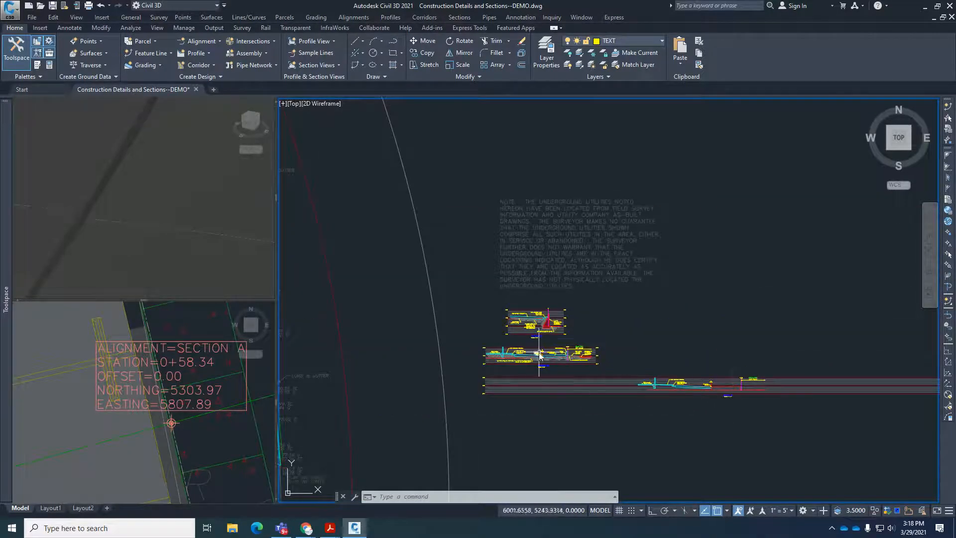
{"action": "scroll", "coordinate": [539, 354], "scroll_direction": "up", "scroll_amount": 10}
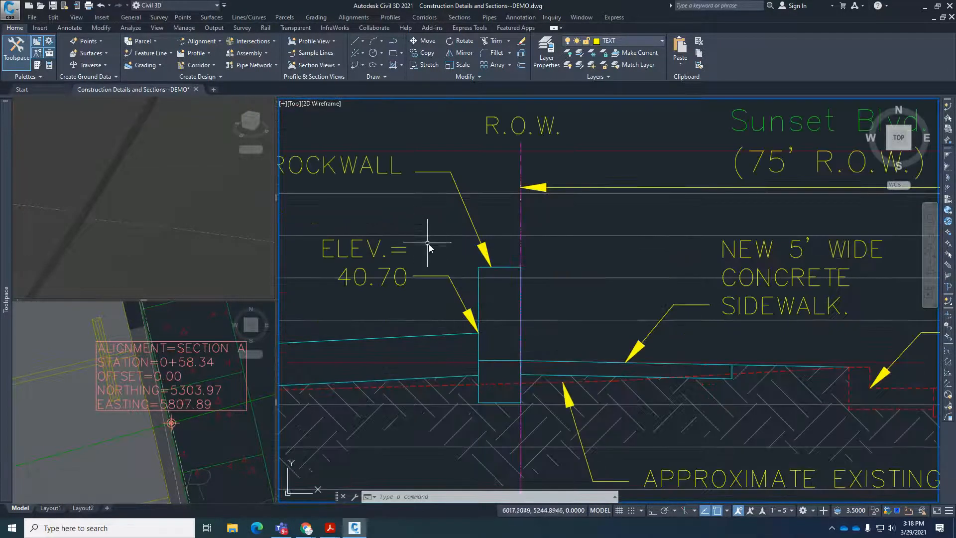
{"action": "scroll", "coordinate": [428, 247], "scroll_direction": "down", "scroll_amount": 10}
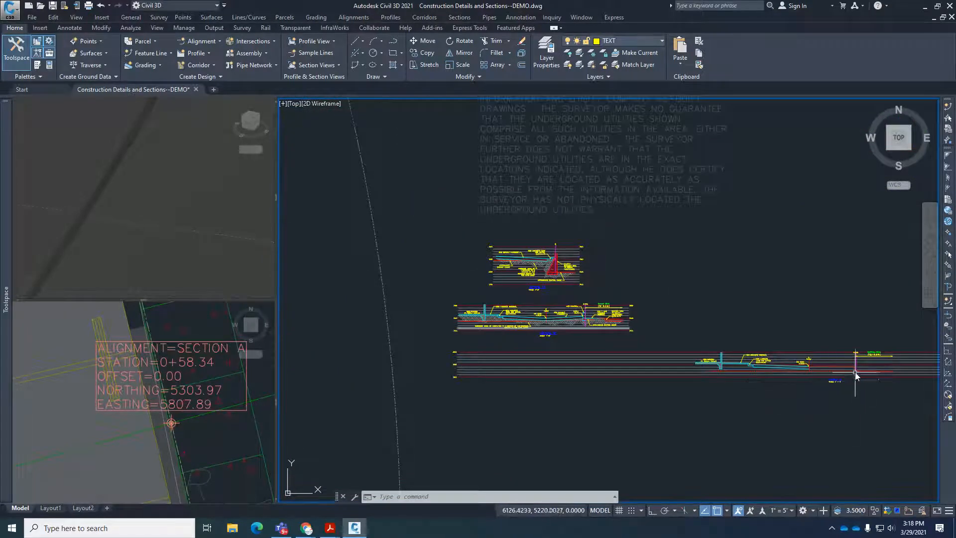
{"action": "scroll", "coordinate": [856, 376], "scroll_direction": "up", "scroll_amount": 4}
{"action": "scroll", "coordinate": [836, 354], "scroll_direction": "down", "scroll_amount": 4}
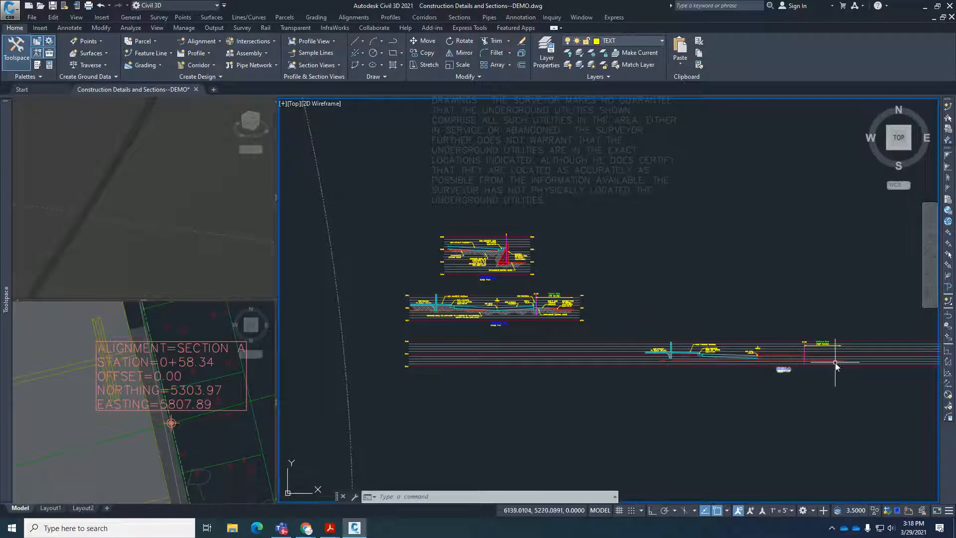
{"action": "scroll", "coordinate": [563, 386], "scroll_direction": "down", "scroll_amount": 2}
{"action": "scroll", "coordinate": [623, 387], "scroll_direction": "up", "scroll_amount": 2}
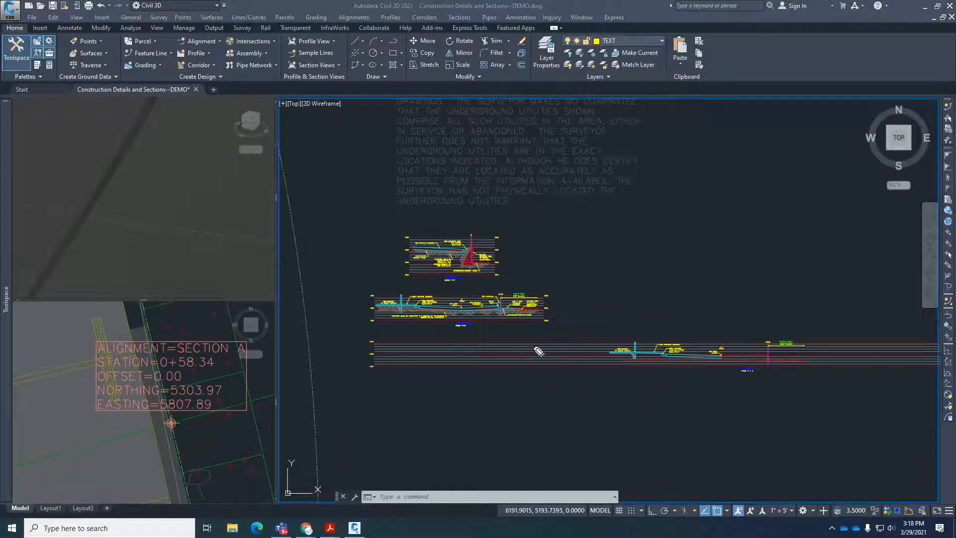
{"action": "mouse_move", "coordinate": [579, 340]}
{"action": "left_mouse_down"}
{"action": "mouse_move", "coordinate": [582, 365]}
{"action": "mouse_move", "coordinate": [557, 332]}
{"action": "left_mouse_up"}
{"action": "left_click_drag", "start_coordinate": [483, 341], "coordinate": [486, 338]}
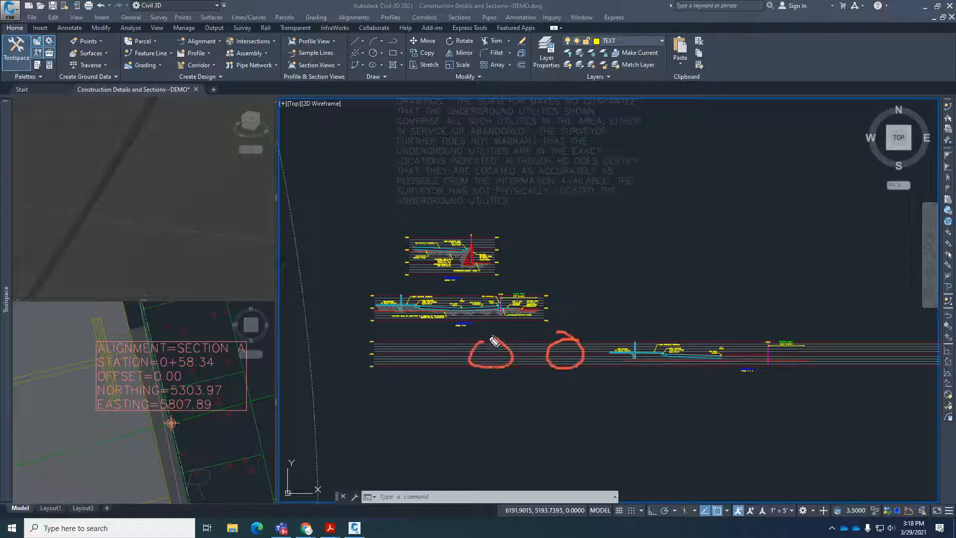
{"action": "left_click_drag", "start_coordinate": [420, 335], "coordinate": [512, 373]}
{"action": "left_click_drag", "start_coordinate": [524, 339], "coordinate": [448, 377]}
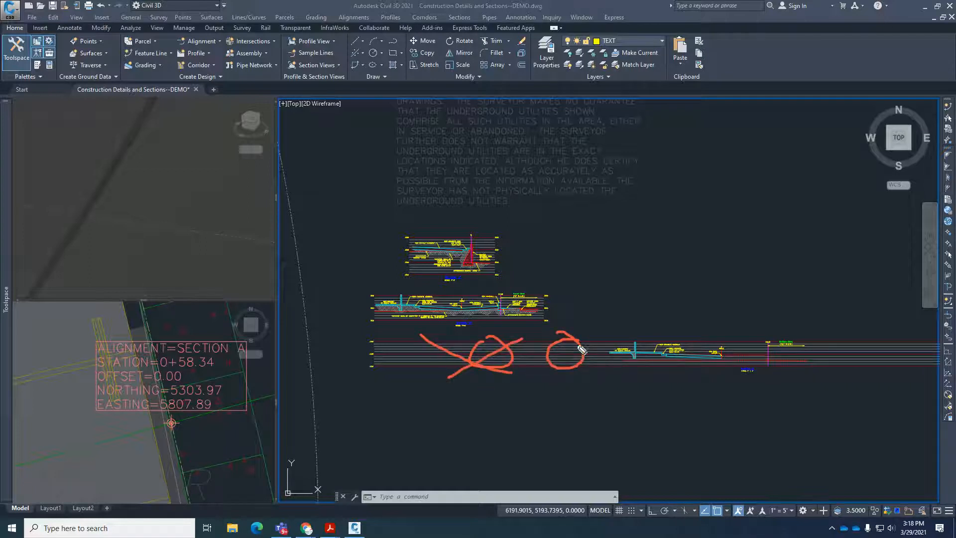
{"action": "mouse_move", "coordinate": [385, 341]}
{"action": "left_mouse_down"}
{"action": "mouse_move", "coordinate": [376, 370]}
{"action": "mouse_move", "coordinate": [383, 355]}
{"action": "mouse_move", "coordinate": [437, 355]}
{"action": "mouse_move", "coordinate": [574, 360]}
{"action": "mouse_move", "coordinate": [596, 371]}
{"action": "left_mouse_up"}
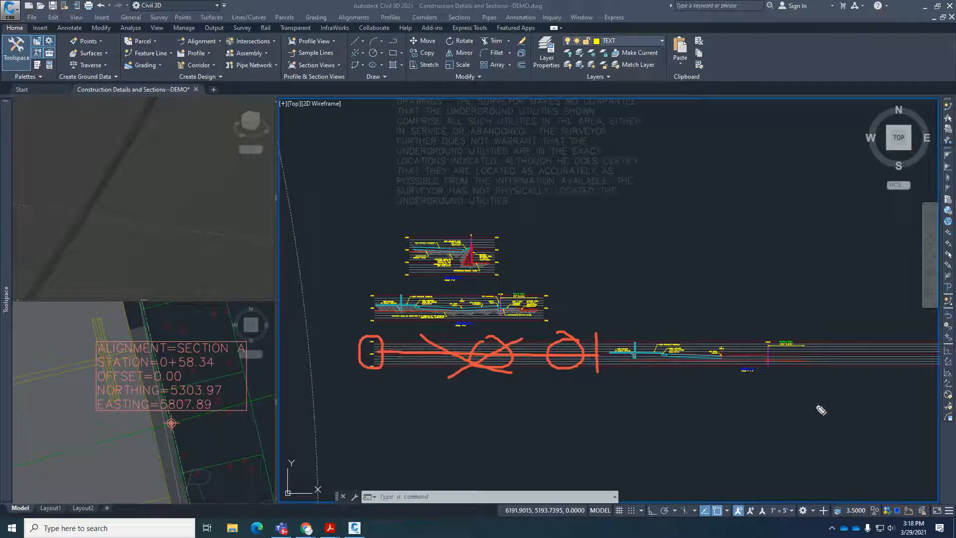
{"action": "key", "text": "Escape"}
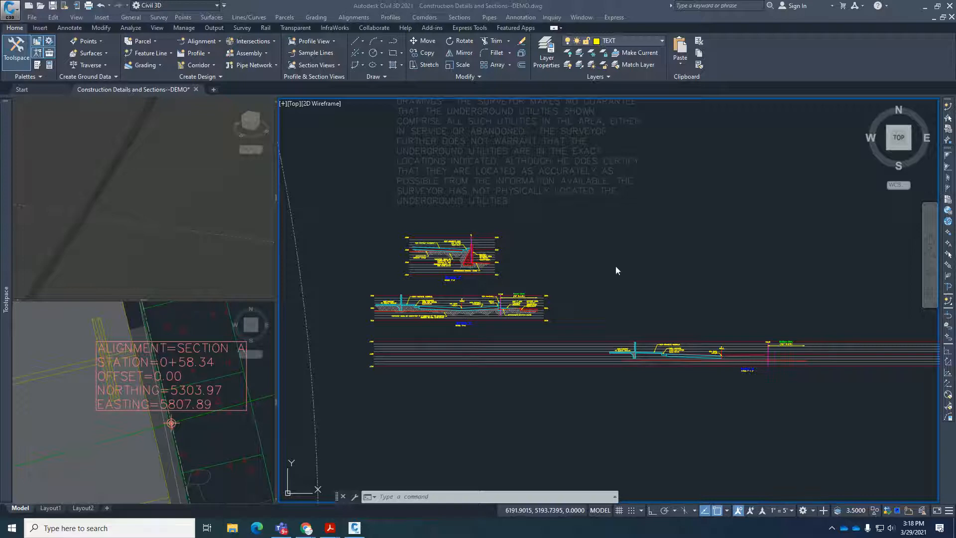
{"action": "left_click", "coordinate": [617, 270]}
{"action": "key", "text": "Escape"}
{"action": "key", "text": "Escape"}
Open the profile view properties for the Section A profile view.
{"action": "left_click", "coordinate": [577, 352]}
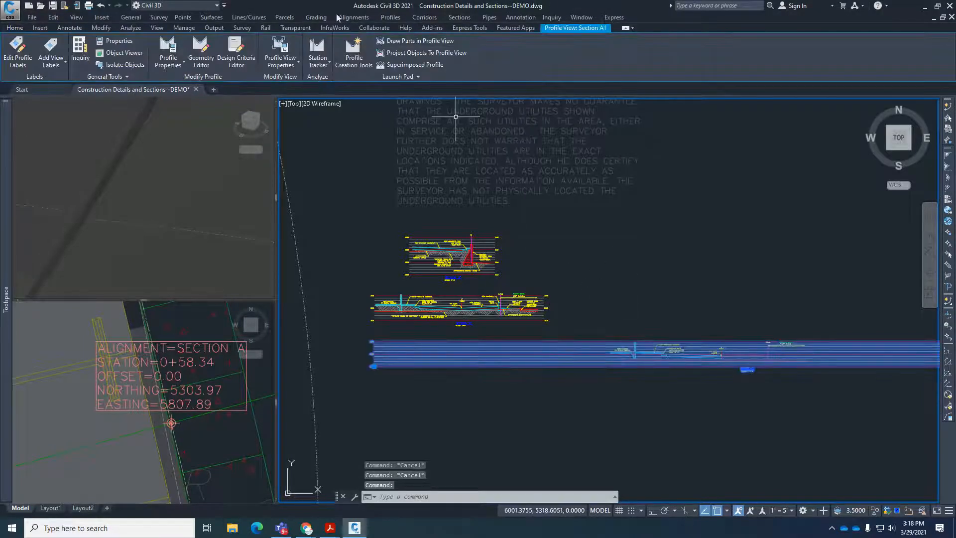
{"action": "left_click", "coordinate": [280, 62]}
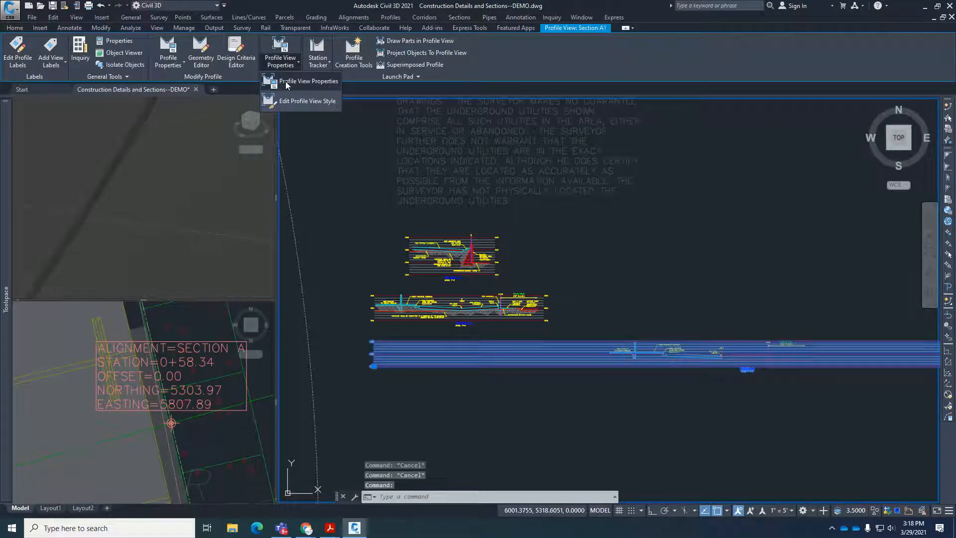
{"action": "left_click", "coordinate": [285, 81]}
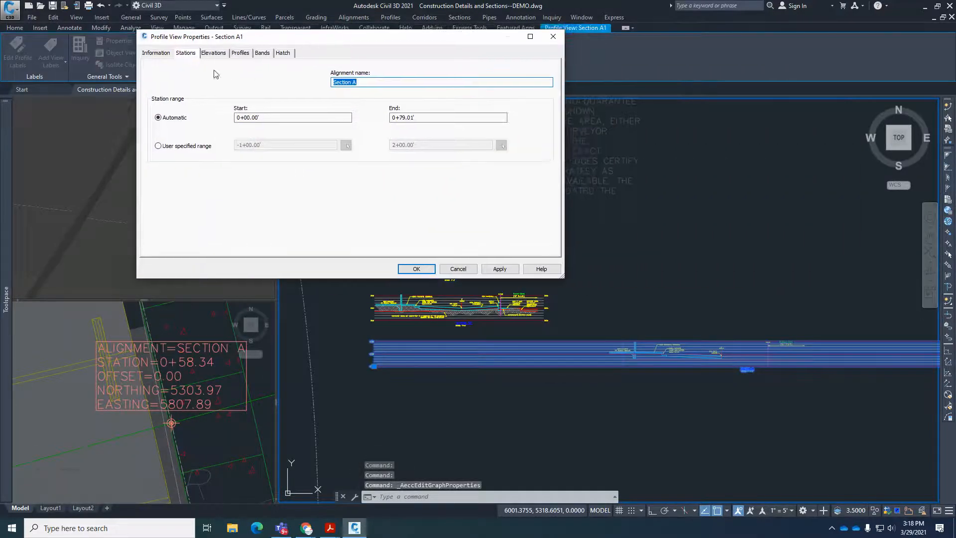
Try the Profile View object style on the Section A profile view, and restore the Engineering Section View style.
{"action": "left_click", "coordinate": [162, 54]}
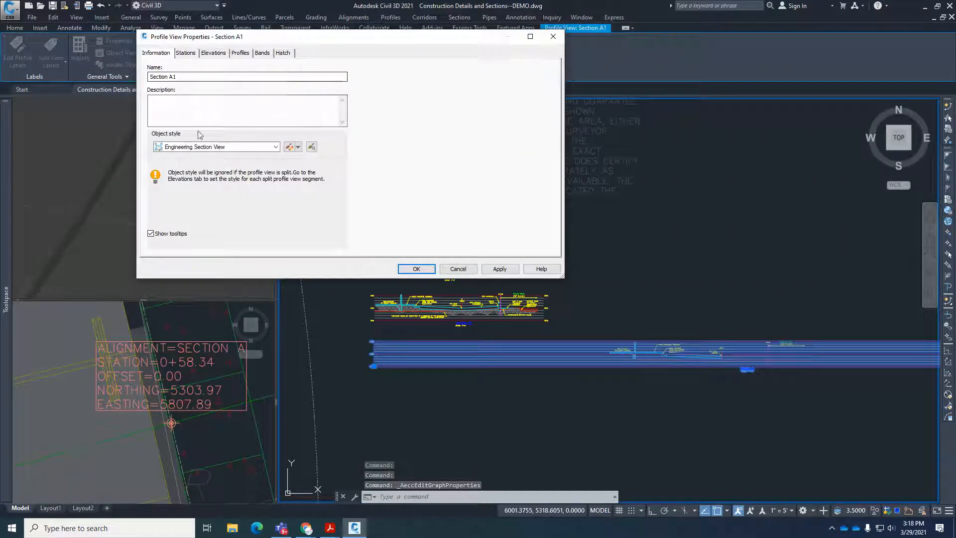
{"action": "left_click", "coordinate": [275, 147]}
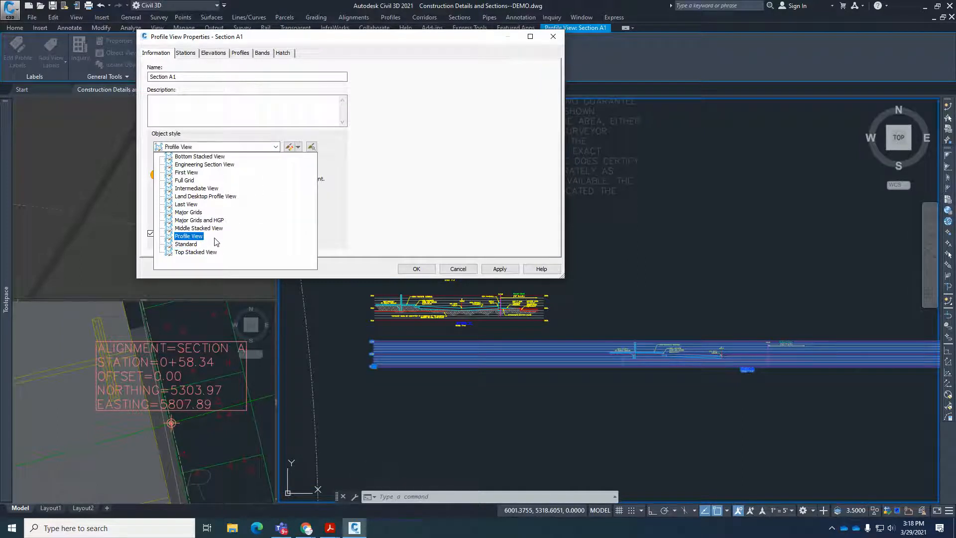
{"action": "left_click", "coordinate": [497, 270]}
{"action": "left_click", "coordinate": [500, 270]}
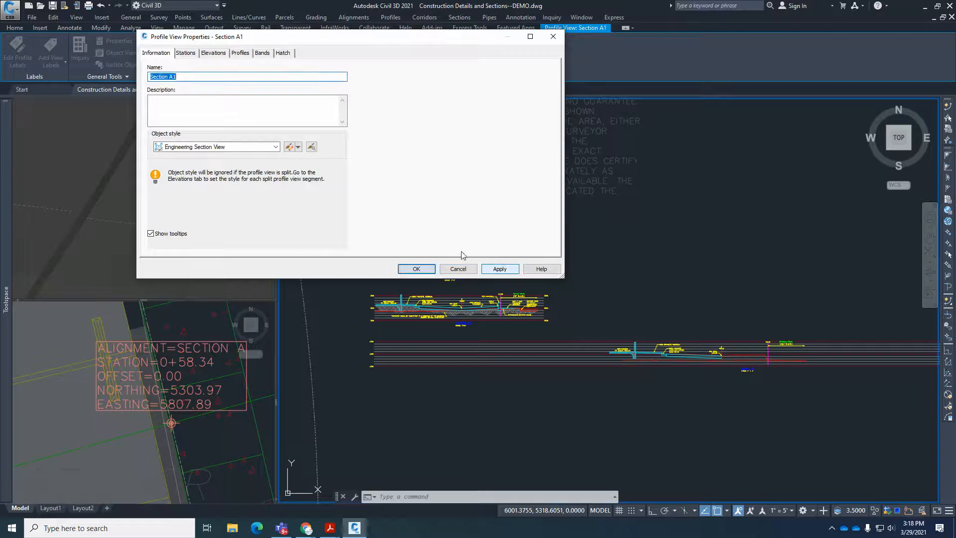
{"action": "left_click", "coordinate": [275, 147]}
{"action": "left_click", "coordinate": [202, 240]}
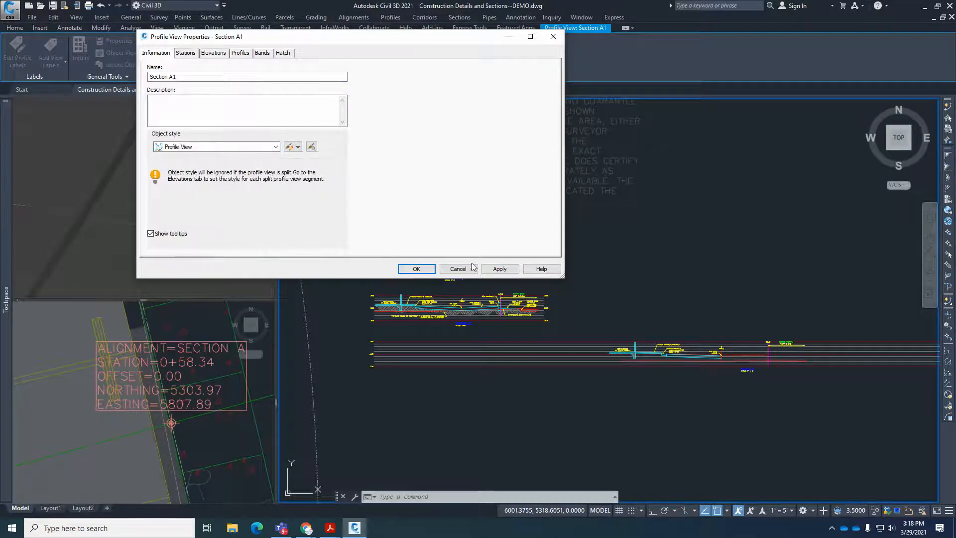
{"action": "left_click", "coordinate": [498, 269]}
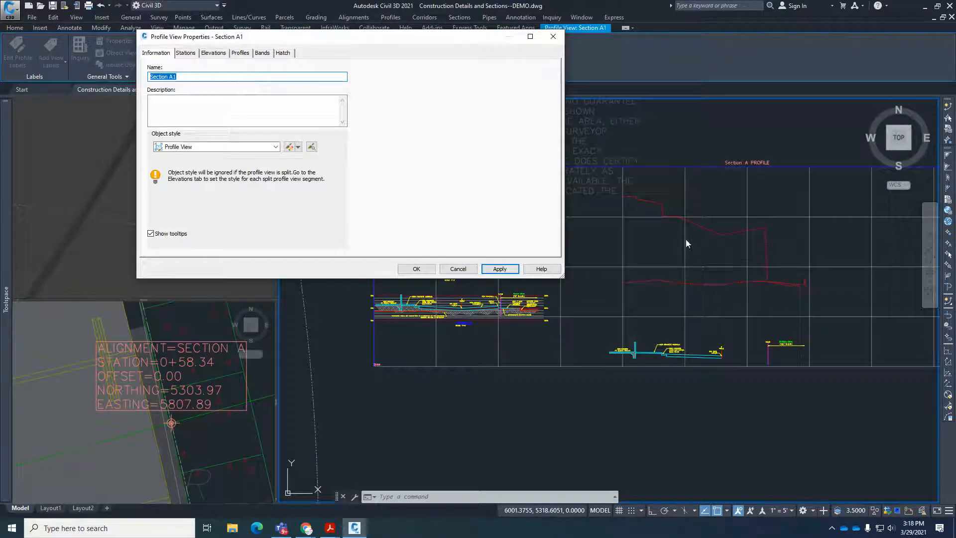
{"action": "left_click", "coordinate": [270, 148]}
{"action": "left_click", "coordinate": [199, 163]}
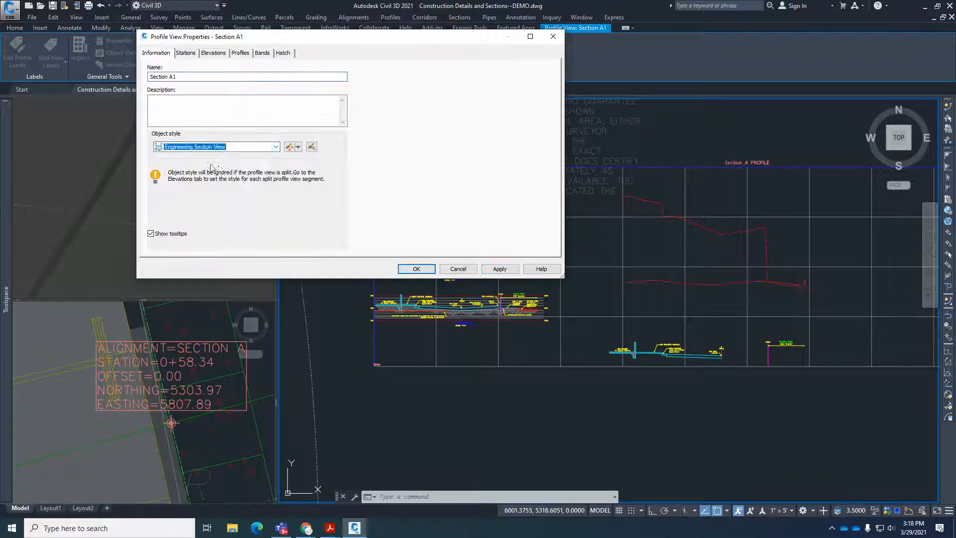
{"action": "left_click", "coordinate": [499, 268]}
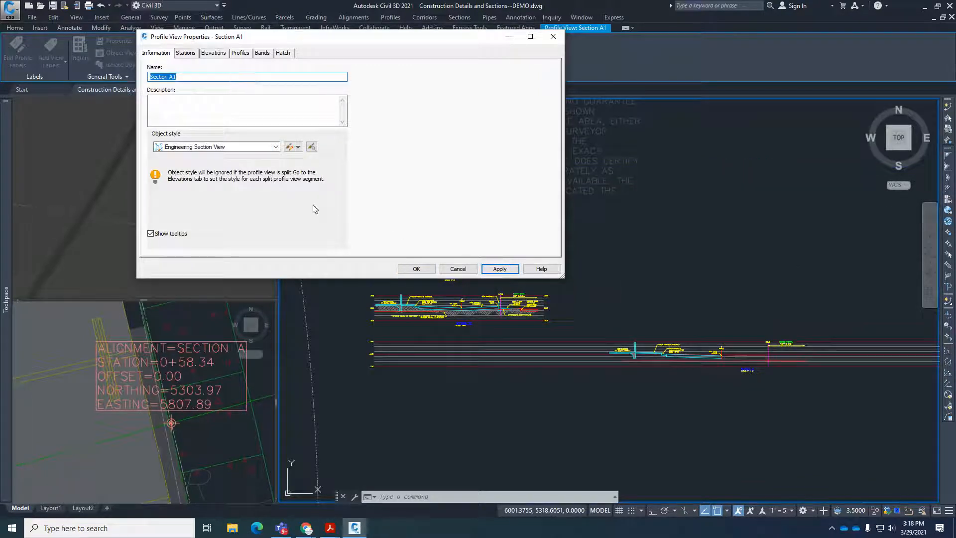
Switch the Section A profile view to a user specified station range and apply a start station of -0+50.
{"action": "left_click", "coordinate": [180, 54]}
{"action": "left_click", "coordinate": [209, 53]}
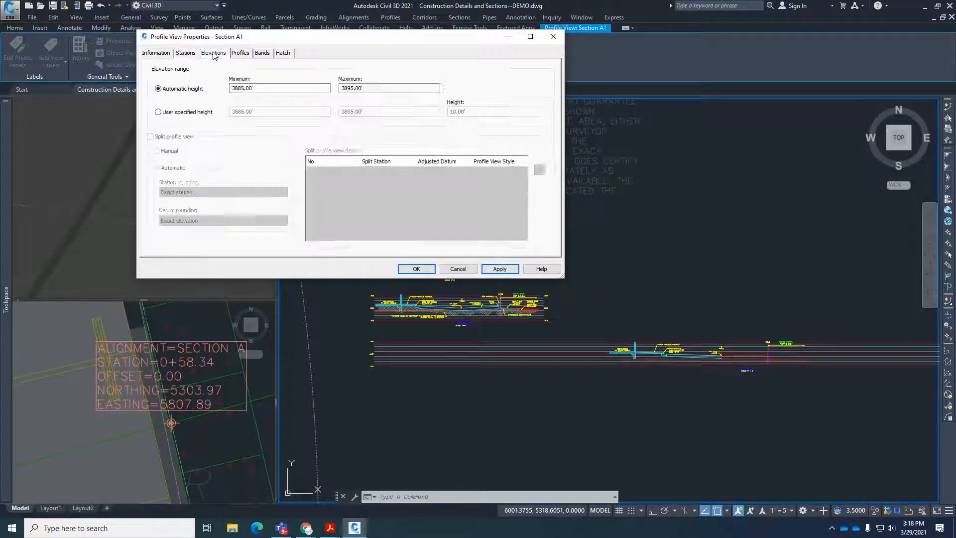
{"action": "left_click", "coordinate": [185, 54]}
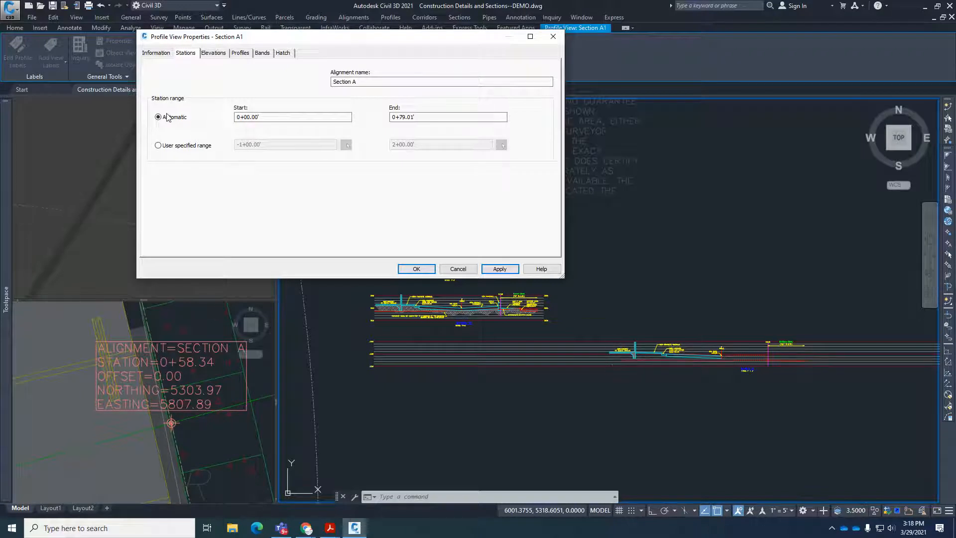
{"action": "left_click", "coordinate": [159, 145]}
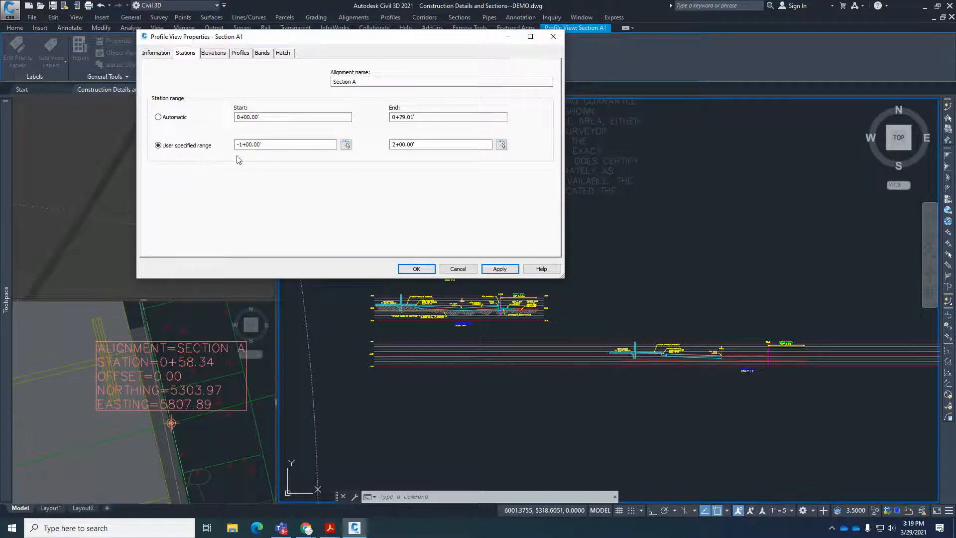
{"action": "left_click_drag", "start_coordinate": [289, 144], "coordinate": [197, 143]}
{"action": "type", "text": "-"}
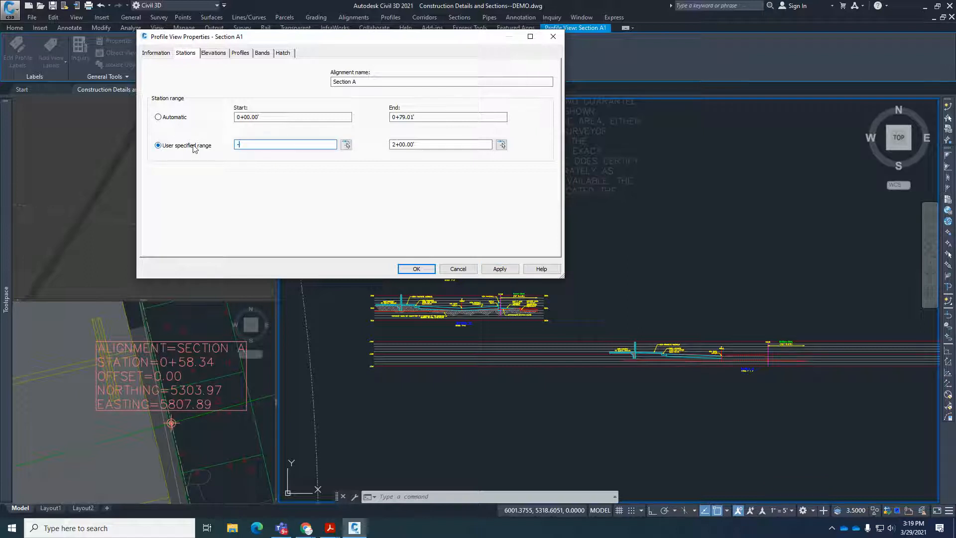
{"action": "type", "text": "0+50"}
{"action": "left_click", "coordinate": [500, 268]}
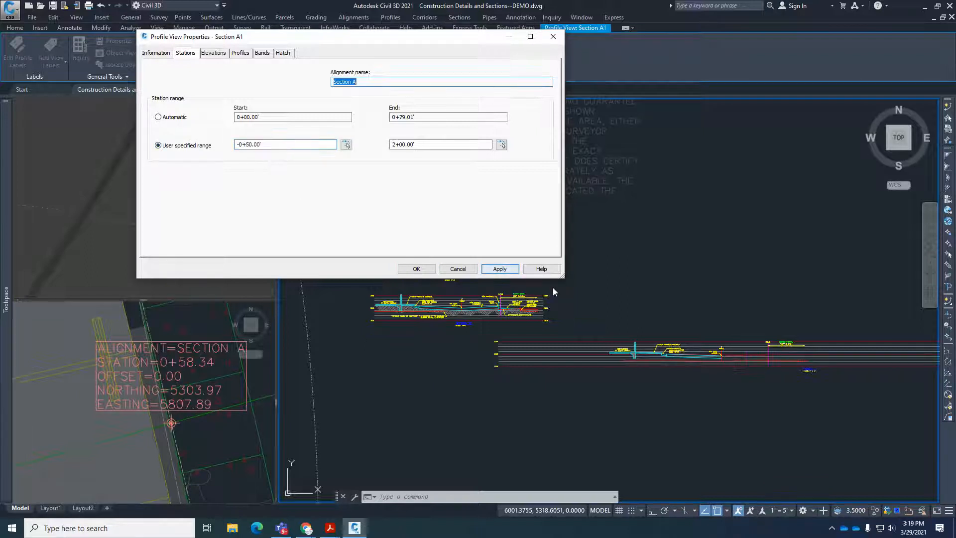
Apply a start station of -0+10 to the Section A profile view.
{"action": "left_click_drag", "start_coordinate": [276, 145], "coordinate": [195, 146]}
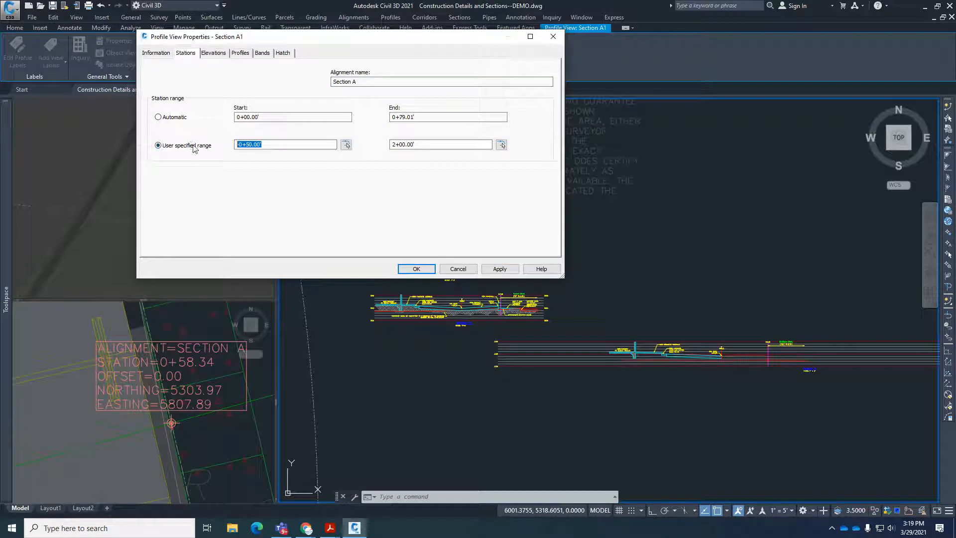
{"action": "type", "text": "-10"}
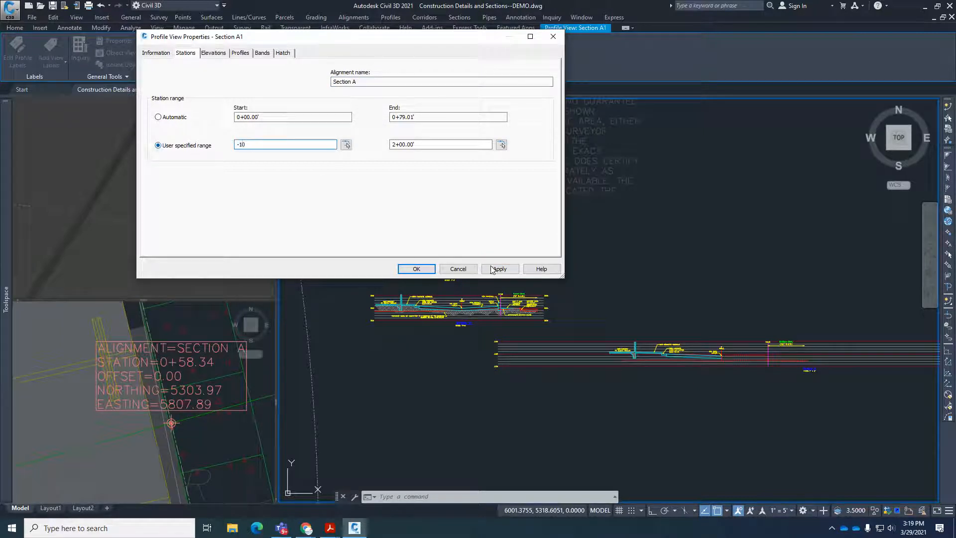
{"action": "left_click", "coordinate": [491, 269]}
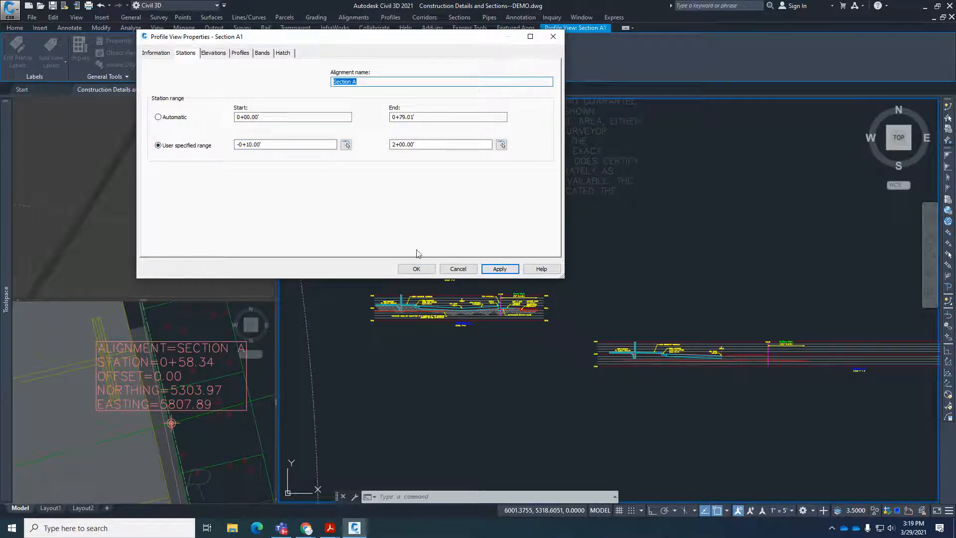
Set the Section A profile view's start station to -0+07 and accept the profile view properties.
{"action": "left_click_drag", "start_coordinate": [329, 145], "coordinate": [204, 149]}
{"action": "type", "text": "-7"}
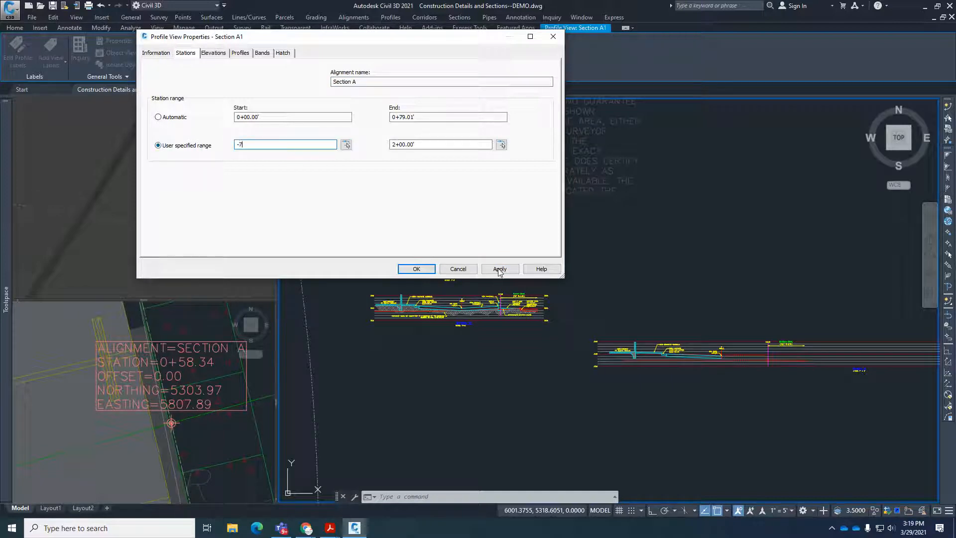
{"action": "left_click", "coordinate": [500, 272]}
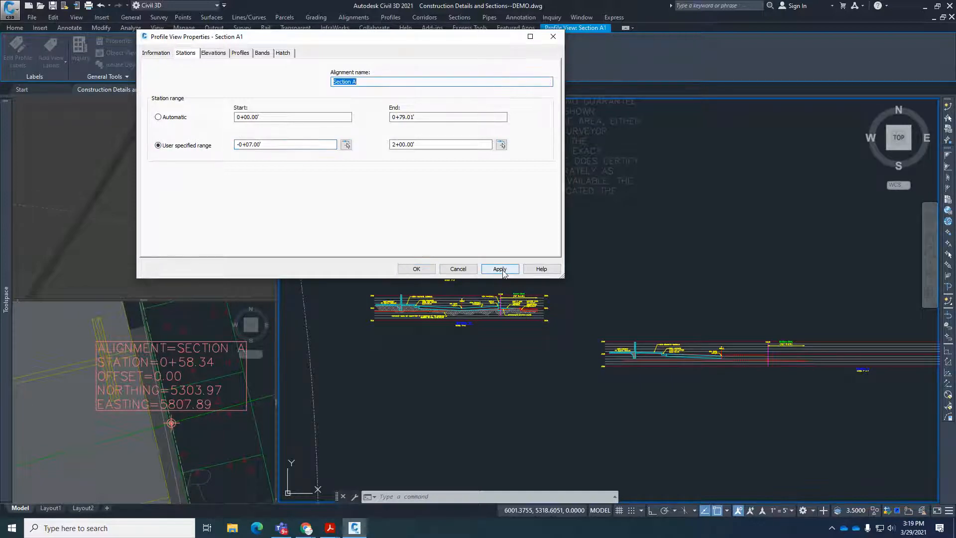
{"action": "left_click", "coordinate": [416, 268]}
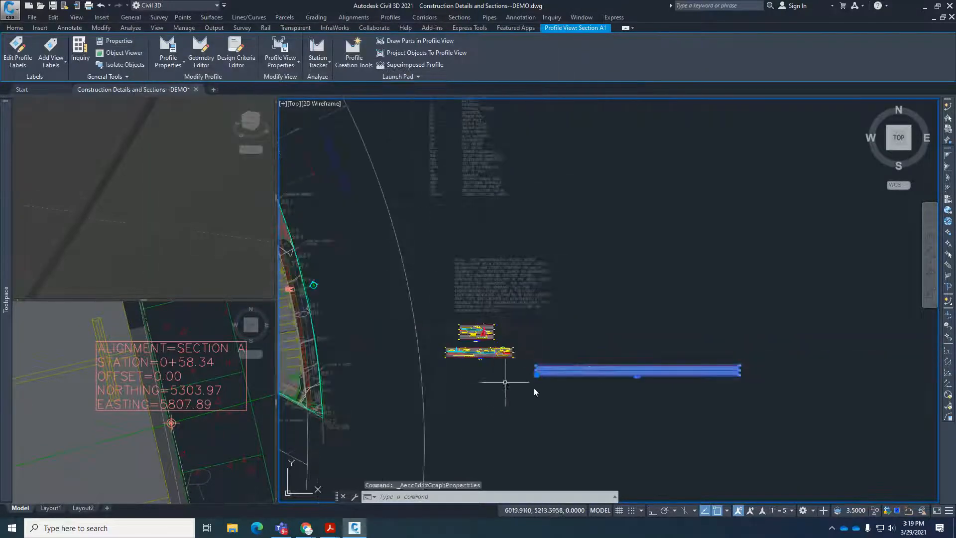
{"action": "key", "text": "Escape"}
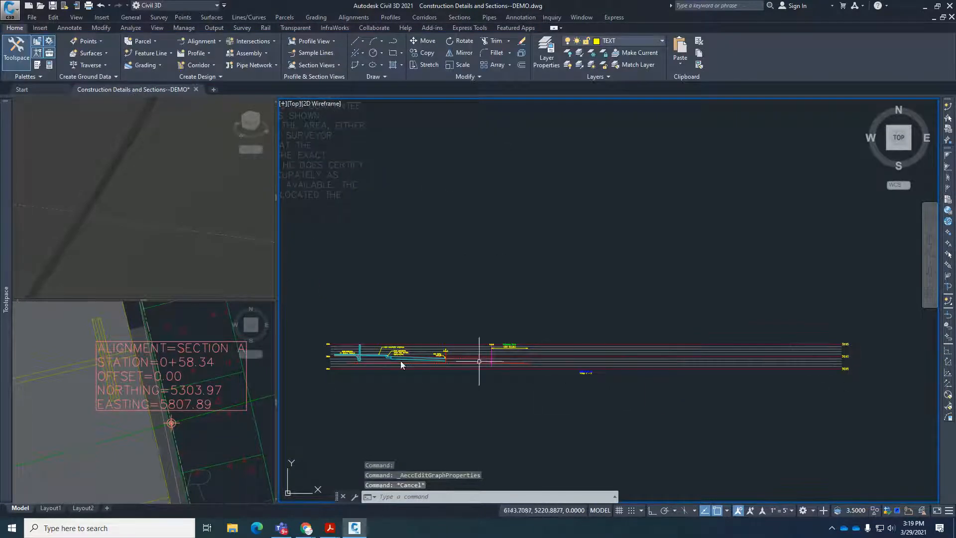
Set the Section A profile view's user specified end station to 0+75 and accept the profile view properties.
{"action": "scroll", "coordinate": [337, 355], "scroll_direction": "up", "scroll_amount": 3}
{"action": "scroll", "coordinate": [433, 360], "scroll_direction": "down", "scroll_amount": 6}
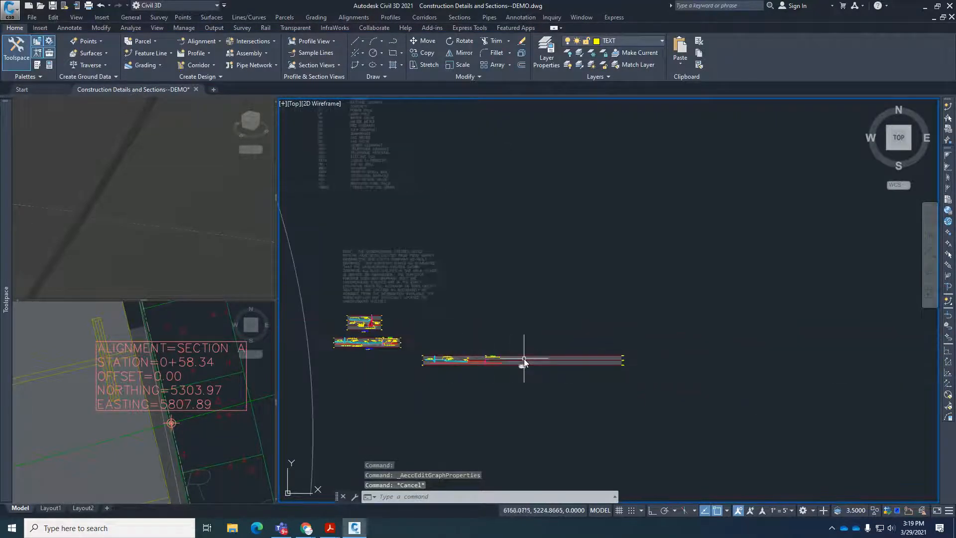
{"action": "scroll", "coordinate": [511, 359], "scroll_direction": "up", "scroll_amount": 3}
{"action": "scroll", "coordinate": [509, 360], "scroll_direction": "up", "scroll_amount": 2}
{"action": "scroll", "coordinate": [507, 360], "scroll_direction": "down", "scroll_amount": 4}
{"action": "scroll", "coordinate": [553, 368], "scroll_direction": "up", "scroll_amount": 3}
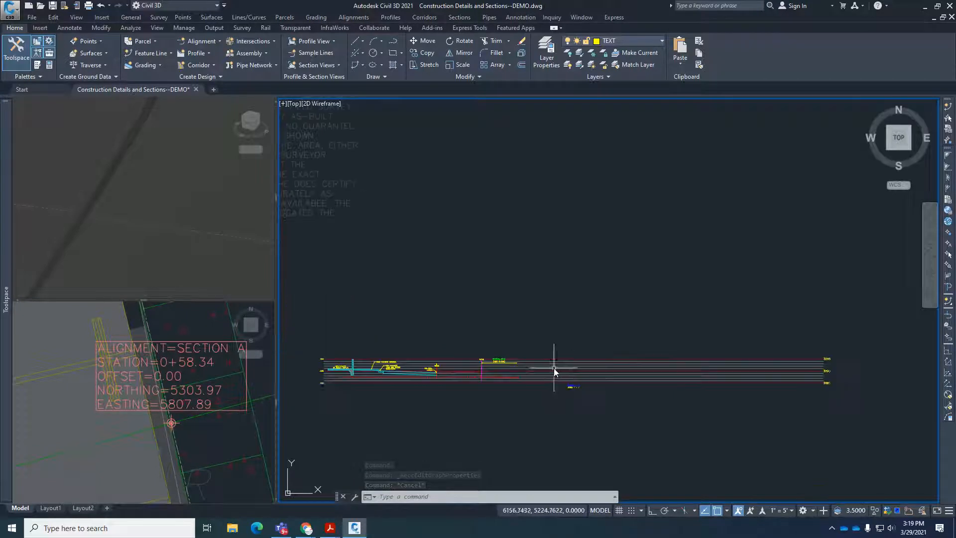
{"action": "left_click", "coordinate": [539, 356]}
{"action": "left_click", "coordinate": [298, 62]}
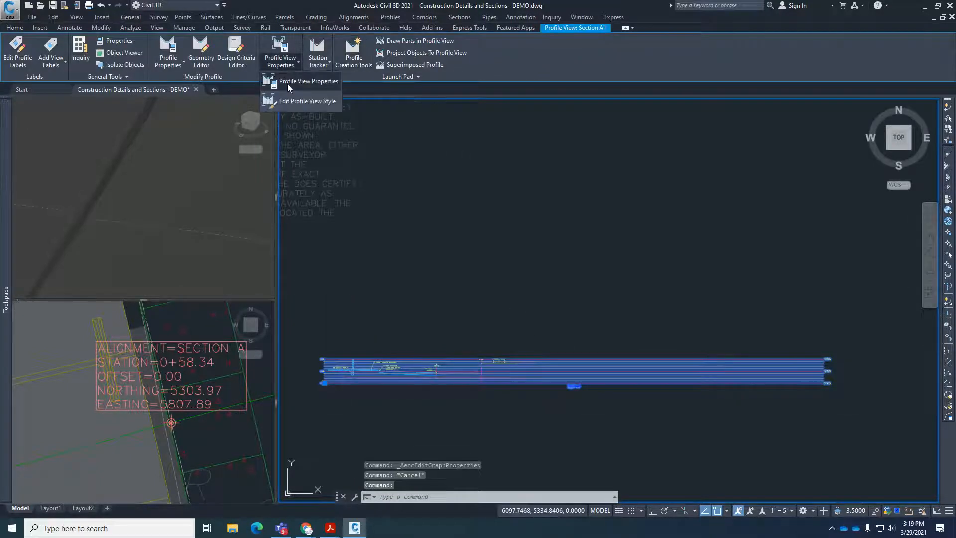
{"action": "left_click", "coordinate": [288, 84]}
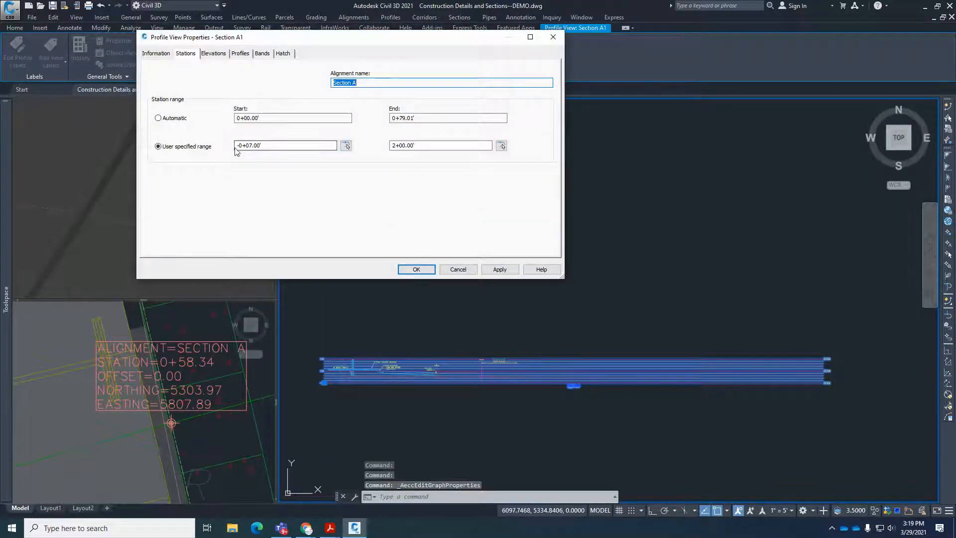
{"action": "double_click", "coordinate": [438, 145]}
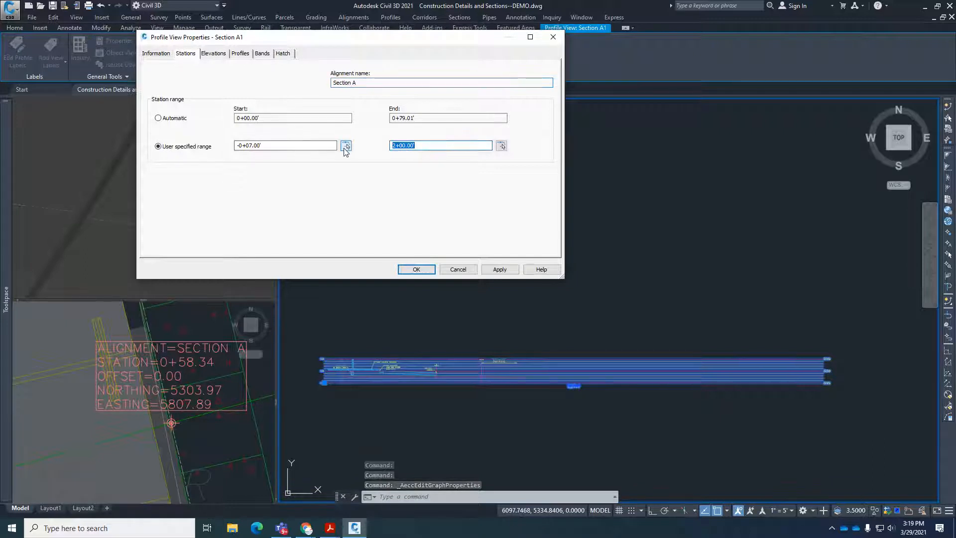
{"action": "type", "text": "75"}
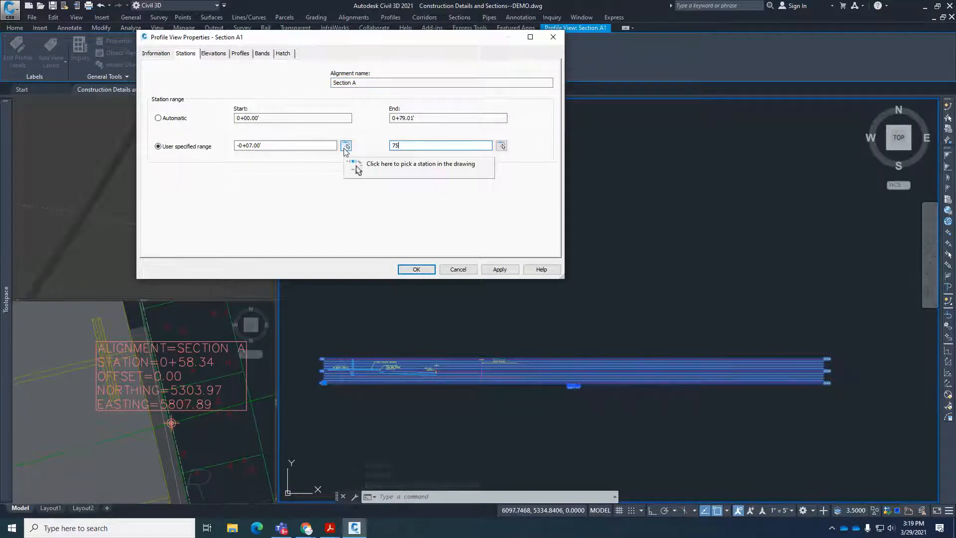
{"action": "left_click", "coordinate": [500, 269]}
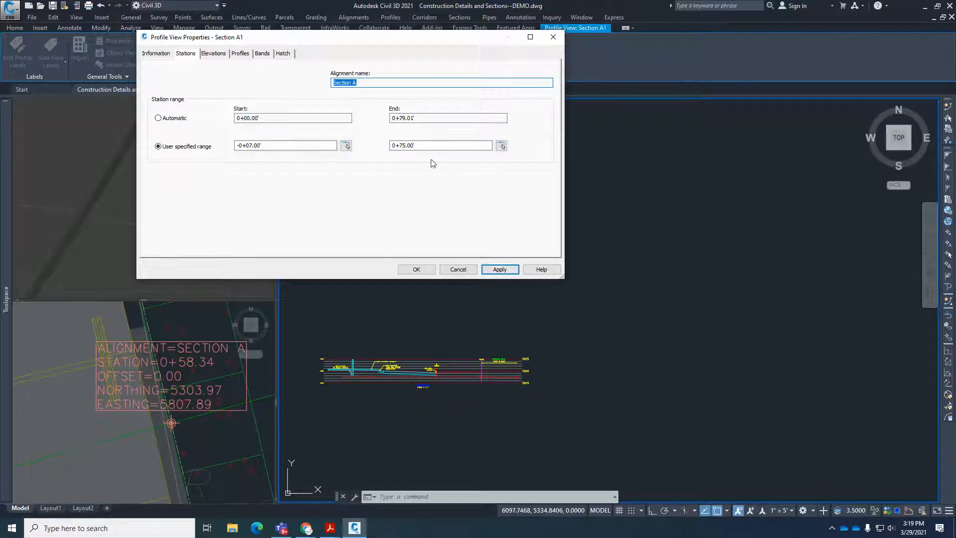
{"action": "left_click", "coordinate": [417, 269]}
{"action": "scroll", "coordinate": [646, 410], "scroll_direction": "down", "scroll_amount": 2}
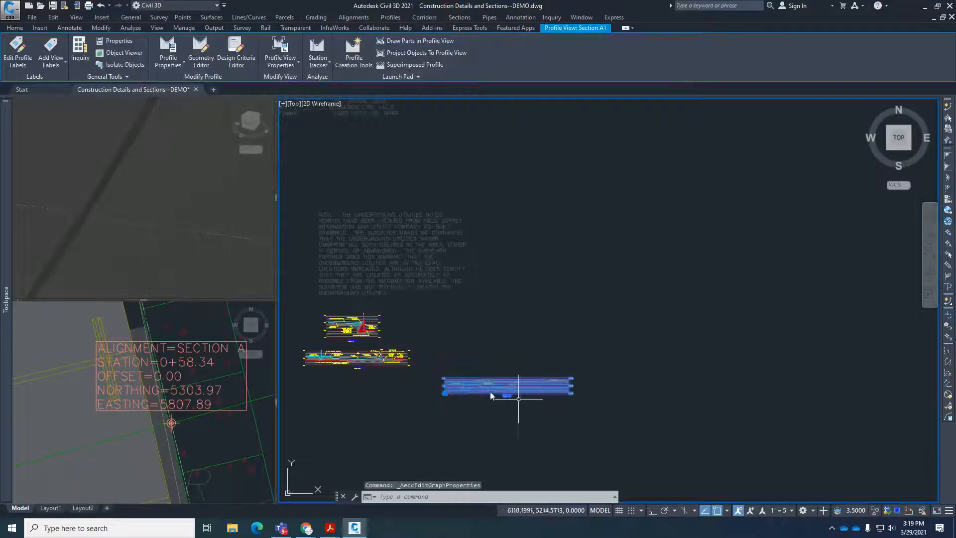
{"action": "scroll", "coordinate": [490, 396], "scroll_direction": "up", "scroll_amount": 4}
{"action": "key", "text": "Escape"}
{"action": "key", "text": "Escape"}
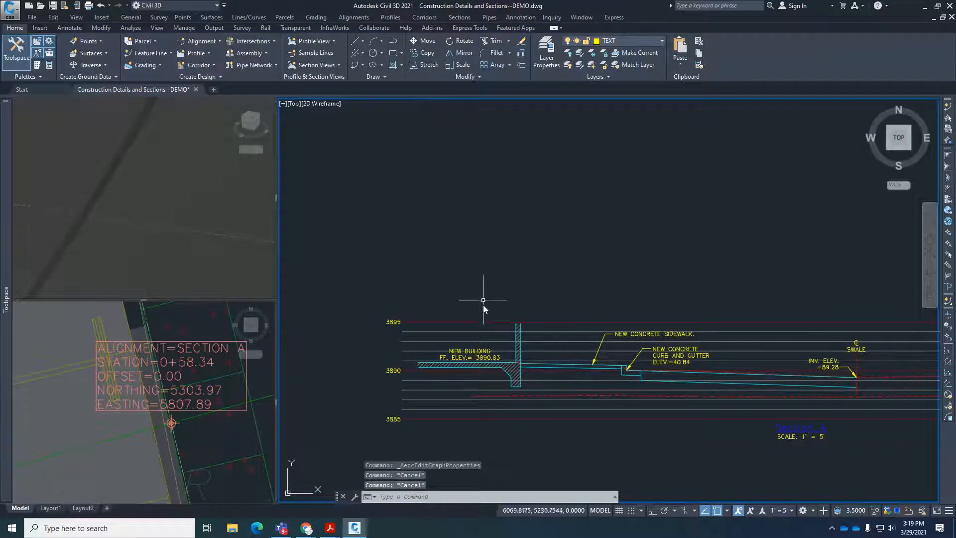
Switch the Section A profile view's elevation range to a user specified height.
{"action": "scroll", "coordinate": [473, 269], "scroll_direction": "down", "scroll_amount": 2}
{"action": "scroll", "coordinate": [554, 341], "scroll_direction": "down", "scroll_amount": 4}
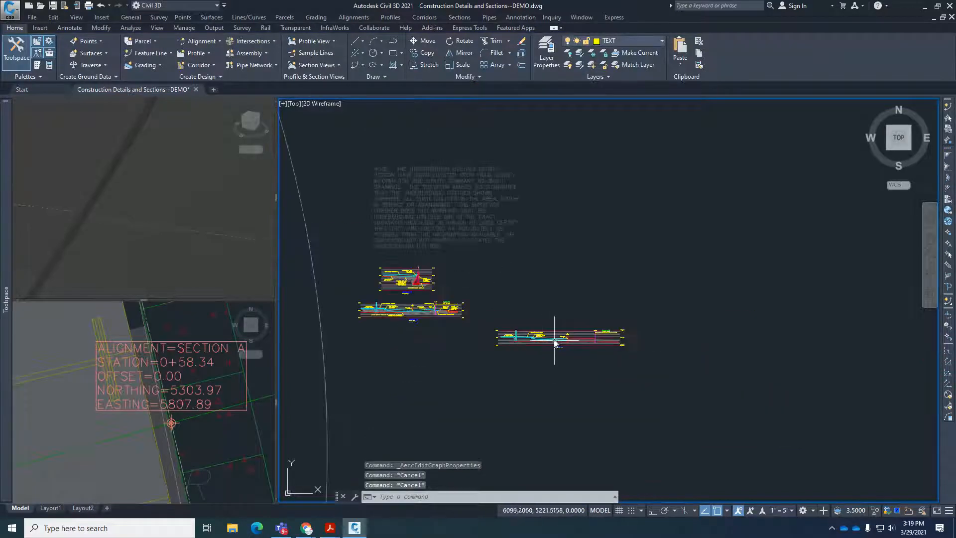
{"action": "scroll", "coordinate": [383, 274], "scroll_direction": "up", "scroll_amount": 6}
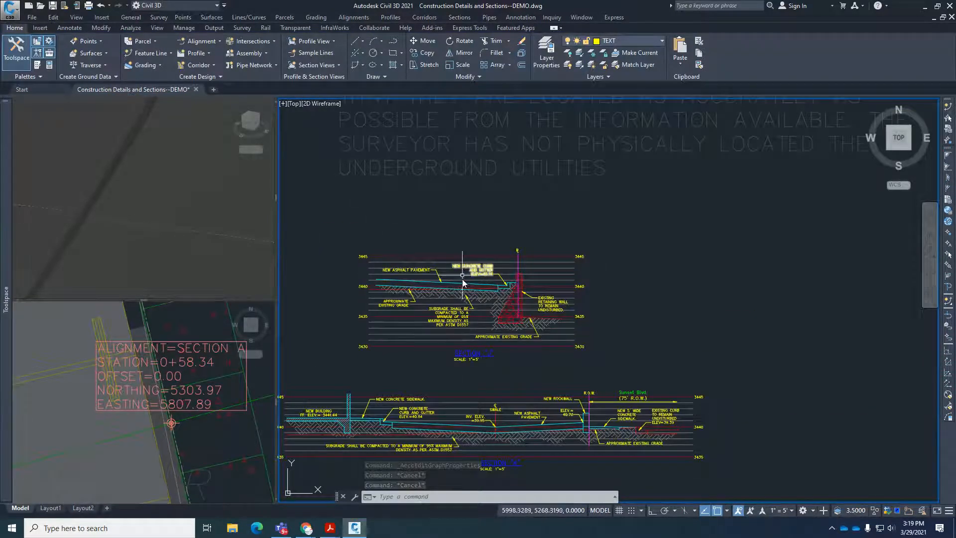
{"action": "scroll", "coordinate": [419, 281], "scroll_direction": "down", "scroll_amount": 4}
{"action": "left_click", "coordinate": [663, 373]}
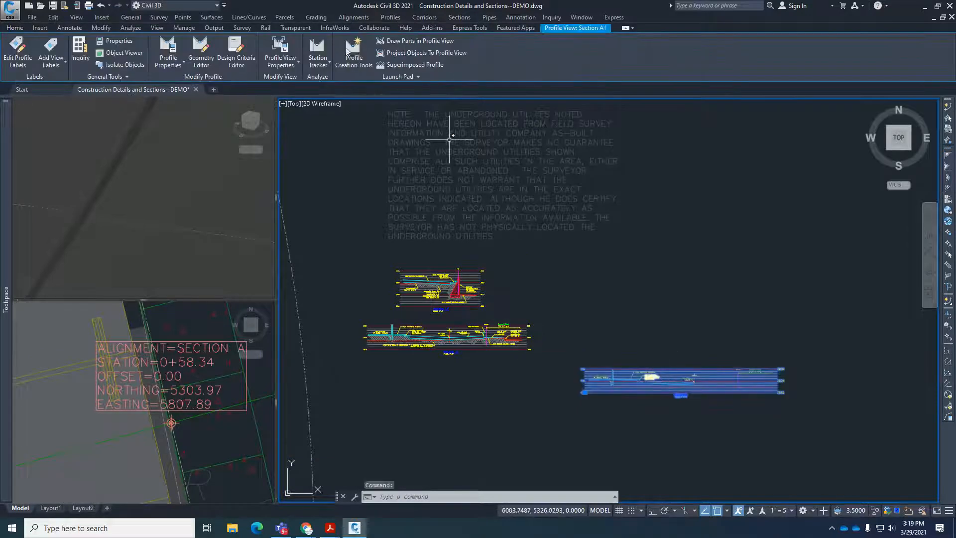
{"action": "left_click", "coordinate": [298, 62]}
{"action": "left_click", "coordinate": [304, 84]}
{"action": "left_click", "coordinate": [214, 53]}
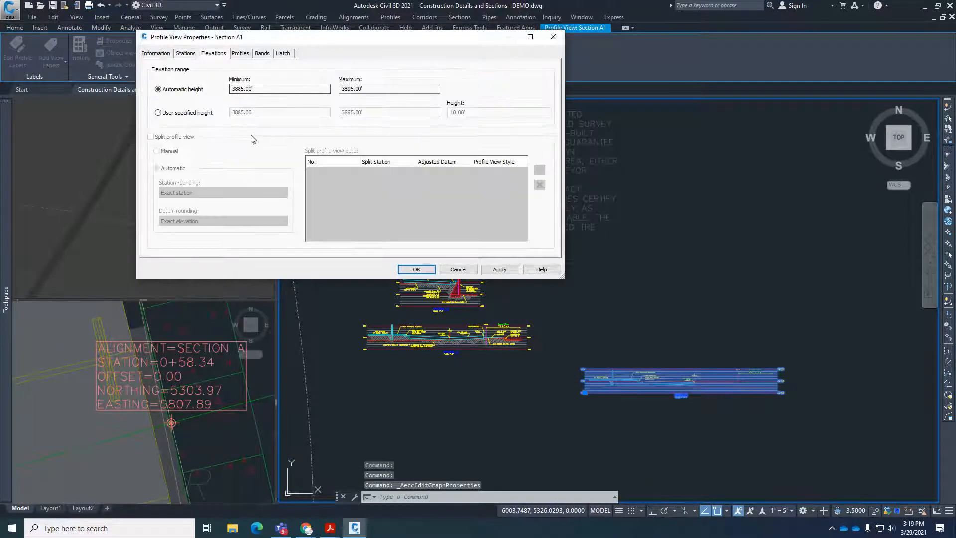
{"action": "left_click", "coordinate": [177, 113]}
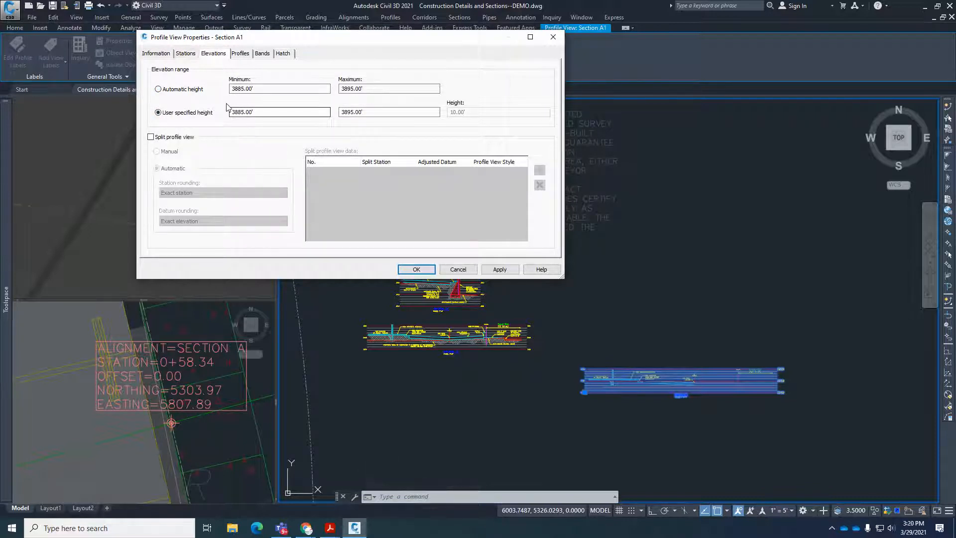
Try a maximum elevation of 3900 on the Section A profile view and accept the properties.
{"action": "left_click", "coordinate": [368, 113]}
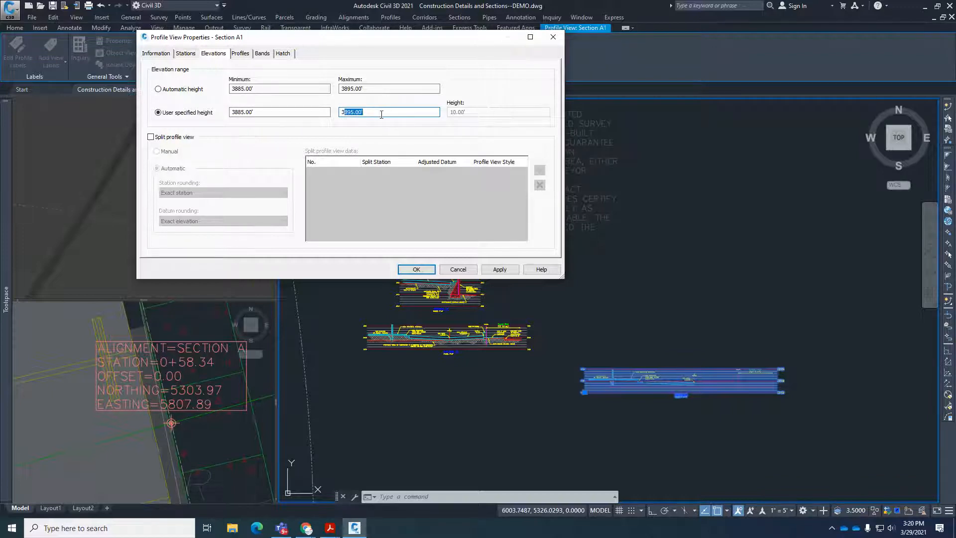
{"action": "type", "text": "9"}
{"action": "left_click", "coordinate": [500, 269]}
{"action": "left_click", "coordinate": [416, 268]}
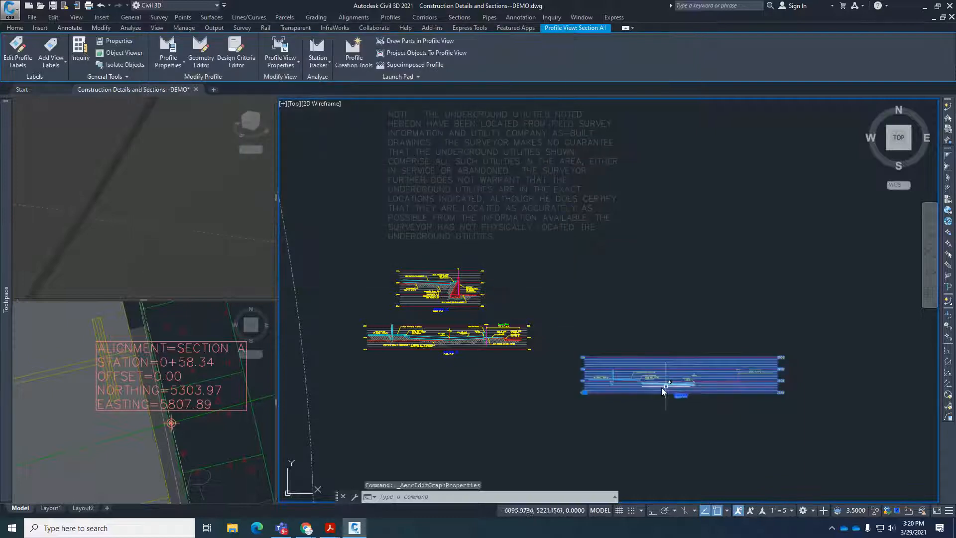
{"action": "scroll", "coordinate": [661, 387], "scroll_direction": "up", "scroll_amount": 5}
{"action": "key", "text": "Escape"}
{"action": "scroll", "coordinate": [608, 437], "scroll_direction": "down", "scroll_amount": 3}
{"action": "scroll", "coordinate": [650, 395], "scroll_direction": "up", "scroll_amount": 2}
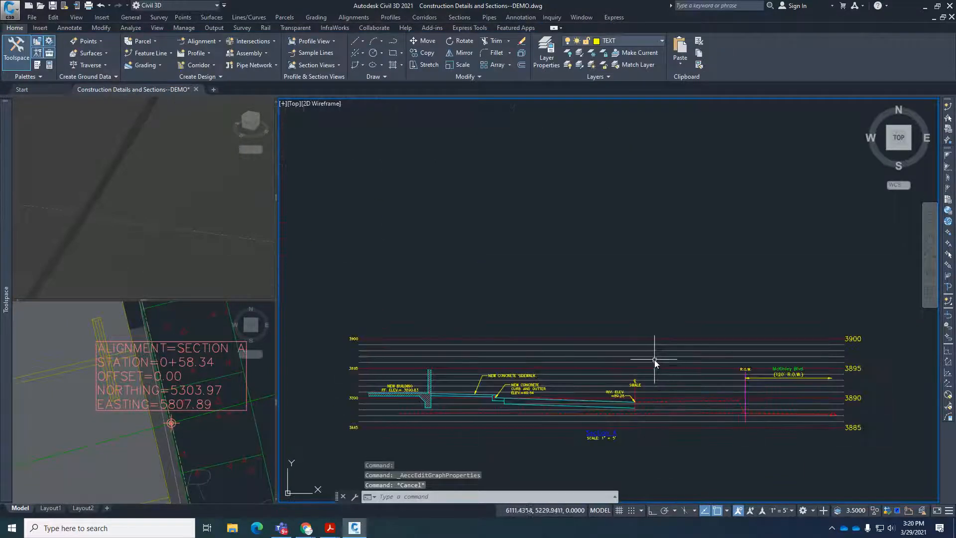
Set the Section A profile view's user specified maximum elevation to 3895 and apply it.
{"action": "left_click", "coordinate": [655, 359]}
{"action": "left_click", "coordinate": [626, 352]}
{"action": "scroll", "coordinate": [626, 353], "scroll_direction": "down", "scroll_amount": 4}
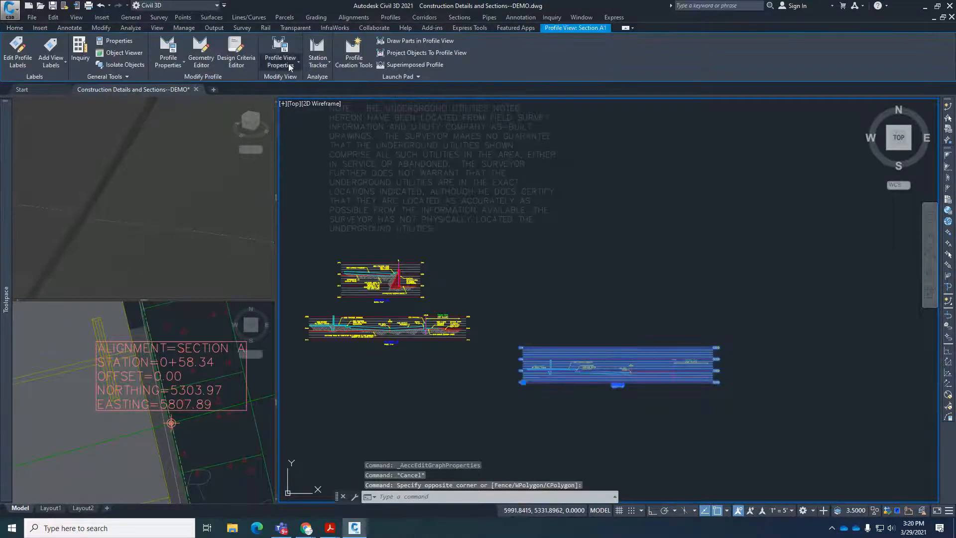
{"action": "left_click", "coordinate": [280, 61]}
{"action": "left_click", "coordinate": [294, 81]}
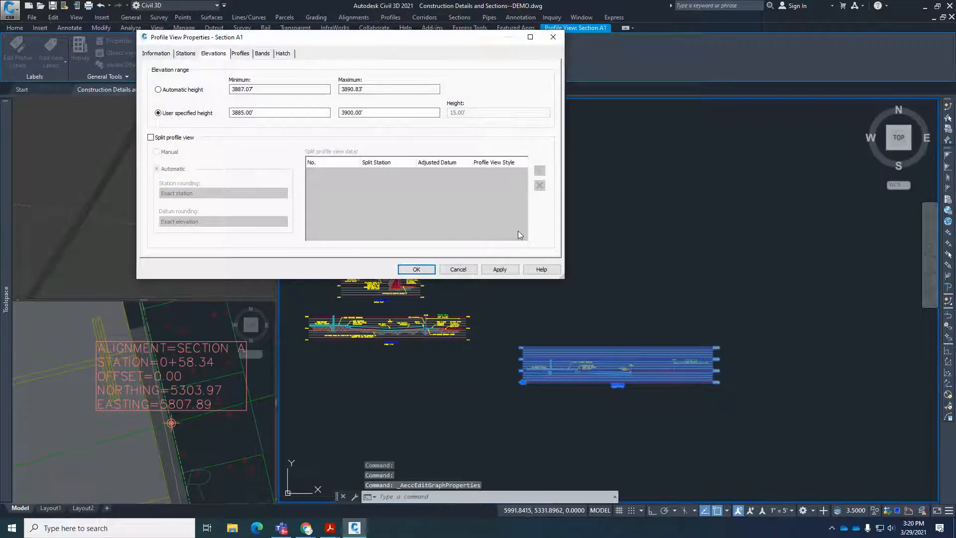
{"action": "left_click", "coordinate": [347, 112]}
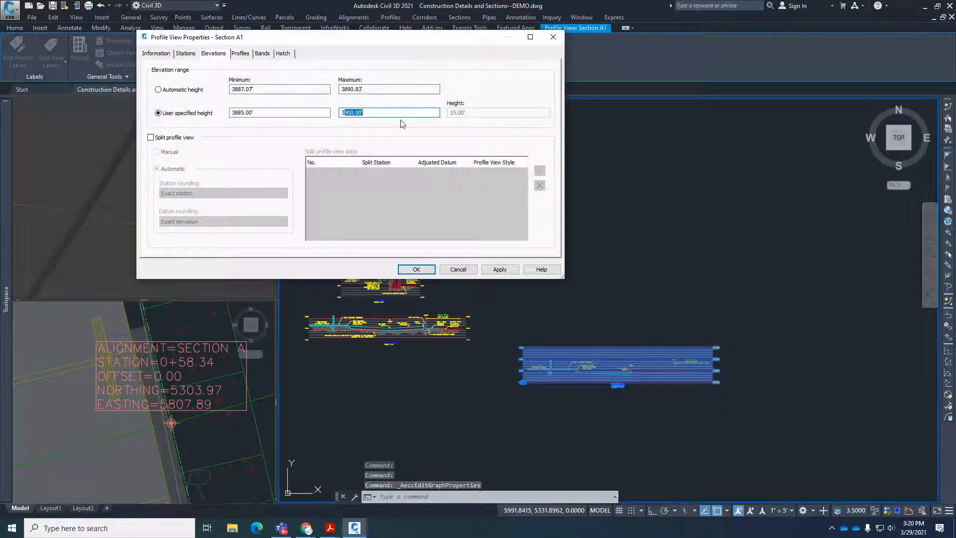
{"action": "type", "text": "895"}
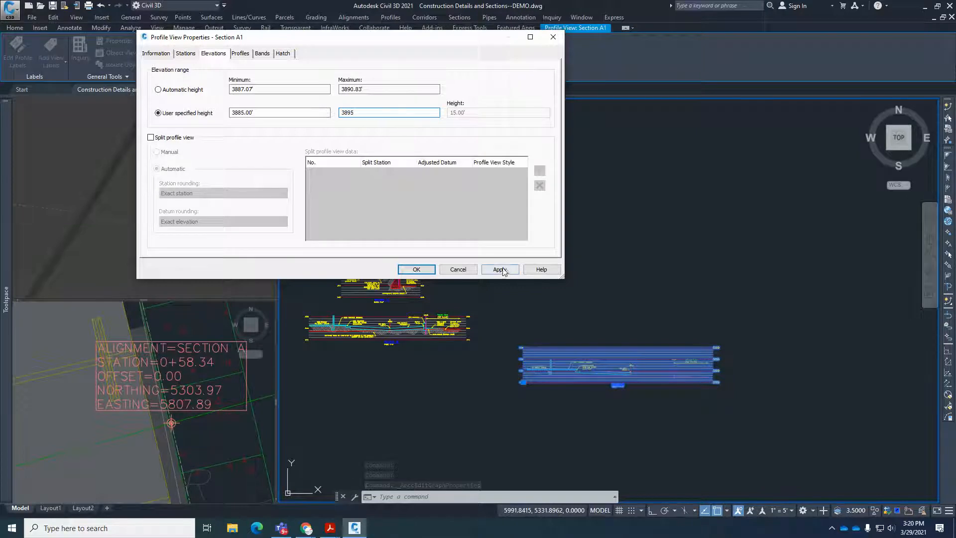
{"action": "left_click", "coordinate": [500, 269]}
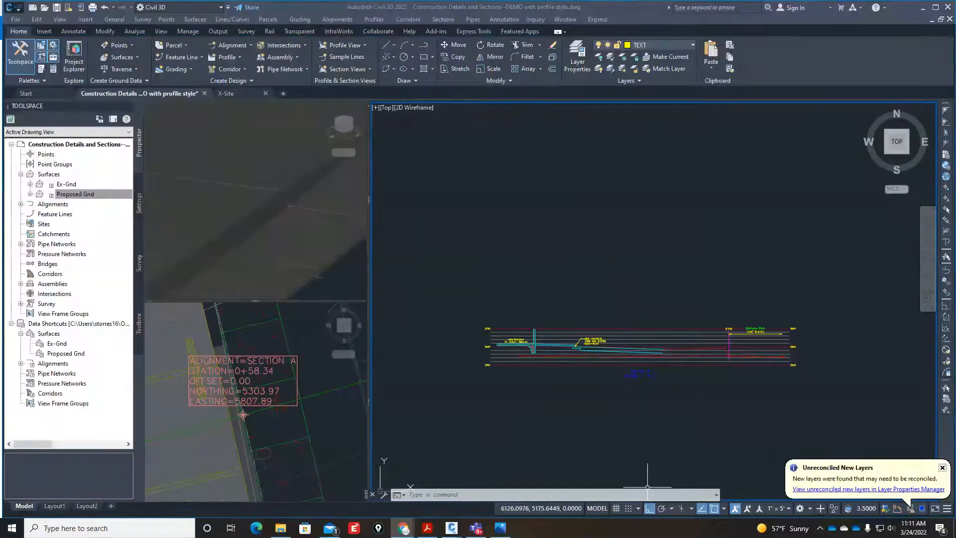
Examine the ground profiles around the R.O.W. line at the McKinley Blvd. end of Section A.
{"action": "left_click", "coordinate": [528, 424]}
{"action": "left_click", "coordinate": [470, 402]}
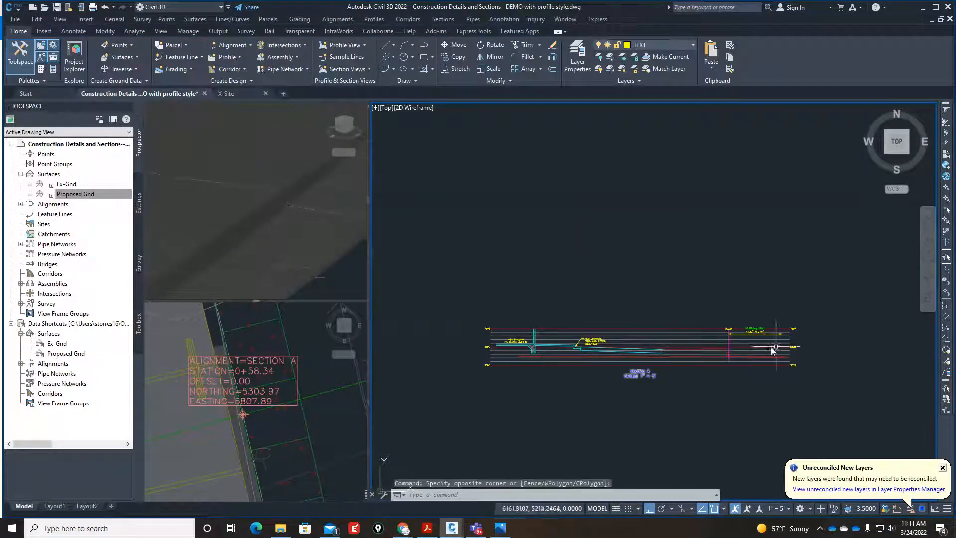
{"action": "scroll", "coordinate": [739, 349], "scroll_direction": "up", "scroll_amount": 5}
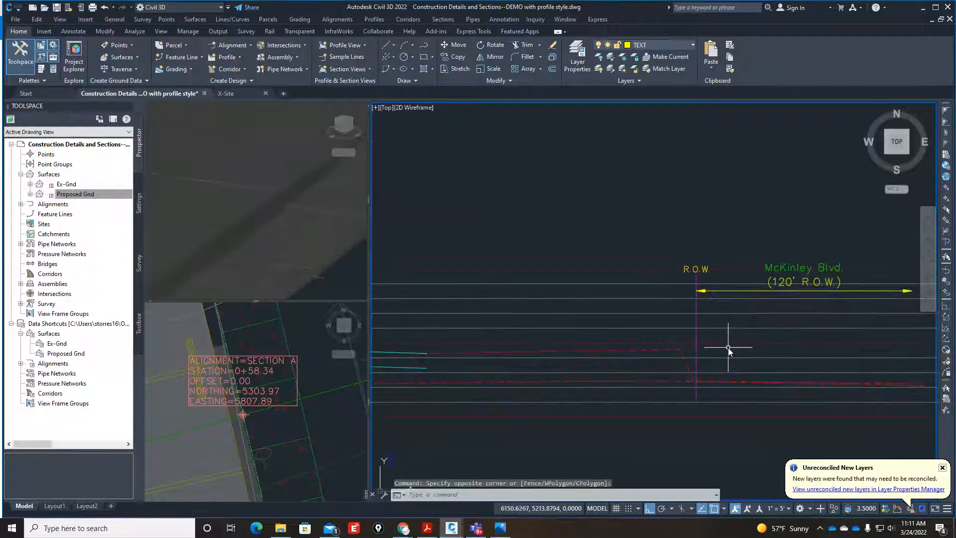
{"action": "scroll", "coordinate": [728, 341], "scroll_direction": "down", "scroll_amount": 2}
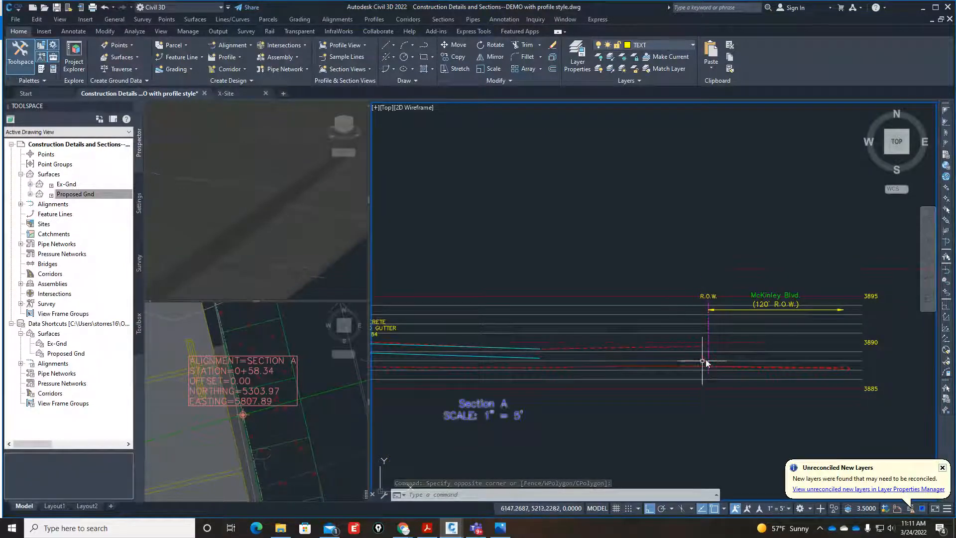
{"action": "left_click", "coordinate": [321, 415]}
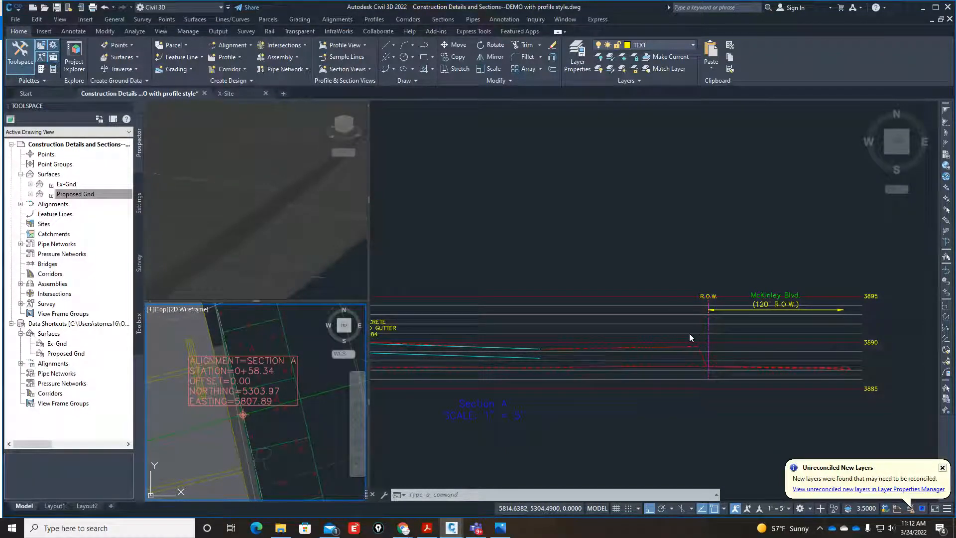
{"action": "left_click", "coordinate": [675, 410]}
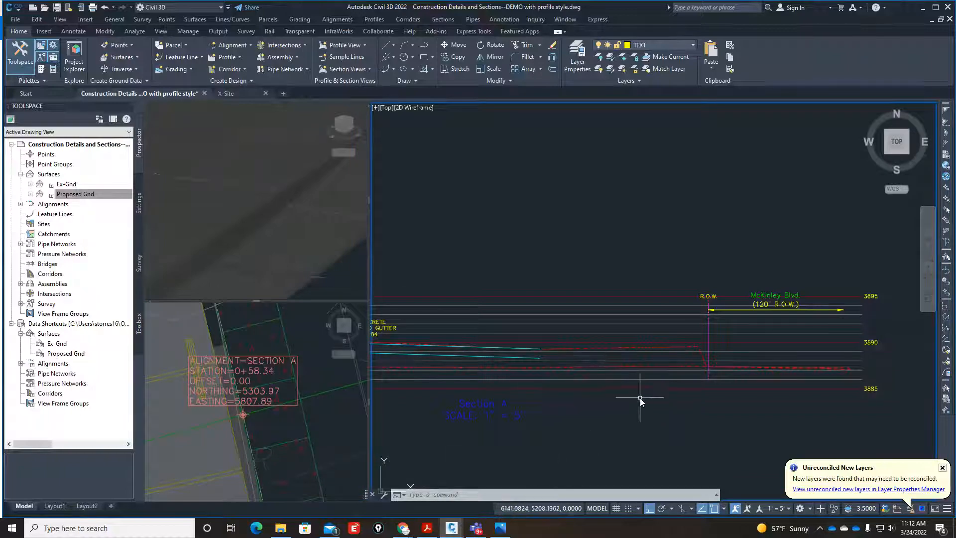
Switch to the grading plan sketch in Adobe Acrobat Reader and examine the rockwall, sidewalk and curb notes along McKinley Blvd.
{"action": "left_click", "coordinate": [427, 529]}
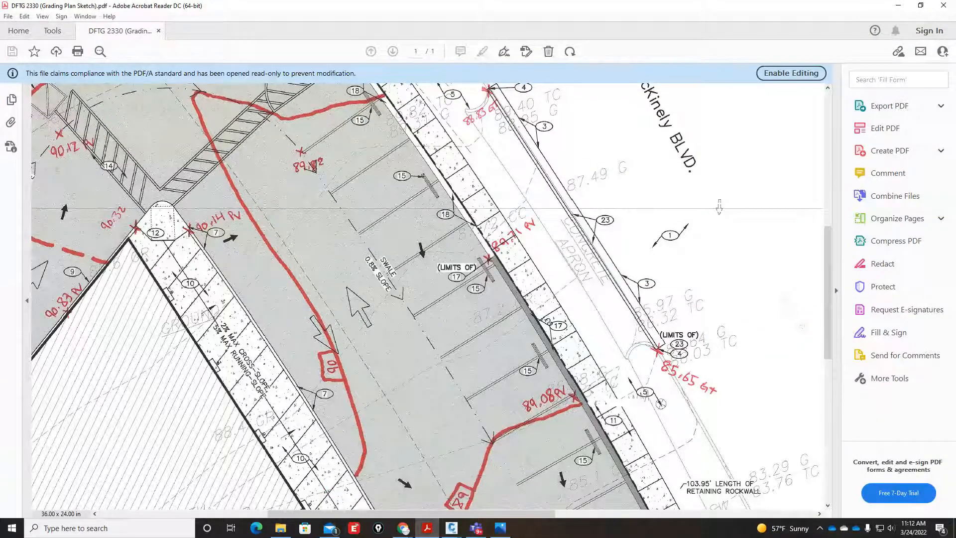
{"action": "left_click", "coordinate": [699, 271]}
{"action": "left_click", "coordinate": [624, 266]}
{"action": "middle_click_drag", "start_coordinate": [589, 327], "coordinate": [583, 357]}
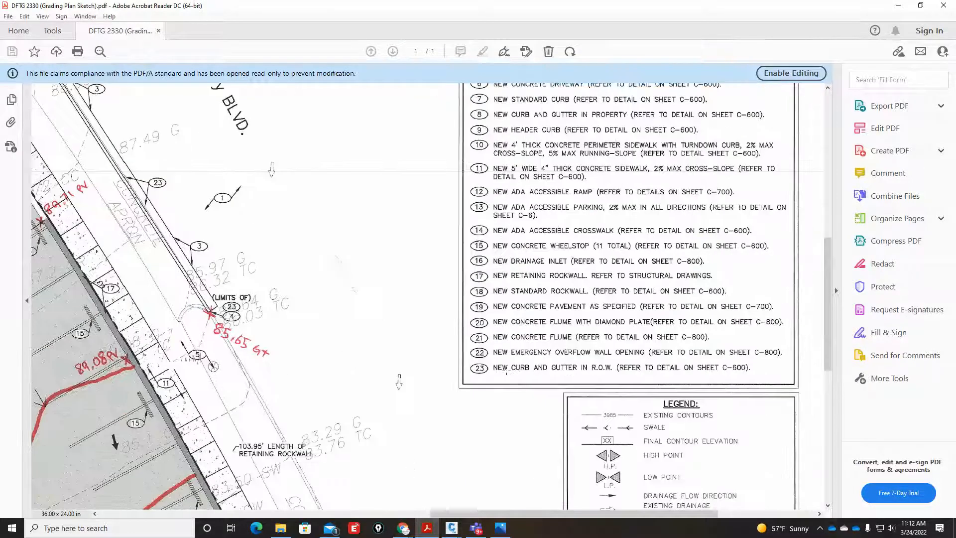
{"action": "middle_click_drag", "start_coordinate": [438, 323], "coordinate": [417, 320]}
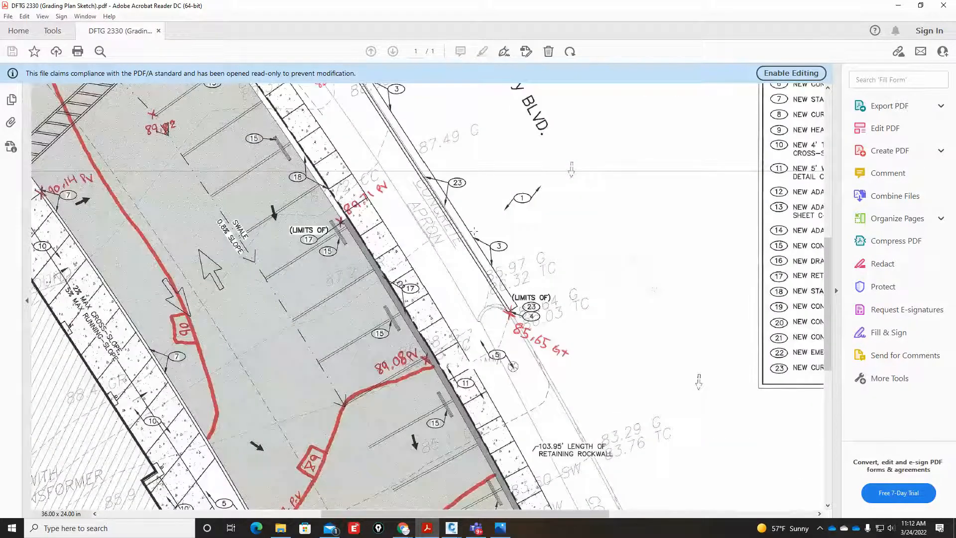
{"action": "middle_click_drag", "start_coordinate": [479, 242], "coordinate": [470, 239]}
{"action": "scroll", "coordinate": [472, 239], "scroll_direction": "up", "scroll_amount": 5}
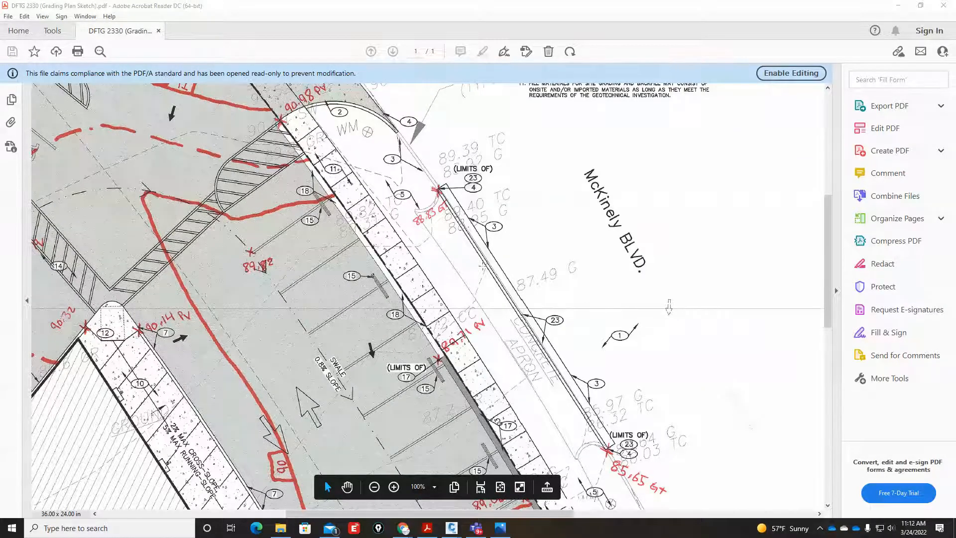
Switch to Photos and view the site pictures Aerial.jpg, Pic2.jpg and Pic3.jpg to examine the rockwall, sidewalk and street curb.
{"action": "left_click", "coordinate": [500, 527]}
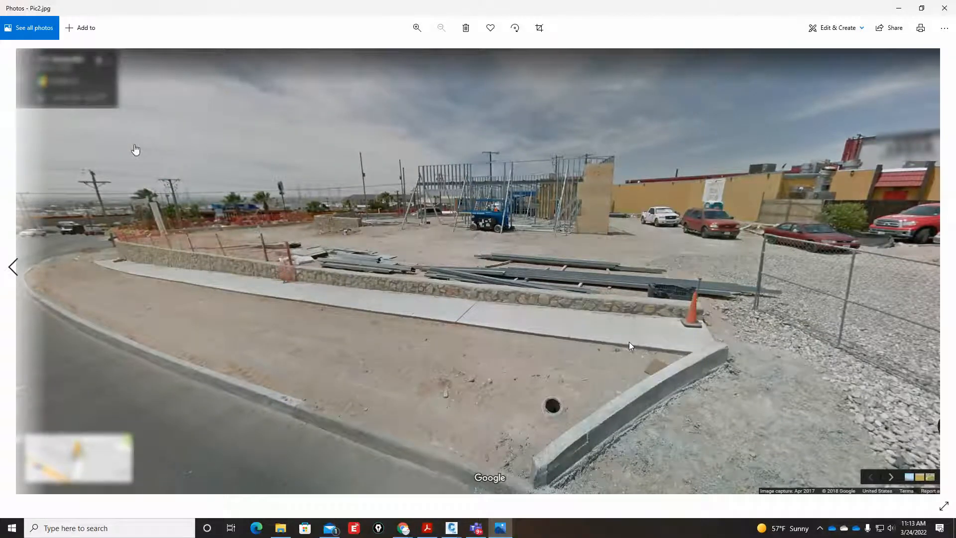
{"action": "left_click", "coordinate": [8, 276]}
{"action": "left_click", "coordinate": [9, 273]}
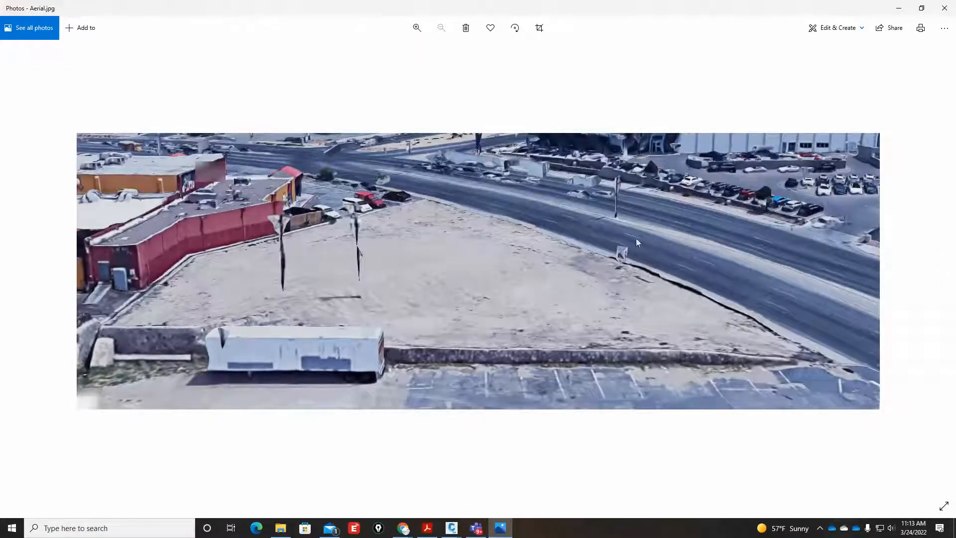
{"action": "left_click", "coordinate": [940, 276]}
{"action": "left_click", "coordinate": [940, 276]}
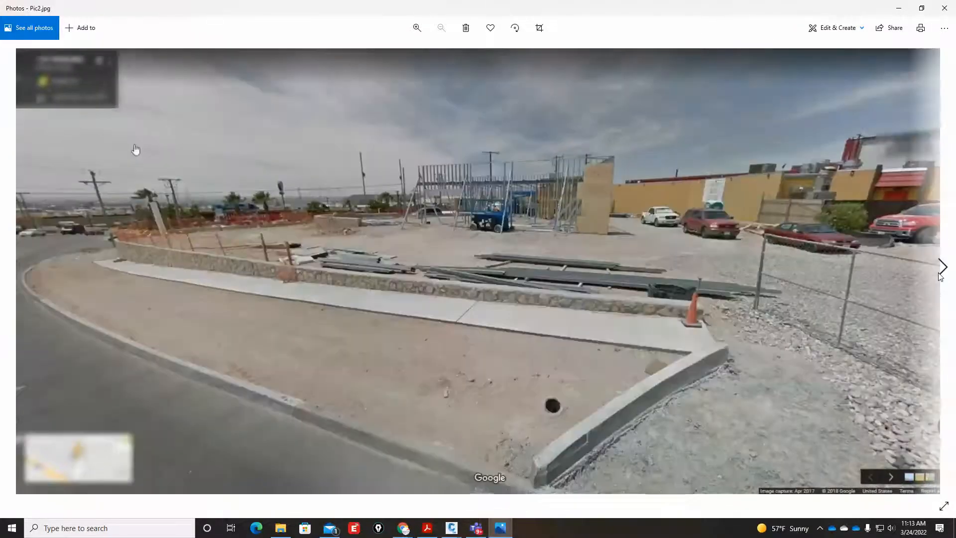
{"action": "left_click", "coordinate": [940, 276]}
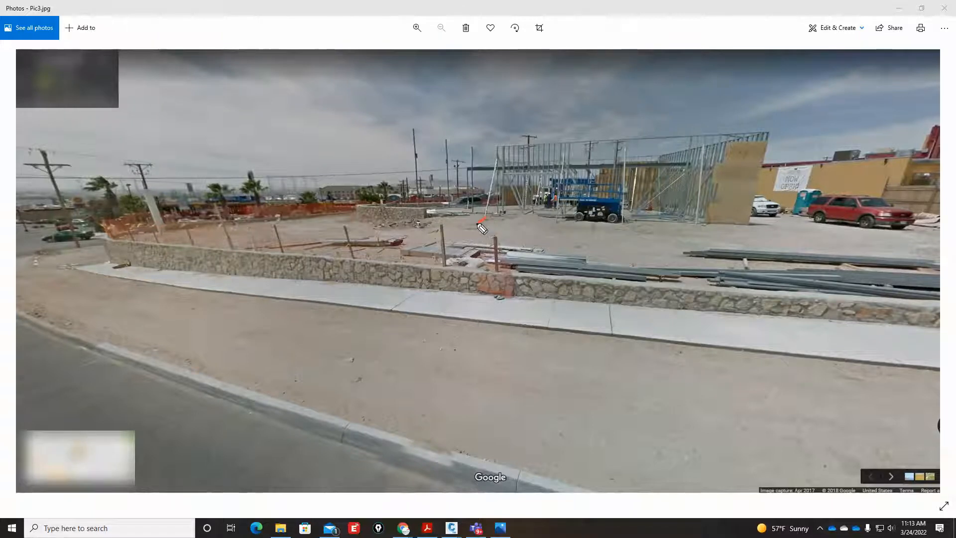
Mark up the section path across the rockwall, sidewalk and street curb on Pic3.jpg, and clear the markup.
{"action": "left_click_drag", "start_coordinate": [479, 223], "coordinate": [414, 257]}
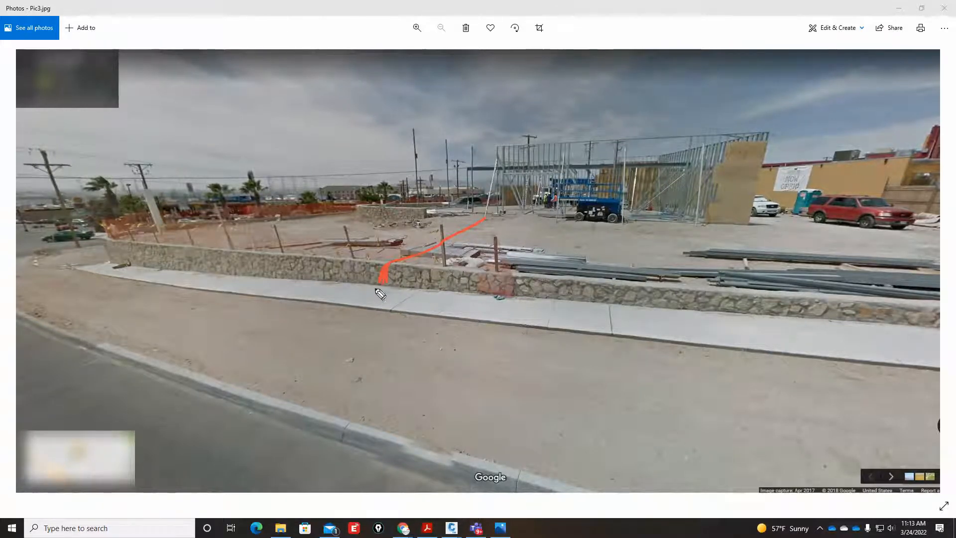
{"action": "left_click_drag", "start_coordinate": [383, 288], "coordinate": [231, 385]}
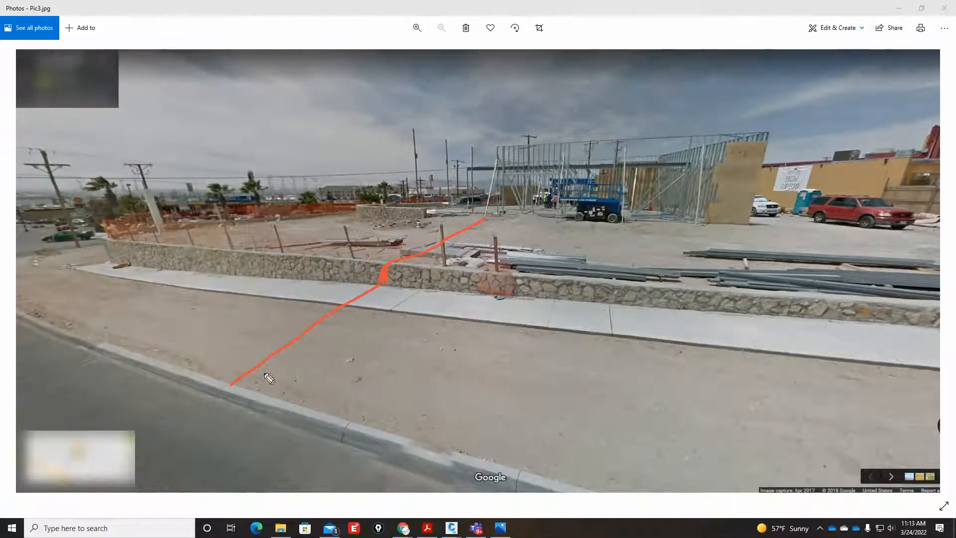
{"action": "mouse_move", "coordinate": [377, 294]}
{"action": "left_mouse_down"}
{"action": "mouse_move", "coordinate": [402, 266]}
{"action": "mouse_move", "coordinate": [386, 253]}
{"action": "left_mouse_up"}
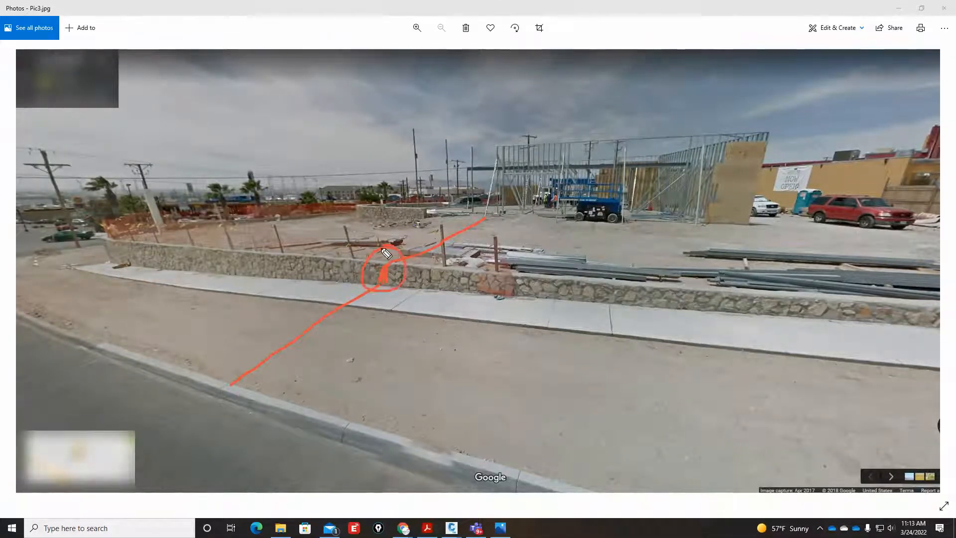
{"action": "left_click_drag", "start_coordinate": [283, 284], "coordinate": [284, 258]}
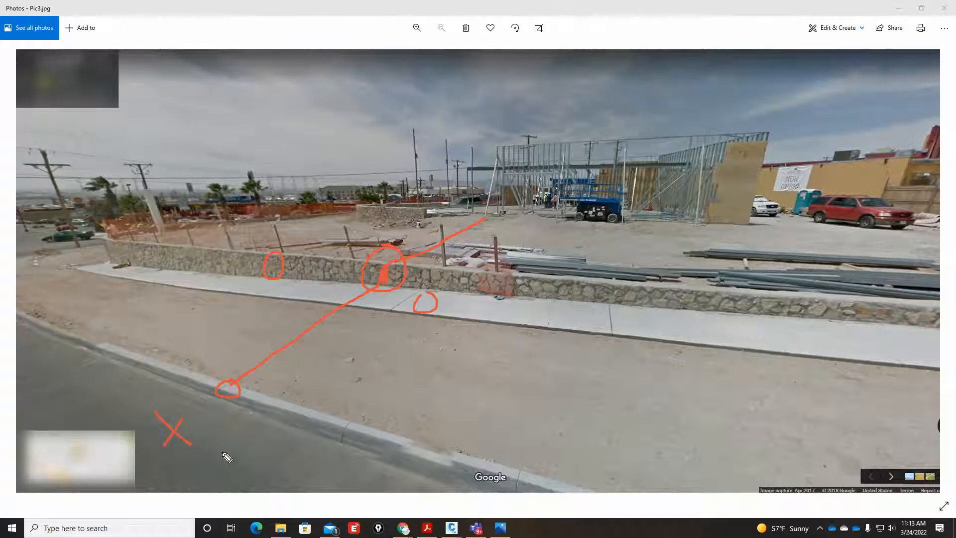
{"action": "left_click", "coordinate": [756, 292]}
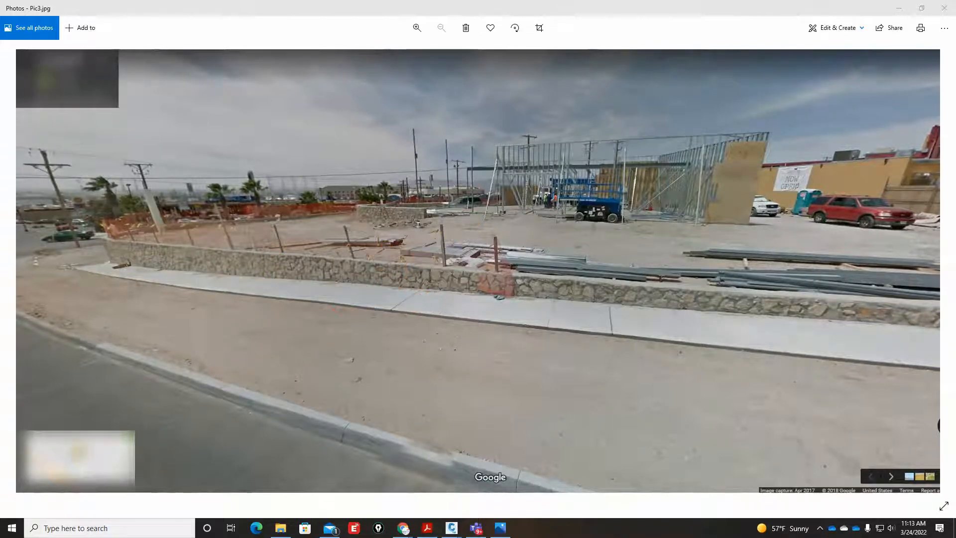
{"action": "left_click", "coordinate": [512, 342]}
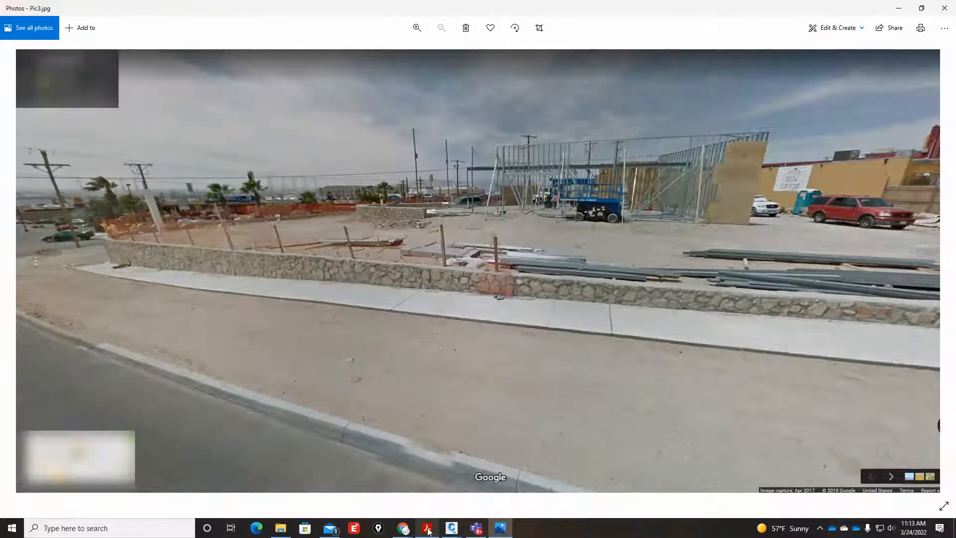
Switch to the Construction Details and Sections drawing in Civil 3D and examine the plan where Section A meets McKinley Blvd.
{"action": "mouse_move", "coordinate": [451, 528]}
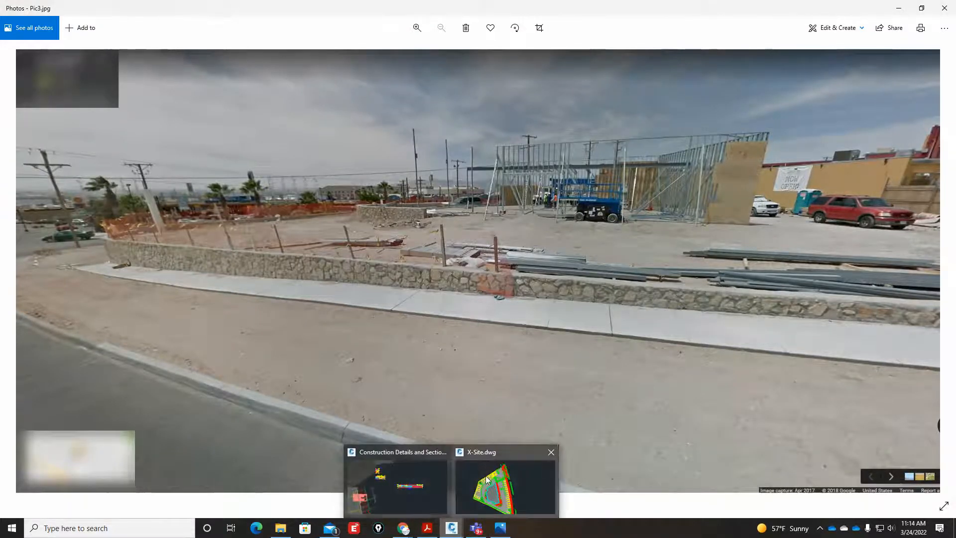
{"action": "left_click", "coordinate": [397, 485]}
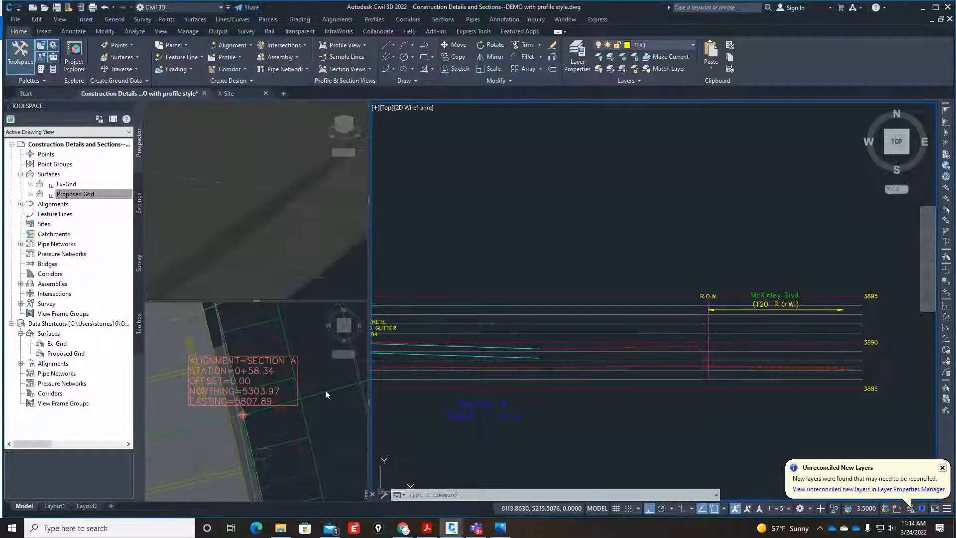
{"action": "left_click", "coordinate": [319, 405]}
{"action": "scroll", "coordinate": [284, 397], "scroll_direction": "down", "scroll_amount": 4}
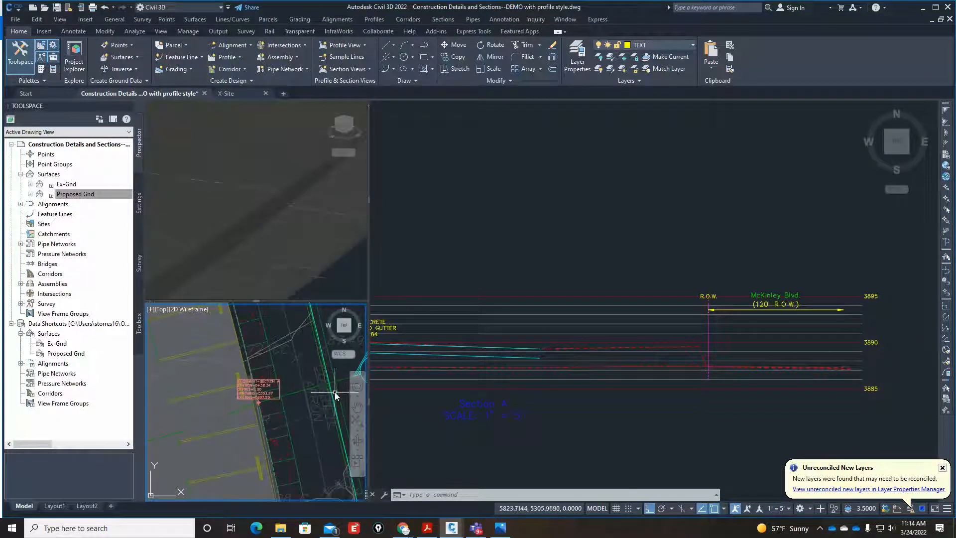
{"action": "scroll", "coordinate": [333, 384], "scroll_direction": "up", "scroll_amount": 5}
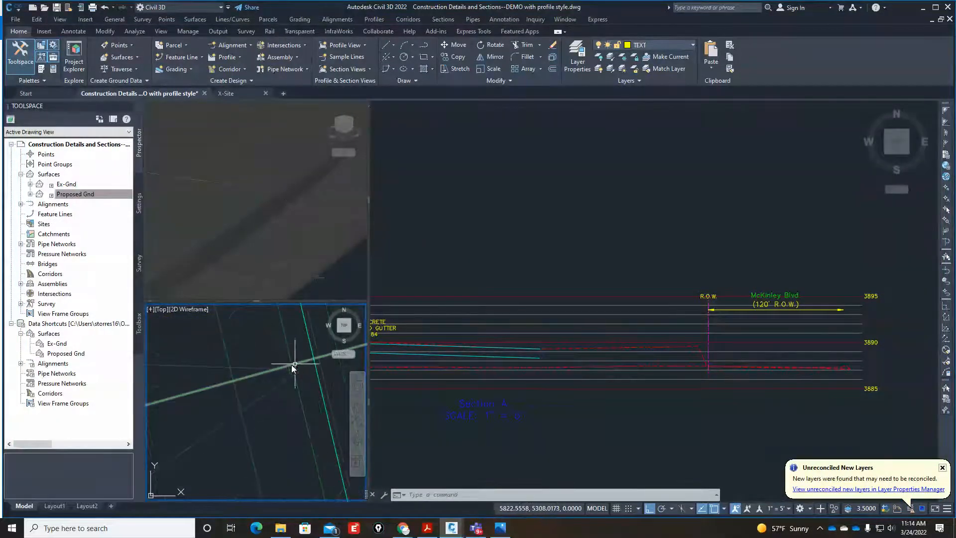
{"action": "scroll", "coordinate": [263, 378], "scroll_direction": "down", "scroll_amount": 2}
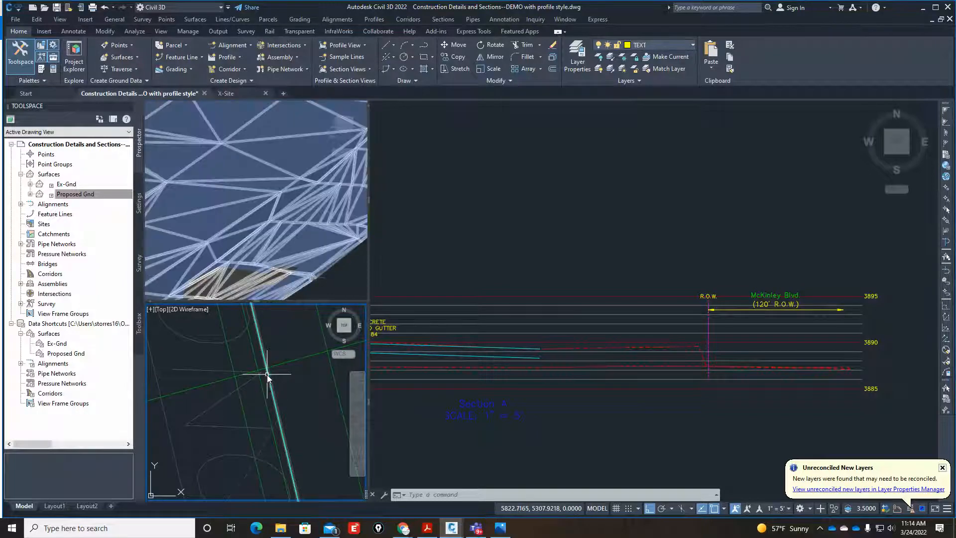
{"action": "mouse_move", "coordinate": [267, 374]}
{"action": "scroll", "coordinate": [267, 374], "scroll_direction": "up", "scroll_amount": 2}
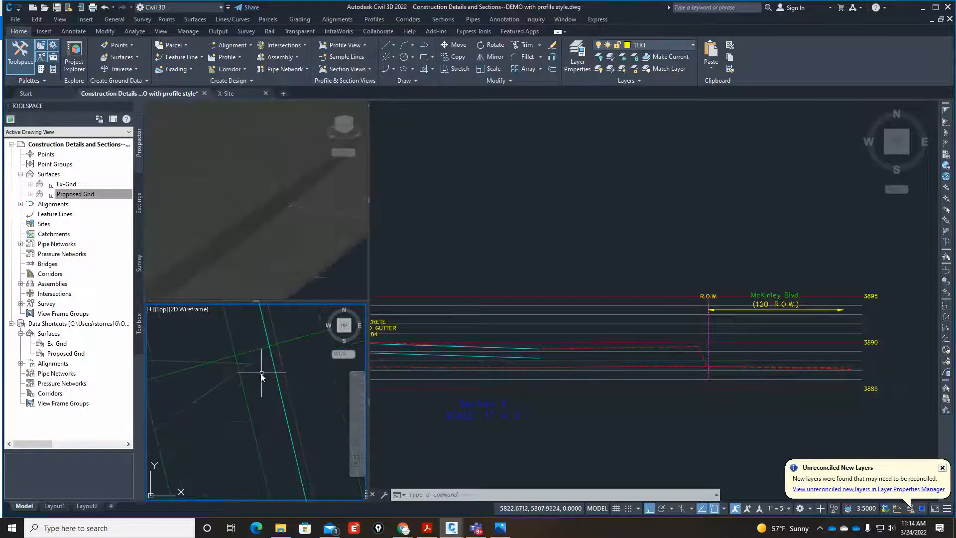
Select the site external reference in the plan, clear the selection, and inspect the Section A station and offset marker.
{"action": "mouse_move", "coordinate": [244, 388]}
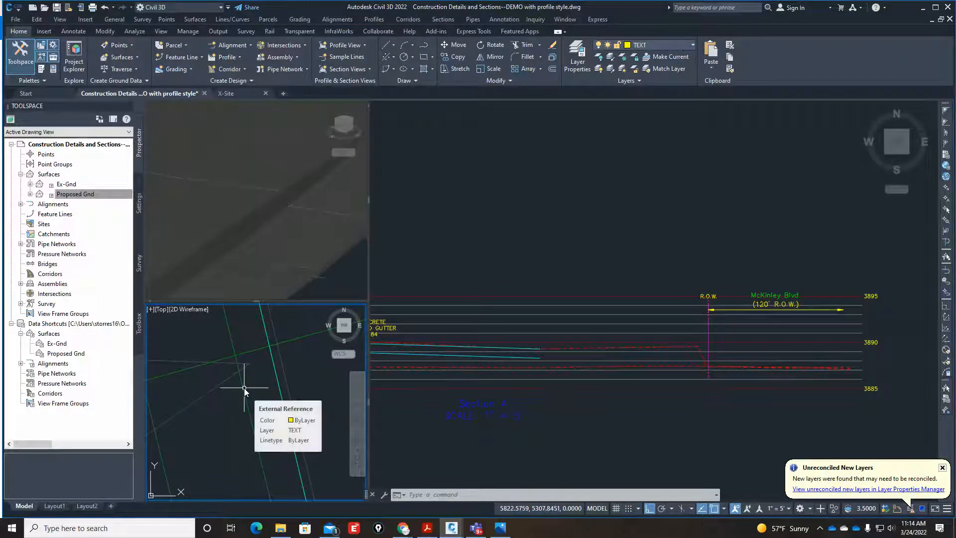
{"action": "left_click", "coordinate": [244, 388]}
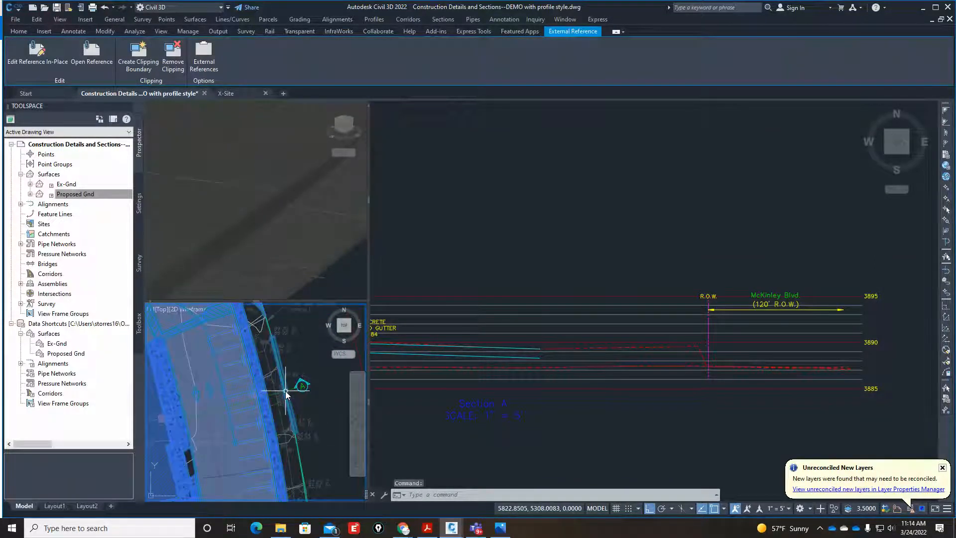
{"action": "scroll", "coordinate": [286, 394], "scroll_direction": "down", "scroll_amount": 3}
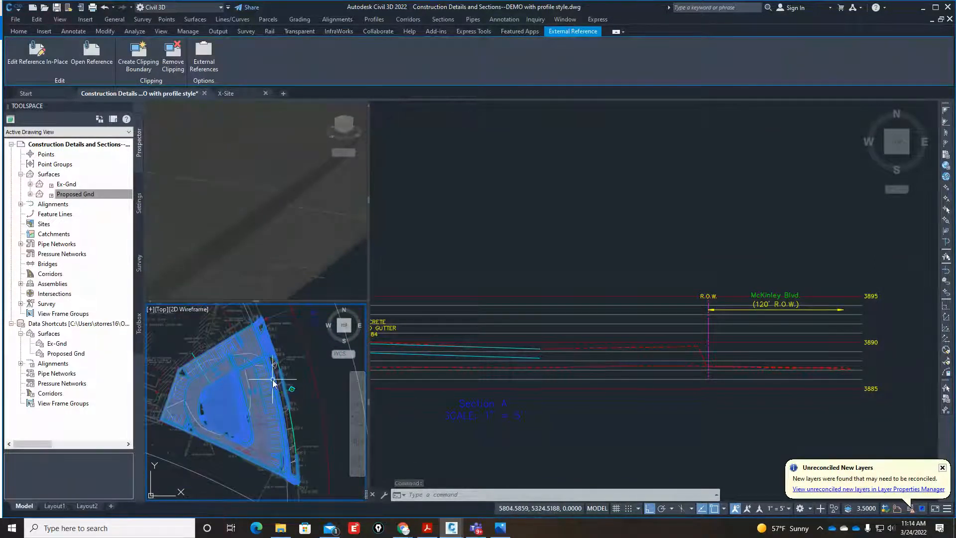
{"action": "mouse_move", "coordinate": [273, 382]}
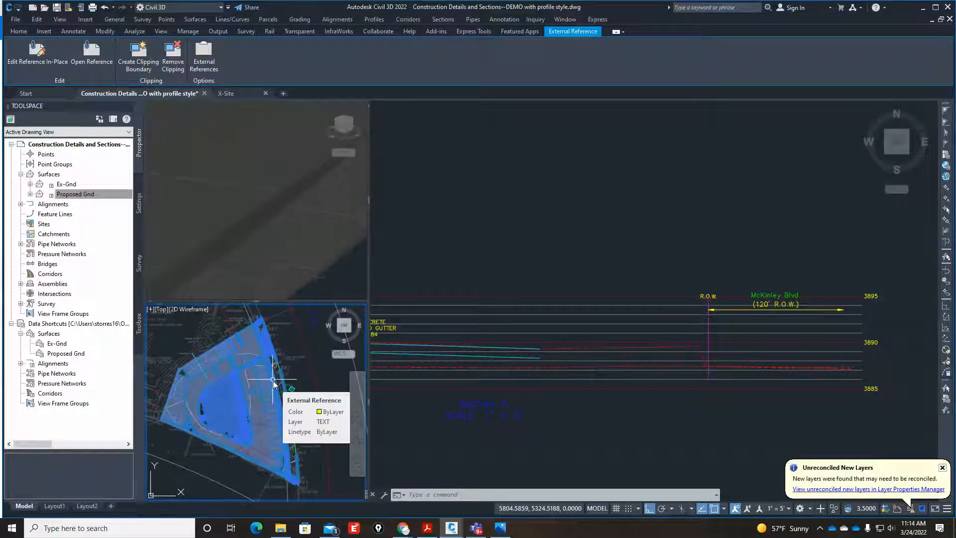
{"action": "key", "text": "Escape"}
{"action": "scroll", "coordinate": [273, 378], "scroll_direction": "up", "scroll_amount": 6}
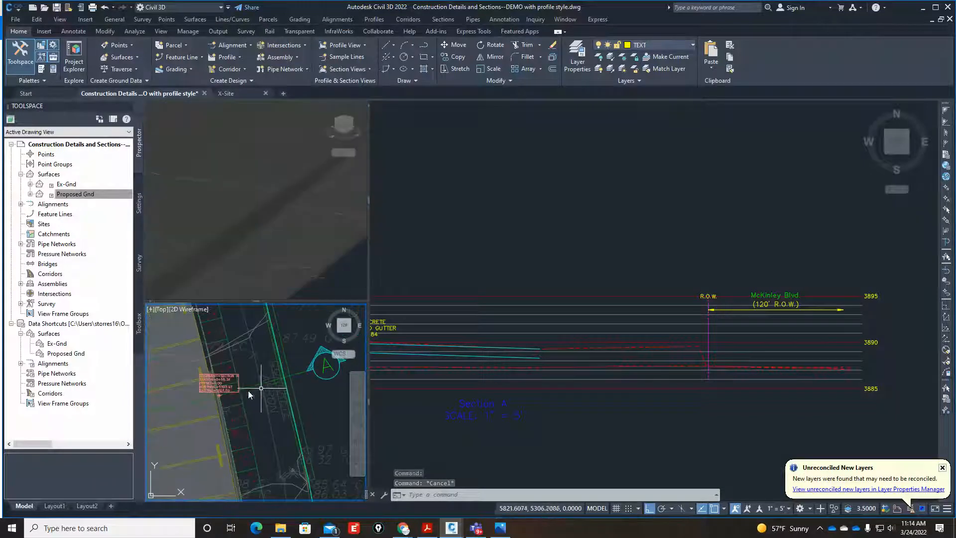
{"action": "scroll", "coordinate": [216, 400], "scroll_direction": "up", "scroll_amount": 5}
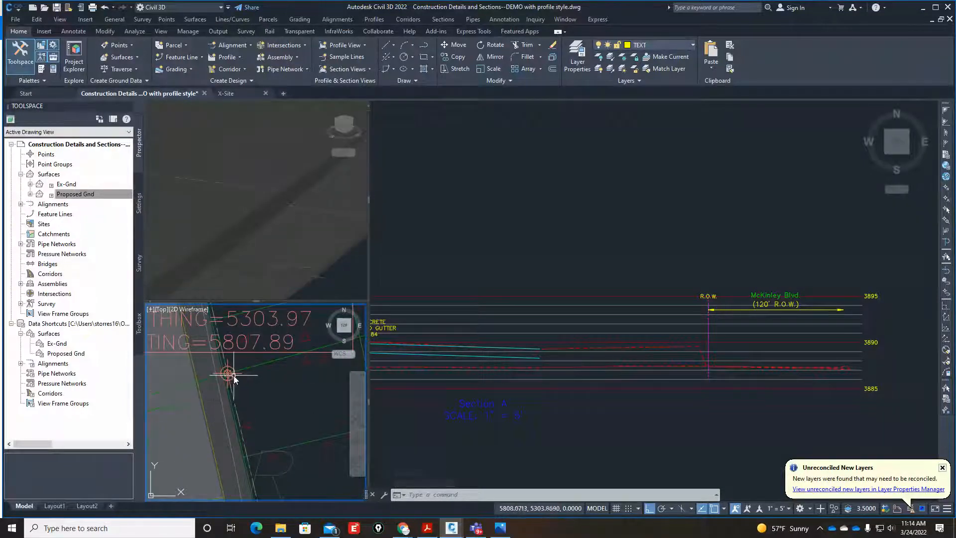
Examine the ground surface's drop along the site edge from several angles in the shaded 3D view.
{"action": "left_click", "coordinate": [345, 273]}
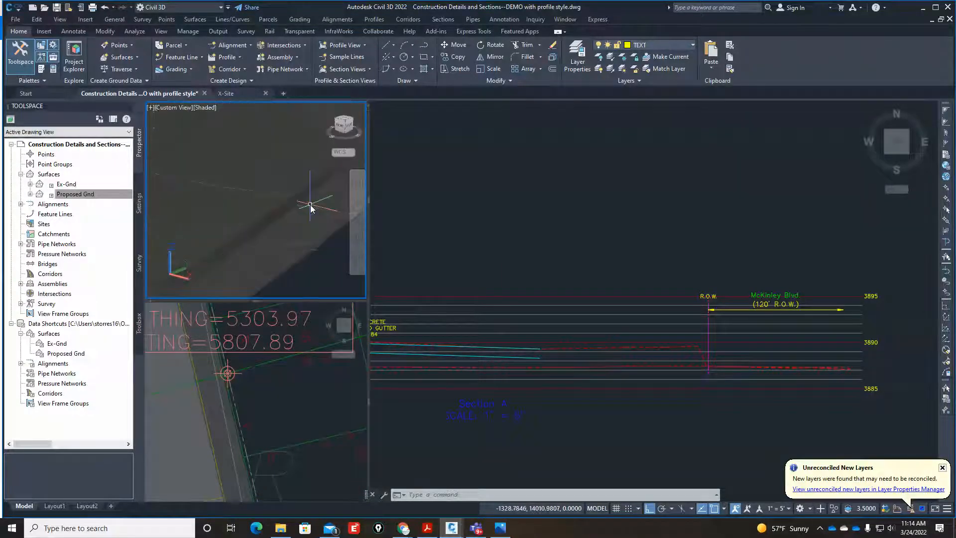
{"action": "middle_click_drag", "start_coordinate": [300, 225], "coordinate": [313, 212], "text": "shift"}
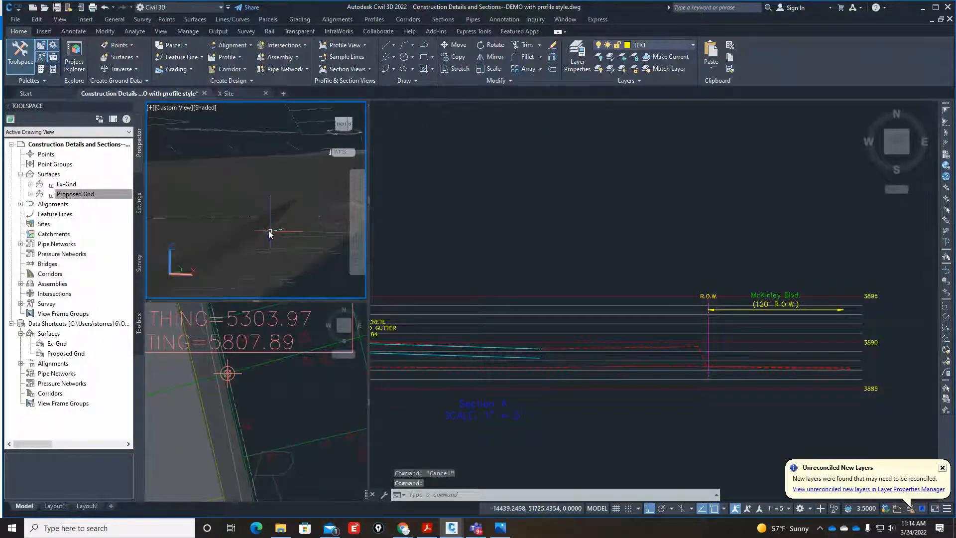
{"action": "scroll", "coordinate": [269, 244], "scroll_direction": "up", "scroll_amount": 3}
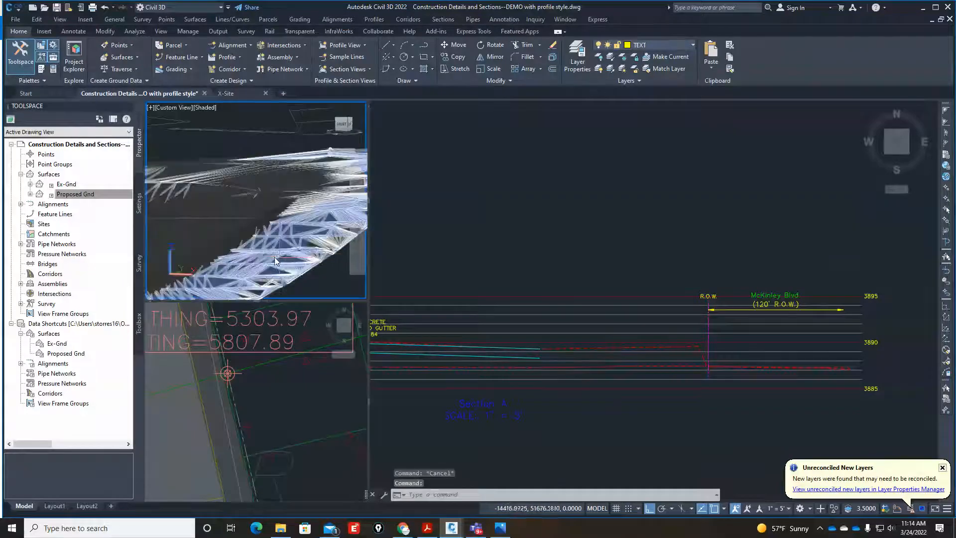
{"action": "middle_click_drag", "start_coordinate": [272, 255], "coordinate": [294, 250]}
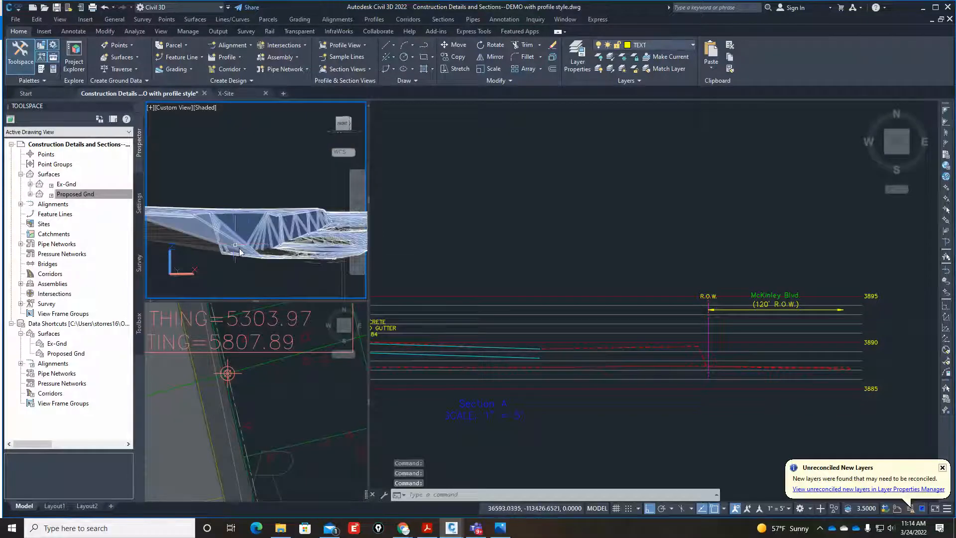
{"action": "mouse_move", "coordinate": [286, 254]}
{"action": "middle_mouse_down", "text": "shift"}
{"action": "mouse_move", "coordinate": [273, 226]}
{"action": "mouse_move", "coordinate": [285, 251]}
{"action": "mouse_move", "coordinate": [288, 234]}
{"action": "mouse_move", "coordinate": [292, 246]}
{"action": "middle_mouse_up", "text": "shift"}
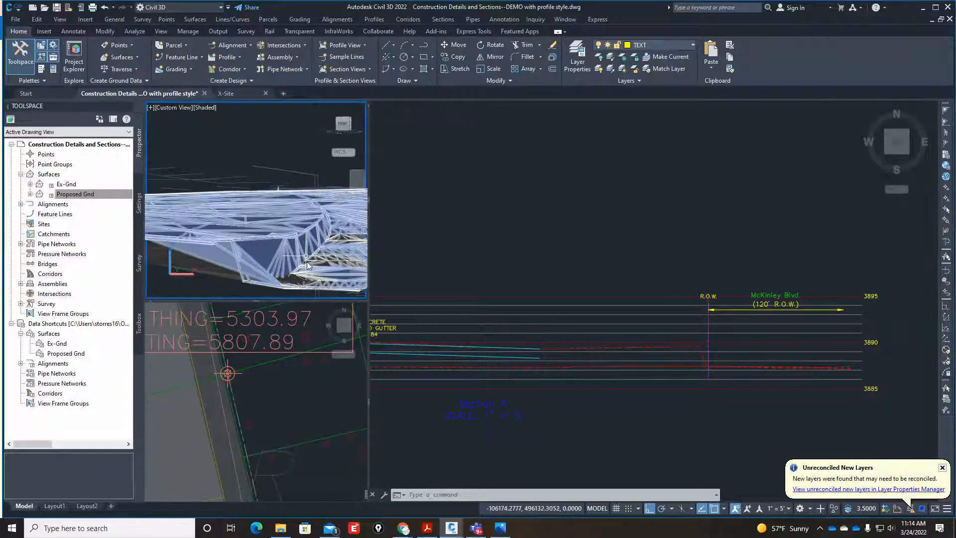
{"action": "scroll", "coordinate": [303, 266], "scroll_direction": "up", "scroll_amount": 3}
{"action": "scroll", "coordinate": [319, 224], "scroll_direction": "up", "scroll_amount": 3}
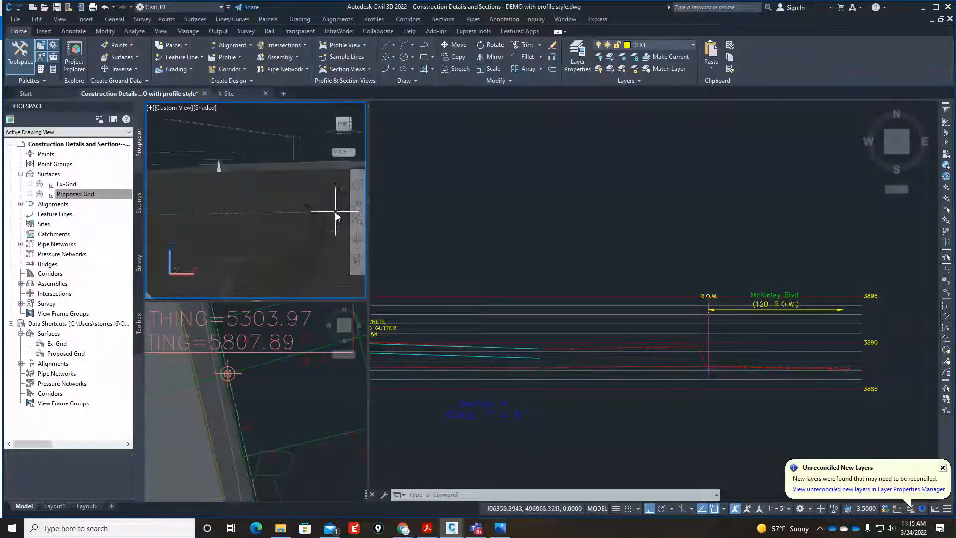
{"action": "mouse_move", "coordinate": [309, 241]}
{"action": "middle_mouse_down", "text": "shift"}
{"action": "mouse_move", "coordinate": [320, 234]}
{"action": "mouse_move", "coordinate": [290, 229]}
{"action": "middle_mouse_up", "text": "shift"}
{"action": "scroll", "coordinate": [289, 257], "scroll_direction": "down", "scroll_amount": 2}
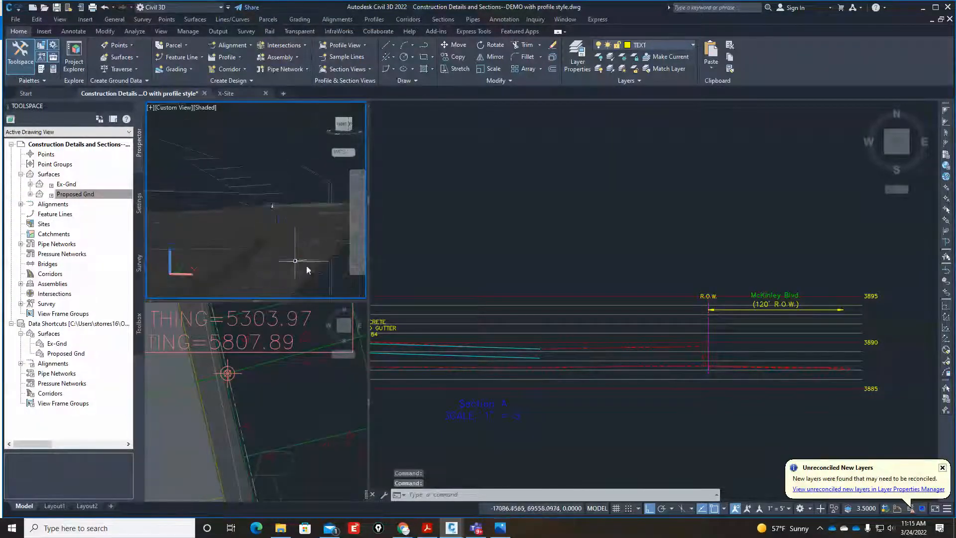
{"action": "scroll", "coordinate": [325, 265], "scroll_direction": "up", "scroll_amount": 2}
{"action": "scroll", "coordinate": [222, 248], "scroll_direction": "up", "scroll_amount": 2}
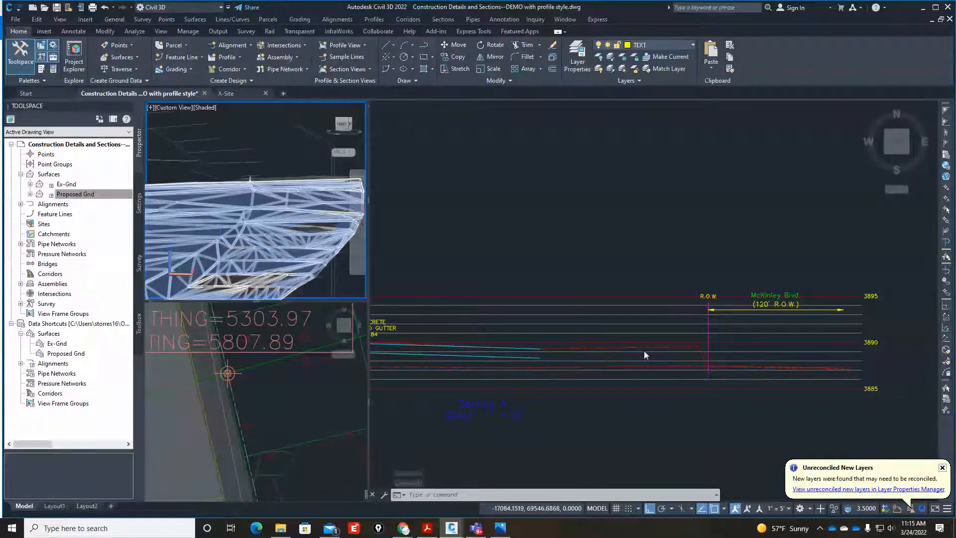
Select the Proposed Gnd profile in the Section A profile view to identify it, and clear the selection.
{"action": "left_click", "coordinate": [670, 346]}
{"action": "left_click", "coordinate": [675, 346]}
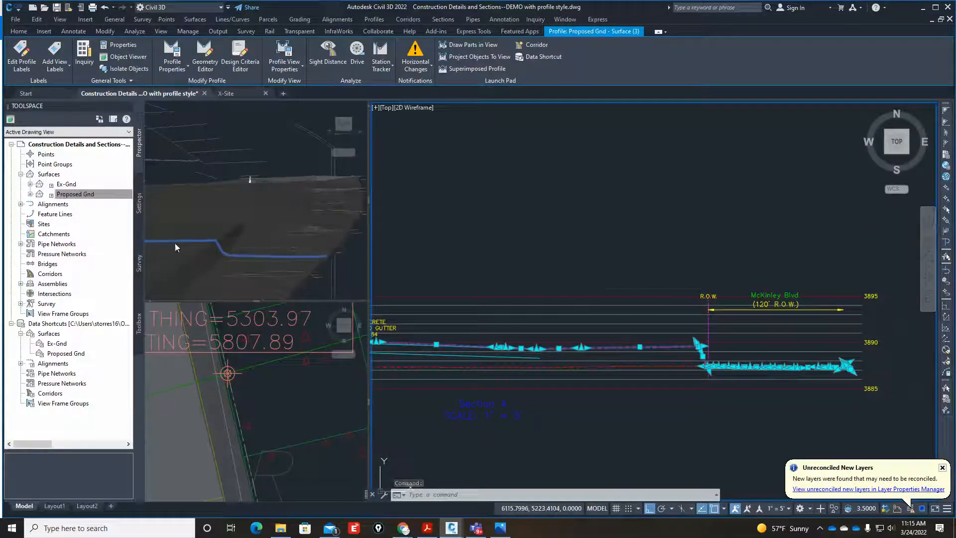
{"action": "left_click", "coordinate": [558, 252]}
{"action": "left_click", "coordinate": [640, 284]}
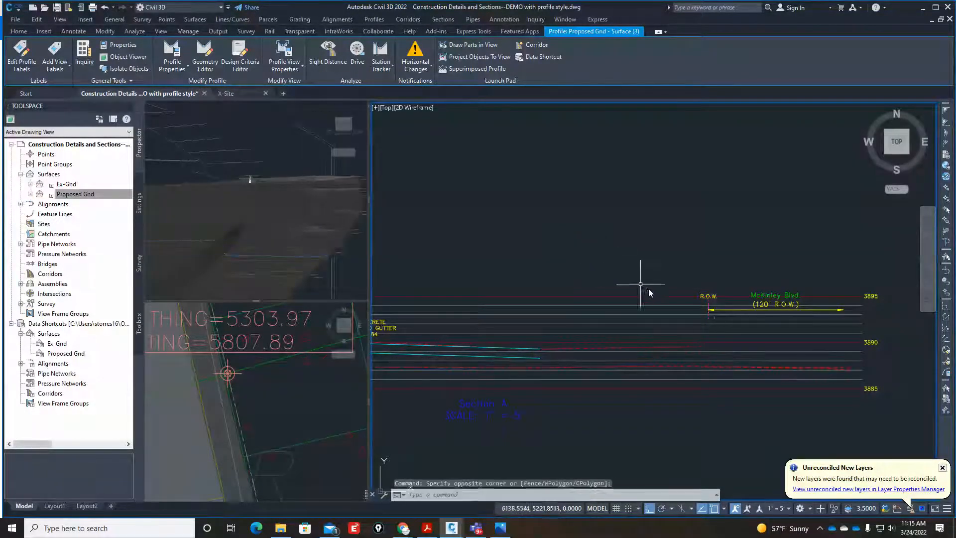
{"action": "key", "text": "Escape"}
{"action": "key", "text": "Escape"}
Inspect the sloped drop in the proposed ground profile beside the R.O.W. line at McKinley Blvd.
{"action": "scroll", "coordinate": [725, 357], "scroll_direction": "up", "scroll_amount": 3}
{"action": "scroll", "coordinate": [707, 377], "scroll_direction": "up", "scroll_amount": 3}
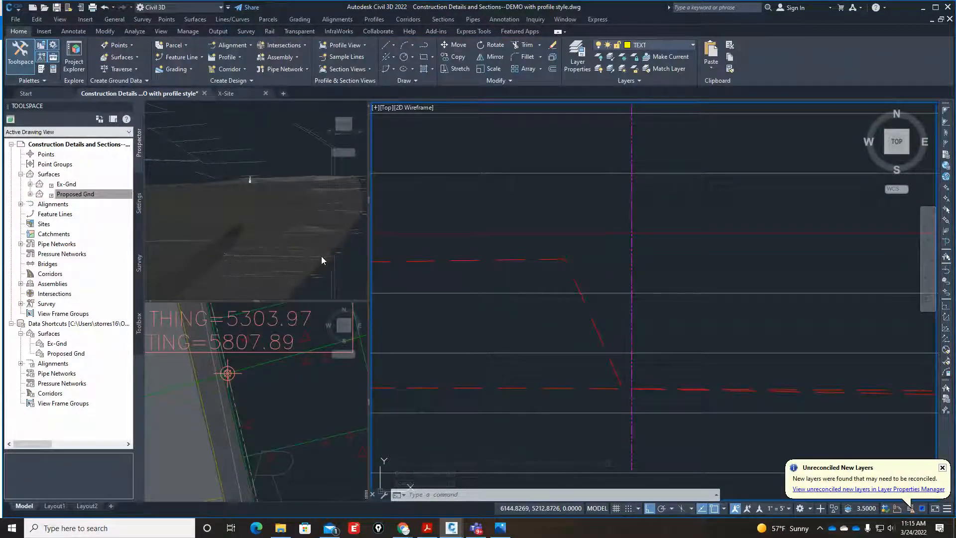
{"action": "scroll", "coordinate": [704, 316], "scroll_direction": "down", "scroll_amount": 5}
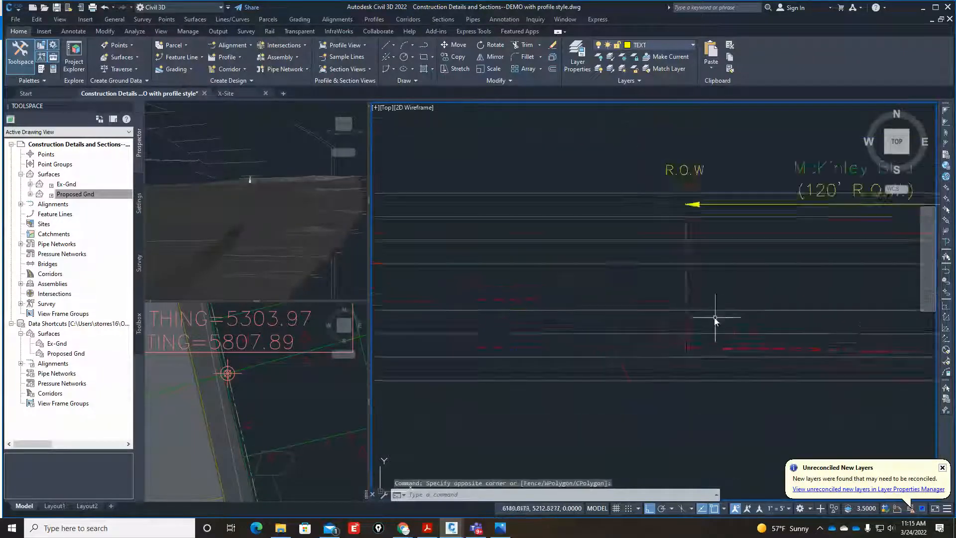
{"action": "left_click", "coordinate": [692, 325]}
{"action": "scroll", "coordinate": [710, 327], "scroll_direction": "up", "scroll_amount": 6}
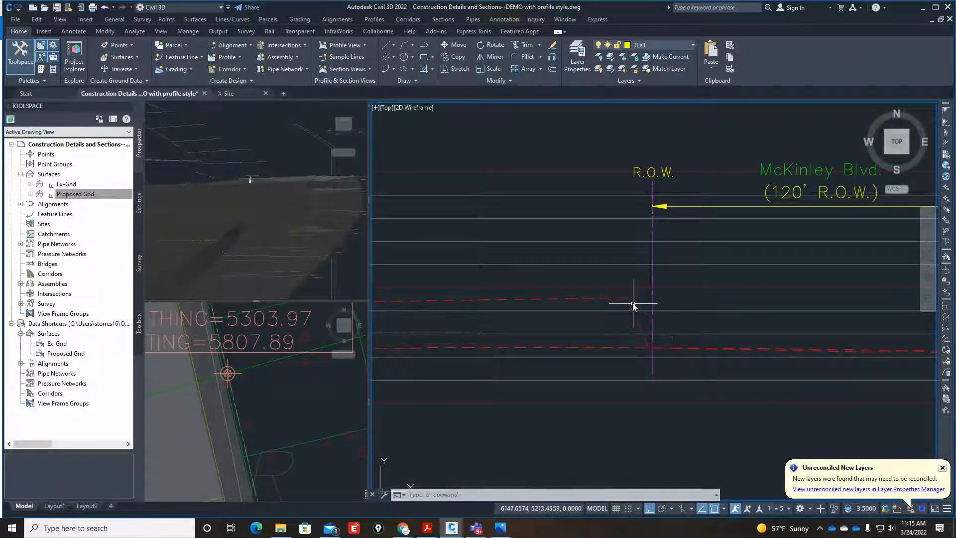
{"action": "scroll", "coordinate": [631, 301], "scroll_direction": "down", "scroll_amount": 8}
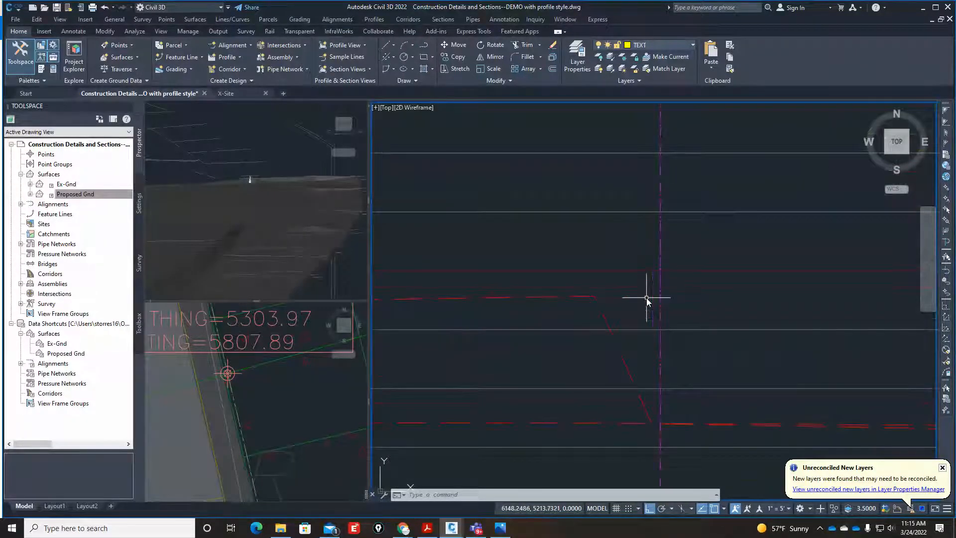
Examine the finished example sections for the new rockwall at Sunset Blvd. and the existing retaining wall in Section J.
{"action": "scroll", "coordinate": [639, 344], "scroll_direction": "down", "scroll_amount": 6}
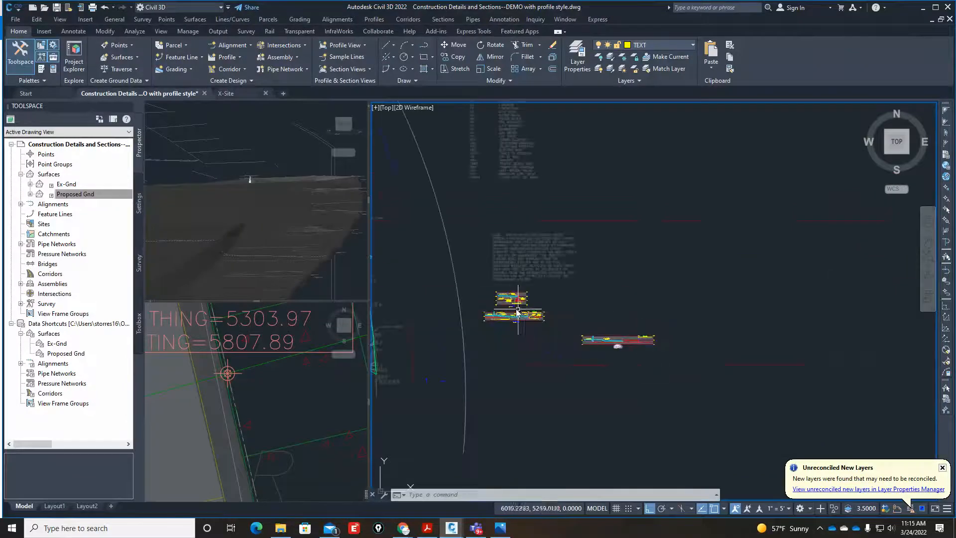
{"action": "scroll", "coordinate": [516, 310], "scroll_direction": "up", "scroll_amount": 8}
{"action": "scroll", "coordinate": [589, 375], "scroll_direction": "up", "scroll_amount": 7}
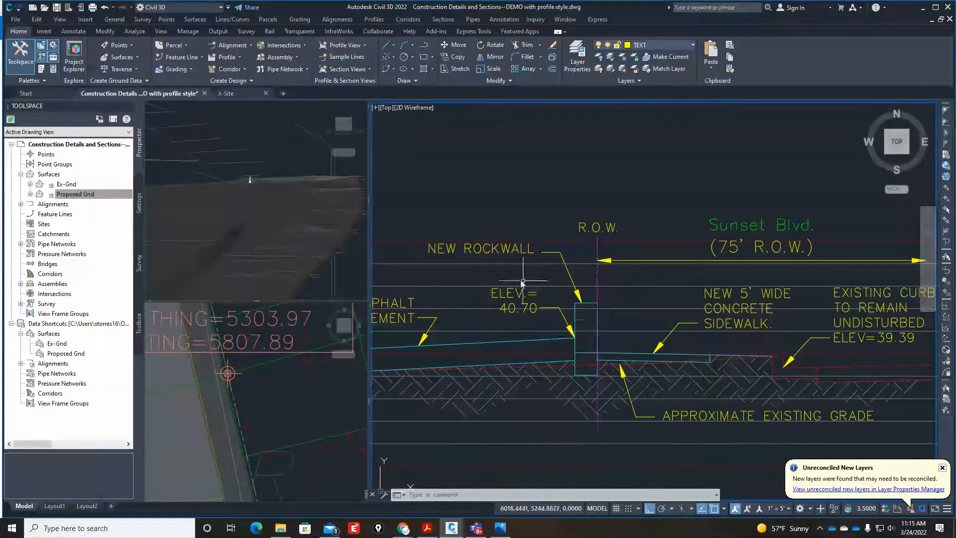
{"action": "scroll", "coordinate": [616, 401], "scroll_direction": "down", "scroll_amount": 6}
{"action": "scroll", "coordinate": [526, 238], "scroll_direction": "up", "scroll_amount": 4}
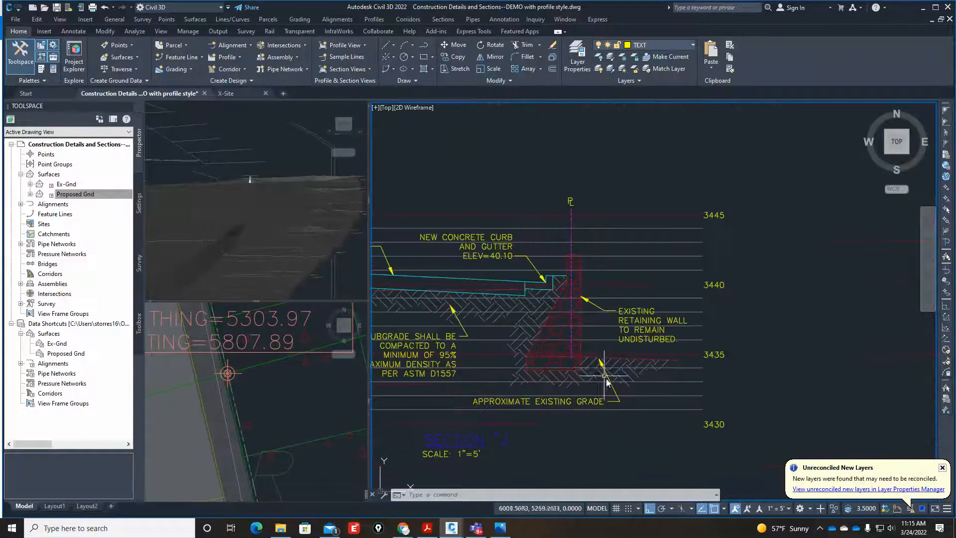
Copy the existing retaining wall from Section J, including its rock hatch, to the empty space above Section A near McKinley Blvd.
{"action": "scroll", "coordinate": [603, 327], "scroll_direction": "up", "scroll_amount": 2}
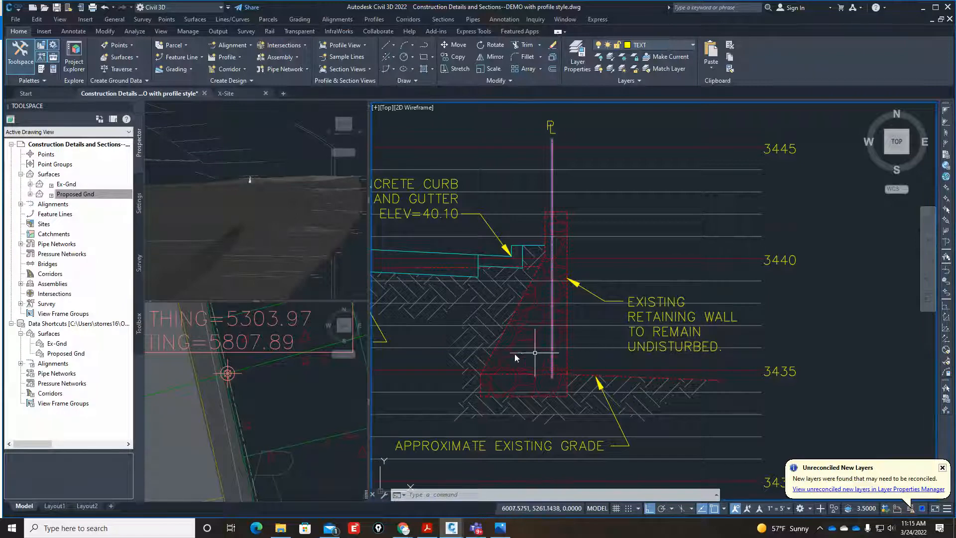
{"action": "scroll", "coordinate": [515, 355], "scroll_direction": "down", "scroll_amount": 9}
{"action": "scroll", "coordinate": [525, 432], "scroll_direction": "up", "scroll_amount": 8}
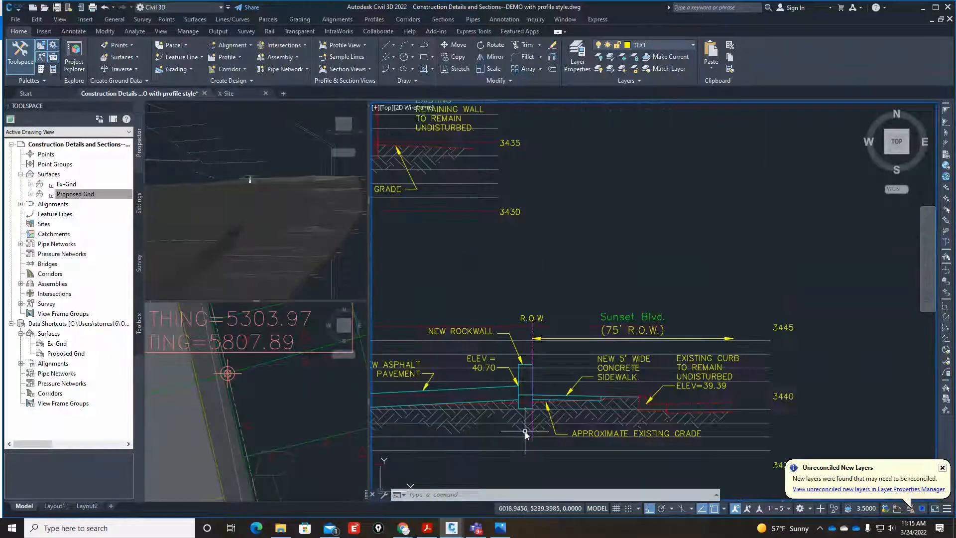
{"action": "scroll", "coordinate": [557, 395], "scroll_direction": "down", "scroll_amount": 8}
{"action": "scroll", "coordinate": [546, 309], "scroll_direction": "up", "scroll_amount": 2}
{"action": "scroll", "coordinate": [547, 309], "scroll_direction": "up", "scroll_amount": 5}
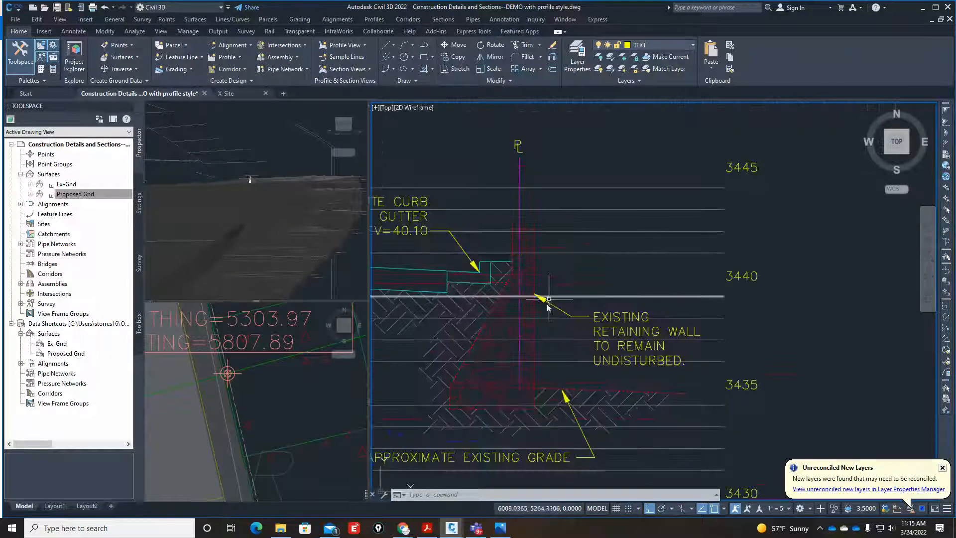
{"action": "type", "text": "Co"}
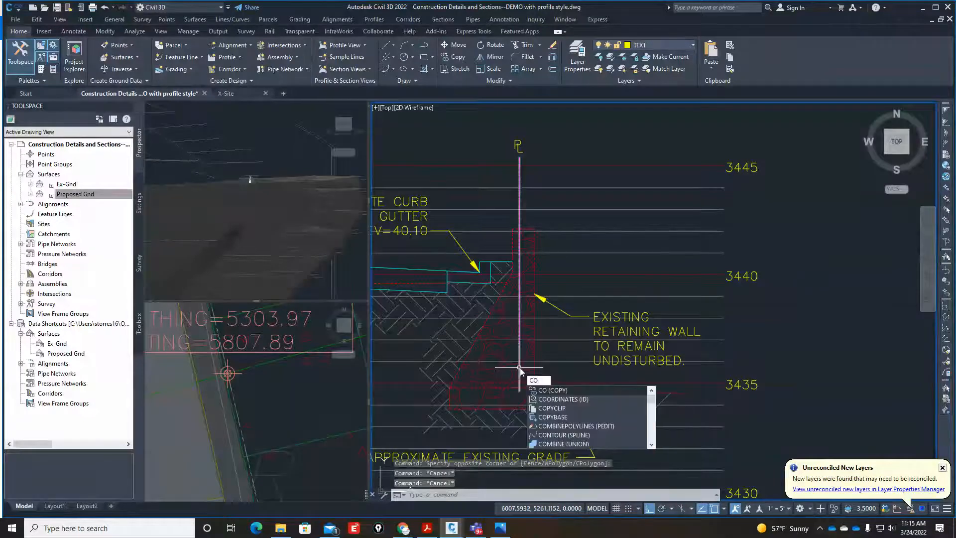
{"action": "key", "text": "Return"}
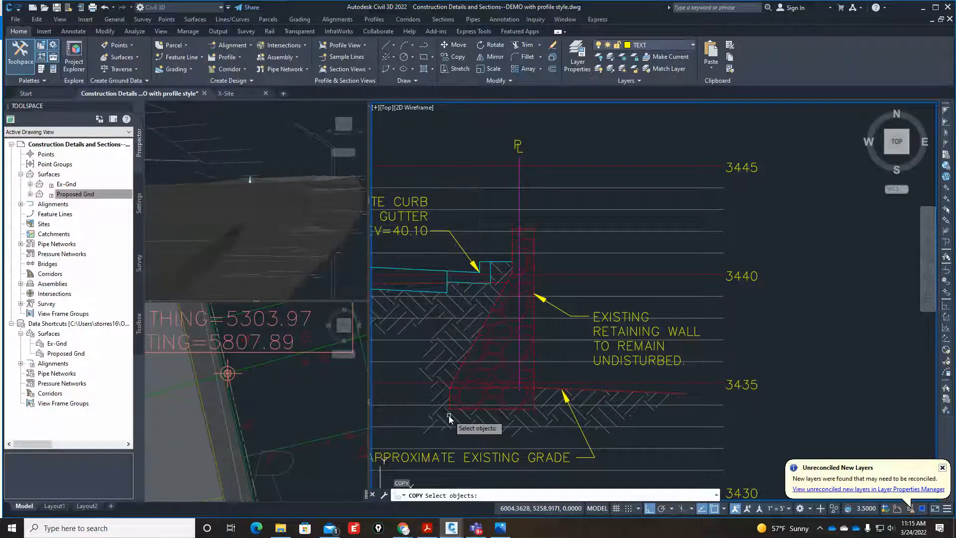
{"action": "type", "text": "w"}
{"action": "key", "text": "Return"}
{"action": "left_click", "coordinate": [446, 415]}
{"action": "left_click", "coordinate": [577, 211]}
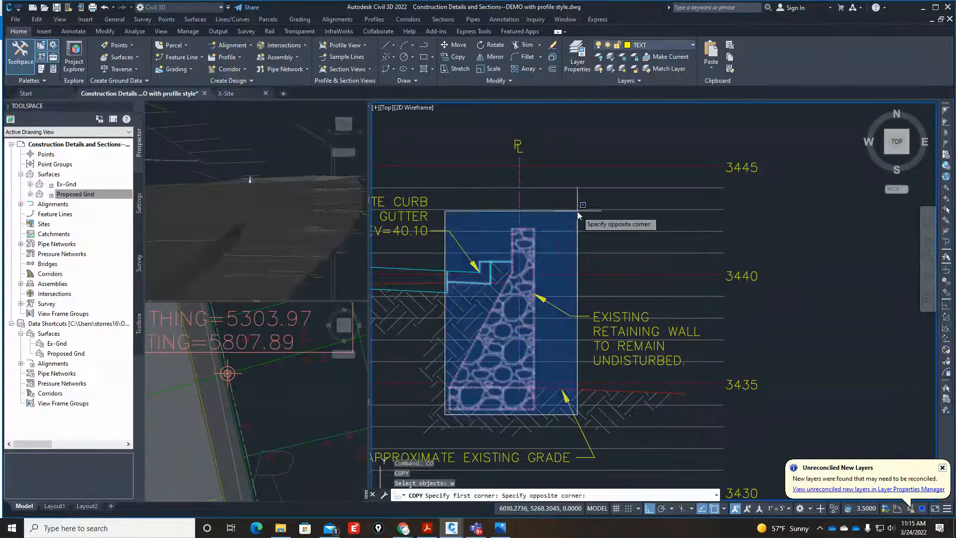
{"action": "key", "text": "Return"}
{"action": "left_click", "coordinate": [562, 234]}
{"action": "scroll", "coordinate": [520, 238], "scroll_direction": "down", "scroll_amount": 2}
{"action": "scroll", "coordinate": [518, 239], "scroll_direction": "down", "scroll_amount": 4}
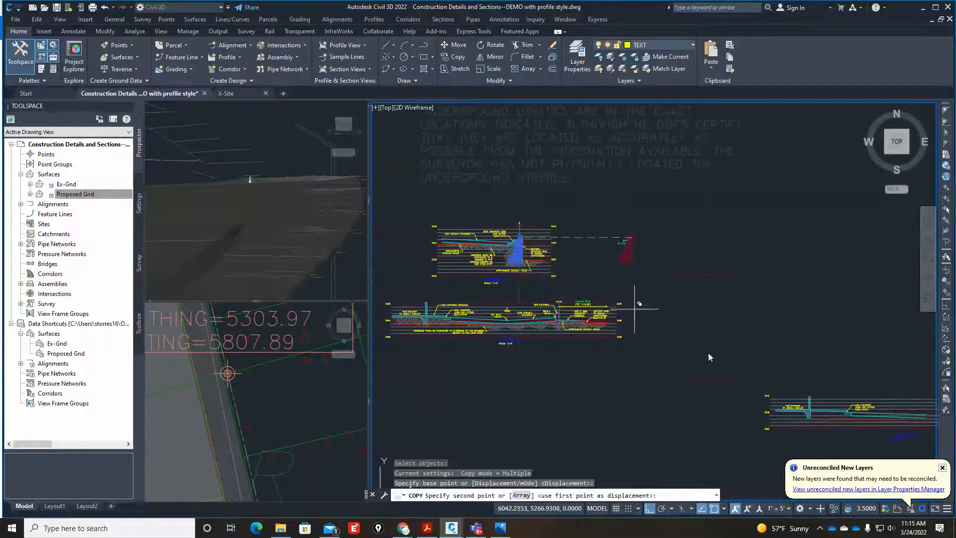
{"action": "key", "text": "F8"}
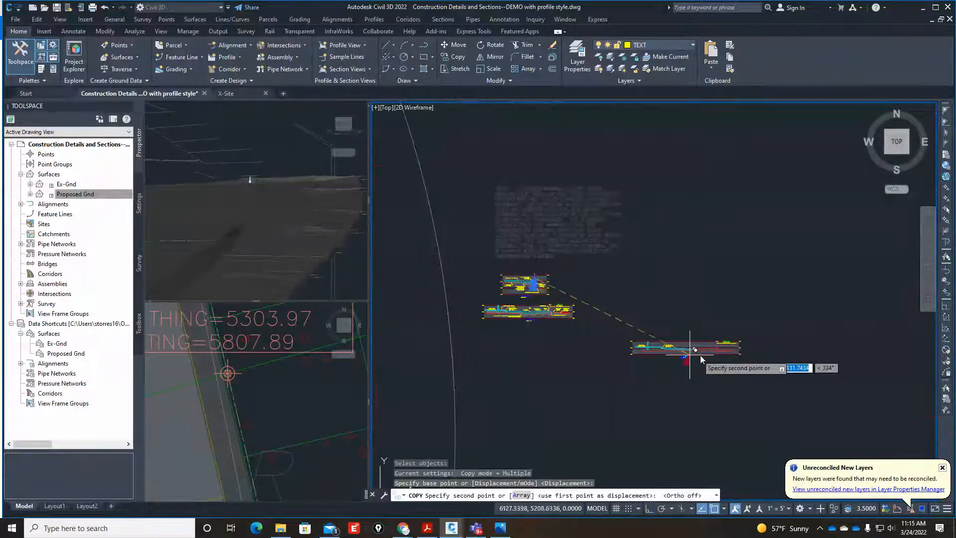
{"action": "scroll", "coordinate": [737, 339], "scroll_direction": "up", "scroll_amount": 6}
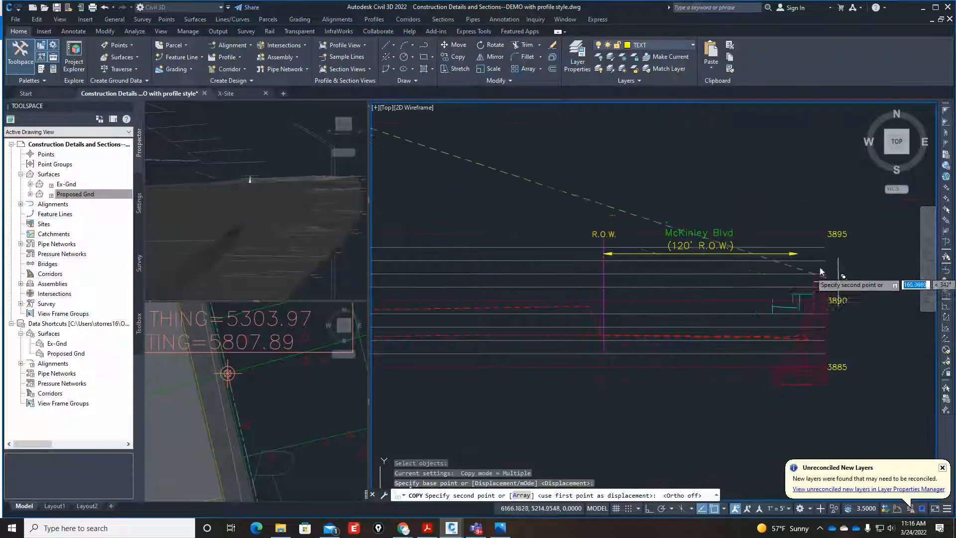
{"action": "scroll", "coordinate": [709, 281], "scroll_direction": "down", "scroll_amount": 4}
{"action": "left_click", "coordinate": [661, 214]}
{"action": "key", "text": "Escape"}
{"action": "key", "text": "Escape"}
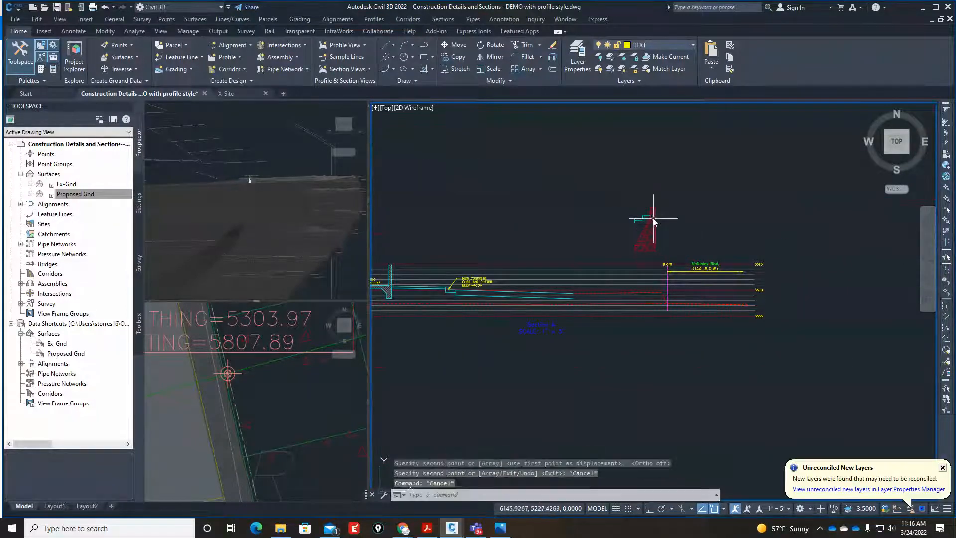
Erase the curb and gutter linework that was copied along with the retaining wall.
{"action": "scroll", "coordinate": [587, 224], "scroll_direction": "up", "scroll_amount": 3}
{"action": "left_click", "coordinate": [503, 269]}
{"action": "left_click", "coordinate": [635, 195]}
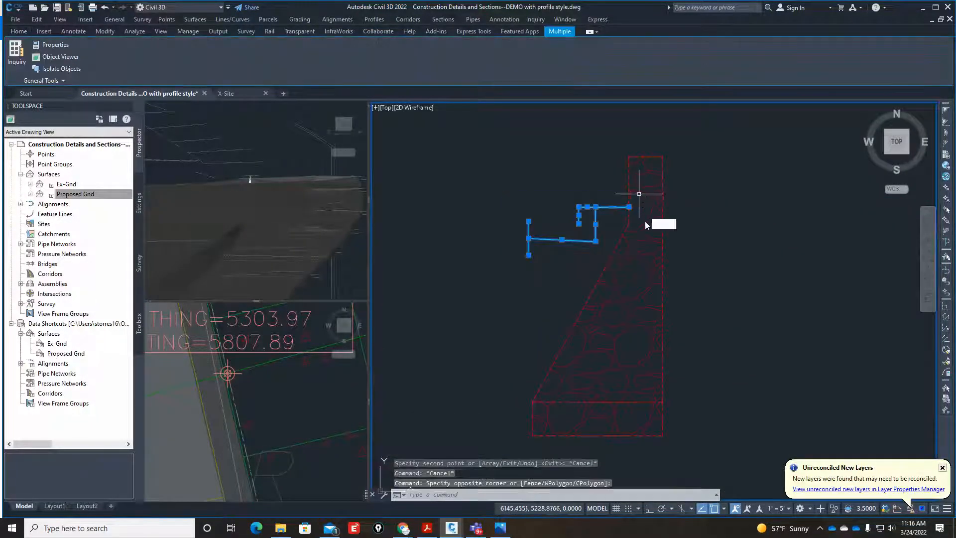
{"action": "type", "text": "e"}
{"action": "key", "text": "Return"}
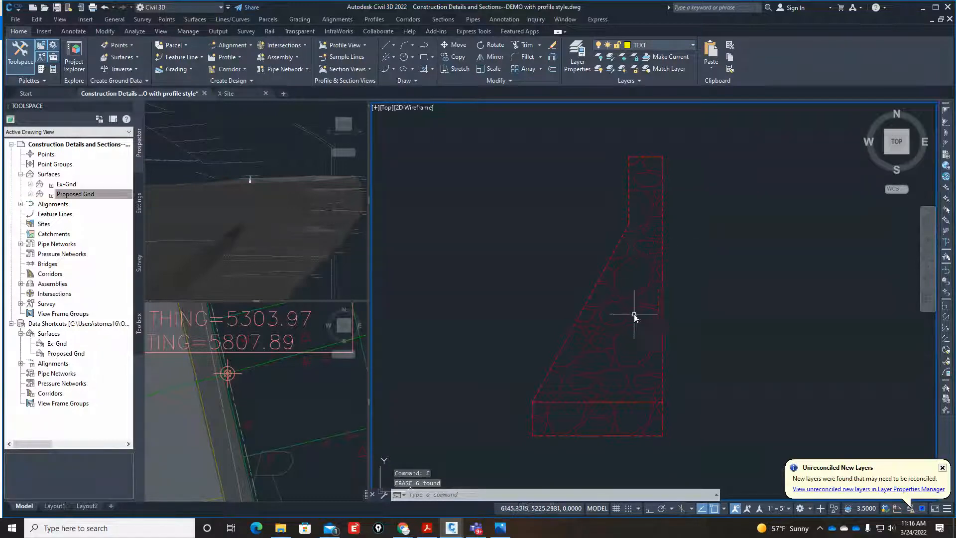
Move the rock hatch out of the copied wall outline to the empty space beside it.
{"action": "left_click", "coordinate": [636, 315]}
{"action": "scroll", "coordinate": [569, 312], "scroll_direction": "down", "scroll_amount": 4}
{"action": "type", "text": "m"}
{"action": "key", "text": "Return"}
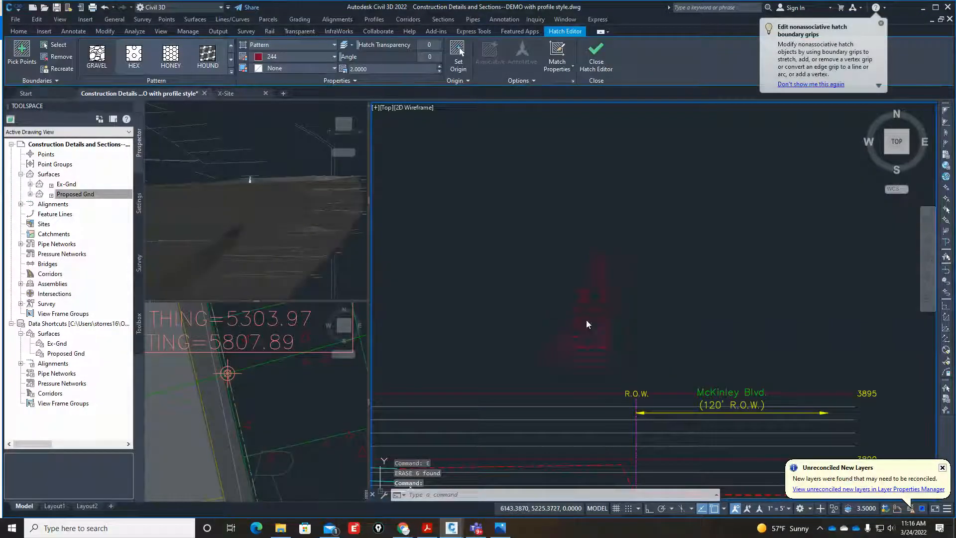
{"action": "left_click", "coordinate": [599, 317]}
{"action": "left_click", "coordinate": [720, 310]}
{"action": "key", "text": "Escape"}
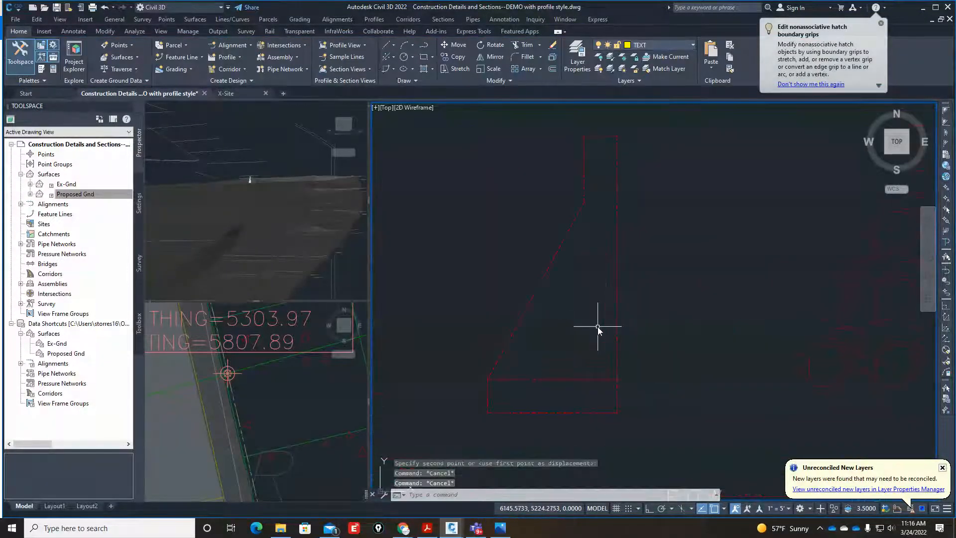
Move the wall outline into Section A, placing its back-face knee on the upper break of the proposed ground beside the R.O.W. line.
{"action": "middle_click_drag", "start_coordinate": [598, 327], "coordinate": [576, 320]}
{"action": "type", "text": "m"}
{"action": "key", "text": "Return"}
{"action": "left_click", "coordinate": [600, 383]}
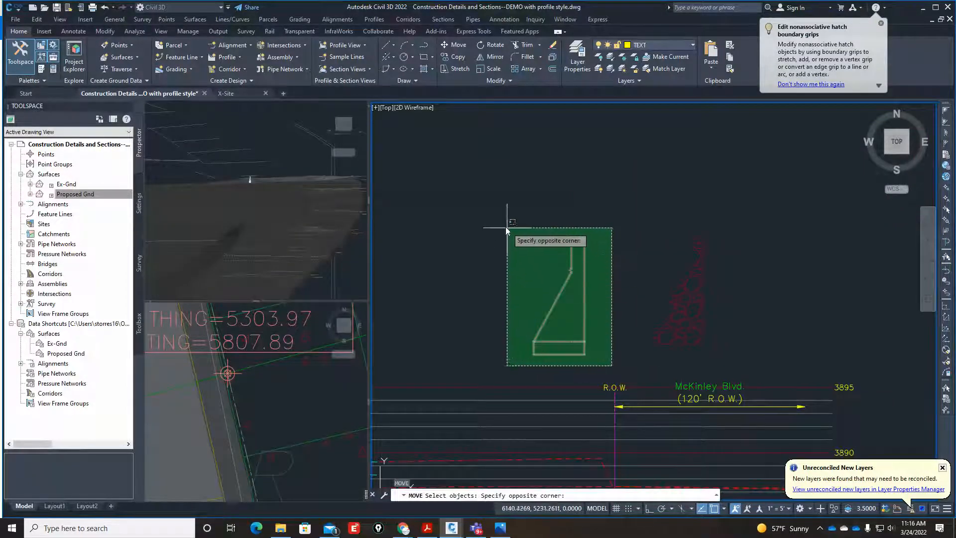
{"action": "left_click", "coordinate": [505, 229]}
{"action": "key", "text": "Return"}
{"action": "scroll", "coordinate": [567, 278], "scroll_direction": "up", "scroll_amount": 3}
{"action": "left_click", "coordinate": [562, 305]}
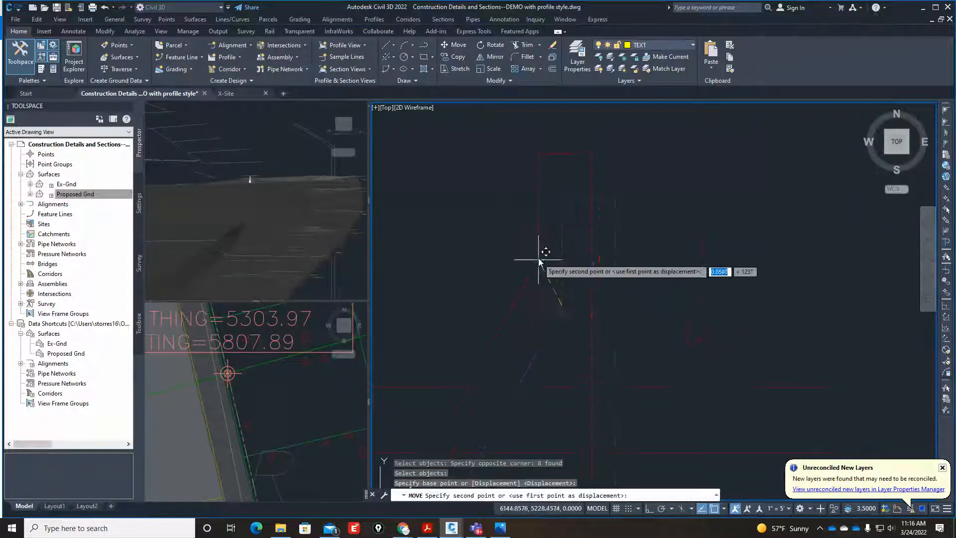
{"action": "scroll", "coordinate": [541, 261], "scroll_direction": "down", "scroll_amount": 6}
{"action": "scroll", "coordinate": [577, 454], "scroll_direction": "up", "scroll_amount": 7}
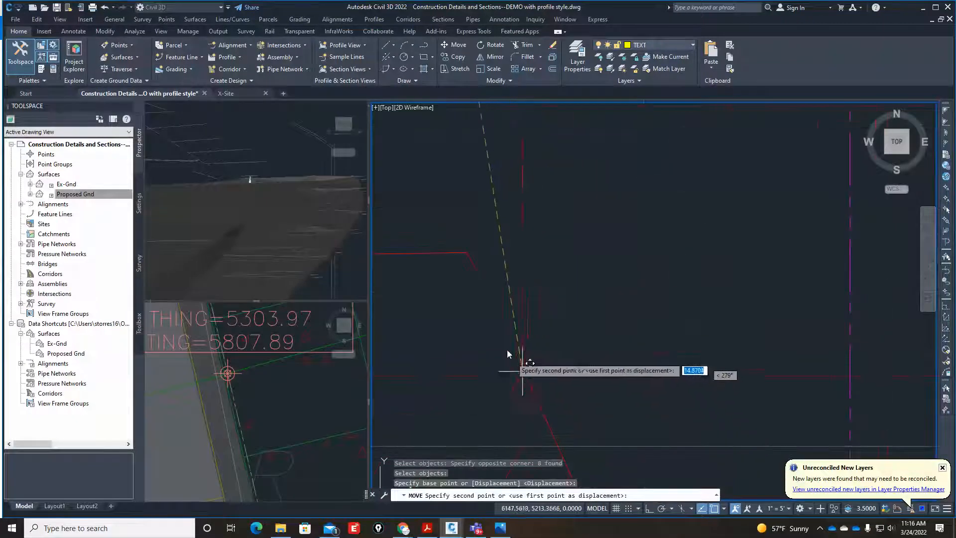
{"action": "left_click", "coordinate": [473, 257]}
{"action": "scroll", "coordinate": [580, 274], "scroll_direction": "down", "scroll_amount": 4}
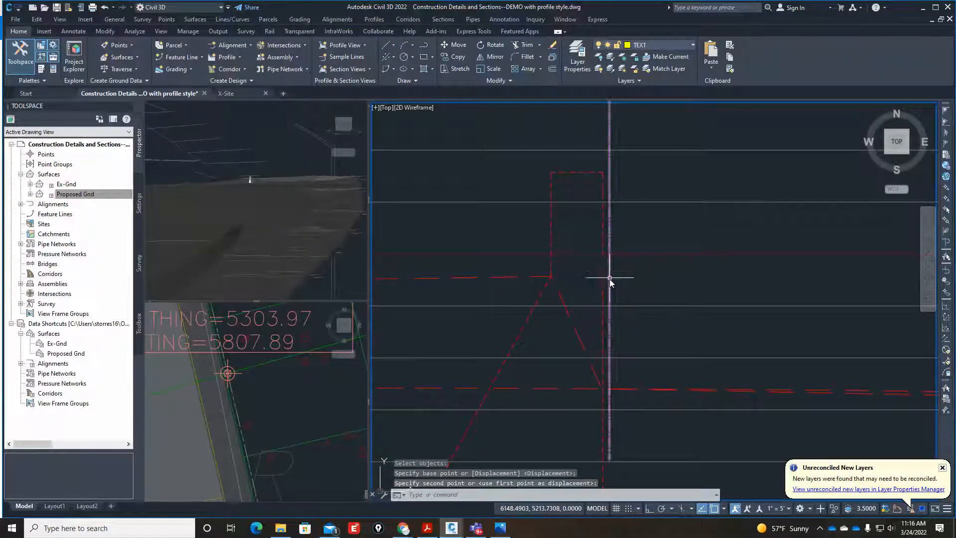
Examine the gap between the wall face and the R.O.W. line in Section A against the plan view at the same location.
{"action": "left_click", "coordinate": [286, 401]}
{"action": "scroll", "coordinate": [225, 378], "scroll_direction": "up", "scroll_amount": 4}
{"action": "scroll", "coordinate": [224, 378], "scroll_direction": "up", "scroll_amount": 4}
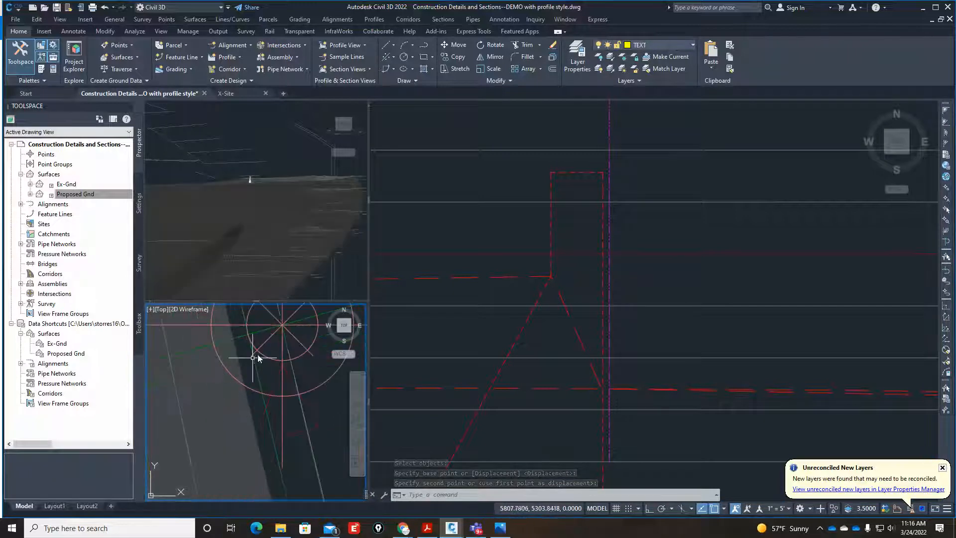
{"action": "scroll", "coordinate": [282, 396], "scroll_direction": "down", "scroll_amount": 3}
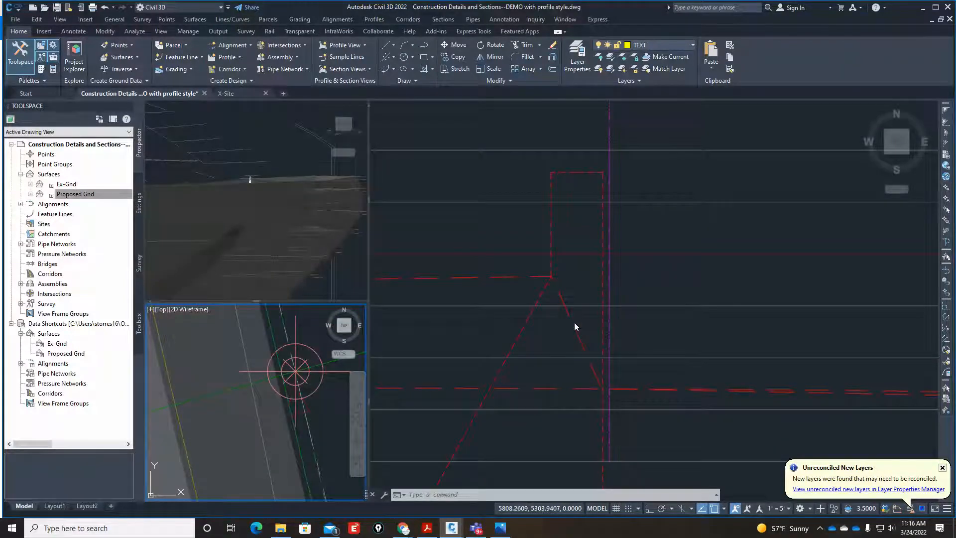
{"action": "left_click", "coordinate": [319, 393]}
{"action": "scroll", "coordinate": [315, 385], "scroll_direction": "up", "scroll_amount": 2}
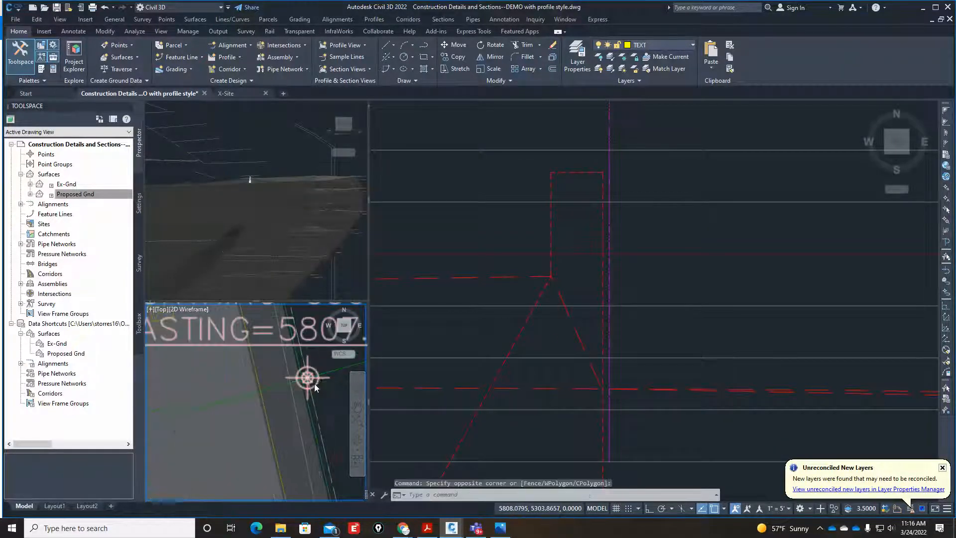
{"action": "scroll", "coordinate": [321, 388], "scroll_direction": "down", "scroll_amount": 2}
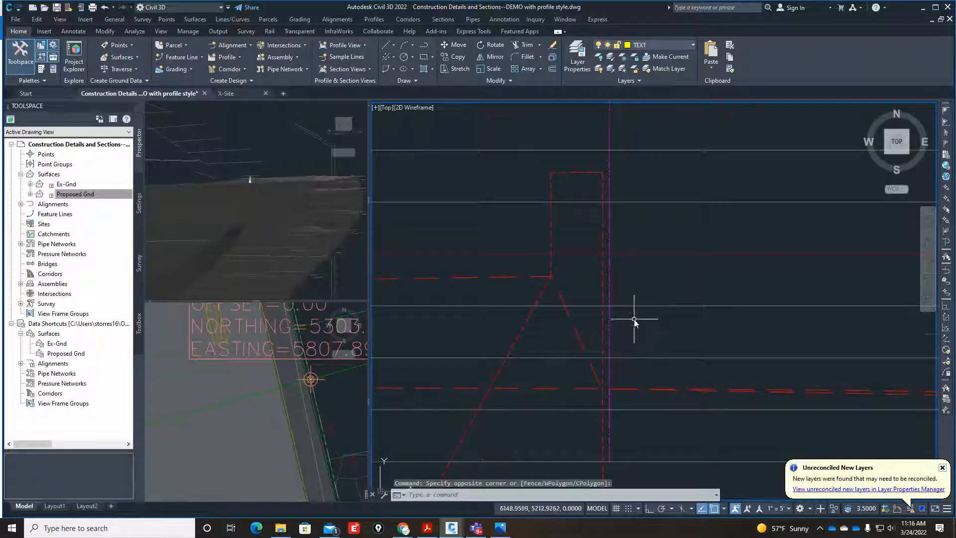
{"action": "scroll", "coordinate": [634, 334], "scroll_direction": "down", "scroll_amount": 2}
{"action": "scroll", "coordinate": [641, 334], "scroll_direction": "up", "scroll_amount": 1}
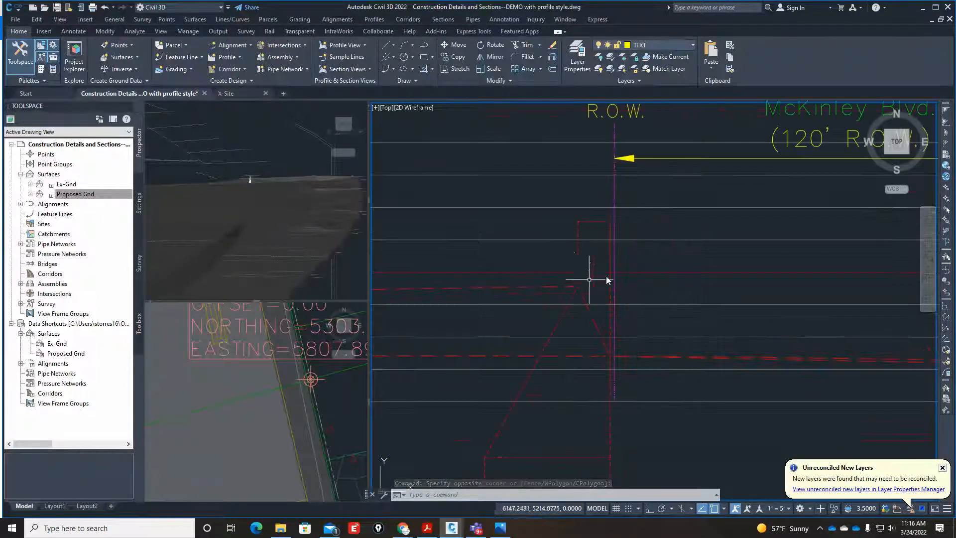
{"action": "scroll", "coordinate": [624, 251], "scroll_direction": "up", "scroll_amount": 5}
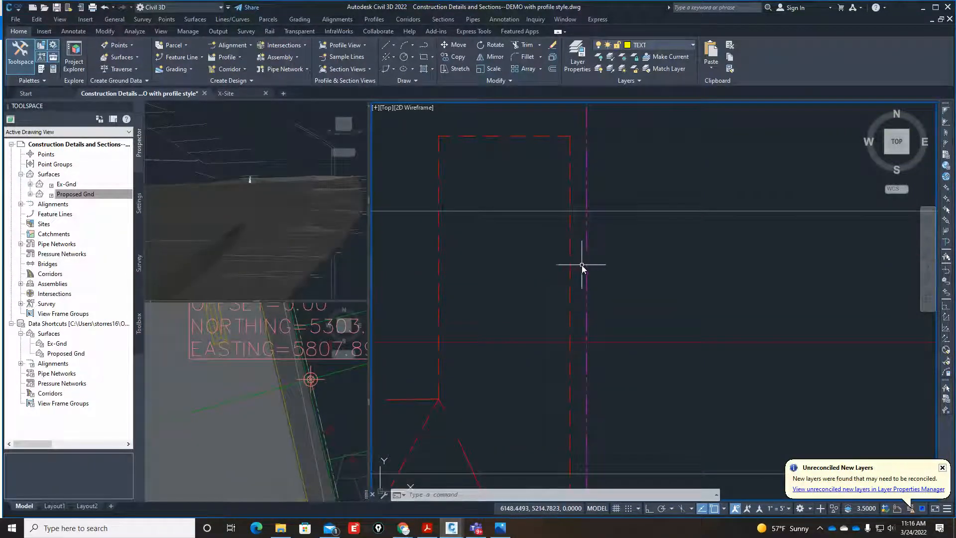
{"action": "scroll", "coordinate": [569, 269], "scroll_direction": "down", "scroll_amount": 6}
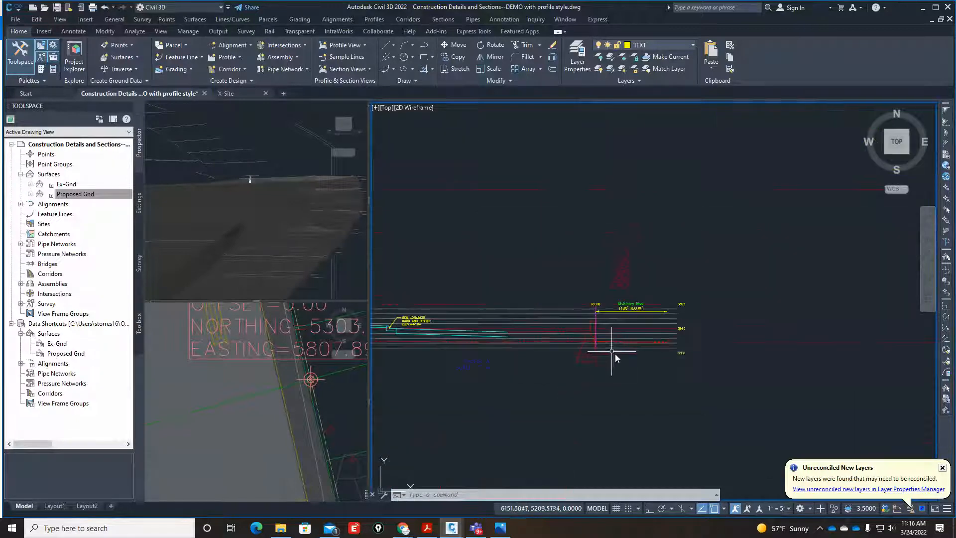
{"action": "scroll", "coordinate": [610, 353], "scroll_direction": "up", "scroll_amount": 4}
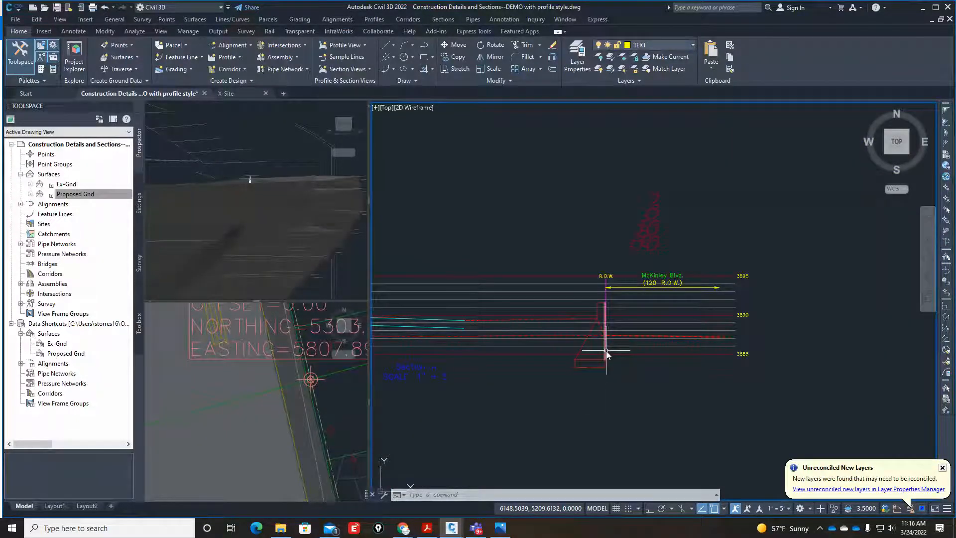
Match the wall outline's properties to the lower cyan proposed pavement line in Section A.
{"action": "type", "text": "MA"}
{"action": "key", "text": "Return"}
{"action": "scroll", "coordinate": [450, 322], "scroll_direction": "up", "scroll_amount": 6}
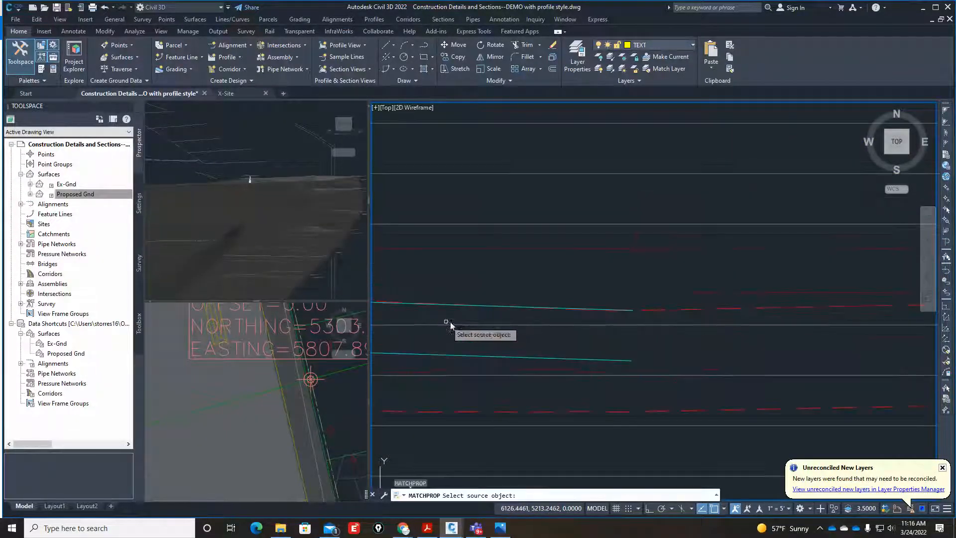
{"action": "left_click", "coordinate": [507, 357]}
{"action": "scroll", "coordinate": [639, 357], "scroll_direction": "down", "scroll_amount": 3}
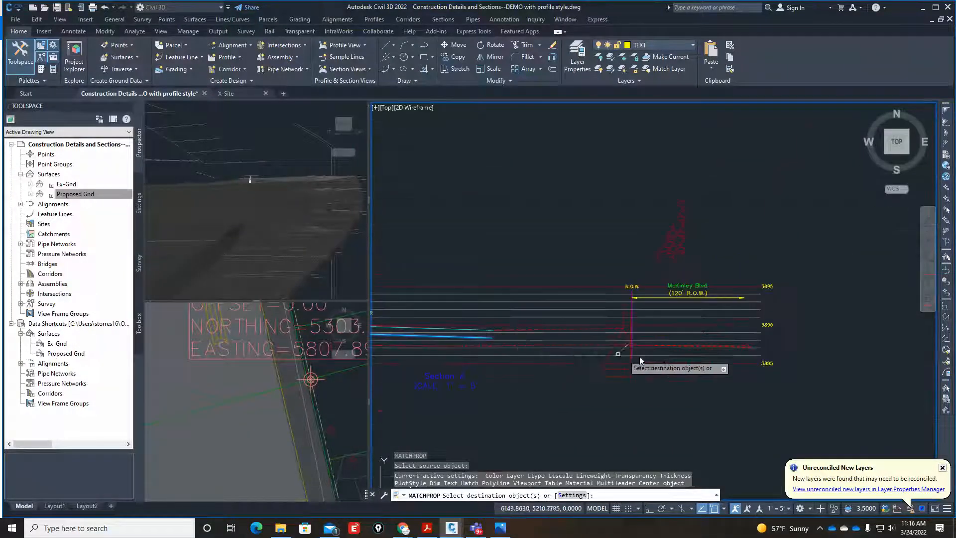
{"action": "scroll", "coordinate": [641, 356], "scroll_direction": "up", "scroll_amount": 4}
{"action": "left_click", "coordinate": [640, 414]}
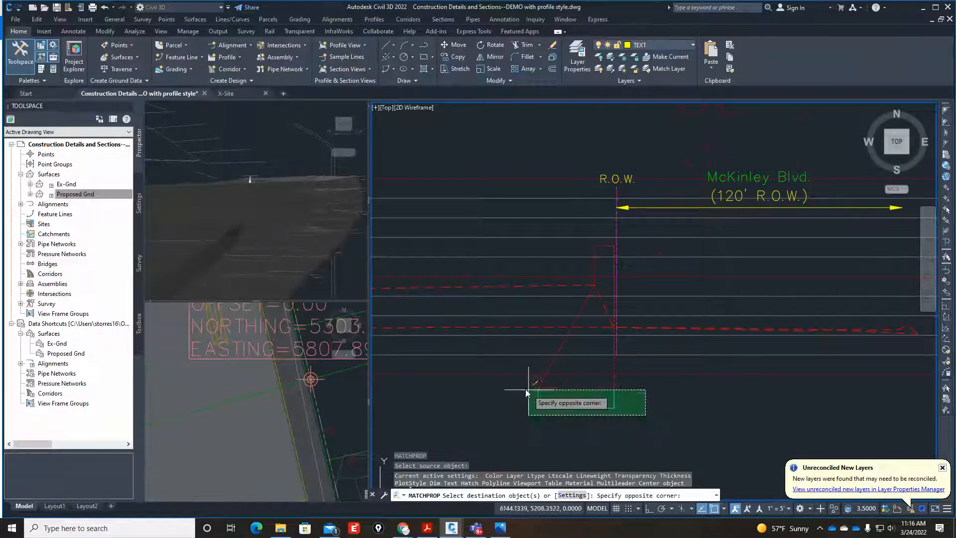
{"action": "left_click", "coordinate": [529, 391]}
{"action": "scroll", "coordinate": [599, 268], "scroll_direction": "up", "scroll_amount": 5}
{"action": "left_click", "coordinate": [603, 189]}
{"action": "left_click", "coordinate": [572, 169]}
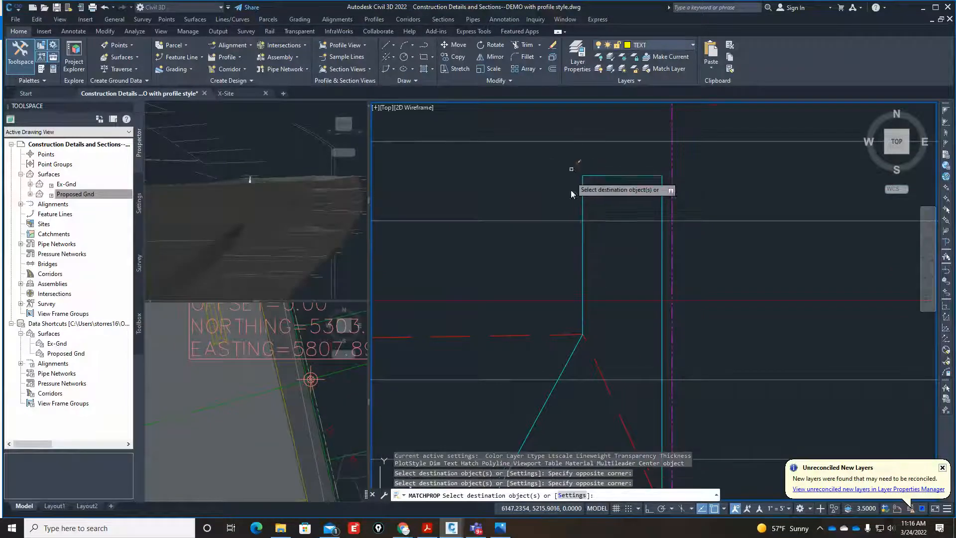
{"action": "key", "text": "Return"}
Move the wall's rectangular footing up so its upper front corner meets the bottom of the proposed ground slope at the wall face.
{"action": "scroll", "coordinate": [604, 252], "scroll_direction": "down", "scroll_amount": 6}
{"action": "scroll", "coordinate": [604, 256], "scroll_direction": "up", "scroll_amount": 4}
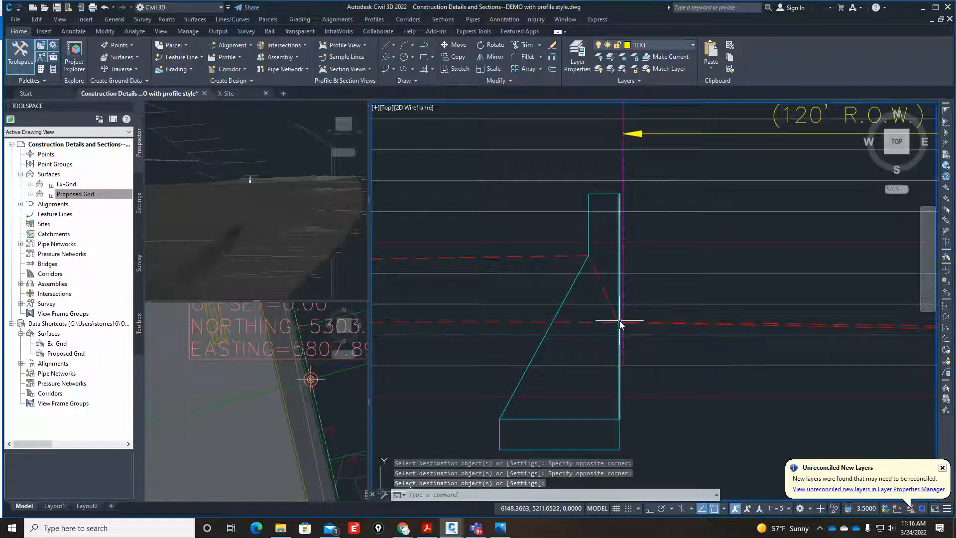
{"action": "type", "text": "m"}
{"action": "key", "text": "Return"}
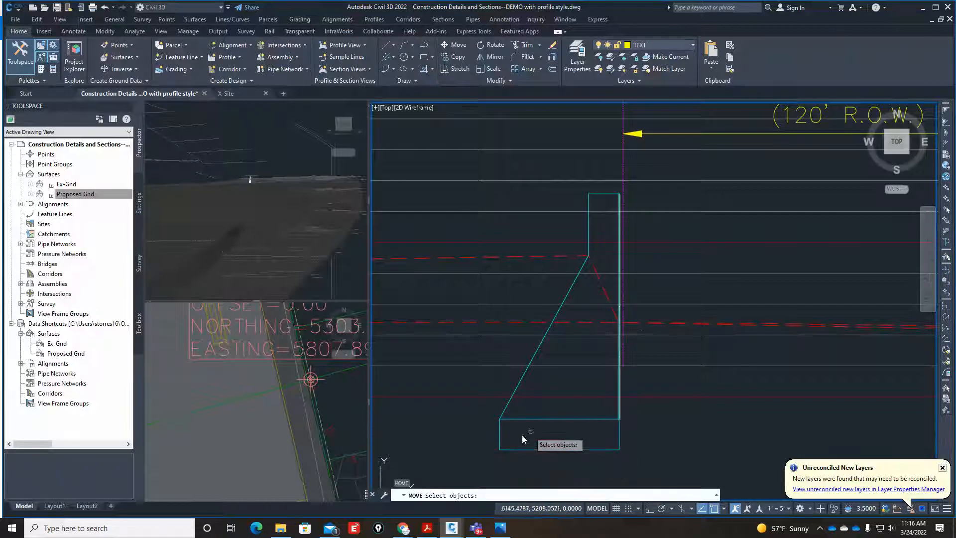
{"action": "left_click", "coordinate": [491, 465]}
{"action": "left_click", "coordinate": [629, 415]}
{"action": "key", "text": "Return"}
{"action": "left_click", "coordinate": [623, 420]}
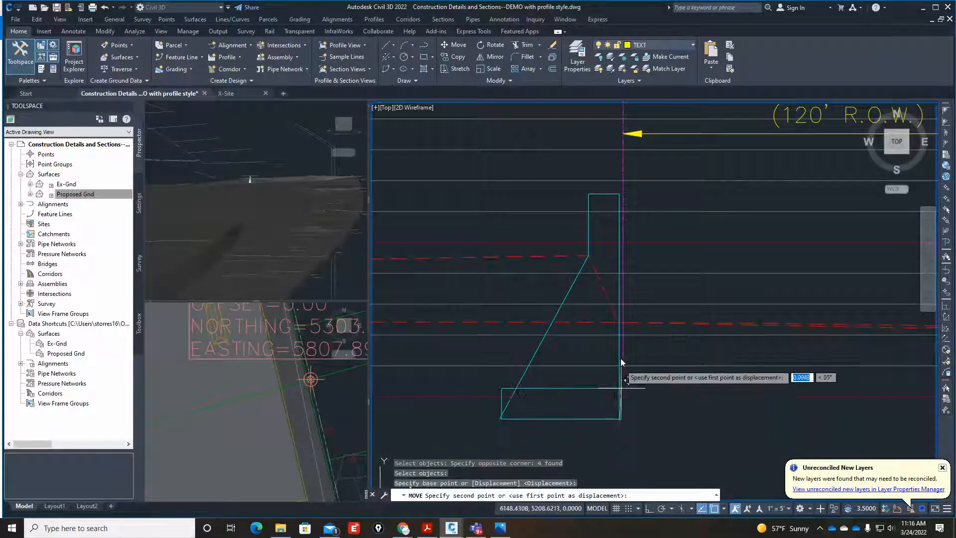
{"action": "scroll", "coordinate": [623, 364], "scroll_direction": "up", "scroll_amount": 5}
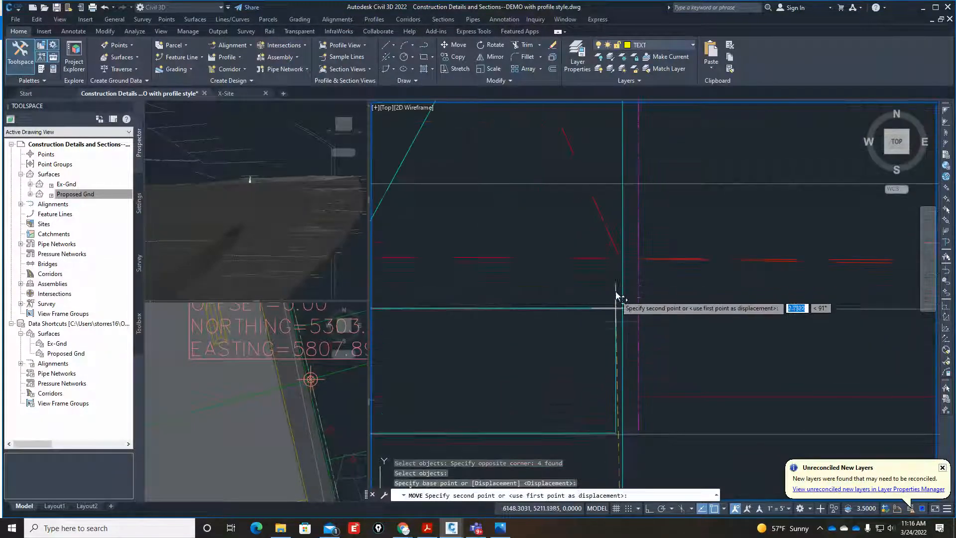
{"action": "left_click", "coordinate": [622, 257]}
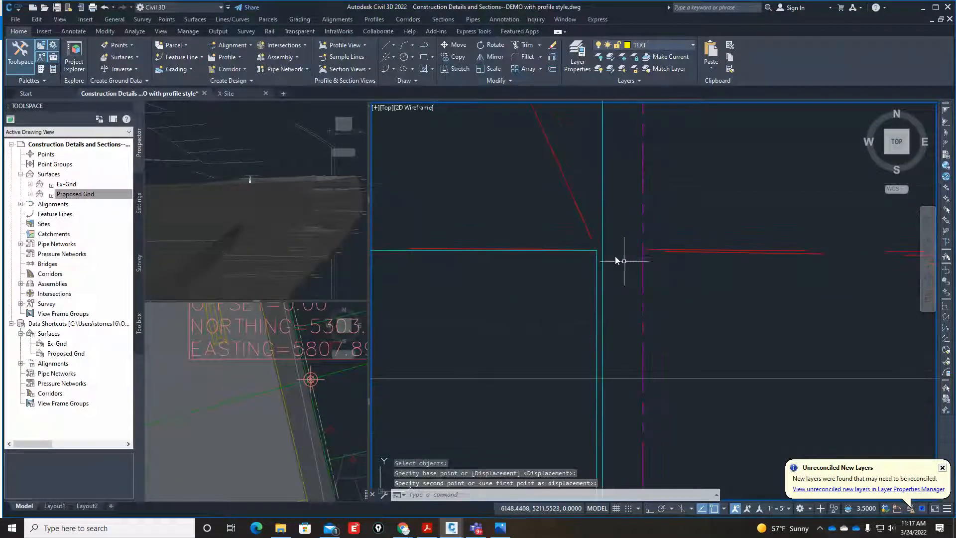
Erase the footing's short front vertical line beside the wall face in Section A.
{"action": "scroll", "coordinate": [636, 263], "scroll_direction": "up", "scroll_amount": 4}
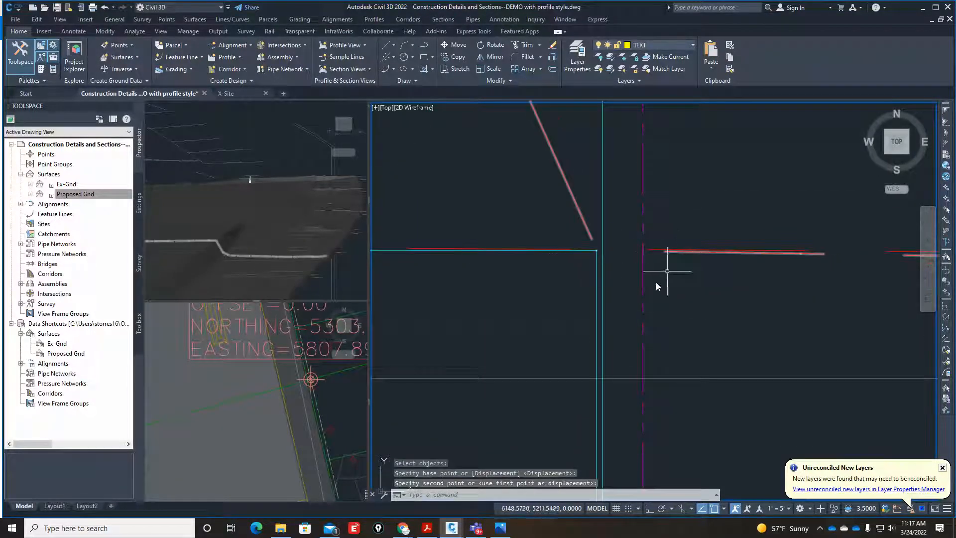
{"action": "left_click", "coordinate": [597, 293]}
{"action": "type", "text": "E"}
{"action": "key", "text": "Return"}
{"action": "scroll", "coordinate": [600, 304], "scroll_direction": "down", "scroll_amount": 4}
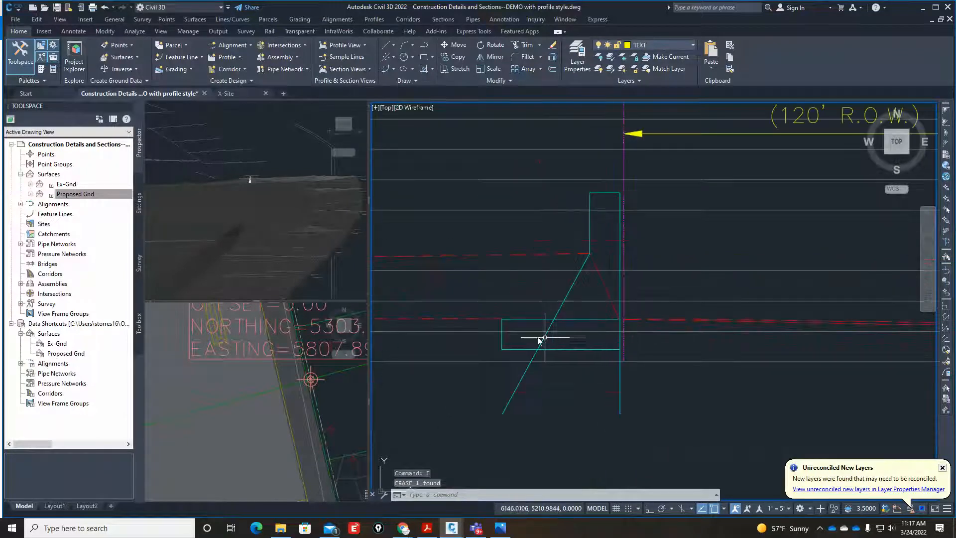
{"action": "scroll", "coordinate": [503, 328], "scroll_direction": "up", "scroll_amount": 3}
{"action": "scroll", "coordinate": [507, 323], "scroll_direction": "down", "scroll_amount": 4}
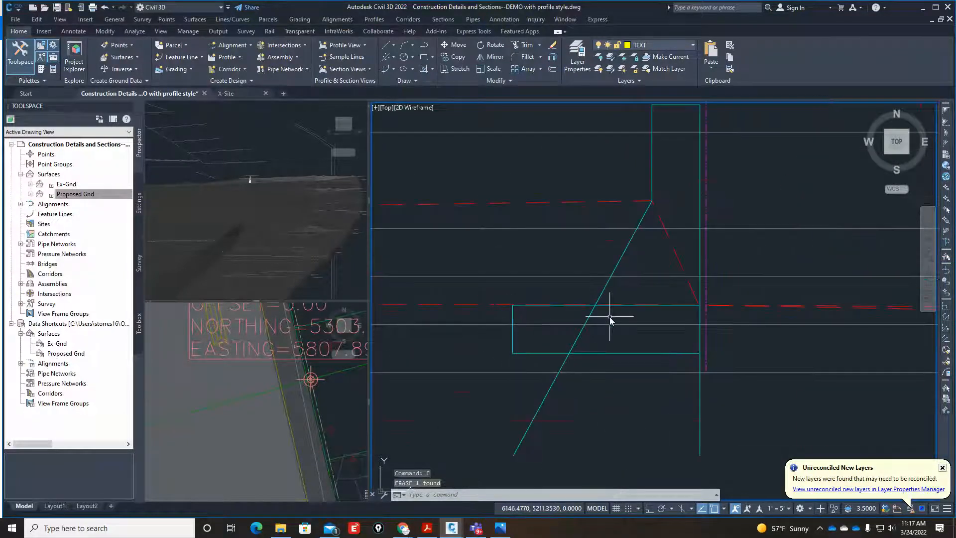
Move the footing's back vertical edge to the intersection of the footing's upper line and the wall's sloped back face.
{"action": "scroll", "coordinate": [611, 319], "scroll_direction": "up", "scroll_amount": 2}
{"action": "type", "text": "m"}
{"action": "key", "text": "Return"}
{"action": "left_click", "coordinate": [467, 316]}
{"action": "left_click", "coordinate": [451, 308]}
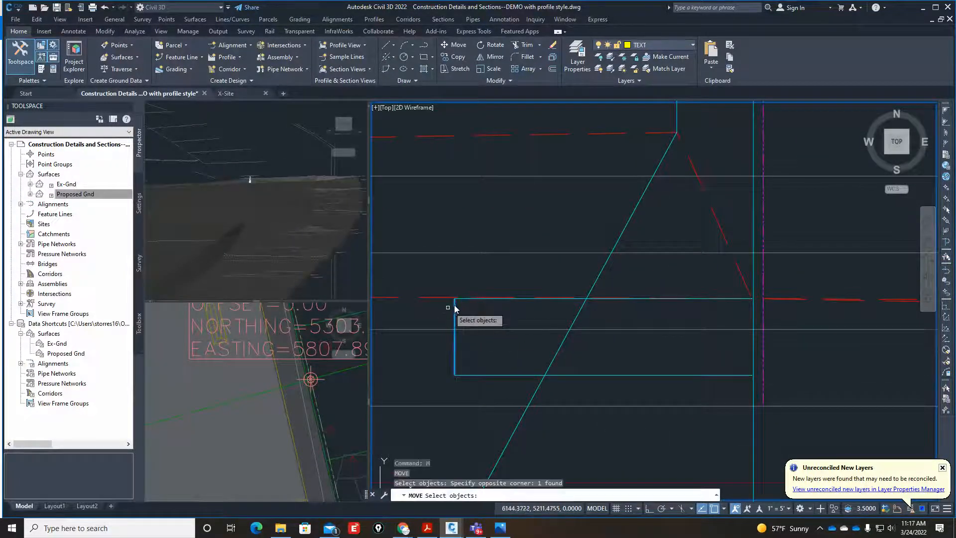
{"action": "key", "text": "Return"}
{"action": "scroll", "coordinate": [454, 304], "scroll_direction": "up", "scroll_amount": 2}
{"action": "left_click", "coordinate": [455, 291]}
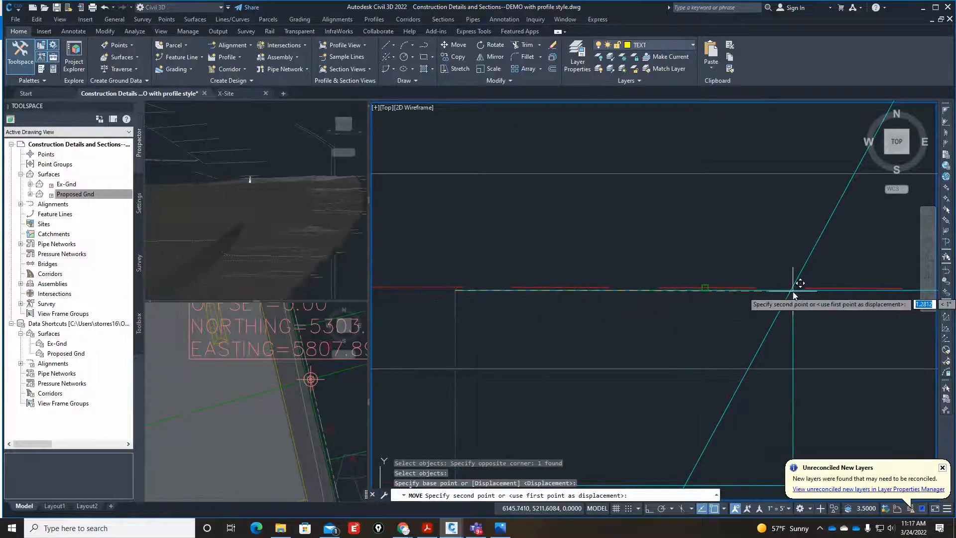
{"action": "type", "text": "int"}
{"action": "key", "text": "Return"}
{"action": "scroll", "coordinate": [792, 290], "scroll_direction": "down", "scroll_amount": 5}
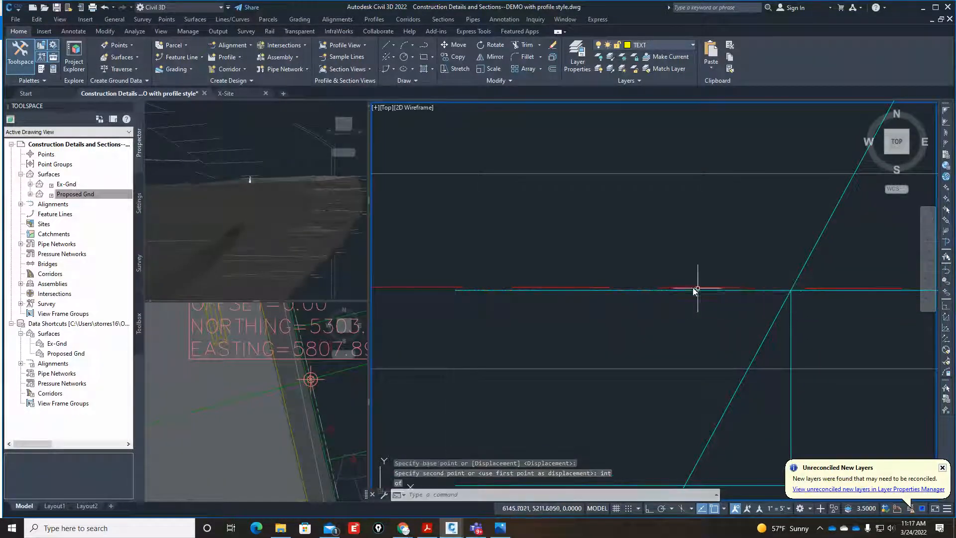
{"action": "scroll", "coordinate": [754, 290], "scroll_direction": "up", "scroll_amount": 3}
{"action": "key", "text": "Escape"}
{"action": "key", "text": "Escape"}
{"action": "key", "text": "Escape"}
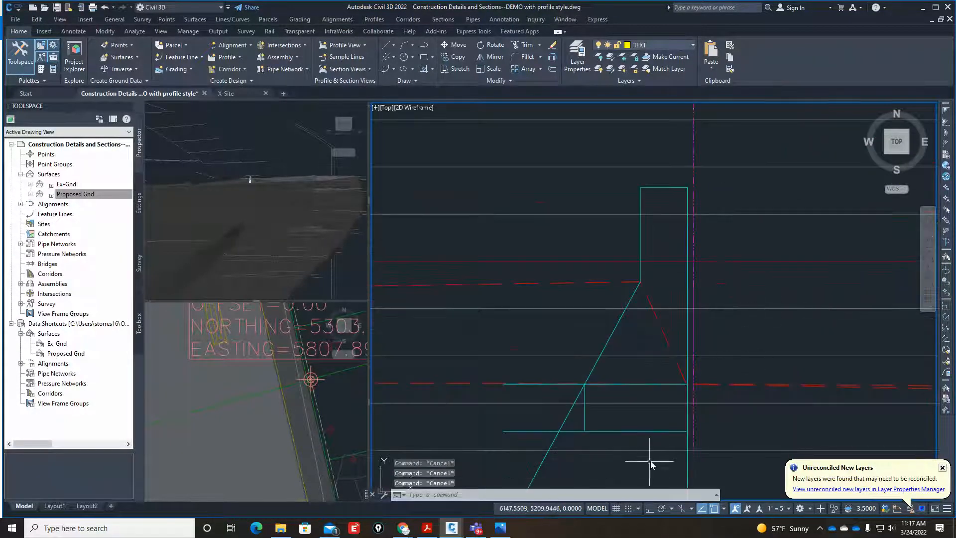
Trim the footing's upper and lower lines and the sloped back face, using the footing's back vertical edge as the cutting edge.
{"action": "type", "text": "tr"}
{"action": "key", "text": "Return"}
{"action": "scroll", "coordinate": [601, 423], "scroll_direction": "up", "scroll_amount": 2}
{"action": "type", "text": "t"}
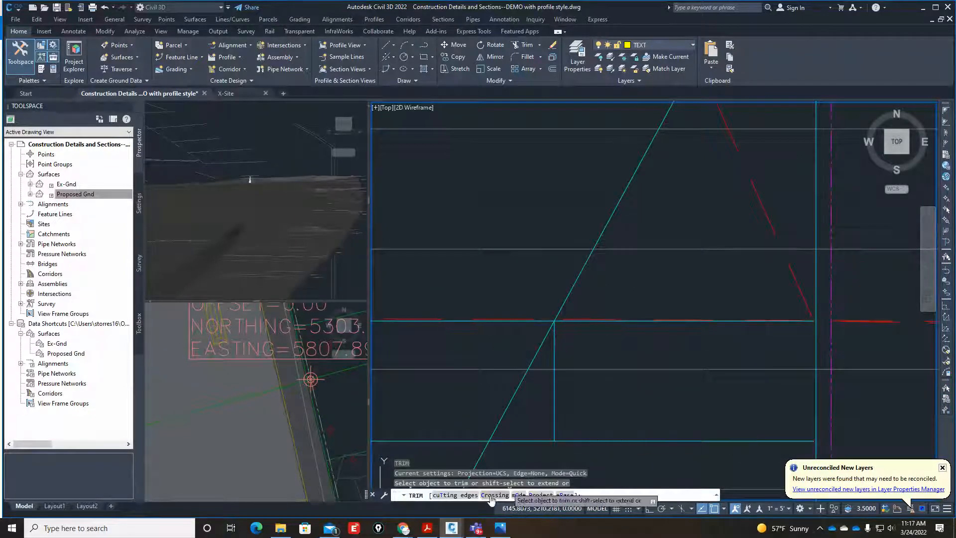
{"action": "key", "text": "Return"}
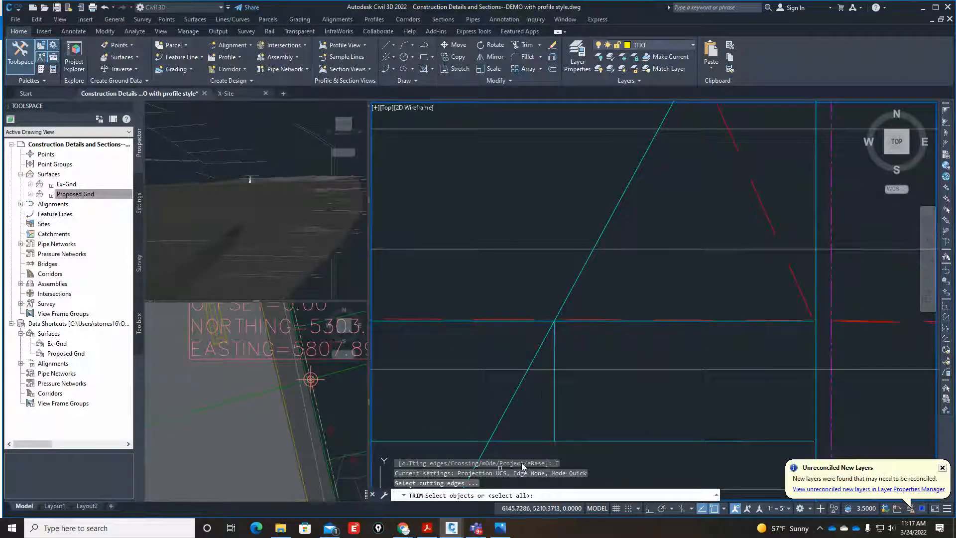
{"action": "left_click", "coordinate": [554, 343]}
{"action": "key", "text": "Return"}
{"action": "left_click", "coordinate": [462, 321]}
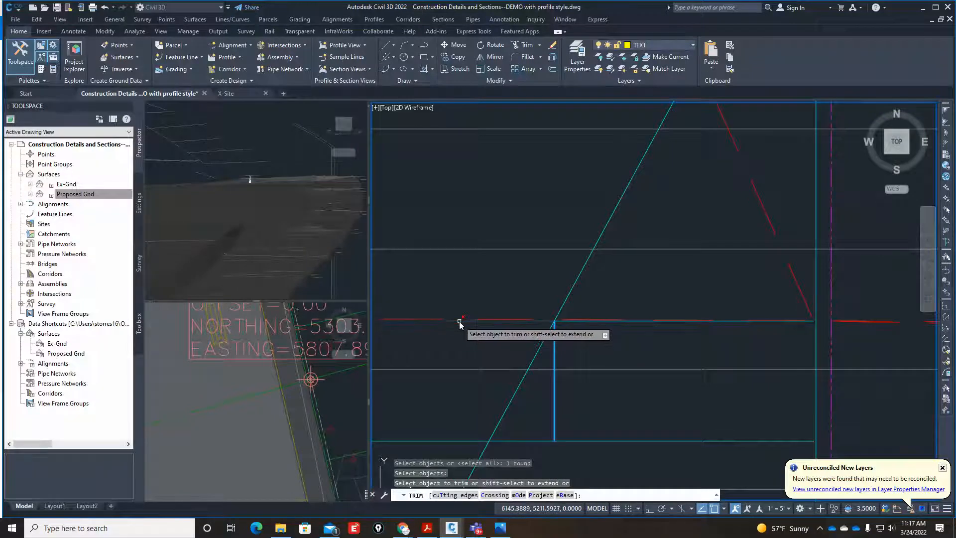
{"action": "left_click", "coordinate": [534, 440]}
{"action": "left_click", "coordinate": [533, 357]}
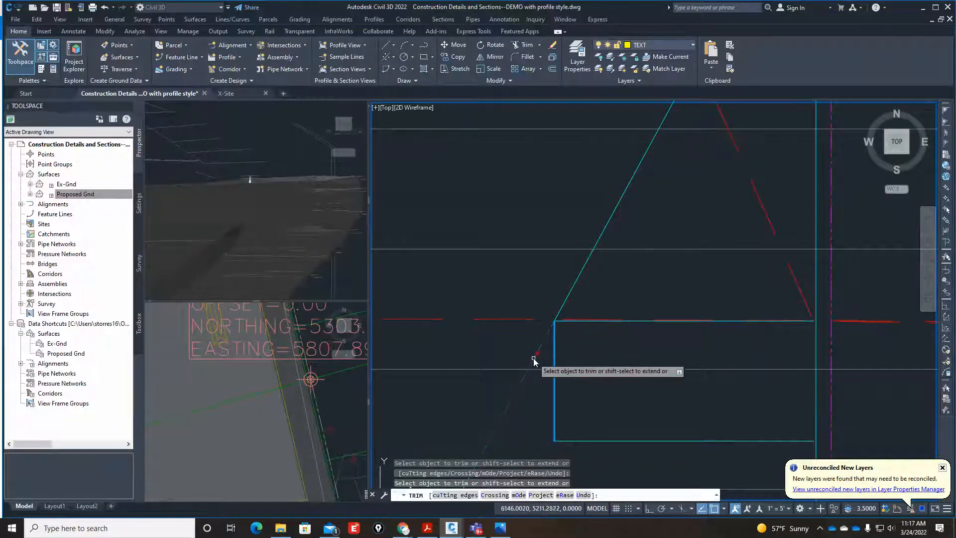
{"action": "scroll", "coordinate": [518, 330], "scroll_direction": "down", "scroll_amount": 6}
{"action": "scroll", "coordinate": [591, 367], "scroll_direction": "up", "scroll_amount": 10}
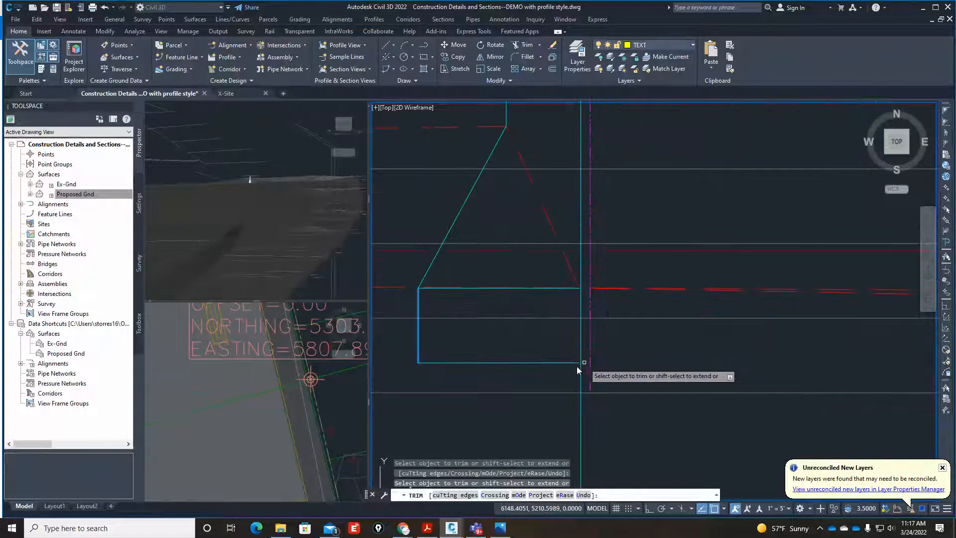
{"action": "key", "text": "Return"}
Fillet the footing's lower line and the wall face with radius 0 into a square corner.
{"action": "type", "text": "f"}
{"action": "key", "text": "Return"}
{"action": "type", "text": "r"}
{"action": "key", "text": "Return"}
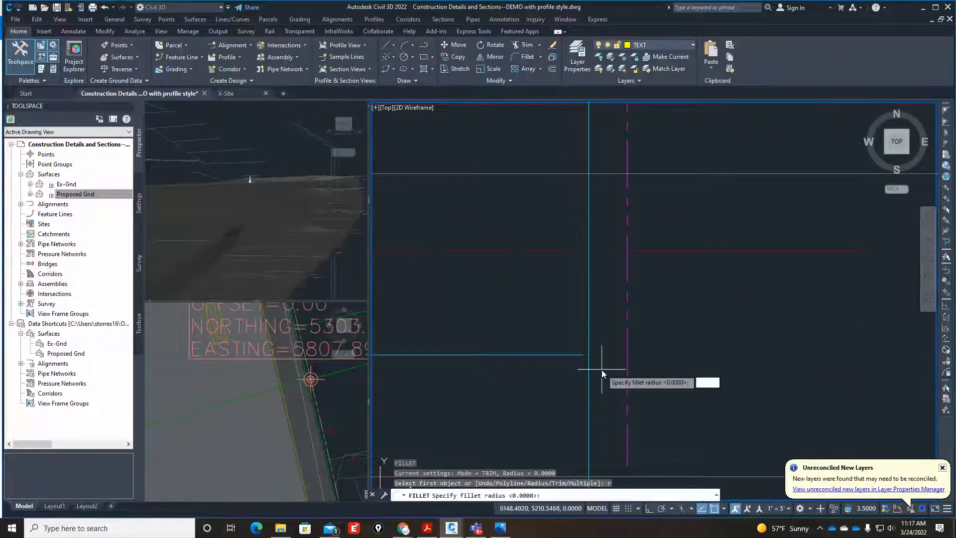
{"action": "type", "text": "0"}
{"action": "key", "text": "Return"}
{"action": "left_click", "coordinate": [581, 354]}
{"action": "left_click", "coordinate": [588, 349]}
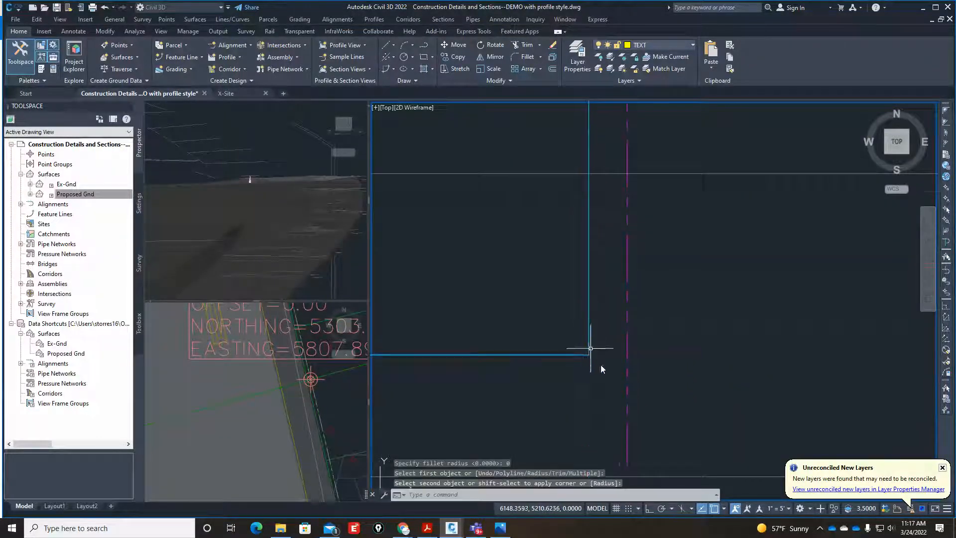
{"action": "scroll", "coordinate": [608, 343], "scroll_direction": "down", "scroll_amount": 3}
{"action": "scroll", "coordinate": [607, 299], "scroll_direction": "up", "scroll_amount": 4}
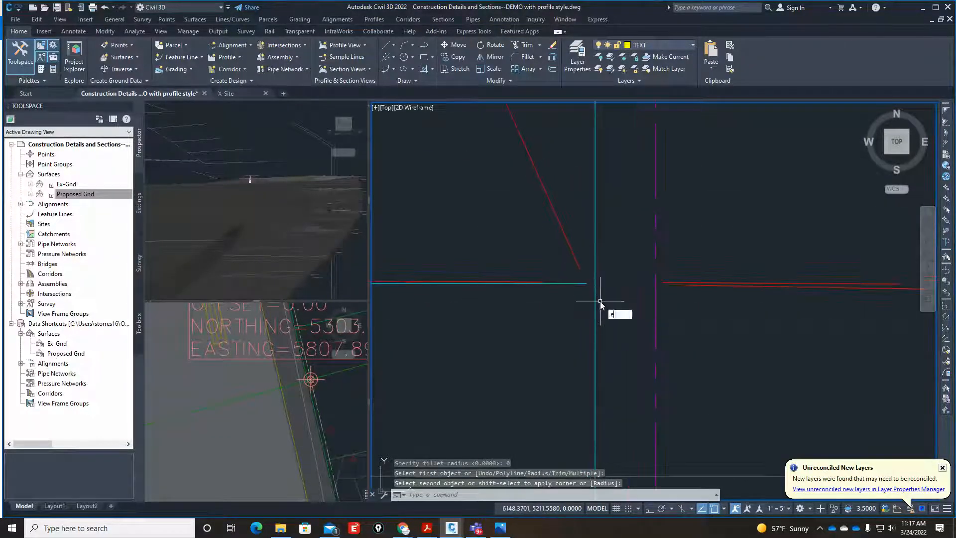
Extend the footing's upper line to the vertical wall face.
{"action": "type", "text": "e"}
{"action": "key", "text": "Return"}
{"action": "left_click", "coordinate": [578, 284]}
{"action": "scroll", "coordinate": [627, 341], "scroll_direction": "down", "scroll_amount": 4}
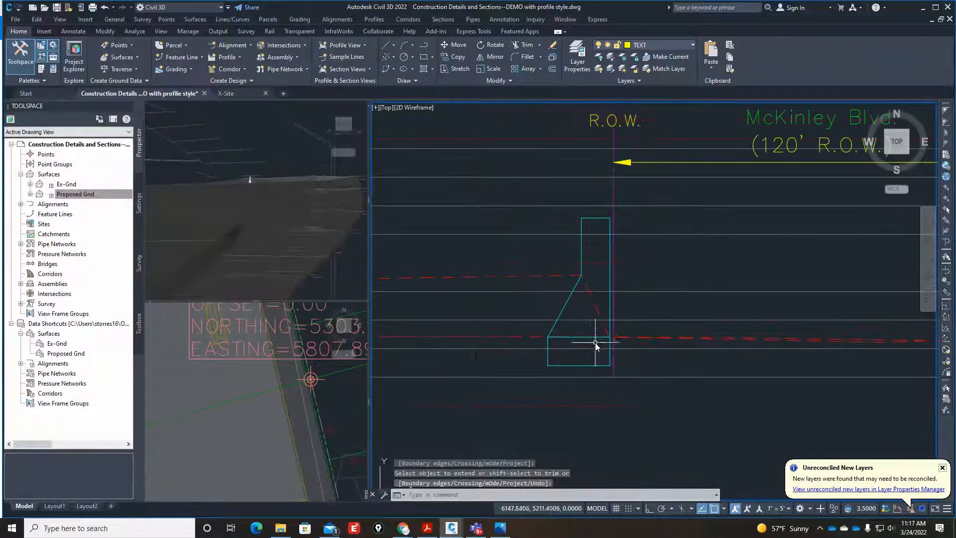
{"action": "scroll", "coordinate": [596, 345], "scroll_direction": "down", "scroll_amount": 3}
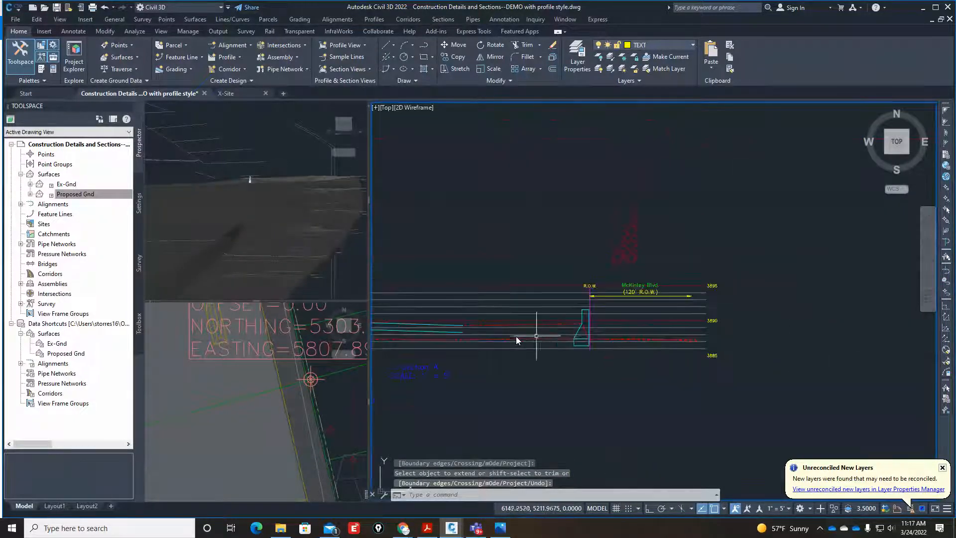
{"action": "scroll", "coordinate": [461, 320], "scroll_direction": "up", "scroll_amount": 2}
{"action": "scroll", "coordinate": [632, 347], "scroll_direction": "down", "scroll_amount": 5}
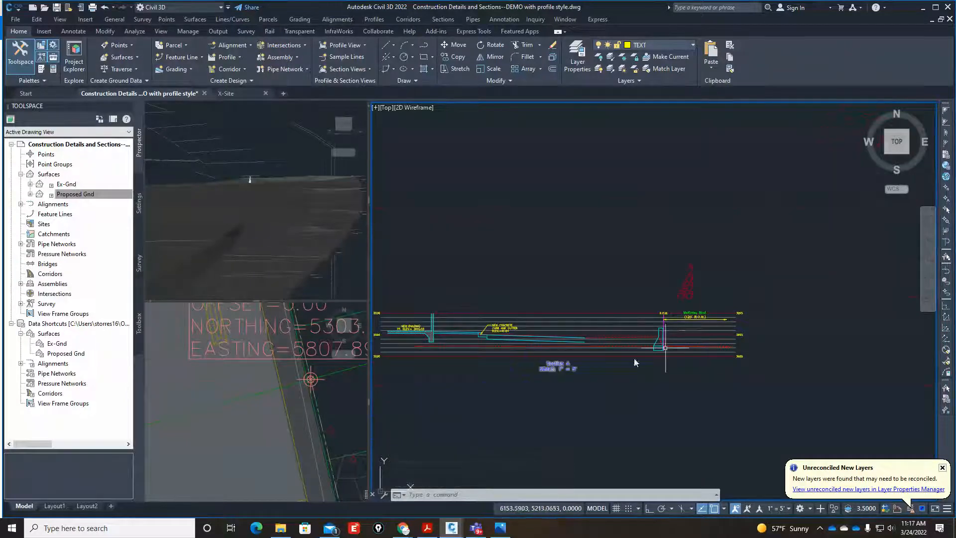
Copy the swale centerline and its SWALE label from the finished section into Section A, placed at the end of the upper cyan pavement line.
{"action": "left_click", "coordinate": [613, 406]}
{"action": "scroll", "coordinate": [620, 407], "scroll_direction": "down", "scroll_amount": 5}
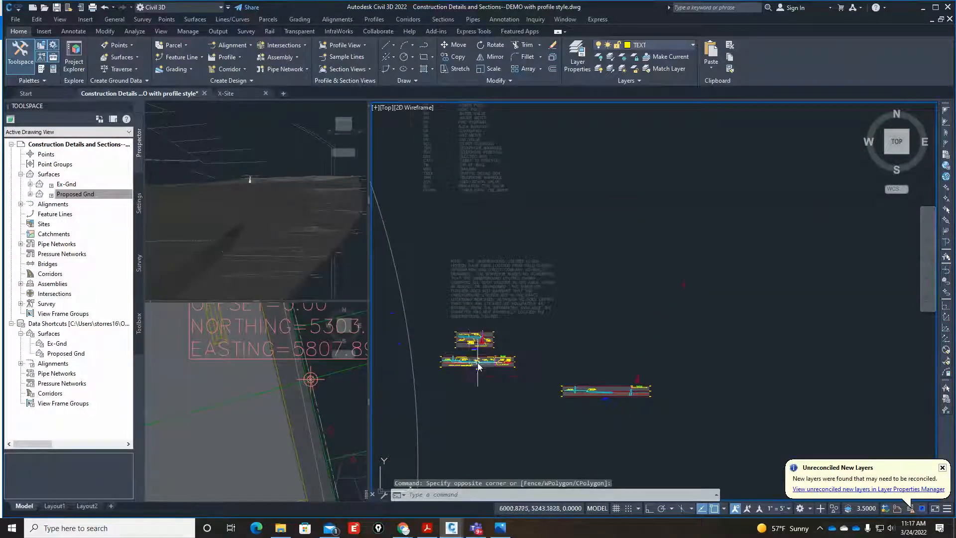
{"action": "scroll", "coordinate": [503, 324], "scroll_direction": "up", "scroll_amount": 6}
{"action": "type", "text": "c"}
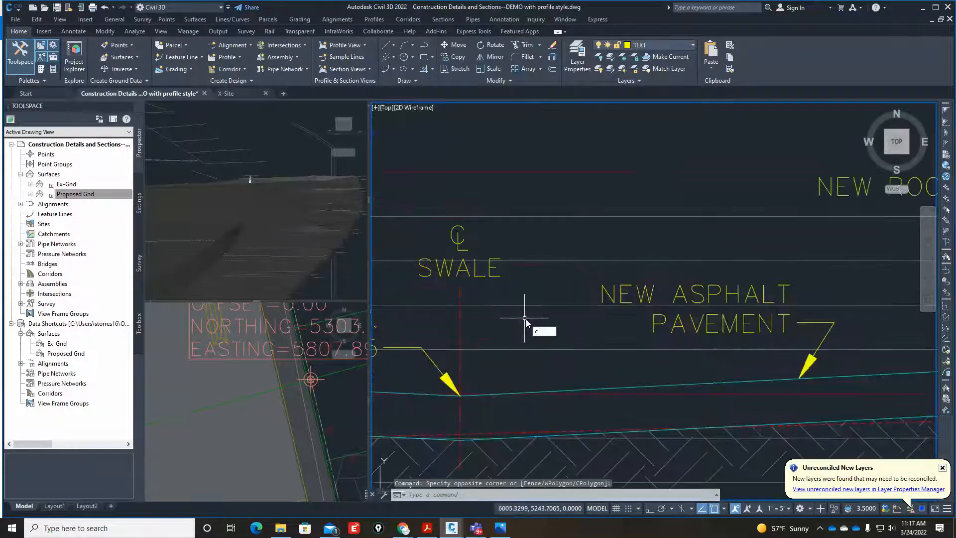
{"action": "type", "text": "o"}
{"action": "key", "text": "Return"}
{"action": "left_click", "coordinate": [482, 295]}
{"action": "left_click", "coordinate": [435, 269]}
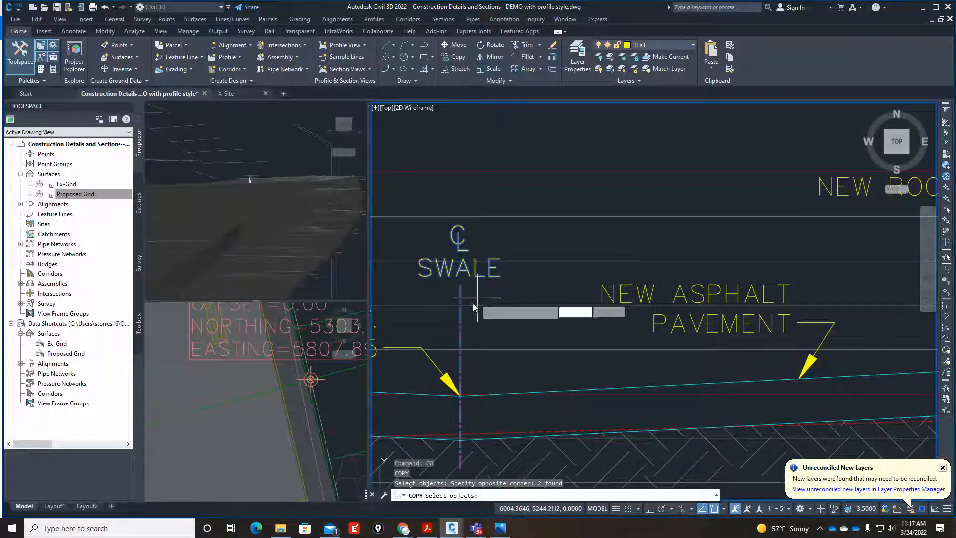
{"action": "key", "text": "Return"}
{"action": "left_click", "coordinate": [462, 397]}
{"action": "scroll", "coordinate": [490, 352], "scroll_direction": "down", "scroll_amount": 5}
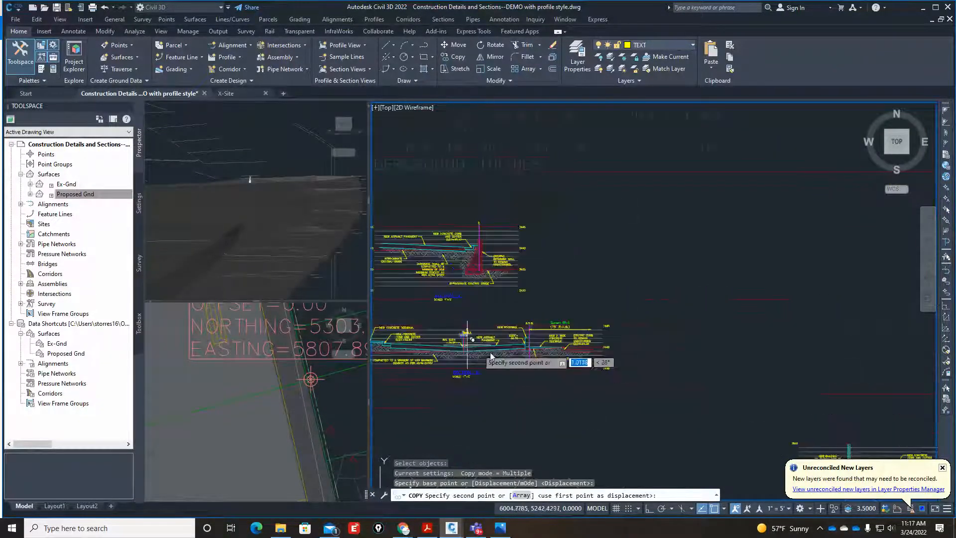
{"action": "scroll", "coordinate": [800, 420], "scroll_direction": "up", "scroll_amount": 5}
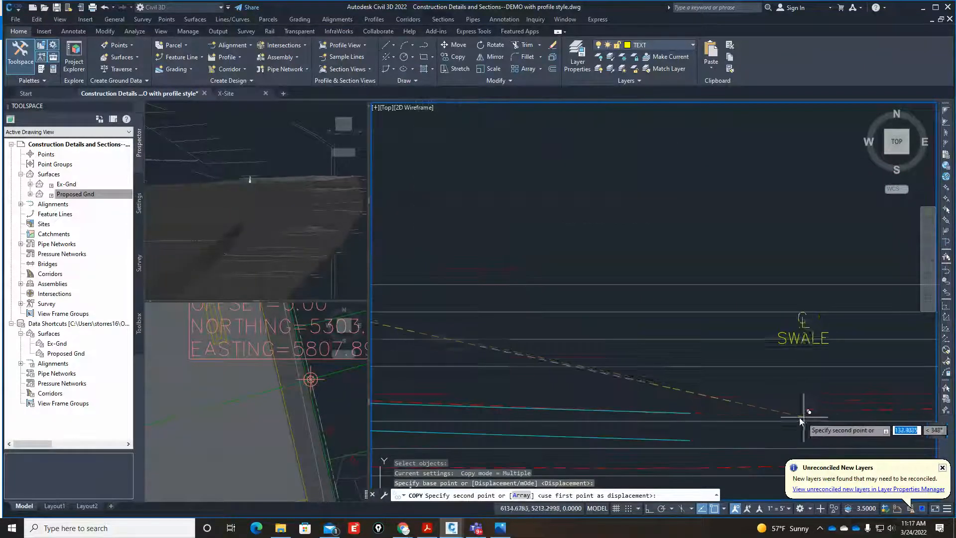
{"action": "scroll", "coordinate": [590, 414], "scroll_direction": "up", "scroll_amount": 6}
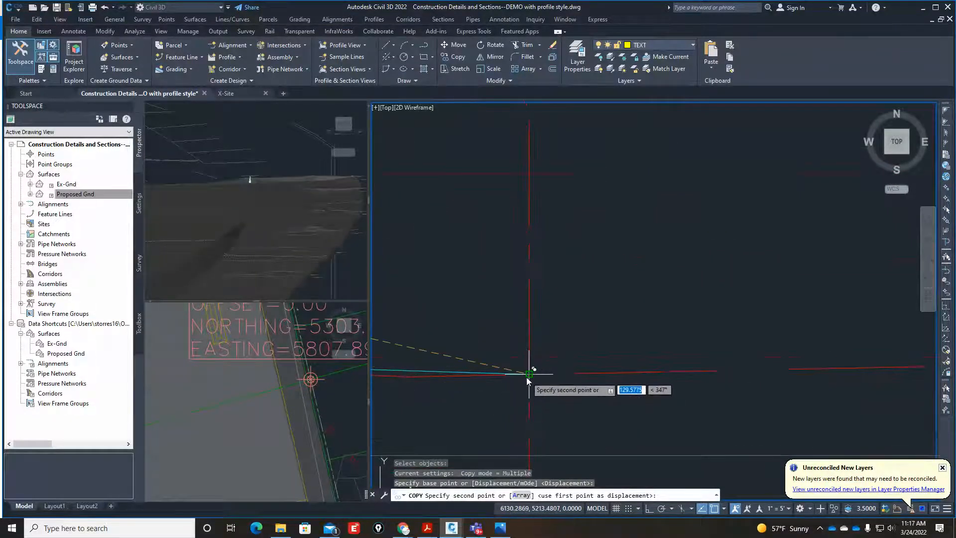
{"action": "left_click", "coordinate": [528, 374]}
{"action": "scroll", "coordinate": [503, 344], "scroll_direction": "down", "scroll_amount": 8}
{"action": "key", "text": "Escape"}
{"action": "key", "text": "Escape"}
{"action": "scroll", "coordinate": [511, 364], "scroll_direction": "down", "scroll_amount": 5}
{"action": "scroll", "coordinate": [569, 367], "scroll_direction": "up", "scroll_amount": 2}
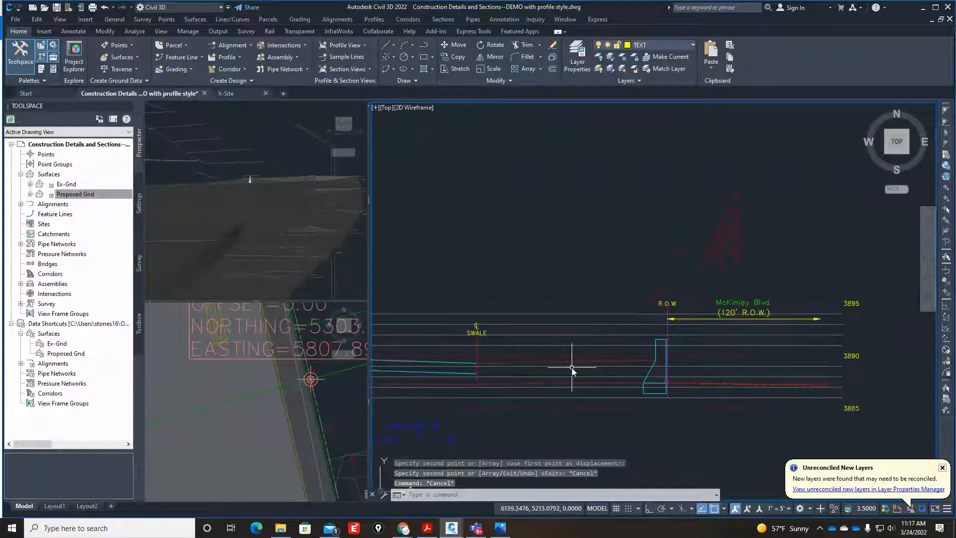
Draw a line in Section A from the swale low point to the knee on the back of the wall.
{"action": "type", "text": "l"}
{"action": "key", "text": "Return"}
{"action": "scroll", "coordinate": [490, 364], "scroll_direction": "up", "scroll_amount": 6}
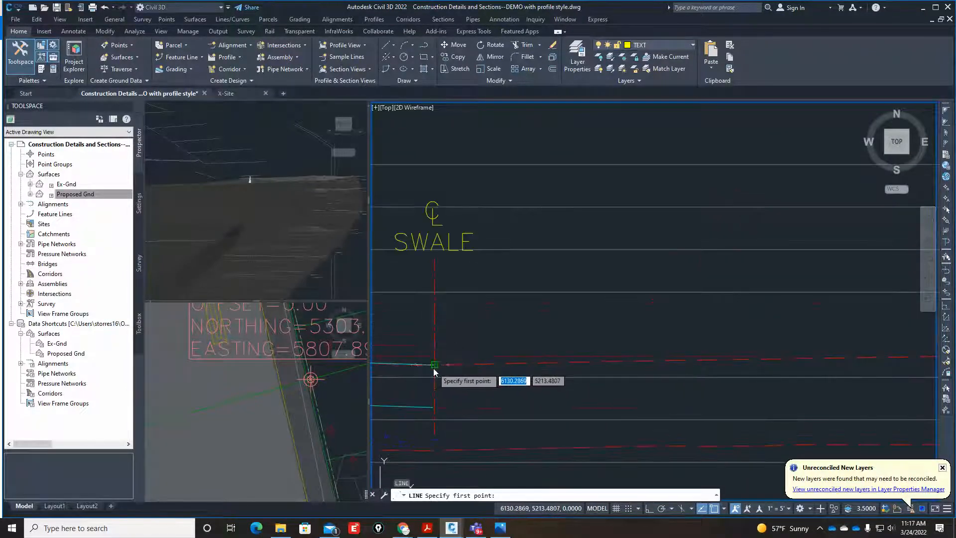
{"action": "left_click", "coordinate": [434, 371]}
{"action": "scroll", "coordinate": [562, 383], "scroll_direction": "down", "scroll_amount": 2}
{"action": "scroll", "coordinate": [607, 374], "scroll_direction": "up", "scroll_amount": 4}
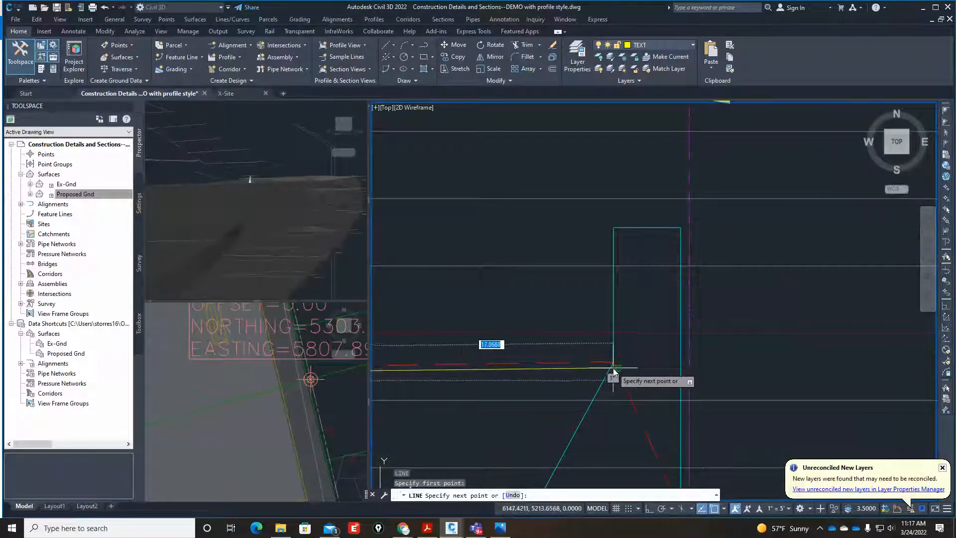
{"action": "left_click", "coordinate": [613, 369]}
{"action": "key", "text": "Escape"}
{"action": "scroll", "coordinate": [612, 367], "scroll_direction": "down", "scroll_amount": 4}
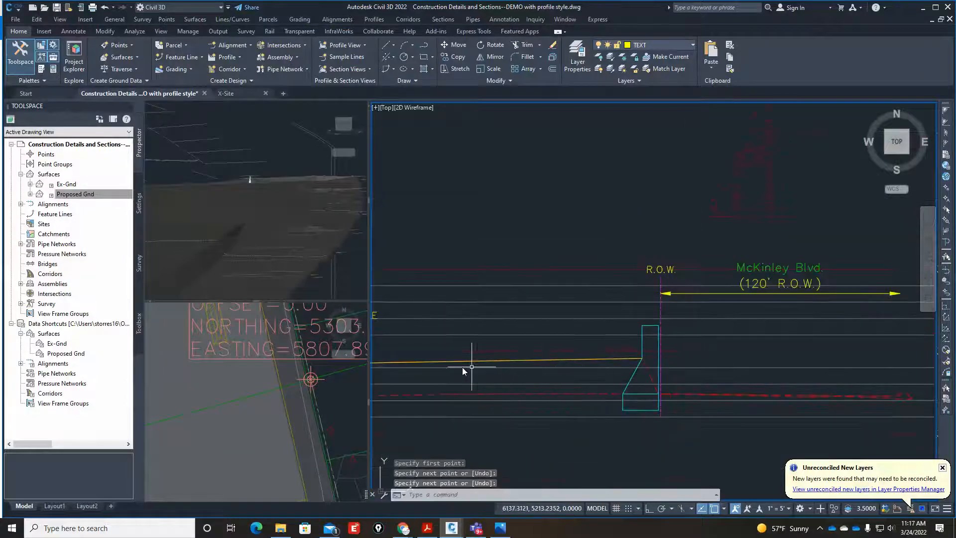
{"action": "scroll", "coordinate": [471, 366], "scroll_direction": "up", "scroll_amount": 4}
{"action": "scroll", "coordinate": [573, 356], "scroll_direction": "down", "scroll_amount": 4}
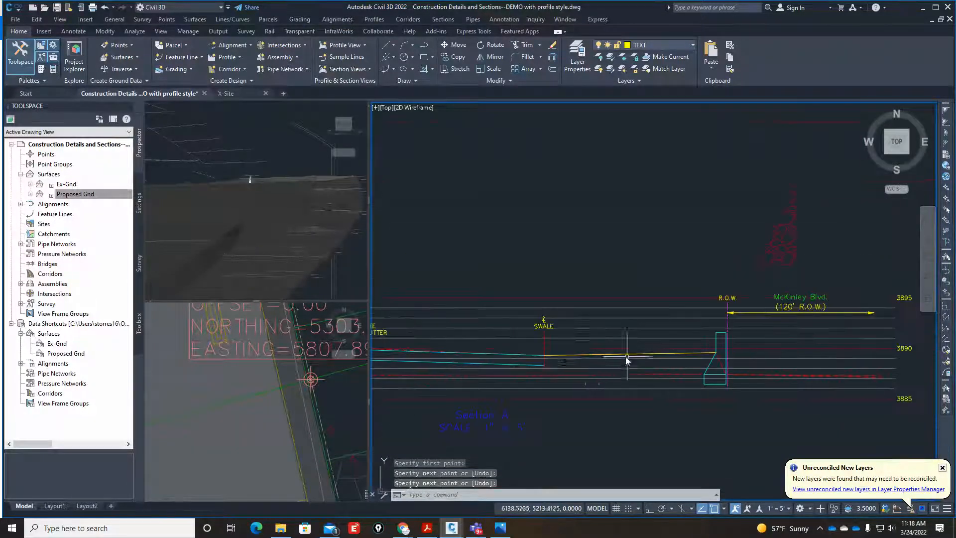
{"action": "scroll", "coordinate": [540, 358], "scroll_direction": "up", "scroll_amount": 2}
{"action": "key", "text": "Escape"}
{"action": "key", "text": "Escape"}
{"action": "type", "text": "co"}
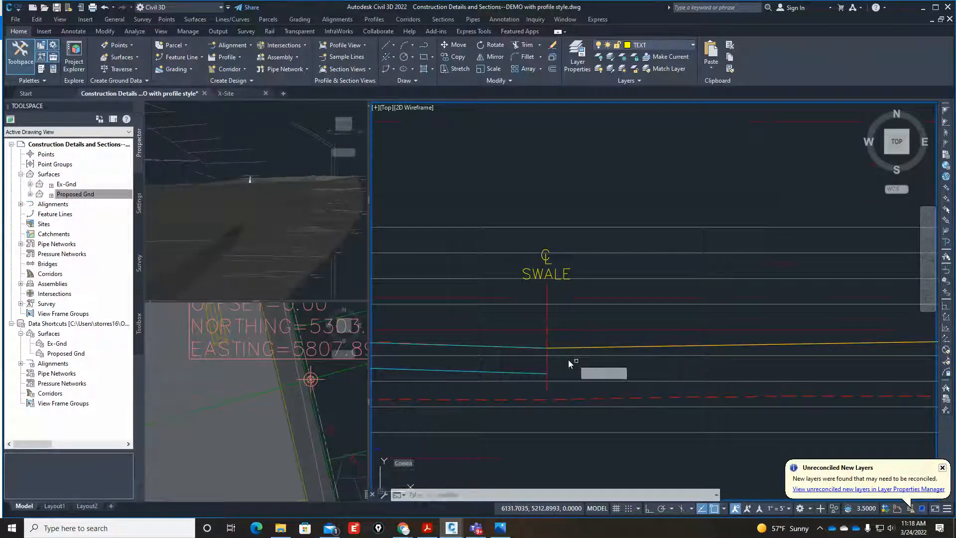
{"action": "key", "text": "Return"}
{"action": "scroll", "coordinate": [569, 360], "scroll_direction": "up", "scroll_amount": 4}
{"action": "key", "text": "Escape"}
Offset the new line between the swale and the wall downward by 1.
{"action": "type", "text": "o"}
{"action": "key", "text": "Return"}
{"action": "type", "text": "1"}
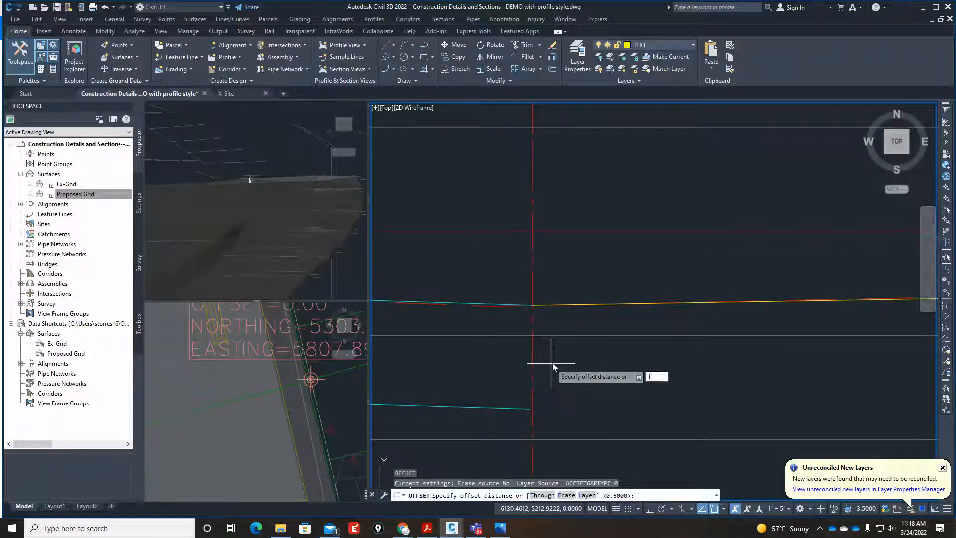
{"action": "key", "text": "Return"}
{"action": "left_click", "coordinate": [628, 303]}
{"action": "left_click", "coordinate": [618, 387]}
{"action": "key", "text": "Return"}
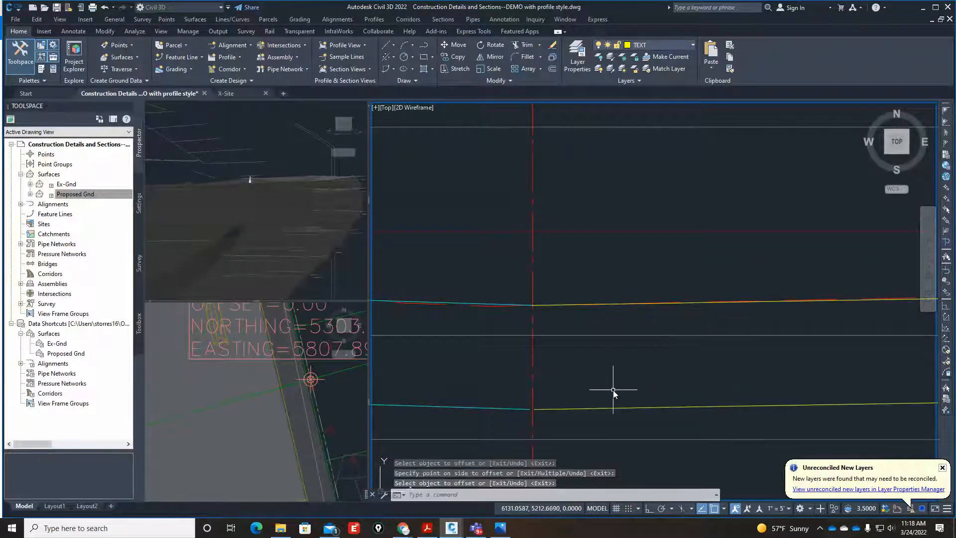
Fillet the lower cyan pavement line and the offset line with radius 0 so they meet at the swale centerline.
{"action": "type", "text": "f"}
{"action": "key", "text": "Return"}
{"action": "type", "text": "r"}
{"action": "key", "text": "Return"}
{"action": "type", "text": "0"}
{"action": "key", "text": "Return"}
{"action": "left_click", "coordinate": [500, 411]}
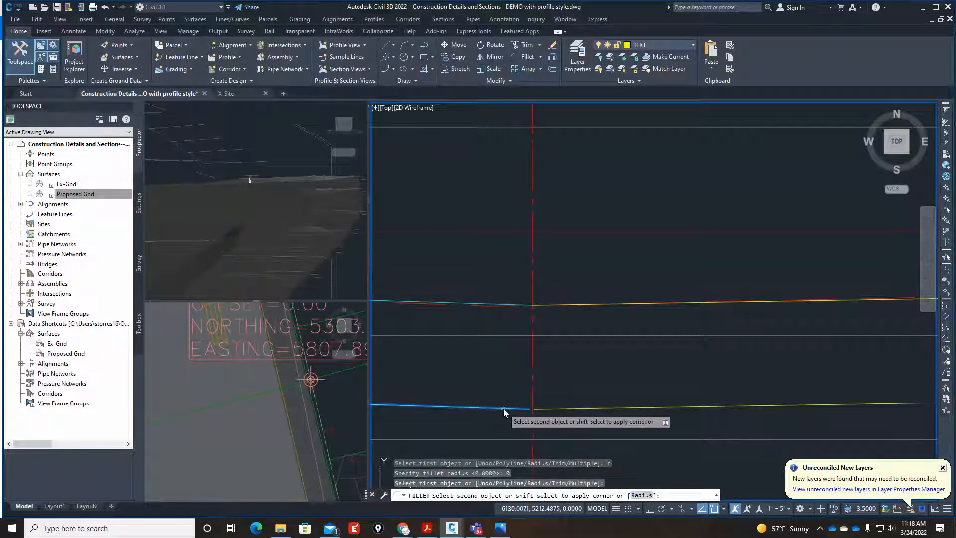
{"action": "left_click", "coordinate": [561, 407]}
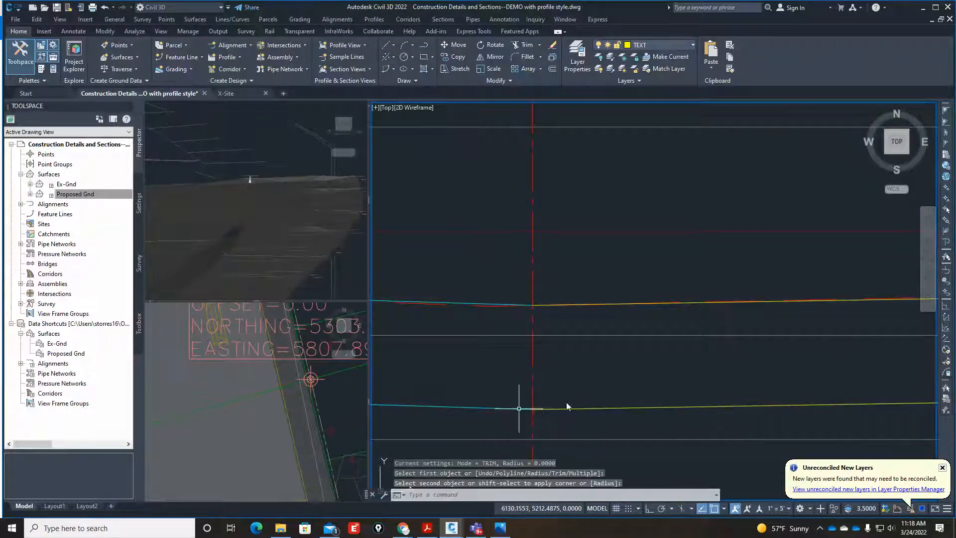
Match the properties of the upper cyan pavement line onto both yellow lines running from the swale centerline to the wall.
{"action": "type", "text": "ma"}
{"action": "key", "text": "Return"}
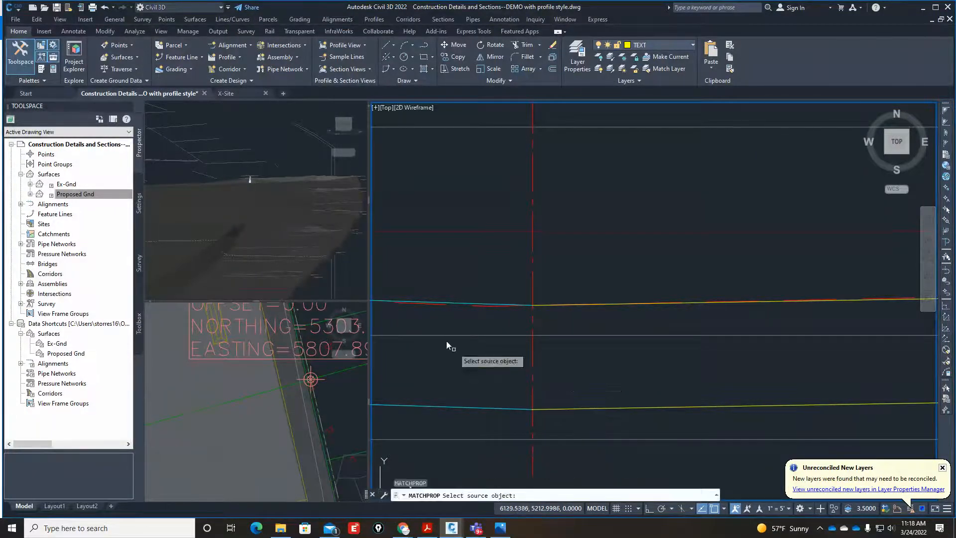
{"action": "left_click", "coordinate": [461, 304]}
{"action": "key", "text": "Escape"}
{"action": "key", "text": "Return"}
{"action": "left_click", "coordinate": [456, 303]}
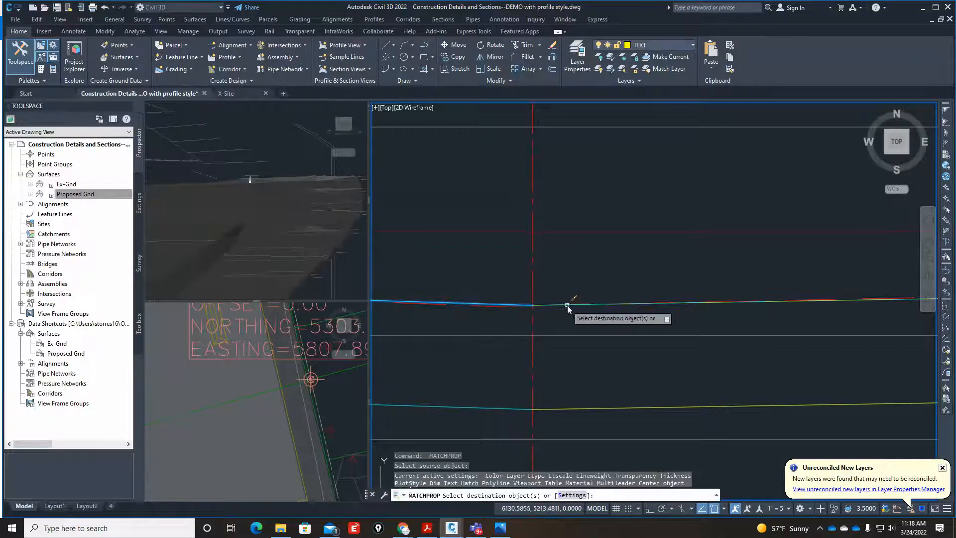
{"action": "left_click", "coordinate": [612, 407]}
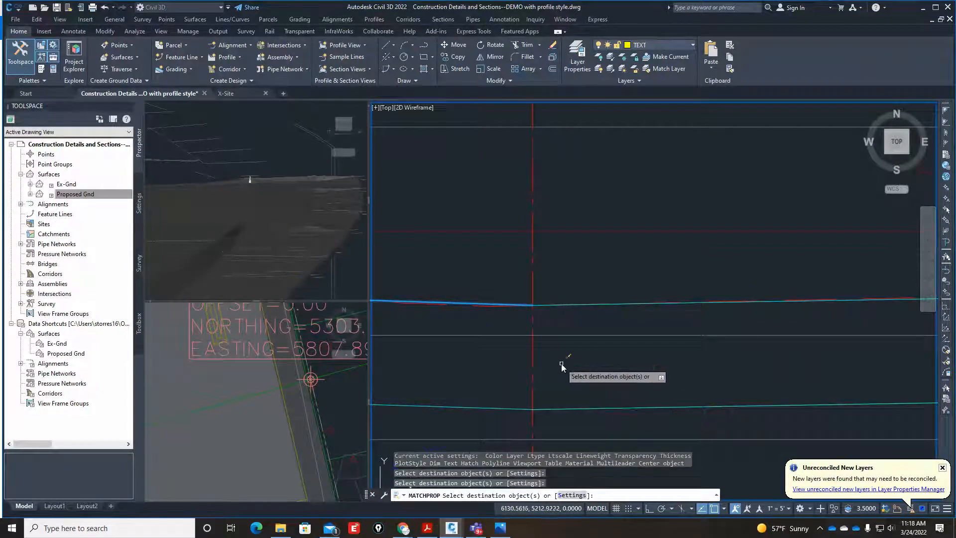
{"action": "scroll", "coordinate": [561, 364], "scroll_direction": "down", "scroll_amount": 3}
{"action": "scroll", "coordinate": [671, 371], "scroll_direction": "up", "scroll_amount": 5}
{"action": "key", "text": "Escape"}
{"action": "key", "text": "Escape"}
{"action": "key", "text": "Escape"}
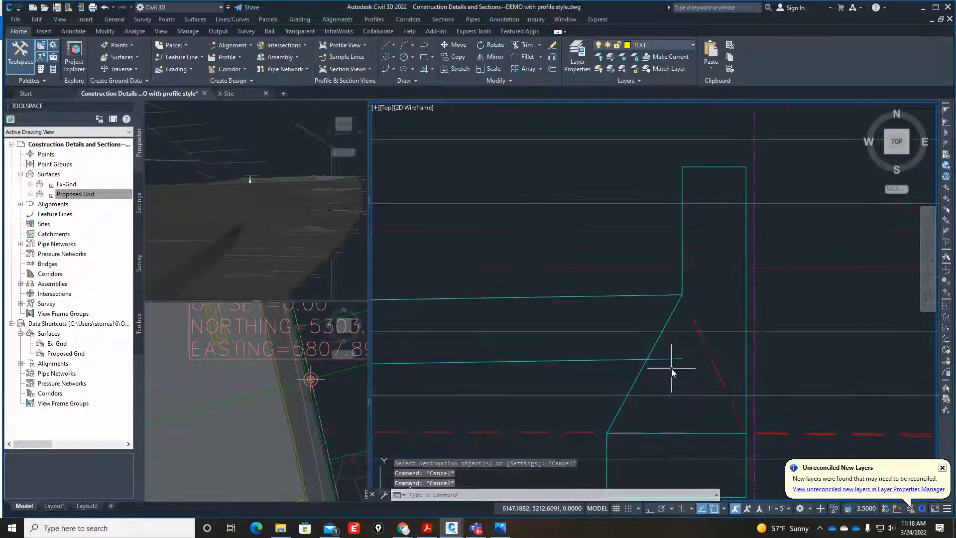
Trim the end of the lower pavement line that extends past the sloped back of the rockwall.
{"action": "type", "text": "tr"}
{"action": "key", "text": "Return"}
{"action": "scroll", "coordinate": [580, 350], "scroll_direction": "down", "scroll_amount": 4}
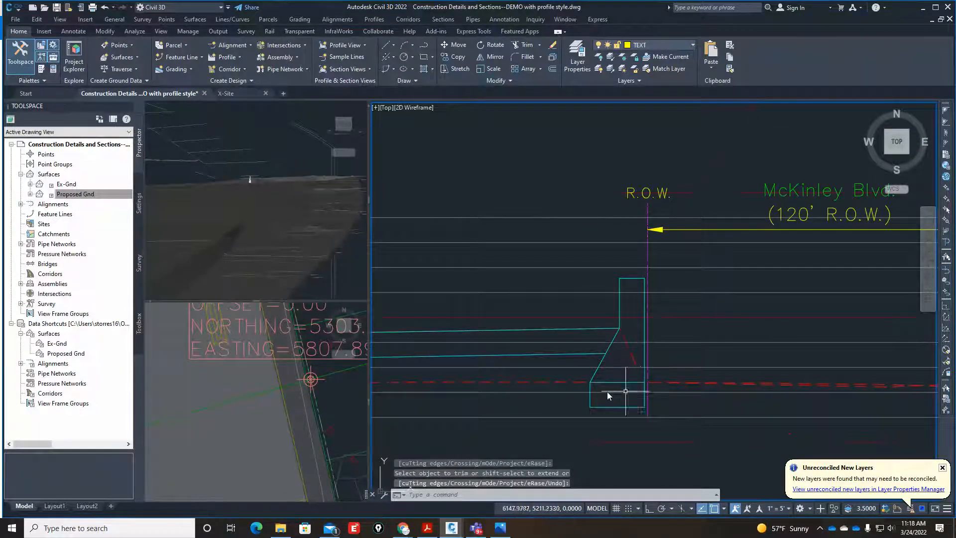
Examine the existing ground beyond the R.O.W. line in Section A and compare it with the plan view around the concrete apron.
{"action": "scroll", "coordinate": [607, 392], "scroll_direction": "down", "scroll_amount": 4}
{"action": "scroll", "coordinate": [703, 396], "scroll_direction": "up", "scroll_amount": 3}
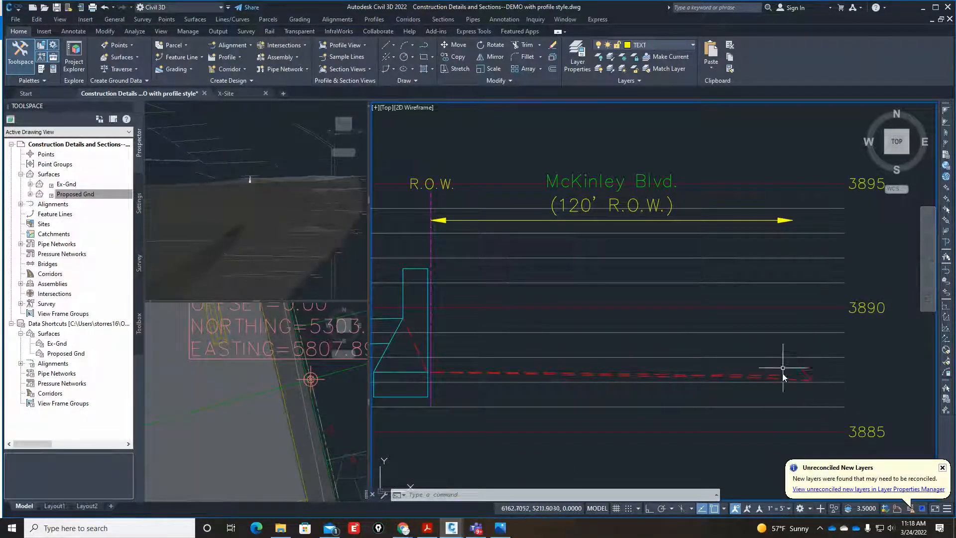
{"action": "left_click", "coordinate": [321, 405]}
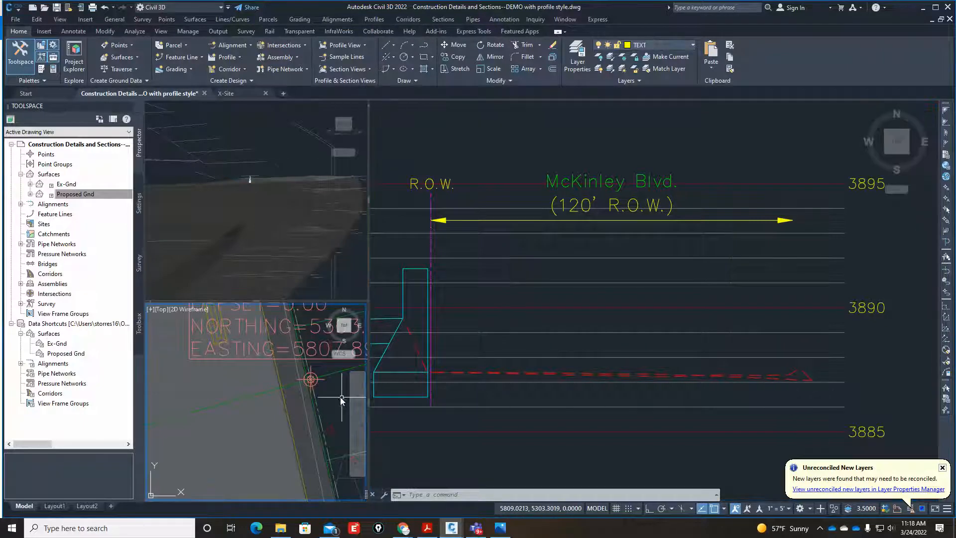
{"action": "scroll", "coordinate": [299, 398], "scroll_direction": "down", "scroll_amount": 4}
{"action": "scroll", "coordinate": [301, 393], "scroll_direction": "up", "scroll_amount": 3}
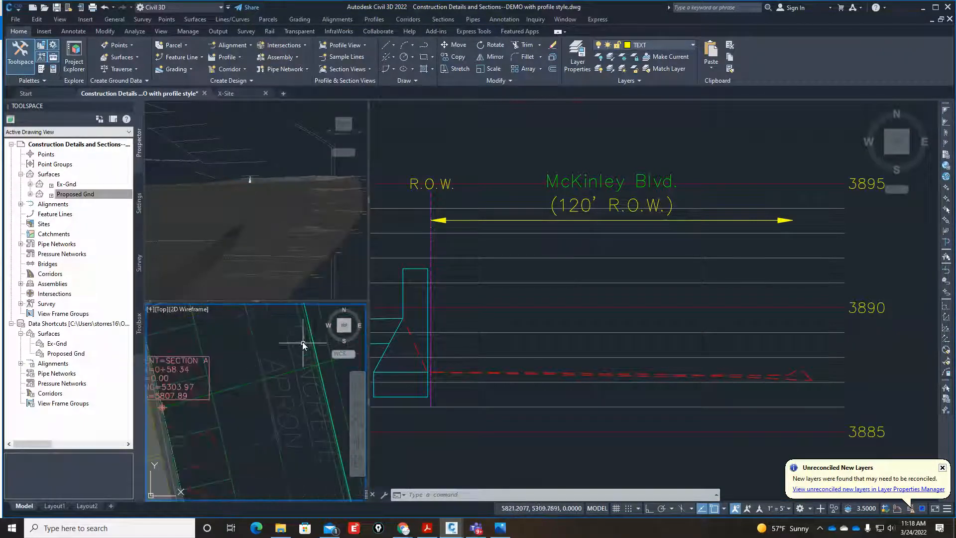
Switch to Photos and mark on Pic3.jpg the street curb and the section cut running from the rockwall to the curb.
{"action": "left_click", "coordinate": [500, 528]}
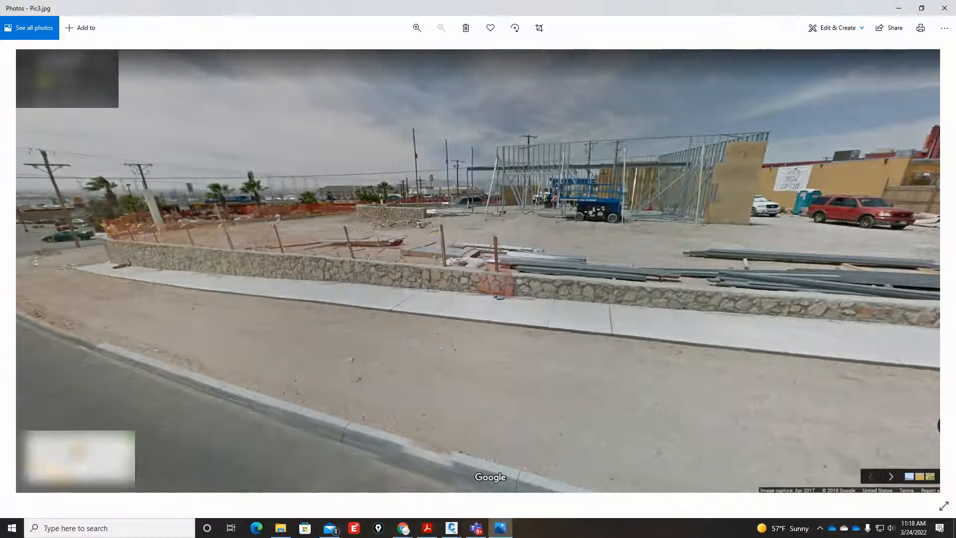
{"action": "left_click", "coordinate": [859, 309]}
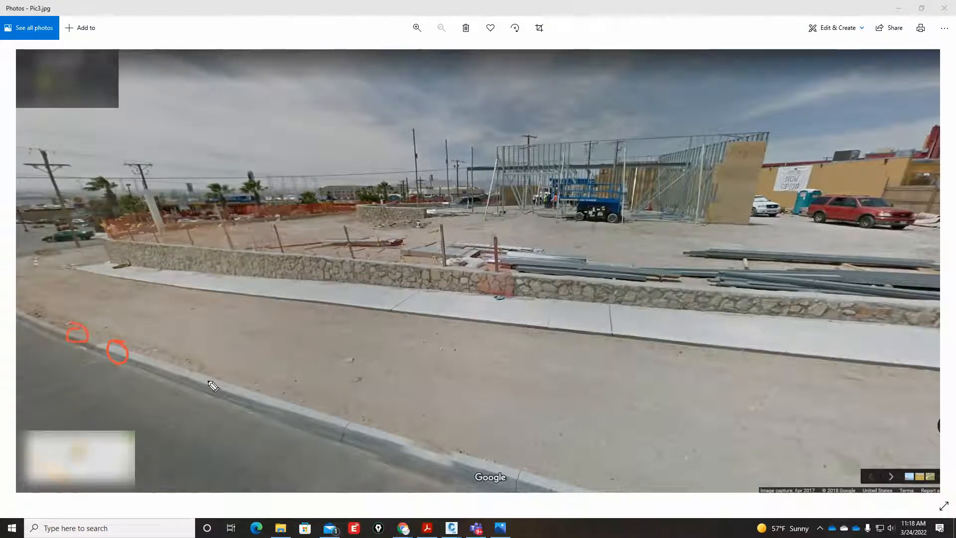
{"action": "left_click_drag", "start_coordinate": [269, 394], "coordinate": [218, 367]}
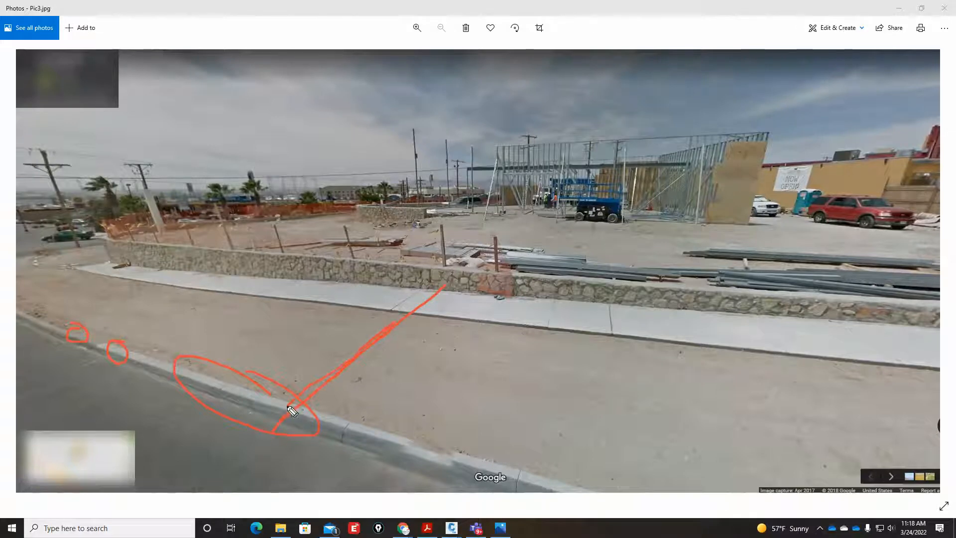
{"action": "left_click_drag", "start_coordinate": [311, 398], "coordinate": [301, 427]}
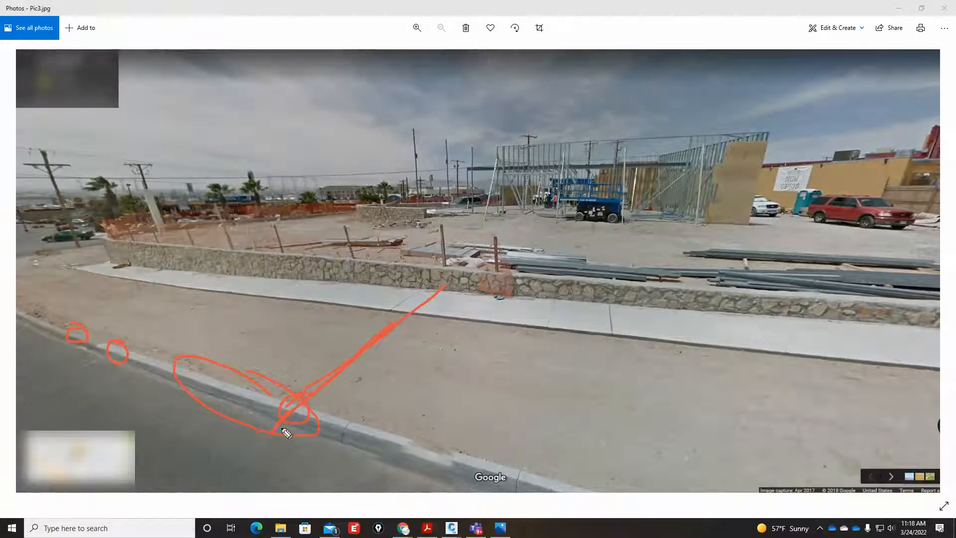
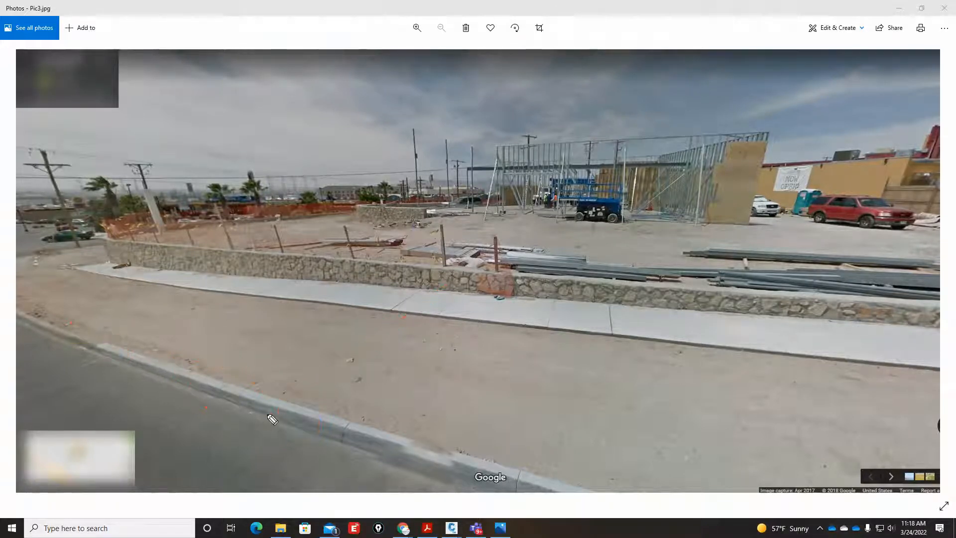
Switch back to Civil 3D and bring up the Construction Details and Sections drawing.
{"action": "left_click_drag", "start_coordinate": [278, 414], "coordinate": [272, 426]}
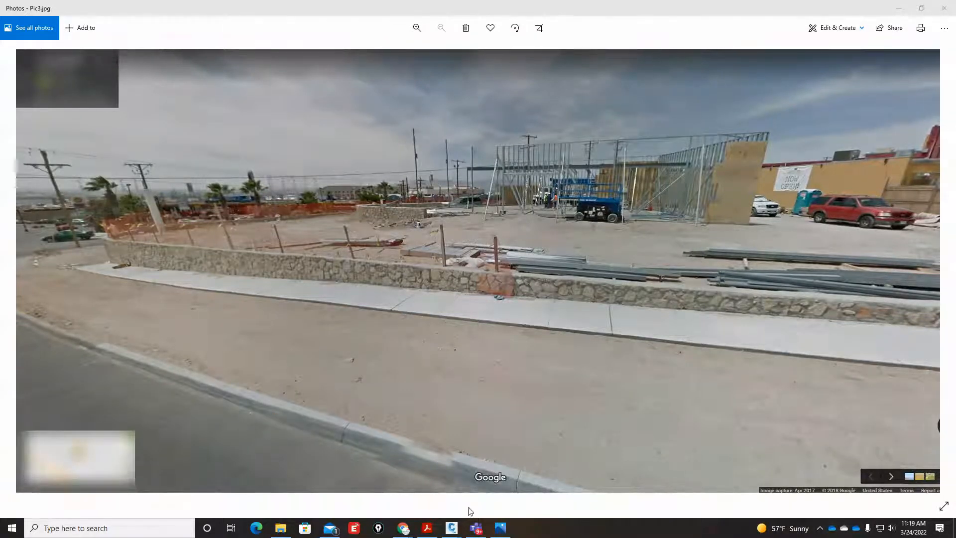
{"action": "mouse_move", "coordinate": [454, 527]}
{"action": "left_click", "coordinate": [527, 477]}
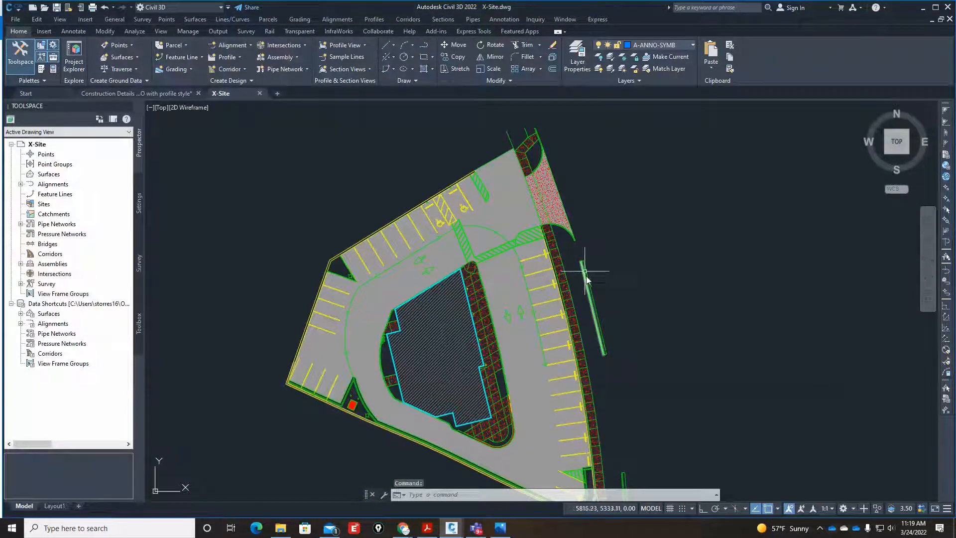
{"action": "left_click", "coordinate": [159, 93]}
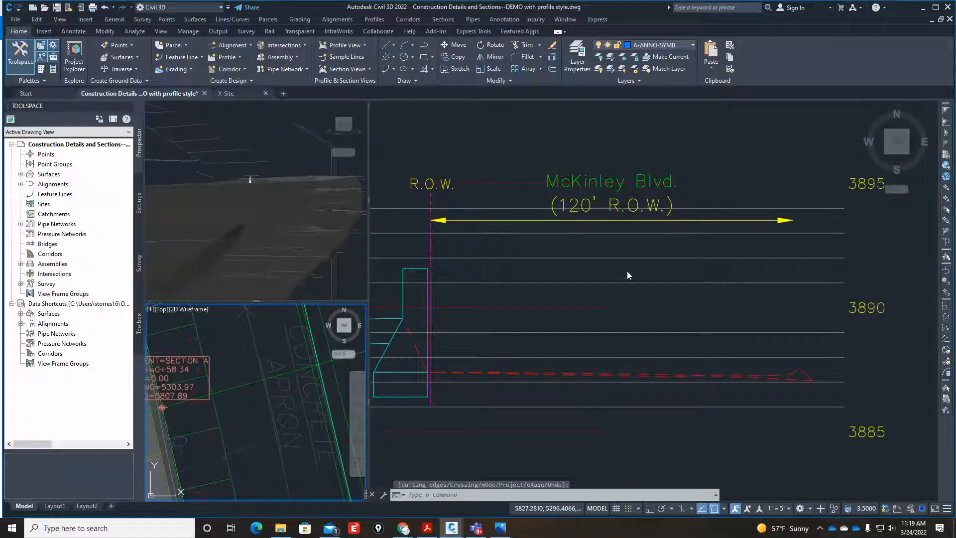
Examine the Section A marker and its section line across the concrete apron in the site plan.
{"action": "left_click", "coordinate": [626, 270]}
{"action": "scroll", "coordinate": [691, 272], "scroll_direction": "down", "scroll_amount": 8}
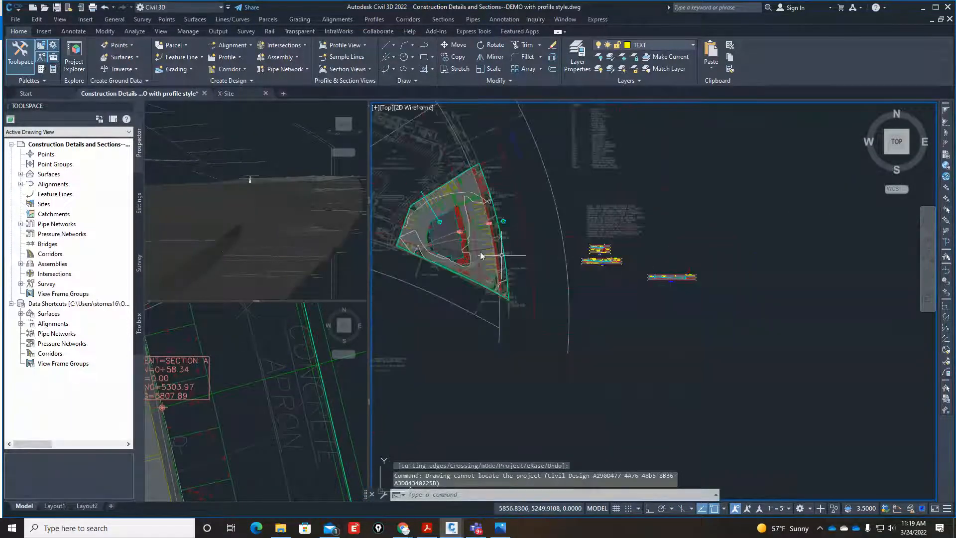
{"action": "scroll", "coordinate": [480, 252], "scroll_direction": "up", "scroll_amount": 6}
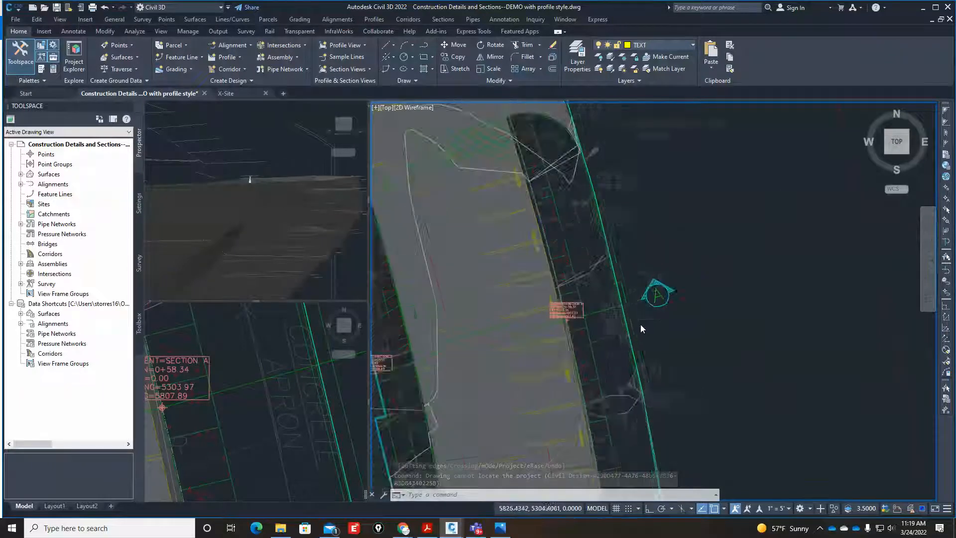
{"action": "scroll", "coordinate": [641, 324], "scroll_direction": "down", "scroll_amount": 4}
{"action": "scroll", "coordinate": [646, 324], "scroll_direction": "up", "scroll_amount": 6}
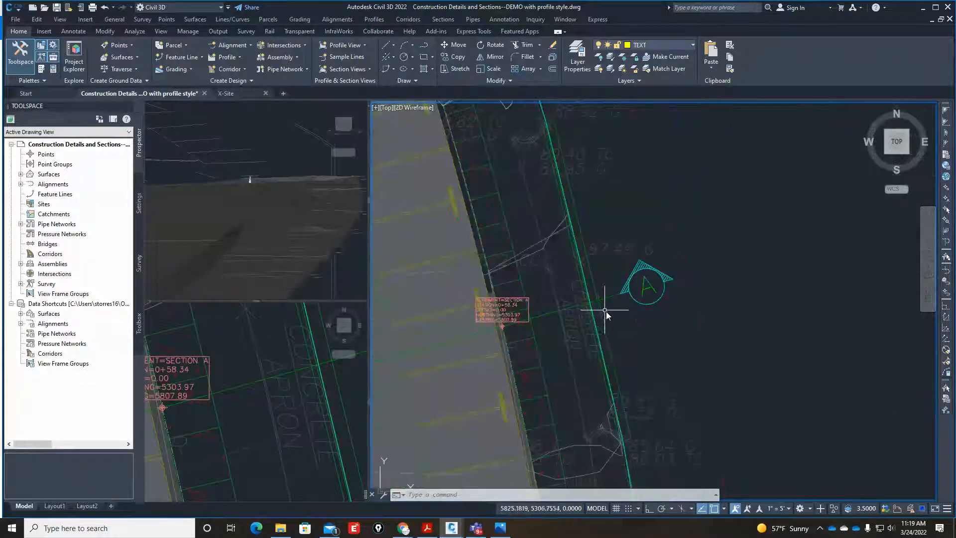
{"action": "scroll", "coordinate": [605, 312], "scroll_direction": "down", "scroll_amount": 5}
{"action": "key", "text": "Escape"}
{"action": "key", "text": "Escape"}
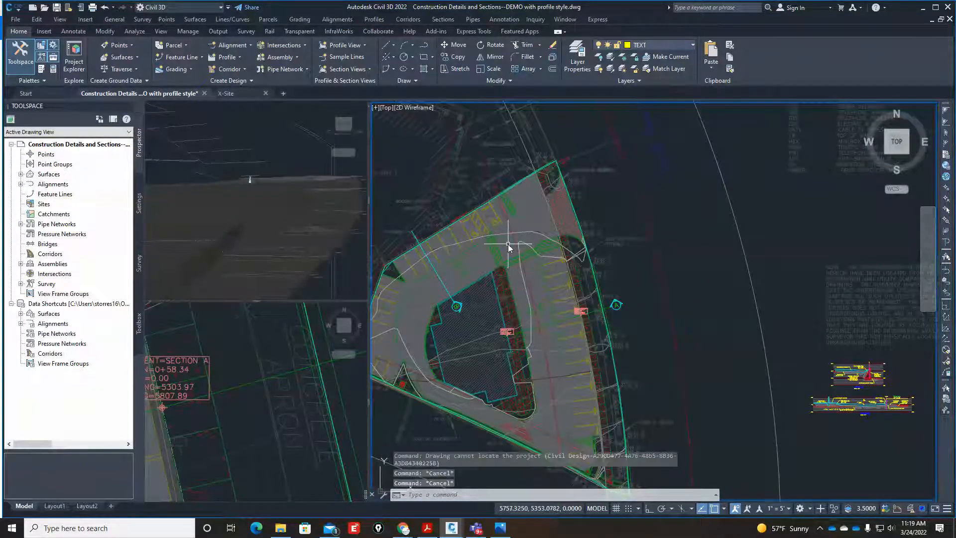
Unload the X-Site external reference from the drawing.
{"action": "type", "text": "XR"}
{"action": "key", "text": "Return"}
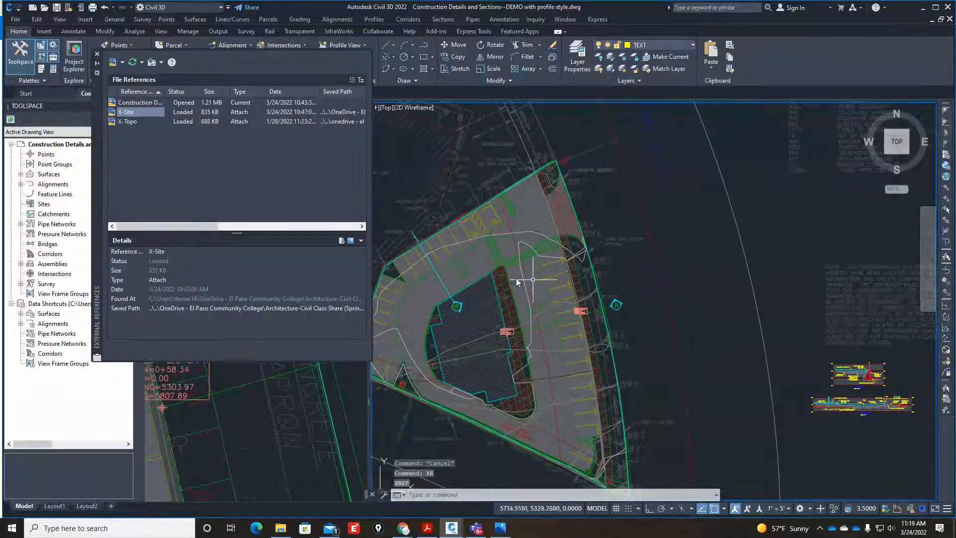
{"action": "right_click", "coordinate": [138, 113]}
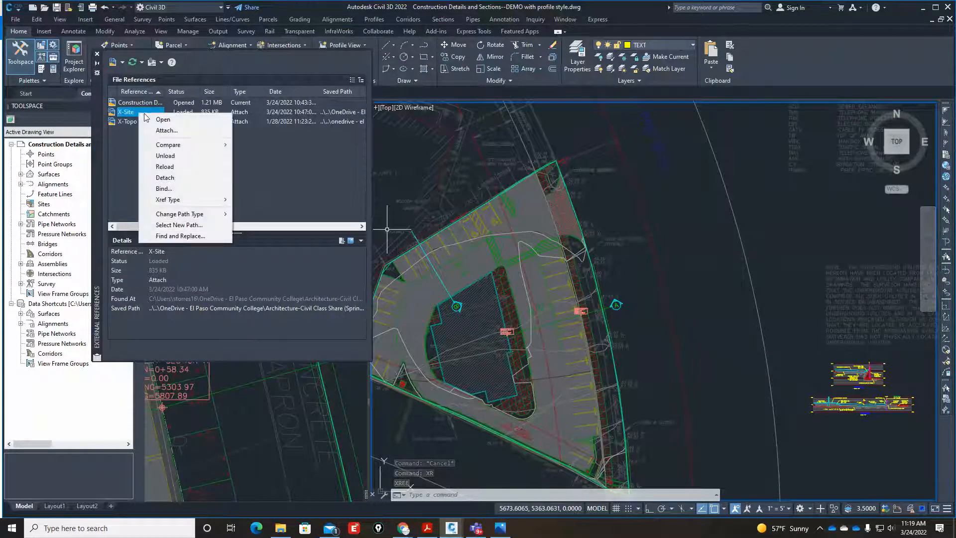
{"action": "left_click", "coordinate": [165, 155]}
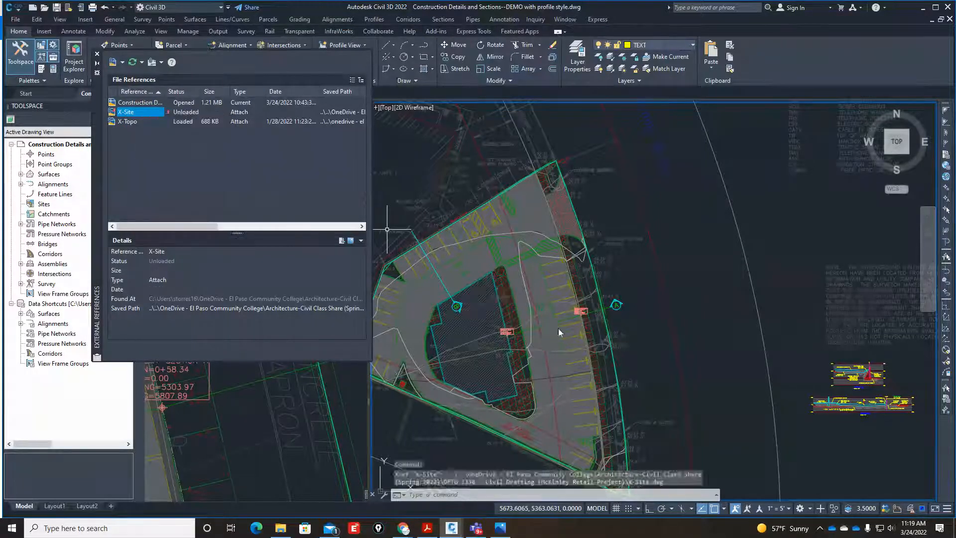
{"action": "left_click", "coordinate": [98, 55]}
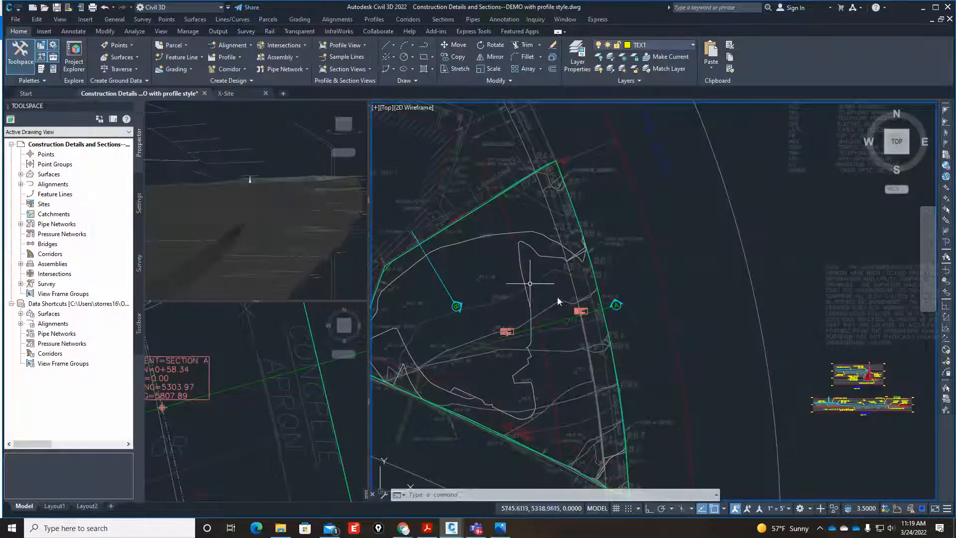
Inspect the existing curb lines and contours where the Section A line crosses the concrete apron.
{"action": "scroll", "coordinate": [592, 307], "scroll_direction": "up", "scroll_amount": 5}
{"action": "scroll", "coordinate": [566, 287], "scroll_direction": "up", "scroll_amount": 2}
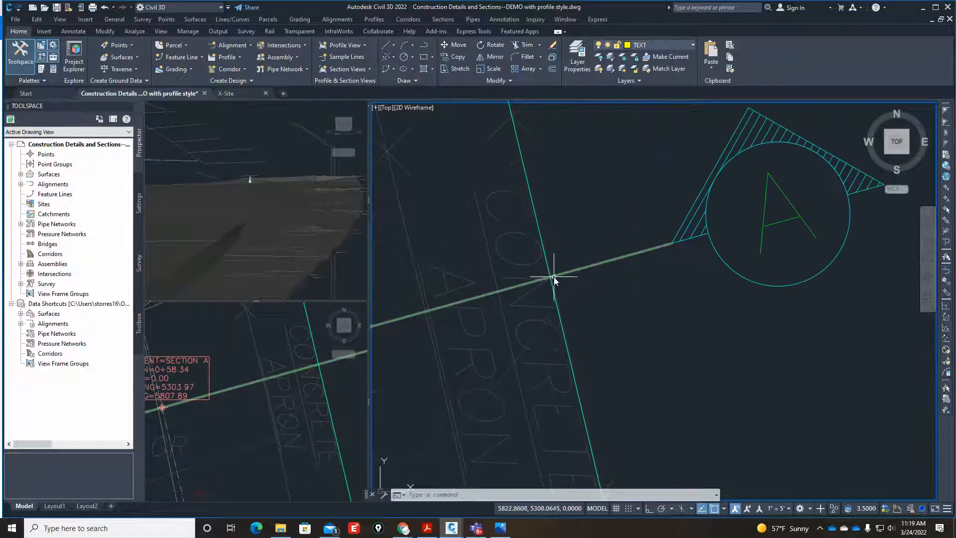
{"action": "scroll", "coordinate": [557, 279], "scroll_direction": "down", "scroll_amount": 4}
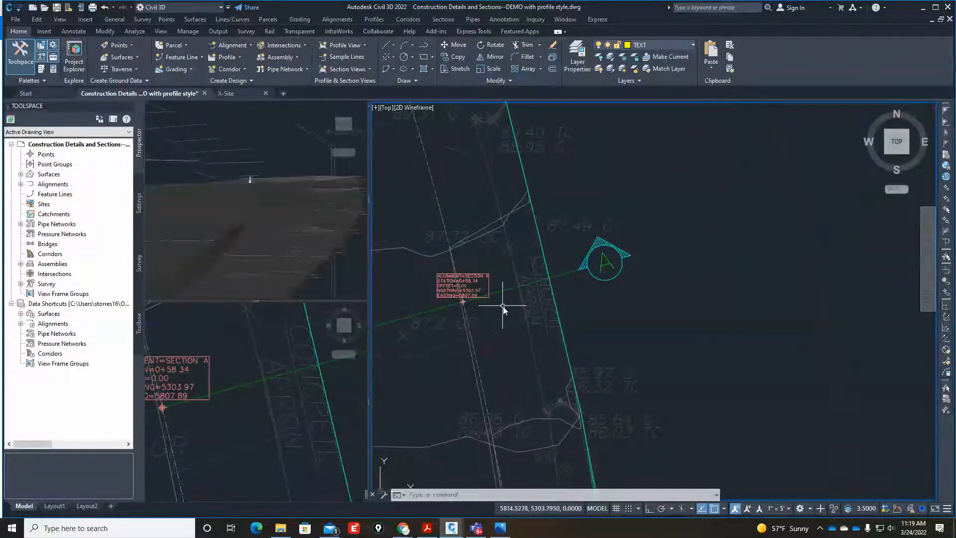
{"action": "scroll", "coordinate": [503, 306], "scroll_direction": "down", "scroll_amount": 2}
{"action": "scroll", "coordinate": [534, 295], "scroll_direction": "up", "scroll_amount": 2}
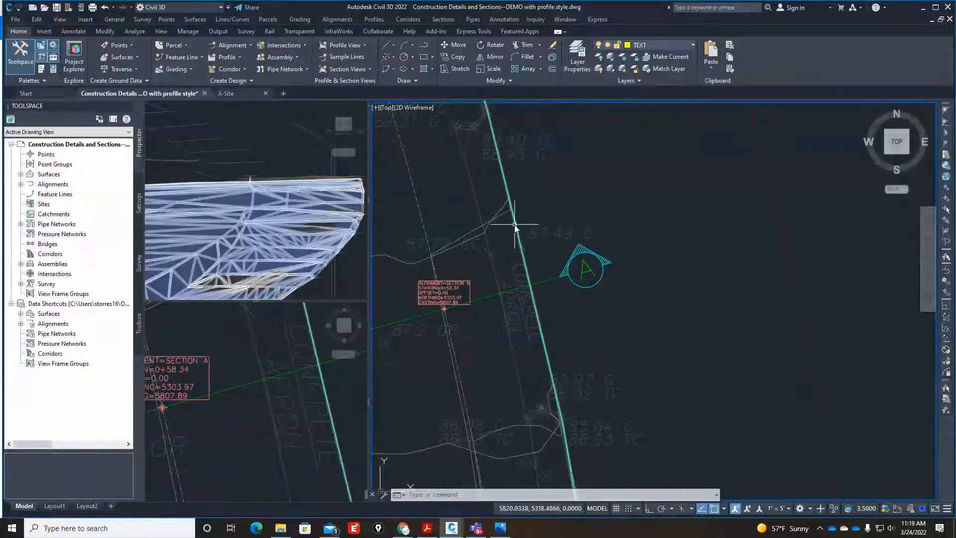
{"action": "scroll", "coordinate": [528, 289], "scroll_direction": "up", "scroll_amount": 3}
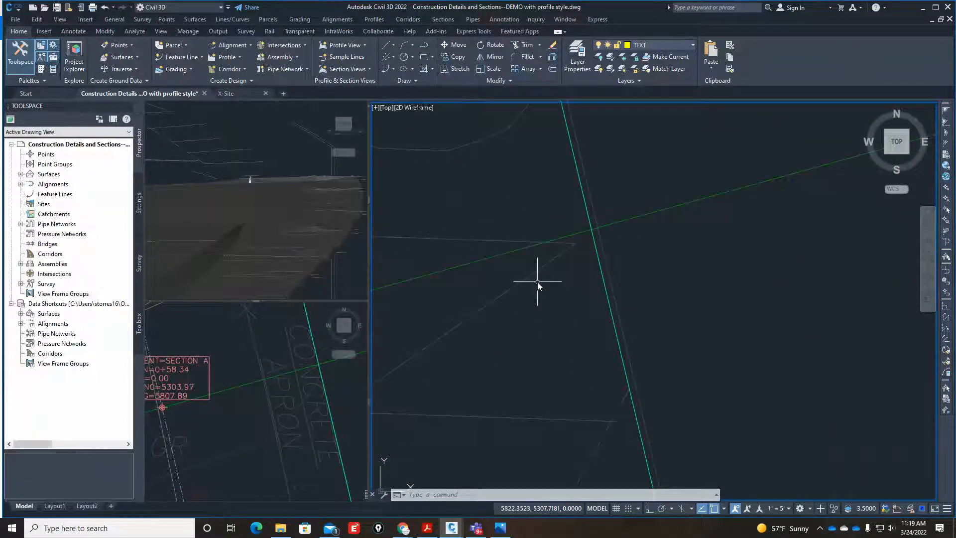
{"action": "scroll", "coordinate": [537, 281], "scroll_direction": "down", "scroll_amount": 3}
Set the Ex-Gnd surface style to _No Display.
{"action": "left_click", "coordinate": [21, 174]}
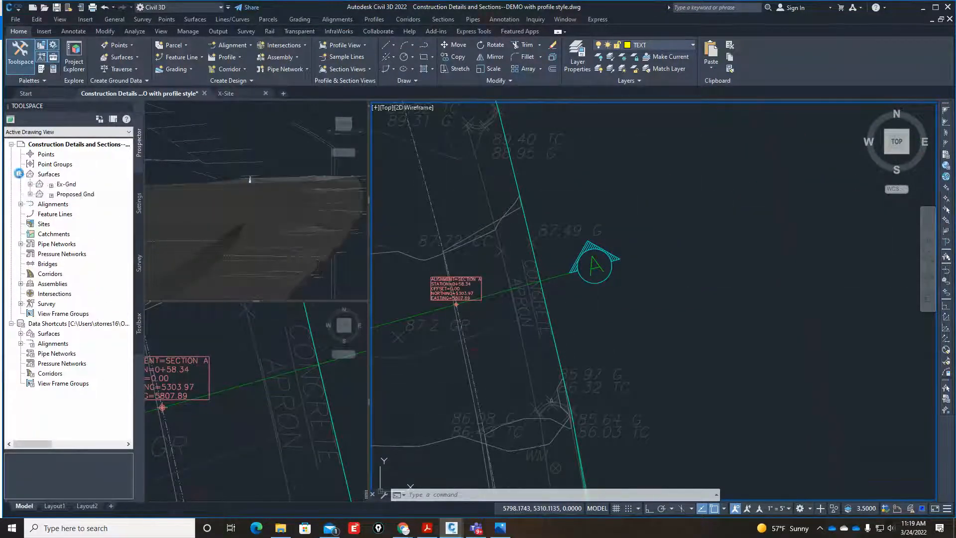
{"action": "right_click", "coordinate": [61, 185]}
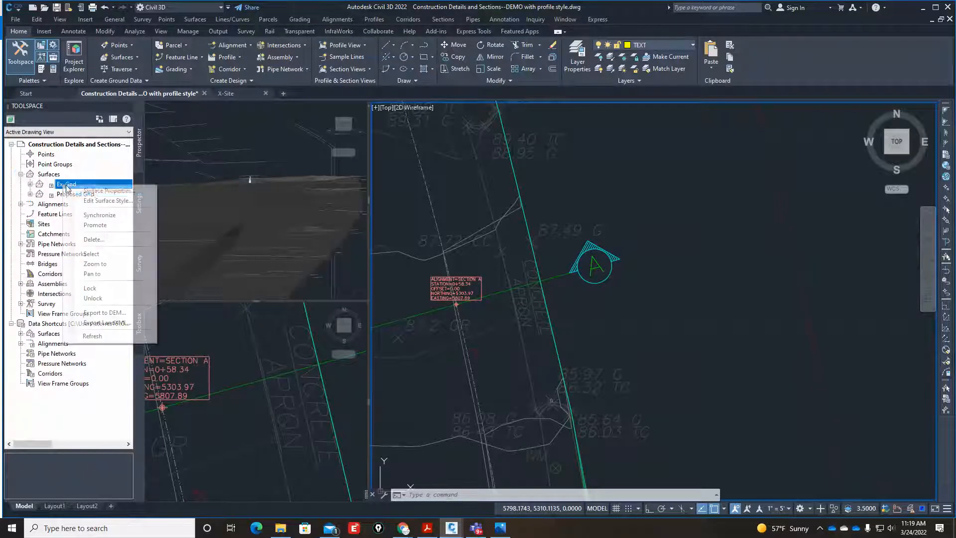
{"action": "left_click", "coordinate": [107, 192]}
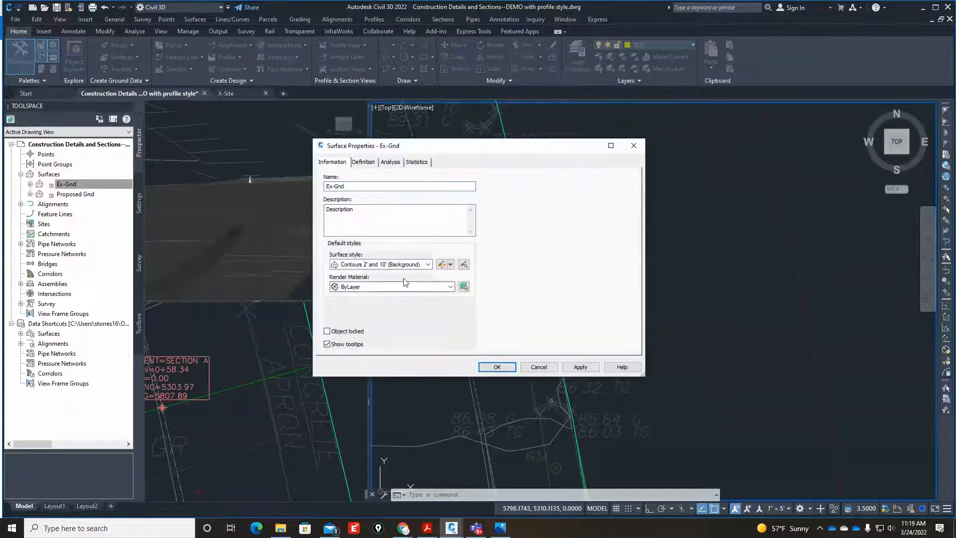
{"action": "left_click", "coordinate": [429, 265]}
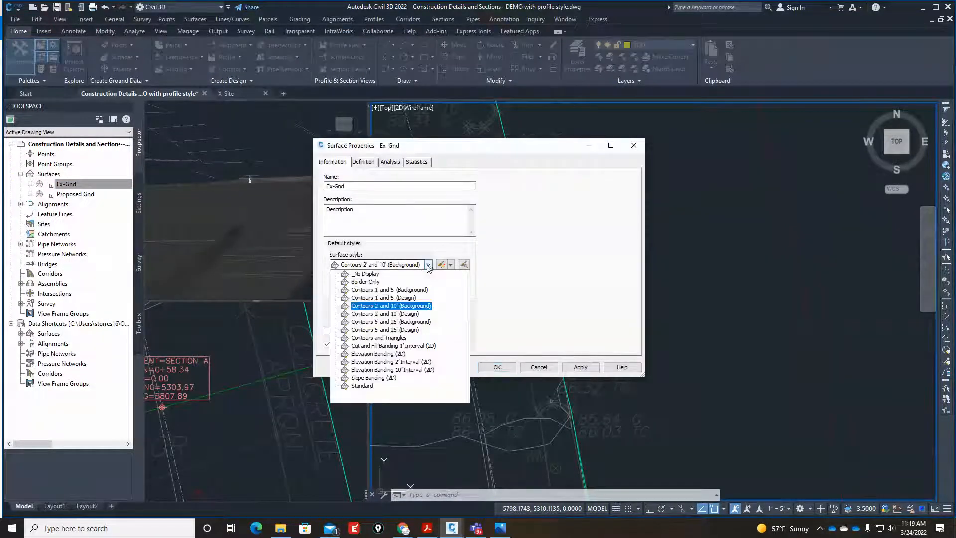
{"action": "left_click", "coordinate": [370, 274]}
{"action": "left_click", "coordinate": [580, 367]}
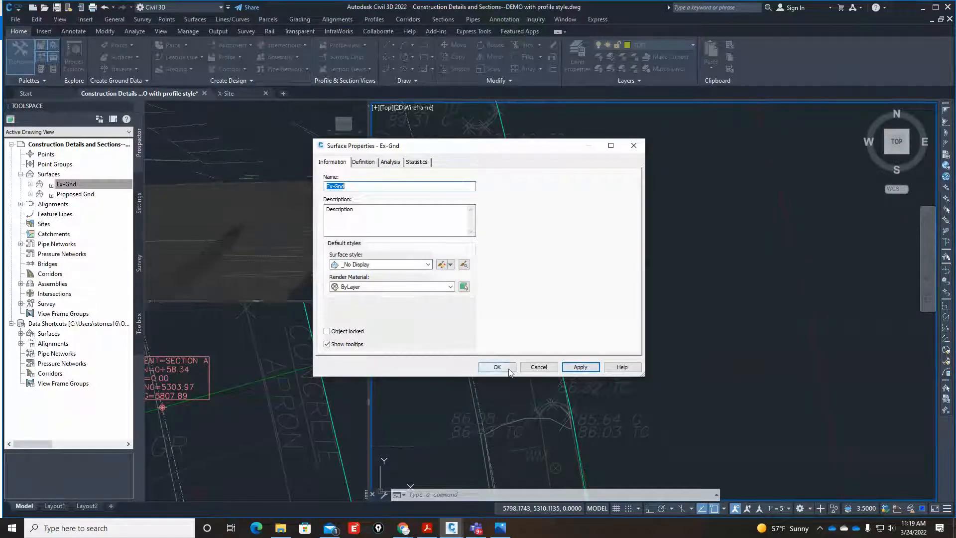
{"action": "left_click", "coordinate": [497, 367]}
Set the Proposed Gnd surface style to _No Display.
{"action": "right_click", "coordinate": [83, 199]}
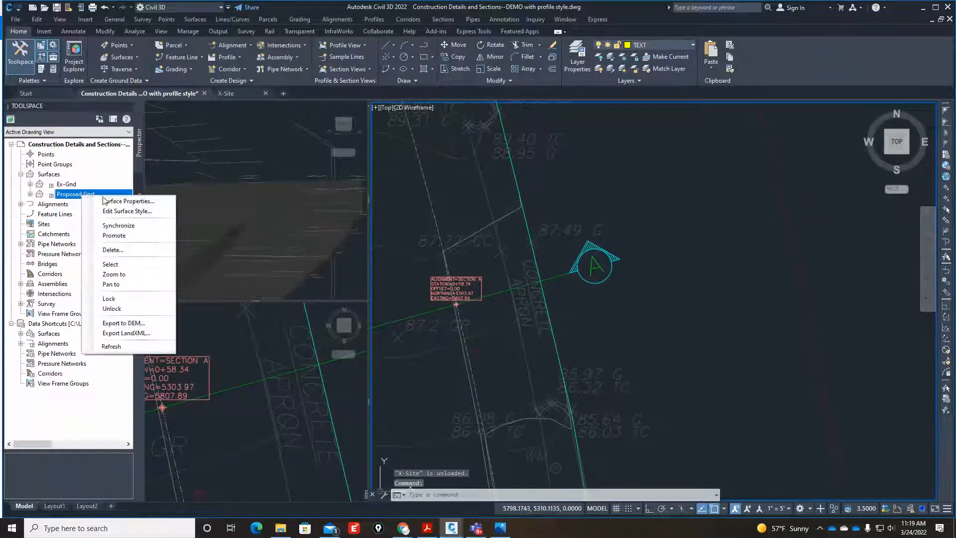
{"action": "left_click", "coordinate": [115, 199]}
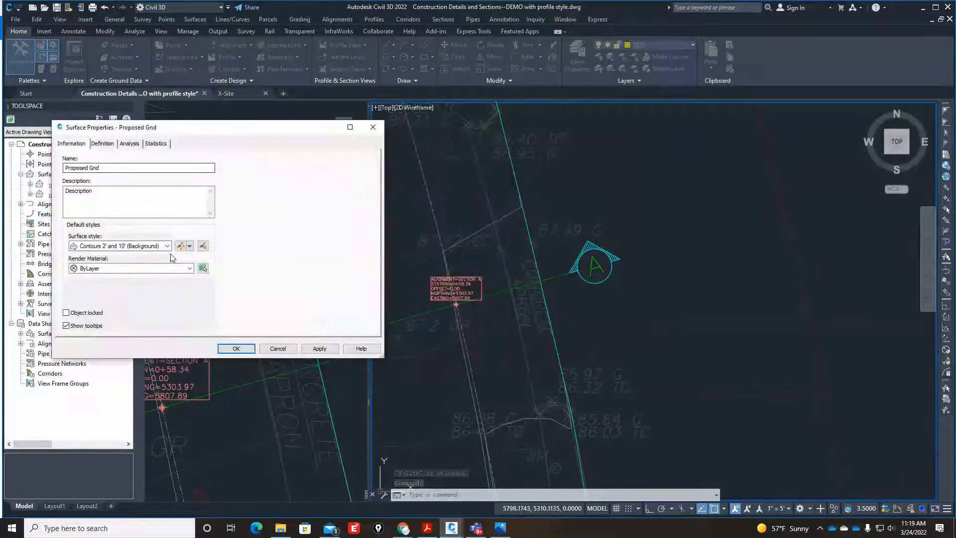
{"action": "left_click", "coordinate": [167, 246]}
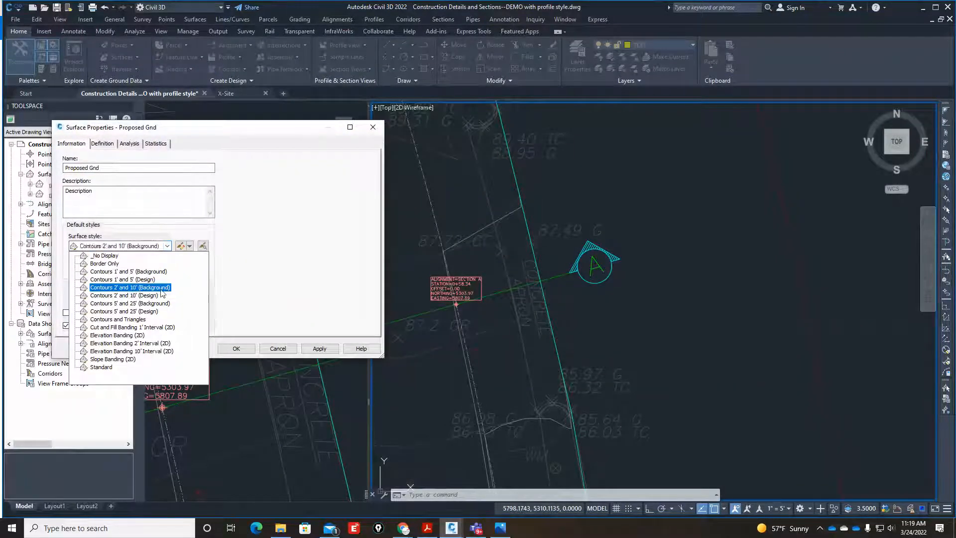
{"action": "key", "text": "Up"}
{"action": "key", "text": "Up"}
{"action": "key", "text": "Up"}
{"action": "key", "text": "Up"}
{"action": "key", "text": "Return"}
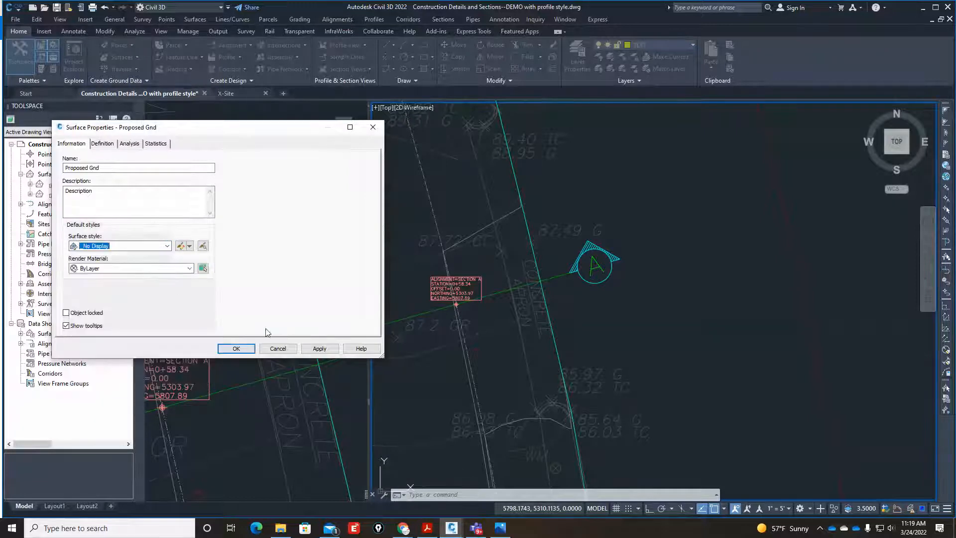
{"action": "left_click", "coordinate": [319, 348]}
{"action": "left_click", "coordinate": [238, 350]}
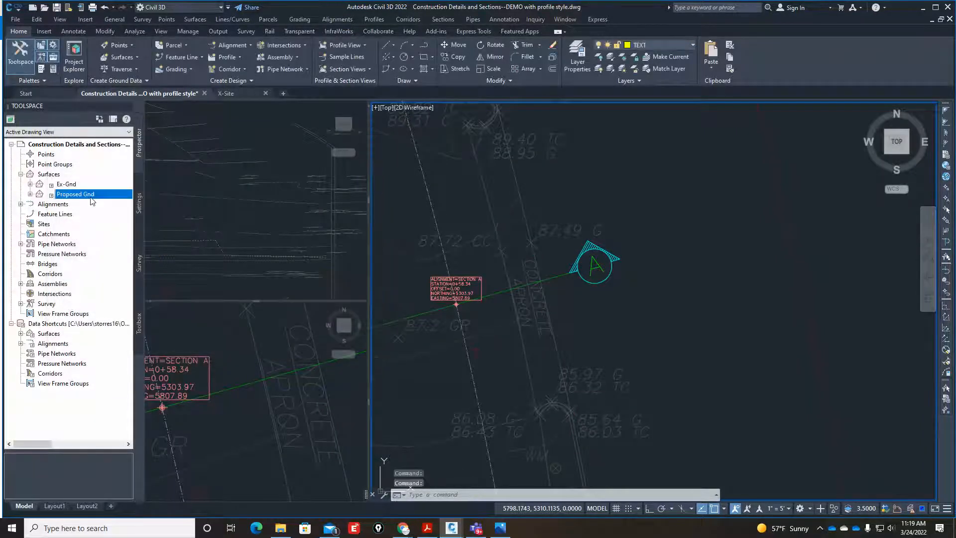
Examine the gutter and top-of-curb spot elevations on both sides of the Section A line at the concrete apron.
{"action": "left_click", "coordinate": [626, 322]}
{"action": "left_click", "coordinate": [608, 315]}
{"action": "scroll", "coordinate": [528, 272], "scroll_direction": "up", "scroll_amount": 4}
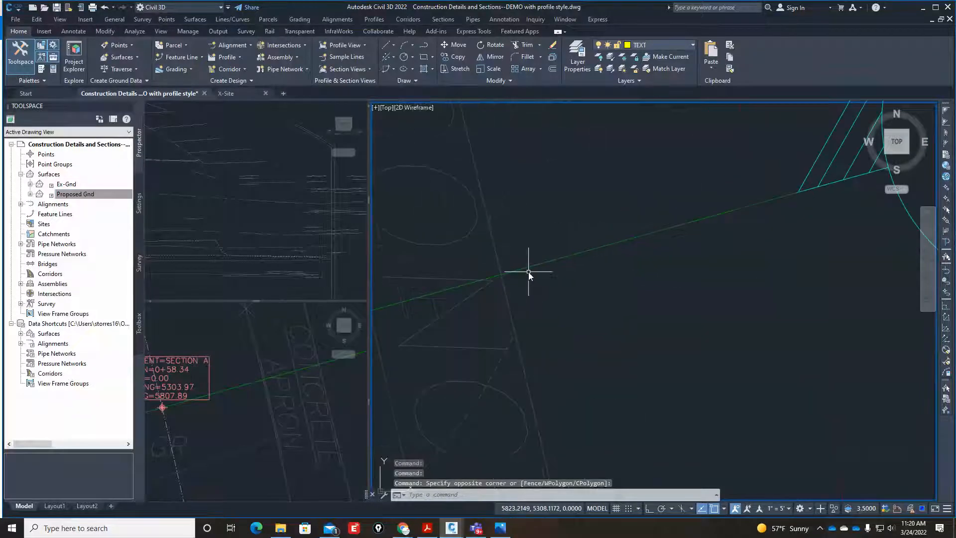
{"action": "scroll", "coordinate": [528, 273], "scroll_direction": "down", "scroll_amount": 2}
{"action": "scroll", "coordinate": [528, 286], "scroll_direction": "down", "scroll_amount": 3}
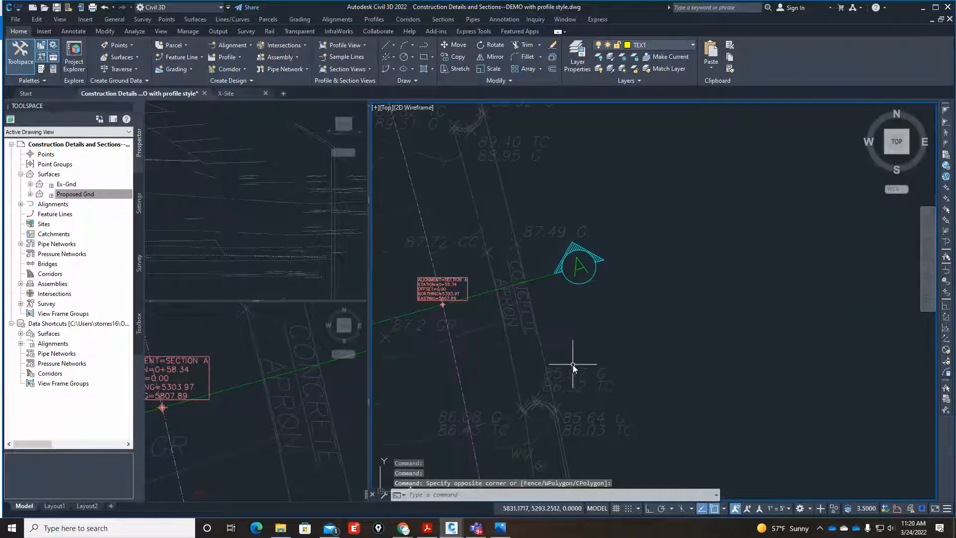
{"action": "scroll", "coordinate": [572, 367], "scroll_direction": "up", "scroll_amount": 2}
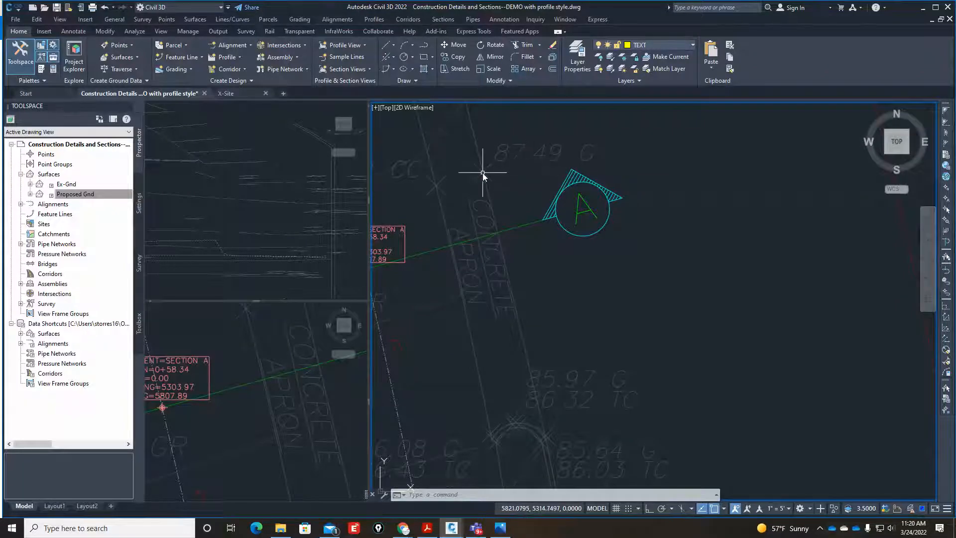
{"action": "scroll", "coordinate": [512, 209], "scroll_direction": "down", "scroll_amount": 2}
{"action": "scroll", "coordinate": [538, 235], "scroll_direction": "up", "scroll_amount": 3}
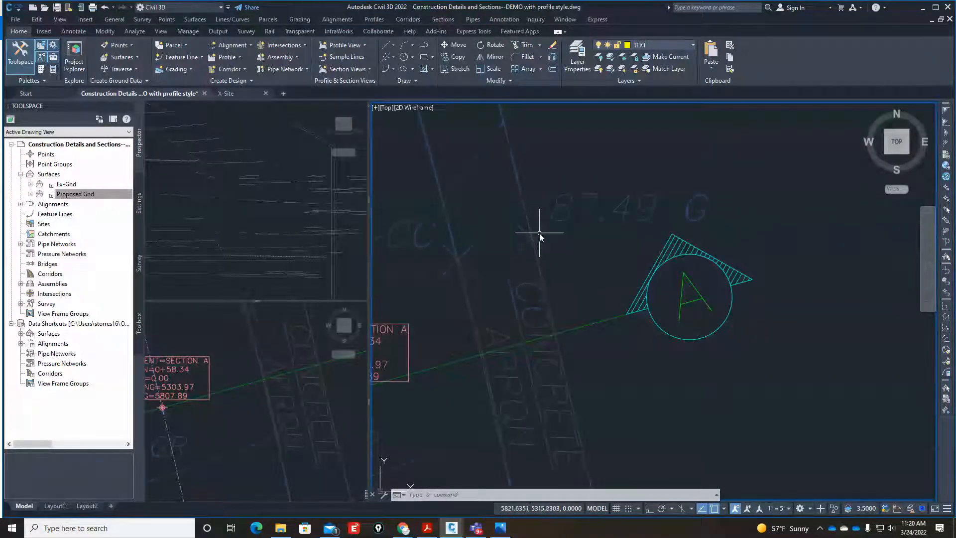
{"action": "left_click", "coordinate": [537, 234]}
{"action": "key", "text": "Escape"}
{"action": "key", "text": "Escape"}
{"action": "key", "text": "Escape"}
{"action": "scroll", "coordinate": [582, 277], "scroll_direction": "down", "scroll_amount": 4}
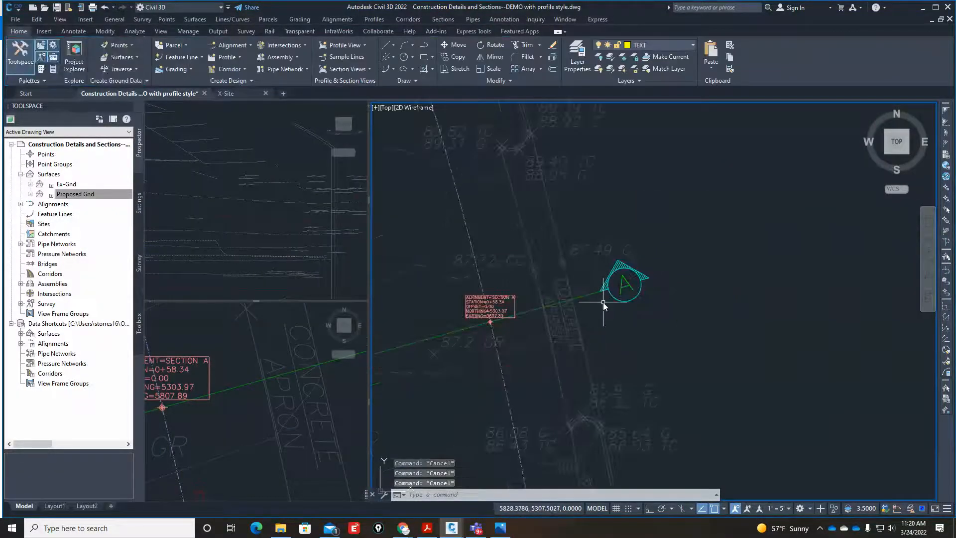
Change the drawing's point style from the X marker to a single dot.
{"action": "type", "text": "DDPTYpe"}
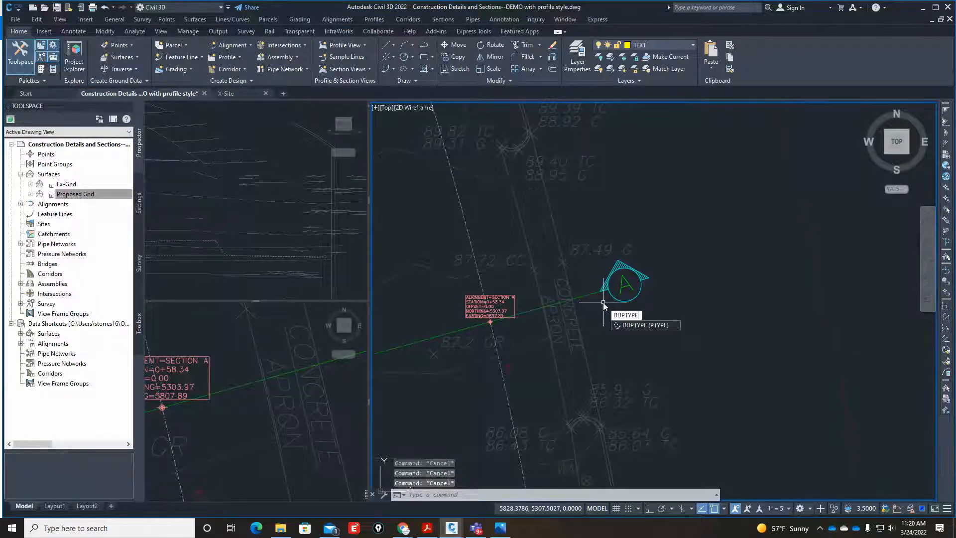
{"action": "key", "text": "Return"}
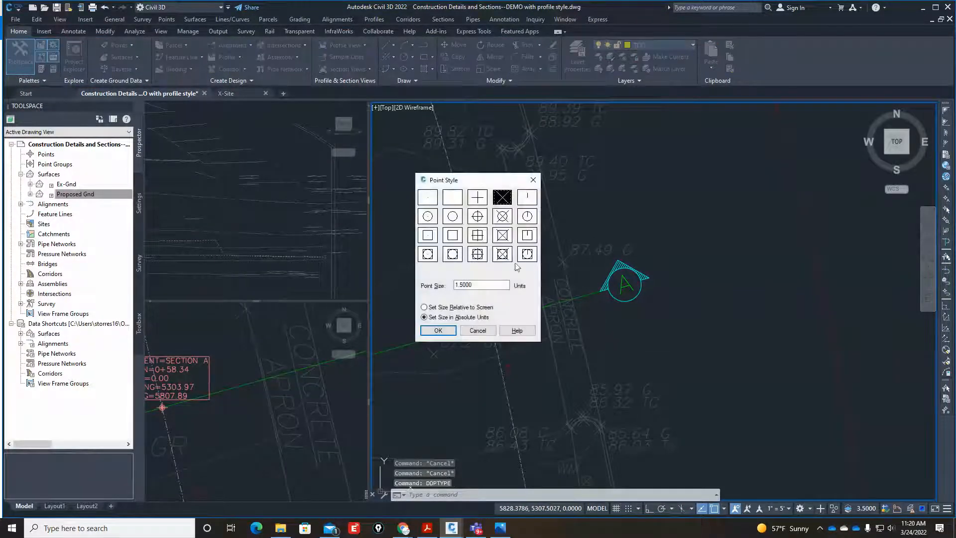
{"action": "left_click", "coordinate": [428, 197]}
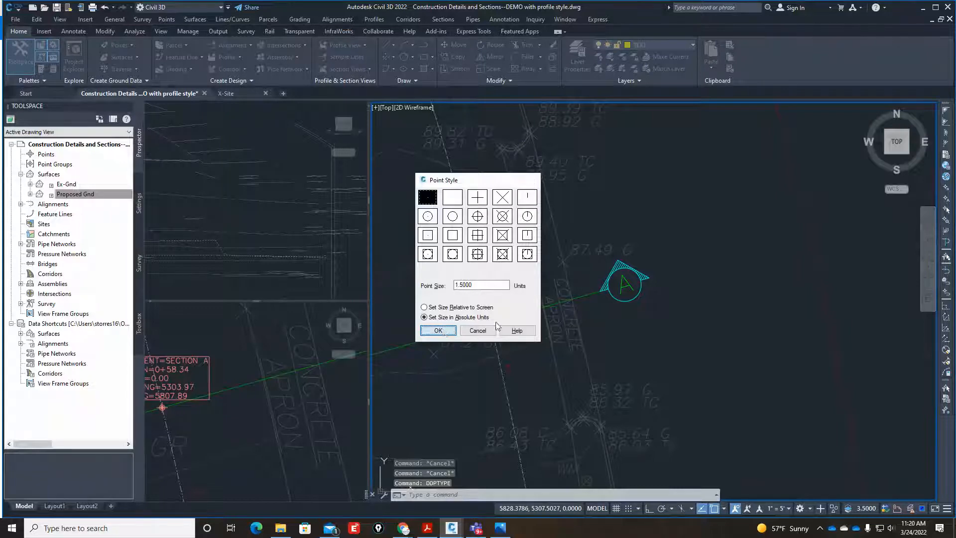
{"action": "key", "text": "Return"}
{"action": "scroll", "coordinate": [572, 262], "scroll_direction": "up", "scroll_amount": 5}
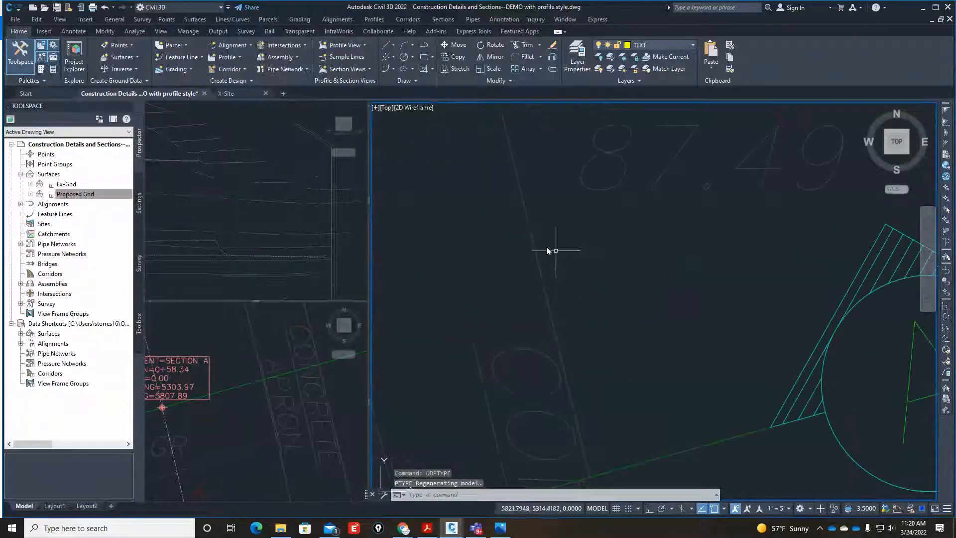
{"action": "scroll", "coordinate": [548, 250], "scroll_direction": "up", "scroll_amount": 3}
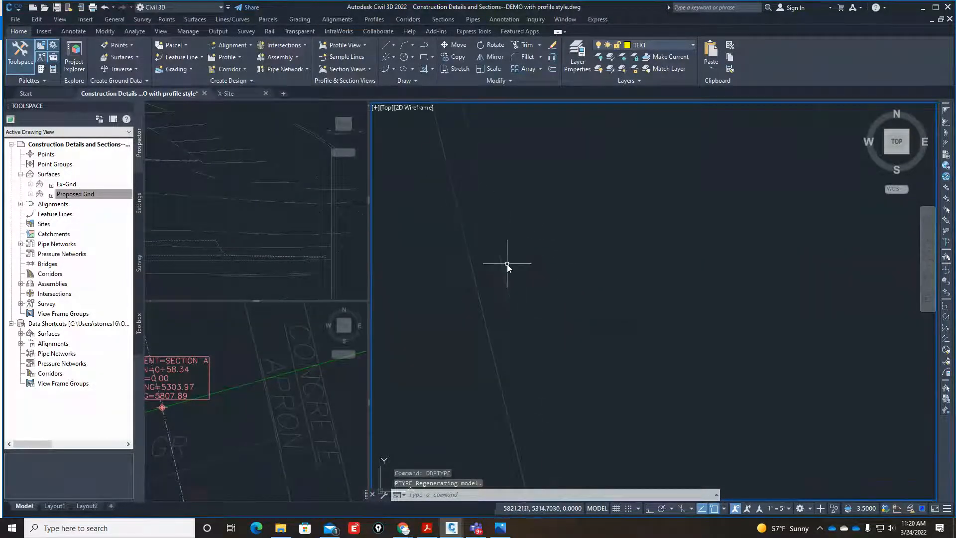
Set the drawing's point style to the X marker, sized in absolute units.
{"action": "scroll", "coordinate": [507, 264], "scroll_direction": "down", "scroll_amount": 4}
{"action": "scroll", "coordinate": [515, 264], "scroll_direction": "down", "scroll_amount": 2}
{"action": "scroll", "coordinate": [527, 274], "scroll_direction": "up", "scroll_amount": 2}
{"action": "key", "text": "Escape"}
{"action": "key", "text": "Escape"}
{"action": "key", "text": "Escape"}
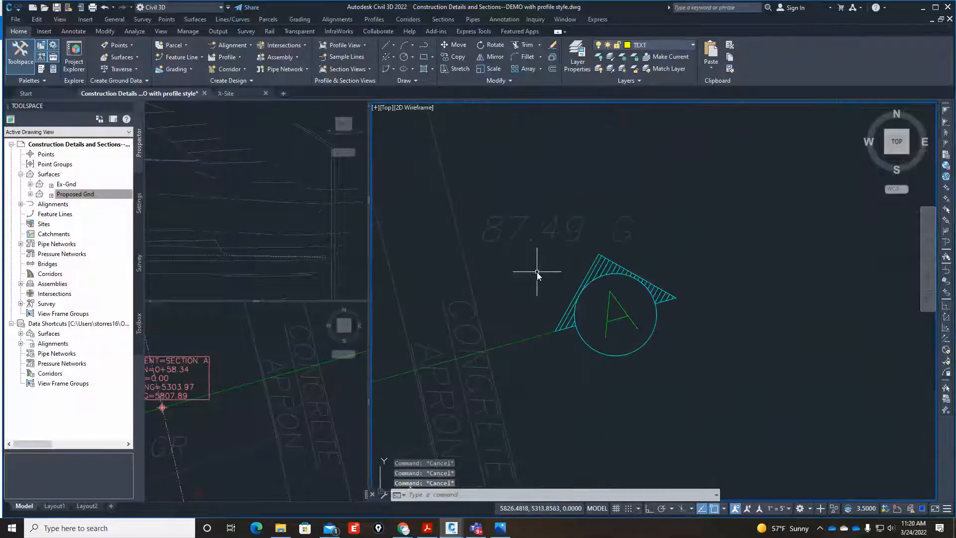
{"action": "type", "text": "ddptype"}
{"action": "key", "text": "Return"}
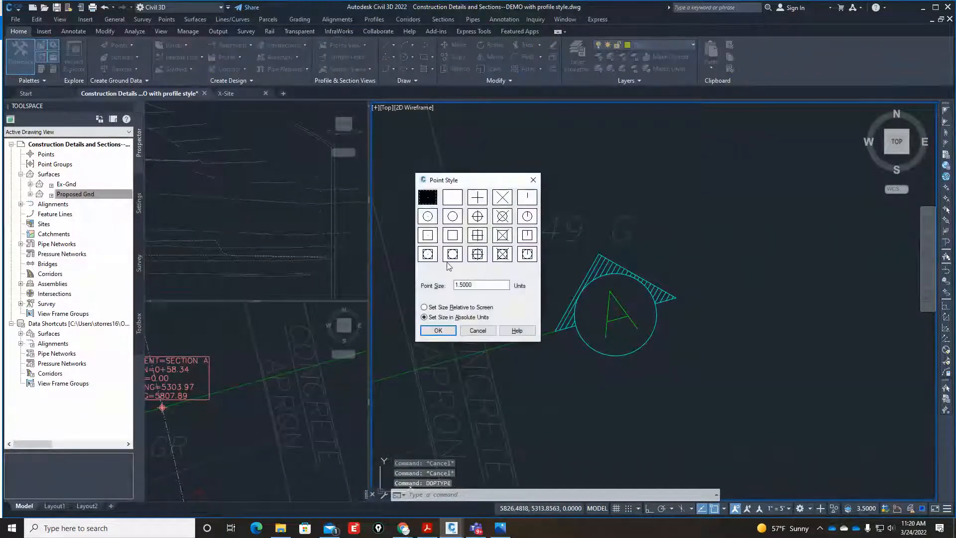
{"action": "left_click", "coordinate": [501, 200]}
{"action": "left_click", "coordinate": [440, 307]}
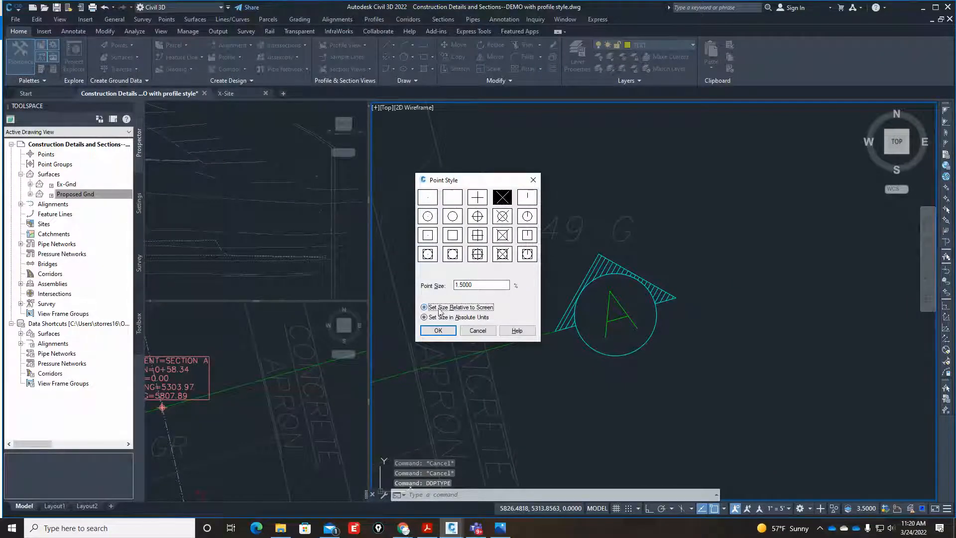
{"action": "left_click", "coordinate": [441, 318]}
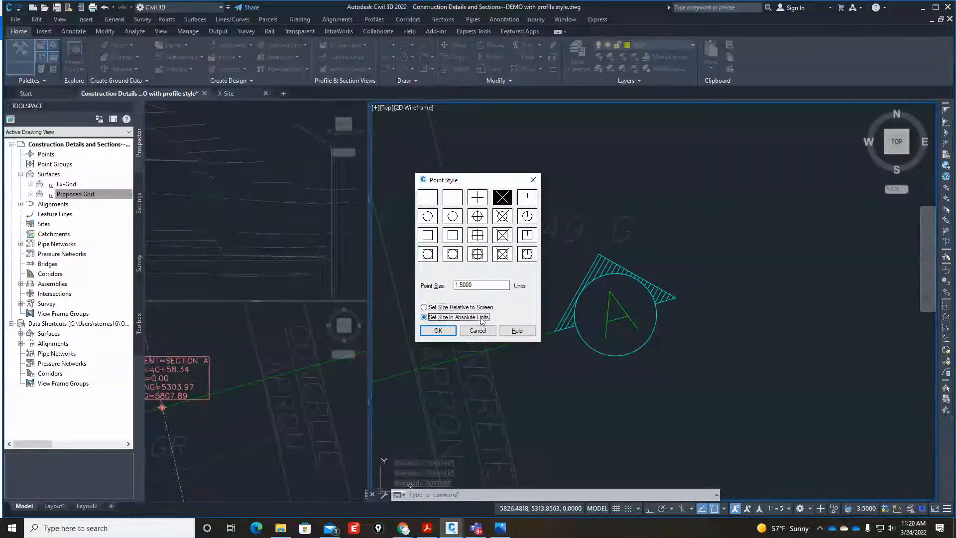
{"action": "left_click", "coordinate": [437, 330]}
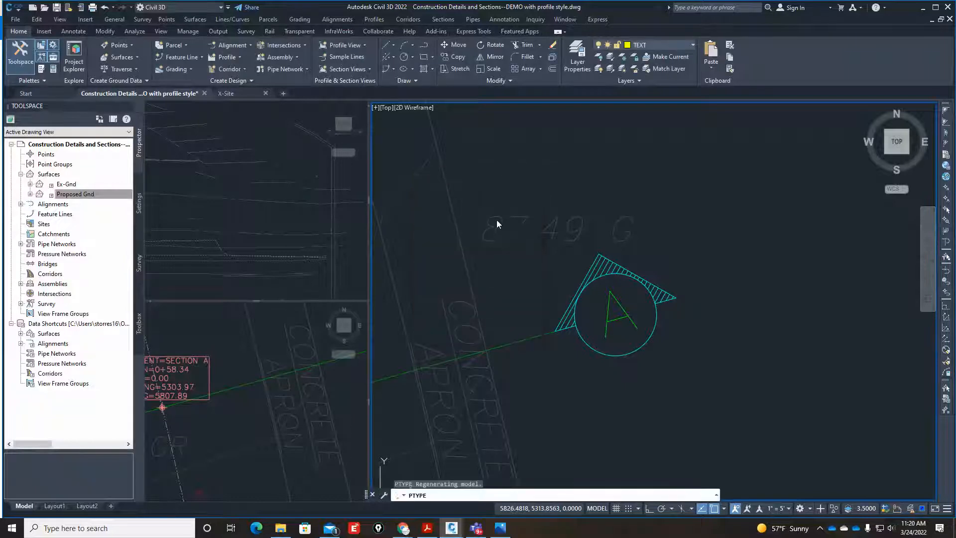
Examine the X-marked survey points and their gutter and top-of-curb elevations around the concrete apron and its curved curb.
{"action": "scroll", "coordinate": [537, 246], "scroll_direction": "down", "scroll_amount": 3}
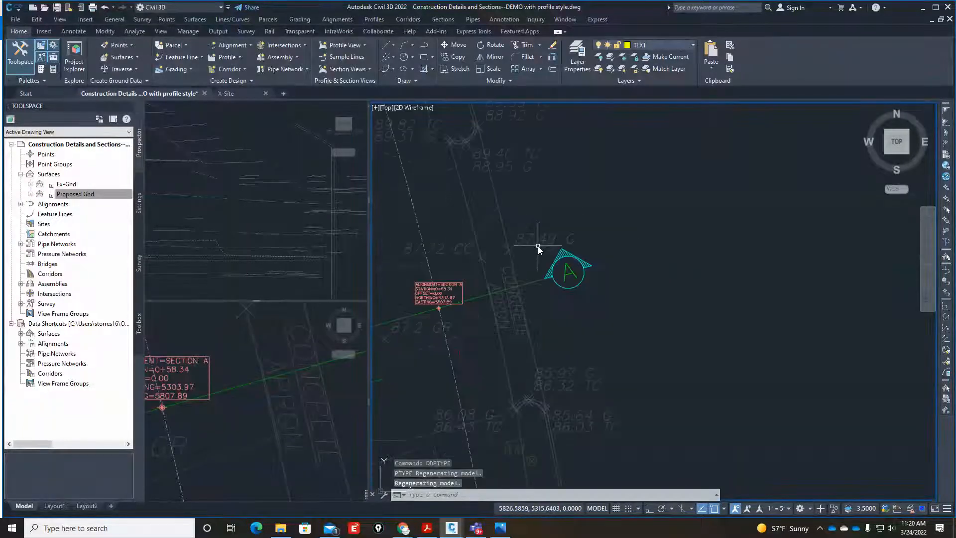
{"action": "scroll", "coordinate": [518, 246], "scroll_direction": "up", "scroll_amount": 8}
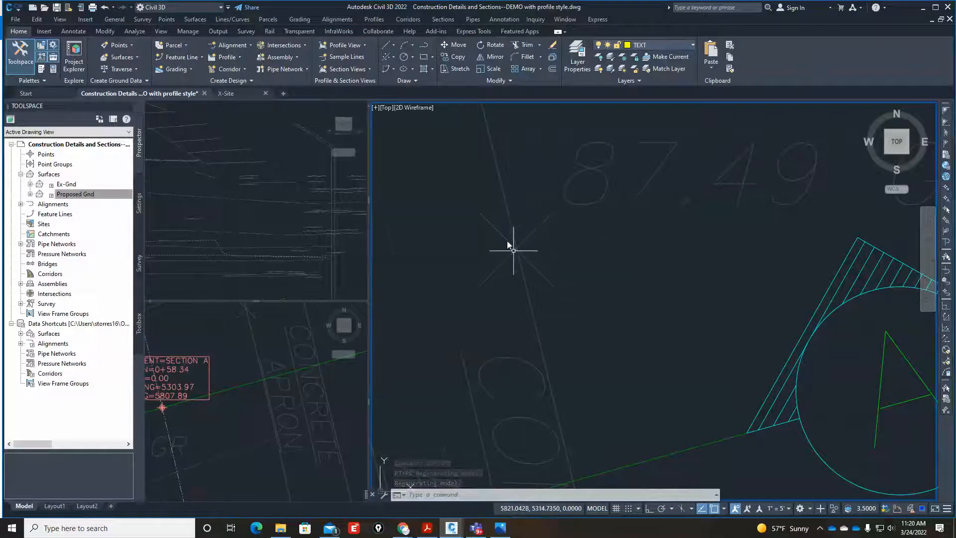
{"action": "scroll", "coordinate": [508, 240], "scroll_direction": "down", "scroll_amount": 6}
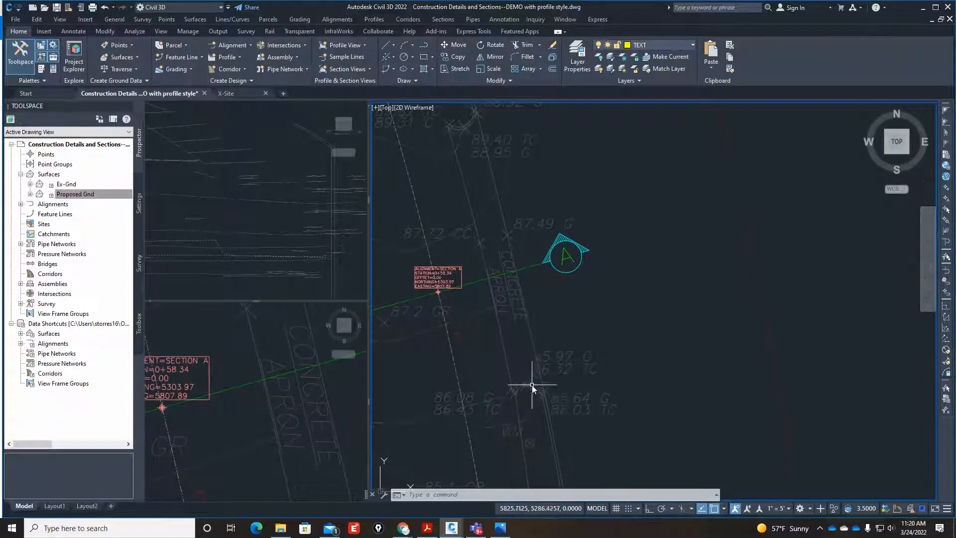
{"action": "scroll", "coordinate": [597, 411], "scroll_direction": "up", "scroll_amount": 5}
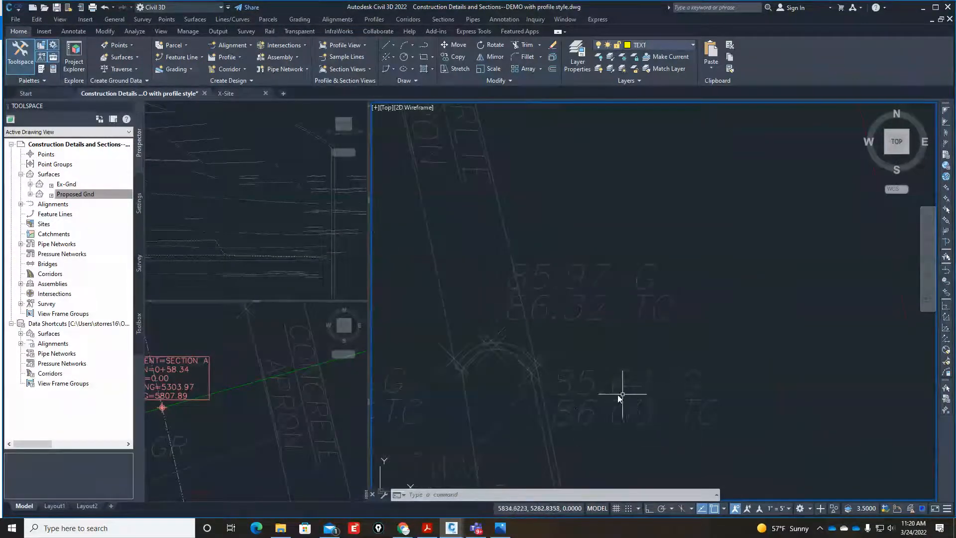
{"action": "scroll", "coordinate": [647, 397], "scroll_direction": "up", "scroll_amount": 2}
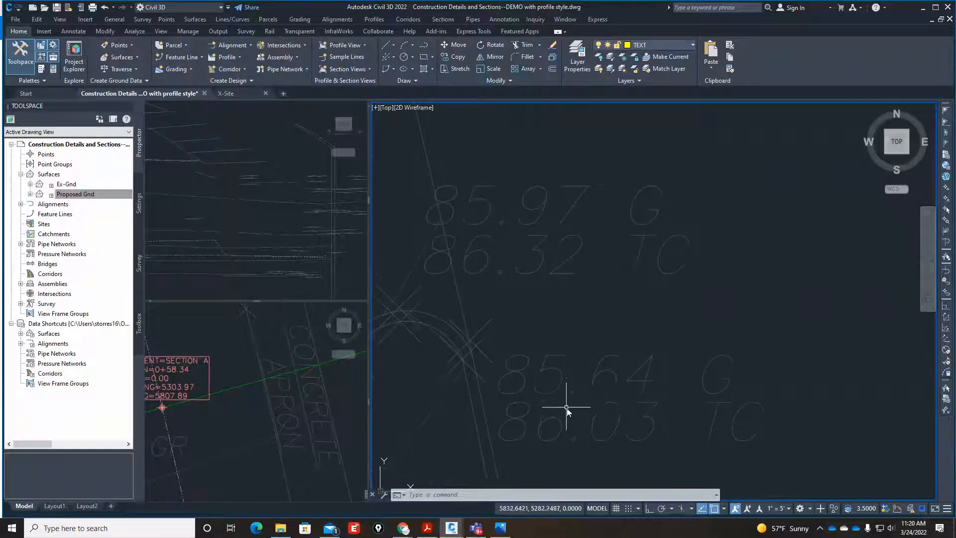
{"action": "scroll", "coordinate": [566, 407], "scroll_direction": "up", "scroll_amount": 2}
{"action": "scroll", "coordinate": [559, 361], "scroll_direction": "down", "scroll_amount": 4}
{"action": "scroll", "coordinate": [568, 382], "scroll_direction": "up", "scroll_amount": 2}
Identify the coordinates of the gutter point labelled 85.64 G at the curved curb, using the ID command with a node snap.
{"action": "key", "text": "Escape"}
{"action": "key", "text": "Escape"}
{"action": "key", "text": "Escape"}
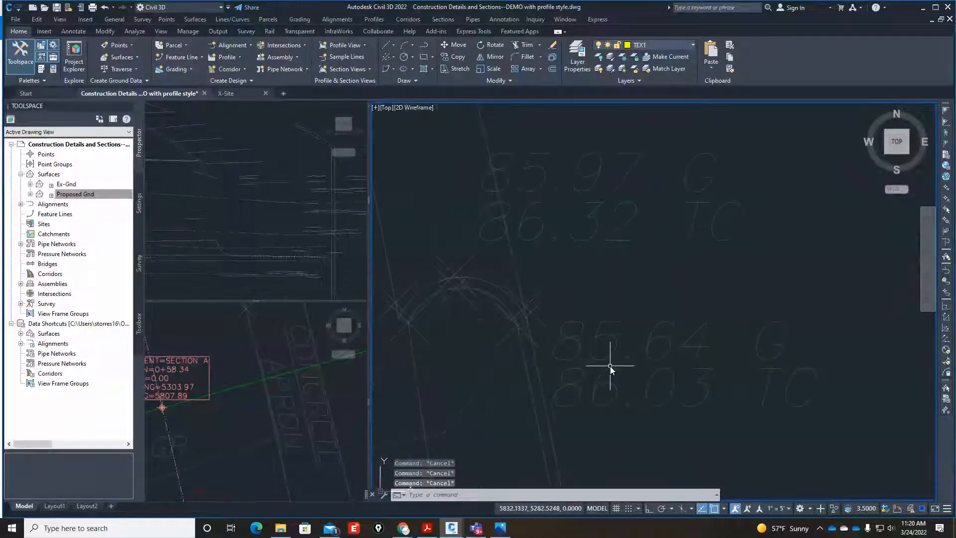
{"action": "type", "text": "id"}
{"action": "key", "text": "Return"}
{"action": "type", "text": "nod"}
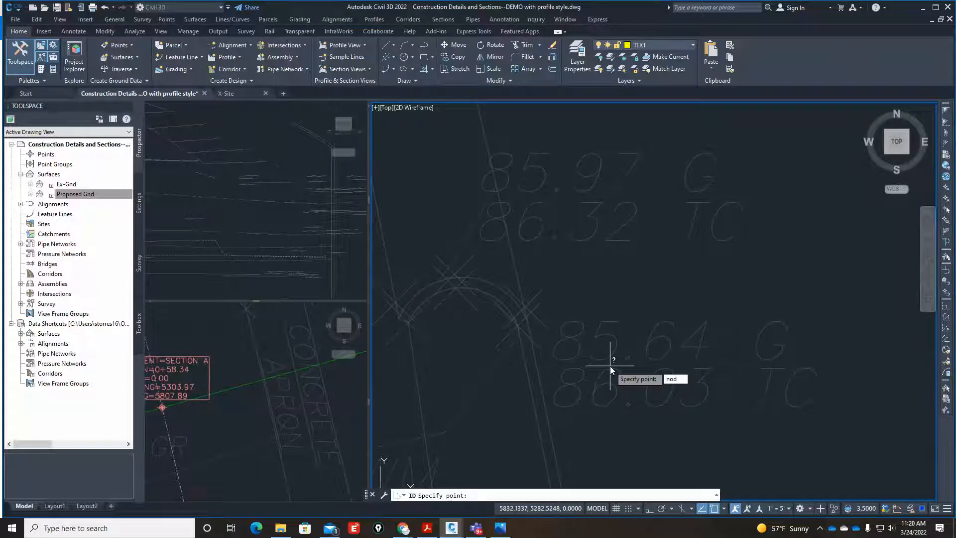
{"action": "key", "text": "Return"}
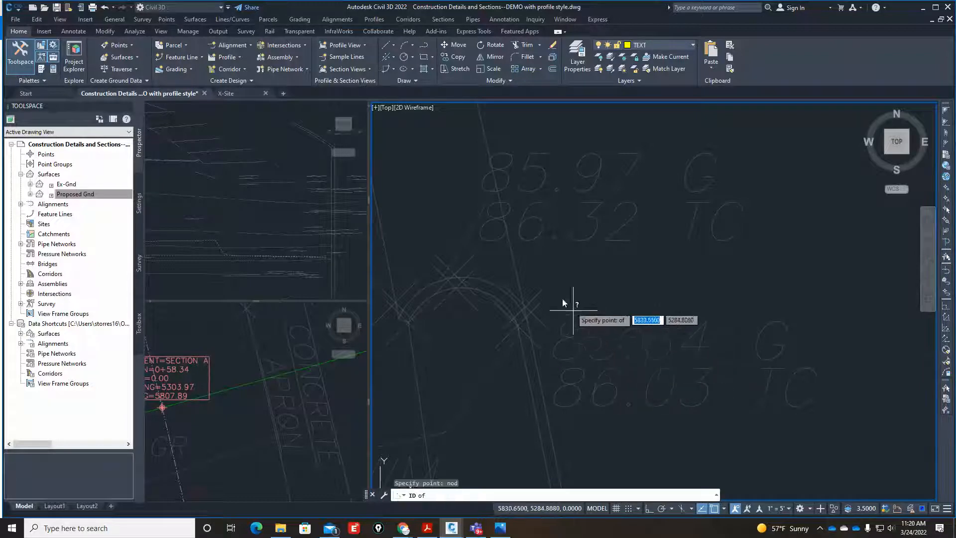
{"action": "left_click", "coordinate": [534, 296]}
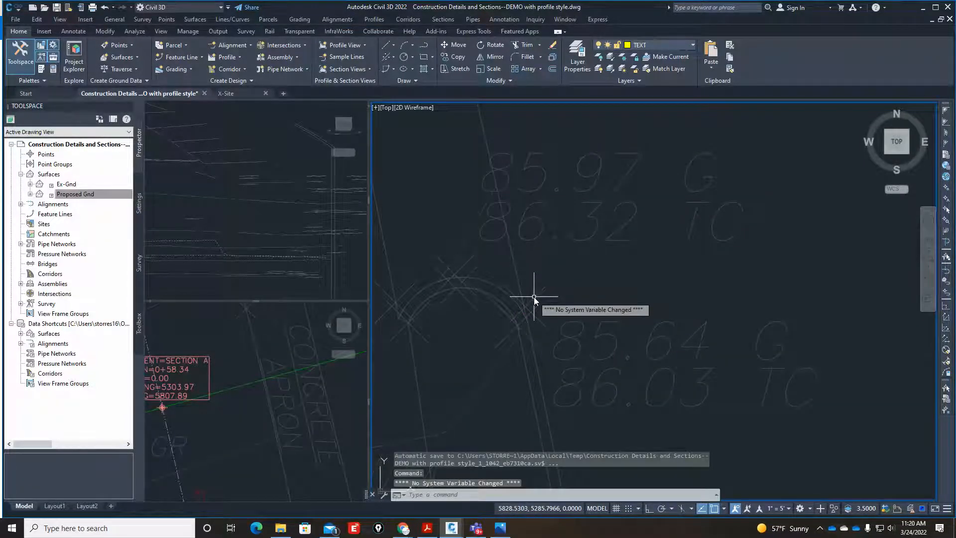
{"action": "key", "text": "Return"}
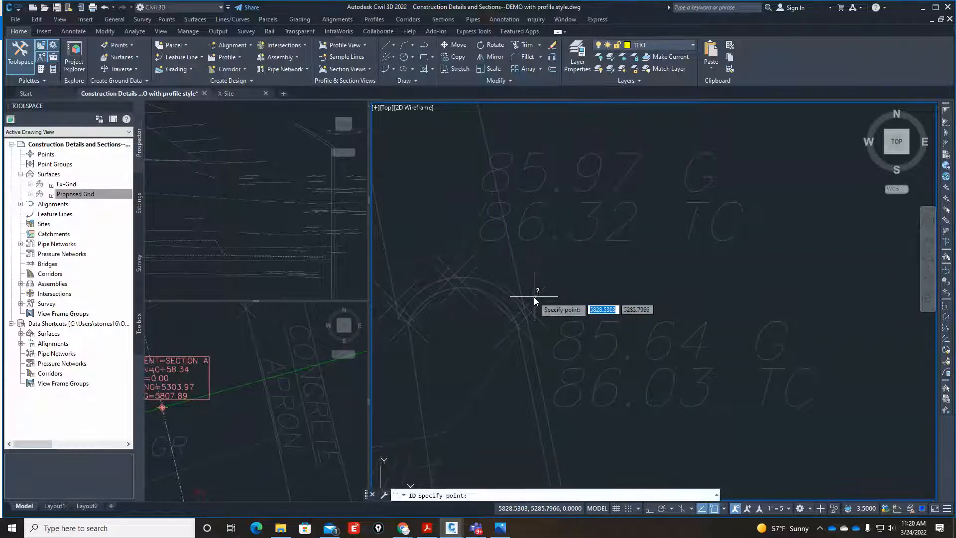
{"action": "type", "text": "nod"}
{"action": "key", "text": "Return"}
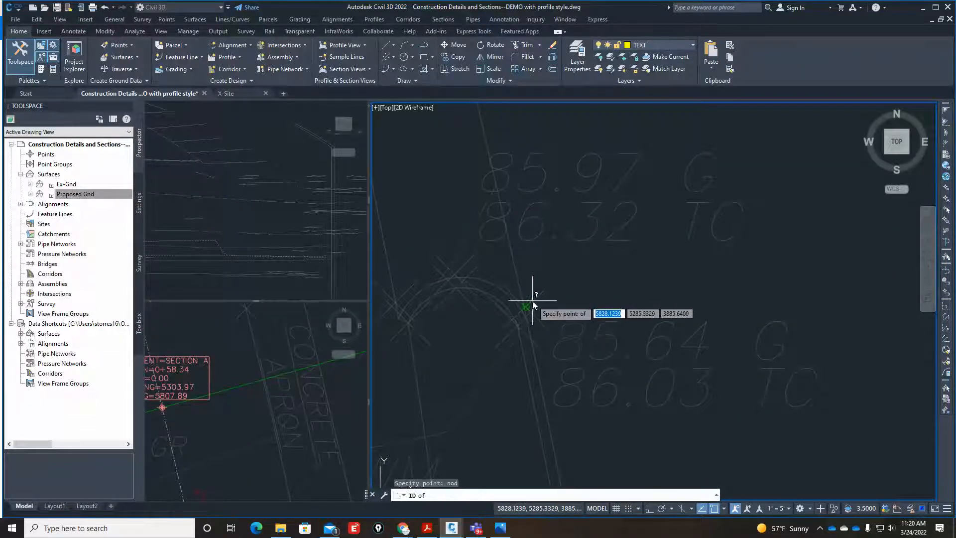
{"action": "scroll", "coordinate": [534, 299], "scroll_direction": "up", "scroll_amount": 4}
{"action": "left_click", "coordinate": [508, 323]}
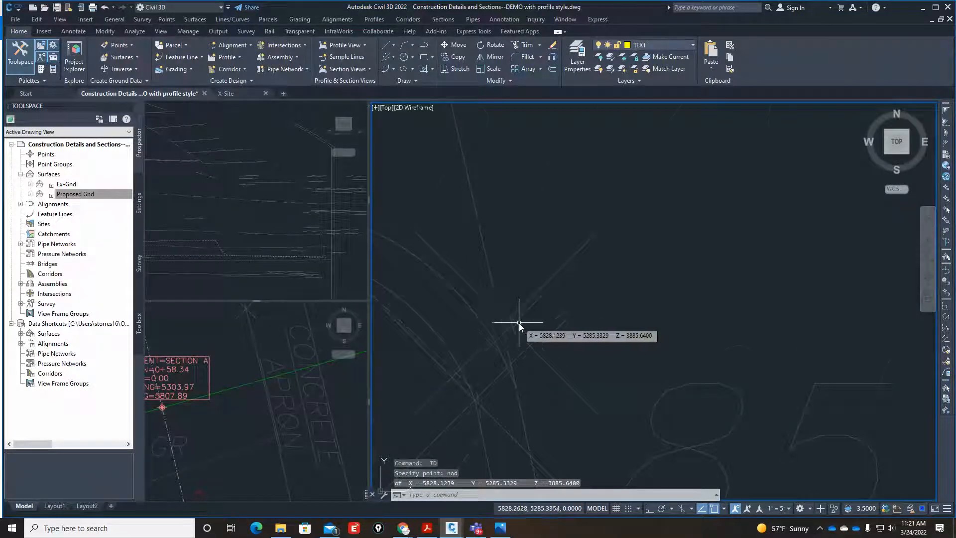
Inspect the McKinley Blvd end of the dashed red ground line in the Section A profile view.
{"action": "scroll", "coordinate": [519, 327], "scroll_direction": "down", "scroll_amount": 3}
{"action": "scroll", "coordinate": [635, 390], "scroll_direction": "down", "scroll_amount": 3}
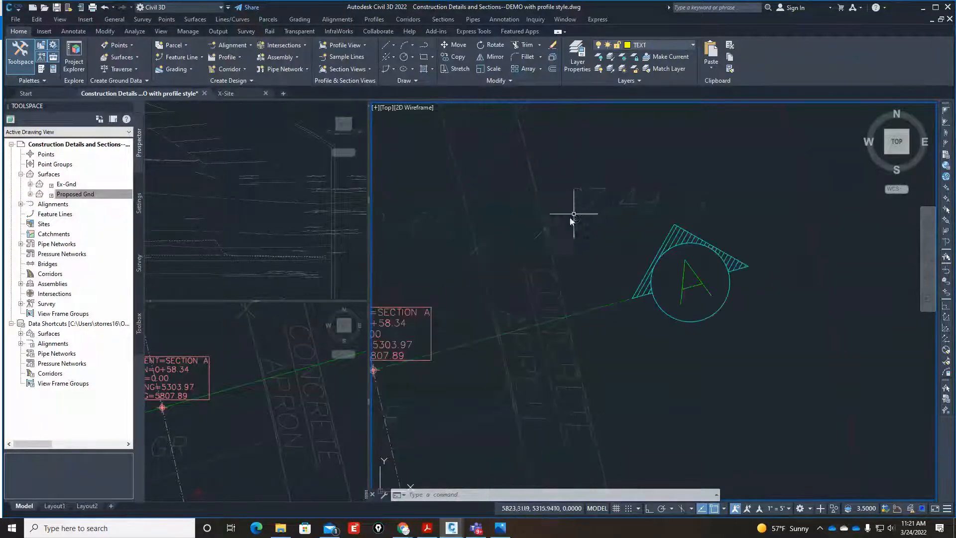
{"action": "scroll", "coordinate": [516, 319], "scroll_direction": "down", "scroll_amount": 1}
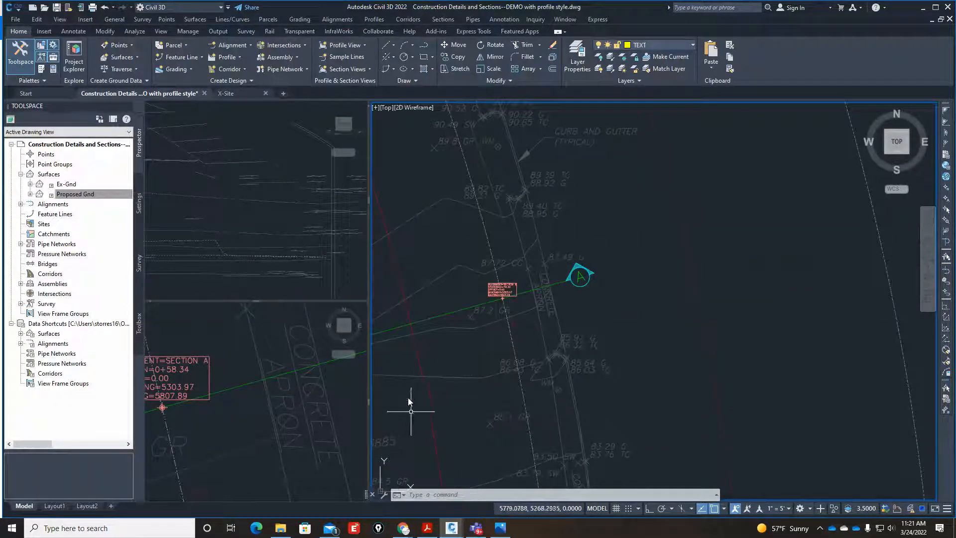
{"action": "scroll", "coordinate": [427, 321], "scroll_direction": "down", "scroll_amount": 5}
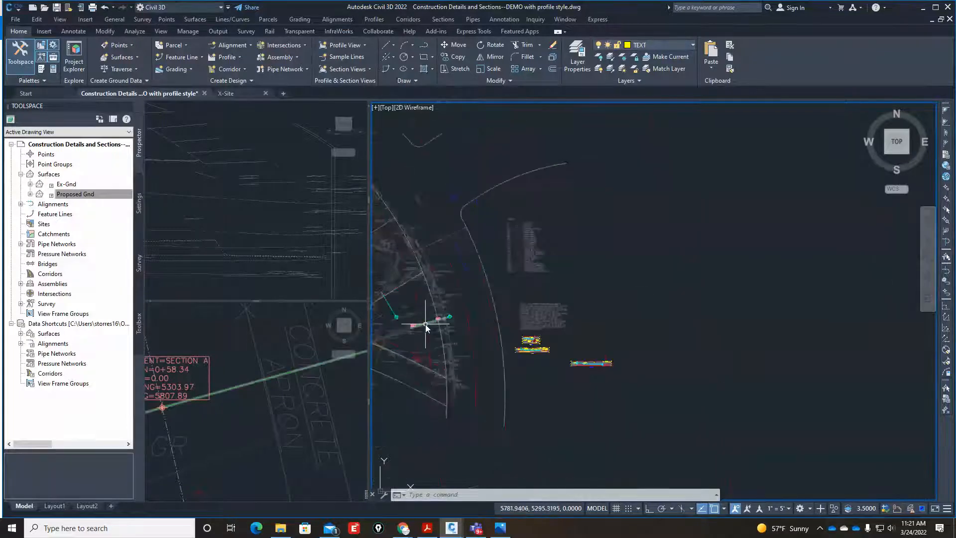
{"action": "scroll", "coordinate": [482, 339], "scroll_direction": "up", "scroll_amount": 10}
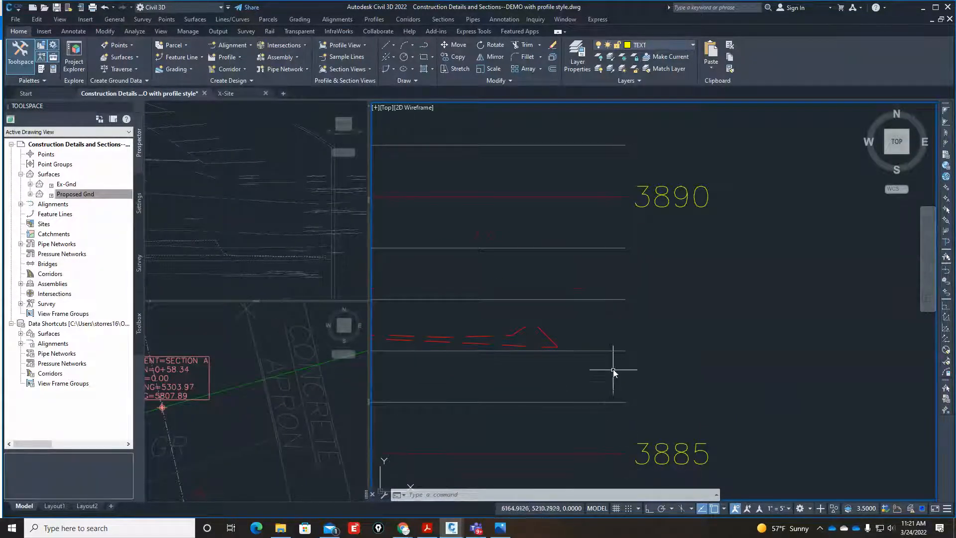
{"action": "scroll", "coordinate": [562, 351], "scroll_direction": "up", "scroll_amount": 3}
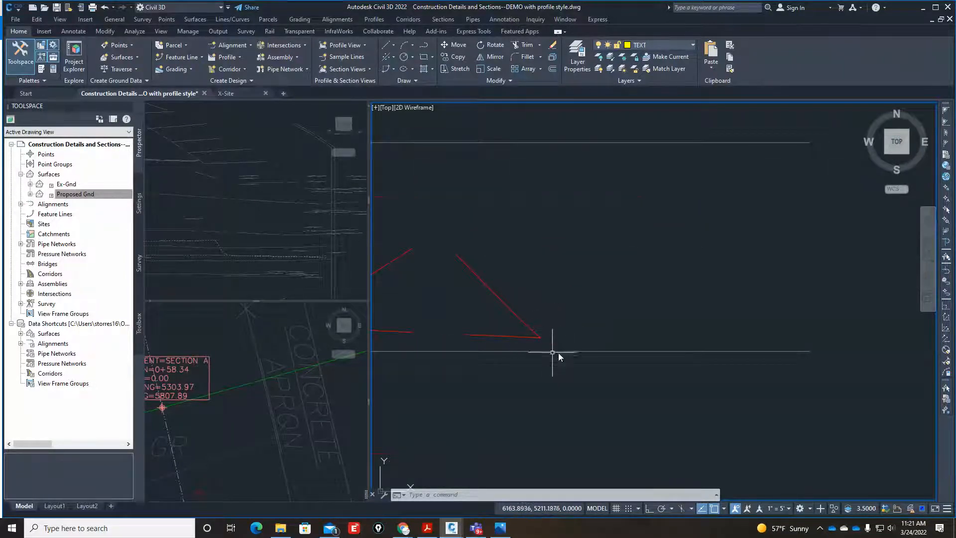
{"action": "scroll", "coordinate": [548, 349], "scroll_direction": "down", "scroll_amount": 4}
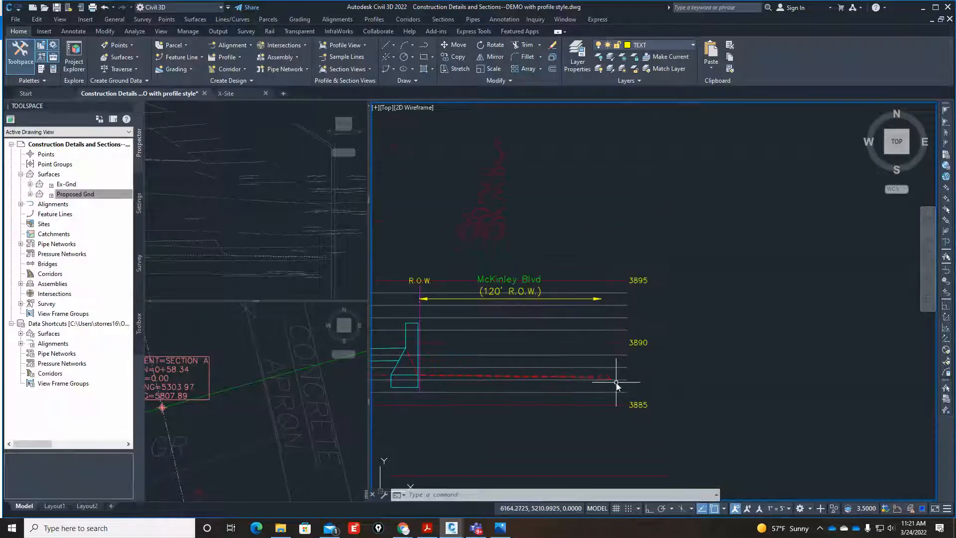
Move the Section A station offset label and its marker to the intersection of the section line with the concrete apron's outer edge, station 0+73.75.
{"action": "left_click", "coordinate": [346, 394]}
{"action": "scroll", "coordinate": [339, 384], "scroll_direction": "down", "scroll_amount": 1}
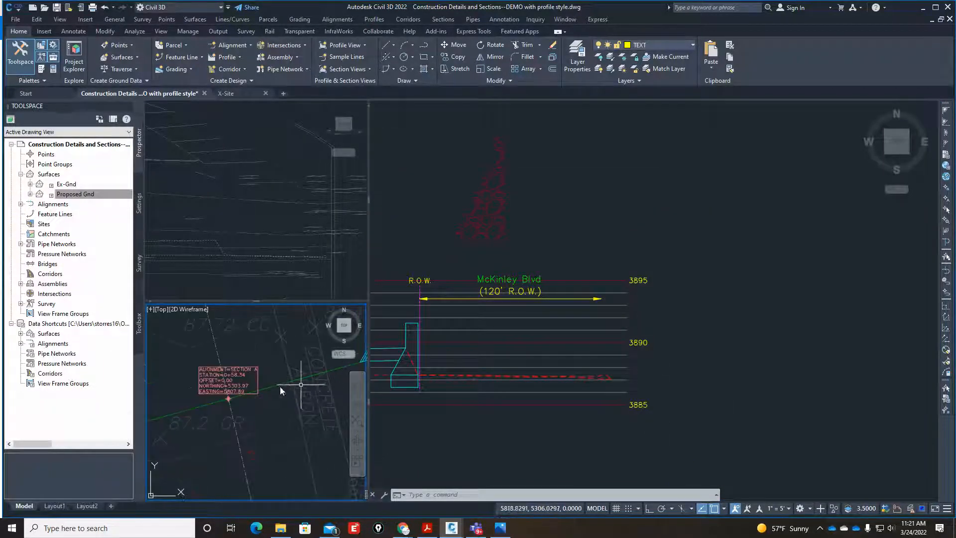
{"action": "scroll", "coordinate": [213, 389], "scroll_direction": "up", "scroll_amount": 3}
{"action": "scroll", "coordinate": [214, 388], "scroll_direction": "down", "scroll_amount": 3}
{"action": "left_click", "coordinate": [239, 377]}
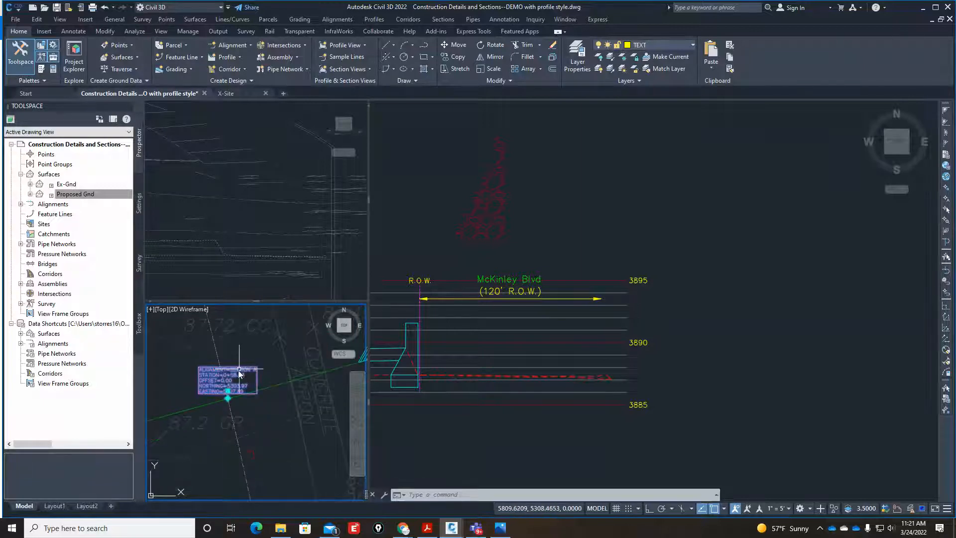
{"action": "scroll", "coordinate": [224, 418], "scroll_direction": "up", "scroll_amount": 4}
{"action": "left_click", "coordinate": [220, 423]}
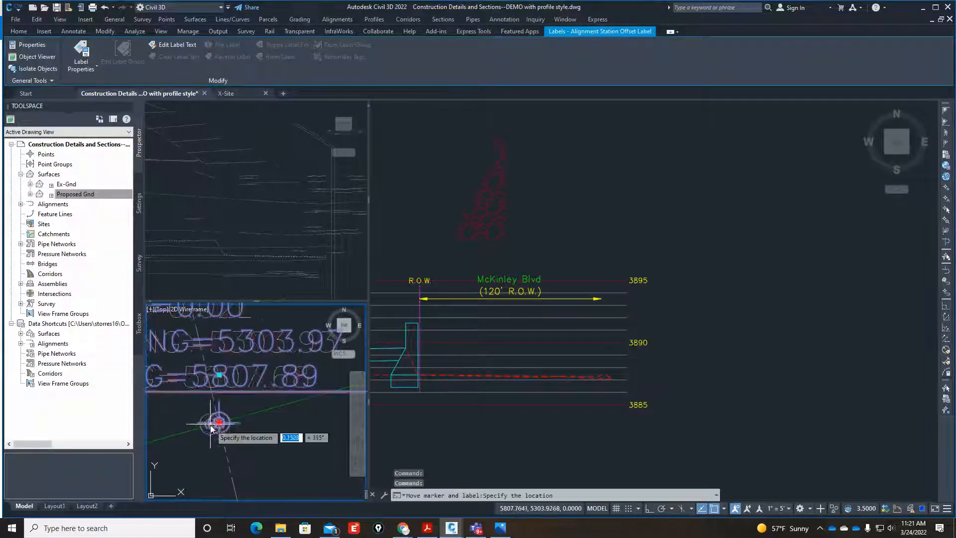
{"action": "scroll", "coordinate": [217, 422], "scroll_direction": "down", "scroll_amount": 5}
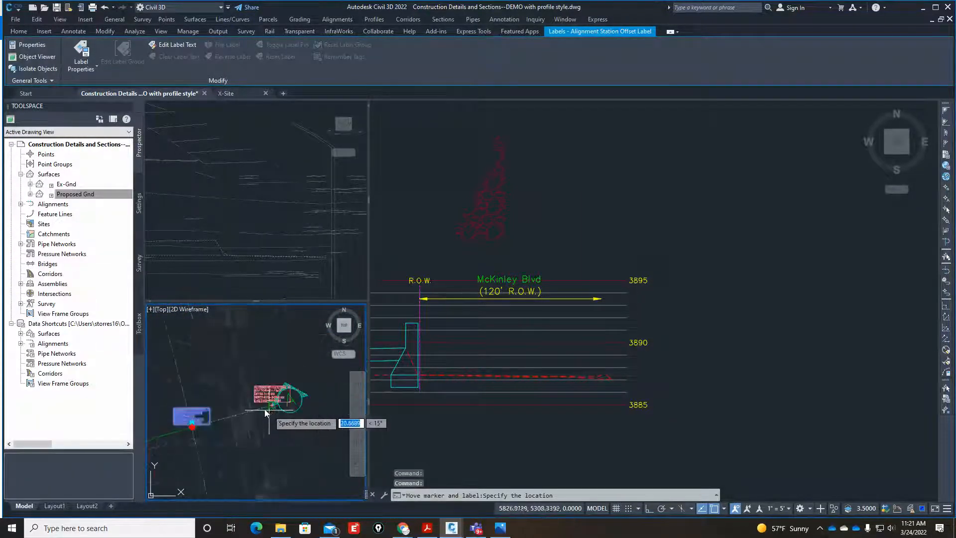
{"action": "scroll", "coordinate": [244, 411], "scroll_direction": "up", "scroll_amount": 4}
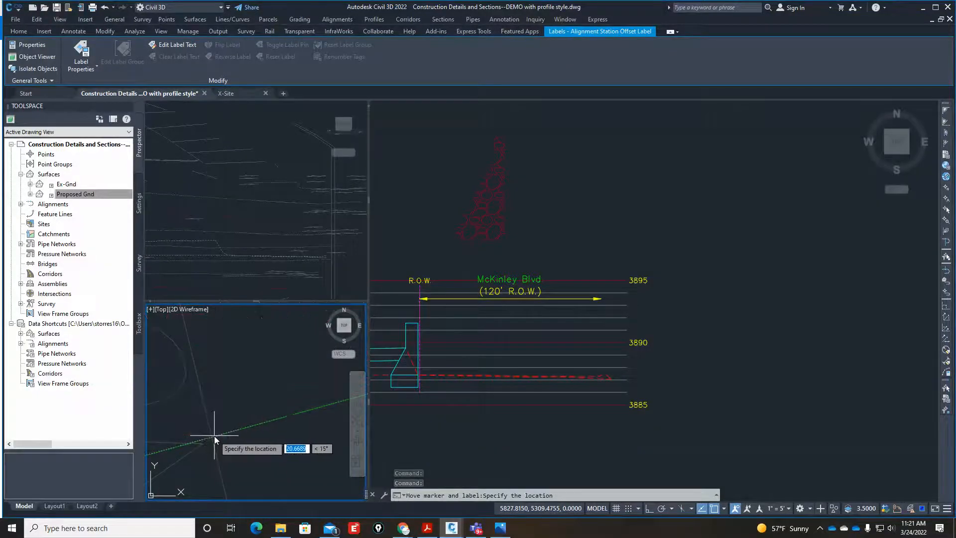
{"action": "type", "text": "int"}
{"action": "key", "text": "Return"}
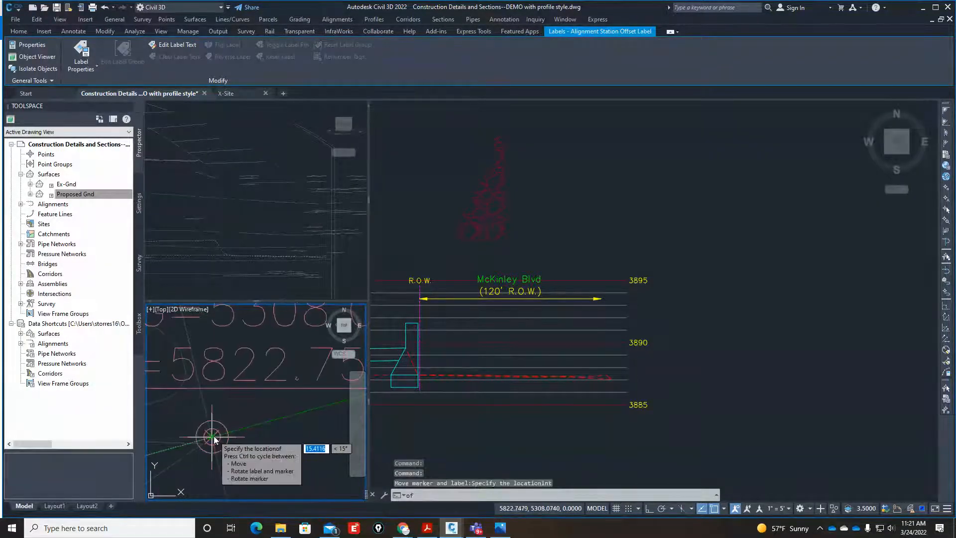
{"action": "left_click", "coordinate": [215, 436]}
{"action": "scroll", "coordinate": [234, 426], "scroll_direction": "down", "scroll_amount": 3}
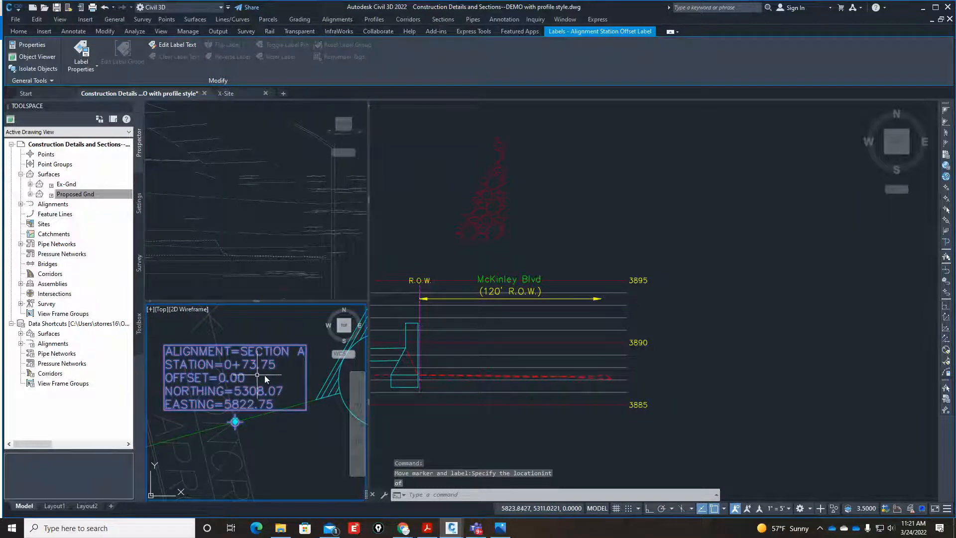
Add a station elevation label to the Section A profile view at station 73.75, with its marker at about elevation 3892.43.
{"action": "left_click", "coordinate": [661, 355]}
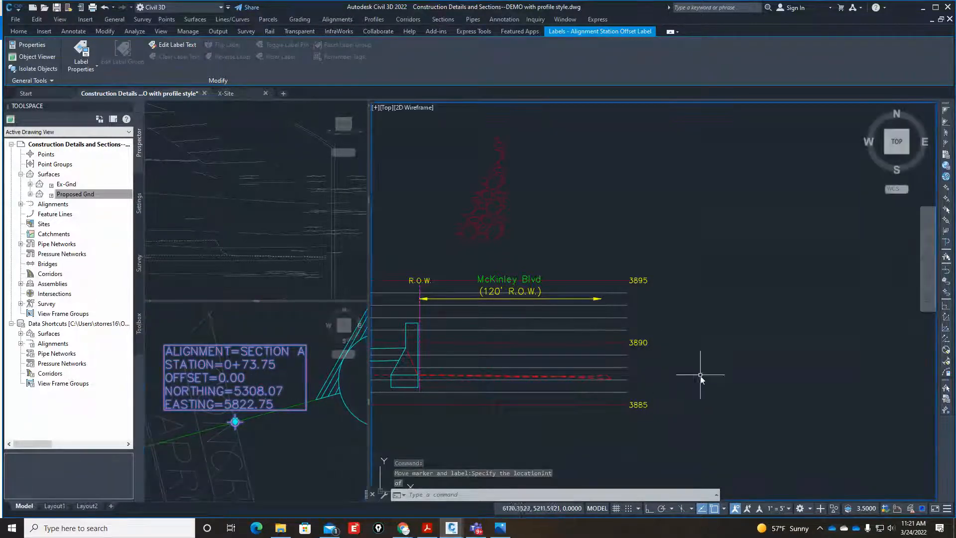
{"action": "scroll", "coordinate": [694, 379], "scroll_direction": "down", "scroll_amount": 2}
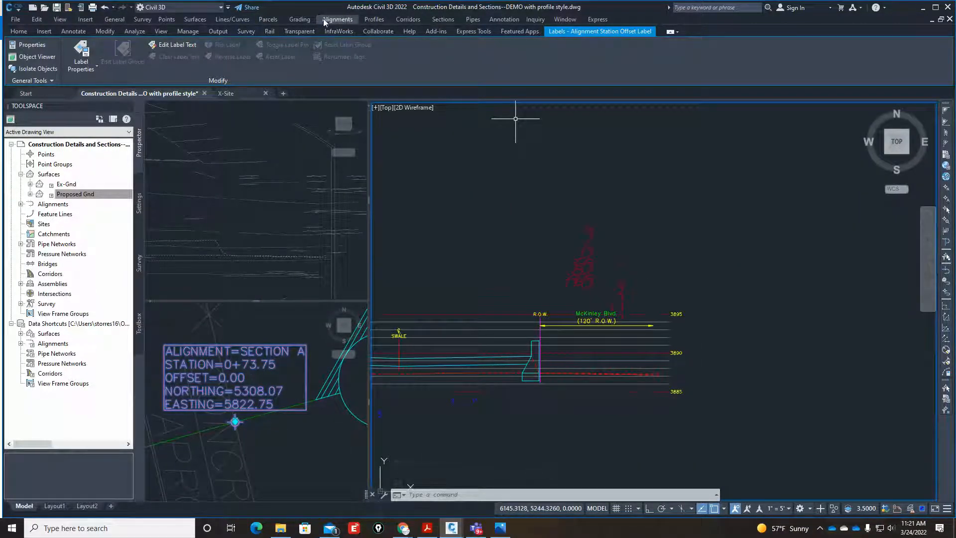
{"action": "left_click", "coordinate": [369, 19]}
{"action": "mouse_move", "coordinate": [426, 145]}
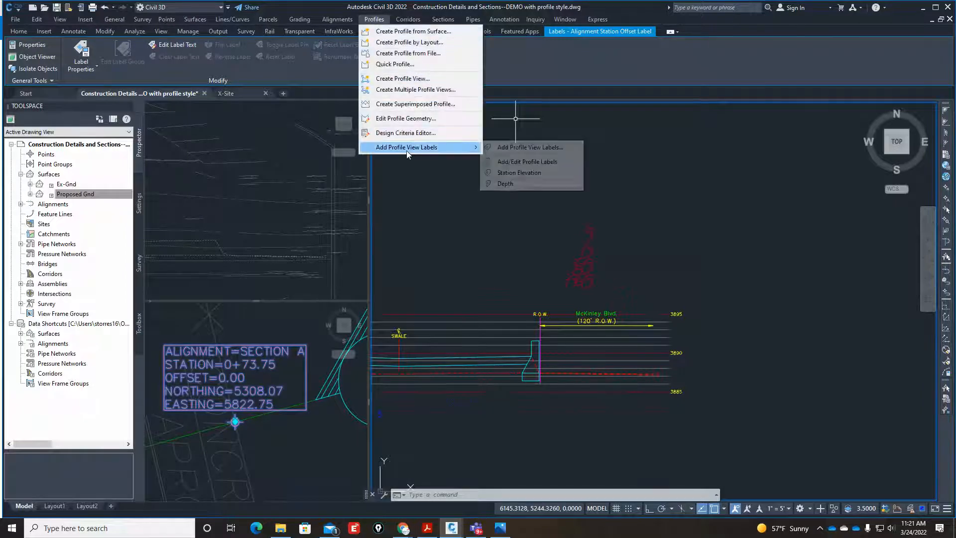
{"action": "left_click", "coordinate": [534, 162]}
{"action": "scroll", "coordinate": [684, 416], "scroll_direction": "up", "scroll_amount": 5}
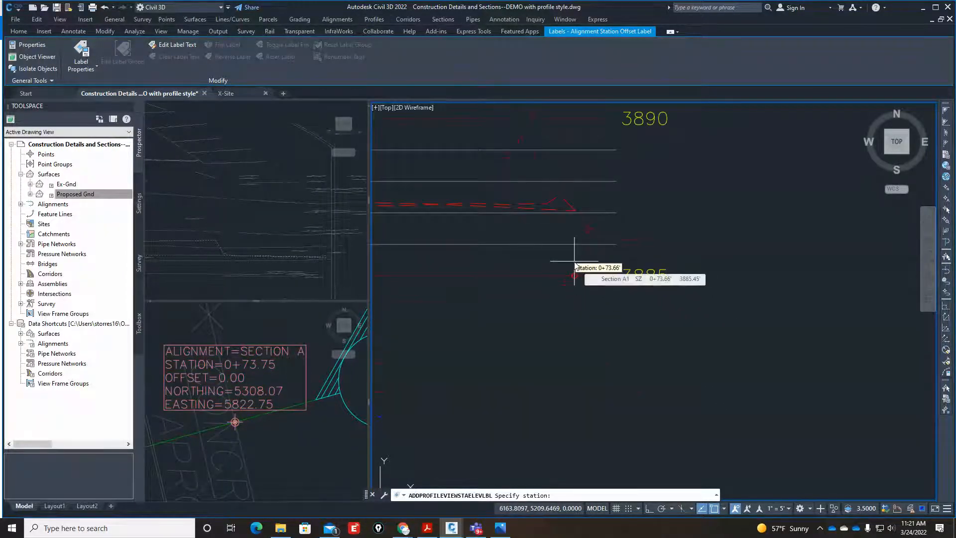
{"action": "type", "text": "73.75"}
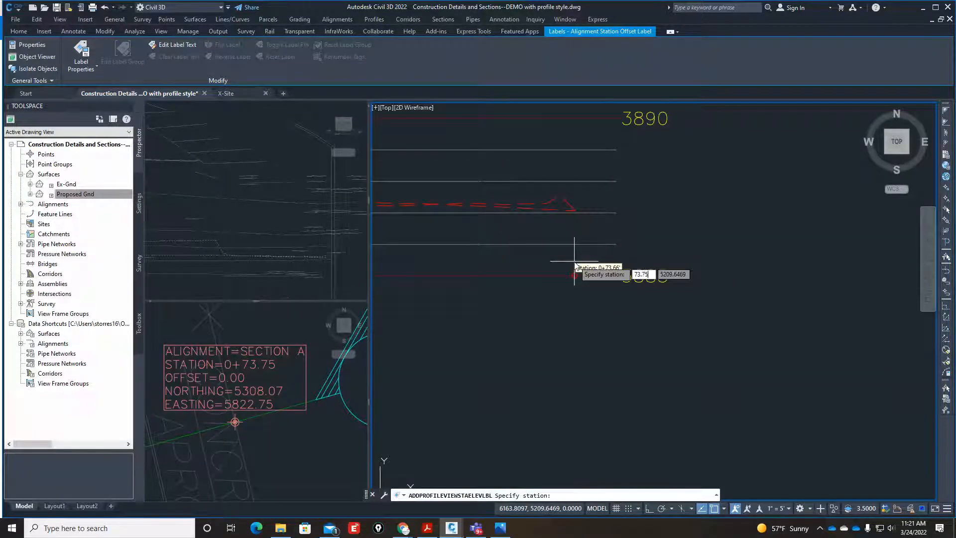
{"action": "key", "text": "Return"}
{"action": "scroll", "coordinate": [602, 267], "scroll_direction": "down", "scroll_amount": 4}
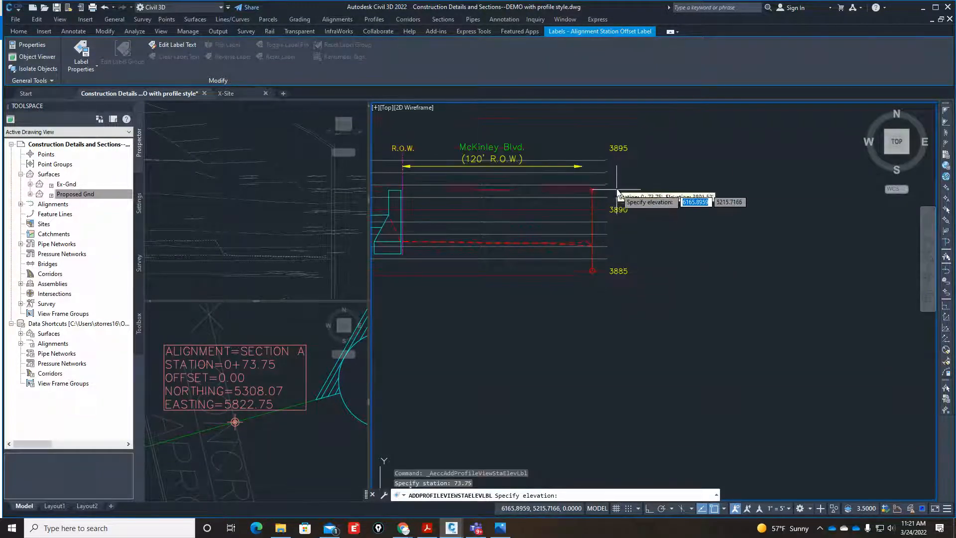
{"action": "scroll", "coordinate": [600, 182], "scroll_direction": "up", "scroll_amount": 5}
{"action": "left_click", "coordinate": [569, 170]}
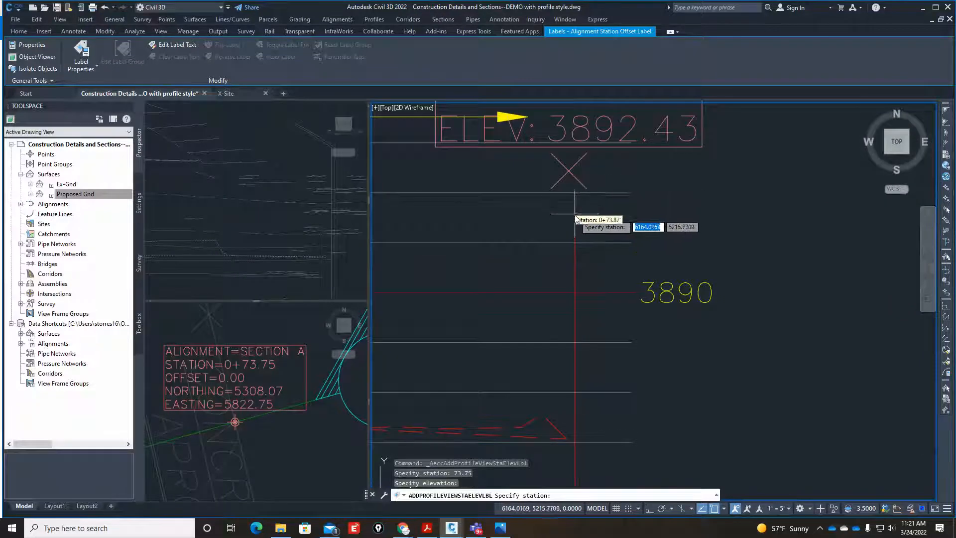
{"action": "scroll", "coordinate": [594, 268], "scroll_direction": "down", "scroll_amount": 3}
{"action": "key", "text": "Escape"}
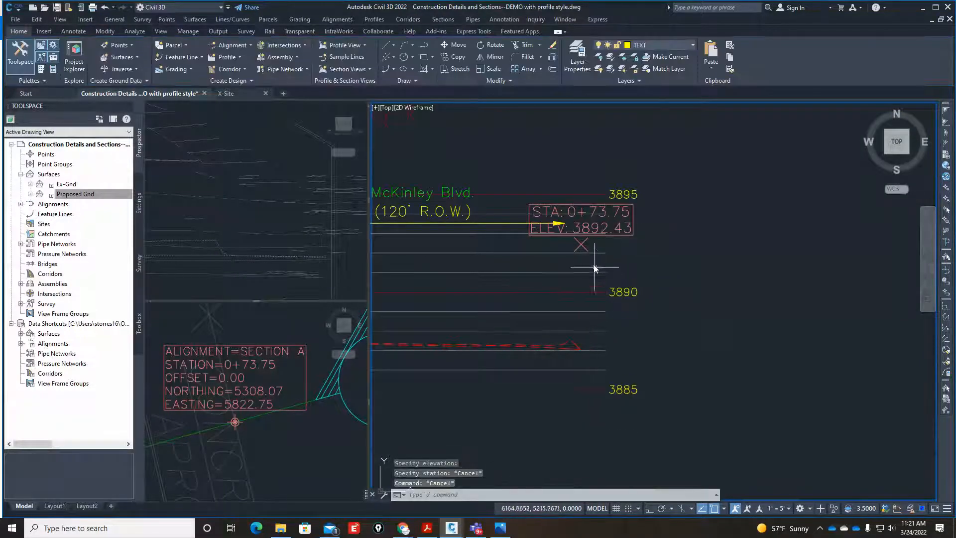
Draw a vertical guide line with ortho on from the station 0+73.75 label marker down past the dashed ground line.
{"action": "type", "text": "l"}
{"action": "key", "text": "Return"}
{"action": "type", "text": "int"}
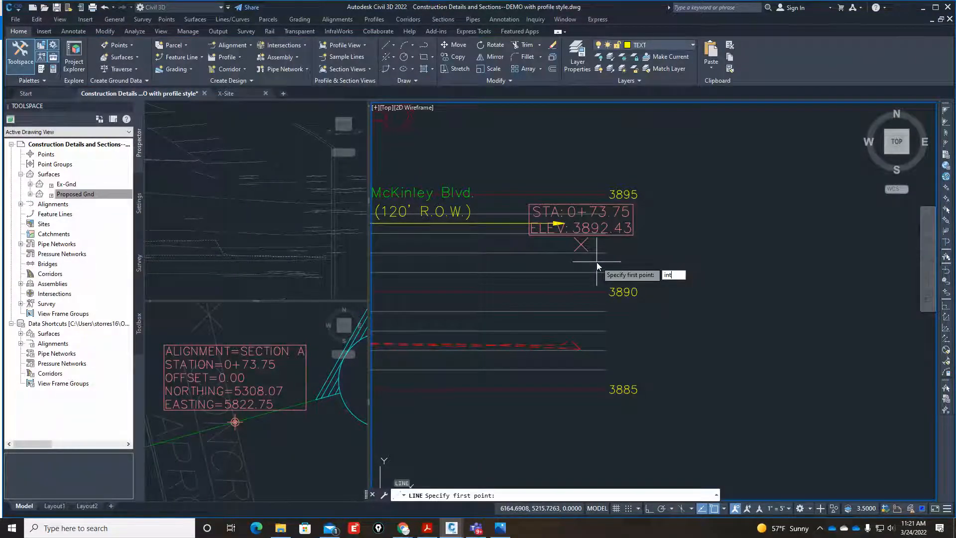
{"action": "key", "text": "Return"}
{"action": "scroll", "coordinate": [581, 245], "scroll_direction": "up", "scroll_amount": 4}
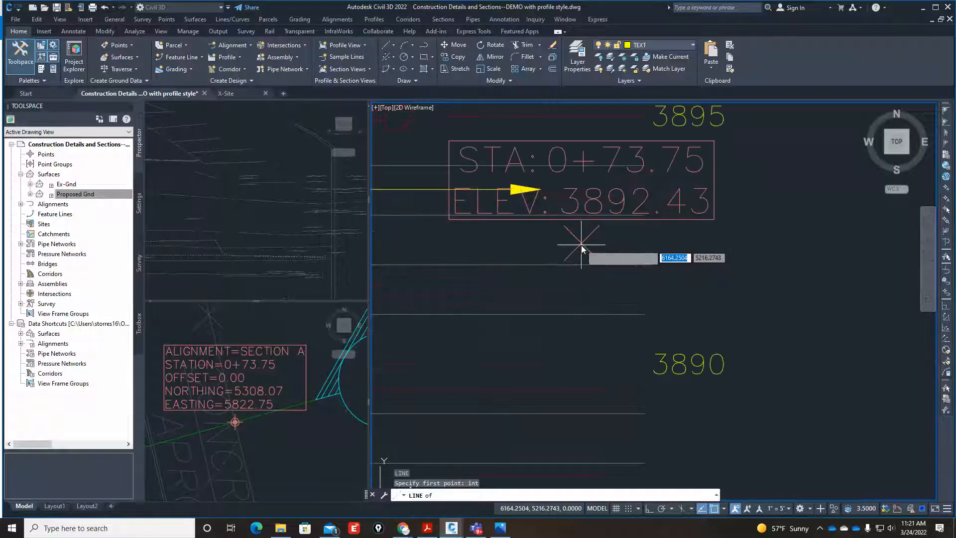
{"action": "left_click", "coordinate": [581, 245]}
{"action": "scroll", "coordinate": [574, 288], "scroll_direction": "down", "scroll_amount": 4}
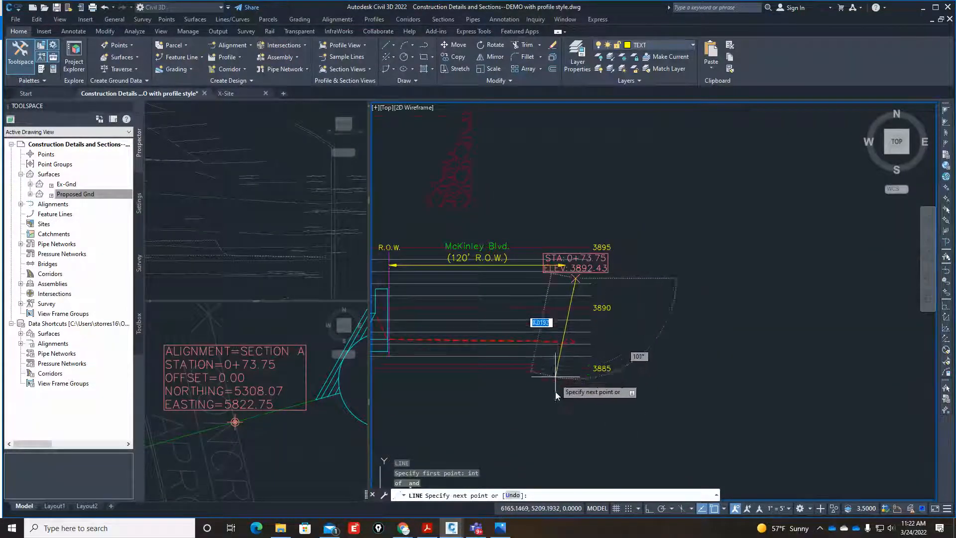
{"action": "key", "text": "F8"}
{"action": "key", "text": "Escape"}
{"action": "key", "text": "Escape"}
{"action": "scroll", "coordinate": [547, 355], "scroll_direction": "up", "scroll_amount": 6}
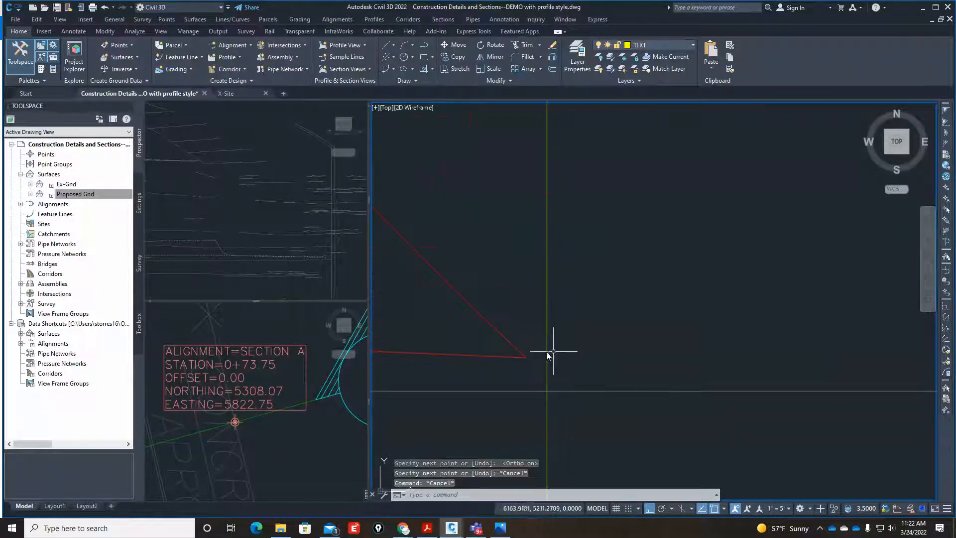
Draw a horizontal guide line from the outer end of the dashed red ground line across the vertical station line.
{"action": "scroll", "coordinate": [548, 354], "scroll_direction": "down", "scroll_amount": 8}
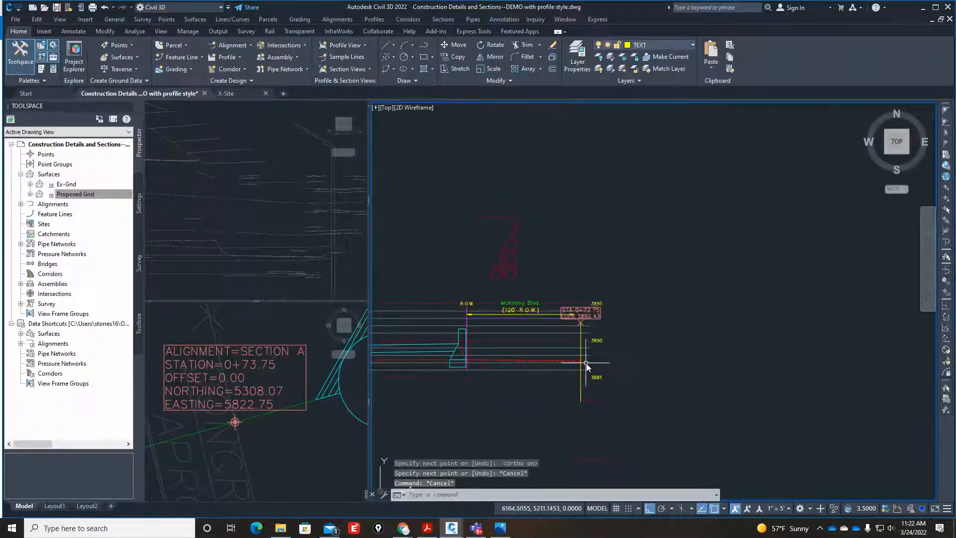
{"action": "scroll", "coordinate": [586, 364], "scroll_direction": "up", "scroll_amount": 5}
{"action": "scroll", "coordinate": [573, 379], "scroll_direction": "up", "scroll_amount": 2}
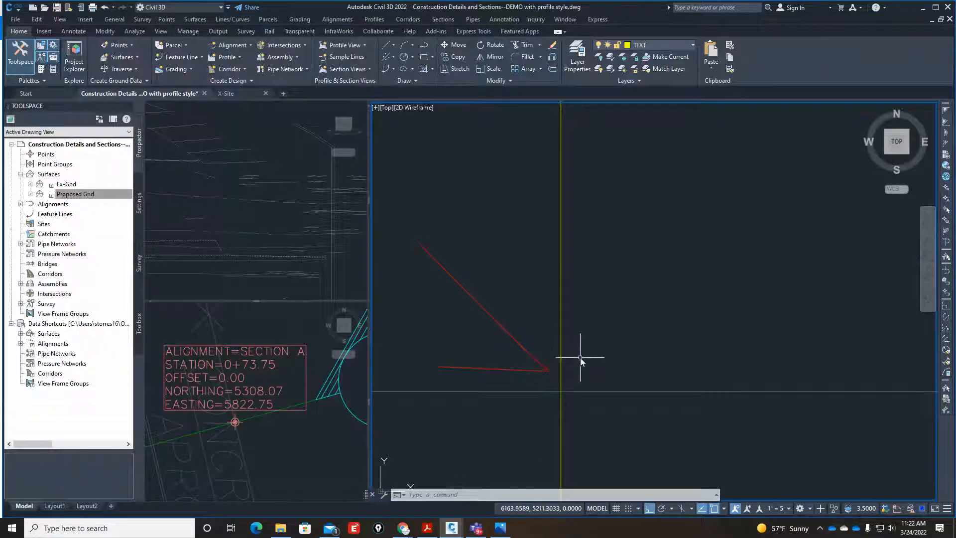
{"action": "scroll", "coordinate": [576, 378], "scroll_direction": "up", "scroll_amount": 3}
{"action": "scroll", "coordinate": [573, 378], "scroll_direction": "up", "scroll_amount": 3}
{"action": "type", "text": "l"}
{"action": "key", "text": "Return"}
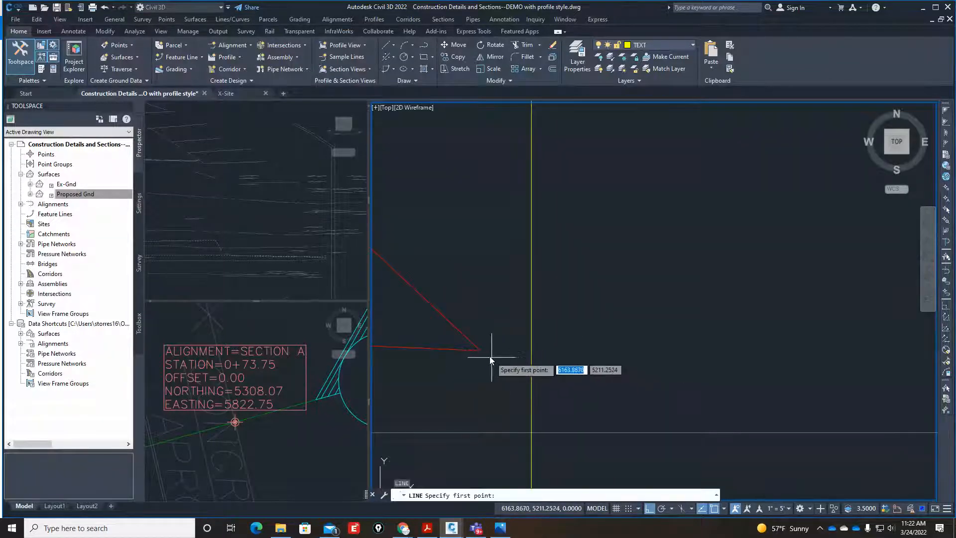
{"action": "left_click", "coordinate": [481, 350]}
{"action": "left_click", "coordinate": [715, 350]}
{"action": "key", "text": "Escape"}
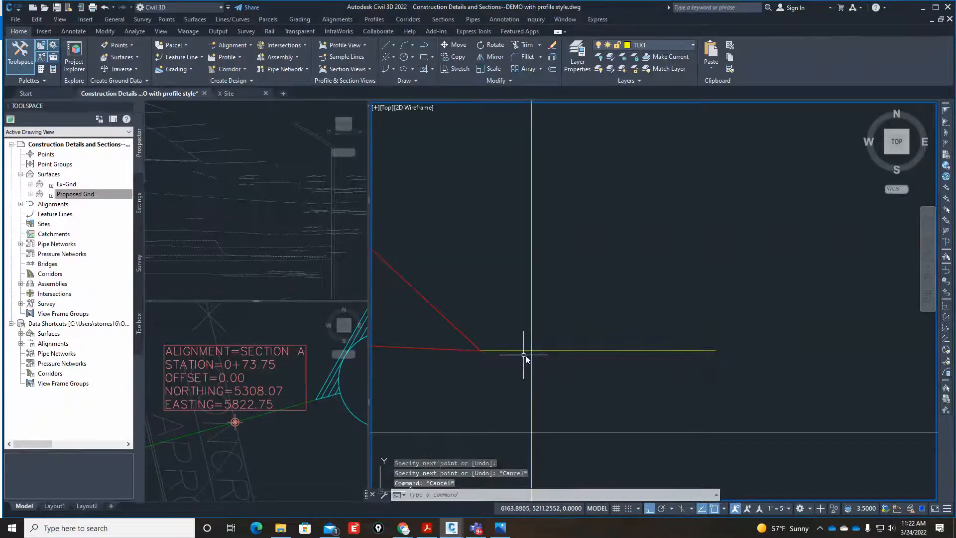
Examine the existing curb and pavement detail in the Sunset Blvd. section.
{"action": "scroll", "coordinate": [672, 374], "scroll_direction": "down", "scroll_amount": 5}
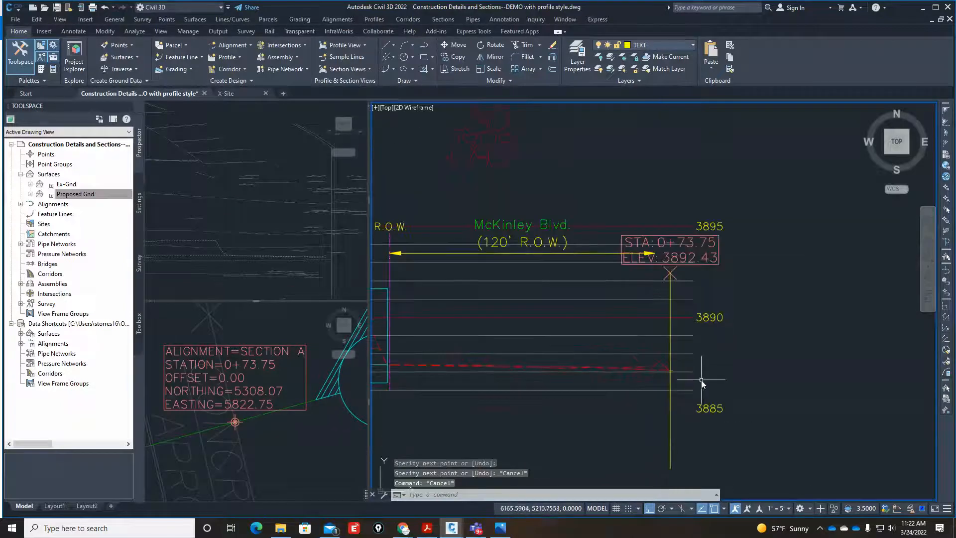
{"action": "scroll", "coordinate": [674, 389], "scroll_direction": "down", "scroll_amount": 8}
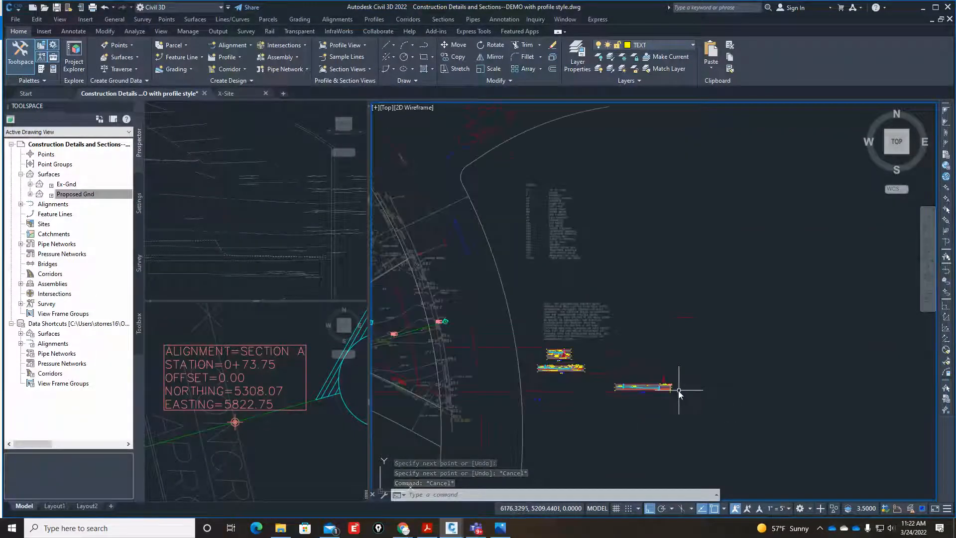
{"action": "scroll", "coordinate": [577, 369], "scroll_direction": "up", "scroll_amount": 5}
{"action": "scroll", "coordinate": [628, 423], "scroll_direction": "up", "scroll_amount": 4}
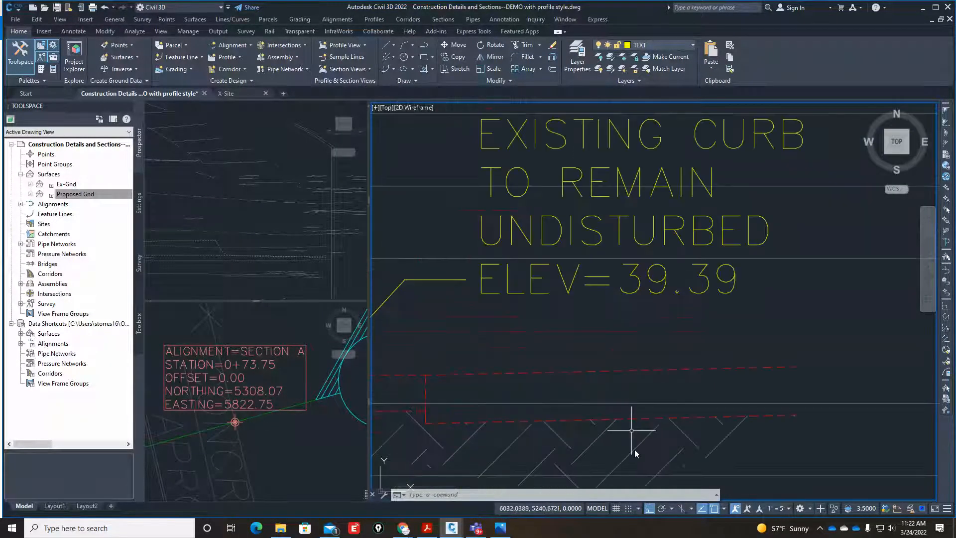
{"action": "scroll", "coordinate": [557, 409], "scroll_direction": "down", "scroll_amount": 5}
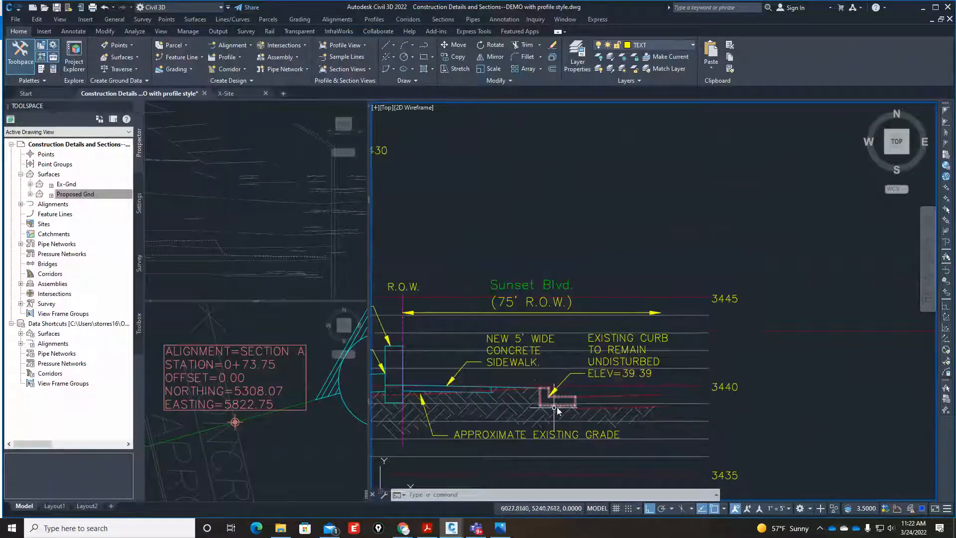
{"action": "scroll", "coordinate": [558, 409], "scroll_direction": "up", "scroll_amount": 5}
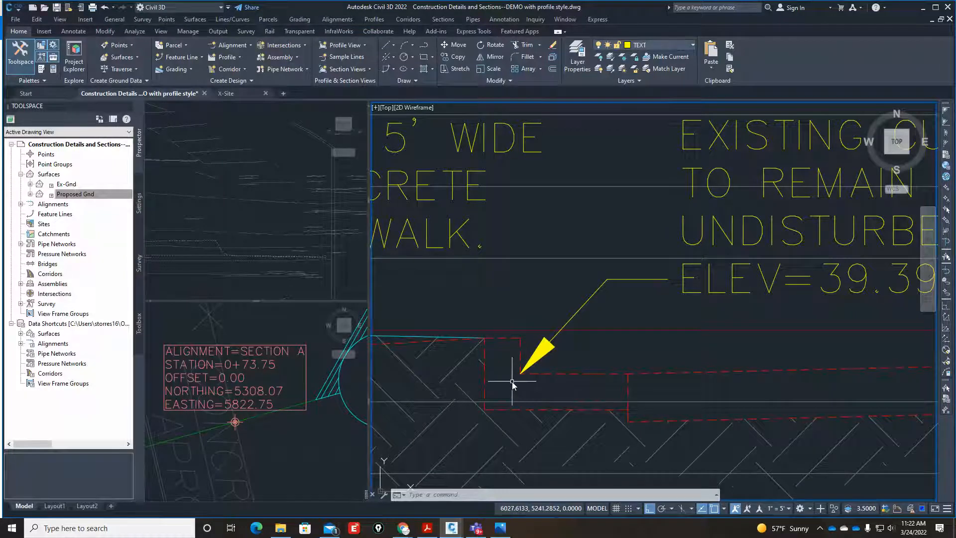
{"action": "scroll", "coordinate": [513, 385], "scroll_direction": "down", "scroll_amount": 5}
{"action": "scroll", "coordinate": [513, 386], "scroll_direction": "up", "scroll_amount": 5}
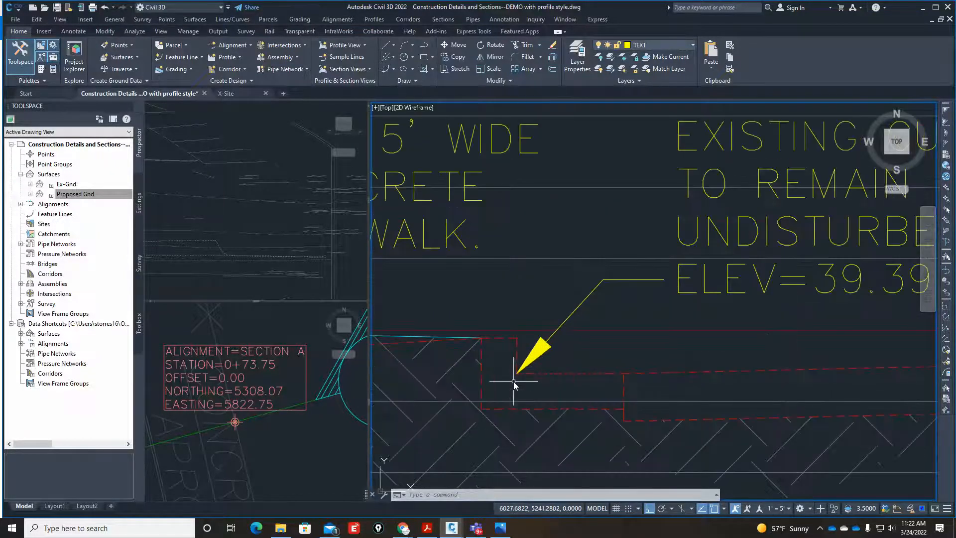
Copy the Sunset Blvd. curb outline and pavement lines from the gutter corner at the arrow tip to the McKinley Blvd. guide-line intersection.
{"action": "key", "text": "Escape"}
{"action": "key", "text": "Escape"}
{"action": "left_click", "coordinate": [541, 374]}
{"action": "left_click", "coordinate": [639, 374]}
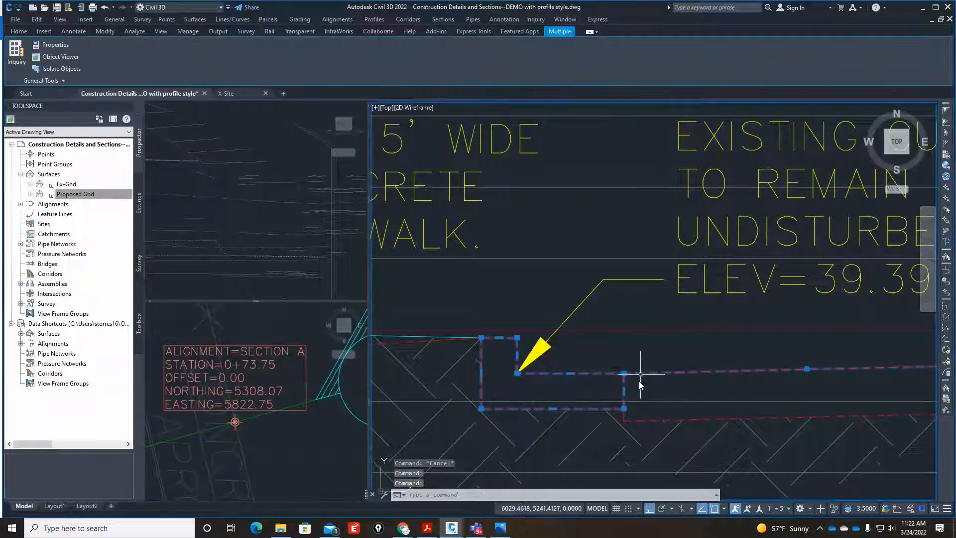
{"action": "left_click", "coordinate": [630, 420]}
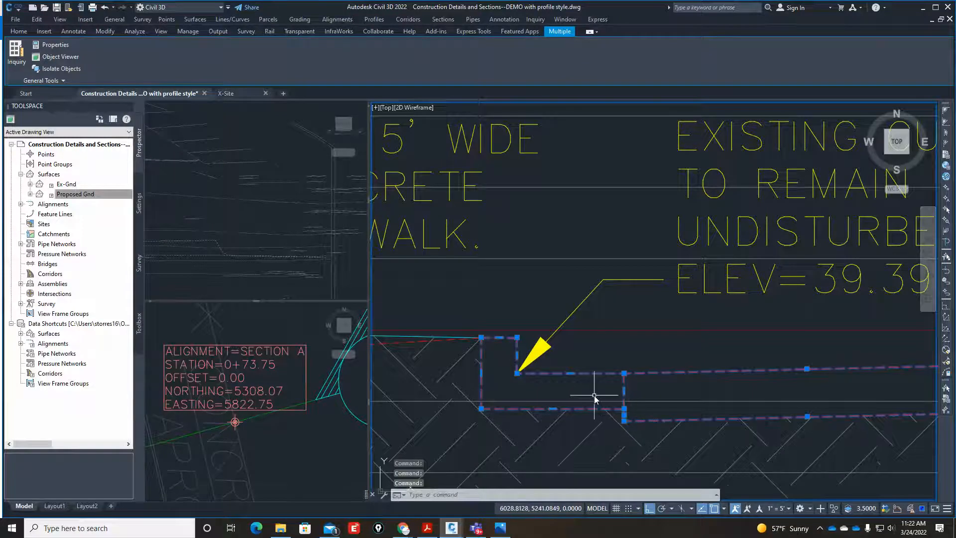
{"action": "type", "text": "co"}
{"action": "key", "text": "Return"}
{"action": "scroll", "coordinate": [546, 382], "scroll_direction": "up", "scroll_amount": 6}
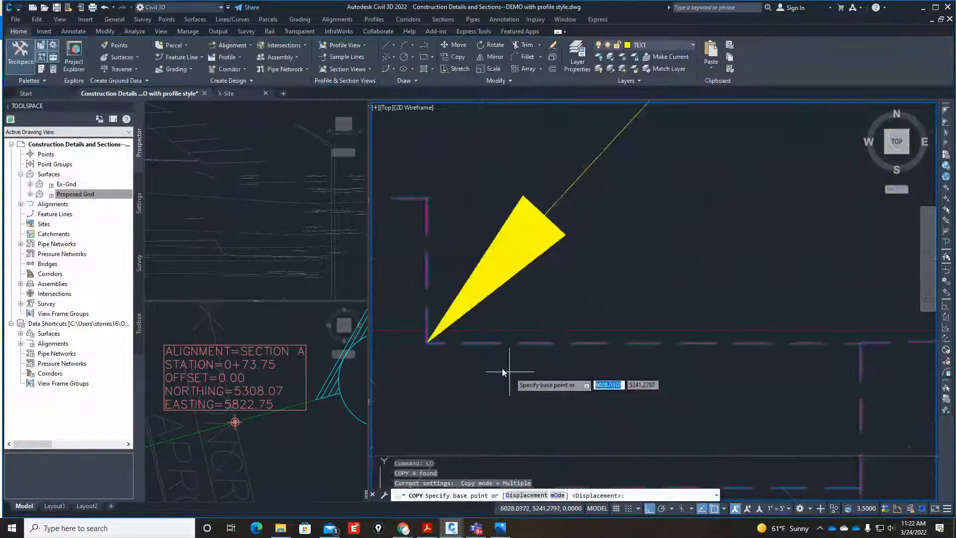
{"action": "left_click", "coordinate": [429, 342]}
{"action": "scroll", "coordinate": [443, 366], "scroll_direction": "down", "scroll_amount": 8}
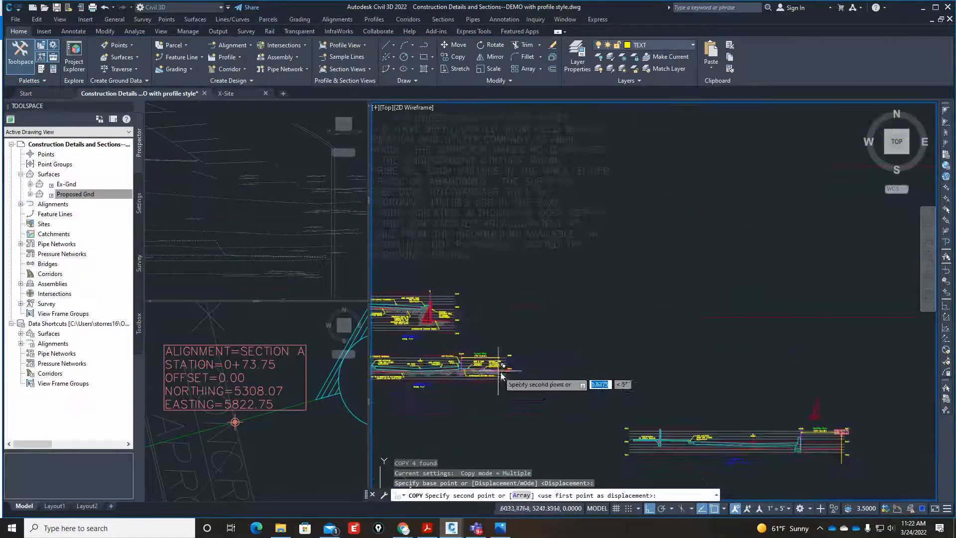
{"action": "scroll", "coordinate": [870, 454], "scroll_direction": "up", "scroll_amount": 6}
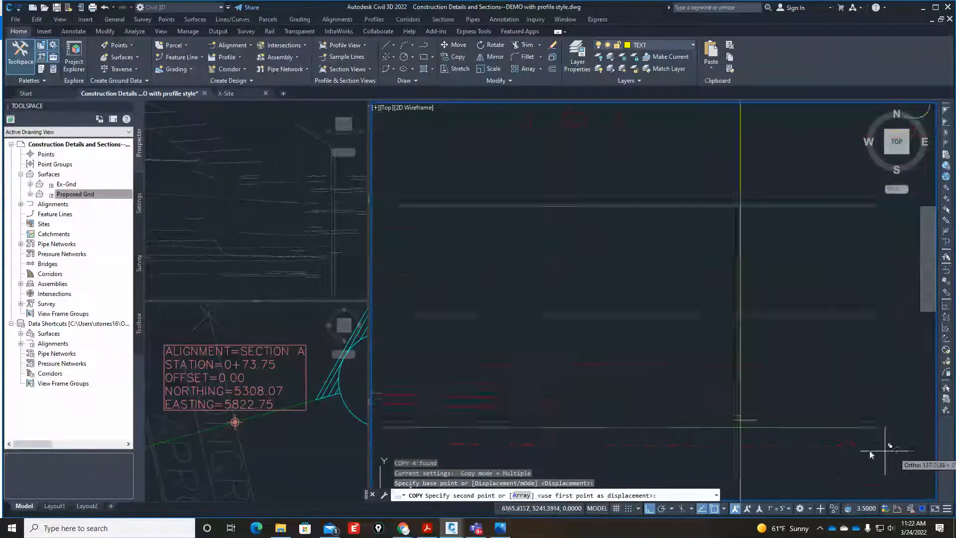
{"action": "scroll", "coordinate": [871, 454], "scroll_direction": "down", "scroll_amount": 4}
{"action": "key", "text": "F8"}
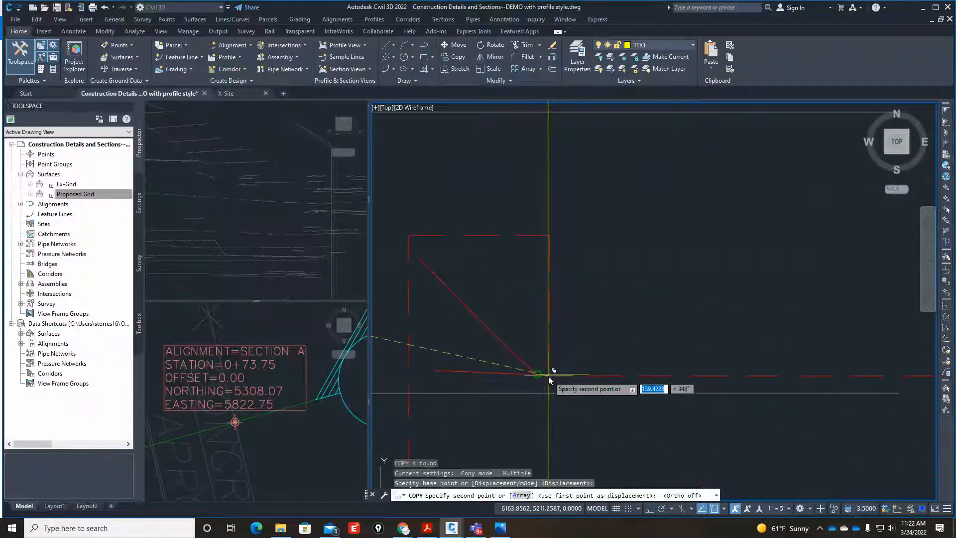
{"action": "type", "text": "int"}
{"action": "key", "text": "Return"}
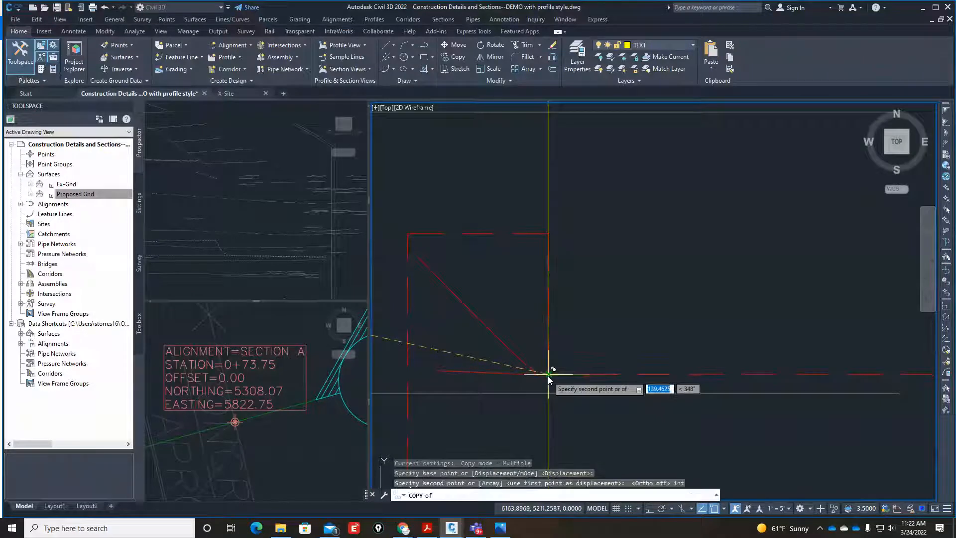
{"action": "left_click", "coordinate": [547, 374]}
{"action": "key", "text": "Escape"}
{"action": "key", "text": "Escape"}
Erase the horizontal and vertical guide lines crossing at the copied curb's gutter corner.
{"action": "left_click", "coordinate": [523, 404]}
{"action": "left_click", "coordinate": [618, 363]}
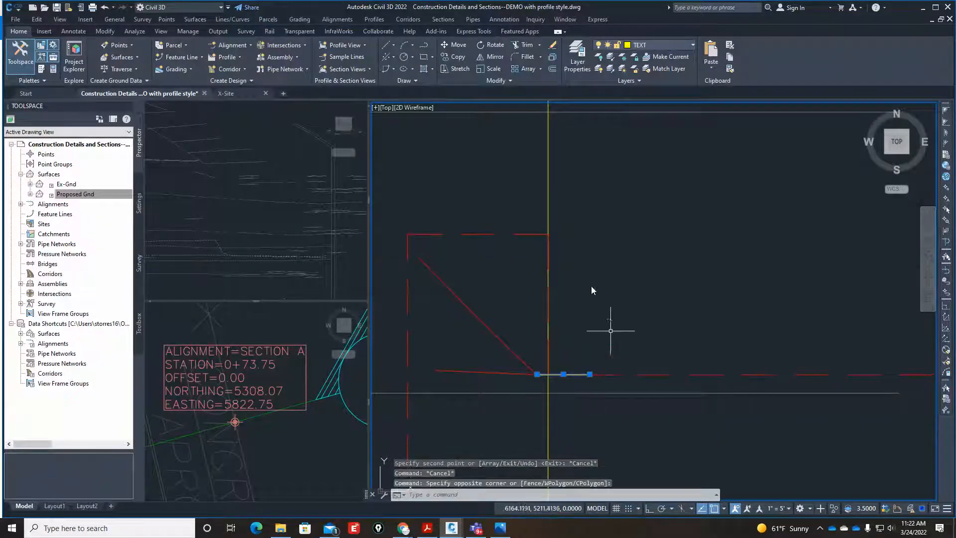
{"action": "type", "text": "e"}
{"action": "key", "text": "Return"}
Explode the copied curb outline at the McKinley Blvd. end of the ground line.
{"action": "scroll", "coordinate": [605, 319], "scroll_direction": "down", "scroll_amount": 3}
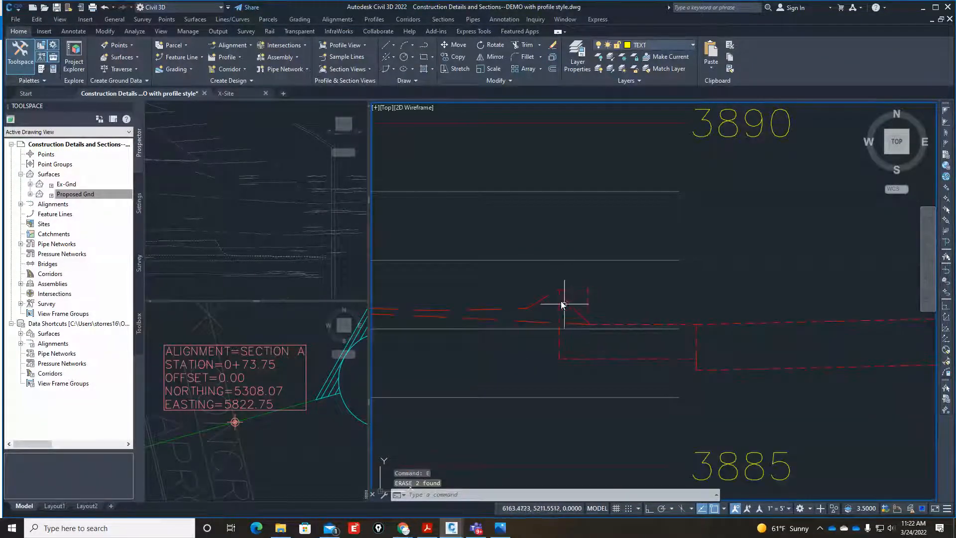
{"action": "scroll", "coordinate": [602, 305], "scroll_direction": "up", "scroll_amount": 3}
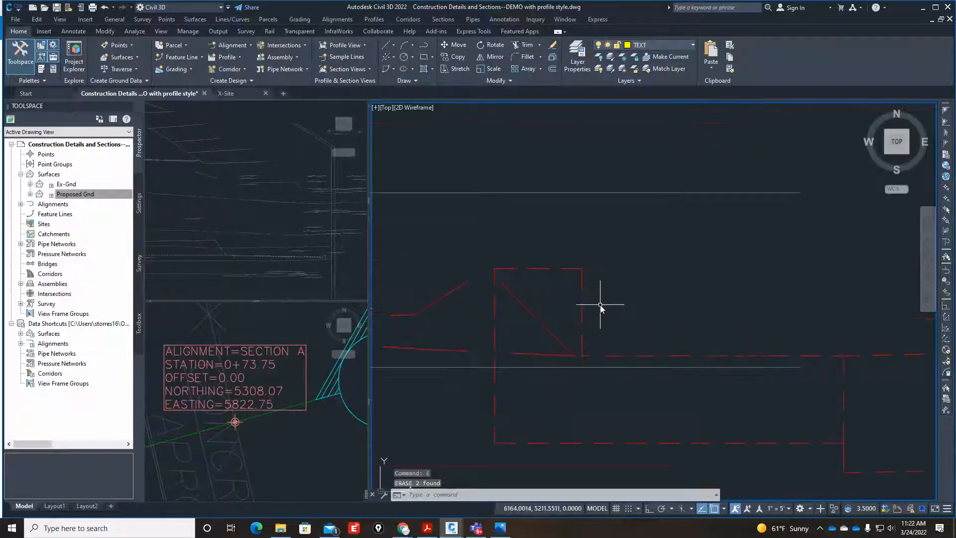
{"action": "type", "text": "x"}
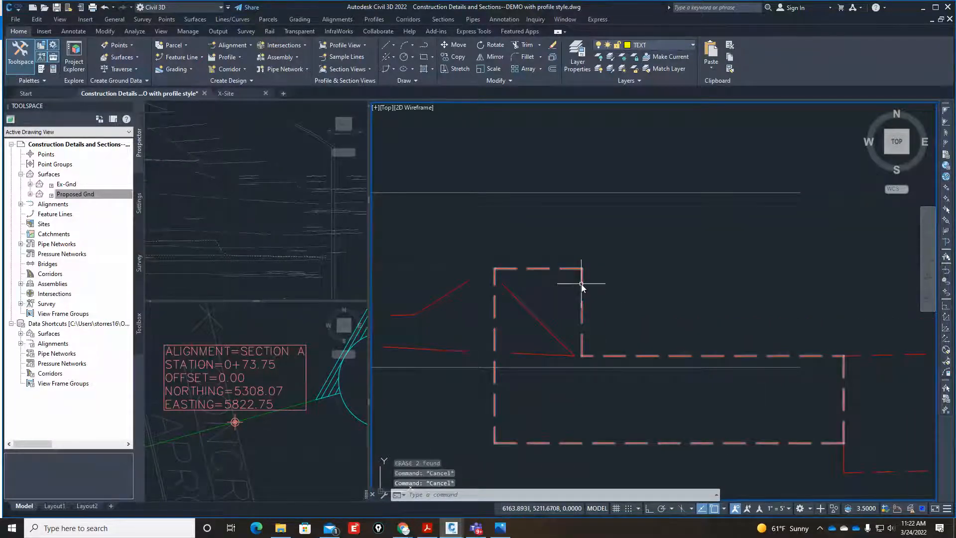
{"action": "key", "text": "Return"}
{"action": "left_click", "coordinate": [582, 284]}
{"action": "key", "text": "Return"}
Match the exploded curb outline's properties to the cyan retaining wall footing at the McKinley Blvd. right-of-way.
{"action": "scroll", "coordinate": [578, 349], "scroll_direction": "down", "scroll_amount": 3}
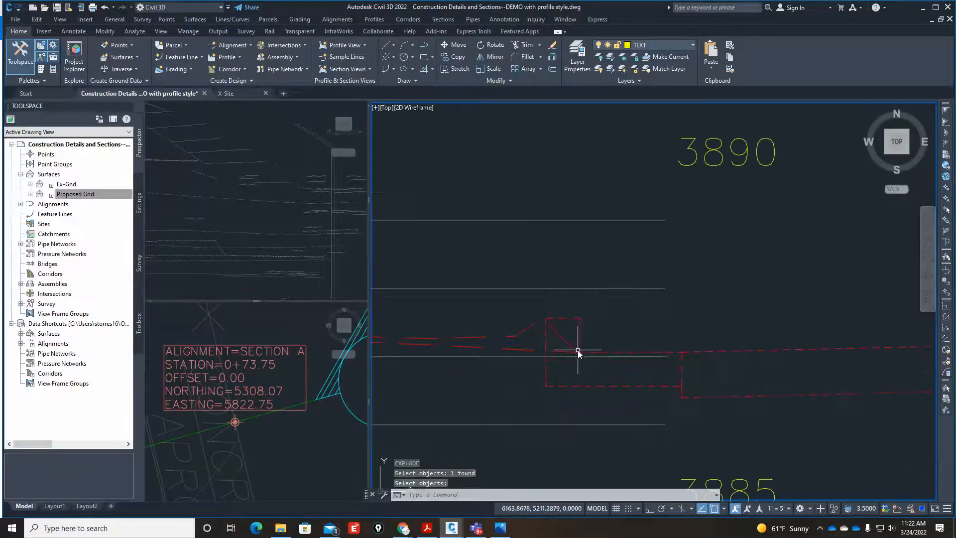
{"action": "type", "text": "ma"}
{"action": "key", "text": "Return"}
{"action": "scroll", "coordinate": [668, 368], "scroll_direction": "down", "scroll_amount": 5}
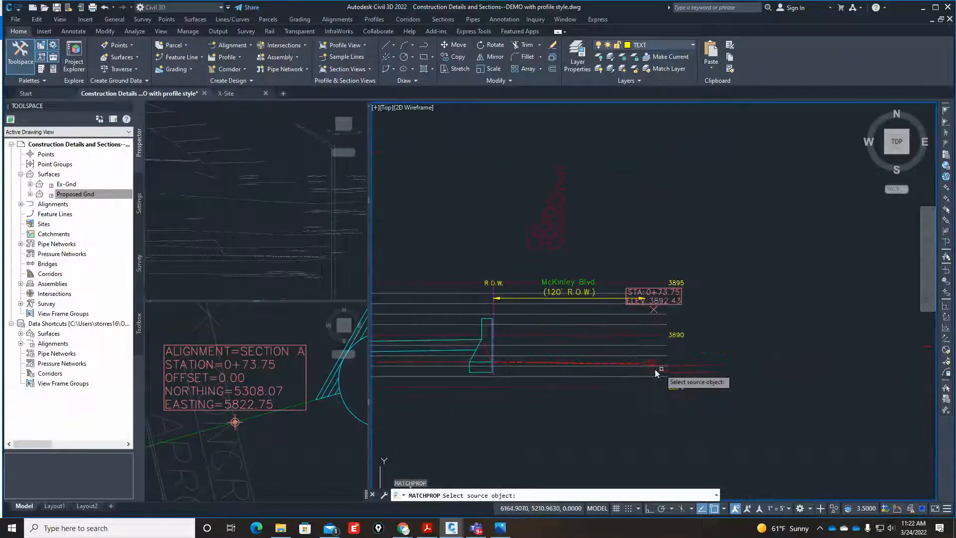
{"action": "scroll", "coordinate": [502, 370], "scroll_direction": "up", "scroll_amount": 4}
{"action": "left_click", "coordinate": [432, 381]}
{"action": "scroll", "coordinate": [433, 367], "scroll_direction": "down", "scroll_amount": 3}
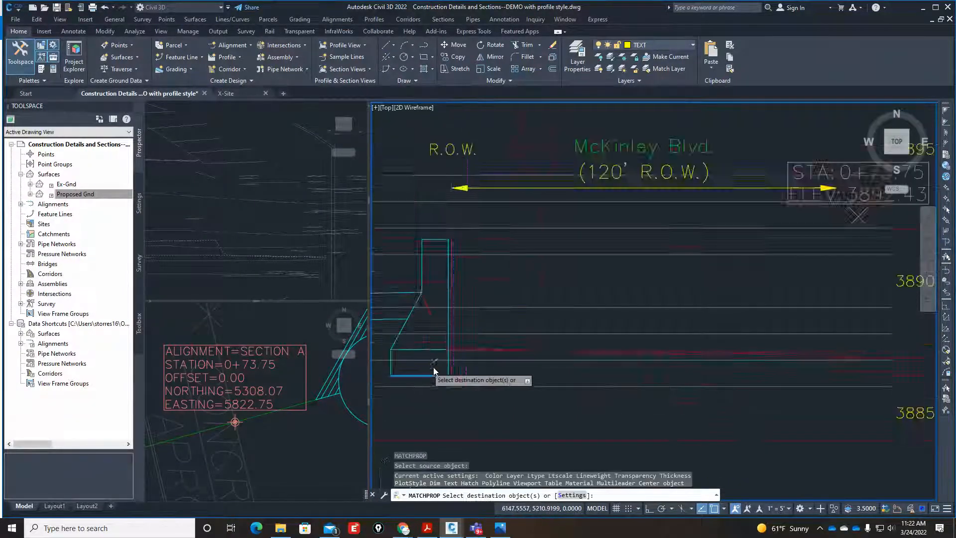
{"action": "scroll", "coordinate": [667, 388], "scroll_direction": "up", "scroll_amount": 4}
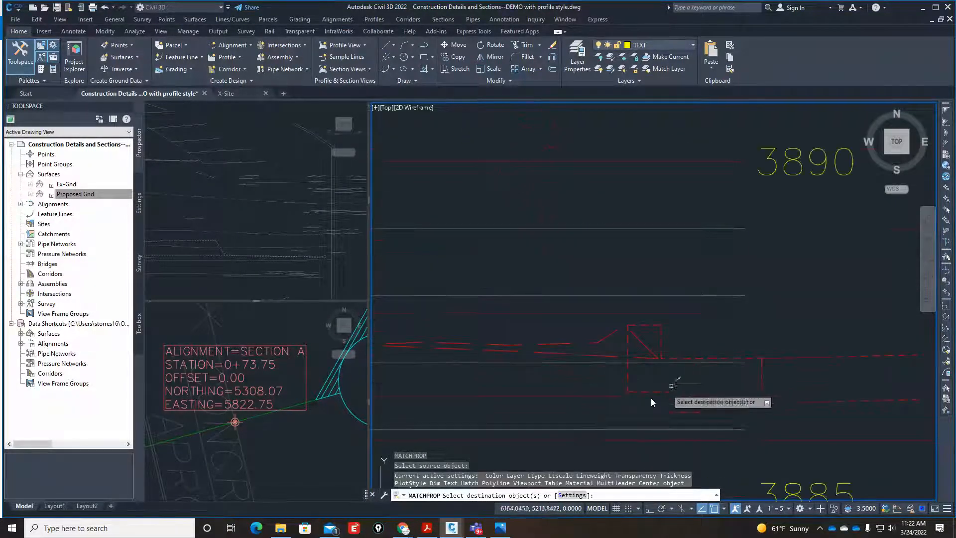
{"action": "left_click", "coordinate": [602, 400]}
{"action": "left_click", "coordinate": [692, 297]}
{"action": "left_click", "coordinate": [682, 359]}
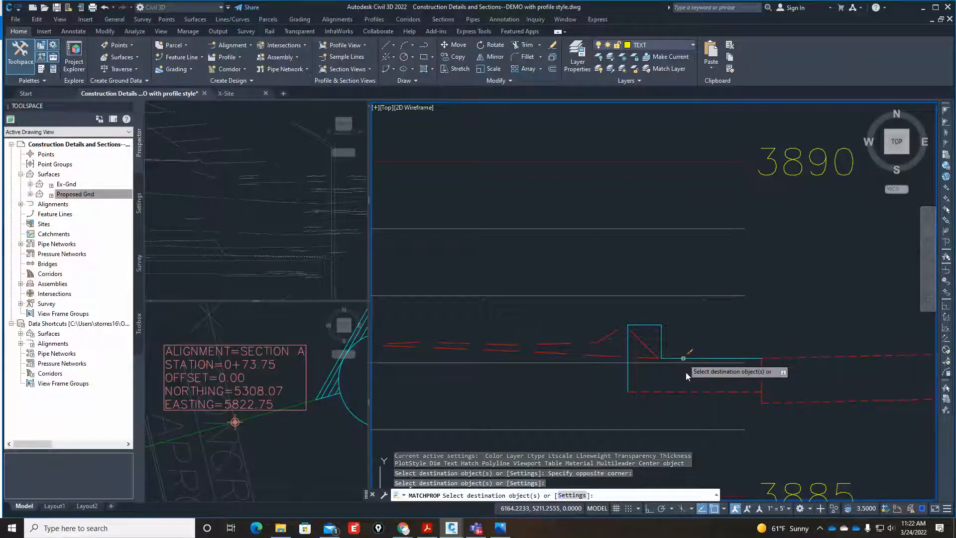
{"action": "left_click", "coordinate": [694, 391]}
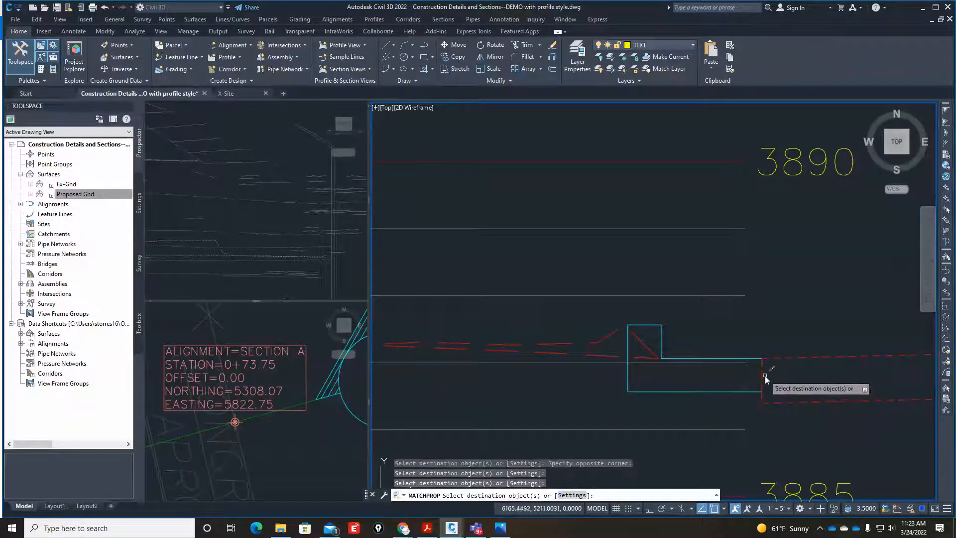
{"action": "key", "text": "Return"}
Compare the curb along McKinley Blvd. in the site photo Pic3.jpg and the grading plan sketch PDF with the drawn section.
{"action": "scroll", "coordinate": [578, 385], "scroll_direction": "down", "scroll_amount": 2}
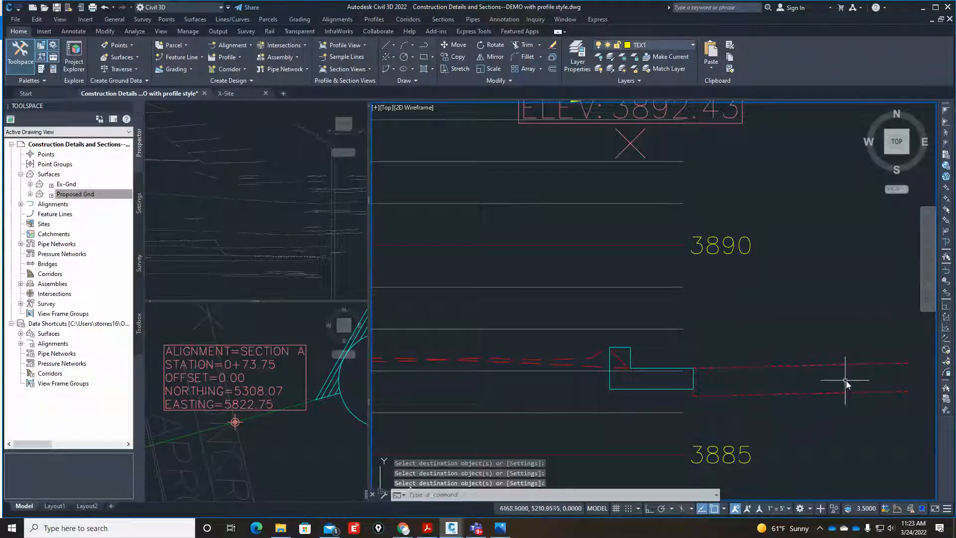
{"action": "scroll", "coordinate": [687, 387], "scroll_direction": "up", "scroll_amount": 4}
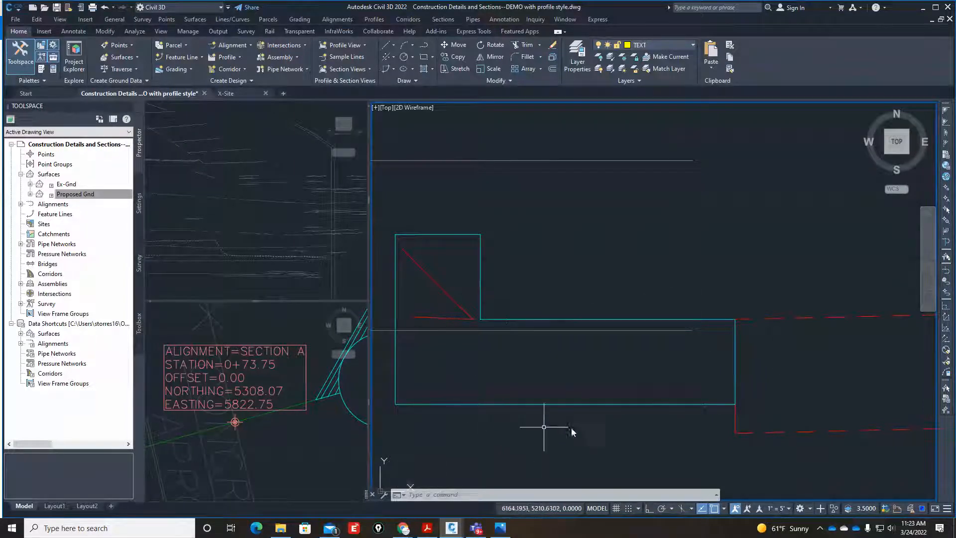
{"action": "left_click", "coordinate": [499, 531]}
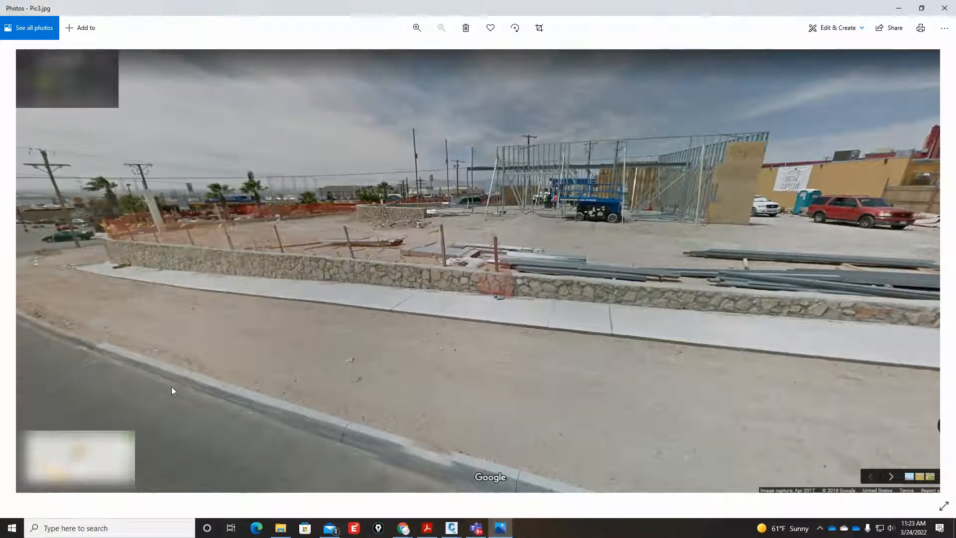
{"action": "mouse_move", "coordinate": [455, 533]}
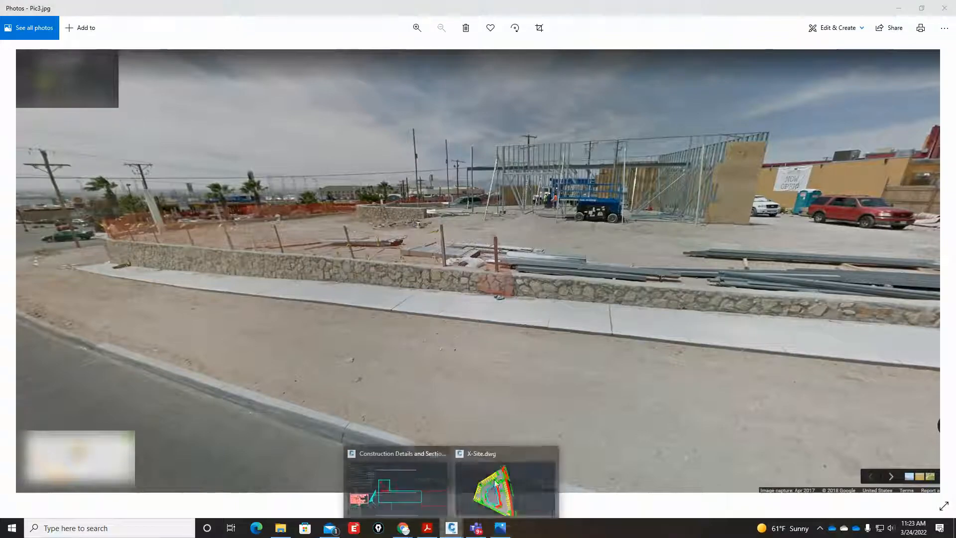
{"action": "left_click", "coordinate": [428, 463]}
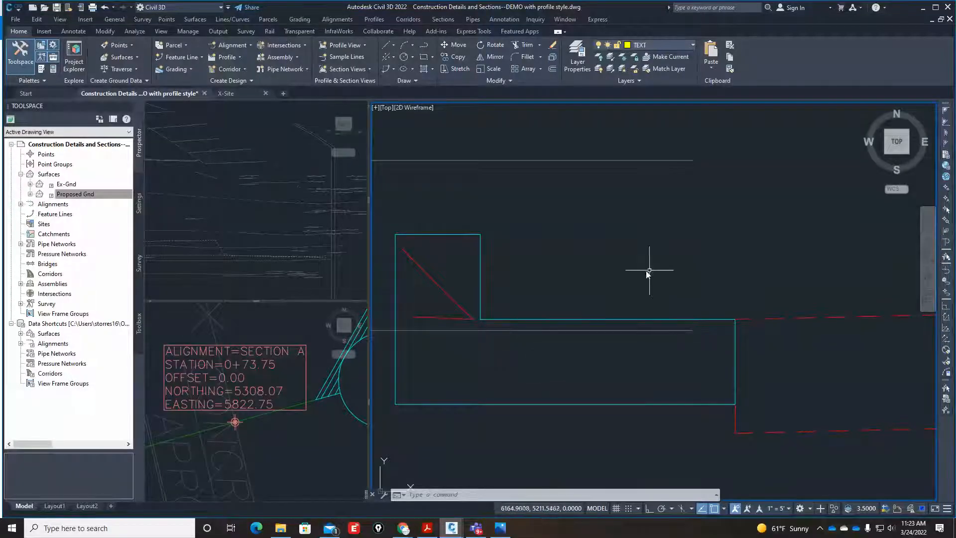
{"action": "left_click", "coordinate": [624, 263]}
{"action": "left_click", "coordinate": [544, 426]}
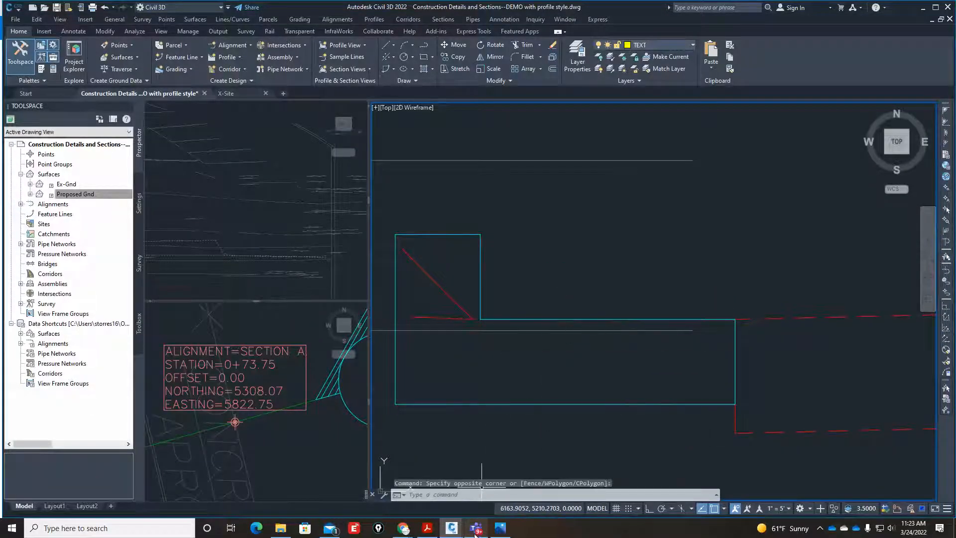
{"action": "mouse_move", "coordinate": [463, 528]}
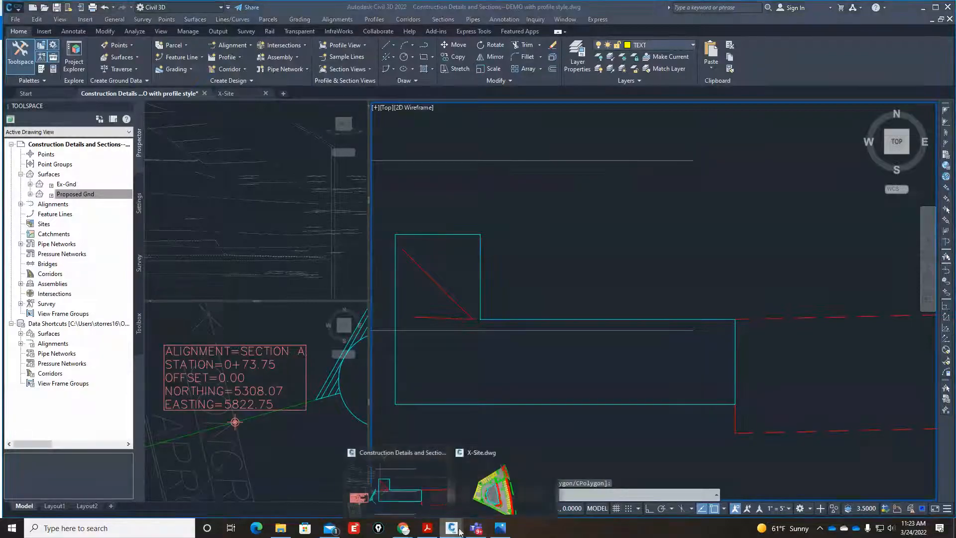
{"action": "left_click", "coordinate": [428, 528]}
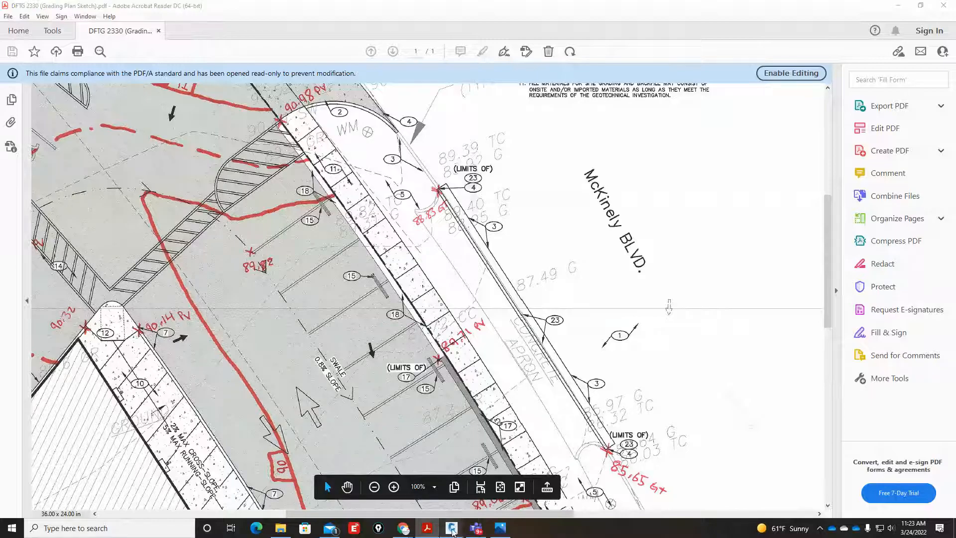
{"action": "mouse_move", "coordinate": [452, 531]}
{"action": "left_click", "coordinate": [440, 474]}
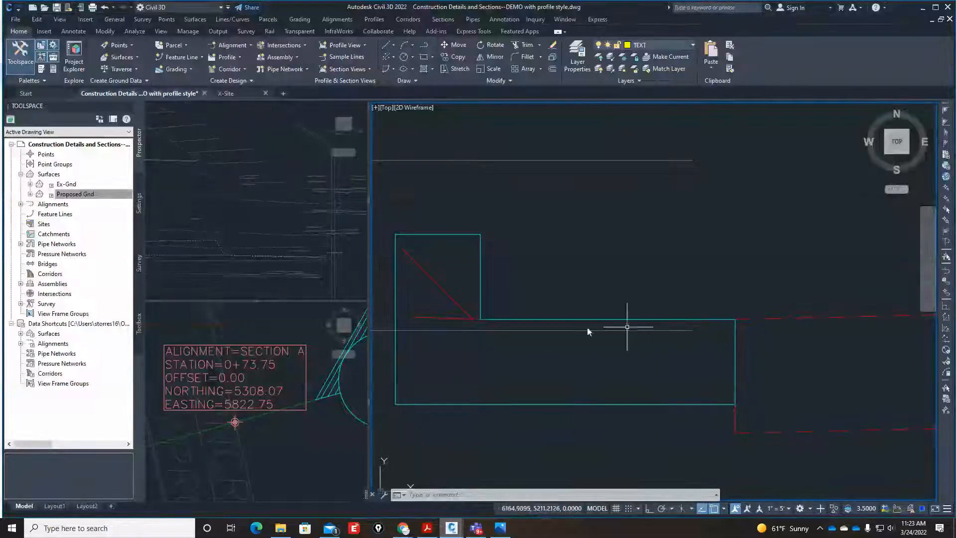
Fillet the curb's street-side face with its bottom edge at radius 0 to form a square corner.
{"action": "type", "text": "f"}
{"action": "key", "text": "Return"}
{"action": "type", "text": "r"}
{"action": "key", "text": "Return"}
{"action": "type", "text": "0"}
{"action": "key", "text": "Return"}
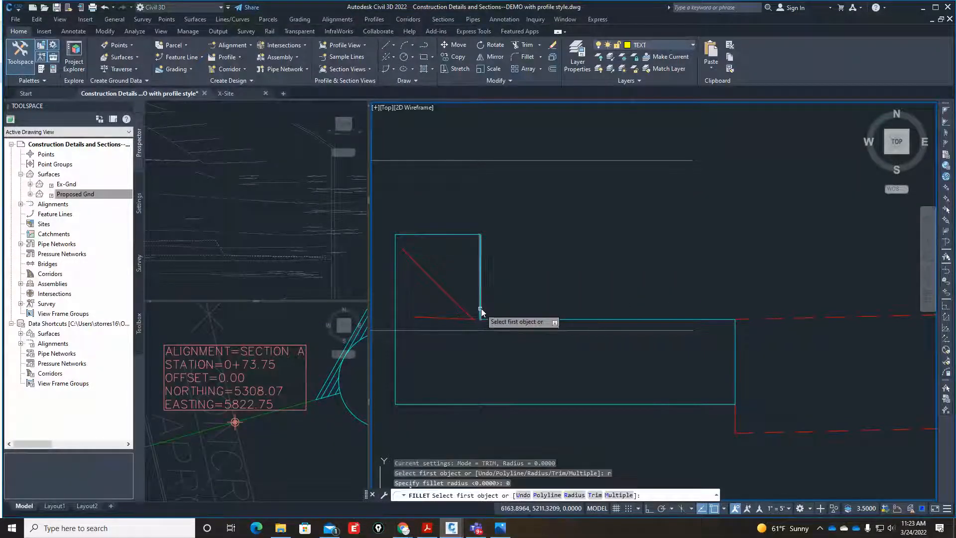
{"action": "left_click", "coordinate": [480, 309]}
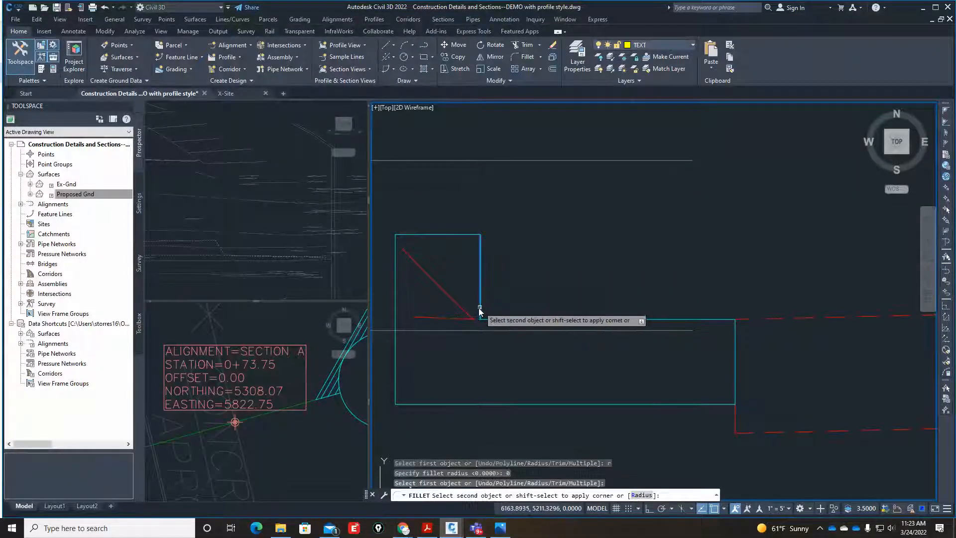
{"action": "left_click", "coordinate": [467, 404]}
Erase the leftover gutter top line and the gutter's vertical end line beside the curb.
{"action": "left_click", "coordinate": [706, 320]}
{"action": "type", "text": "e"}
{"action": "key", "text": "Return"}
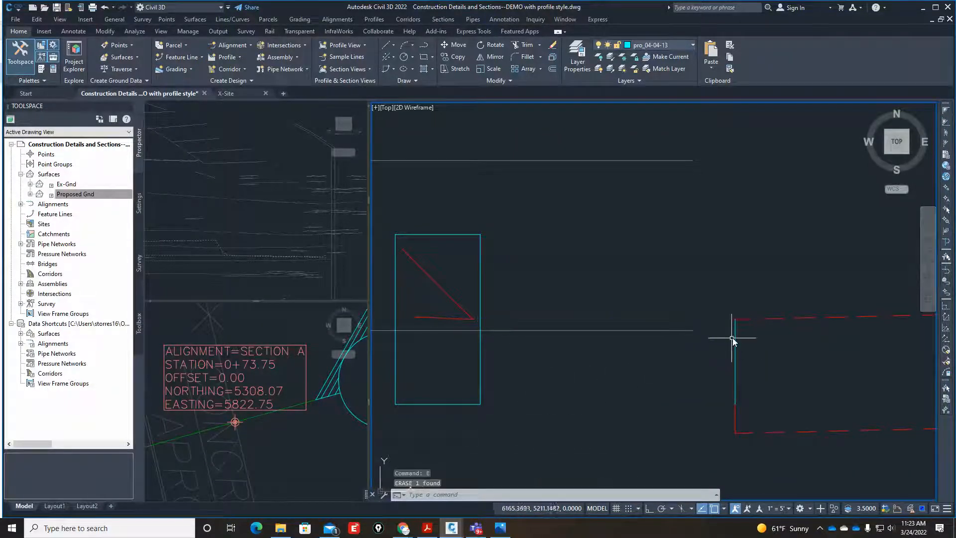
{"action": "key", "text": "Delete"}
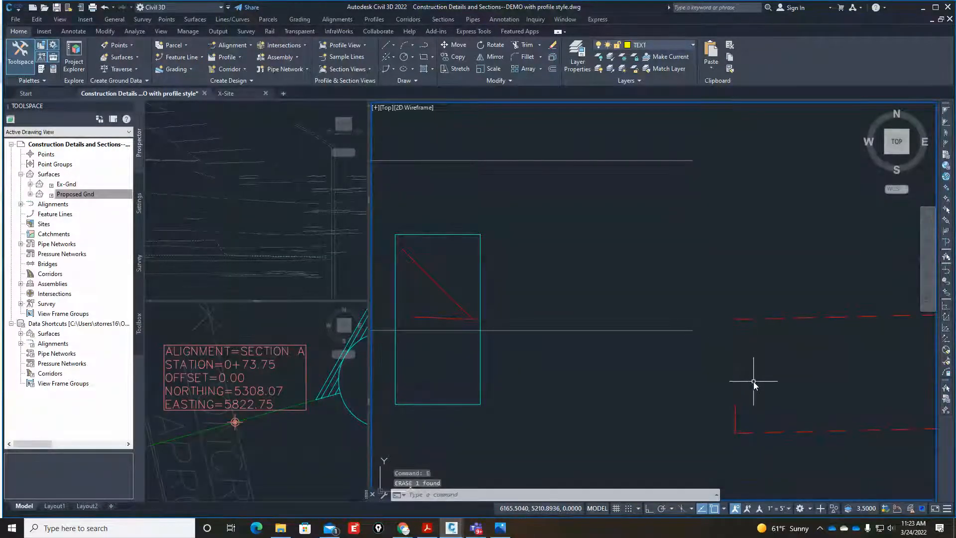
Move the three dashed pavement lines from the top line's endpoint perpendicular onto the curb's street-side face.
{"action": "type", "text": "m"}
{"action": "key", "text": "Return"}
{"action": "left_click", "coordinate": [764, 294]}
{"action": "left_click", "coordinate": [730, 417]}
{"action": "scroll", "coordinate": [647, 415], "scroll_direction": "down", "scroll_amount": 3}
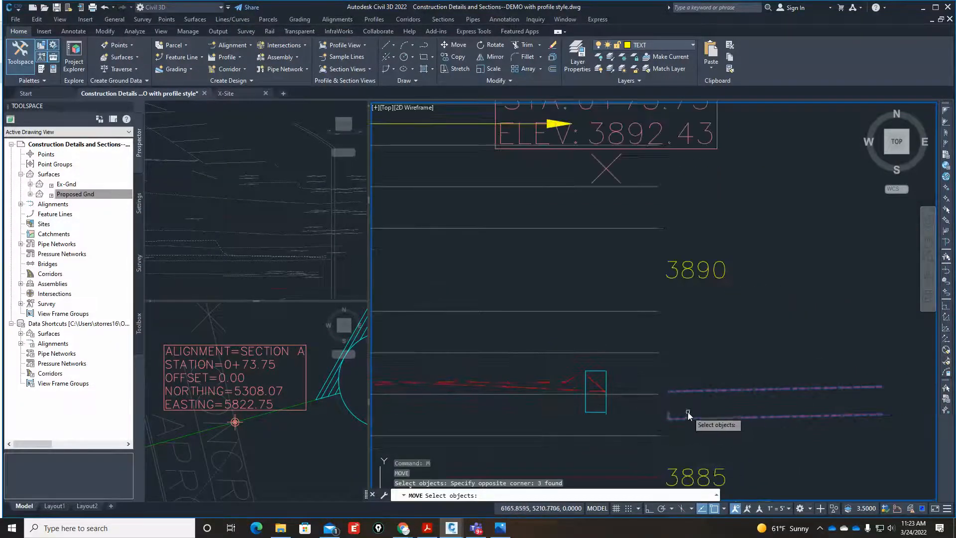
{"action": "scroll", "coordinate": [686, 409], "scroll_direction": "up", "scroll_amount": 1}
{"action": "key", "text": "Return"}
{"action": "left_click", "coordinate": [658, 381]}
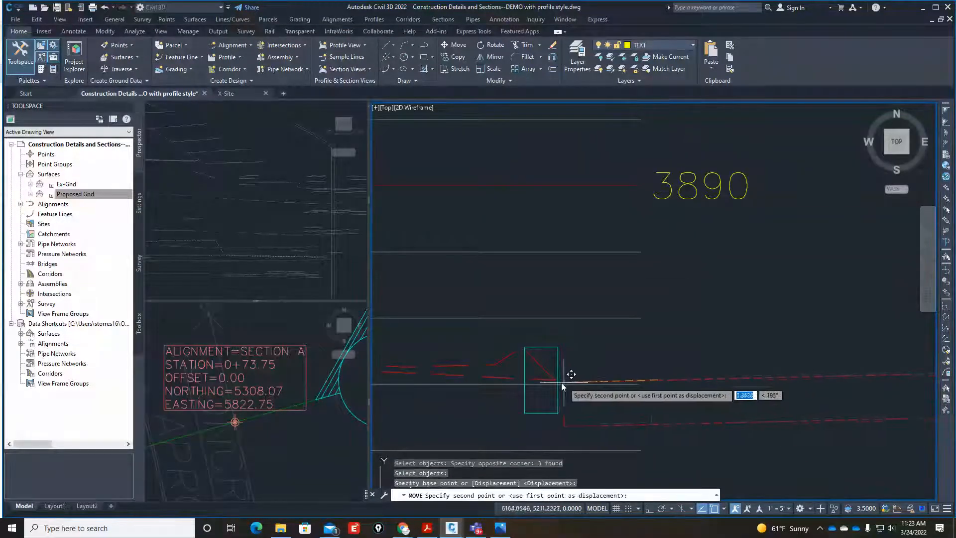
{"action": "scroll", "coordinate": [561, 383], "scroll_direction": "up", "scroll_amount": 4}
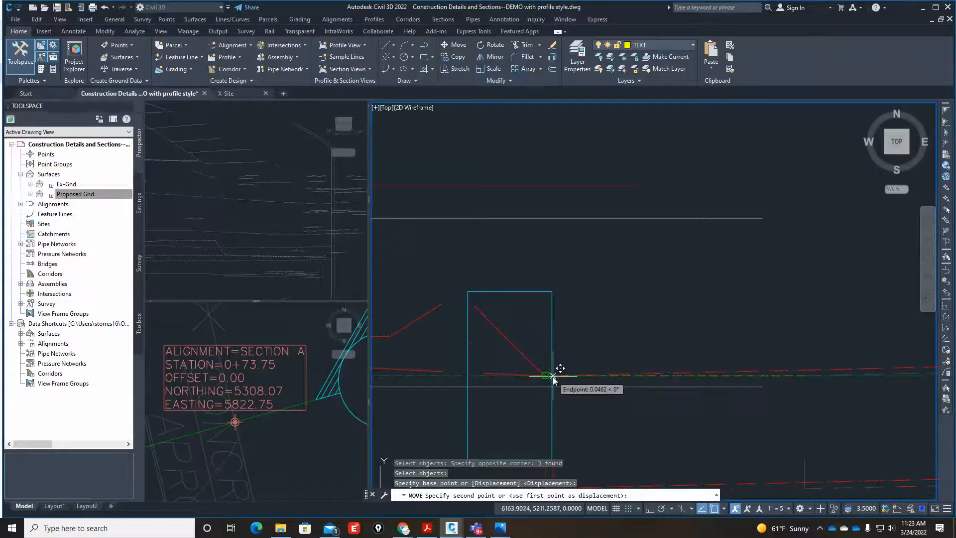
{"action": "type", "text": "pewr"}
{"action": "key", "text": "Return"}
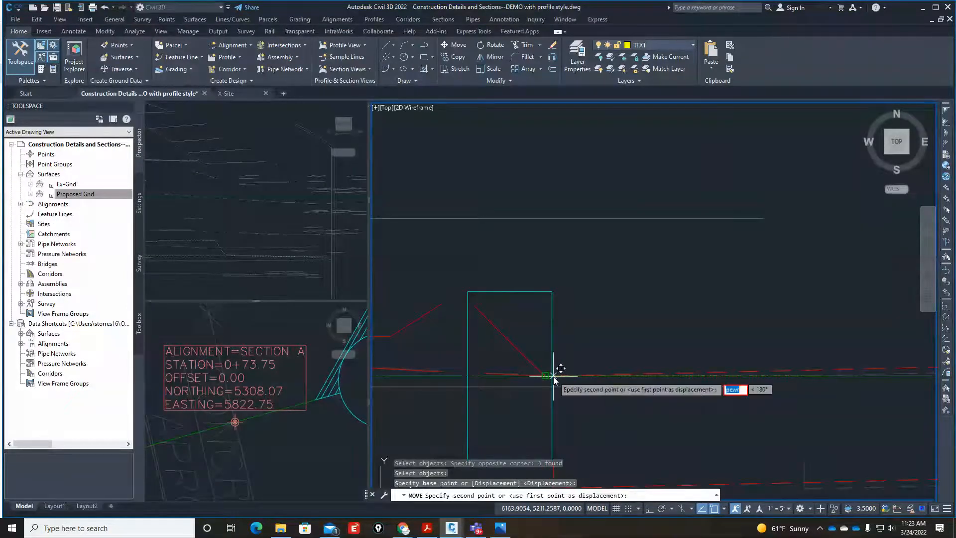
{"action": "type", "text": "per"}
{"action": "key", "text": "Return"}
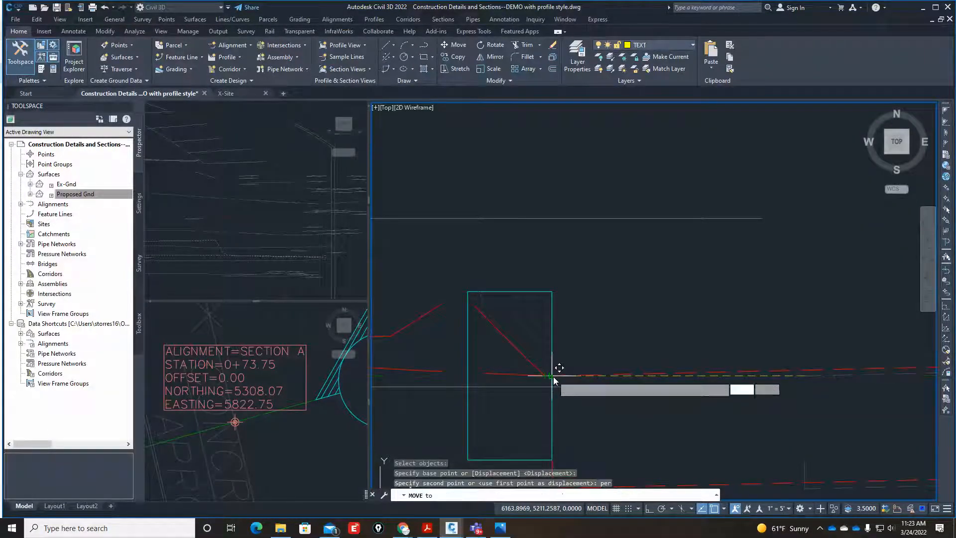
{"action": "key", "text": "Escape"}
{"action": "scroll", "coordinate": [553, 378], "scroll_direction": "down", "scroll_amount": 4}
{"action": "key", "text": "Escape"}
Draw a line from the curb's top back corner toward the retaining wall using the relative offset @-100,2.
{"action": "scroll", "coordinate": [565, 399], "scroll_direction": "up", "scroll_amount": 4}
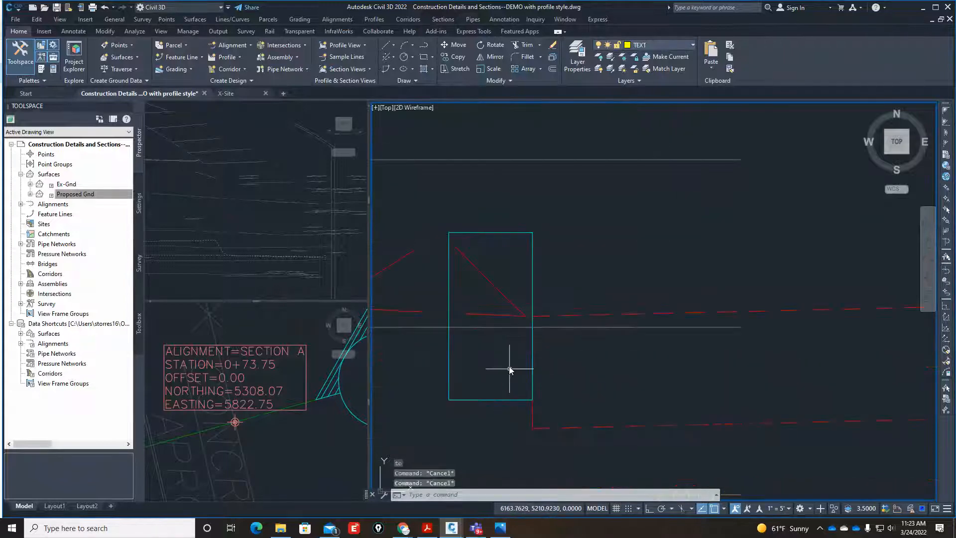
{"action": "scroll", "coordinate": [506, 358], "scroll_direction": "down", "scroll_amount": 4}
{"action": "scroll", "coordinate": [797, 378], "scroll_direction": "down", "scroll_amount": 4}
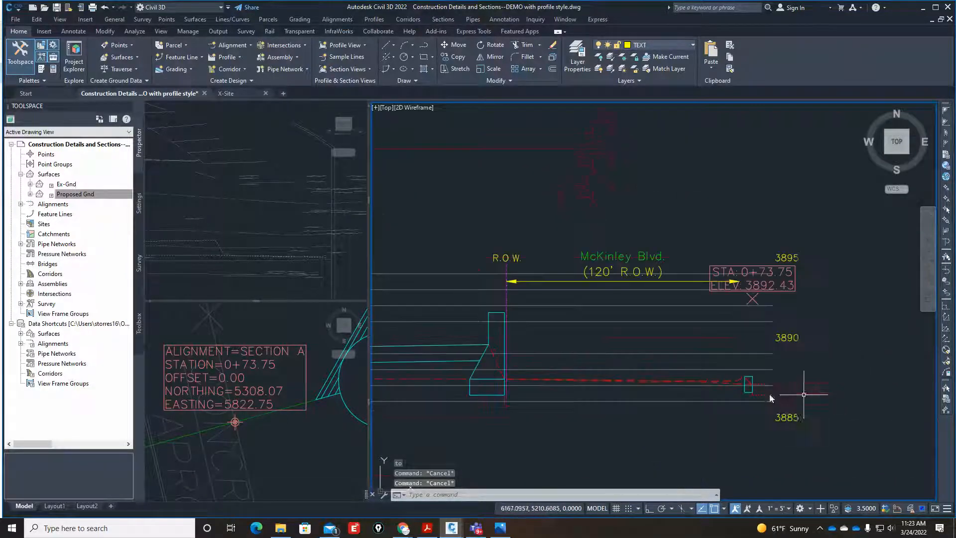
{"action": "scroll", "coordinate": [742, 386], "scroll_direction": "up", "scroll_amount": 2}
{"action": "scroll", "coordinate": [647, 373], "scroll_direction": "down", "scroll_amount": 2}
{"action": "scroll", "coordinate": [726, 381], "scroll_direction": "down", "scroll_amount": 4}
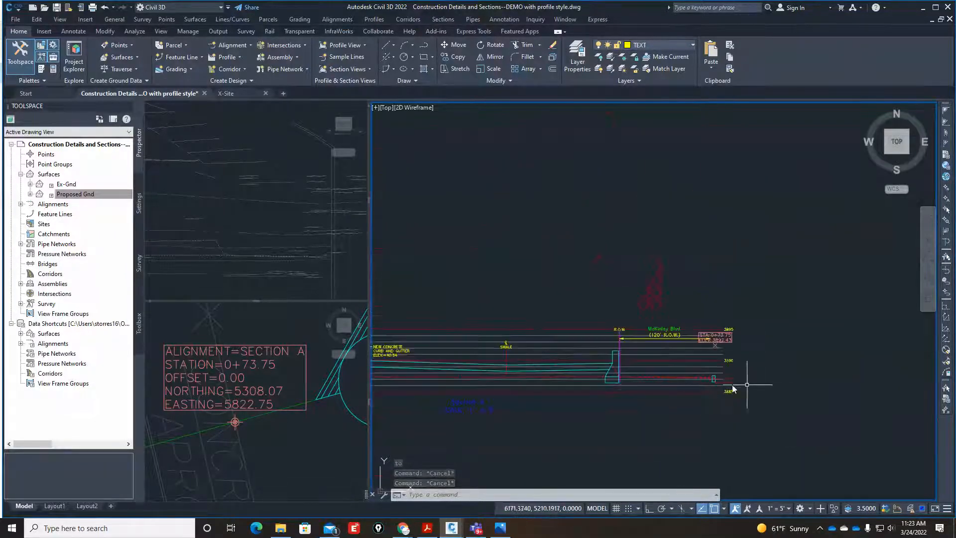
{"action": "scroll", "coordinate": [706, 380], "scroll_direction": "up", "scroll_amount": 6}
{"action": "type", "text": "l"}
{"action": "key", "text": "Return"}
{"action": "scroll", "coordinate": [727, 371], "scroll_direction": "up", "scroll_amount": 4}
{"action": "scroll", "coordinate": [727, 372], "scroll_direction": "up", "scroll_amount": 2}
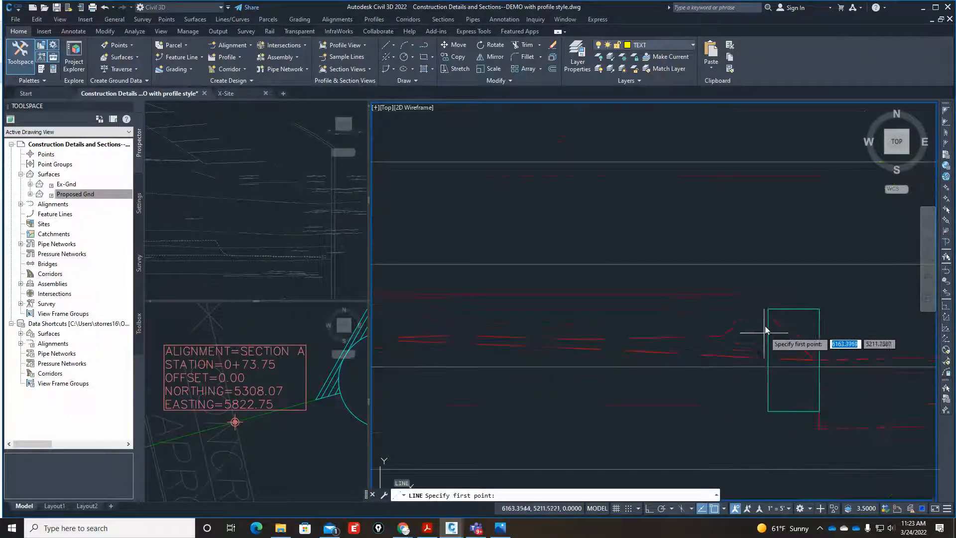
{"action": "left_click", "coordinate": [769, 308]}
{"action": "scroll", "coordinate": [795, 375], "scroll_direction": "down", "scroll_amount": 8}
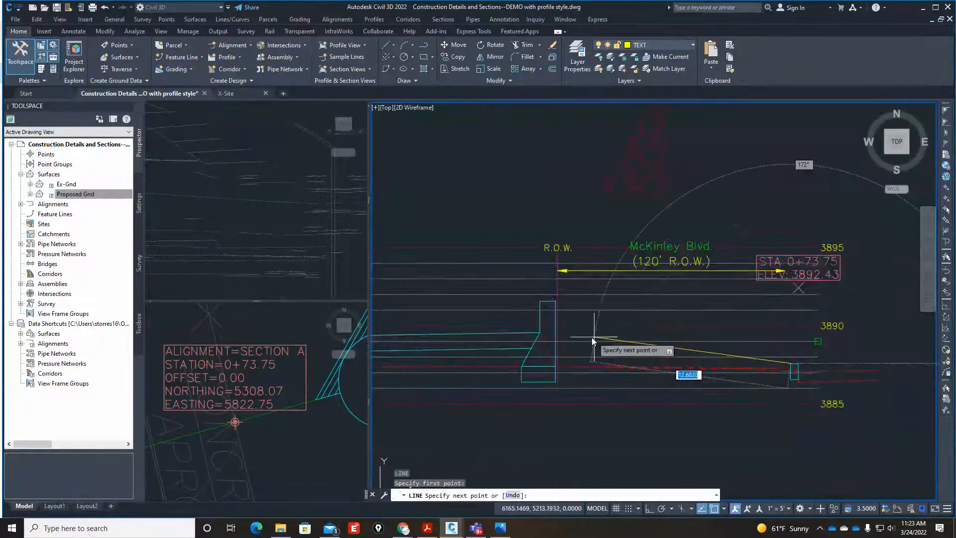
{"action": "type", "text": "@-"}
{"action": "type", "text": "100"}
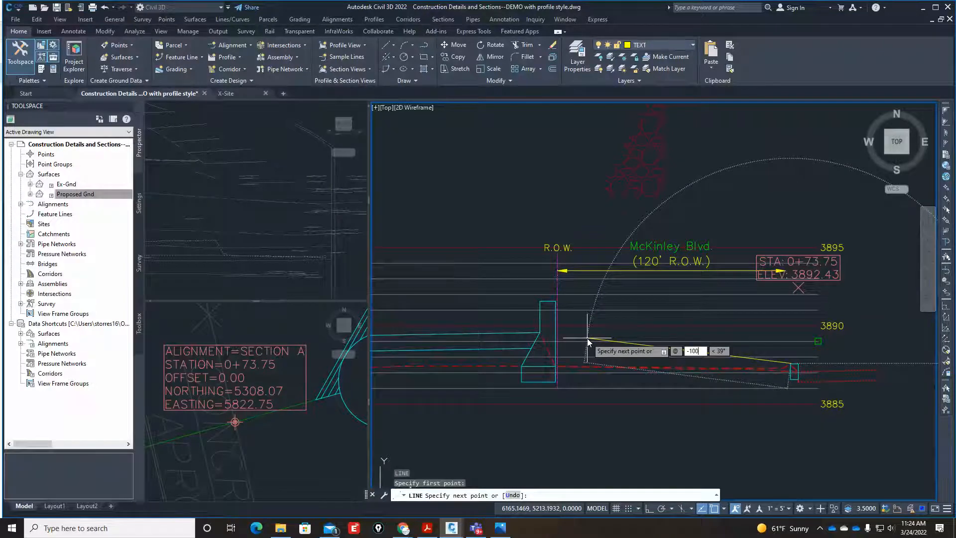
{"action": "type", "text": ",2"}
{"action": "key", "text": "Return"}
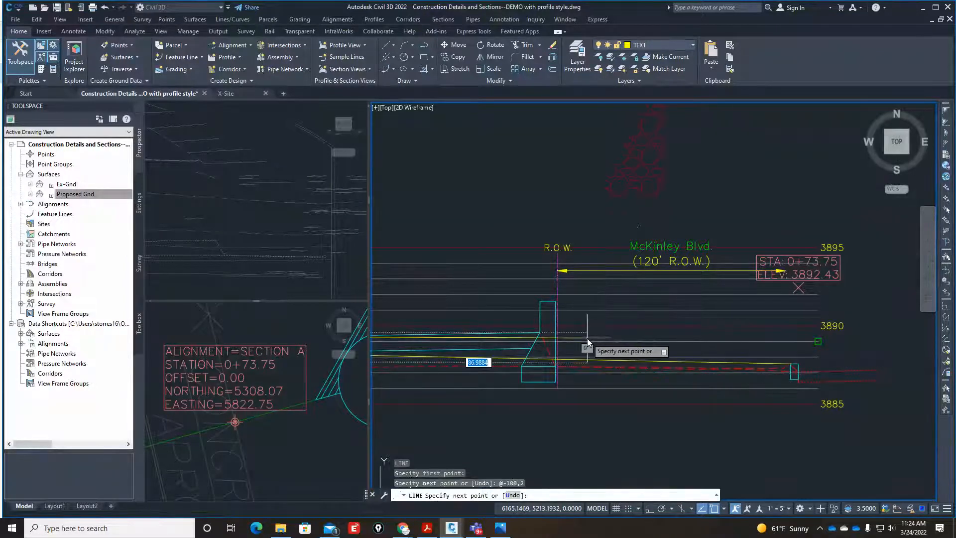
{"action": "key", "text": "Escape"}
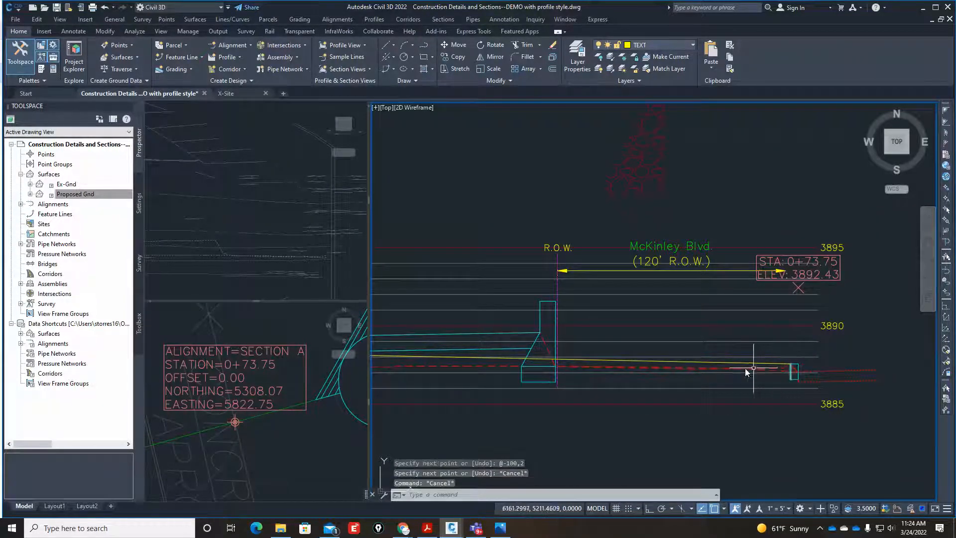
{"action": "scroll", "coordinate": [579, 367], "scroll_direction": "up", "scroll_amount": 7}
{"action": "key", "text": "Escape"}
{"action": "key", "text": "Escape"}
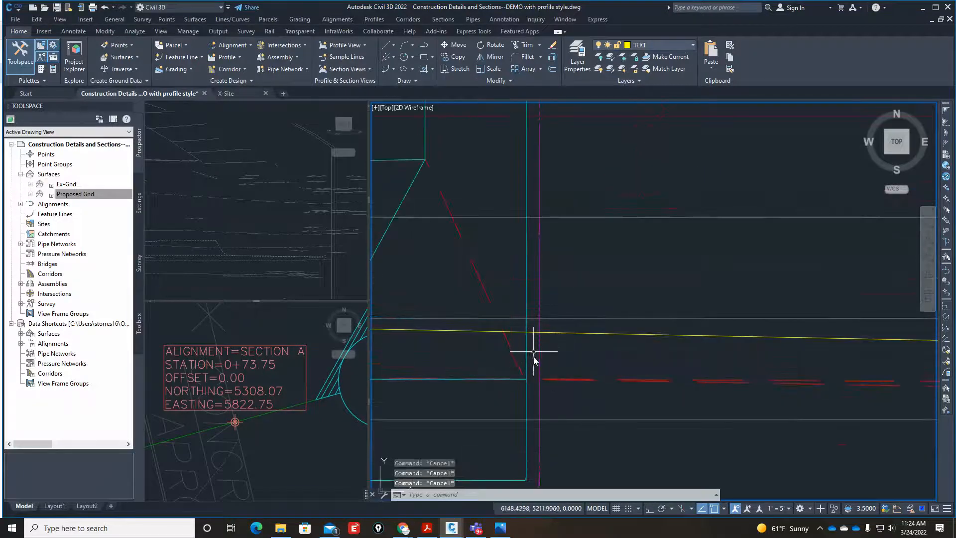
Trim the sloped line at the retaining wall's street-side face and erase the remainder beyond the wall.
{"action": "type", "text": "tr"}
{"action": "key", "text": "Return"}
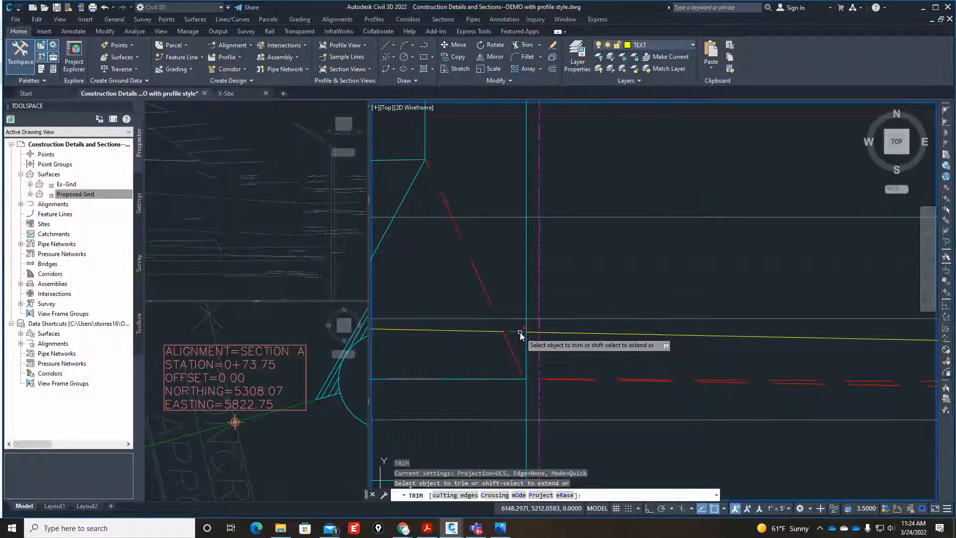
{"action": "key", "text": "Return"}
{"action": "left_click", "coordinate": [492, 331]}
{"action": "type", "text": "e"}
{"action": "key", "text": "Return"}
{"action": "scroll", "coordinate": [532, 337], "scroll_direction": "down", "scroll_amount": 4}
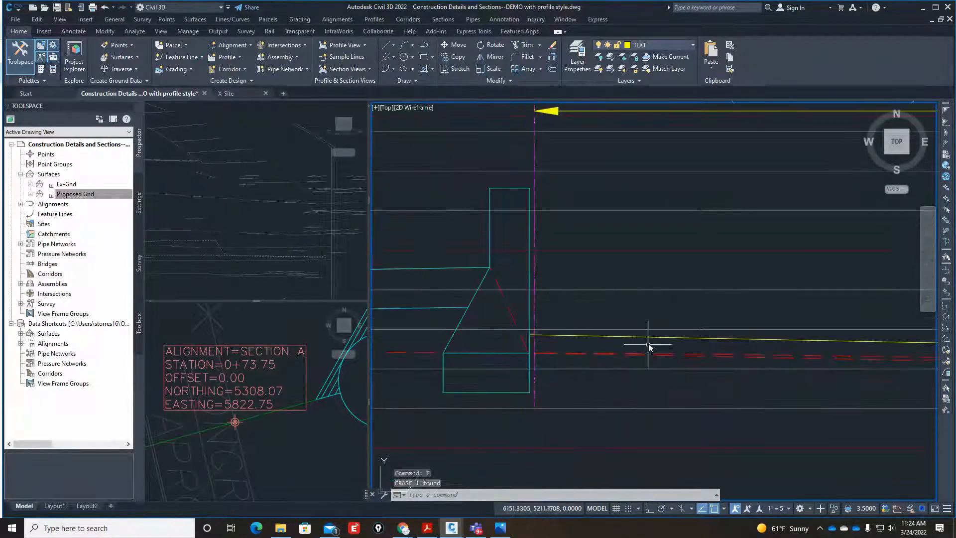
Offset the sloped surface line between the retaining wall and the curb downward by 0.33.
{"action": "type", "text": "o"}
{"action": "key", "text": "Return"}
{"action": "type", "text": ".33"}
{"action": "key", "text": "Return"}
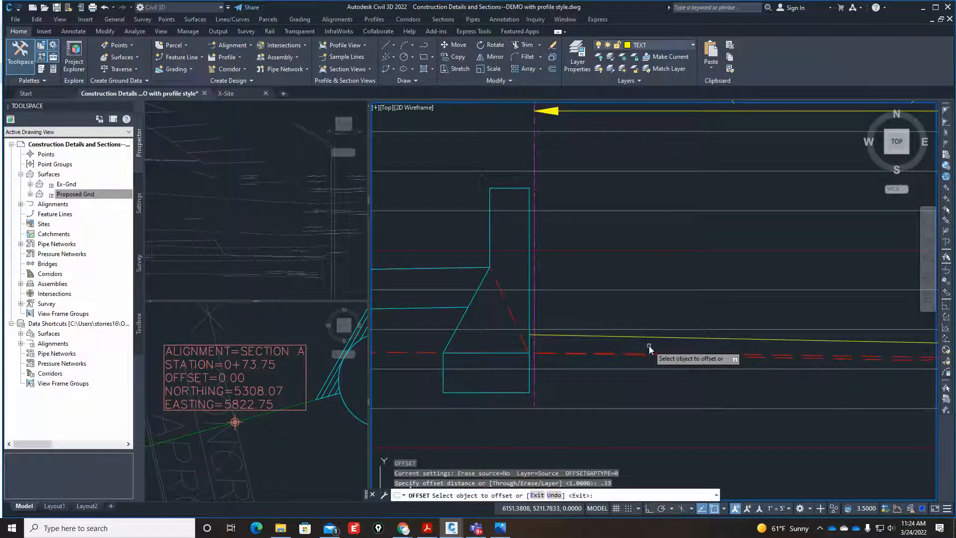
{"action": "left_click", "coordinate": [658, 339]}
{"action": "left_click", "coordinate": [653, 351]}
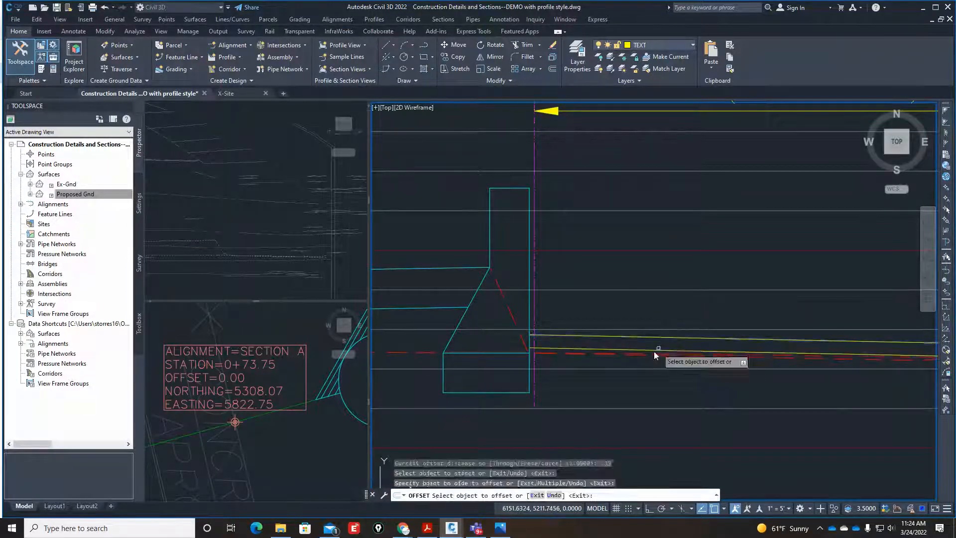
{"action": "key", "text": "Return"}
{"action": "scroll", "coordinate": [680, 342], "scroll_direction": "up", "scroll_amount": 2}
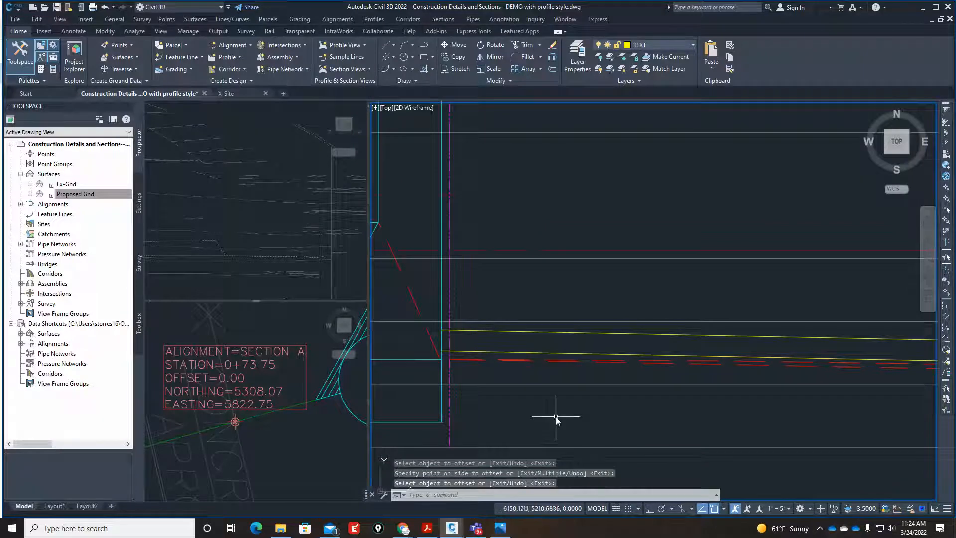
Reload the X-Site external reference so the site plan shows in the plan viewport.
{"action": "scroll", "coordinate": [555, 417], "scroll_direction": "down", "scroll_amount": 2}
{"action": "left_click", "coordinate": [296, 428]}
{"action": "scroll", "coordinate": [269, 443], "scroll_direction": "down", "scroll_amount": 4}
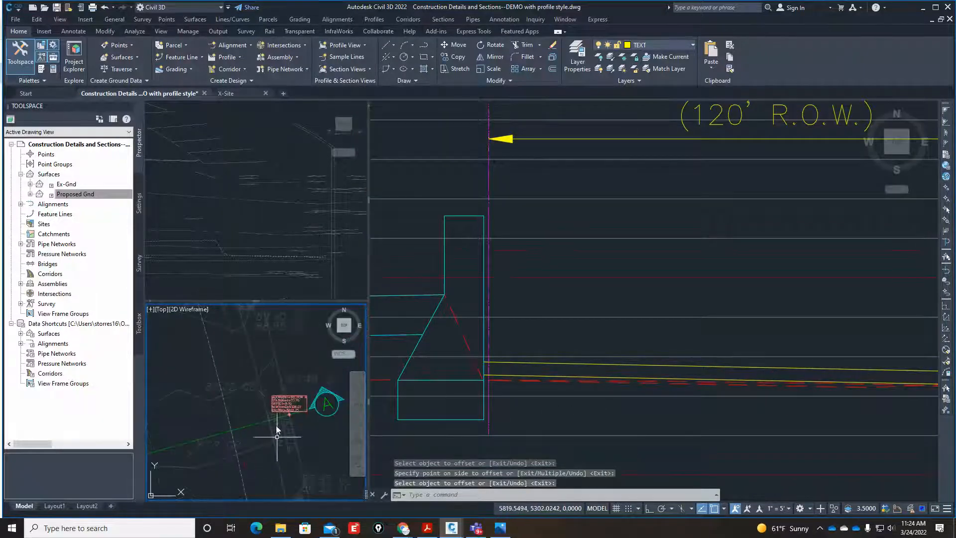
{"action": "type", "text": "xr"}
{"action": "key", "text": "Return"}
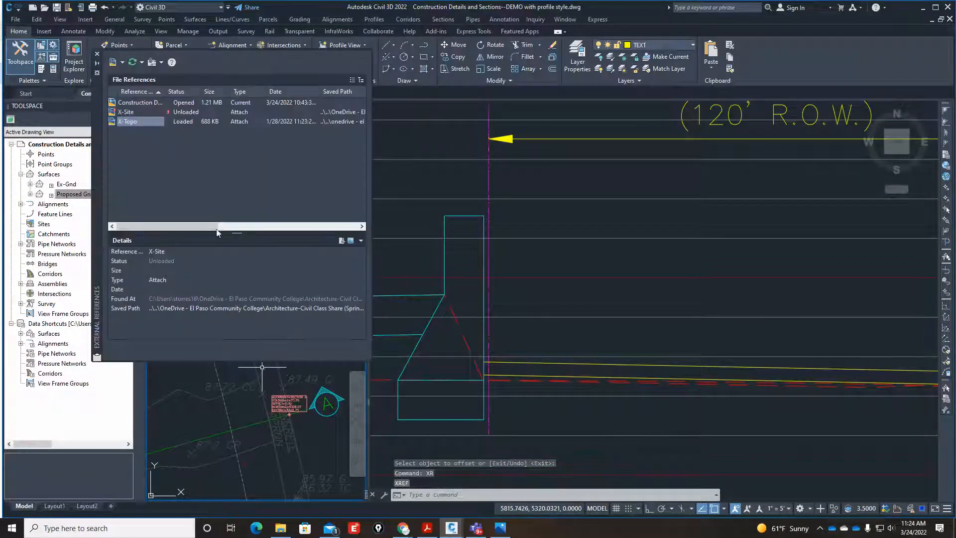
{"action": "right_click", "coordinate": [128, 112]}
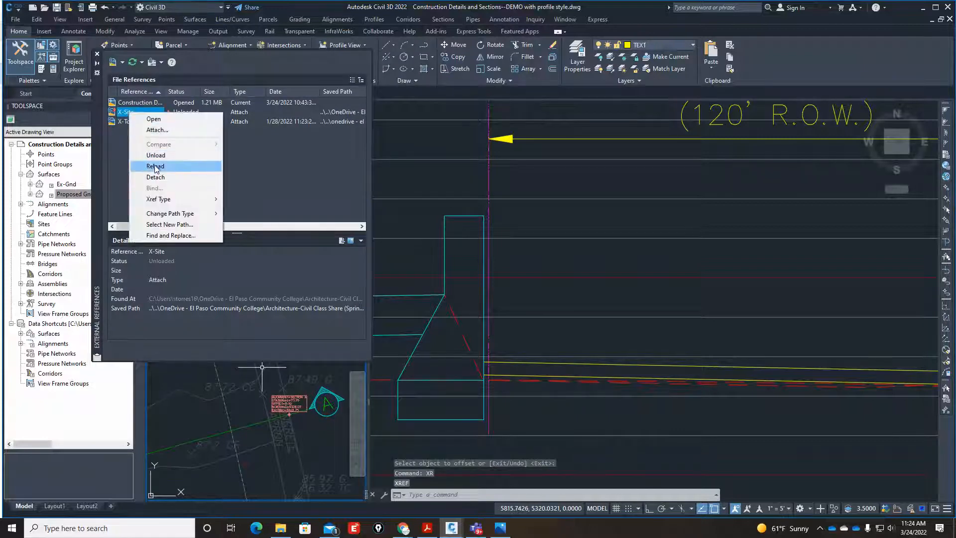
{"action": "left_click", "coordinate": [155, 167]}
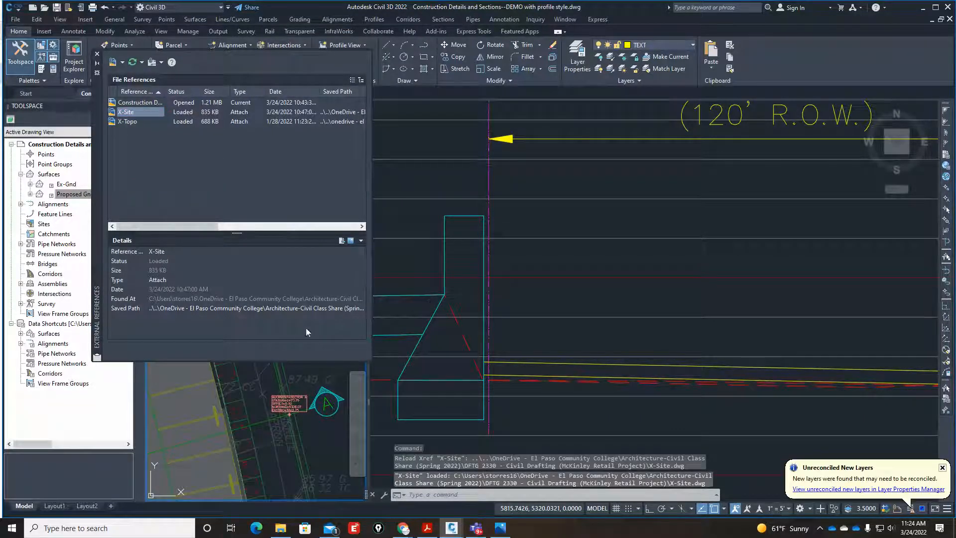
{"action": "left_click", "coordinate": [97, 55]}
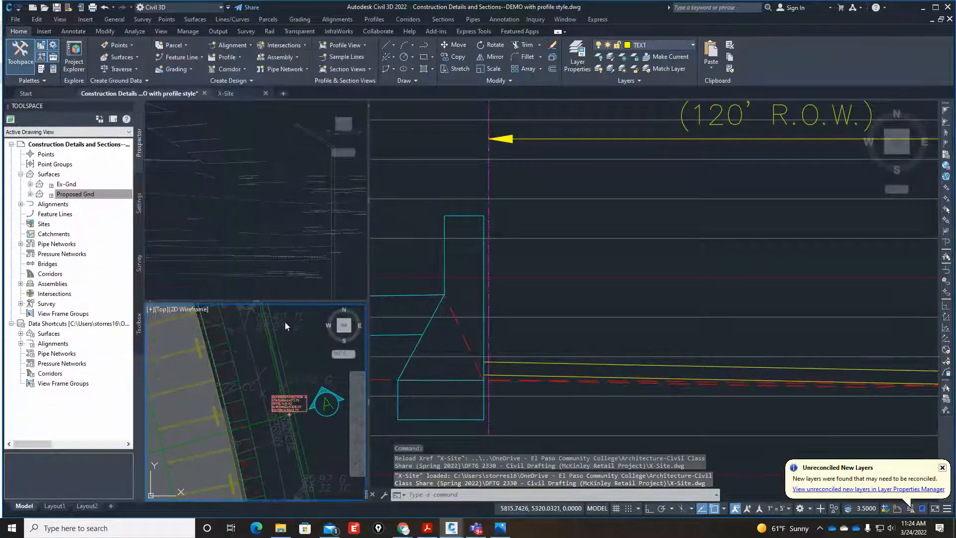
{"action": "scroll", "coordinate": [249, 443], "scroll_direction": "up", "scroll_amount": 3}
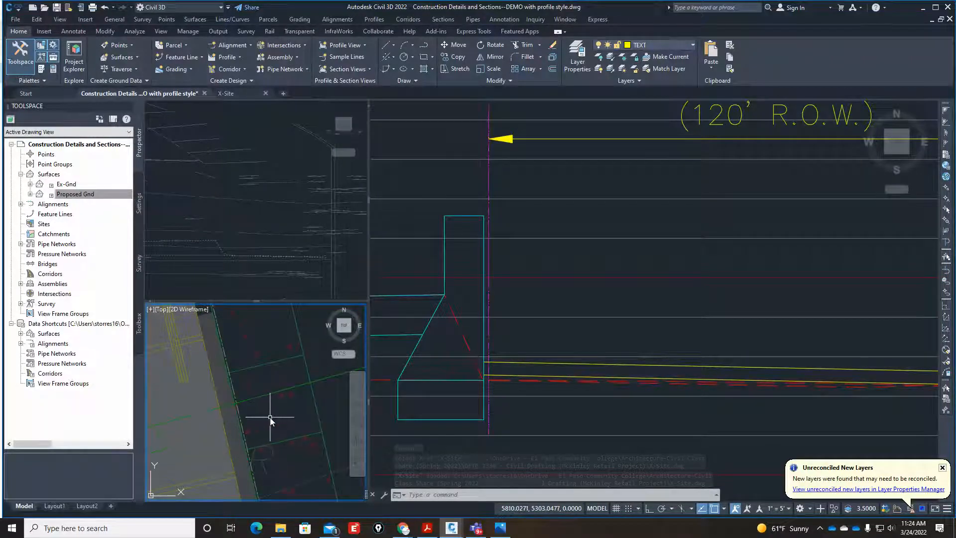
{"action": "type", "text": "dist"}
{"action": "key", "text": "Return"}
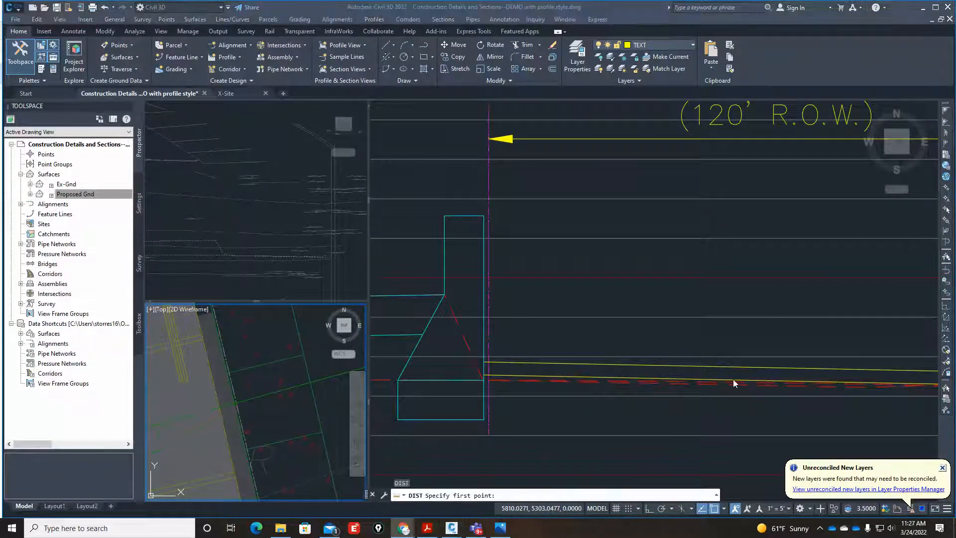
{"action": "left_click", "coordinate": [551, 339]}
{"action": "left_click", "coordinate": [320, 366]}
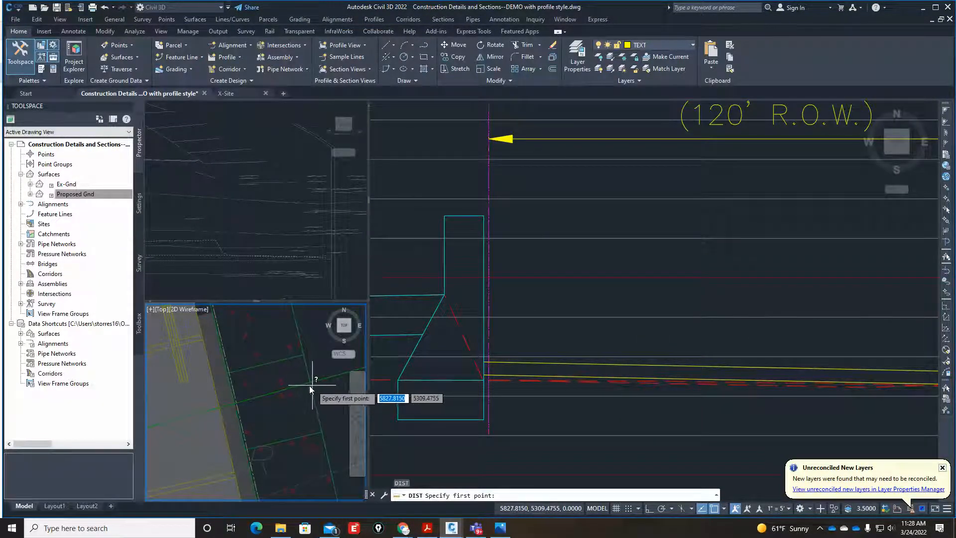
{"action": "type", "text": "di"}
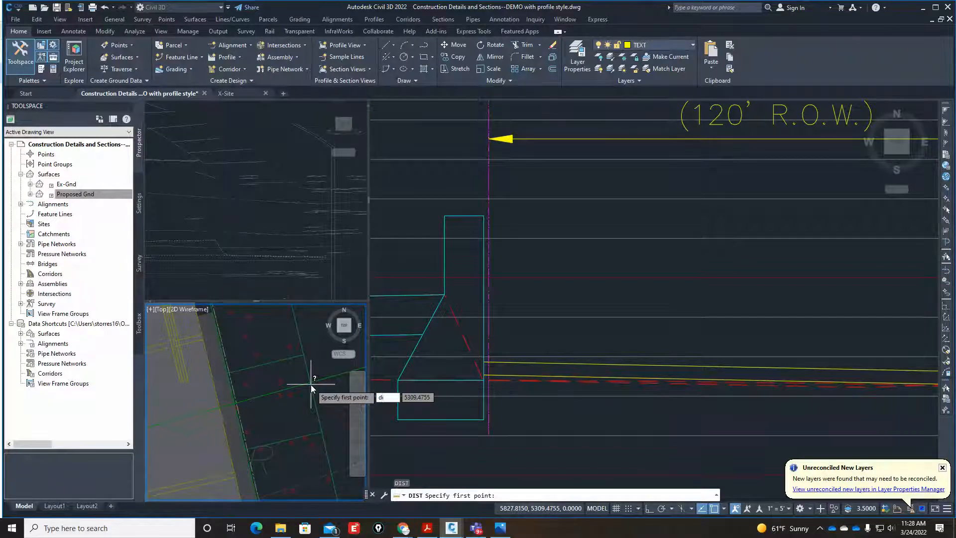
{"action": "key", "text": "Return"}
{"action": "left_click", "coordinate": [274, 408]}
{"action": "key", "text": "Escape"}
{"action": "key", "text": "Escape"}
{"action": "key", "text": "Escape"}
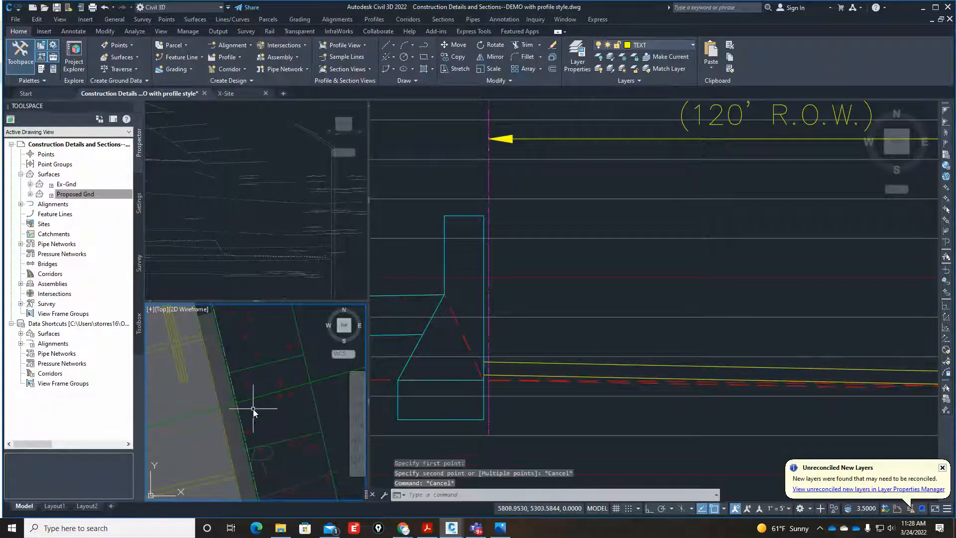
Measure the sidewalk's width in the plan view between its two edge intersections with the Section A line.
{"action": "type", "text": "di"}
{"action": "key", "text": "Return"}
{"action": "scroll", "coordinate": [243, 408], "scroll_direction": "up", "scroll_amount": 5}
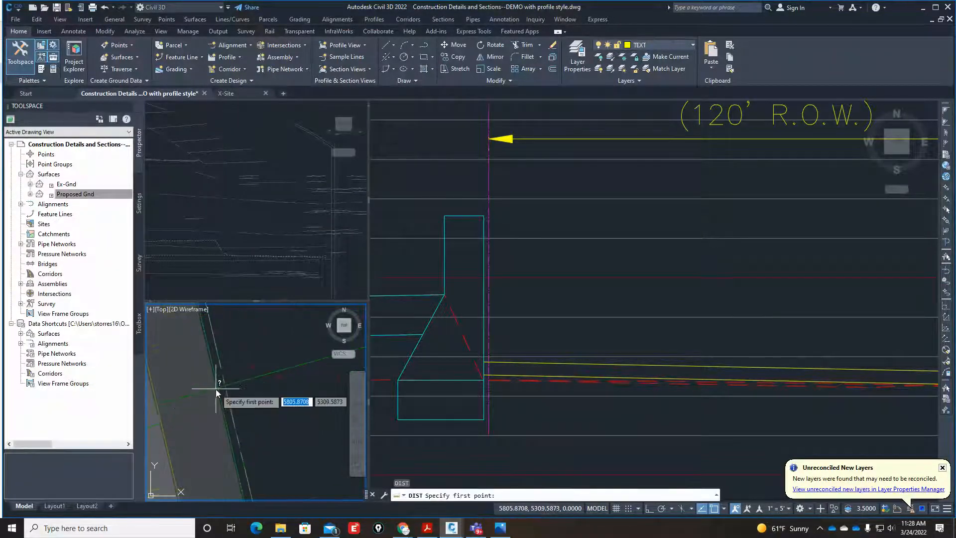
{"action": "type", "text": "int"}
{"action": "key", "text": "Return"}
{"action": "left_click", "coordinate": [216, 389]}
{"action": "scroll", "coordinate": [196, 406], "scroll_direction": "down", "scroll_amount": 2}
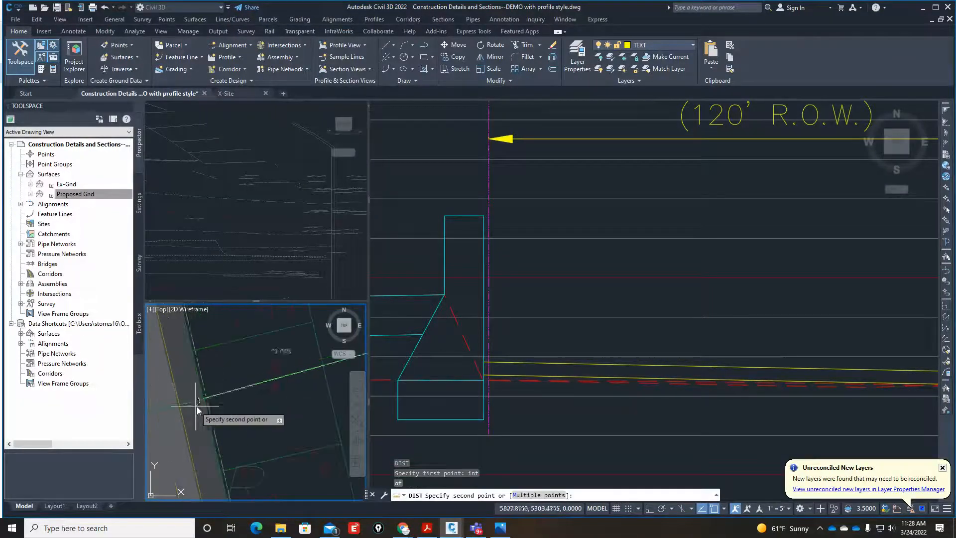
{"action": "type", "text": "int"}
{"action": "key", "text": "Return"}
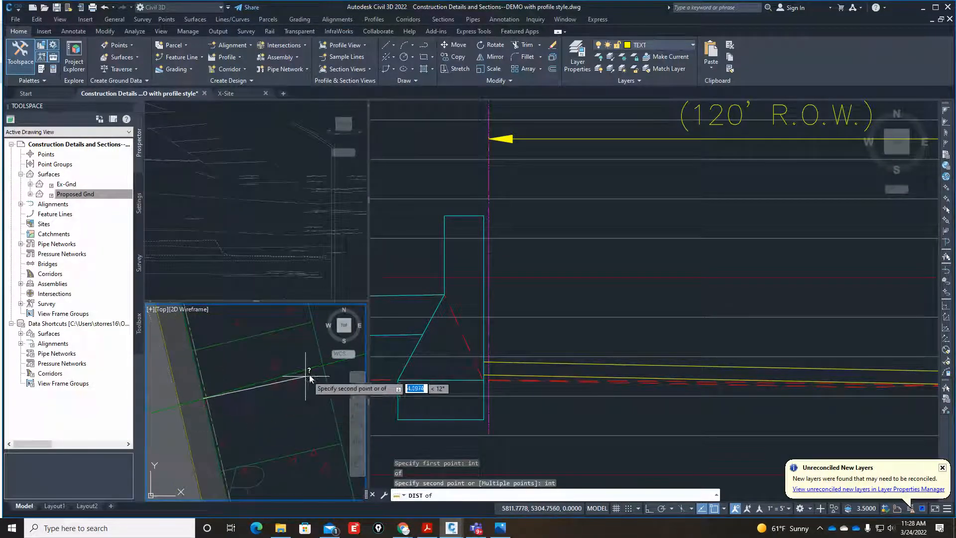
{"action": "left_click", "coordinate": [323, 367]}
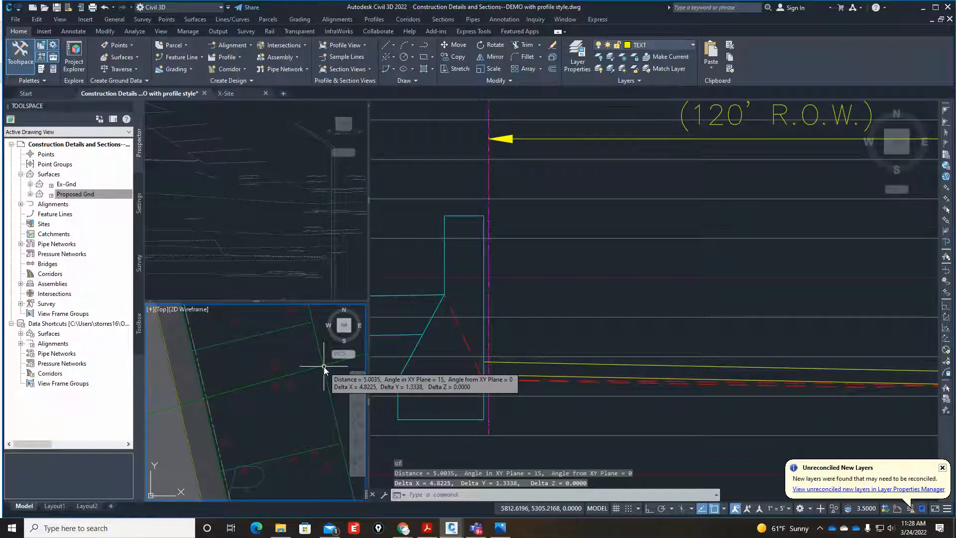
{"action": "scroll", "coordinate": [219, 396], "scroll_direction": "up", "scroll_amount": 4}
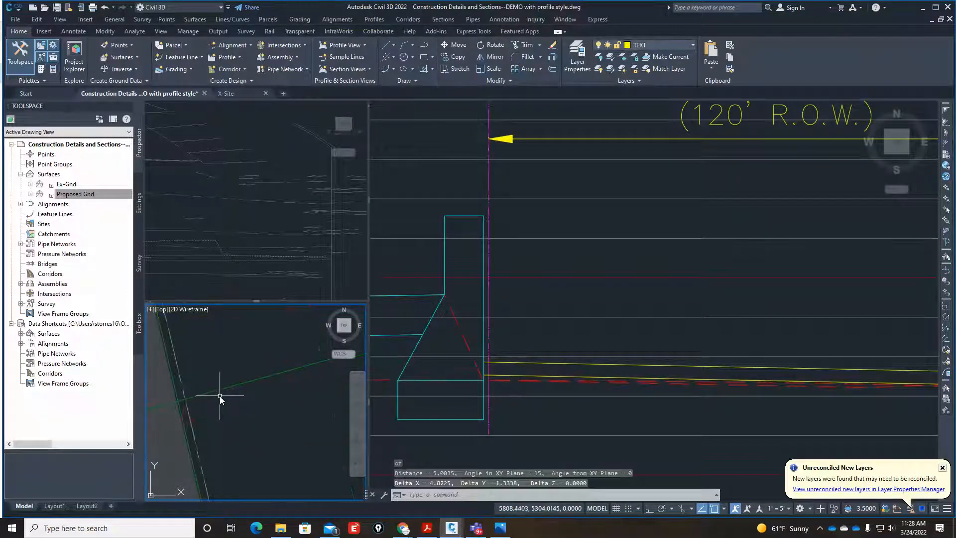
{"action": "scroll", "coordinate": [199, 398], "scroll_direction": "down", "scroll_amount": 4}
{"action": "key", "text": "Escape"}
{"action": "key", "text": "Escape"}
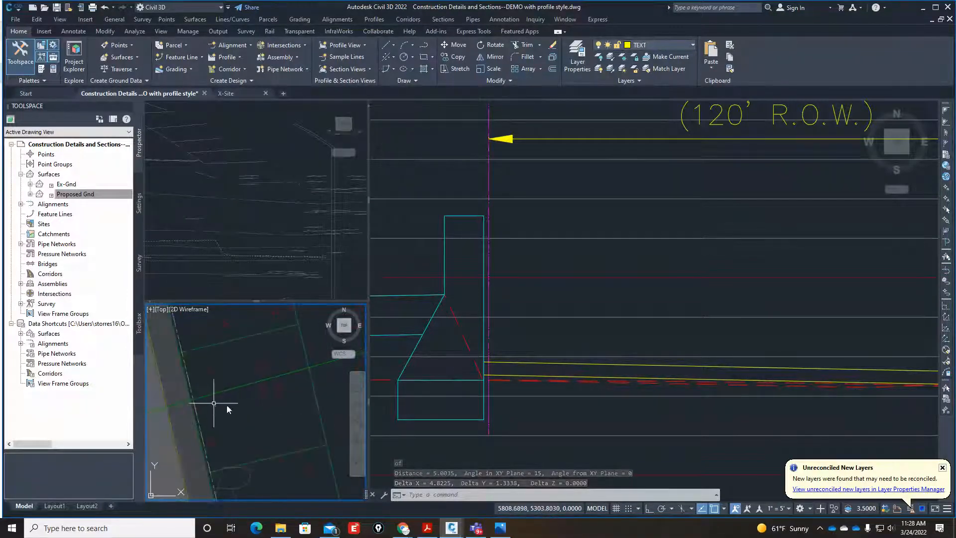
Offset the retaining wall's street-side face by 5 toward the street to mark the sidewalk's edge.
{"action": "left_click", "coordinate": [536, 336]}
{"action": "type", "text": "o"}
{"action": "key", "text": "Return"}
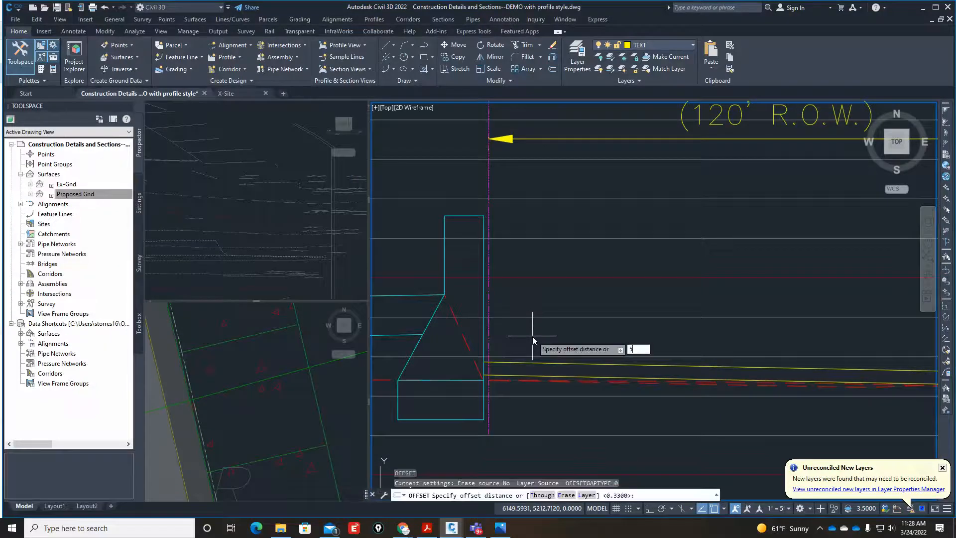
{"action": "type", "text": "5"}
{"action": "key", "text": "Return"}
{"action": "left_click", "coordinate": [485, 337]}
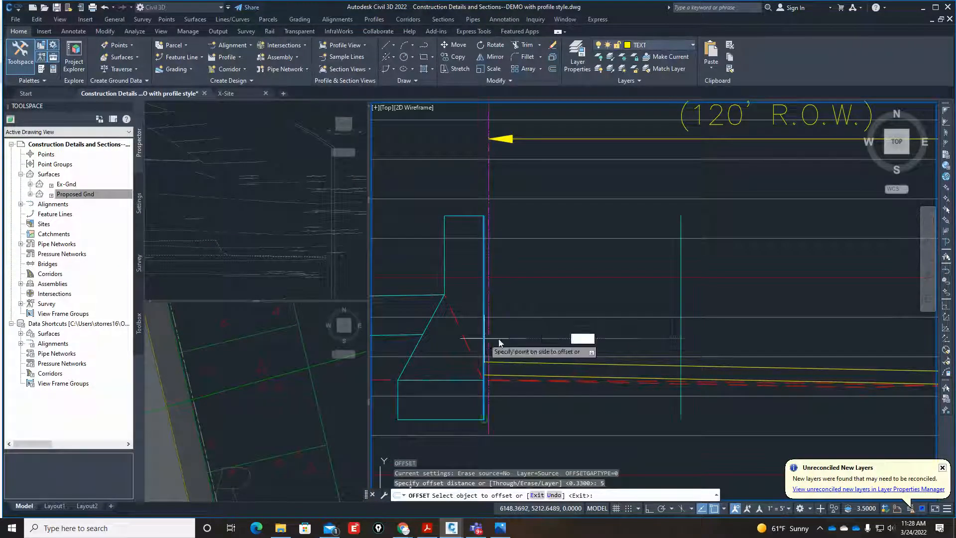
{"action": "left_click", "coordinate": [572, 343]}
{"action": "key", "text": "Return"}
Trim the vertical offset line to the two sloped lines and cut the lower sloped line at the sidewalk's street-side edge.
{"action": "type", "text": "tr"}
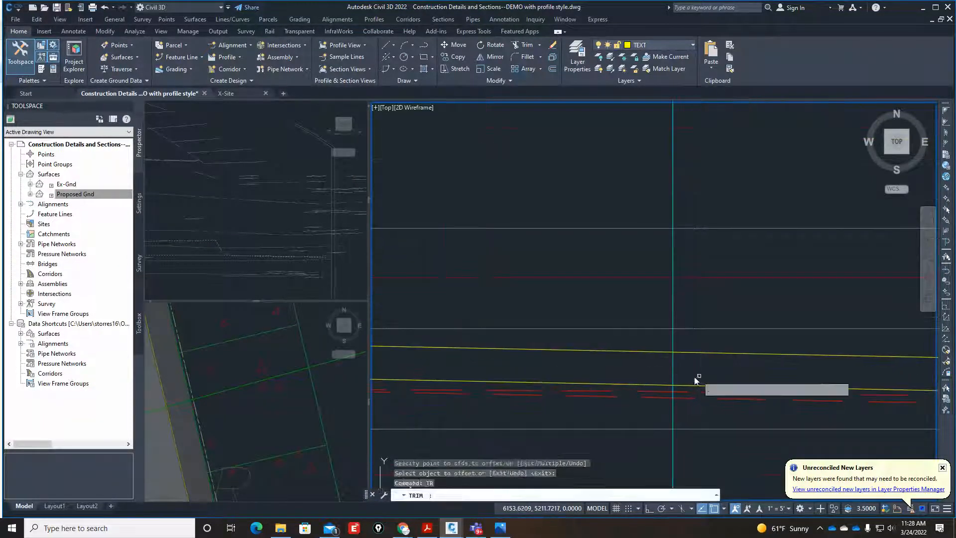
{"action": "key", "text": "Return"}
{"action": "scroll", "coordinate": [673, 388], "scroll_direction": "up", "scroll_amount": 5}
{"action": "left_click", "coordinate": [665, 389]}
{"action": "scroll", "coordinate": [666, 373], "scroll_direction": "down", "scroll_amount": 5}
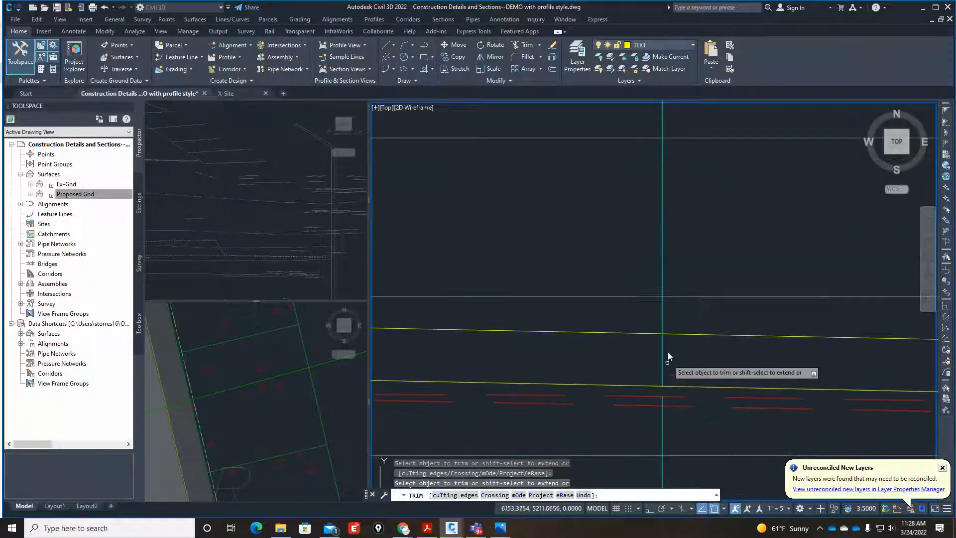
{"action": "left_click", "coordinate": [680, 386]}
{"action": "key", "text": "Return"}
Erase the leftover vertical piece below the sidewalk and the remainder of the lower sloped line near the curb.
{"action": "left_click", "coordinate": [670, 417]}
{"action": "left_click", "coordinate": [647, 426]}
{"action": "scroll", "coordinate": [641, 374], "scroll_direction": "down", "scroll_amount": 6}
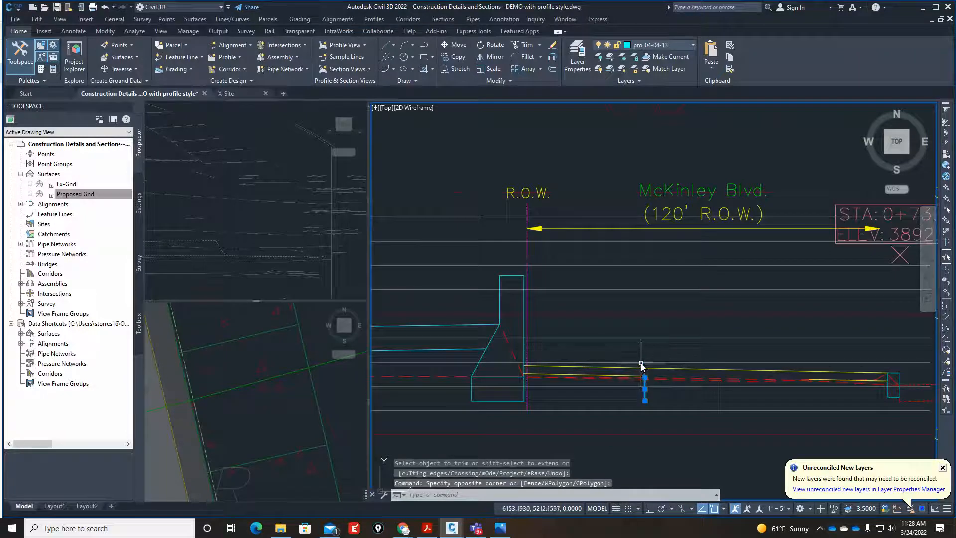
{"action": "type", "text": "e"}
{"action": "key", "text": "Return"}
{"action": "scroll", "coordinate": [880, 380], "scroll_direction": "up", "scroll_amount": 5}
{"action": "left_click", "coordinate": [849, 379]}
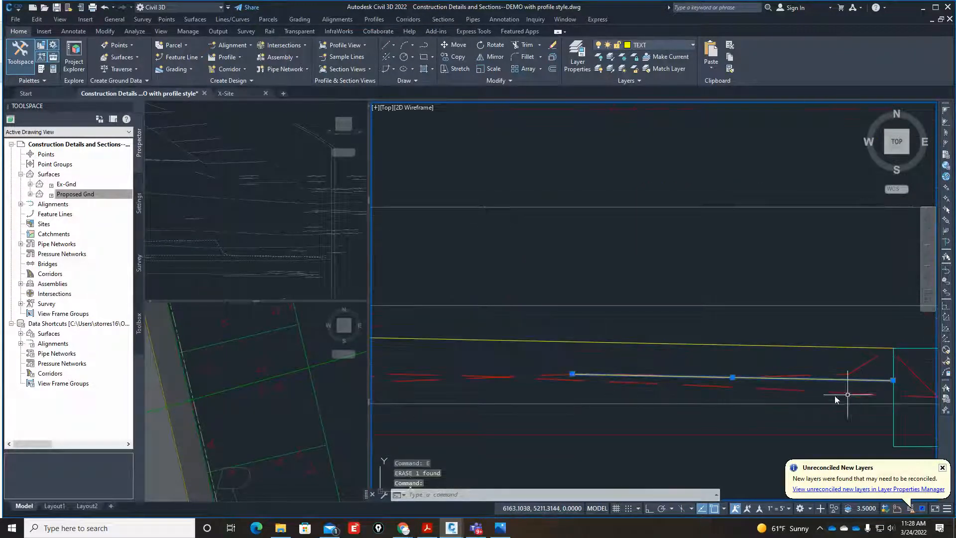
{"action": "type", "text": "e"}
{"action": "key", "text": "Return"}
{"action": "scroll", "coordinate": [748, 393], "scroll_direction": "down", "scroll_amount": 7}
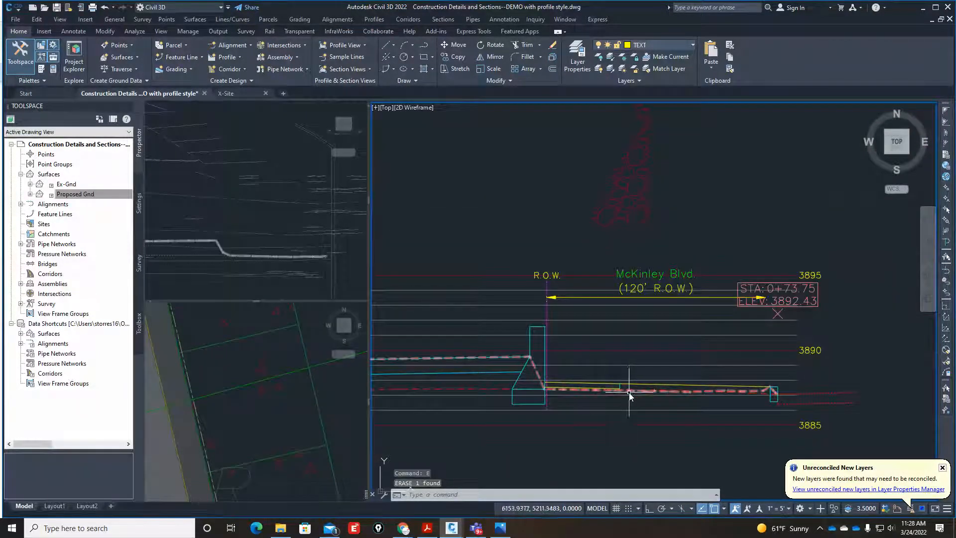
Switch to the Pic3.jpg site photo to examine the sidewalk along the wall, and return to the construction details drawing.
{"action": "key", "text": "alt+Tab"}
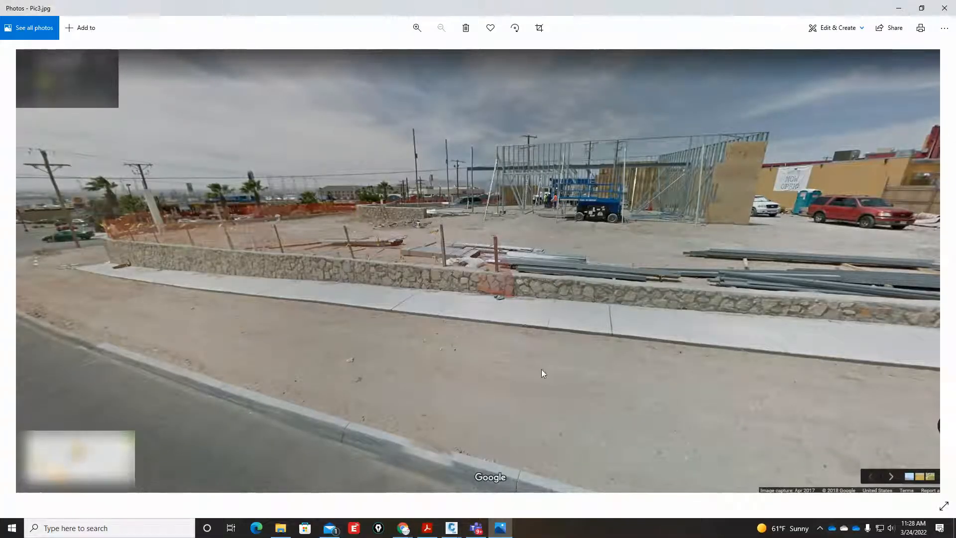
{"action": "mouse_move", "coordinate": [451, 533]}
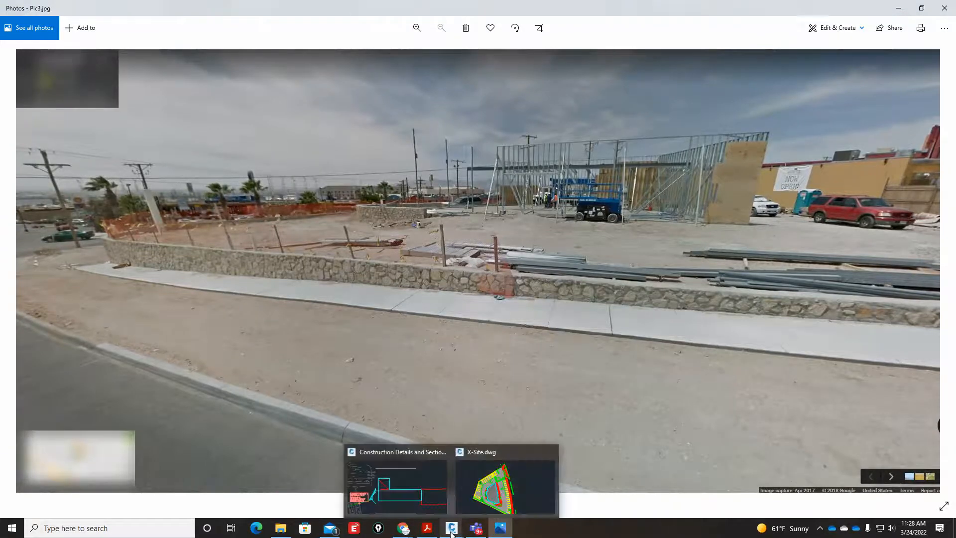
{"action": "left_click", "coordinate": [423, 482]}
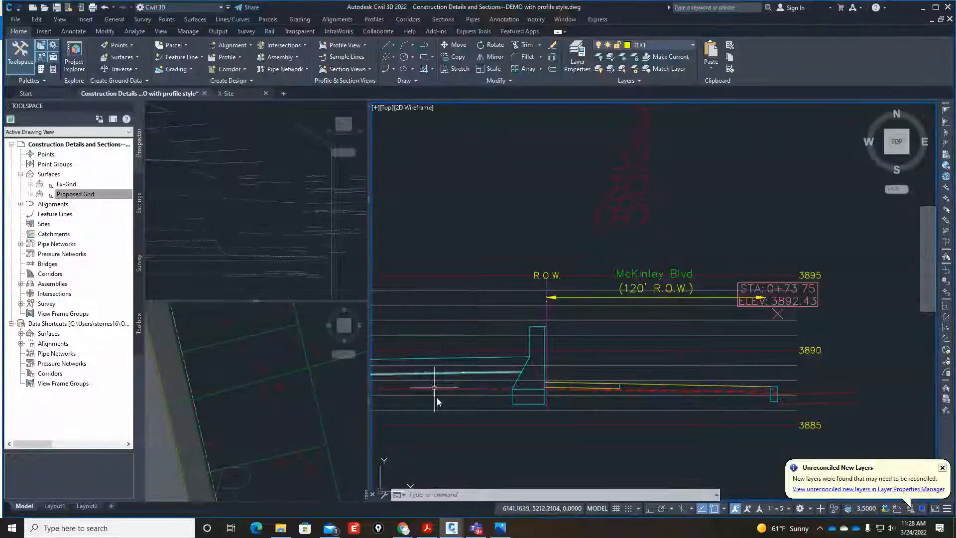
Match the properties of the sidewalk's vertical end line onto its top and bottom sloped lines.
{"action": "scroll", "coordinate": [522, 395], "scroll_direction": "up", "scroll_amount": 5}
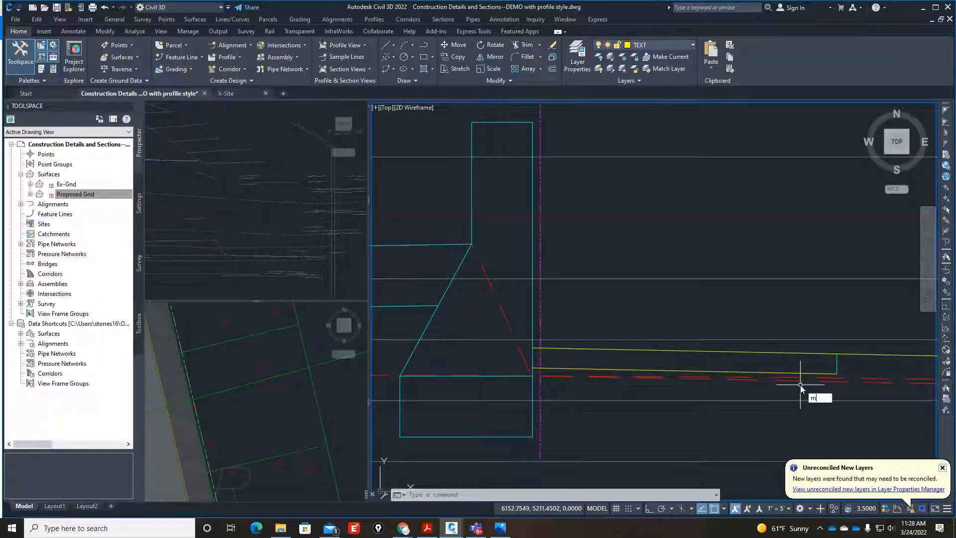
{"action": "type", "text": "a"}
{"action": "key", "text": "Return"}
{"action": "scroll", "coordinate": [826, 376], "scroll_direction": "up", "scroll_amount": 3}
{"action": "left_click", "coordinate": [844, 349]}
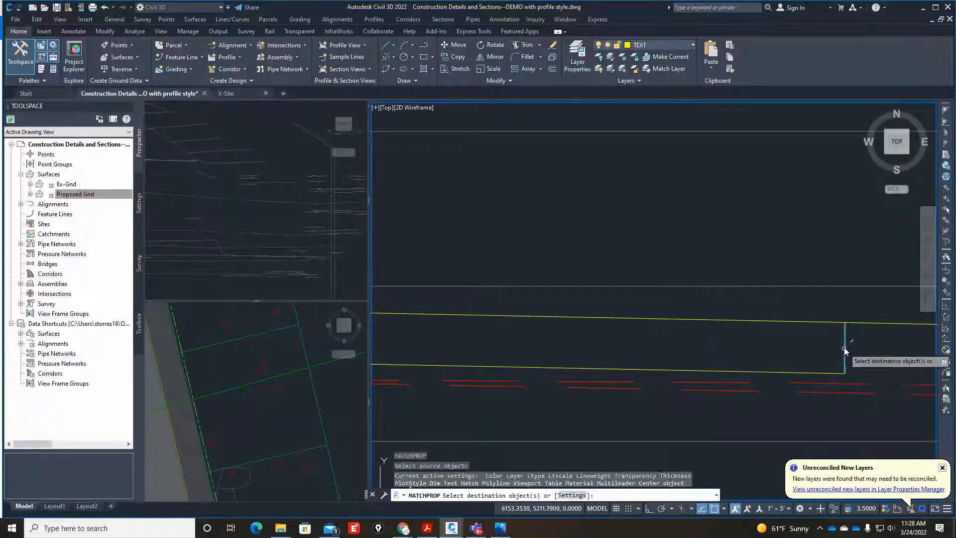
{"action": "left_click", "coordinate": [827, 321]}
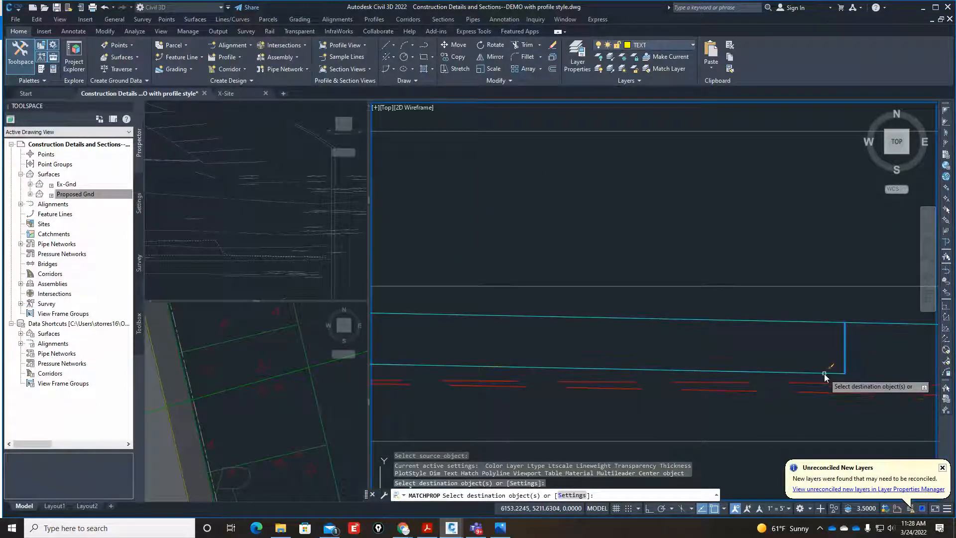
{"action": "left_click", "coordinate": [825, 372]}
{"action": "scroll", "coordinate": [723, 372], "scroll_direction": "down", "scroll_amount": 6}
{"action": "key", "text": "Return"}
Trim the short overhang of the sidewalk's bottom line at the retaining wall's street-side face.
{"action": "scroll", "coordinate": [548, 375], "scroll_direction": "up", "scroll_amount": 6}
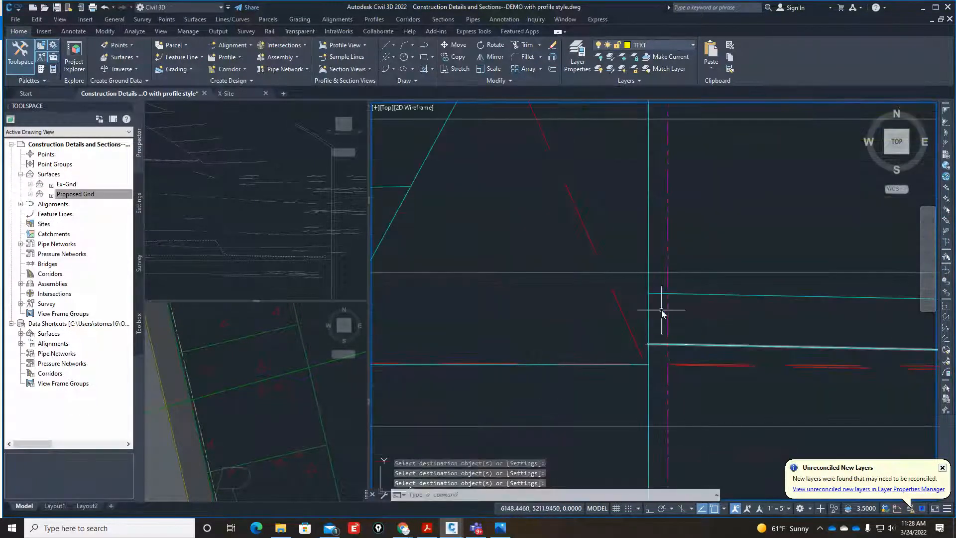
{"action": "scroll", "coordinate": [651, 344], "scroll_direction": "up", "scroll_amount": 5}
{"action": "type", "text": "tr"}
{"action": "key", "text": "Return"}
{"action": "scroll", "coordinate": [637, 344], "scroll_direction": "up", "scroll_amount": 2}
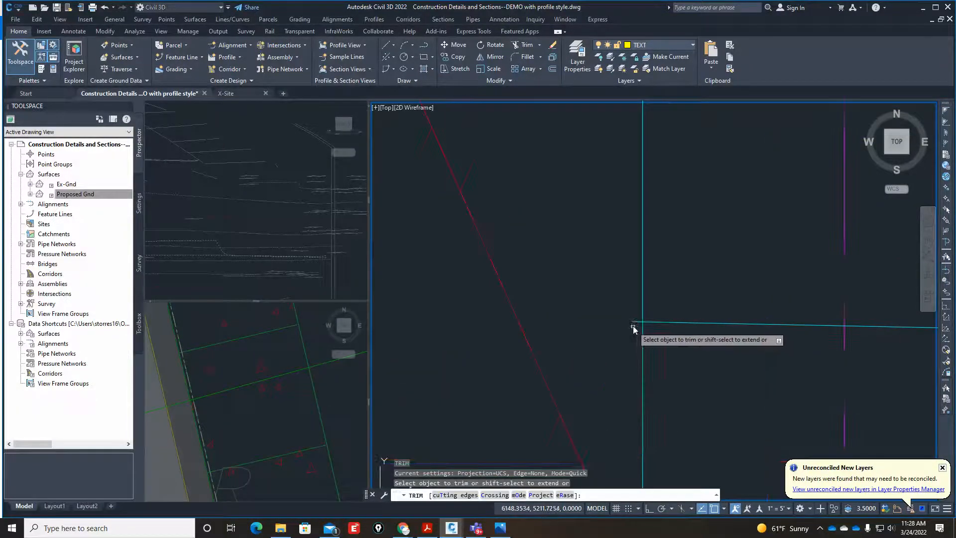
{"action": "left_click", "coordinate": [634, 322]}
{"action": "scroll", "coordinate": [643, 309], "scroll_direction": "down", "scroll_amount": 8}
{"action": "key", "text": "Return"}
{"action": "scroll", "coordinate": [645, 339], "scroll_direction": "up", "scroll_amount": 2}
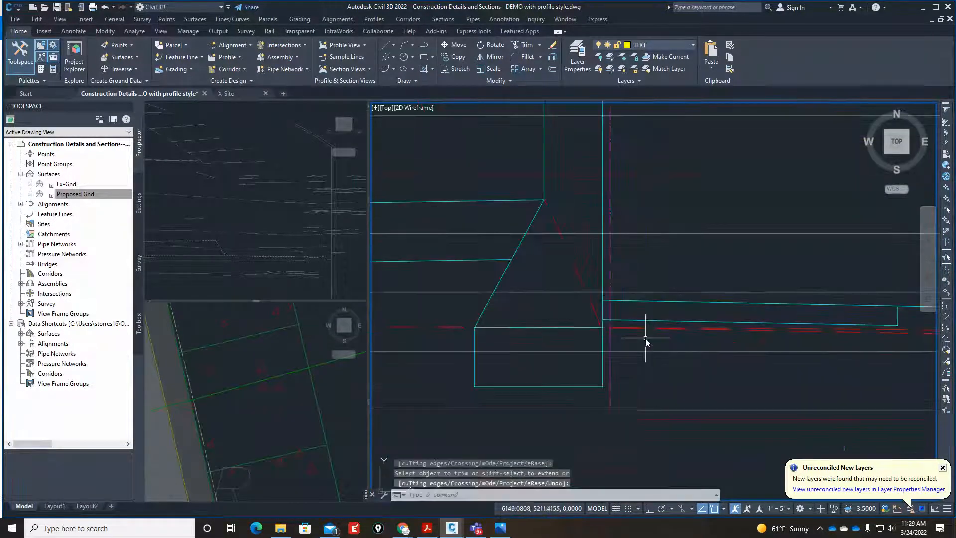
Move the retaining wall's footing rectangle up so its upper street-side corner meets the sidewalk's top edge at the wall face.
{"action": "type", "text": "m"}
{"action": "key", "text": "Return"}
{"action": "left_click", "coordinate": [457, 396]}
{"action": "left_click", "coordinate": [618, 321]}
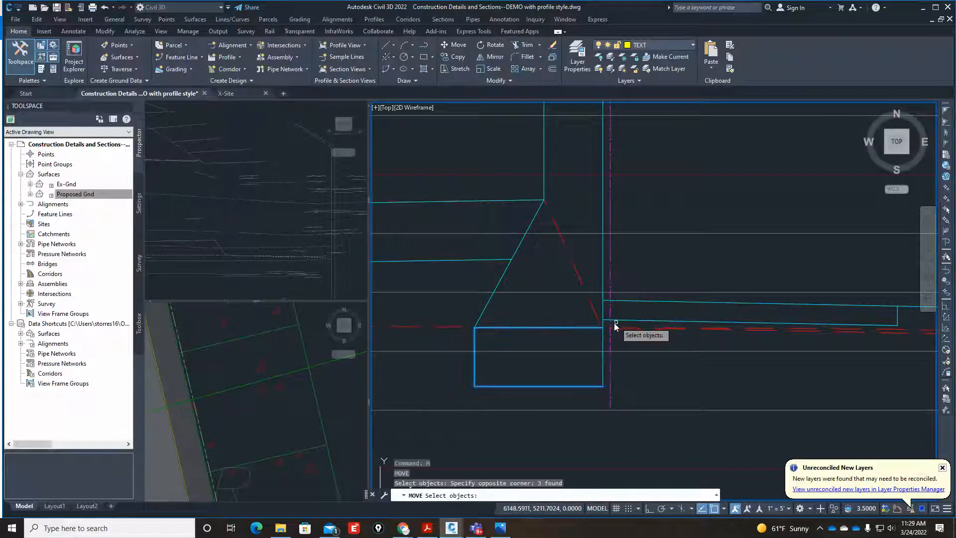
{"action": "key", "text": "Return"}
{"action": "scroll", "coordinate": [614, 322], "scroll_direction": "up", "scroll_amount": 2}
{"action": "left_click", "coordinate": [600, 334]}
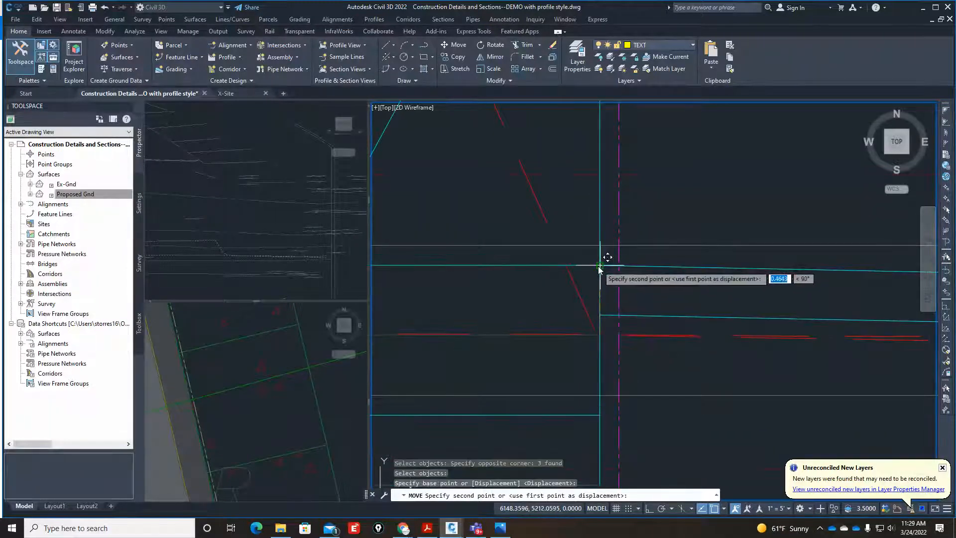
{"action": "left_click", "coordinate": [603, 272]}
{"action": "scroll", "coordinate": [609, 346], "scroll_direction": "down", "scroll_amount": 2}
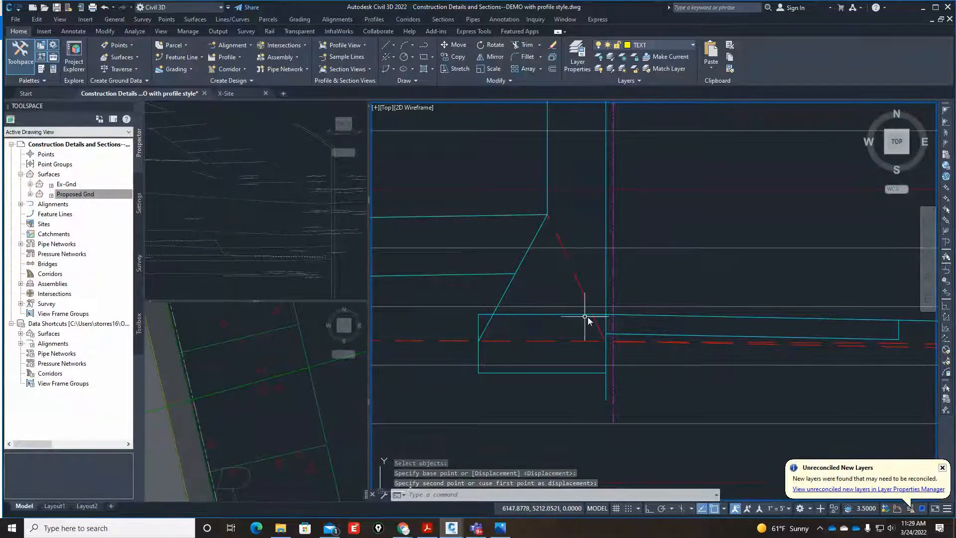
Trim the wall's sloped back line inside the footing and its street-side vertical line below the footing.
{"action": "type", "text": "tr"}
{"action": "key", "text": "Return"}
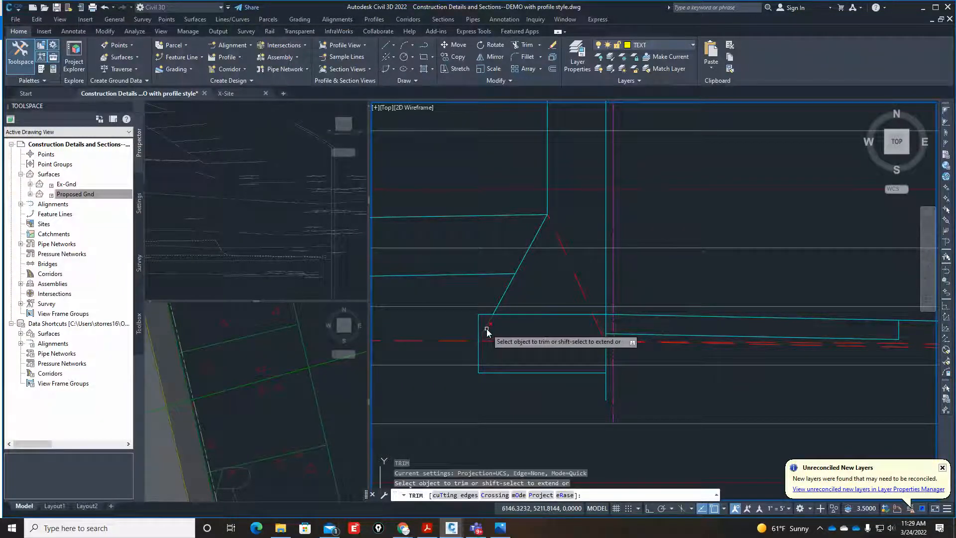
{"action": "scroll", "coordinate": [610, 381], "scroll_direction": "up", "scroll_amount": 3}
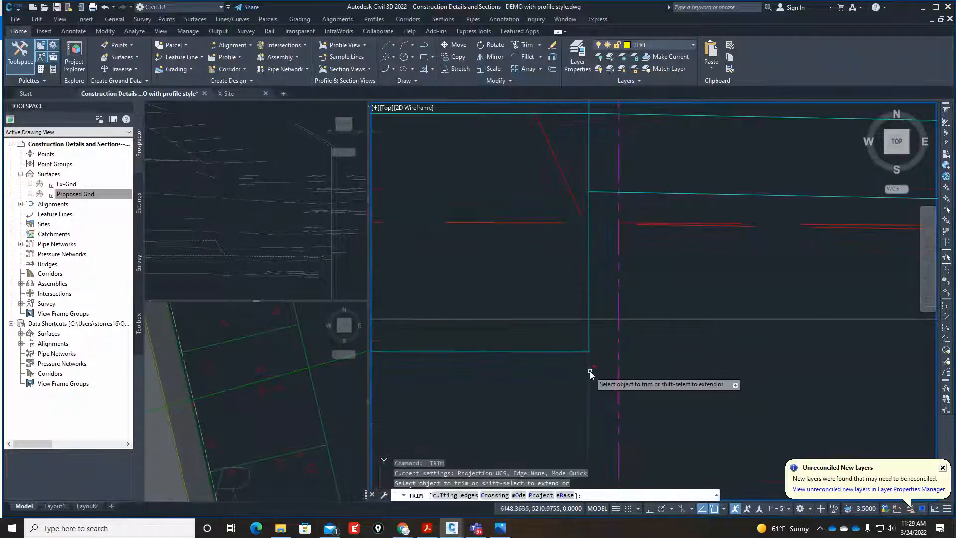
{"action": "left_click", "coordinate": [589, 371]}
{"action": "scroll", "coordinate": [590, 368], "scroll_direction": "down", "scroll_amount": 5}
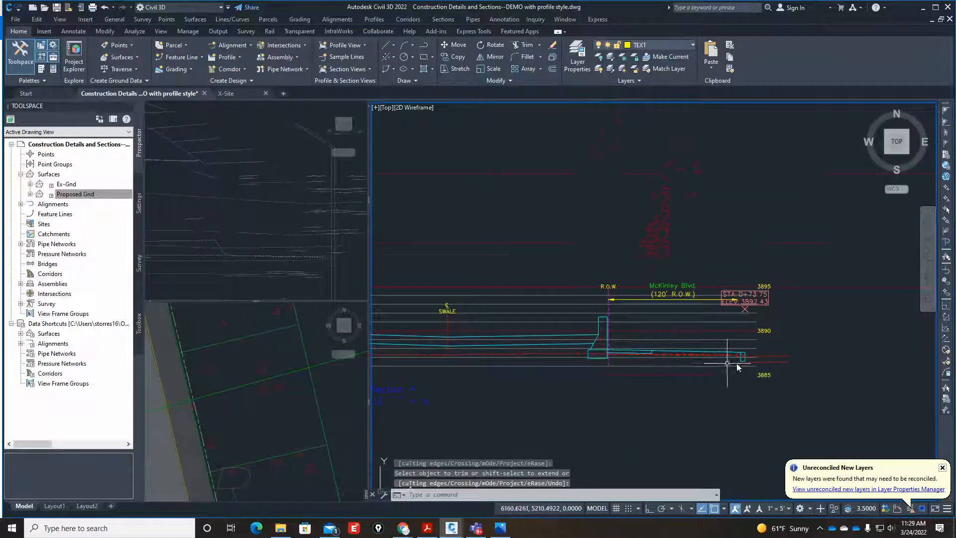
Erase the station elevation label above McKinley Blvd's curb.
{"action": "scroll", "coordinate": [738, 368], "scroll_direction": "up", "scroll_amount": 4}
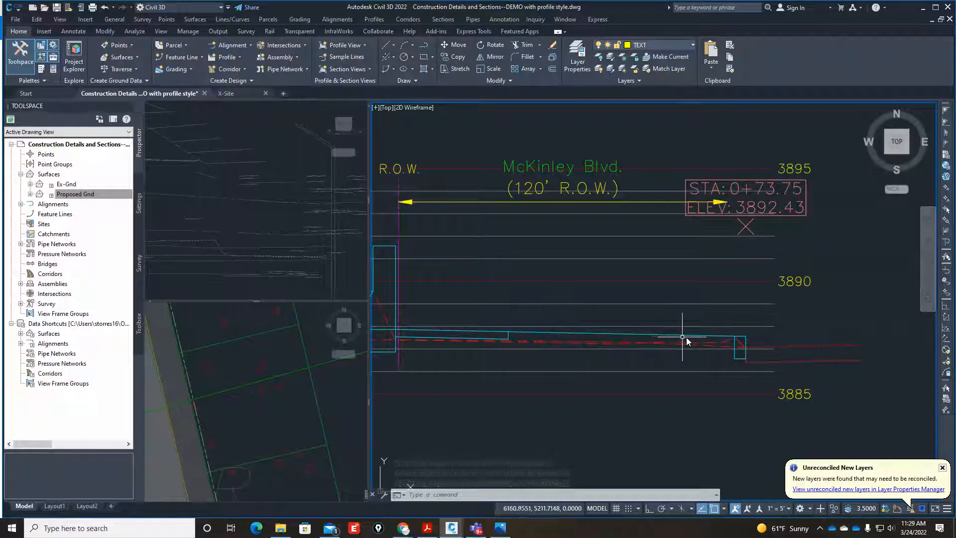
{"action": "scroll", "coordinate": [782, 359], "scroll_direction": "up", "scroll_amount": 4}
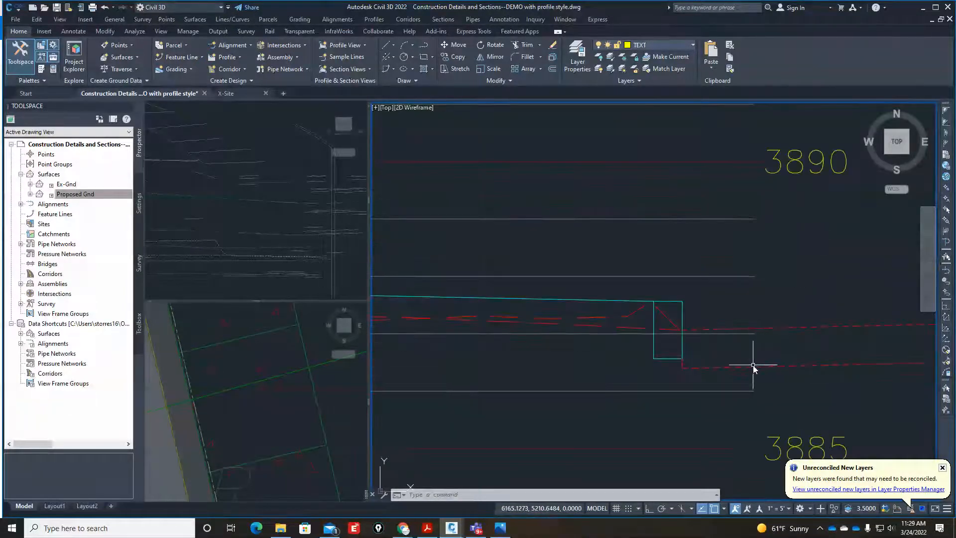
{"action": "scroll", "coordinate": [753, 366], "scroll_direction": "down", "scroll_amount": 3}
{"action": "left_click", "coordinate": [775, 223]}
{"action": "type", "text": "e"}
{"action": "key", "text": "Return"}
{"action": "scroll", "coordinate": [750, 249], "scroll_direction": "down", "scroll_amount": 6}
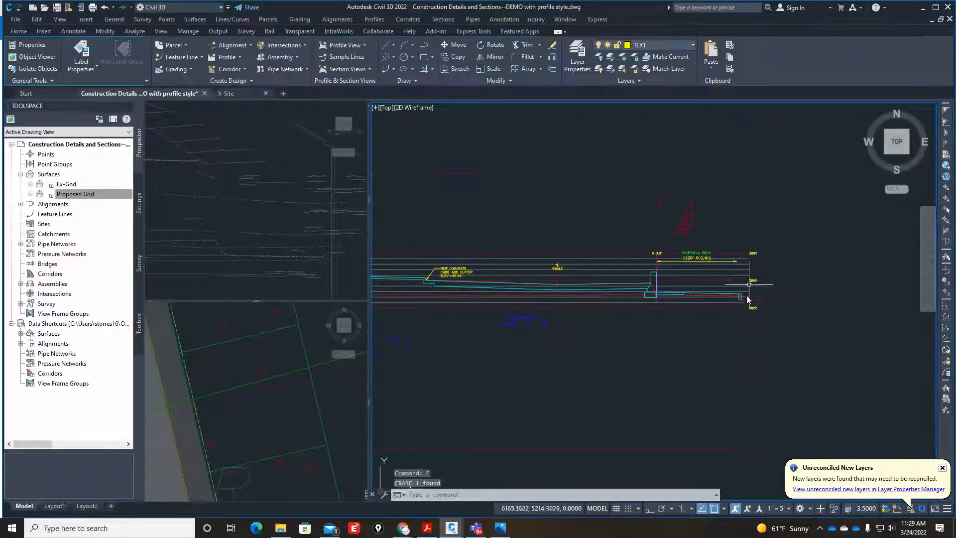
Copy the "INV. ELEV. =39.95" text and its leader from the finished section's swale to the swale's low point in Section A.
{"action": "scroll", "coordinate": [672, 318], "scroll_direction": "up", "scroll_amount": 4}
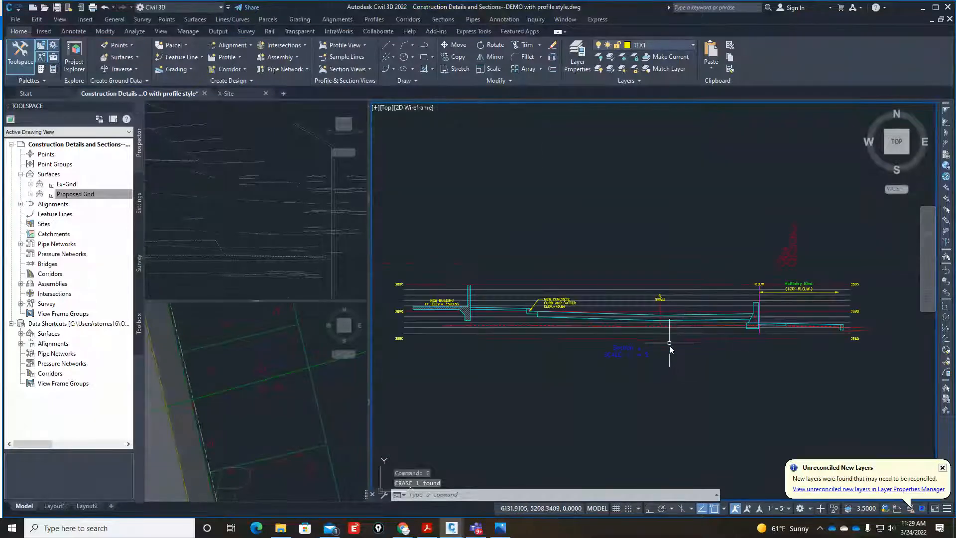
{"action": "scroll", "coordinate": [496, 296], "scroll_direction": "down", "scroll_amount": 4}
{"action": "scroll", "coordinate": [503, 304], "scroll_direction": "up", "scroll_amount": 8}
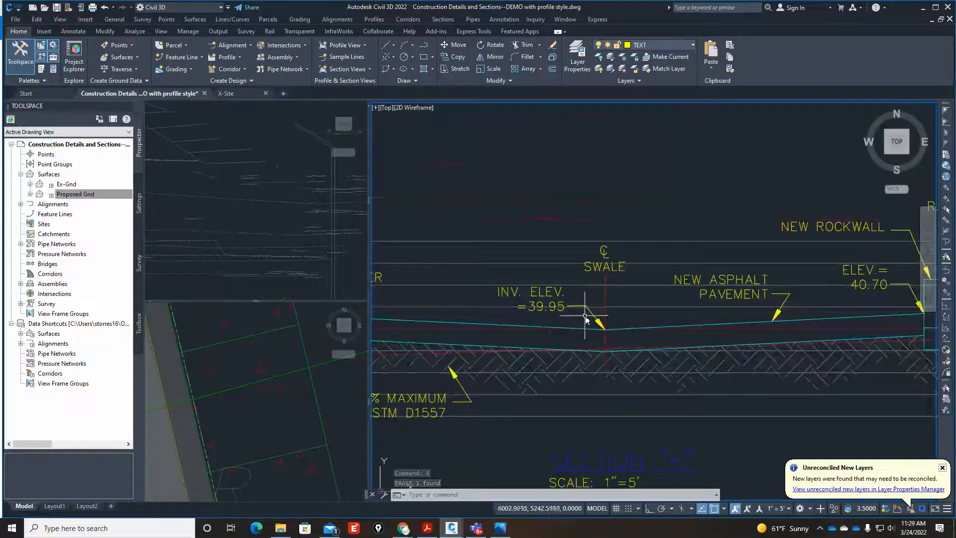
{"action": "scroll", "coordinate": [550, 314], "scroll_direction": "up", "scroll_amount": 2}
{"action": "type", "text": "co"}
{"action": "key", "text": "Return"}
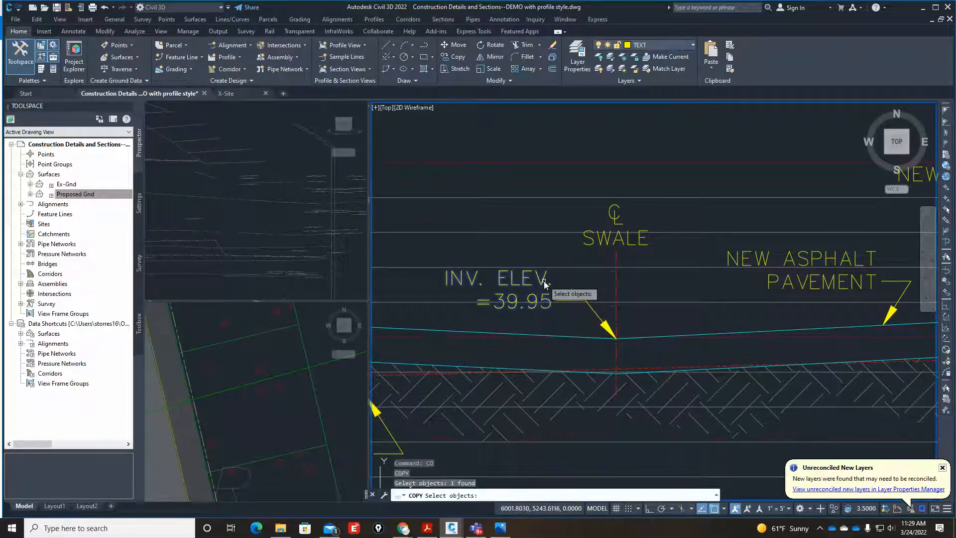
{"action": "left_click", "coordinate": [615, 332]}
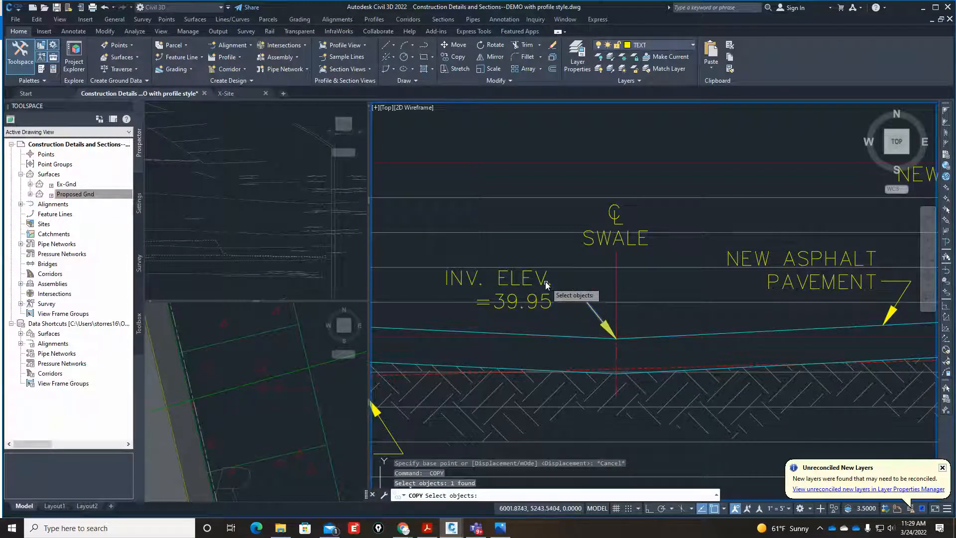
{"action": "left_click", "coordinate": [598, 314]}
{"action": "scroll", "coordinate": [608, 330], "scroll_direction": "up", "scroll_amount": 3}
{"action": "left_click", "coordinate": [600, 325]}
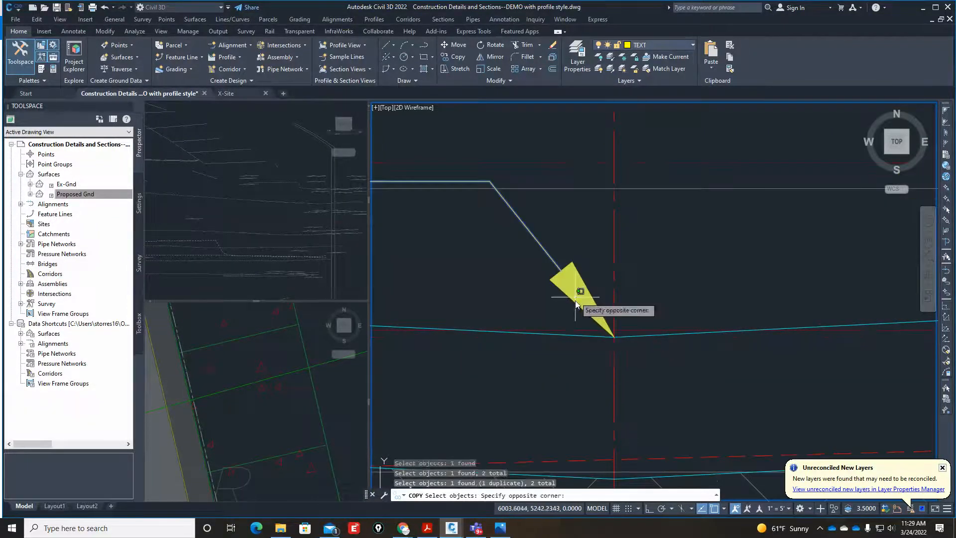
{"action": "left_click", "coordinate": [616, 339]}
{"action": "key", "text": "Return"}
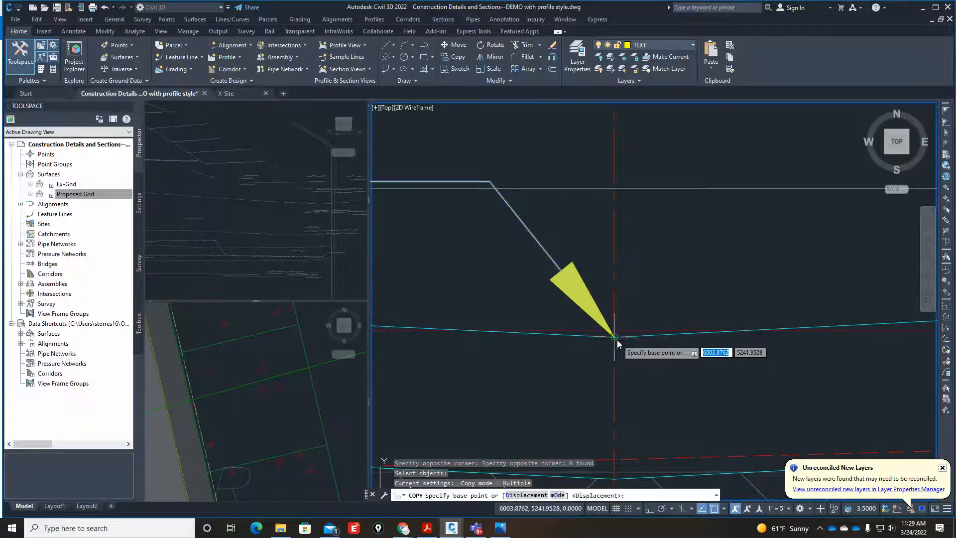
{"action": "left_click", "coordinate": [617, 340]}
{"action": "scroll", "coordinate": [617, 340], "scroll_direction": "down", "scroll_amount": 5}
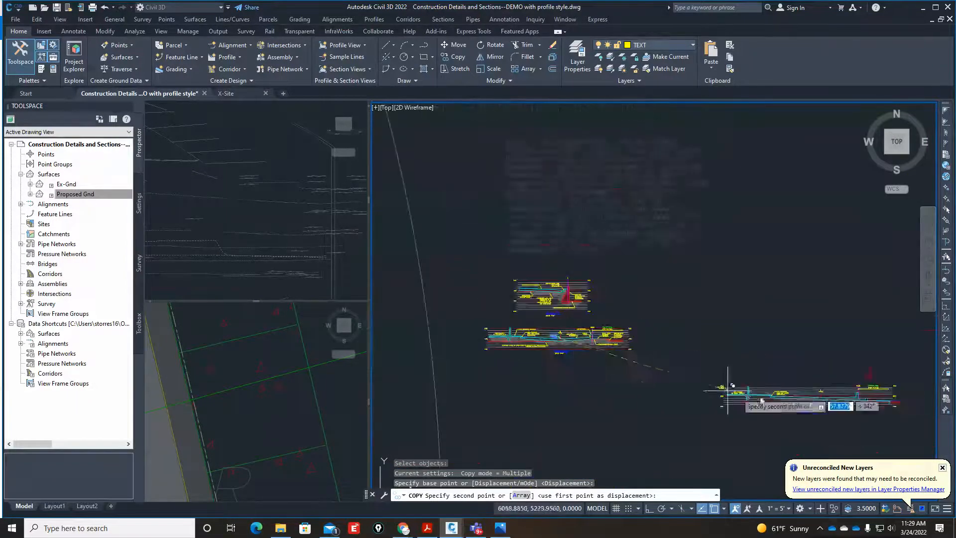
{"action": "scroll", "coordinate": [727, 389], "scroll_direction": "up", "scroll_amount": 6}
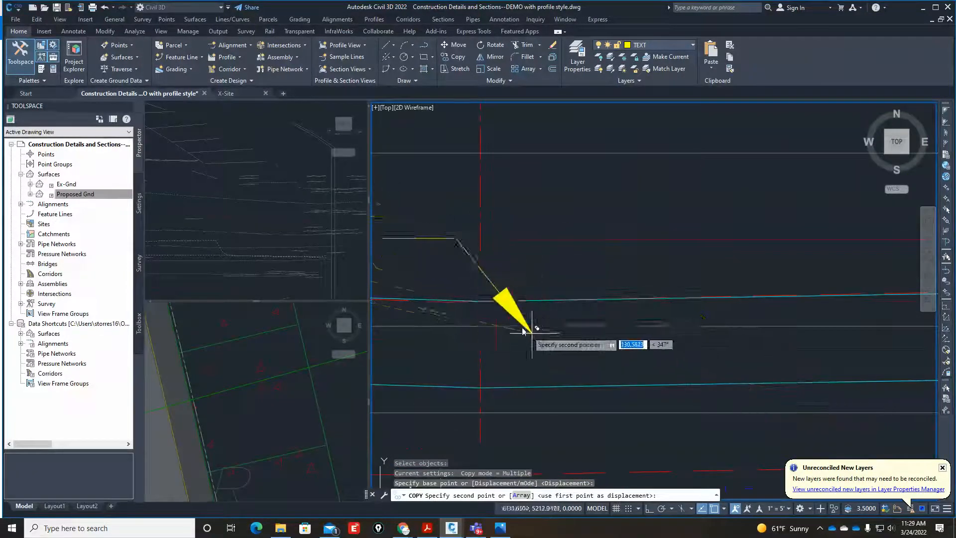
{"action": "left_click", "coordinate": [480, 301]}
{"action": "scroll", "coordinate": [524, 331], "scroll_direction": "down", "scroll_amount": 6}
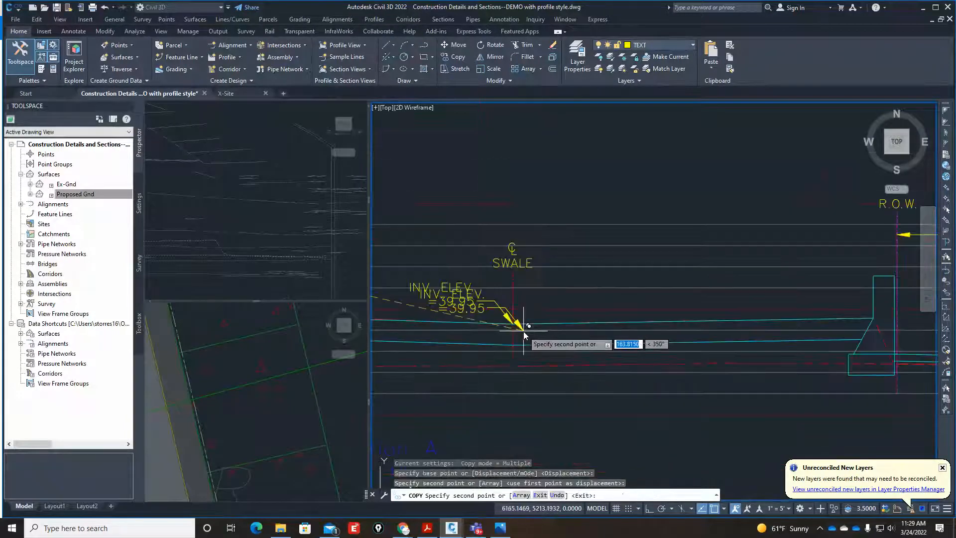
Copy the "ELEV.= 40.70" text and its leader from the finished section's rockwall to where Section A's pavement surface meets the retaining wall.
{"action": "scroll", "coordinate": [523, 331], "scroll_direction": "down", "scroll_amount": 5}
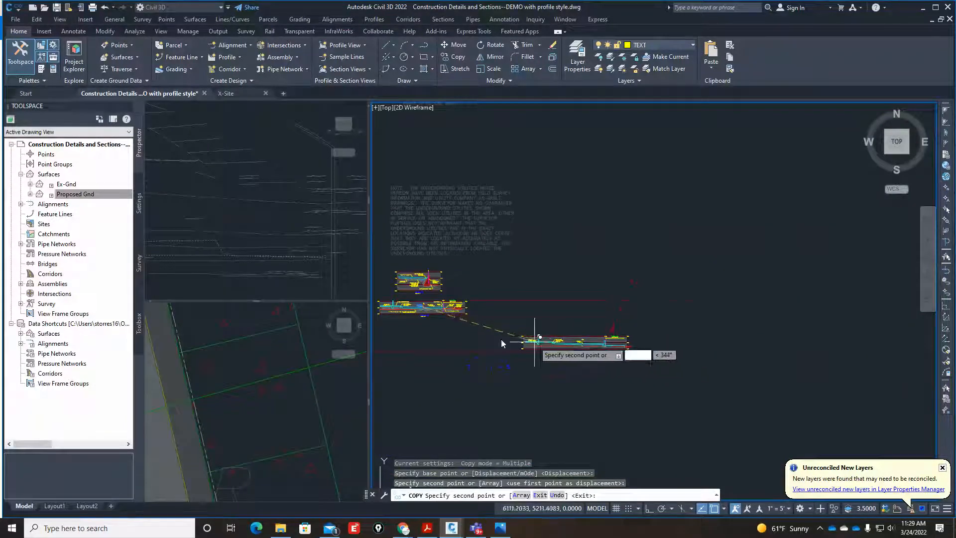
{"action": "scroll", "coordinate": [459, 299], "scroll_direction": "up", "scroll_amount": 6}
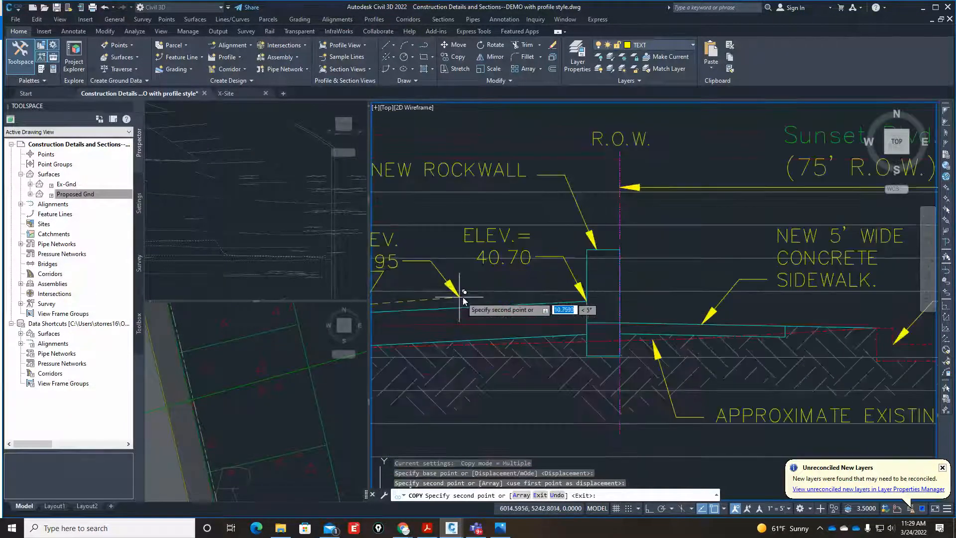
{"action": "scroll", "coordinate": [463, 299], "scroll_direction": "up", "scroll_amount": 5}
{"action": "key", "text": "Escape"}
{"action": "key", "text": "Return"}
{"action": "left_click", "coordinate": [723, 225]}
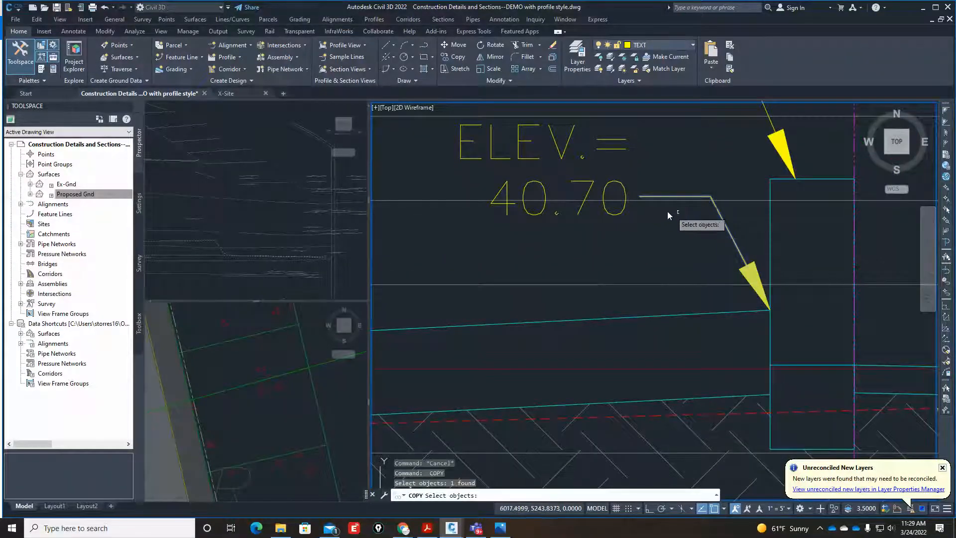
{"action": "left_click", "coordinate": [617, 213]}
{"action": "key", "text": "Return"}
{"action": "left_click", "coordinate": [769, 309]}
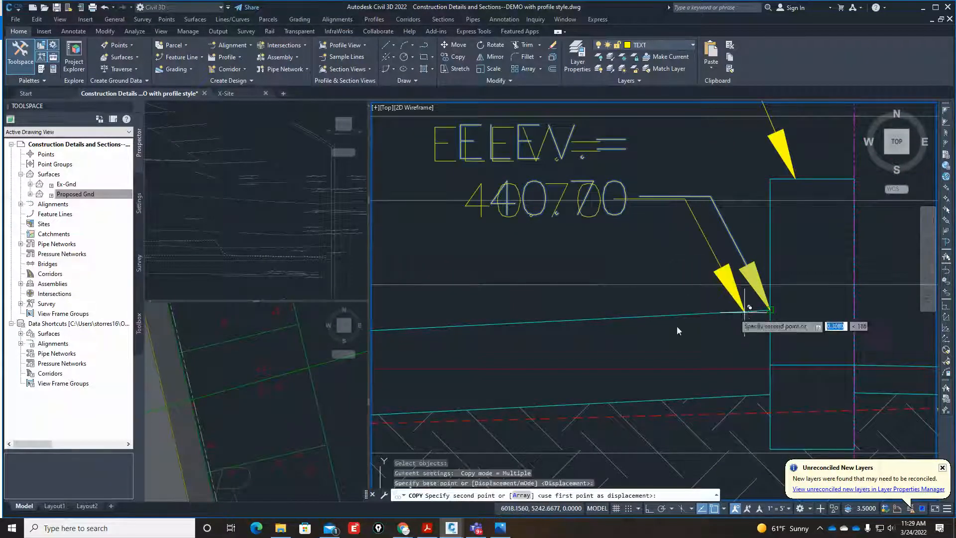
{"action": "scroll", "coordinate": [676, 326], "scroll_direction": "down", "scroll_amount": 6}
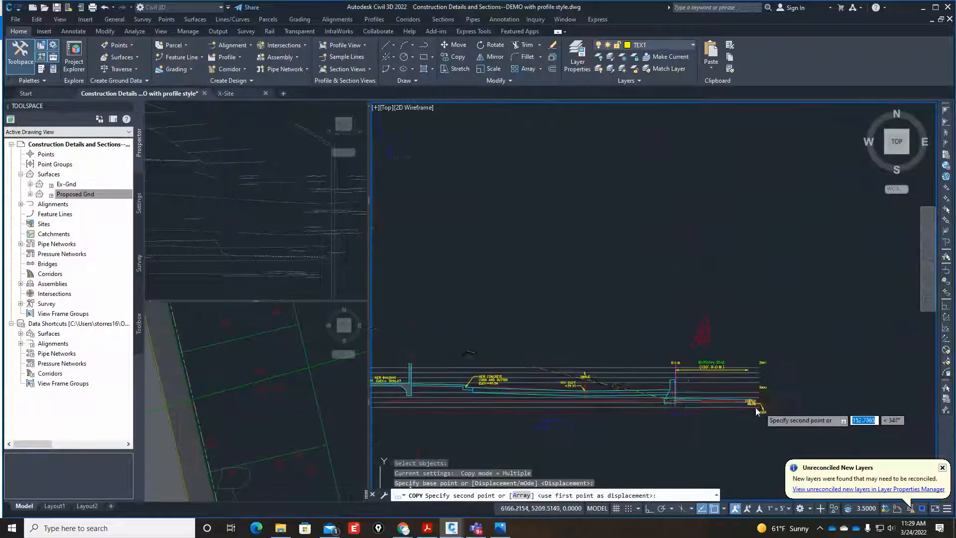
{"action": "scroll", "coordinate": [755, 412], "scroll_direction": "up", "scroll_amount": 7}
{"action": "left_click", "coordinate": [600, 298]}
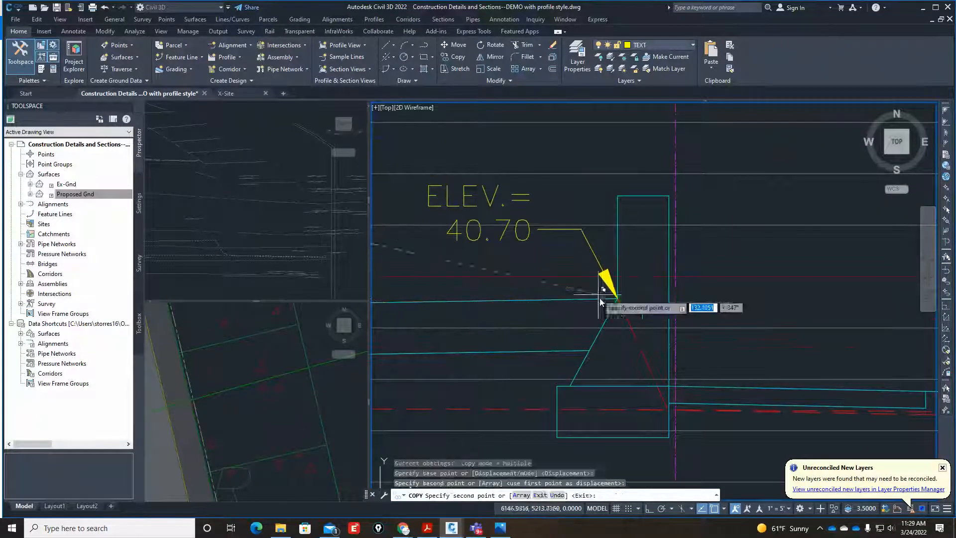
{"action": "scroll", "coordinate": [599, 299], "scroll_direction": "down", "scroll_amount": 5}
{"action": "key", "text": "Escape"}
Add a station elevation profile view label at the low point of Section A's swale.
{"action": "scroll", "coordinate": [691, 352], "scroll_direction": "up", "scroll_amount": 4}
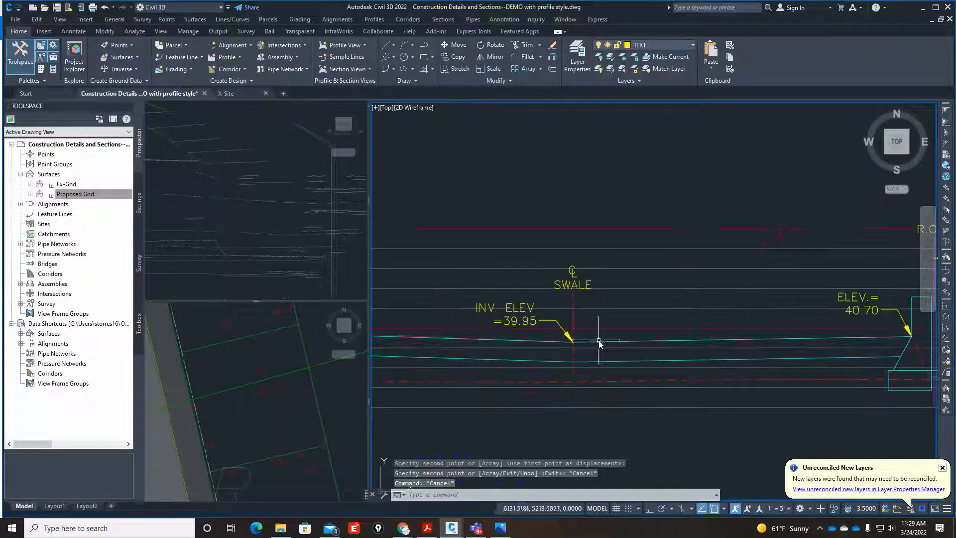
{"action": "left_click", "coordinate": [373, 19]}
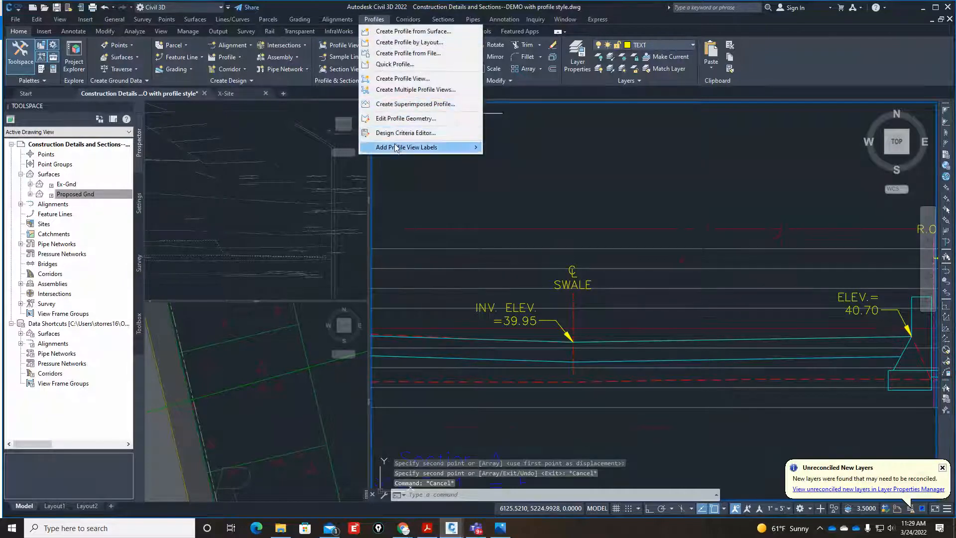
{"action": "mouse_move", "coordinate": [473, 148]}
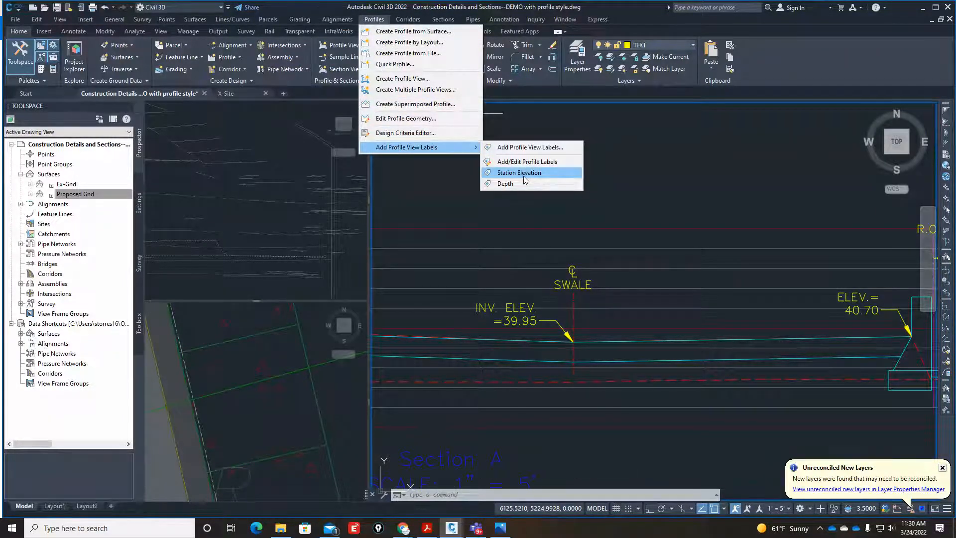
{"action": "left_click", "coordinate": [524, 176]}
{"action": "scroll", "coordinate": [590, 358], "scroll_direction": "up", "scroll_amount": 4}
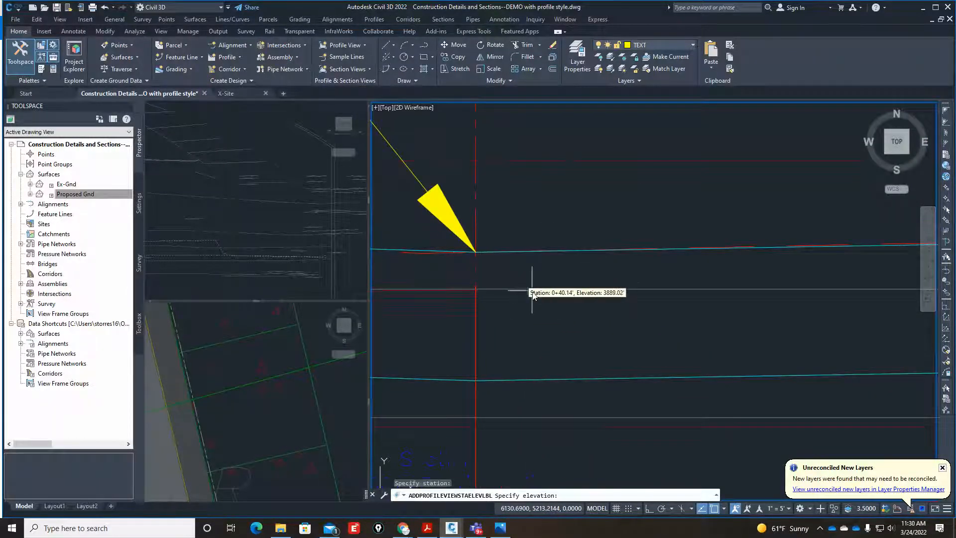
{"action": "left_click", "coordinate": [477, 255]}
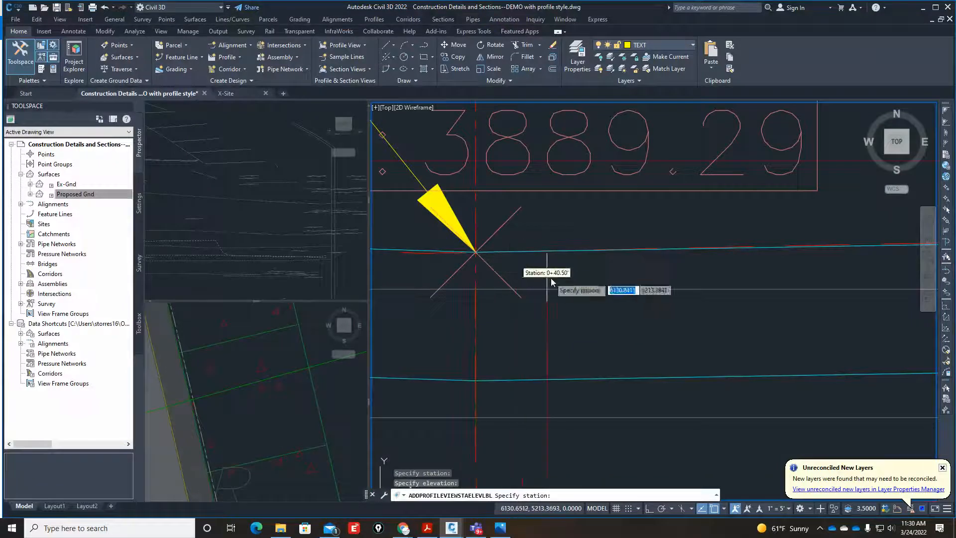
{"action": "key", "text": "Escape"}
{"action": "key", "text": "Escape"}
{"action": "key", "text": "Escape"}
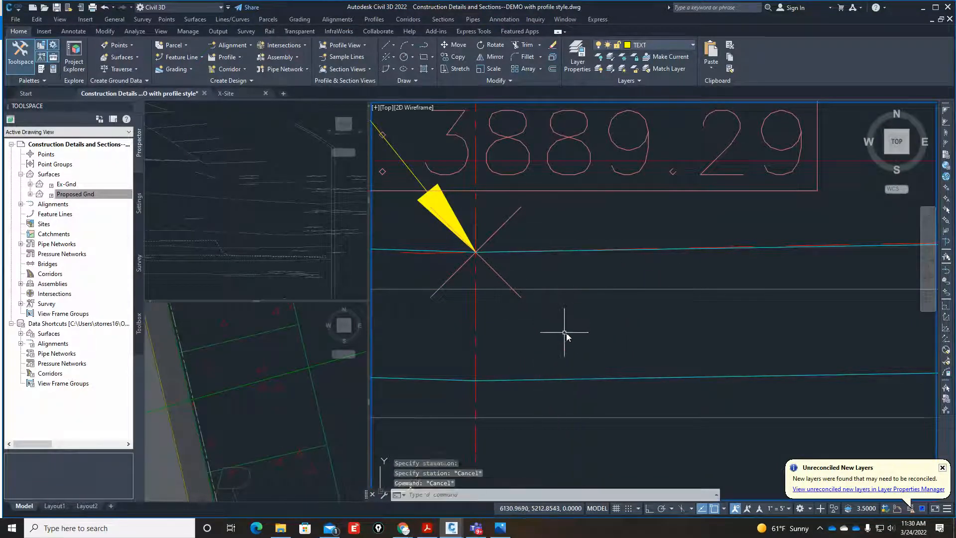
Change the elevation in Section A's swale invert text to 89.29.
{"action": "scroll", "coordinate": [565, 331], "scroll_direction": "down", "scroll_amount": 3}
{"action": "scroll", "coordinate": [572, 306], "scroll_direction": "up", "scroll_amount": 1}
{"action": "scroll", "coordinate": [604, 299], "scroll_direction": "down", "scroll_amount": 4}
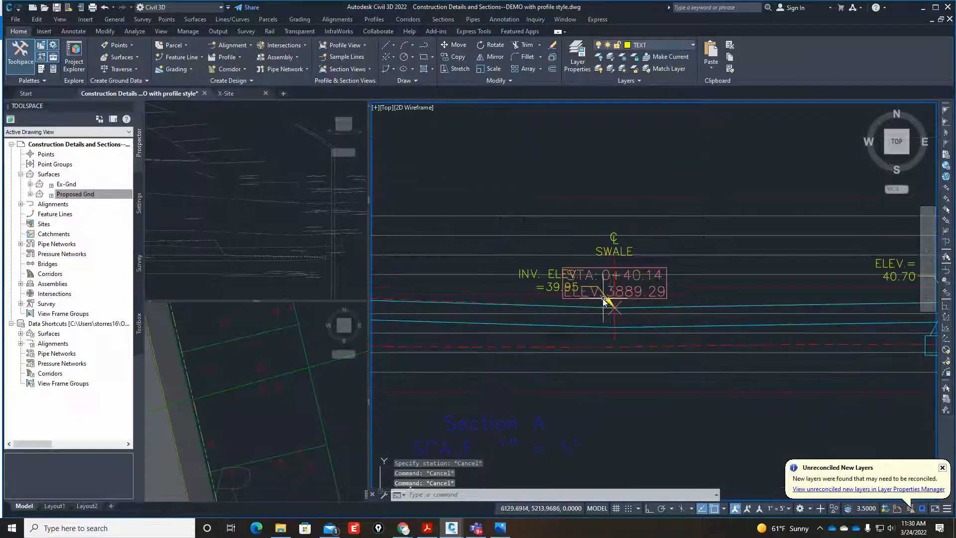
{"action": "scroll", "coordinate": [610, 298], "scroll_direction": "up", "scroll_amount": 4}
{"action": "scroll", "coordinate": [605, 303], "scroll_direction": "down", "scroll_amount": 2}
{"action": "type", "text": "ed"}
{"action": "key", "text": "Return"}
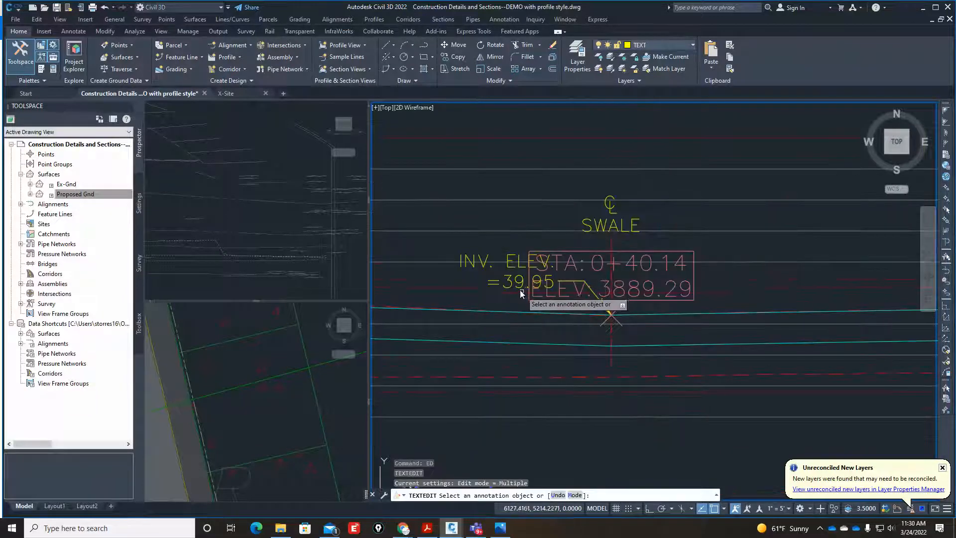
{"action": "left_click", "coordinate": [516, 282]}
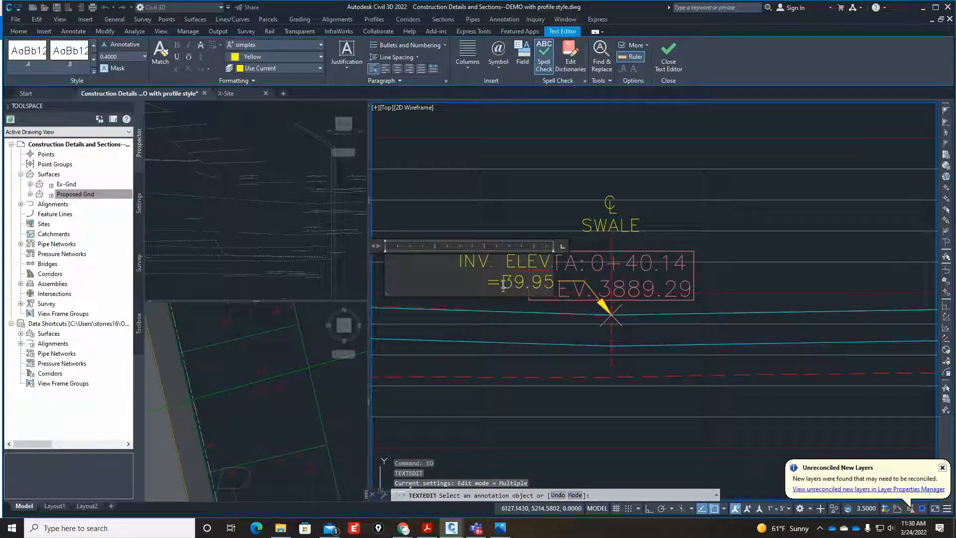
{"action": "type", "text": "89.29"}
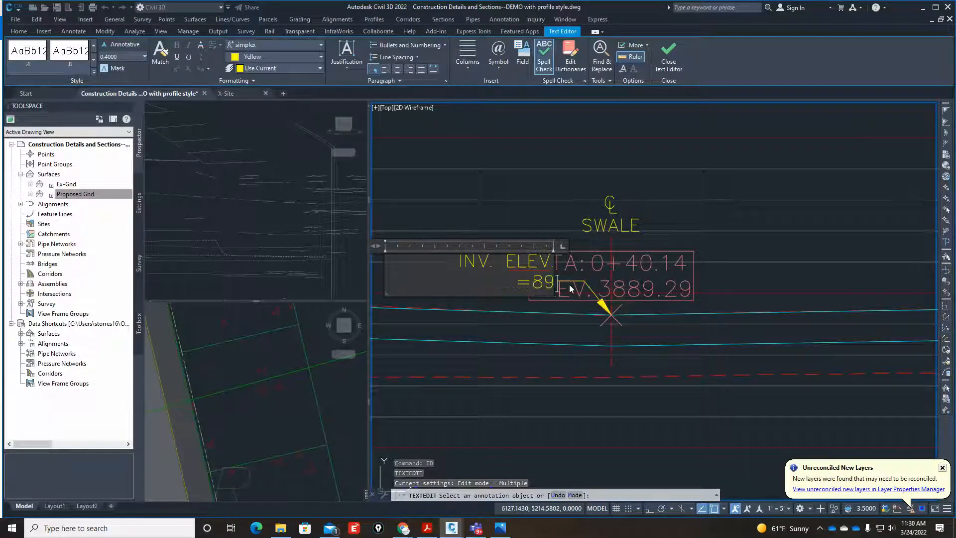
{"action": "left_click", "coordinate": [703, 253]}
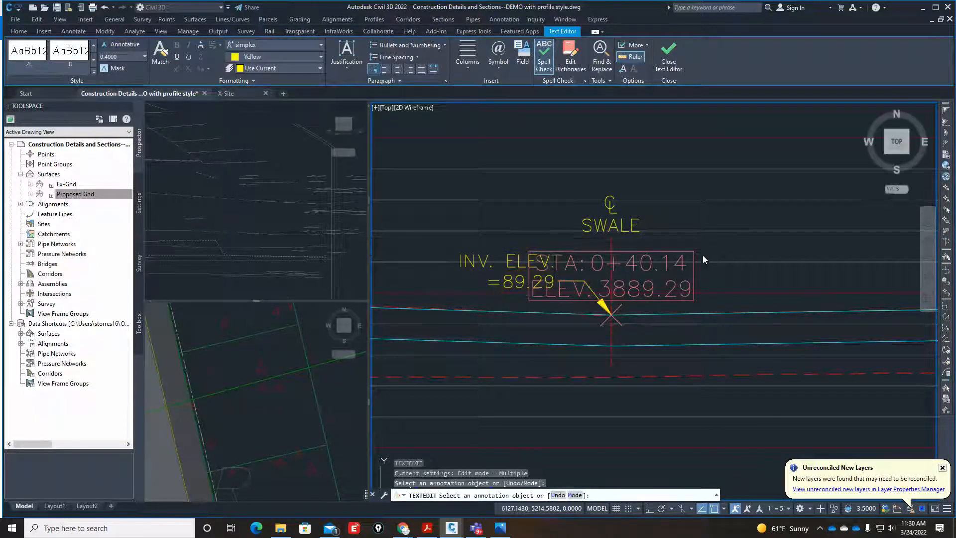
Move the station elevation label from Section A's swale to where the pavement surface meets the retaining wall.
{"action": "key", "text": "Return"}
{"action": "left_click", "coordinate": [640, 287]}
{"action": "scroll", "coordinate": [640, 290], "scroll_direction": "up", "scroll_amount": 2}
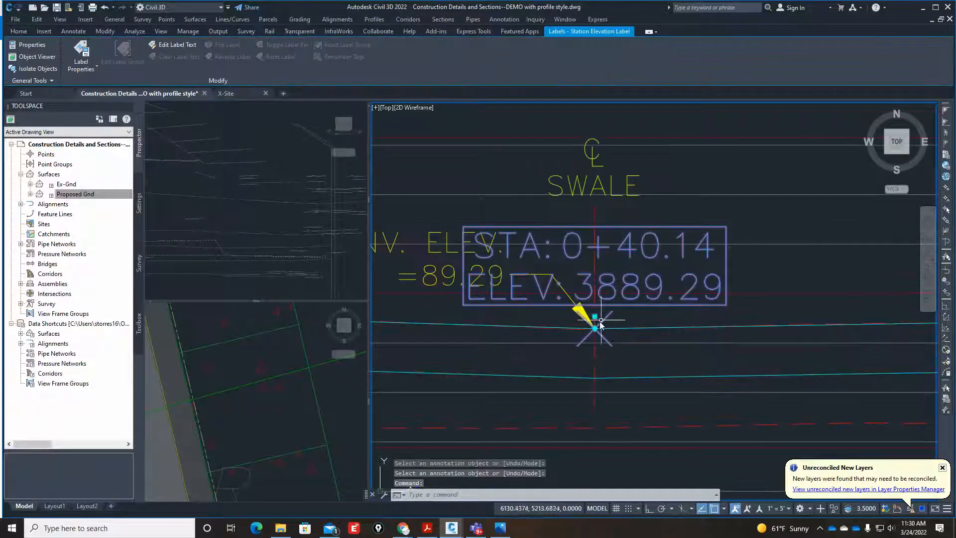
{"action": "left_click", "coordinate": [595, 329]}
{"action": "scroll", "coordinate": [639, 324], "scroll_direction": "down", "scroll_amount": 3}
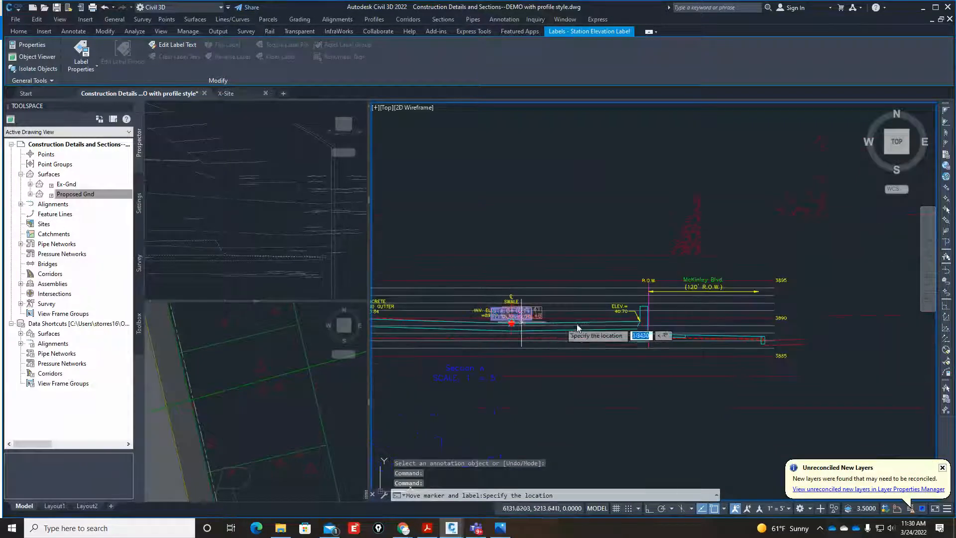
{"action": "scroll", "coordinate": [639, 325], "scroll_direction": "up", "scroll_amount": 3}
{"action": "left_click", "coordinate": [644, 331]}
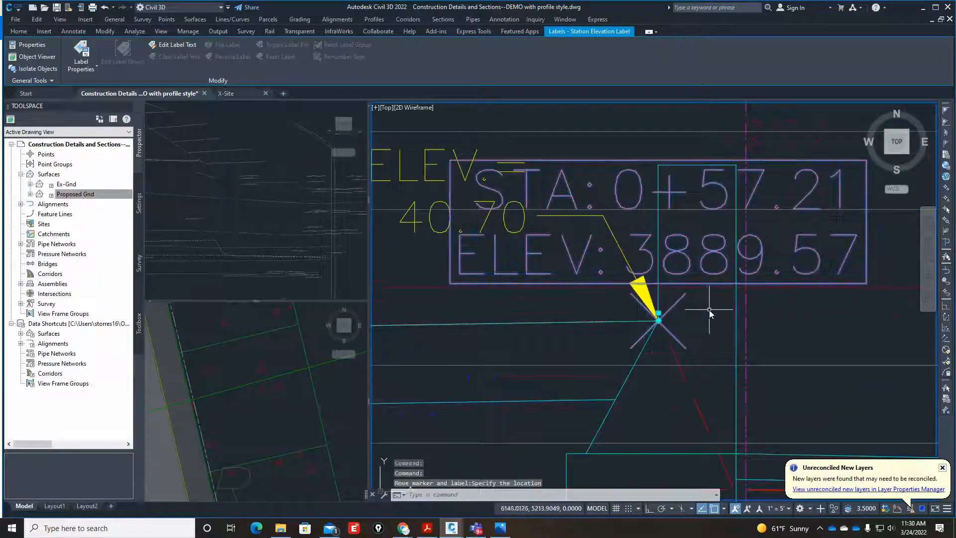
{"action": "key", "text": "Escape"}
{"action": "key", "text": "Escape"}
{"action": "scroll", "coordinate": [712, 312], "scroll_direction": "down", "scroll_amount": 3}
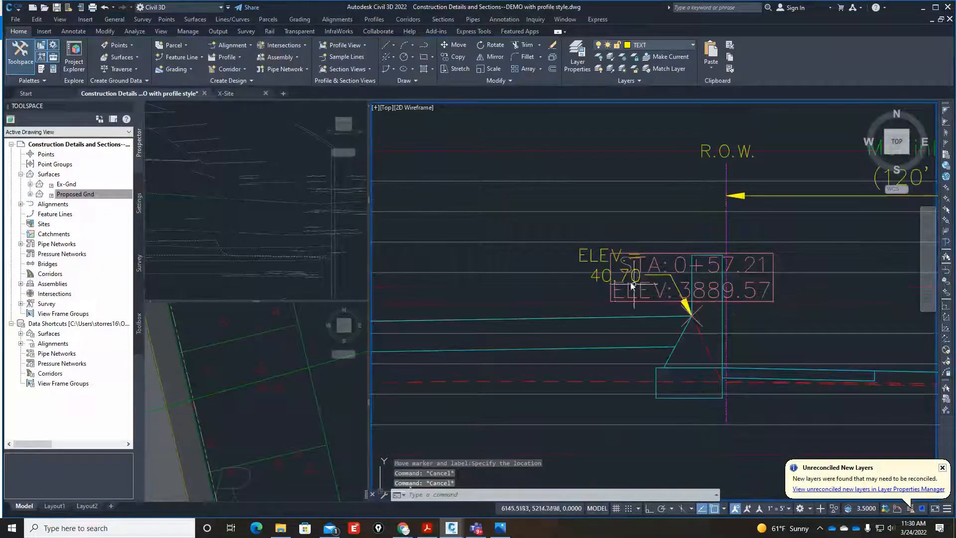
Change the elevation in the text at Section A's retaining wall to 89.57.
{"action": "type", "text": "ed"}
{"action": "key", "text": "Return"}
{"action": "left_click", "coordinate": [601, 265]}
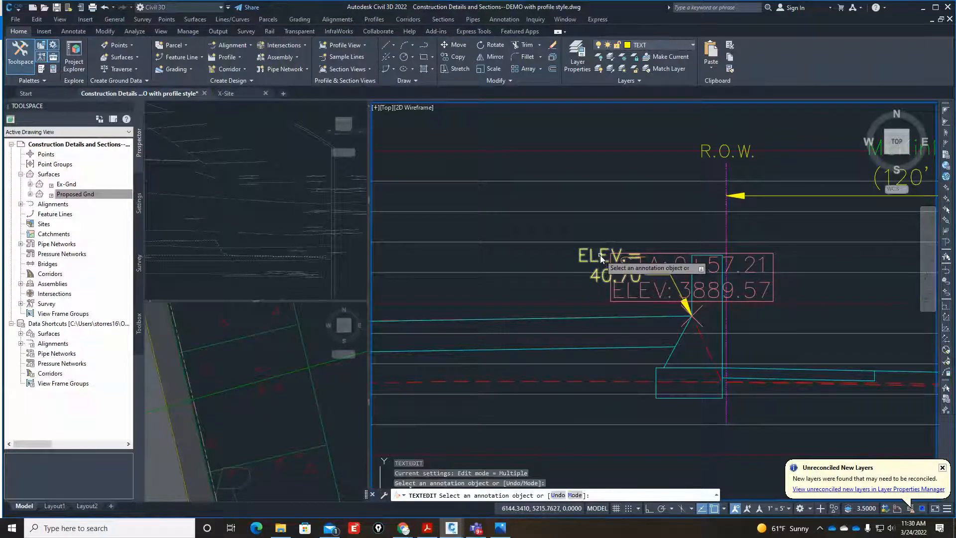
{"action": "left_click", "coordinate": [605, 285]}
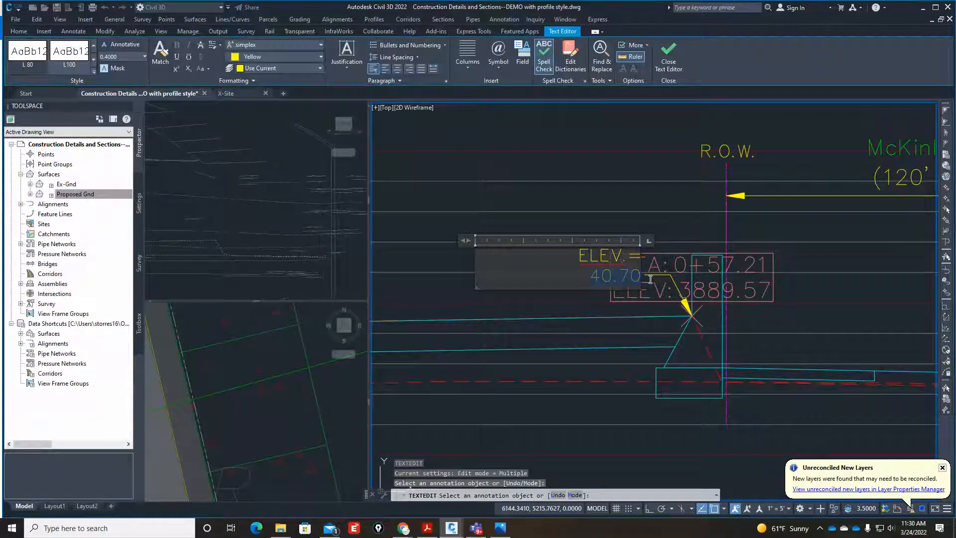
{"action": "type", "text": "89.57"}
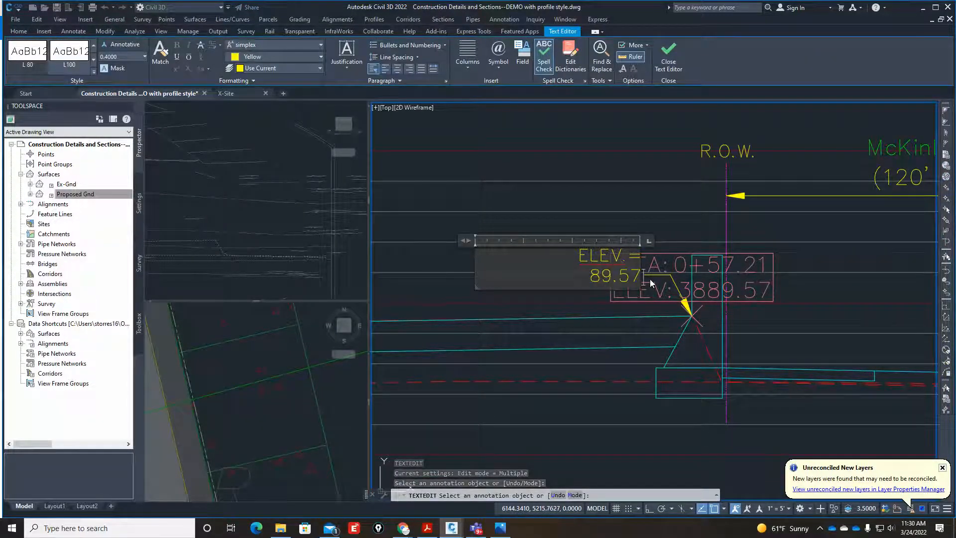
{"action": "left_click", "coordinate": [791, 247]}
{"action": "key", "text": "Escape"}
Erase the station elevation label at Section A's retaining wall.
{"action": "scroll", "coordinate": [663, 259], "scroll_direction": "up", "scroll_amount": 5}
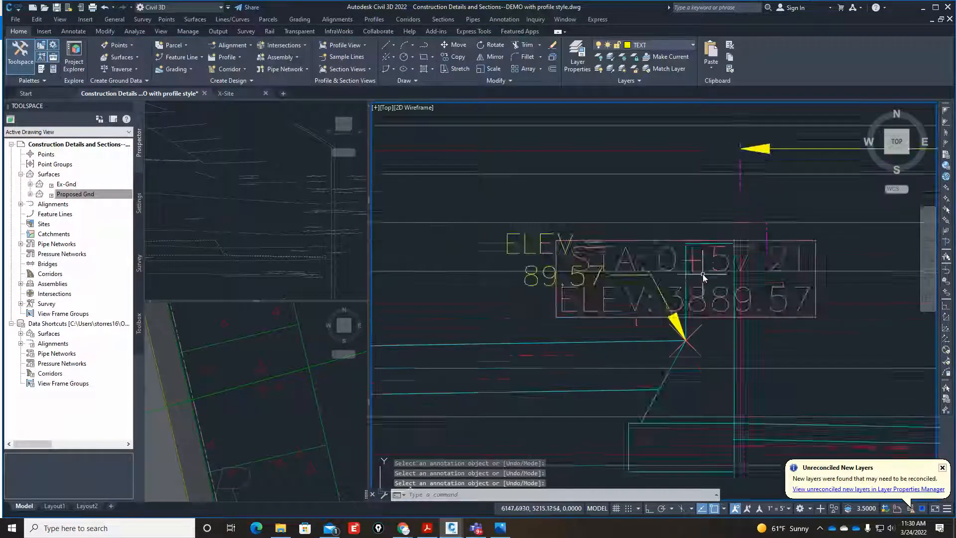
{"action": "left_click", "coordinate": [591, 252]}
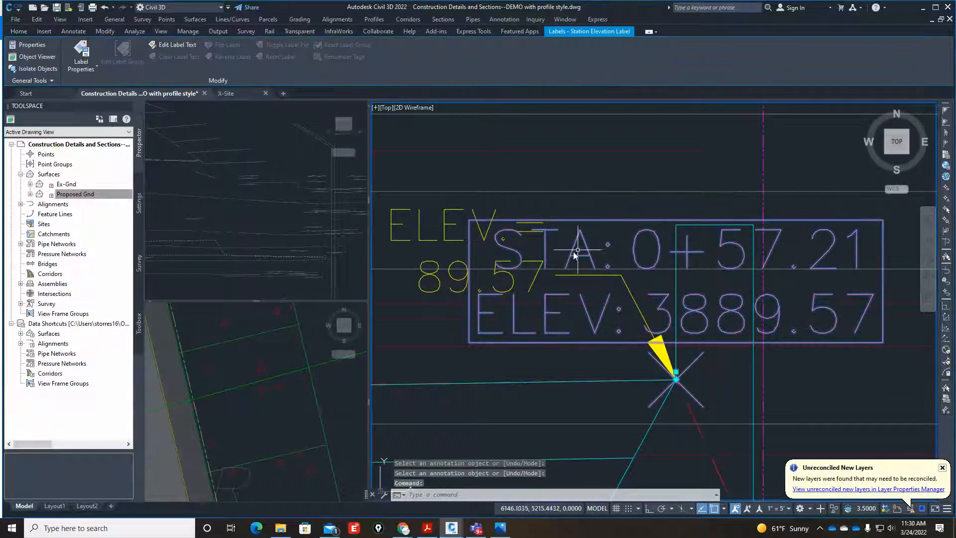
{"action": "type", "text": "e"}
{"action": "key", "text": "Return"}
{"action": "scroll", "coordinate": [557, 271], "scroll_direction": "down", "scroll_amount": 10}
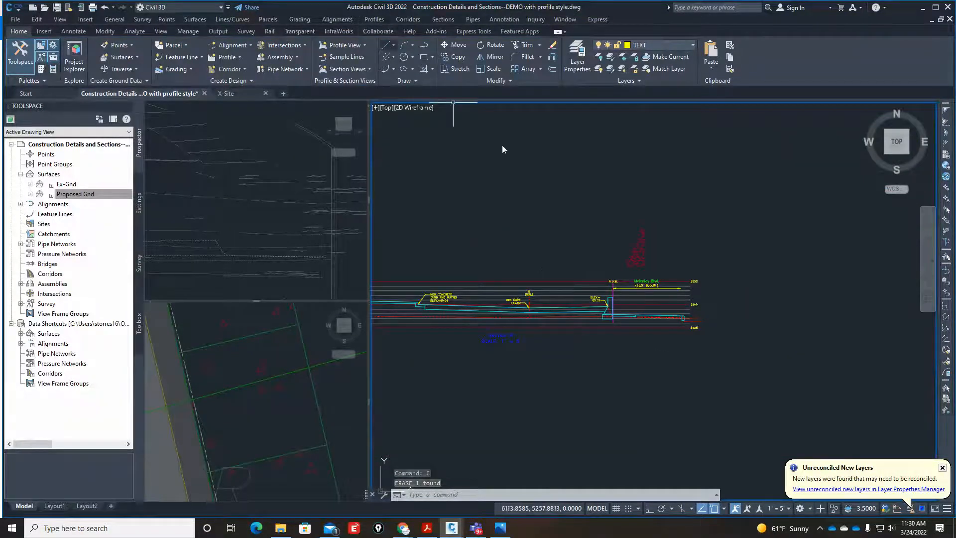
Examine the curb notes and elevation callouts in the finished sections for one that suits Section A's street curb.
{"action": "scroll", "coordinate": [640, 312], "scroll_direction": "up", "scroll_amount": 5}
{"action": "scroll", "coordinate": [681, 361], "scroll_direction": "down", "scroll_amount": 3}
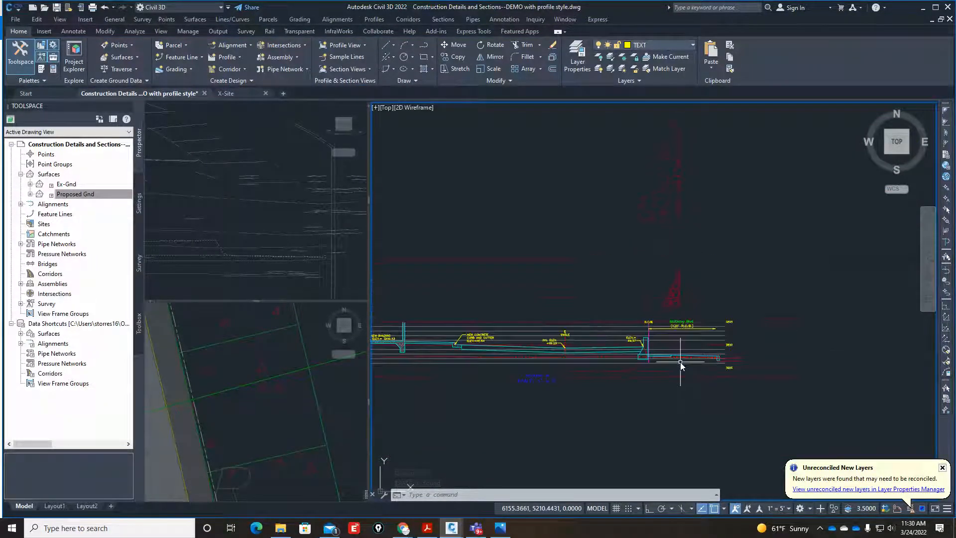
{"action": "scroll", "coordinate": [717, 364], "scroll_direction": "up", "scroll_amount": 5}
{"action": "scroll", "coordinate": [692, 361], "scroll_direction": "down", "scroll_amount": 8}
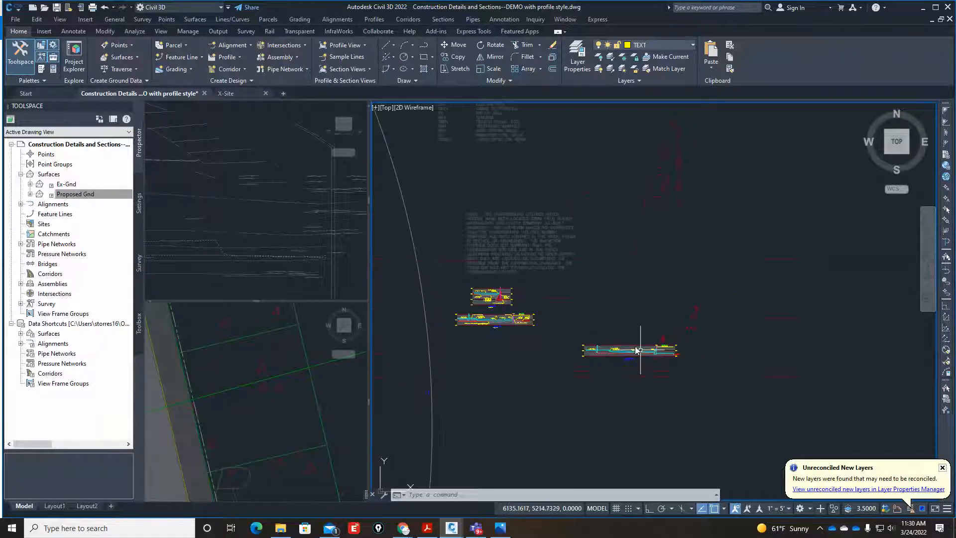
{"action": "scroll", "coordinate": [529, 322], "scroll_direction": "up", "scroll_amount": 4}
{"action": "scroll", "coordinate": [529, 323], "scroll_direction": "up", "scroll_amount": 6}
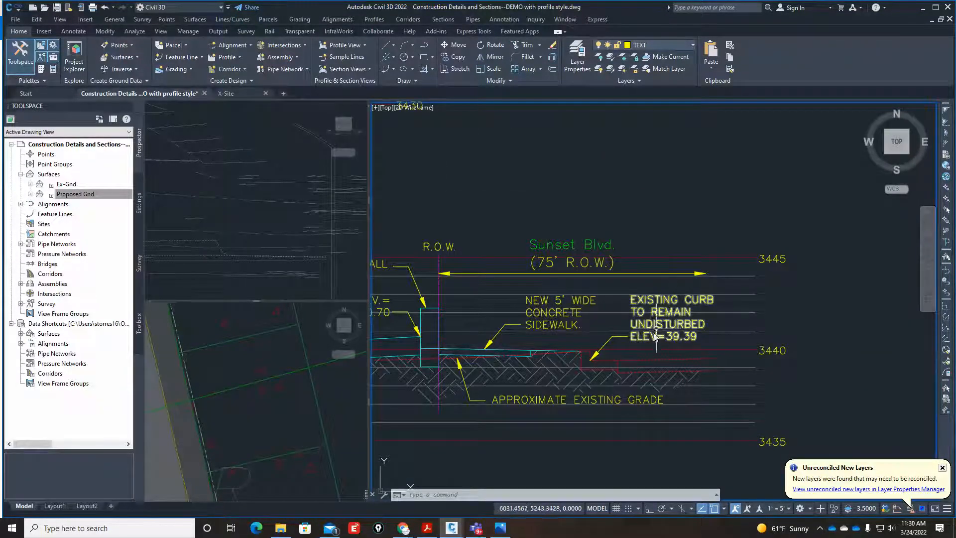
{"action": "scroll", "coordinate": [658, 337], "scroll_direction": "up", "scroll_amount": 4}
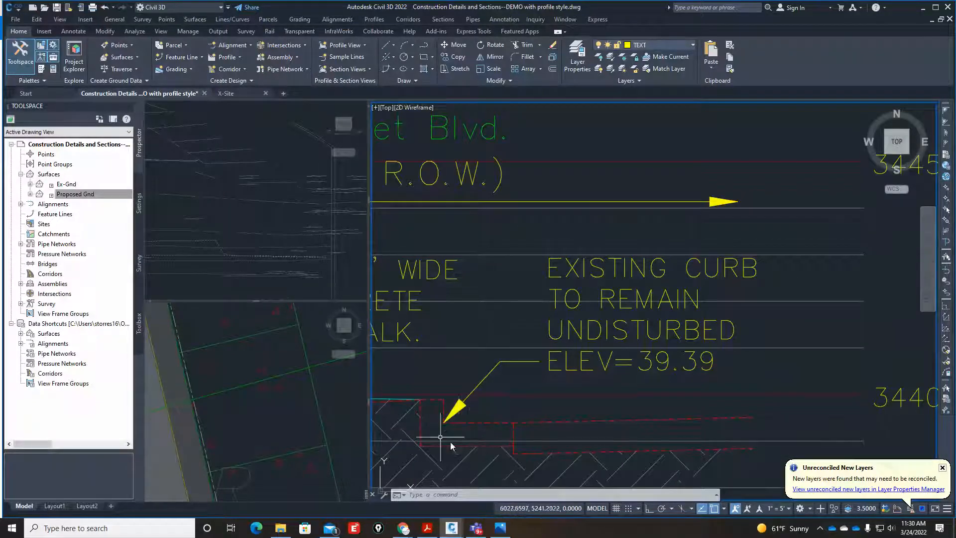
{"action": "scroll", "coordinate": [656, 372], "scroll_direction": "down", "scroll_amount": 8}
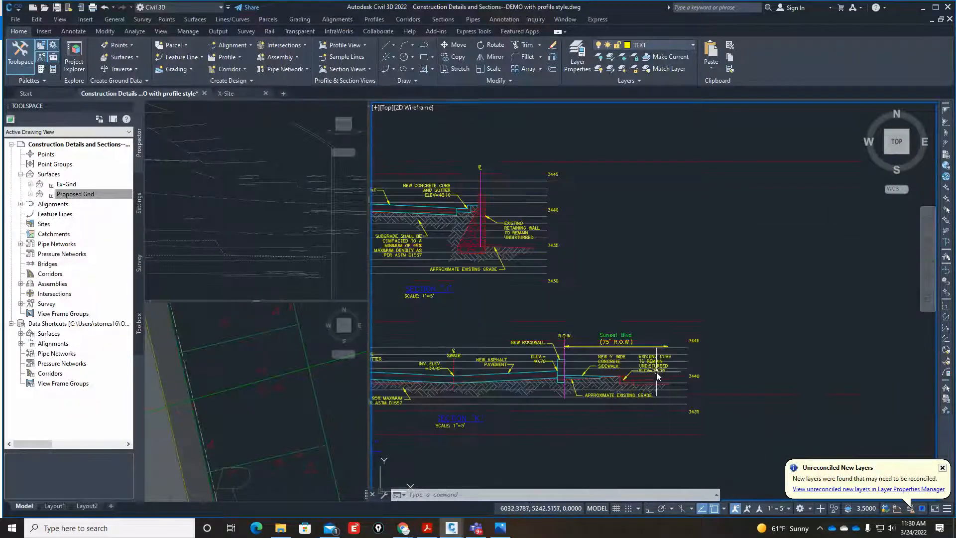
{"action": "scroll", "coordinate": [425, 165], "scroll_direction": "up", "scroll_amount": 6}
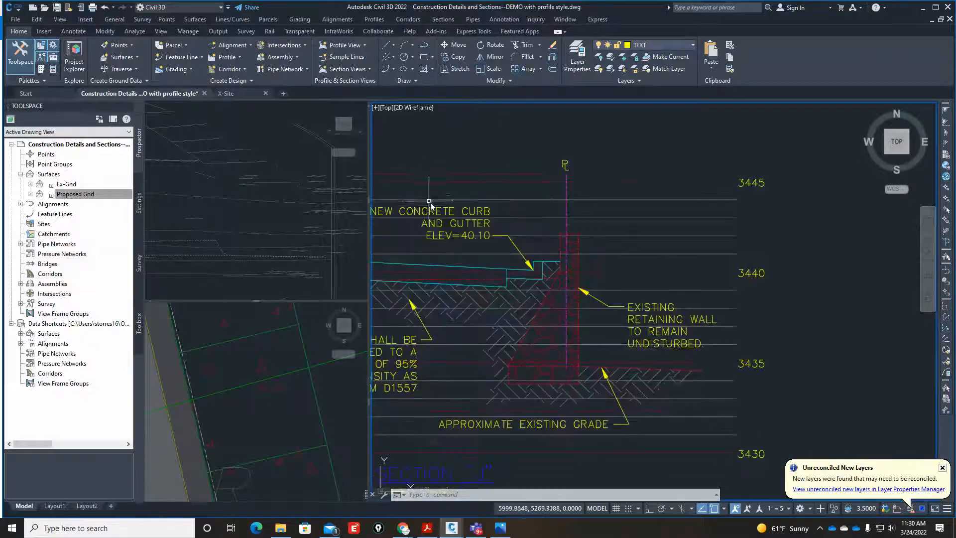
{"action": "scroll", "coordinate": [580, 232], "scroll_direction": "down", "scroll_amount": 6}
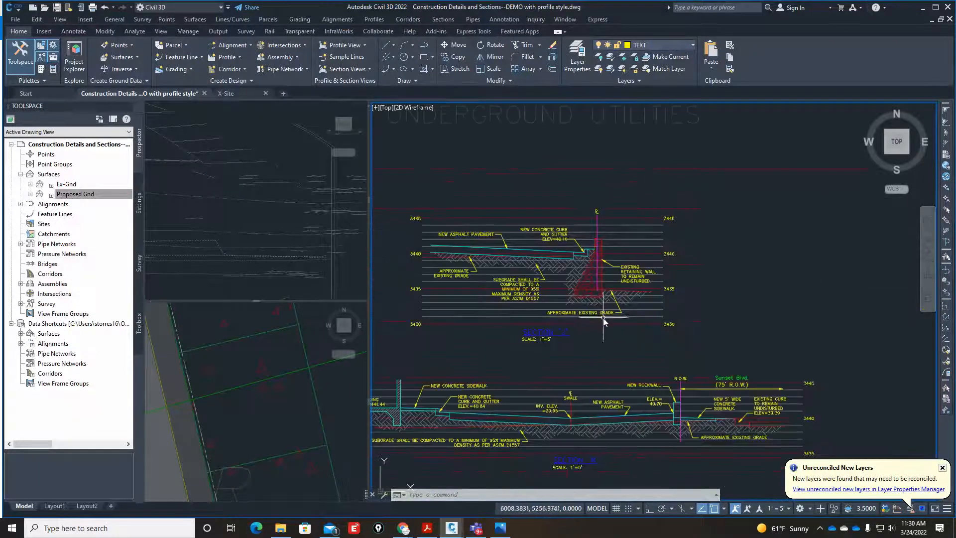
Copy the "NEW CONCRETE CURB AND GUTTER ELEV.=40.84" note and its leader from the finished section to the curb face at Section A's street end.
{"action": "scroll", "coordinate": [527, 381], "scroll_direction": "up", "scroll_amount": 4}
{"action": "scroll", "coordinate": [528, 382], "scroll_direction": "up", "scroll_amount": 4}
{"action": "type", "text": "c"}
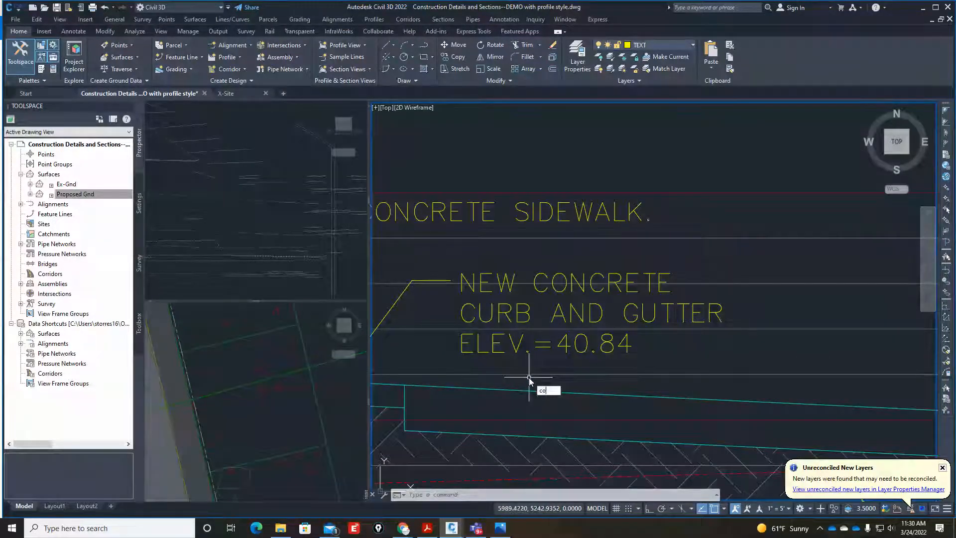
{"action": "type", "text": "o"}
{"action": "key", "text": "Return"}
{"action": "left_click", "coordinate": [531, 313]}
{"action": "scroll", "coordinate": [531, 313], "scroll_direction": "down", "scroll_amount": 4}
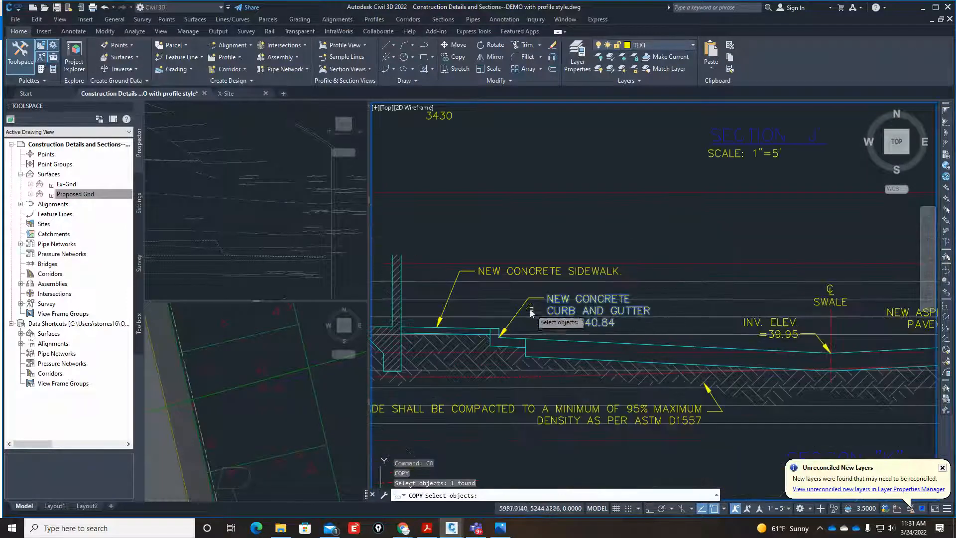
{"action": "key", "text": "Return"}
{"action": "scroll", "coordinate": [489, 336], "scroll_direction": "up", "scroll_amount": 4}
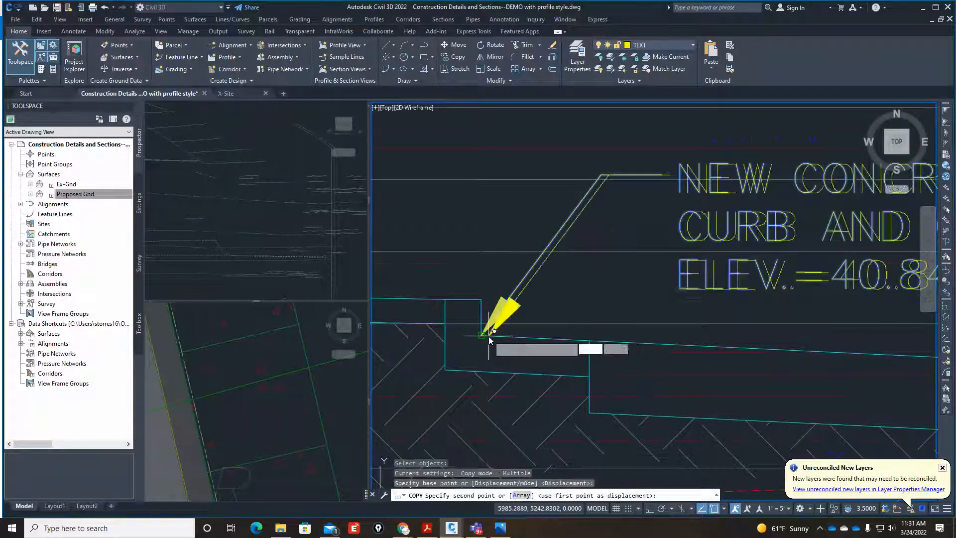
{"action": "left_click", "coordinate": [489, 336]}
{"action": "scroll", "coordinate": [463, 329], "scroll_direction": "down", "scroll_amount": 6}
{"action": "scroll", "coordinate": [462, 330], "scroll_direction": "down", "scroll_amount": 3}
{"action": "scroll", "coordinate": [732, 376], "scroll_direction": "up", "scroll_amount": 10}
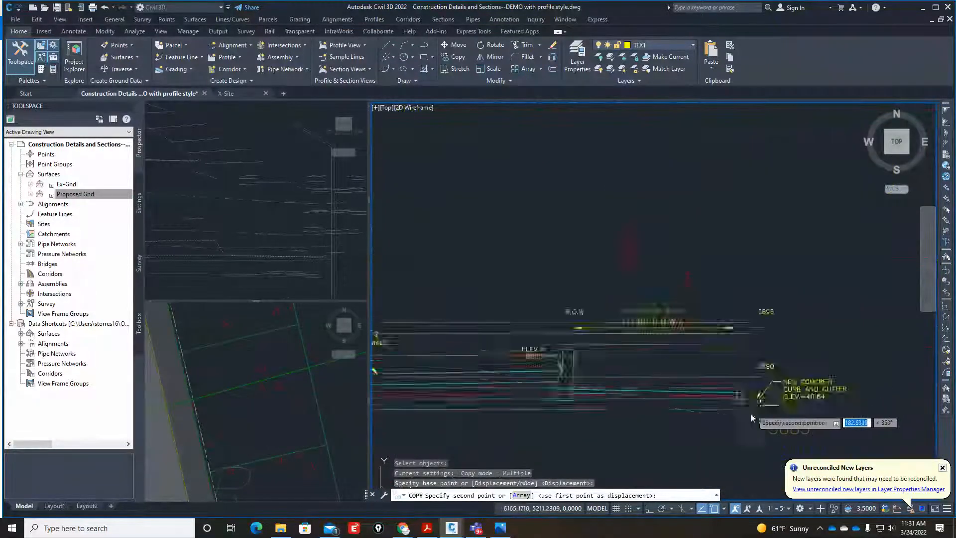
{"action": "left_click", "coordinate": [677, 266]}
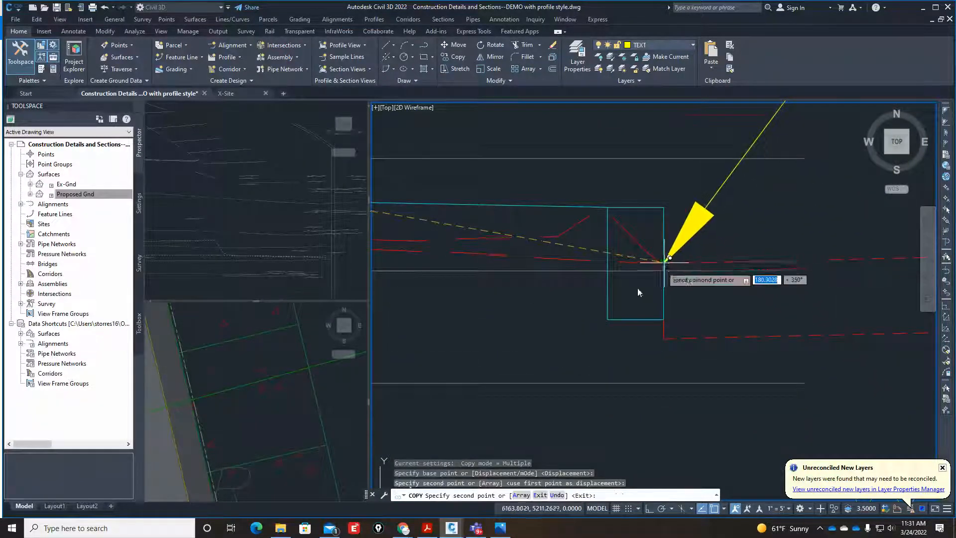
{"action": "scroll", "coordinate": [587, 323], "scroll_direction": "down", "scroll_amount": 5}
{"action": "scroll", "coordinate": [592, 323], "scroll_direction": "up", "scroll_amount": 3}
{"action": "key", "text": "Escape"}
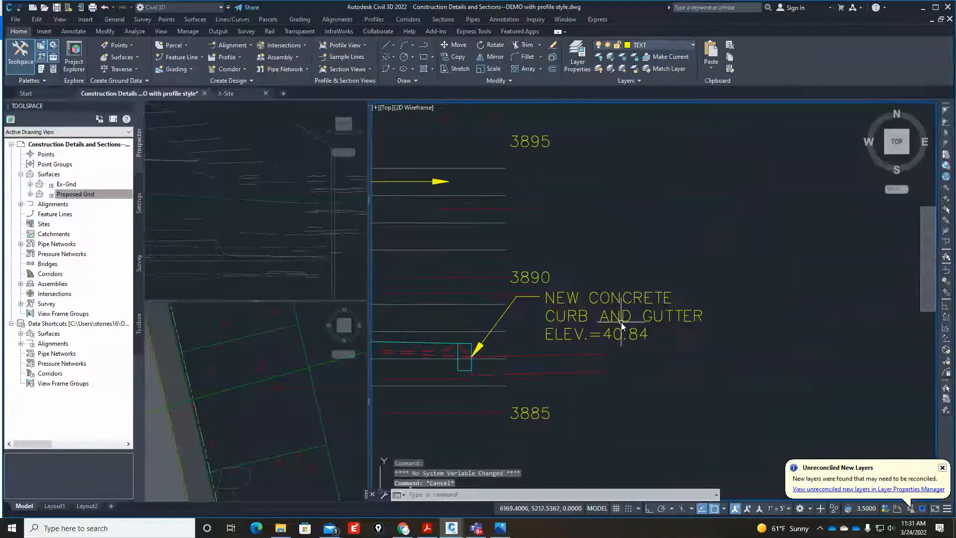
Edit the copied curb note to read "NEW CONCRETE CURB ELEV.=xx.xx".
{"action": "type", "text": "ED"}
{"action": "key", "text": "Return"}
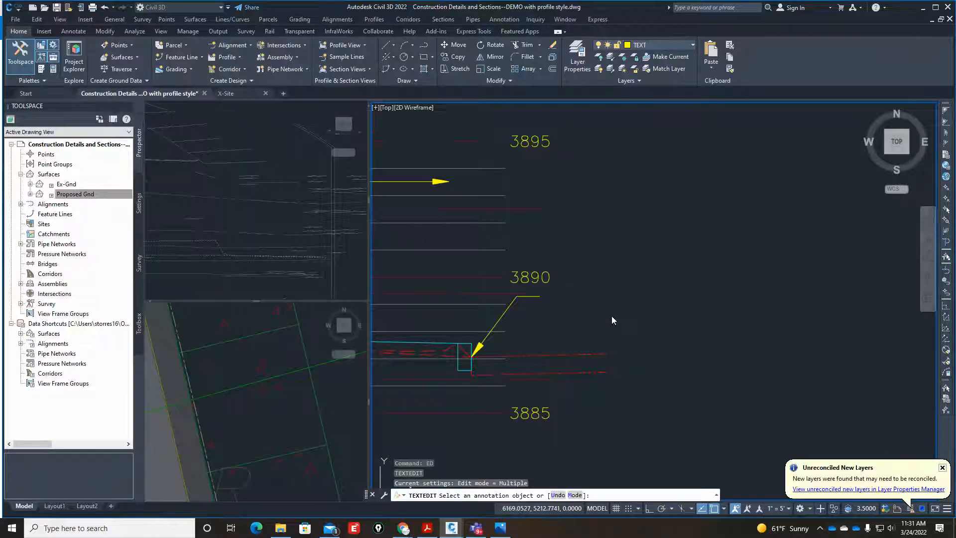
{"action": "left_click", "coordinate": [611, 332]}
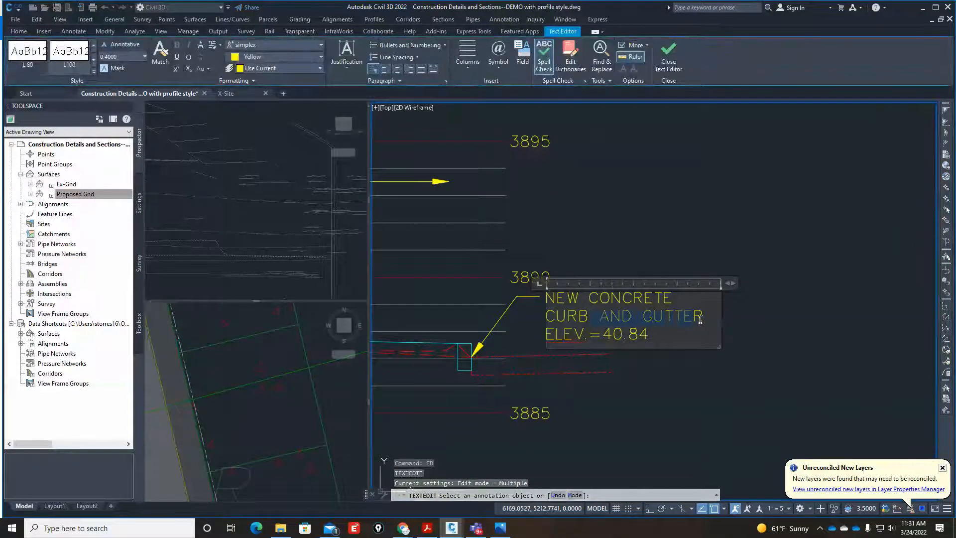
{"action": "key", "text": "Delete"}
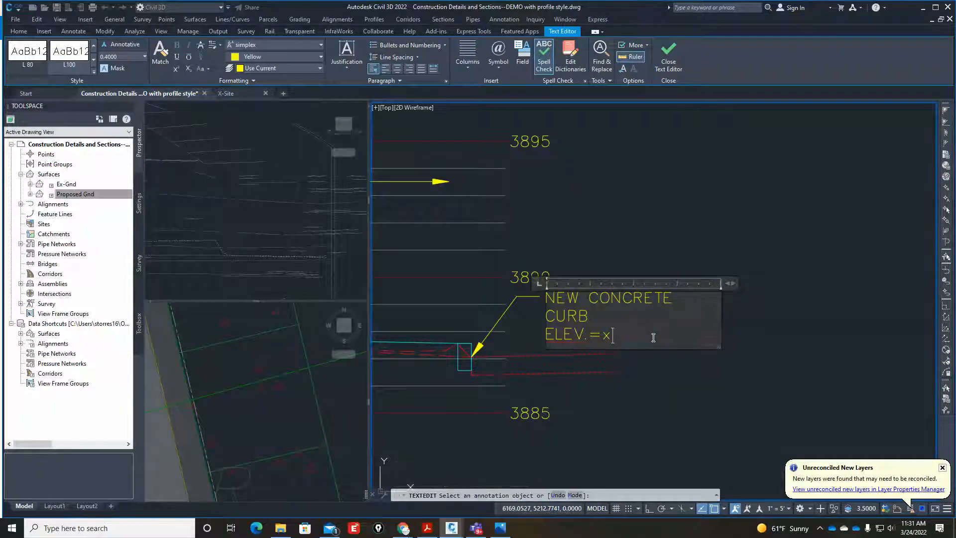
{"action": "left_click", "coordinate": [774, 345]}
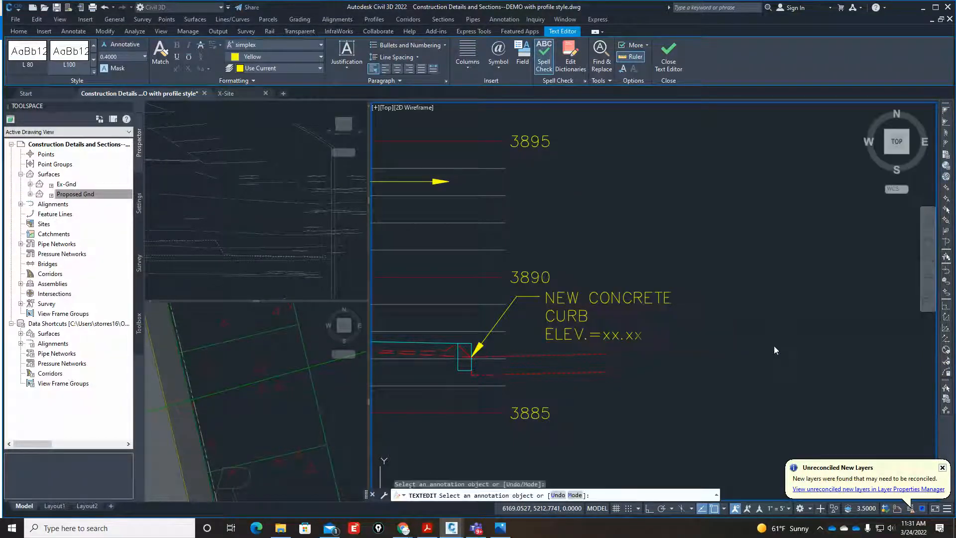
{"action": "key", "text": "Return"}
{"action": "scroll", "coordinate": [647, 374], "scroll_direction": "down", "scroll_amount": 4}
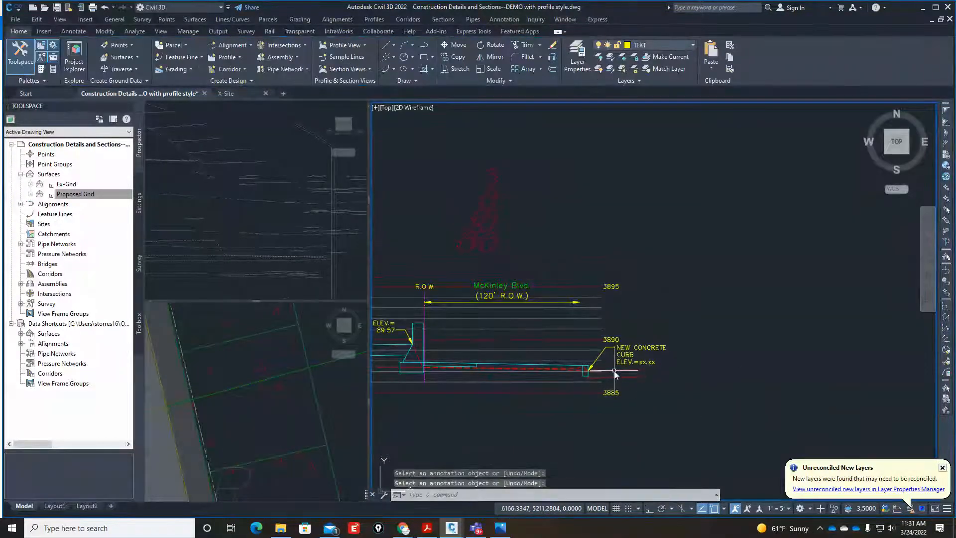
Set the Section A1 profile view's user-specified end station to 0+80.00 and increase it further so the grid extends past the concrete curb note.
{"action": "key", "text": "Return"}
{"action": "left_click", "coordinate": [597, 322]}
{"action": "right_click", "coordinate": [580, 250]}
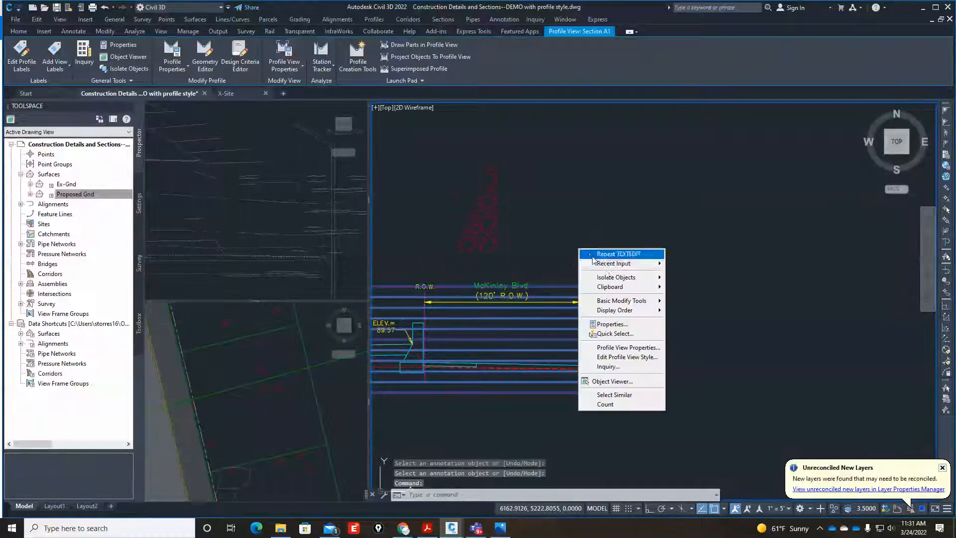
{"action": "left_click", "coordinate": [624, 347]}
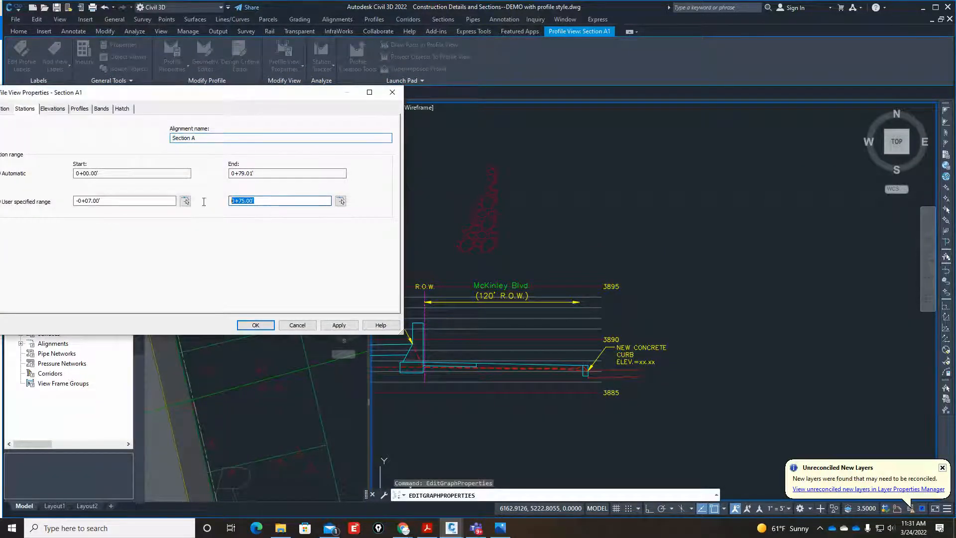
{"action": "type", "text": "80"}
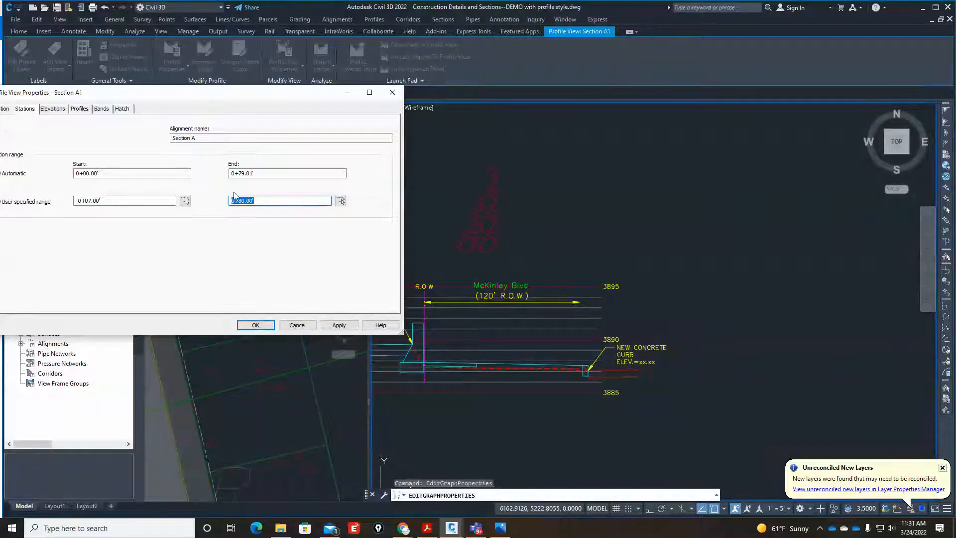
{"action": "left_click", "coordinate": [339, 325]}
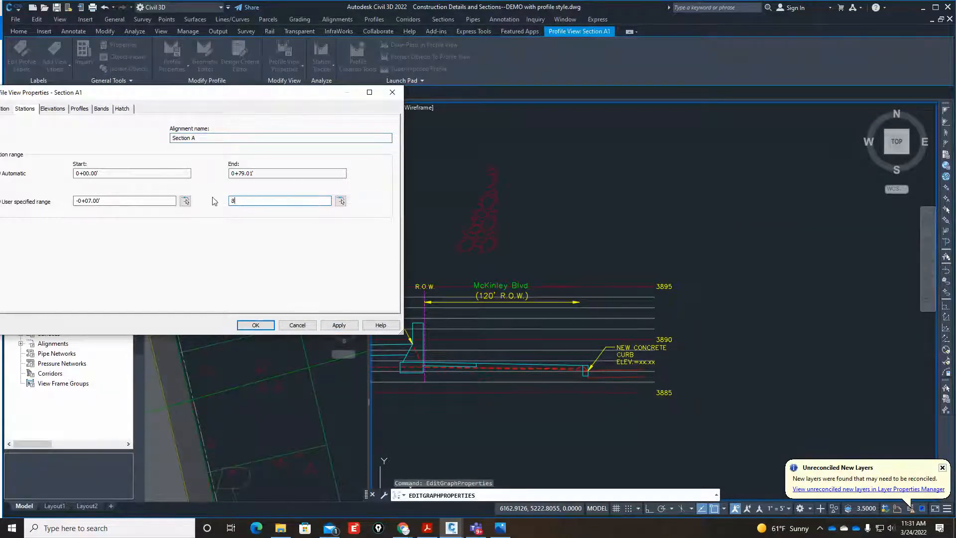
{"action": "left_click", "coordinate": [344, 325]}
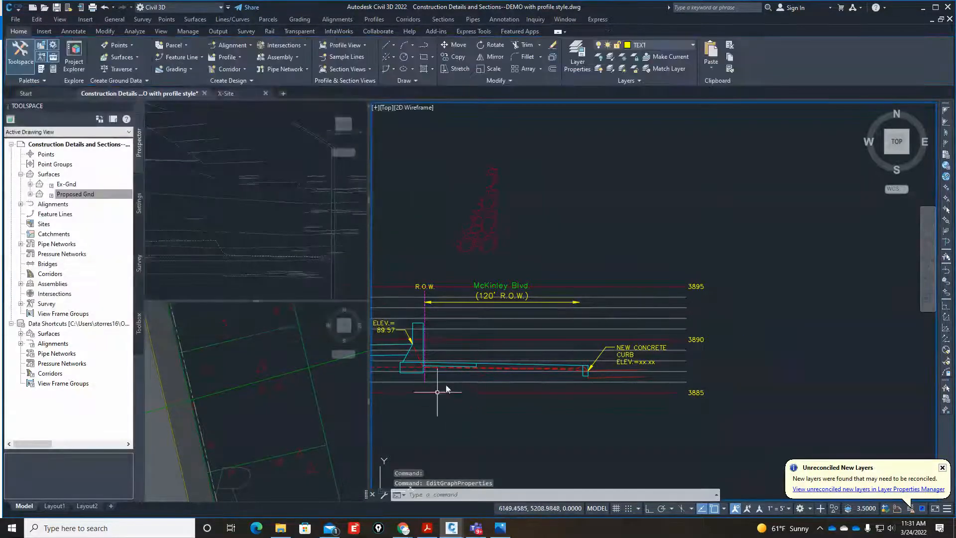
{"action": "scroll", "coordinate": [471, 367], "scroll_direction": "up", "scroll_amount": 1}
{"action": "scroll", "coordinate": [648, 372], "scroll_direction": "down", "scroll_amount": 1}
{"action": "scroll", "coordinate": [598, 374], "scroll_direction": "down", "scroll_amount": 4}
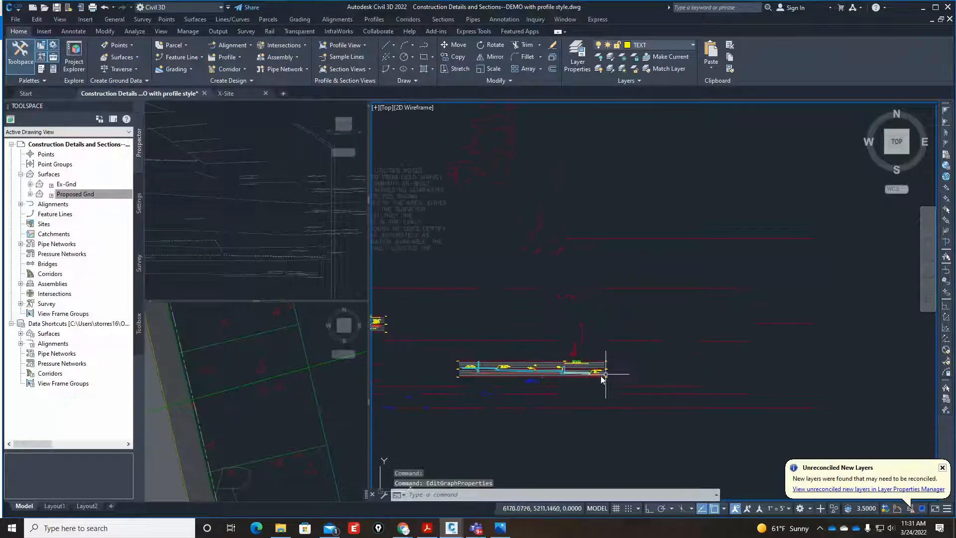
{"action": "scroll", "coordinate": [512, 376], "scroll_direction": "up", "scroll_amount": 3}
{"action": "scroll", "coordinate": [711, 375], "scroll_direction": "down", "scroll_amount": 1}
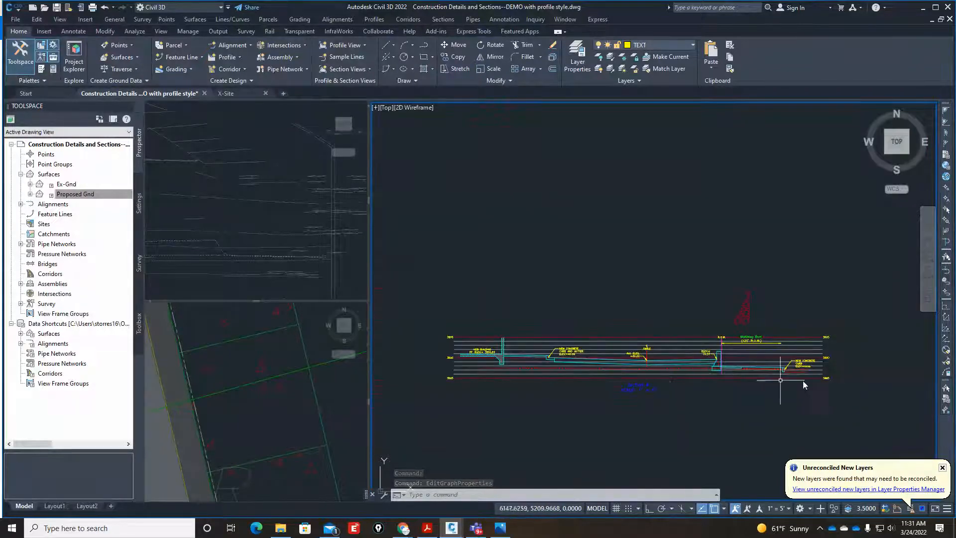
Copy the "NEW ROCKWALL" note and its leader from the finished section to the top of Section A's retaining wall beside the R.O.W. line.
{"action": "scroll", "coordinate": [752, 387], "scroll_direction": "up", "scroll_amount": 2}
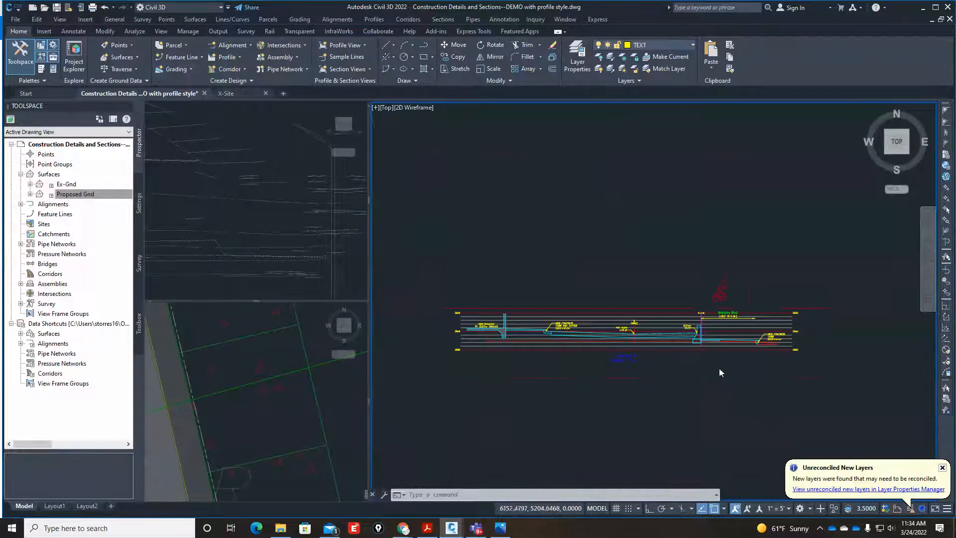
{"action": "scroll", "coordinate": [719, 368], "scroll_direction": "down", "scroll_amount": 2}
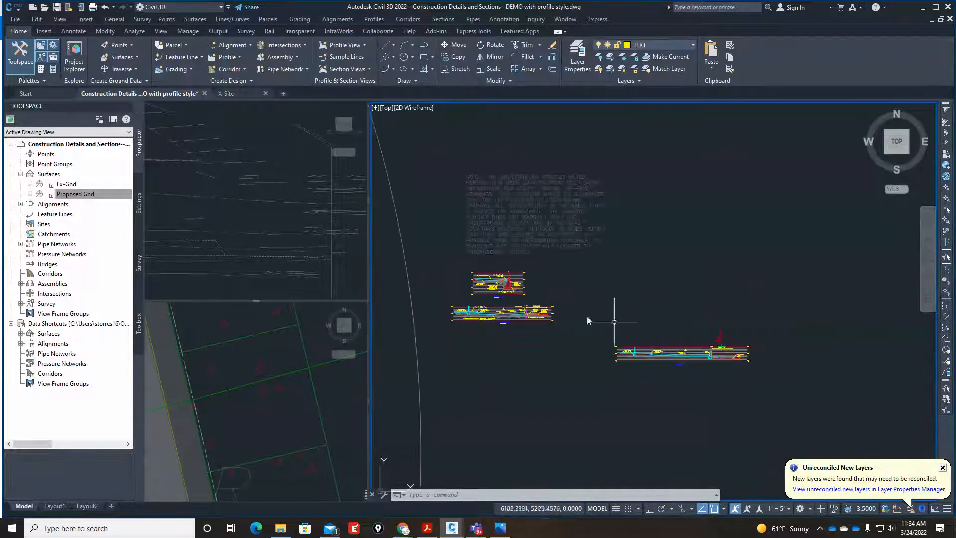
{"action": "scroll", "coordinate": [515, 298], "scroll_direction": "up", "scroll_amount": 3}
{"action": "scroll", "coordinate": [523, 263], "scroll_direction": "up", "scroll_amount": 2}
{"action": "scroll", "coordinate": [590, 412], "scroll_direction": "up", "scroll_amount": 3}
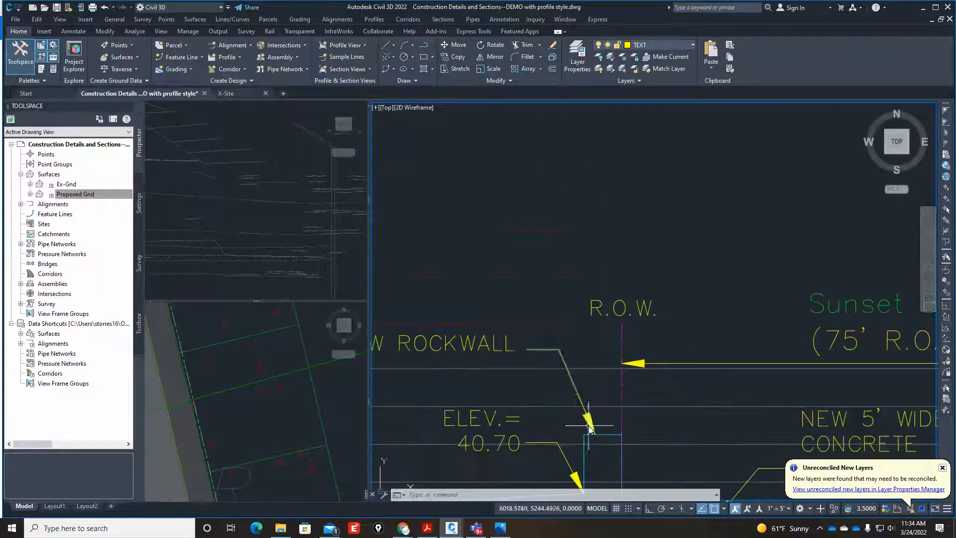
{"action": "scroll", "coordinate": [591, 412], "scroll_direction": "down", "scroll_amount": 2}
{"action": "type", "text": "ct o"}
{"action": "key", "text": "Return"}
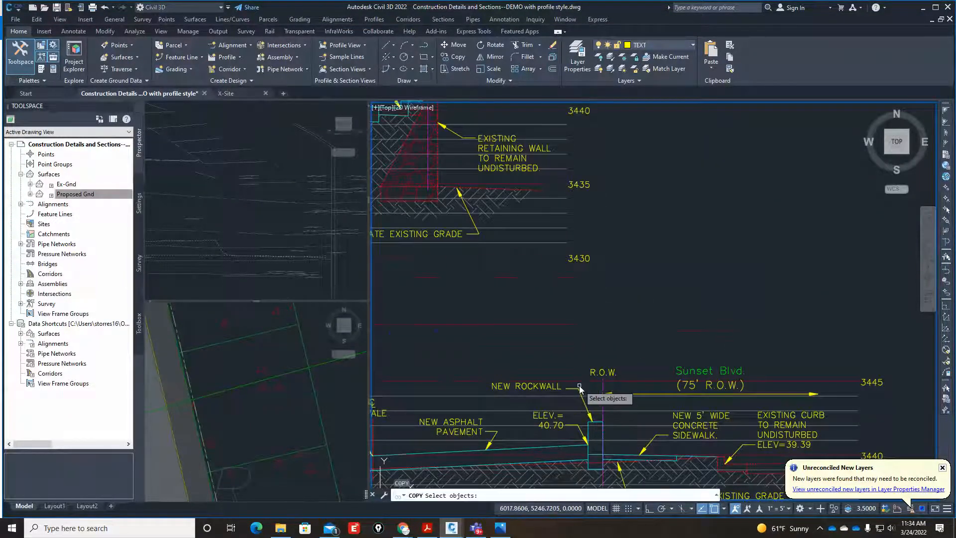
{"action": "left_click", "coordinate": [556, 390]}
{"action": "key", "text": "Return"}
{"action": "scroll", "coordinate": [605, 425], "scroll_direction": "up", "scroll_amount": 4}
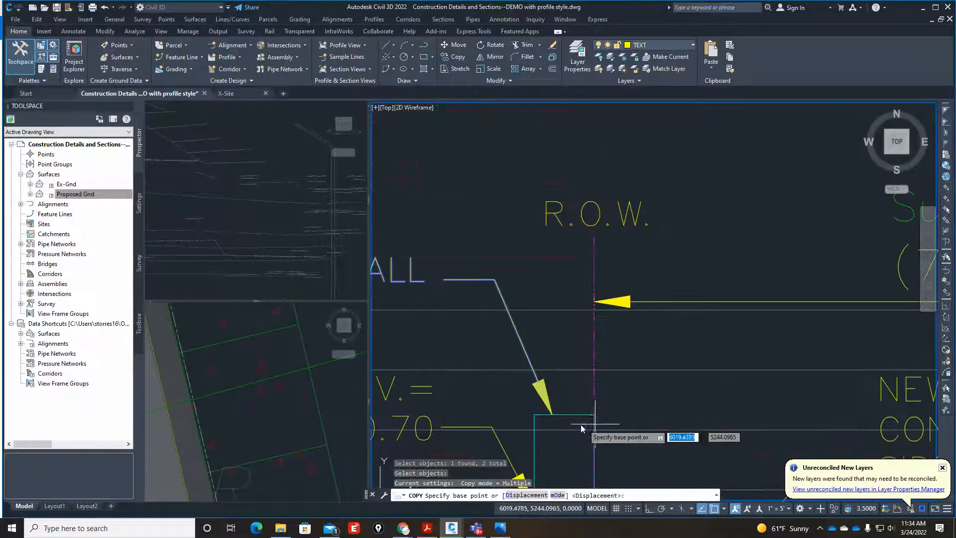
{"action": "left_click", "coordinate": [550, 420]}
{"action": "scroll", "coordinate": [542, 417], "scroll_direction": "down", "scroll_amount": 6}
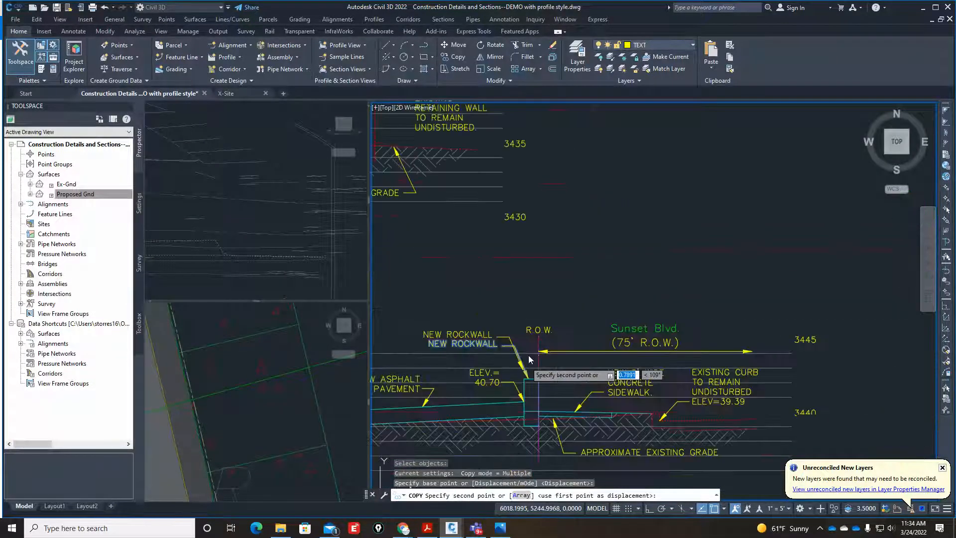
{"action": "scroll", "coordinate": [826, 406], "scroll_direction": "up", "scroll_amount": 8}
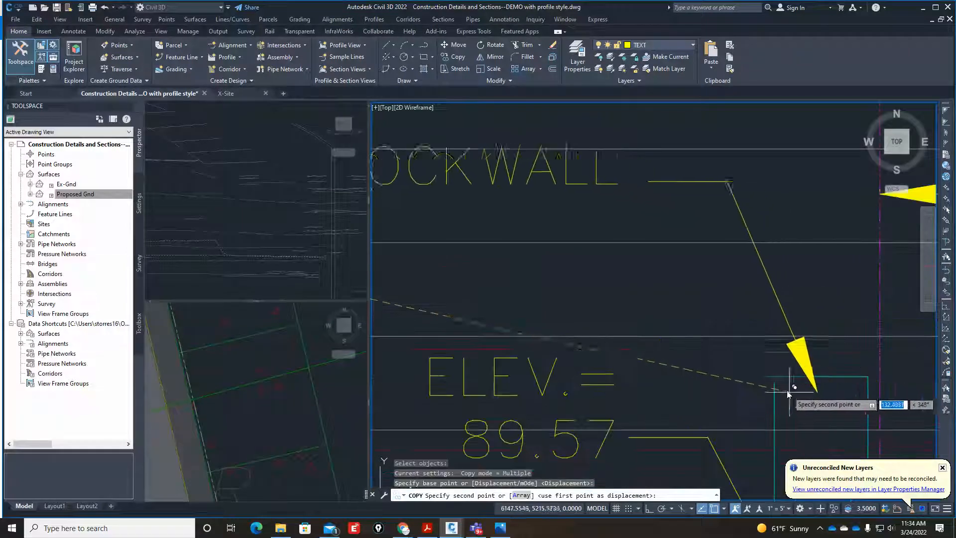
{"action": "scroll", "coordinate": [746, 391], "scroll_direction": "down", "scroll_amount": 1}
{"action": "left_click", "coordinate": [724, 397]}
{"action": "key", "text": "Escape"}
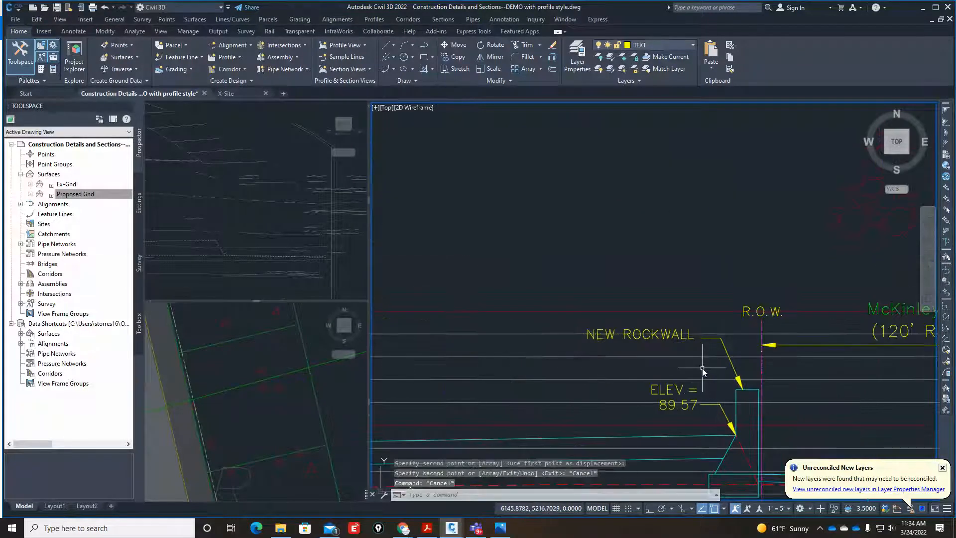
Edit the copied rockwall note in Section A to read "NEW RETAINING ROCKWALL".
{"action": "type", "text": "ed"}
{"action": "key", "text": "Return"}
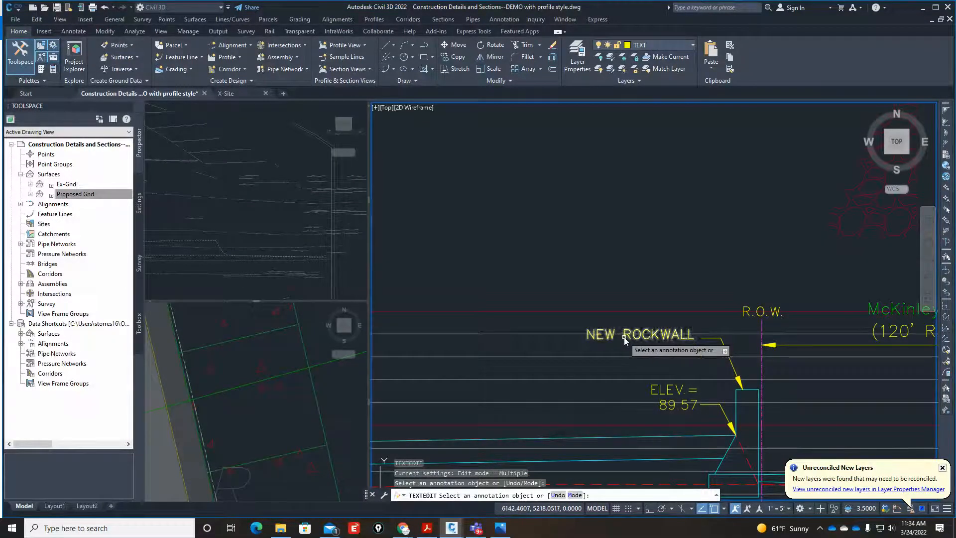
{"action": "left_click", "coordinate": [623, 337]}
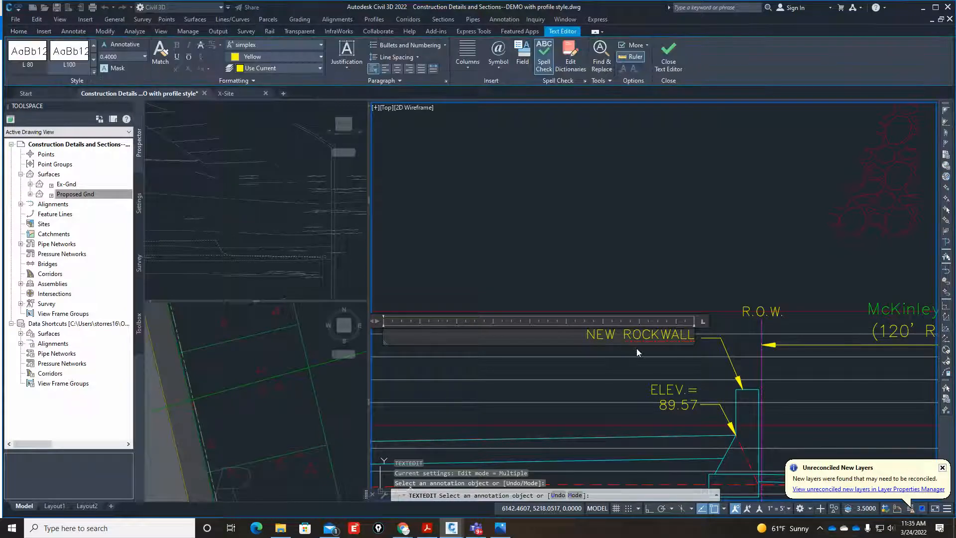
{"action": "type", "text": "RETA"}
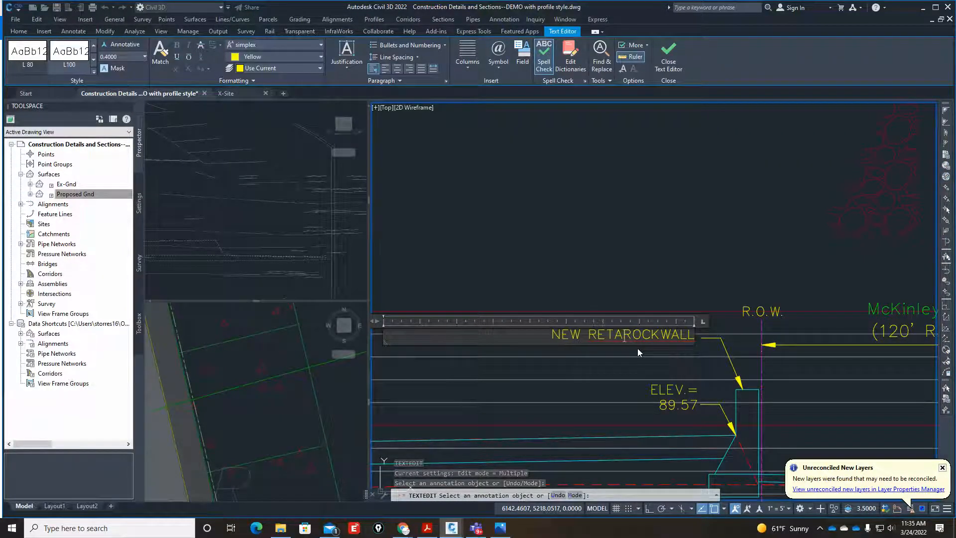
{"action": "type", "text": "INING"}
{"action": "left_click", "coordinate": [703, 252]}
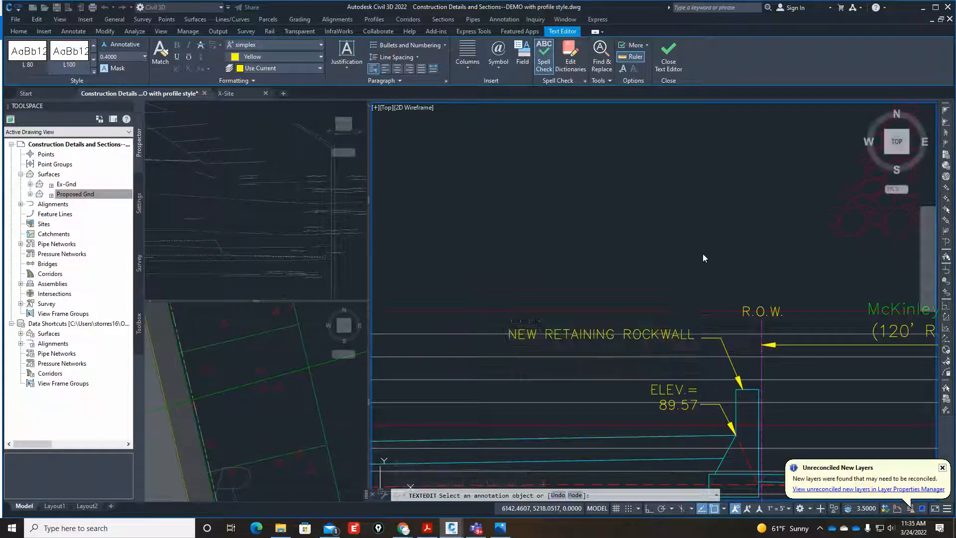
{"action": "scroll", "coordinate": [595, 329], "scroll_direction": "down", "scroll_amount": 6}
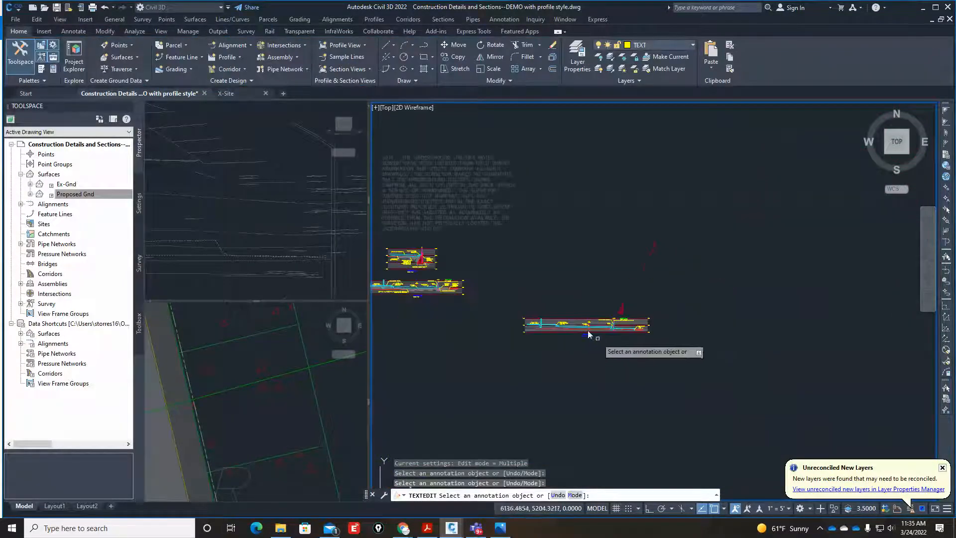
{"action": "scroll", "coordinate": [398, 302], "scroll_direction": "up", "scroll_amount": 6}
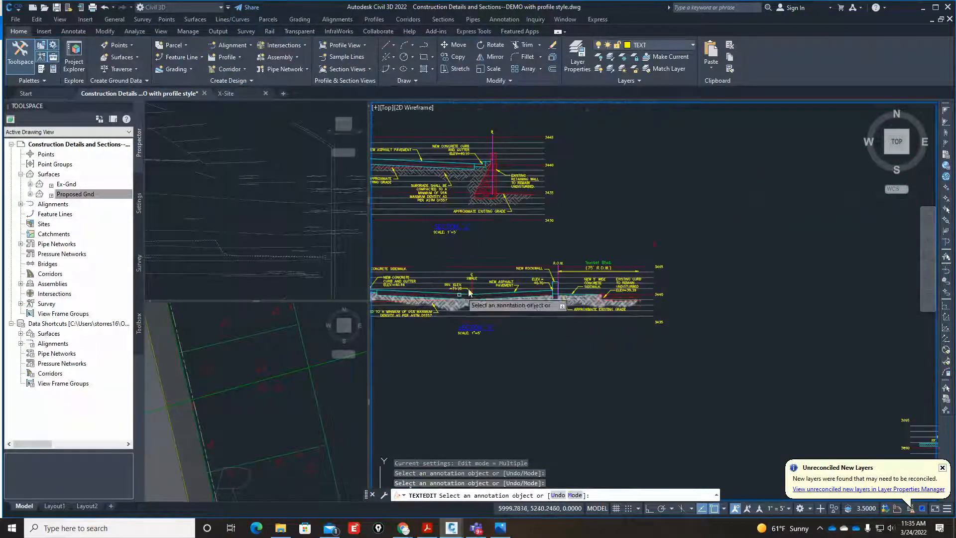
{"action": "scroll", "coordinate": [482, 283], "scroll_direction": "up", "scroll_amount": 4}
{"action": "scroll", "coordinate": [566, 291], "scroll_direction": "up", "scroll_amount": 4}
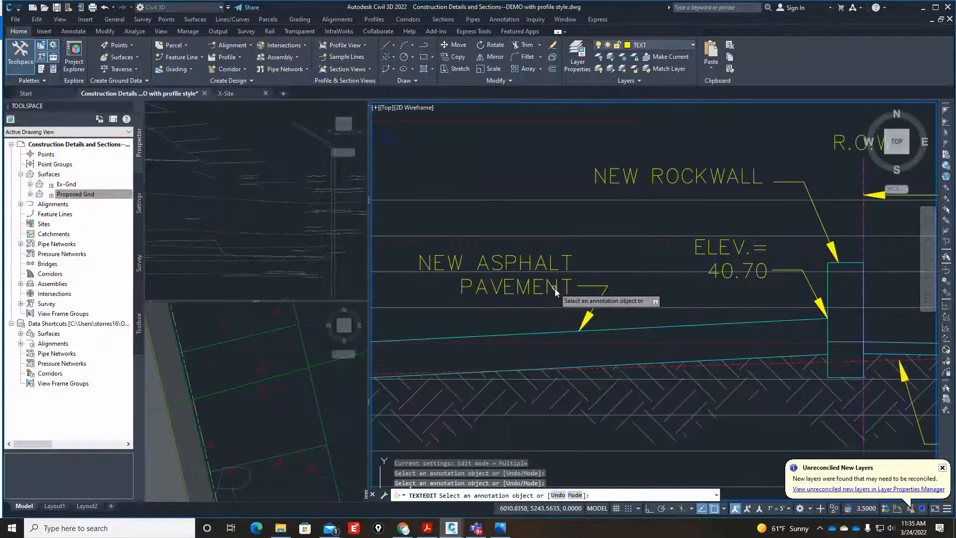
{"action": "key", "text": "Escape"}
{"action": "key", "text": "Escape"}
{"action": "type", "text": "co"}
{"action": "key", "text": "Return"}
{"action": "left_click", "coordinate": [621, 298]}
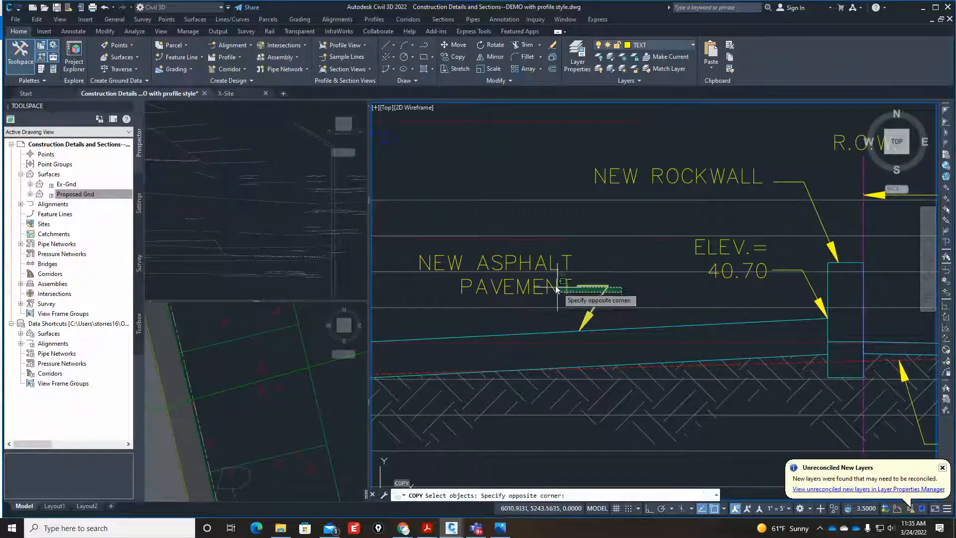
{"action": "left_click", "coordinate": [556, 279]}
{"action": "key", "text": "Return"}
{"action": "type", "text": "en"}
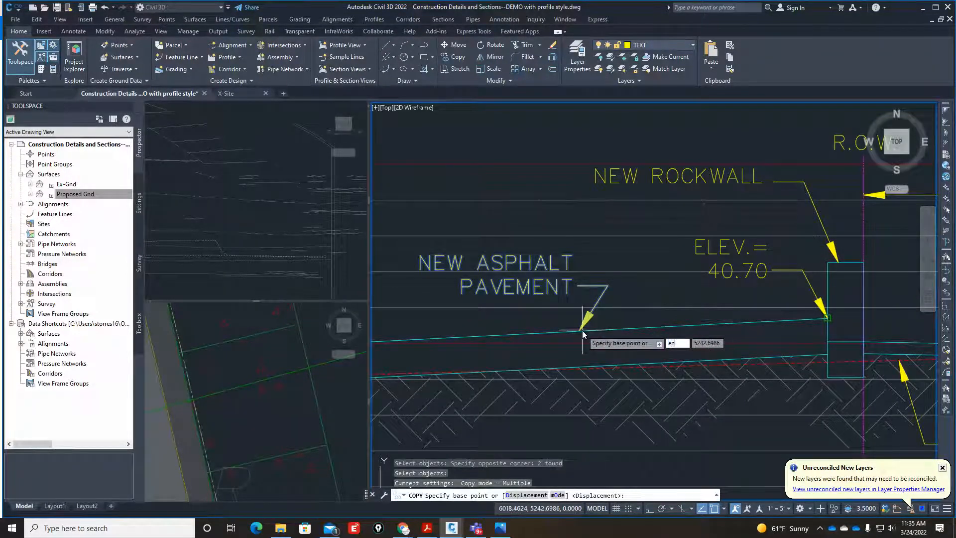
{"action": "type", "text": "d"}
{"action": "key", "text": "Return"}
{"action": "left_click", "coordinate": [580, 331]}
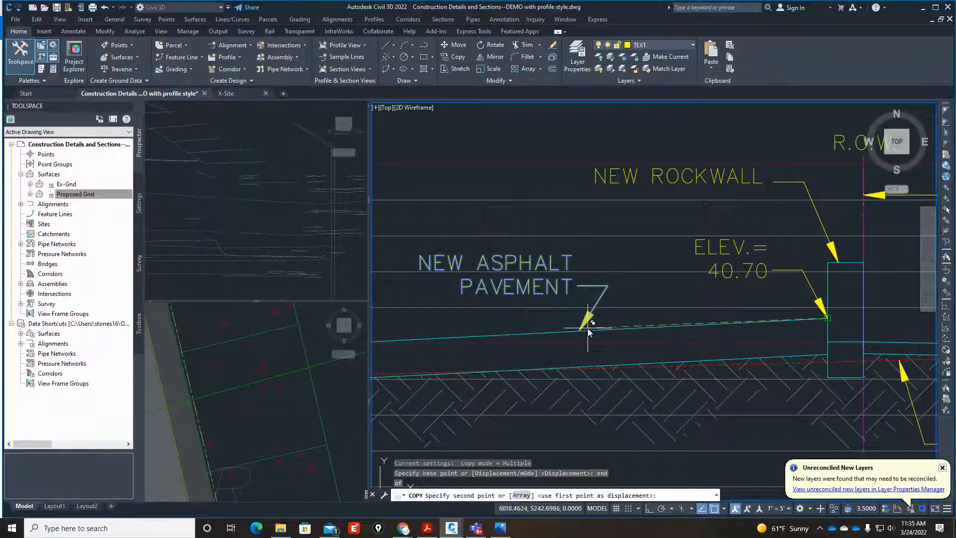
{"action": "key", "text": "Escape"}
Copy the previously selected "NEW ASPHALT PAVEMENT" note and leader from its arrow tip to Section A's pavement between the swale and the rockwall.
{"action": "key", "text": "Return"}
{"action": "type", "text": "p"}
{"action": "key", "text": "Return"}
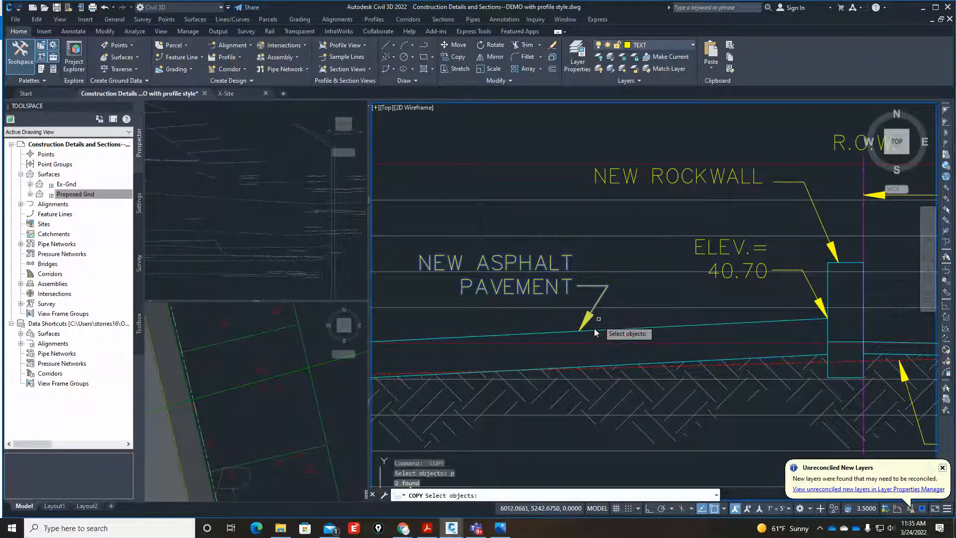
{"action": "key", "text": "Return"}
{"action": "scroll", "coordinate": [587, 333], "scroll_direction": "up", "scroll_amount": 4}
{"action": "type", "text": "nea"}
{"action": "key", "text": "Return"}
{"action": "scroll", "coordinate": [598, 331], "scroll_direction": "up", "scroll_amount": 4}
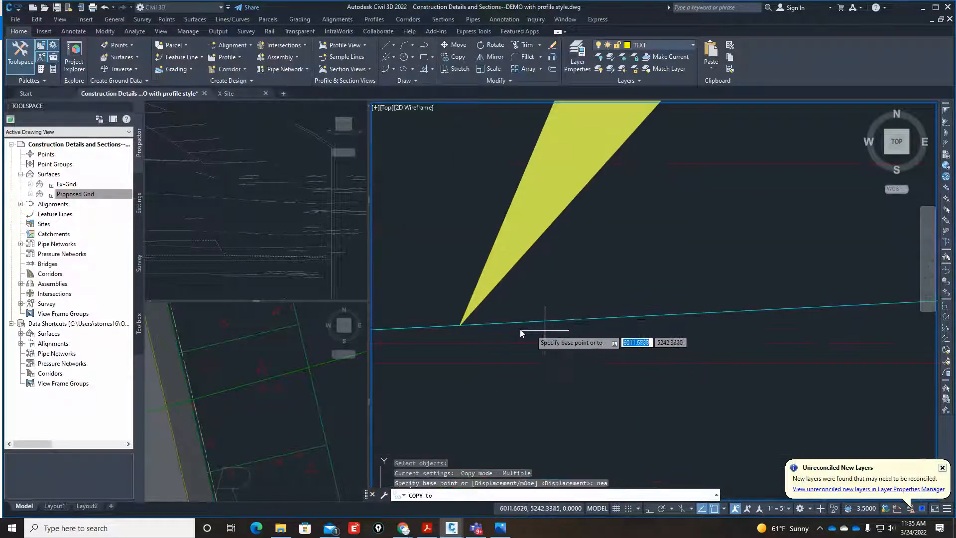
{"action": "left_click", "coordinate": [467, 327]}
{"action": "scroll", "coordinate": [500, 301], "scroll_direction": "down", "scroll_amount": 6}
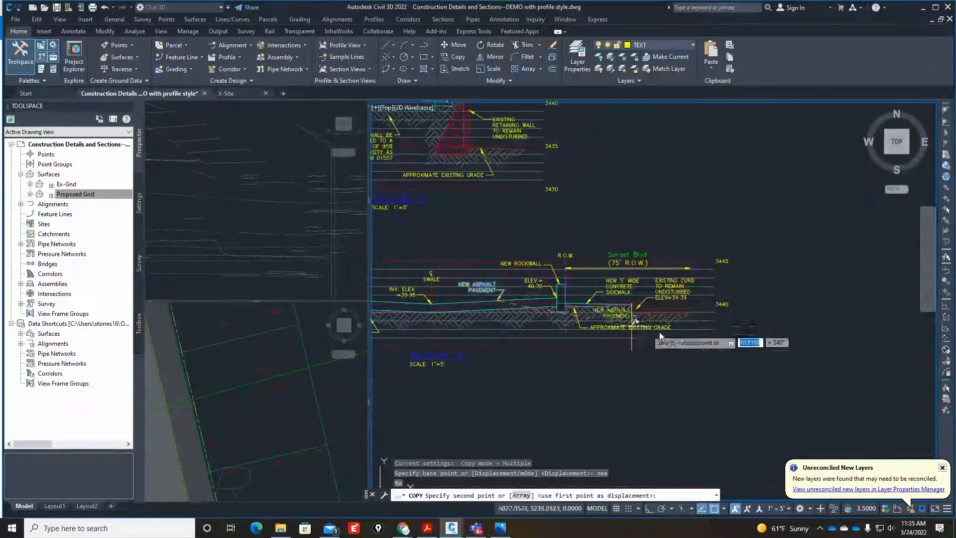
{"action": "scroll", "coordinate": [660, 336], "scroll_direction": "down", "scroll_amount": 3}
{"action": "scroll", "coordinate": [710, 323], "scroll_direction": "up", "scroll_amount": 8}
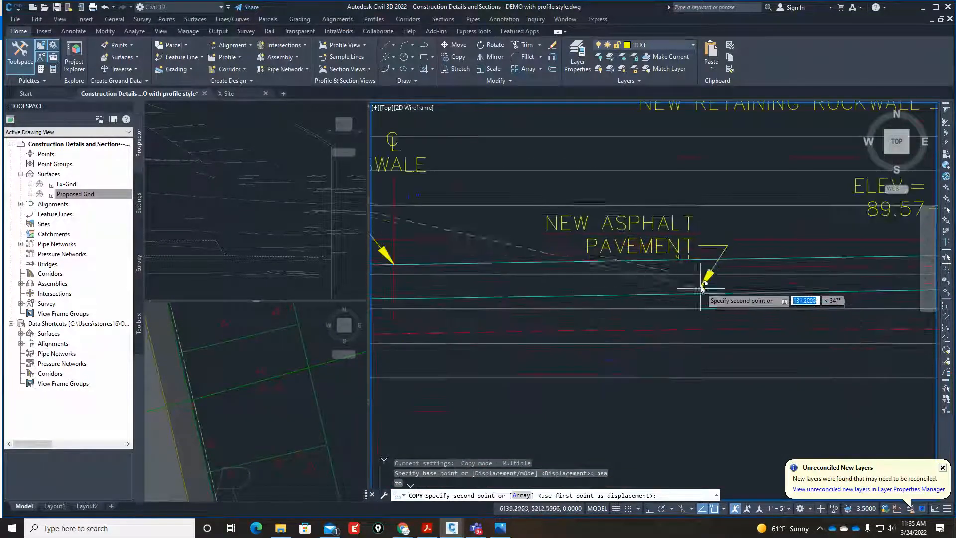
{"action": "scroll", "coordinate": [703, 279], "scroll_direction": "up", "scroll_amount": 3}
{"action": "left_click", "coordinate": [703, 256]}
{"action": "key", "text": "Escape"}
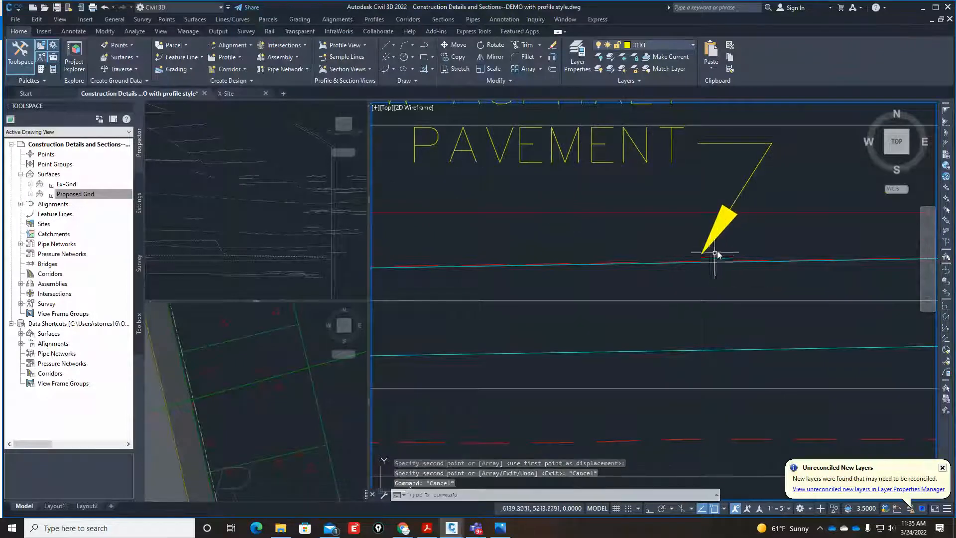
Stretch the copied asphalt pavement leader's arrow tip onto Section A's pavement surface line using the Nearest object snap.
{"action": "left_click", "coordinate": [702, 254]}
{"action": "left_click", "coordinate": [702, 254]}
{"action": "scroll", "coordinate": [704, 264], "scroll_direction": "up", "scroll_amount": 2}
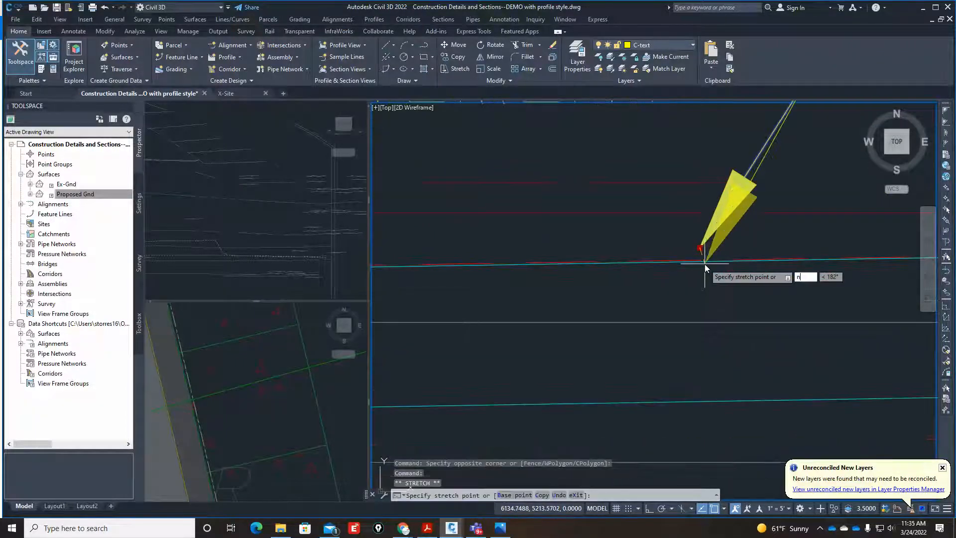
{"action": "type", "text": "nea"}
{"action": "key", "text": "Return"}
{"action": "left_click", "coordinate": [708, 262]}
{"action": "scroll", "coordinate": [648, 304], "scroll_direction": "down", "scroll_amount": 5}
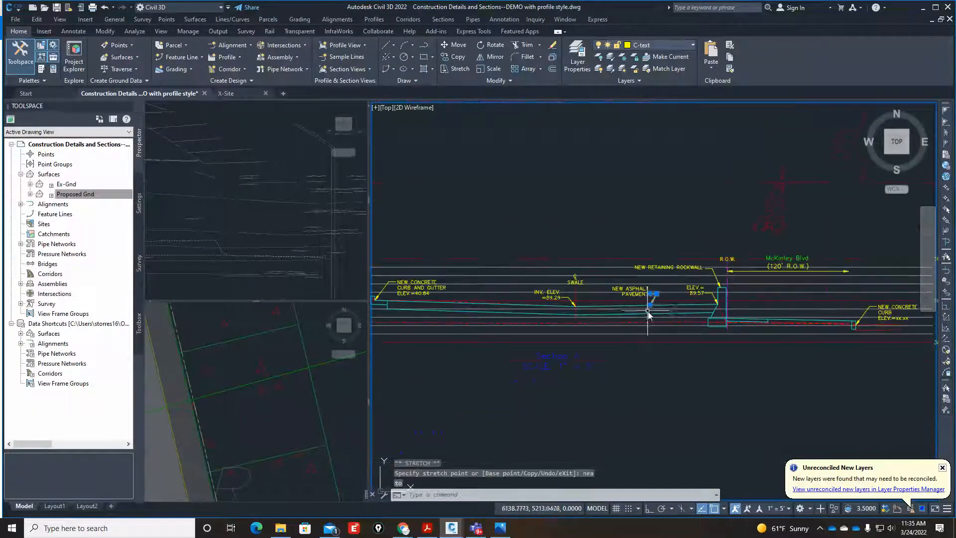
{"action": "scroll", "coordinate": [566, 325], "scroll_direction": "down", "scroll_amount": 5}
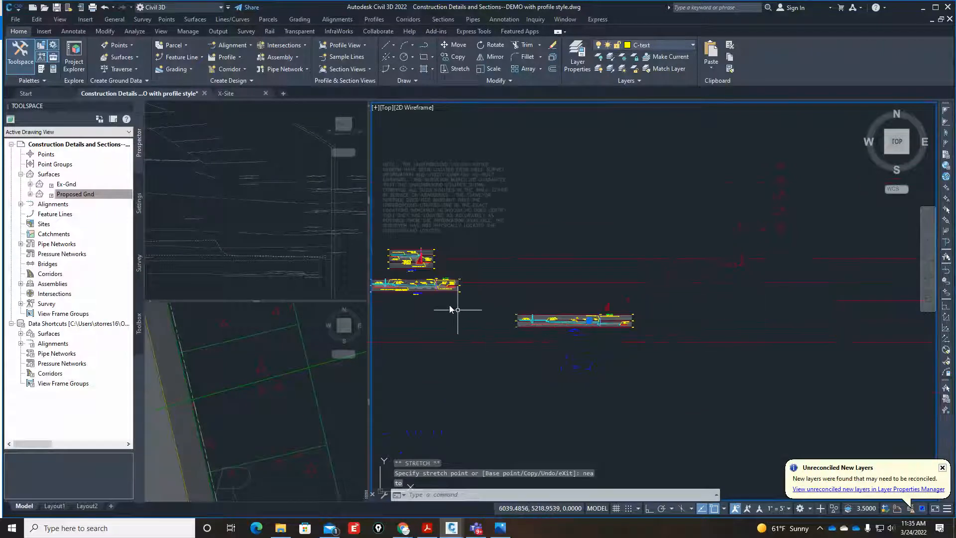
{"action": "scroll", "coordinate": [406, 302], "scroll_direction": "up", "scroll_amount": 6}
{"action": "key", "text": "Escape"}
{"action": "key", "text": "Escape"}
{"action": "key", "text": "Escape"}
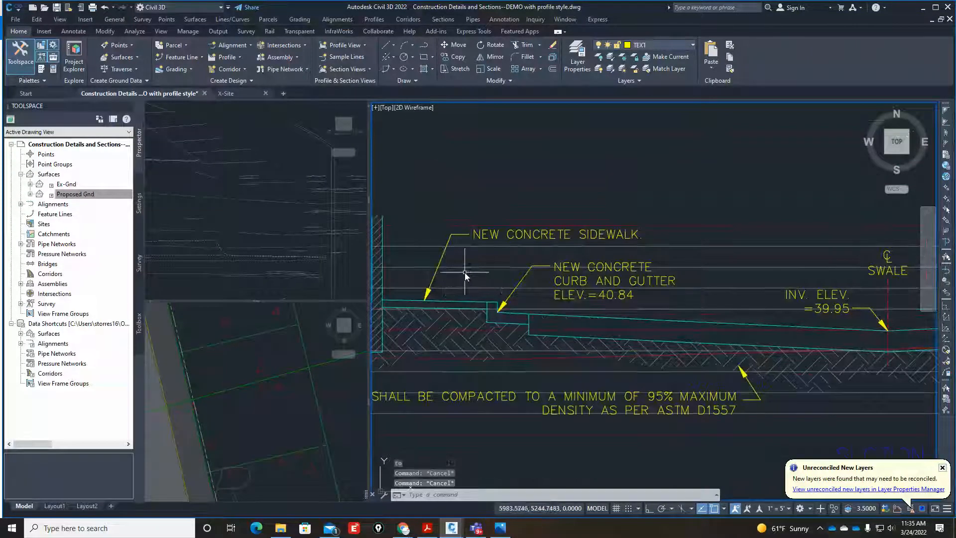
Copy the "NEW CONCRETE SIDEWALK." note and its leader from the finished section to the sidewalk beside Section A's new building.
{"action": "type", "text": "co"}
{"action": "key", "text": "Return"}
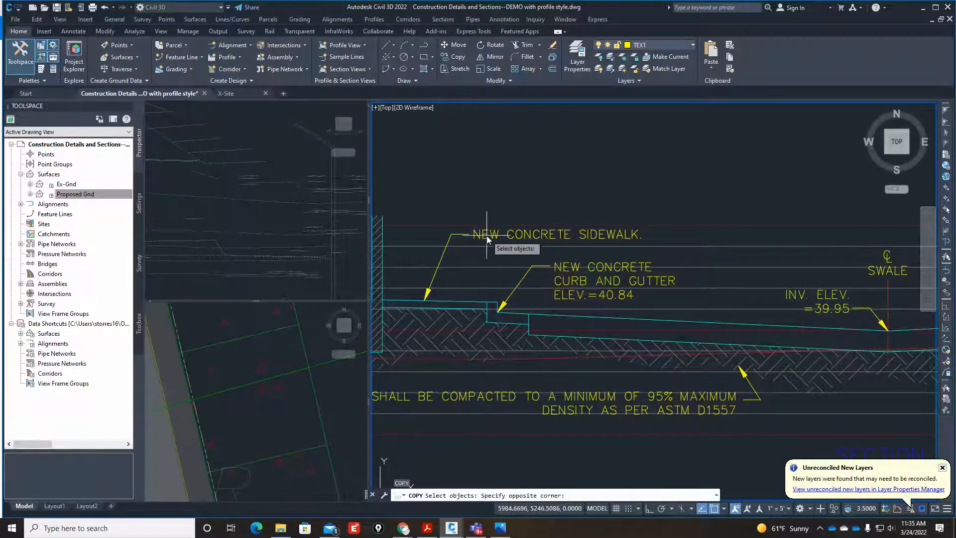
{"action": "left_click", "coordinate": [453, 233]}
{"action": "key", "text": "Return"}
{"action": "left_click", "coordinate": [490, 236]}
{"action": "scroll", "coordinate": [479, 248], "scroll_direction": "down", "scroll_amount": 2}
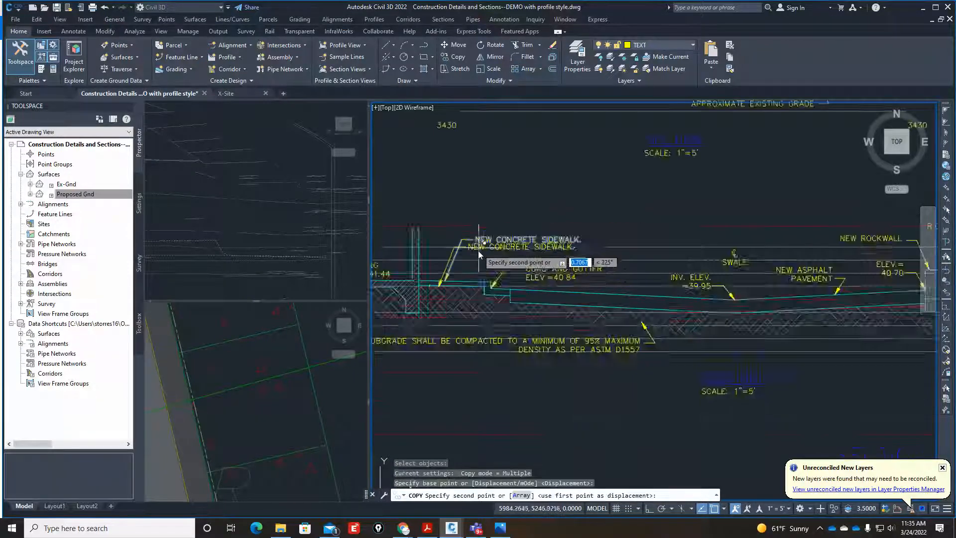
{"action": "scroll", "coordinate": [478, 254], "scroll_direction": "down", "scroll_amount": 3}
{"action": "scroll", "coordinate": [686, 323], "scroll_direction": "up", "scroll_amount": 5}
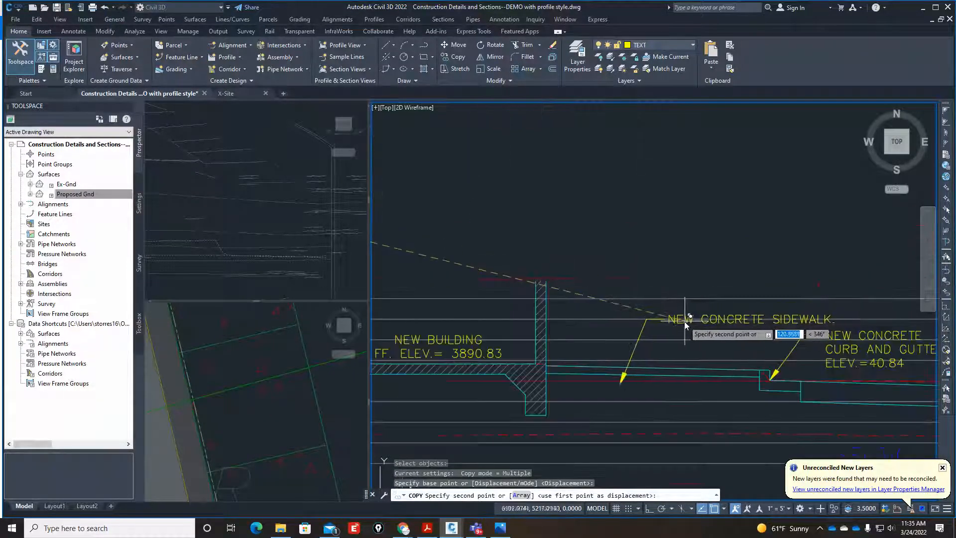
{"action": "scroll", "coordinate": [686, 324], "scroll_direction": "up", "scroll_amount": 2}
{"action": "left_click", "coordinate": [592, 319]}
Place another copy of the "NEW CONCRETE SIDEWALK." note and leader at the sidewalk on the McKinley Blvd. side of Section A's retaining wall.
{"action": "scroll", "coordinate": [593, 320], "scroll_direction": "down", "scroll_amount": 3}
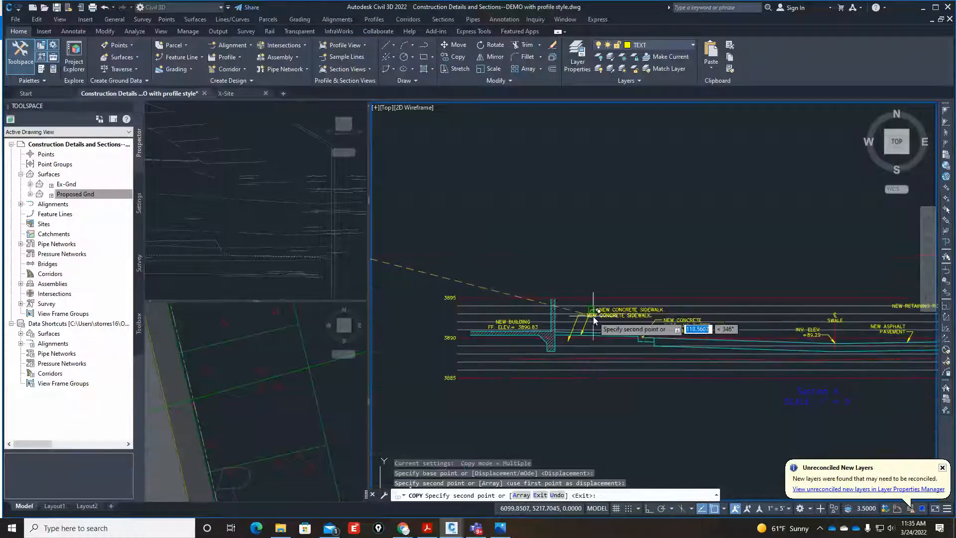
{"action": "scroll", "coordinate": [565, 330], "scroll_direction": "down", "scroll_amount": 2}
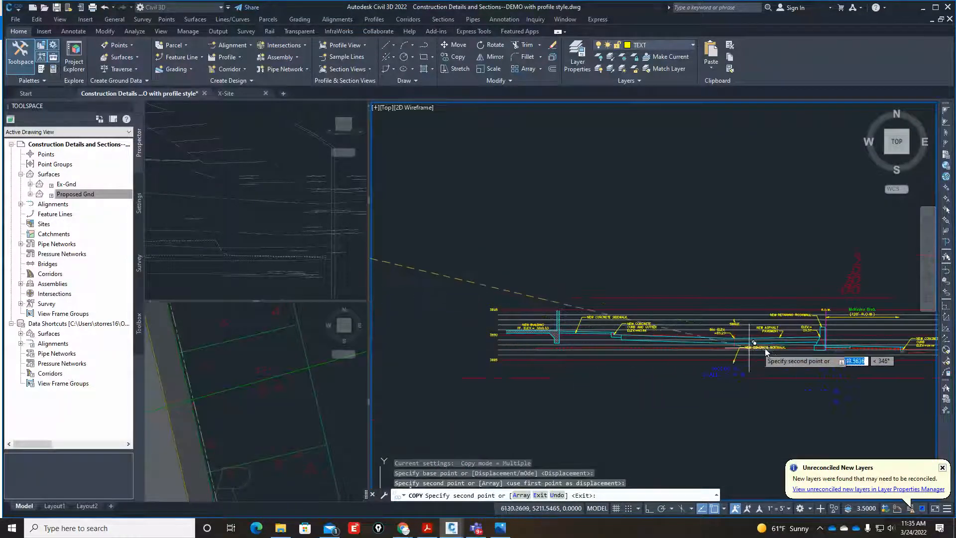
{"action": "scroll", "coordinate": [747, 356], "scroll_direction": "down", "scroll_amount": 2}
{"action": "scroll", "coordinate": [777, 358], "scroll_direction": "up", "scroll_amount": 3}
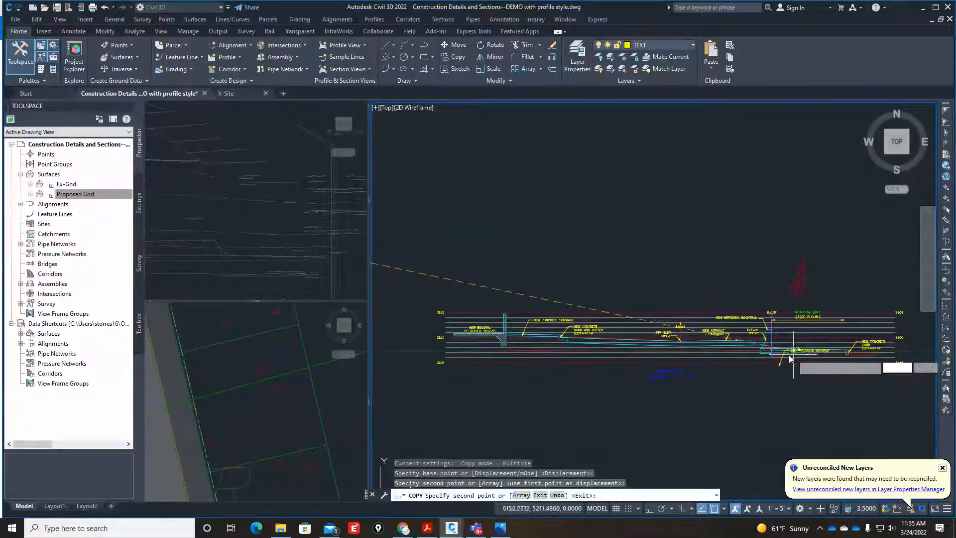
{"action": "scroll", "coordinate": [796, 352], "scroll_direction": "up", "scroll_amount": 6}
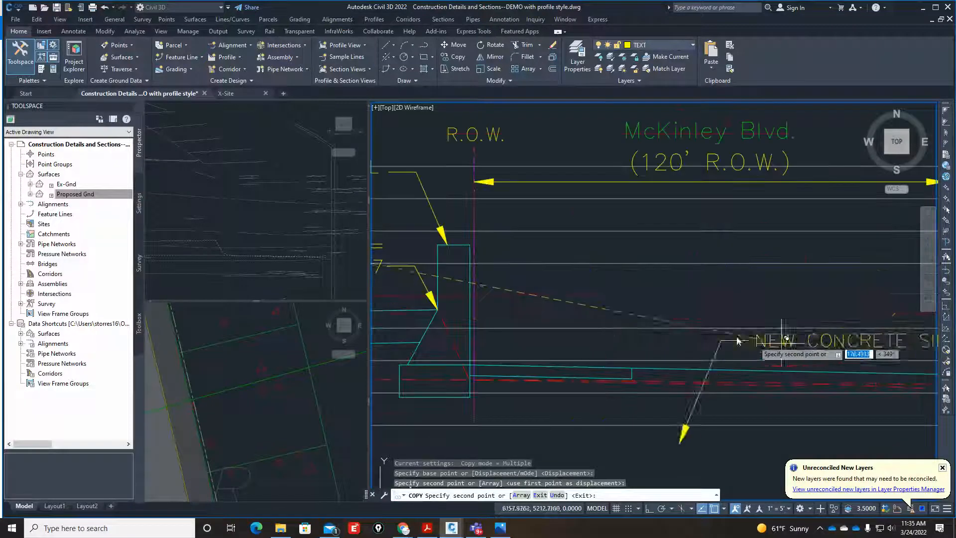
{"action": "left_click", "coordinate": [646, 312]}
{"action": "scroll", "coordinate": [563, 311], "scroll_direction": "down", "scroll_amount": 3}
{"action": "scroll", "coordinate": [723, 375], "scroll_direction": "down", "scroll_amount": 2}
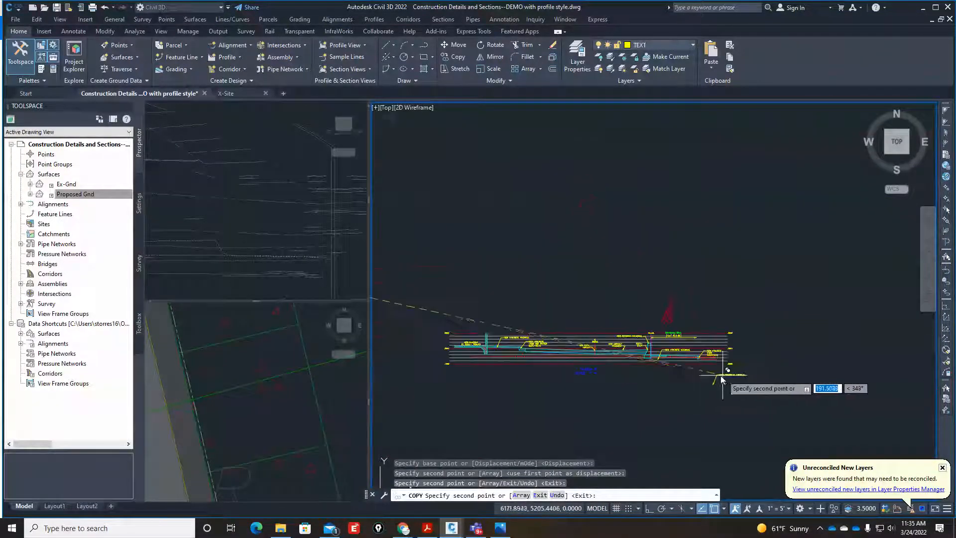
Compare the finished section's existing curb and sidewalk notes at Sunset Blvd. with the McKinley Blvd. end of Section A.
{"action": "scroll", "coordinate": [630, 368], "scroll_direction": "down", "scroll_amount": 2}
{"action": "scroll", "coordinate": [597, 358], "scroll_direction": "up", "scroll_amount": 5}
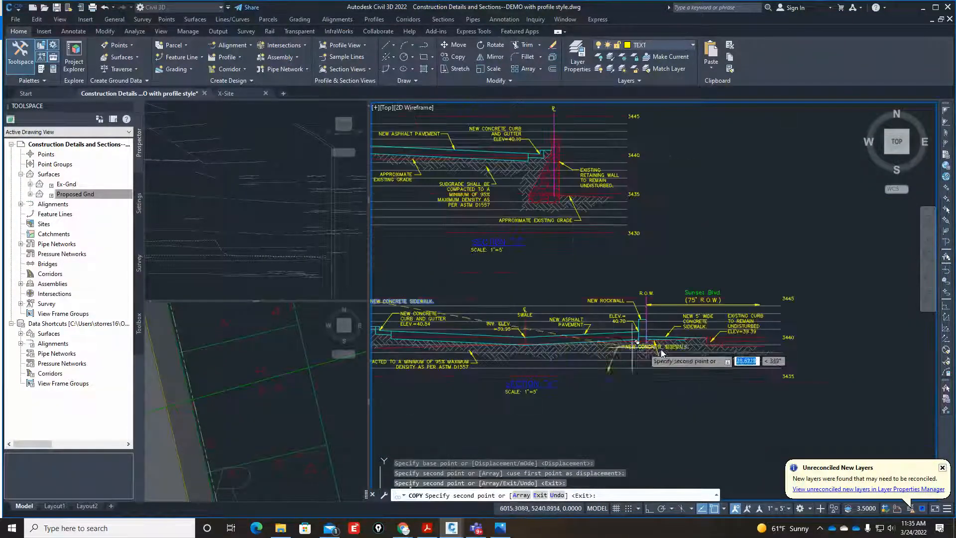
{"action": "scroll", "coordinate": [702, 339], "scroll_direction": "up", "scroll_amount": 4}
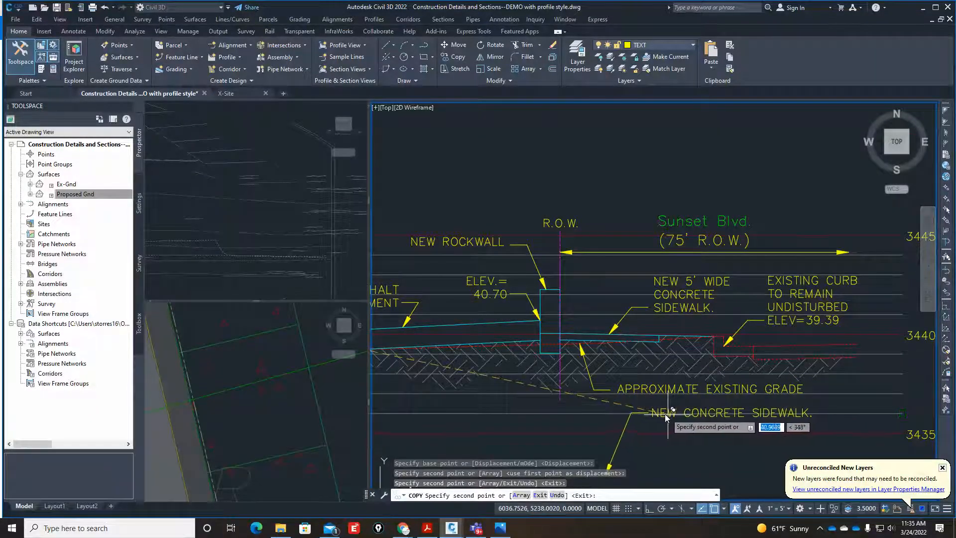
{"action": "scroll", "coordinate": [581, 366], "scroll_direction": "down", "scroll_amount": 4}
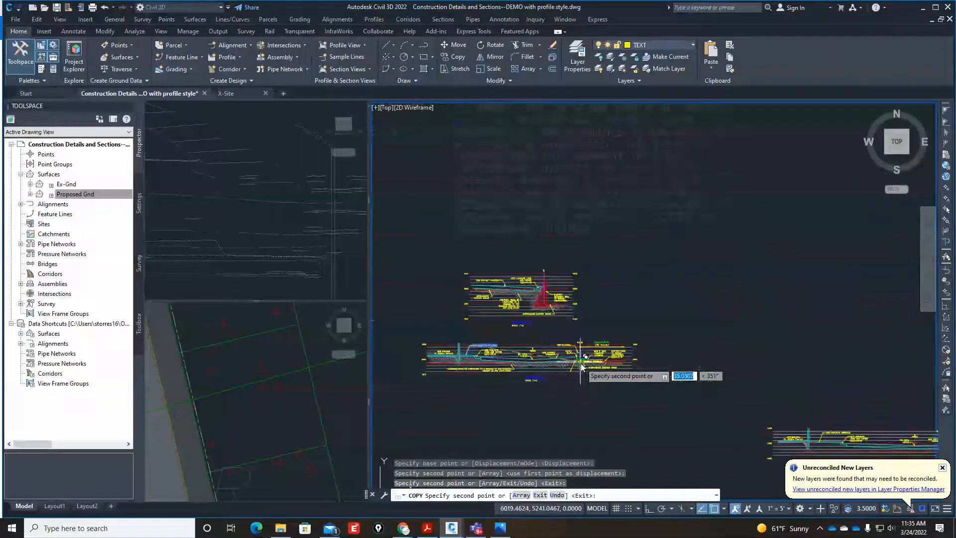
{"action": "scroll", "coordinate": [671, 385], "scroll_direction": "up", "scroll_amount": 8}
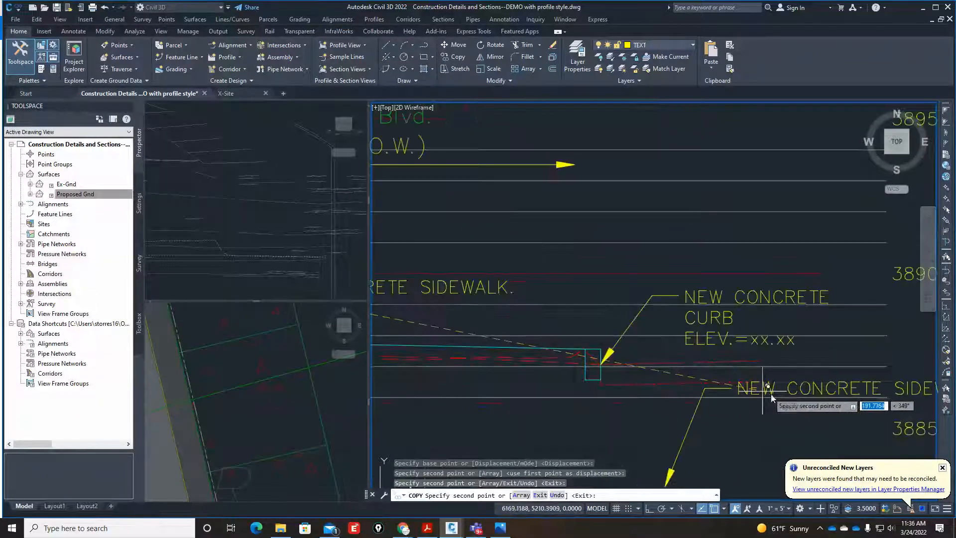
{"action": "scroll", "coordinate": [717, 373], "scroll_direction": "down", "scroll_amount": 4}
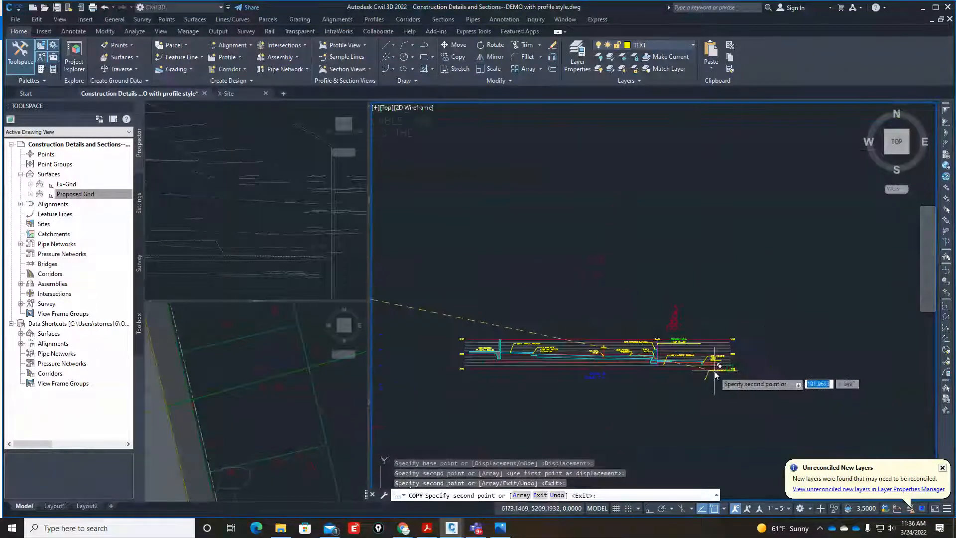
{"action": "scroll", "coordinate": [604, 422], "scroll_direction": "up", "scroll_amount": 8}
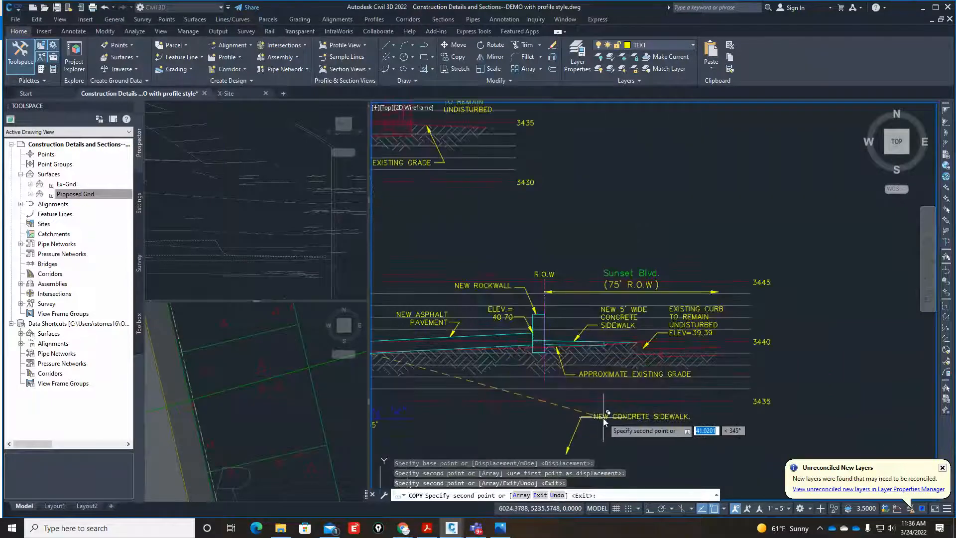
{"action": "scroll", "coordinate": [604, 421], "scroll_direction": "down", "scroll_amount": 5}
{"action": "scroll", "coordinate": [624, 414], "scroll_direction": "up", "scroll_amount": 4}
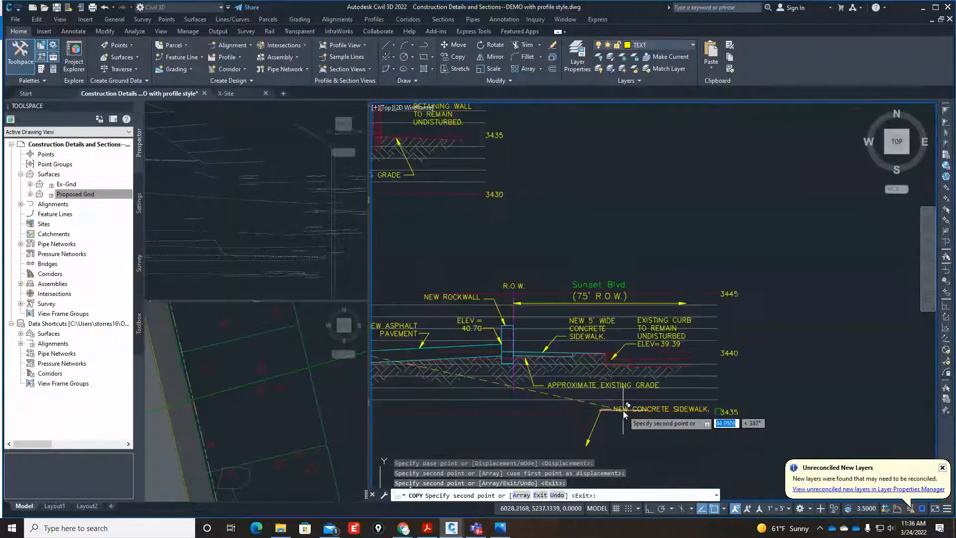
{"action": "scroll", "coordinate": [612, 369], "scroll_direction": "down", "scroll_amount": 4}
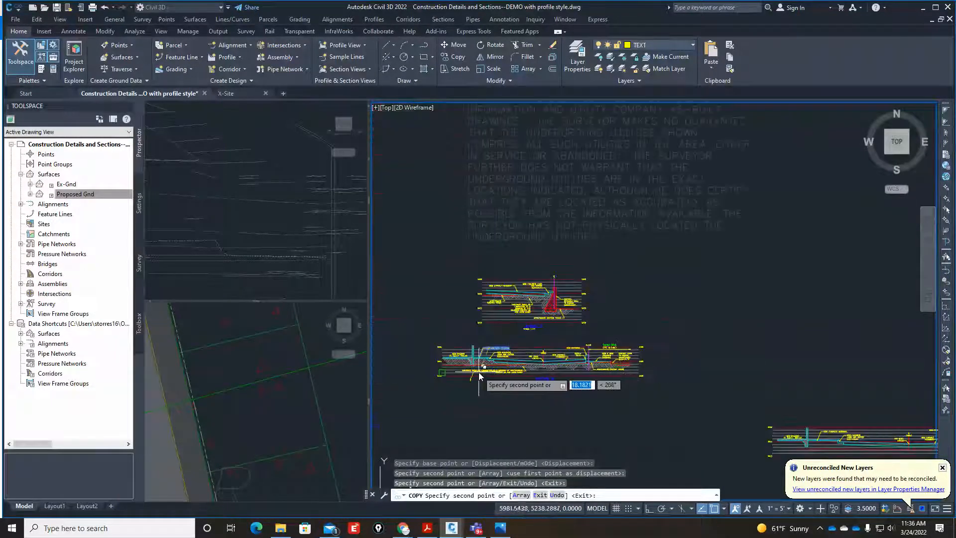
{"action": "scroll", "coordinate": [479, 372], "scroll_direction": "up", "scroll_amount": 4}
Place another copy of the "NEW CONCRETE SIDEWALK." note and leader below the new concrete curb at Section A's McKinley Blvd. end.
{"action": "scroll", "coordinate": [479, 372], "scroll_direction": "down", "scroll_amount": 6}
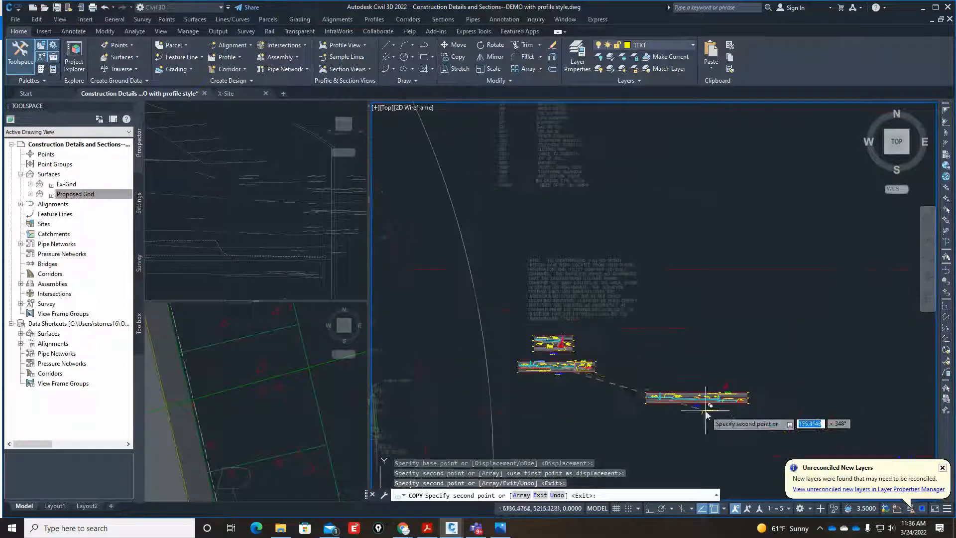
{"action": "scroll", "coordinate": [773, 404], "scroll_direction": "up", "scroll_amount": 3}
{"action": "scroll", "coordinate": [682, 395], "scroll_direction": "down", "scroll_amount": 3}
{"action": "scroll", "coordinate": [674, 378], "scroll_direction": "up", "scroll_amount": 10}
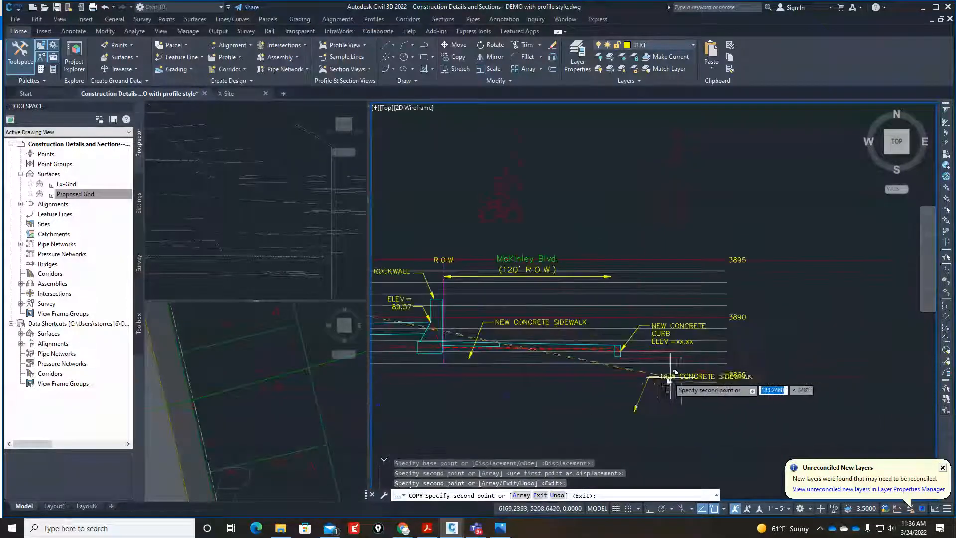
{"action": "key", "text": "Escape"}
Insert "EXISTING" in capitals at the start of the copied sidewalk note below Section A's new concrete curb.
{"action": "type", "text": "ED"}
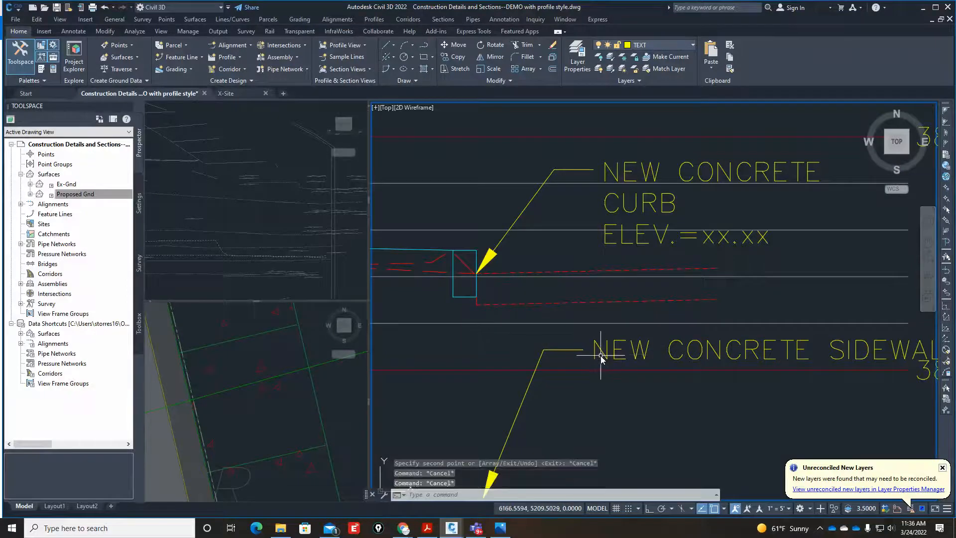
{"action": "key", "text": "Return"}
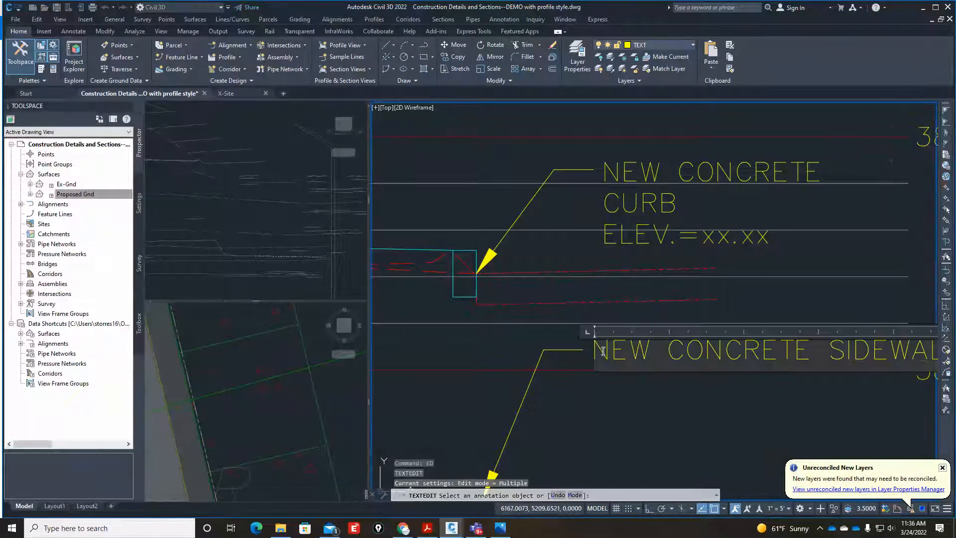
{"action": "left_click", "coordinate": [606, 351]}
{"action": "type", "text": "Existring"}
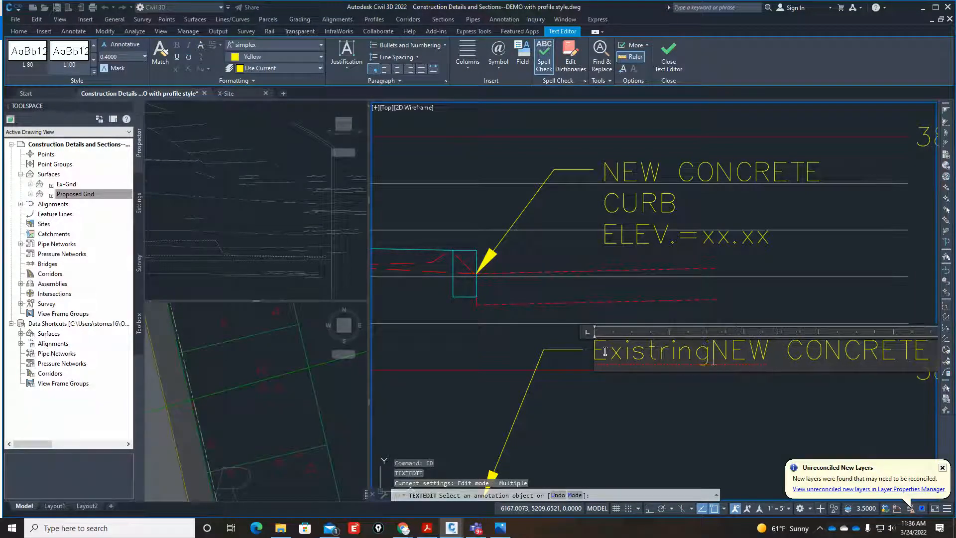
{"action": "key", "text": "BackSpace"}
{"action": "key", "text": "BackSpace"}
{"action": "key", "text": "BackSpace"}
{"action": "key", "text": "BackSpace"}
{"action": "key", "text": "BackSpace"}
{"action": "key", "text": "BackSpace"}
{"action": "key", "text": "BackSpace"}
{"action": "key", "text": "BackSpace"}
{"action": "type", "text": "X"}
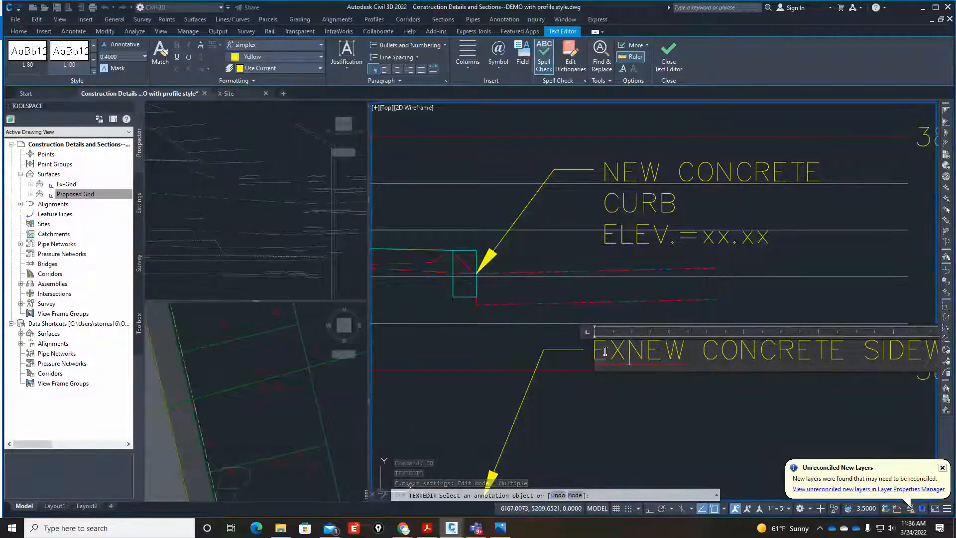
{"action": "type", "text": "ISTING PAVEMENT"}
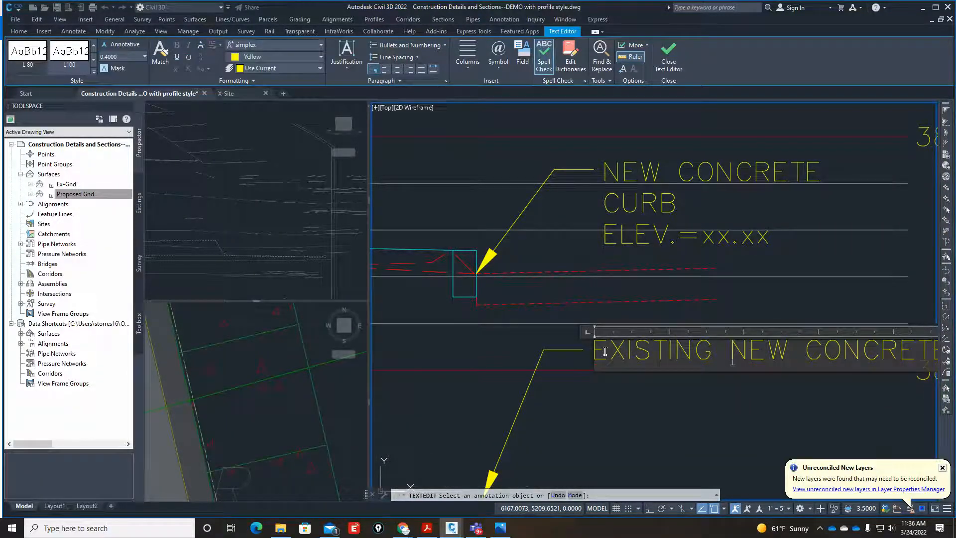
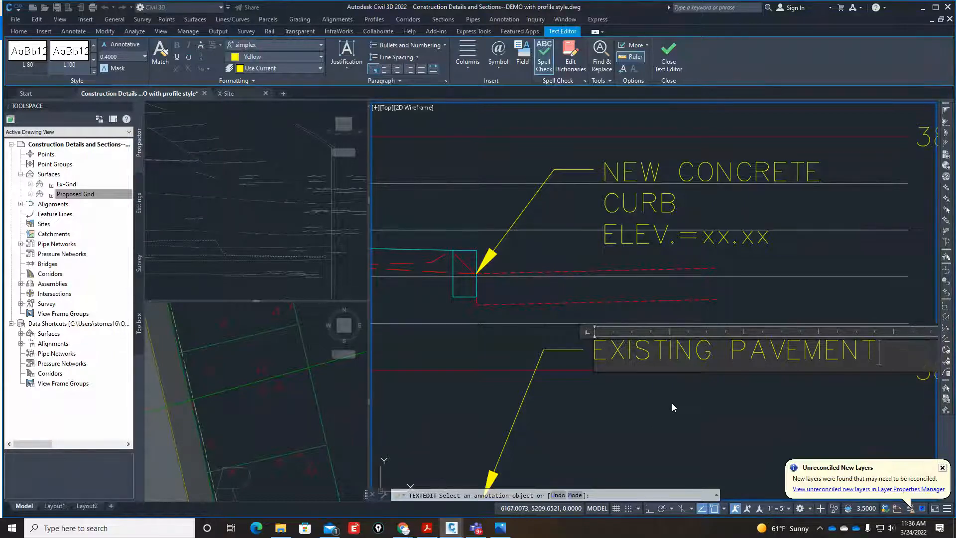
Complete the copied note below Section A's new concrete curb so it reads "EXISTING PAVEMENT TO REMAIN" on two lines.
{"action": "key", "text": "Return"}
{"action": "type", "text": "TO REAM"}
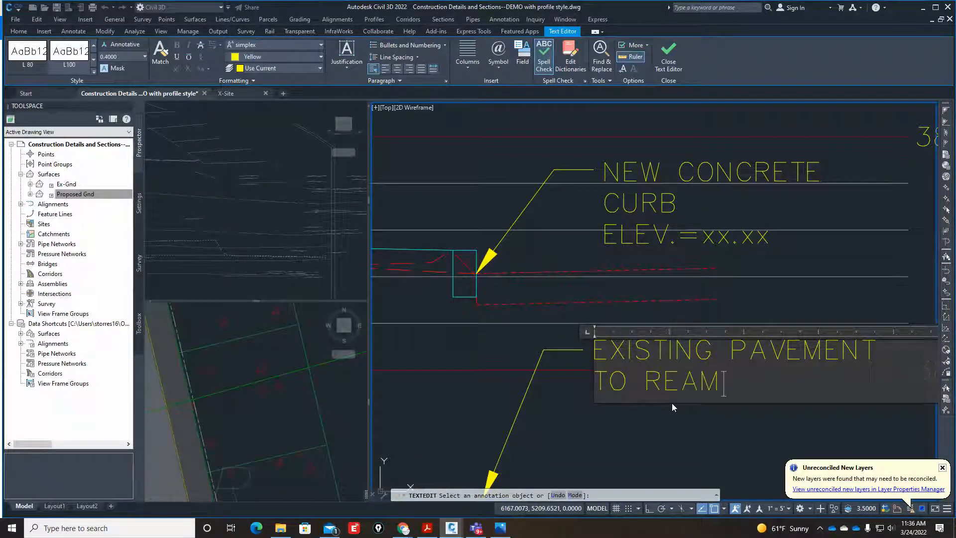
{"action": "key", "text": "BackSpace"}
{"action": "key", "text": "BackSpace"}
{"action": "type", "text": "MAIN"}
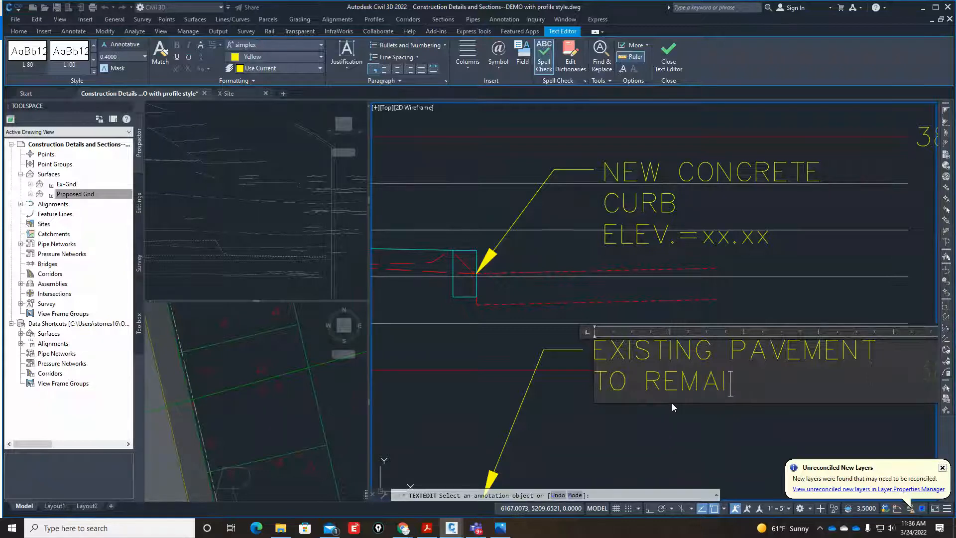
{"action": "left_click", "coordinate": [711, 464]}
{"action": "key", "text": "Return"}
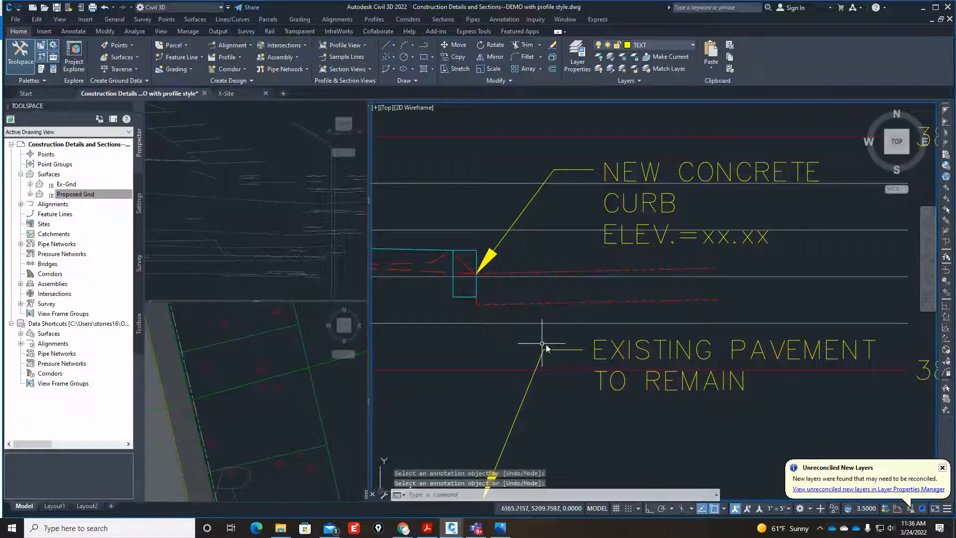
Stretch the "EXISTING PAVEMENT TO REMAIN" leader so its arrowhead points up at the existing pavement beyond the new curb.
{"action": "left_click", "coordinate": [557, 354]}
{"action": "scroll", "coordinate": [550, 364], "scroll_direction": "down", "scroll_amount": 4}
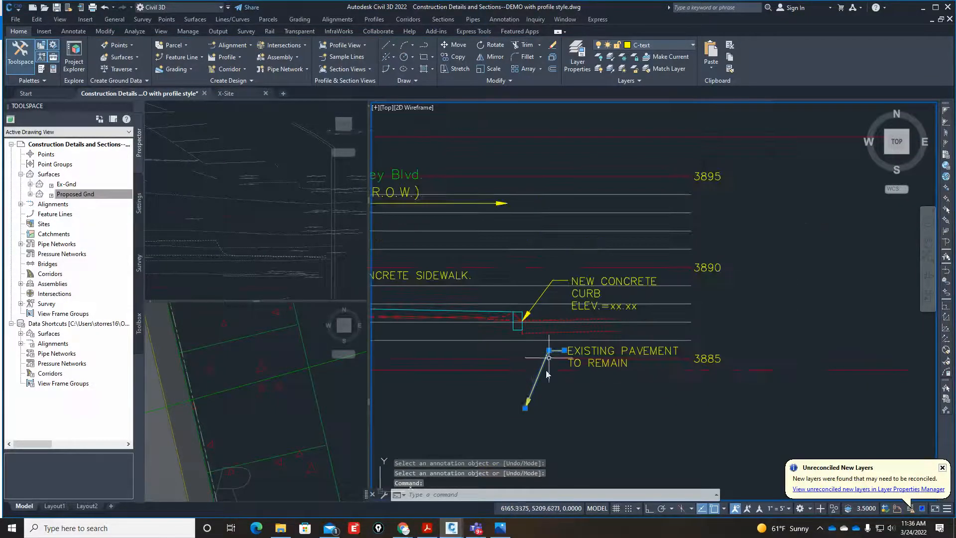
{"action": "left_click", "coordinate": [527, 408]}
{"action": "scroll", "coordinate": [561, 334], "scroll_direction": "up", "scroll_amount": 4}
{"action": "scroll", "coordinate": [640, 344], "scroll_direction": "down", "scroll_amount": 6}
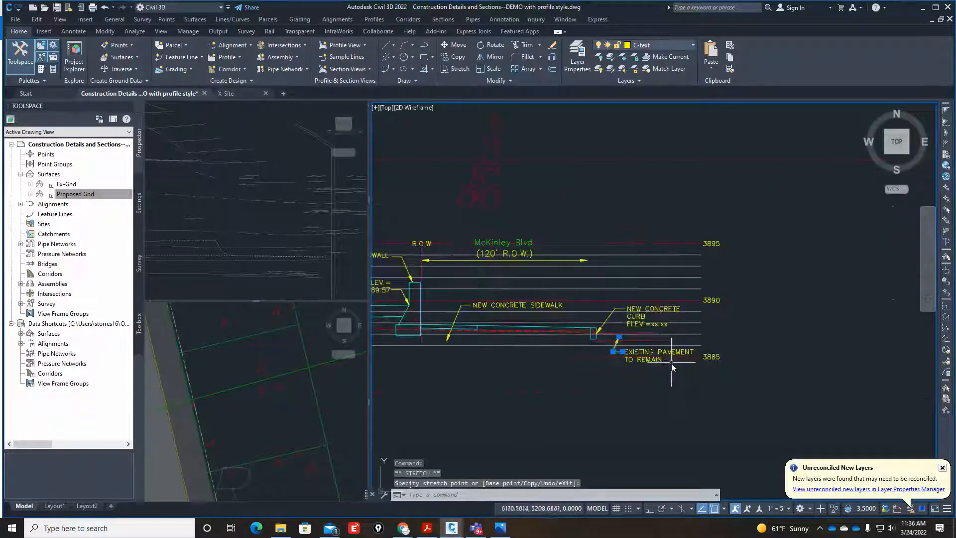
{"action": "scroll", "coordinate": [590, 348], "scroll_direction": "up", "scroll_amount": 5}
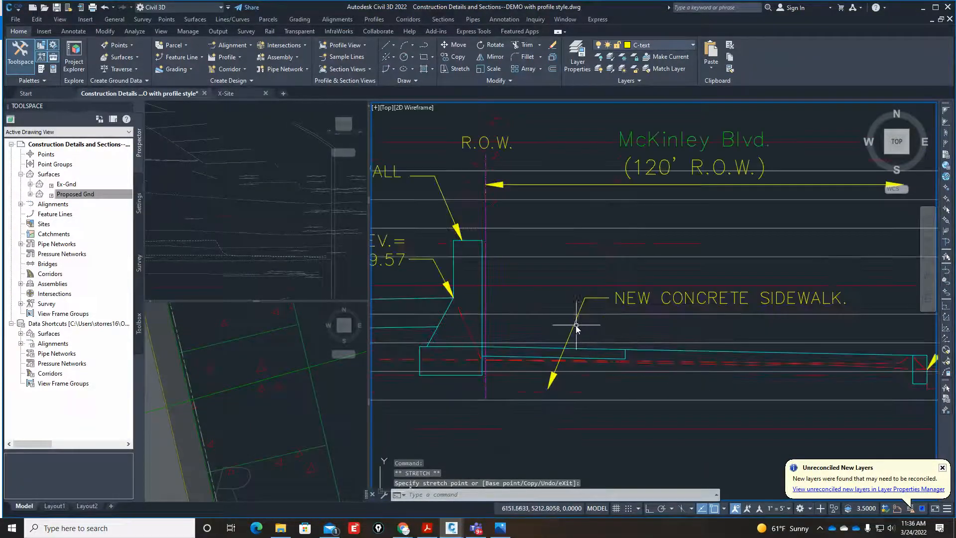
Stretch the McKinley Blvd. "NEW CONCRETE SIDEWALK." leader so its arrowhead lands on the sidewalk's top line with the Nearest snap.
{"action": "left_click", "coordinate": [576, 329]}
{"action": "left_click", "coordinate": [548, 389]}
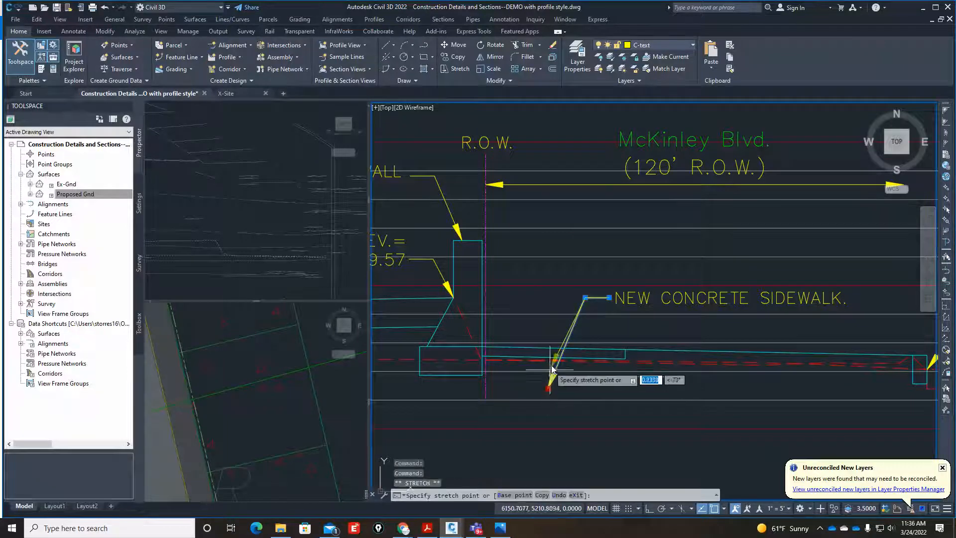
{"action": "scroll", "coordinate": [554, 363], "scroll_direction": "up", "scroll_amount": 5}
{"action": "type", "text": "NEA"}
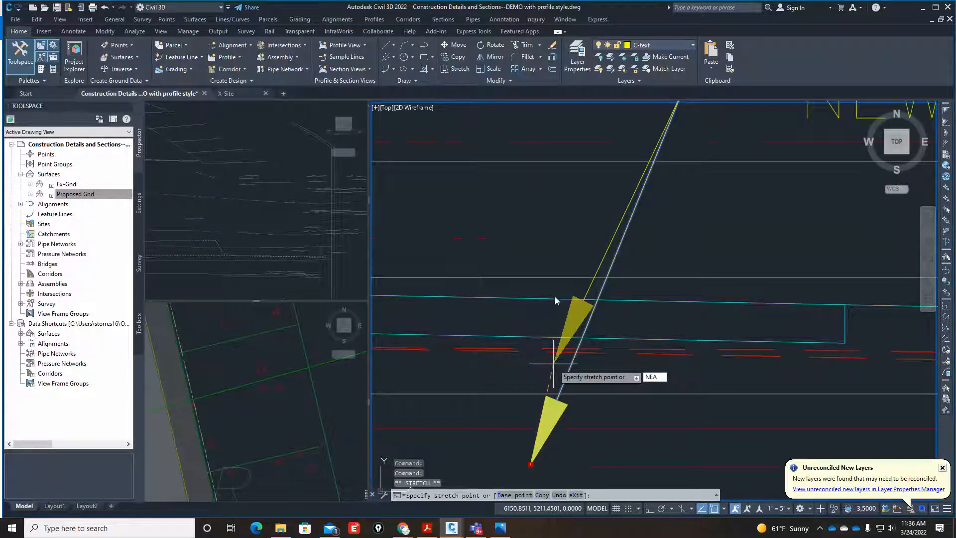
{"action": "key", "text": "Return"}
{"action": "left_click", "coordinate": [546, 300]}
{"action": "scroll", "coordinate": [589, 322], "scroll_direction": "down", "scroll_amount": 6}
{"action": "scroll", "coordinate": [589, 323], "scroll_direction": "down", "scroll_amount": 4}
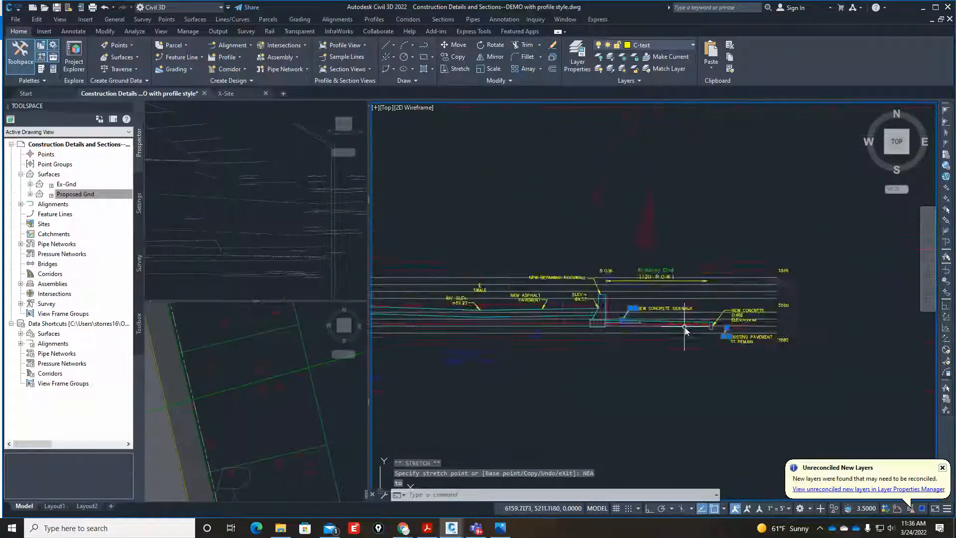
Compare Section A's retaining rockwall and notes with the rockwall and existing retaining wall in the finished sections.
{"action": "scroll", "coordinate": [593, 329], "scroll_direction": "up", "scroll_amount": 4}
{"action": "scroll", "coordinate": [702, 321], "scroll_direction": "down", "scroll_amount": 7}
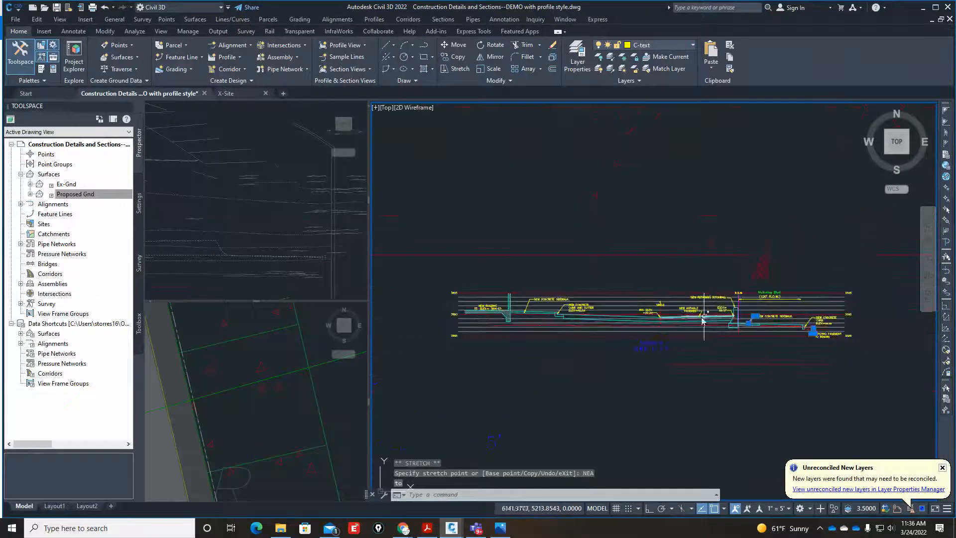
{"action": "scroll", "coordinate": [589, 324], "scroll_direction": "up", "scroll_amount": 7}
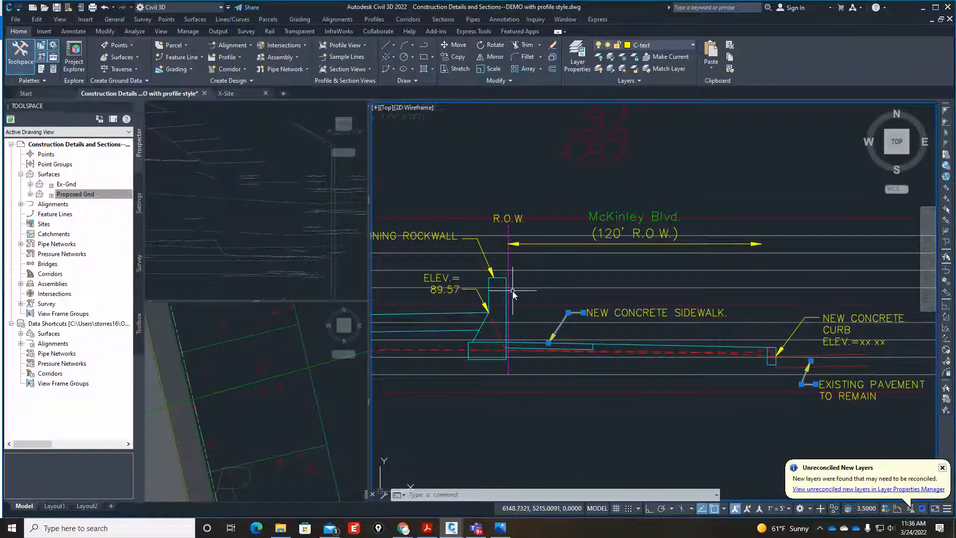
{"action": "scroll", "coordinate": [469, 362], "scroll_direction": "down", "scroll_amount": 6}
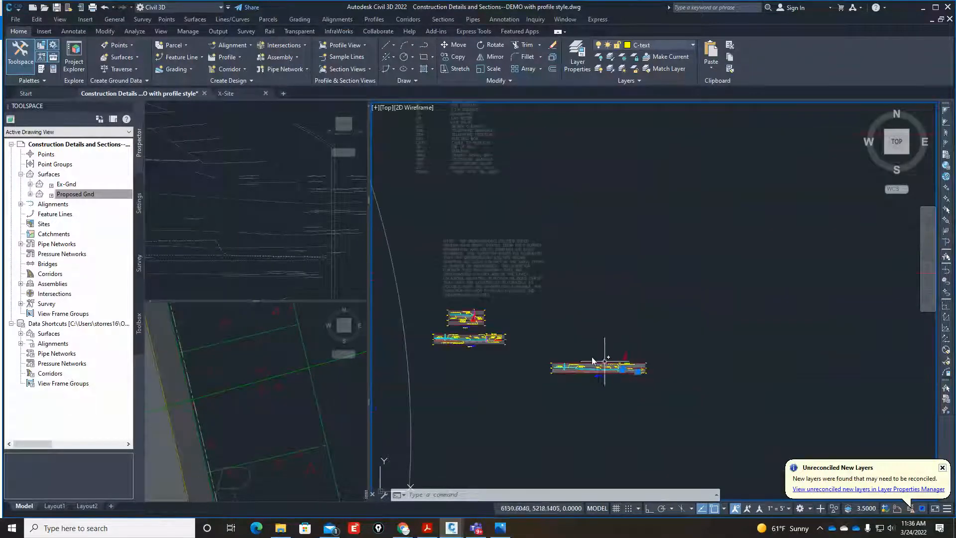
{"action": "scroll", "coordinate": [462, 328], "scroll_direction": "up", "scroll_amount": 7}
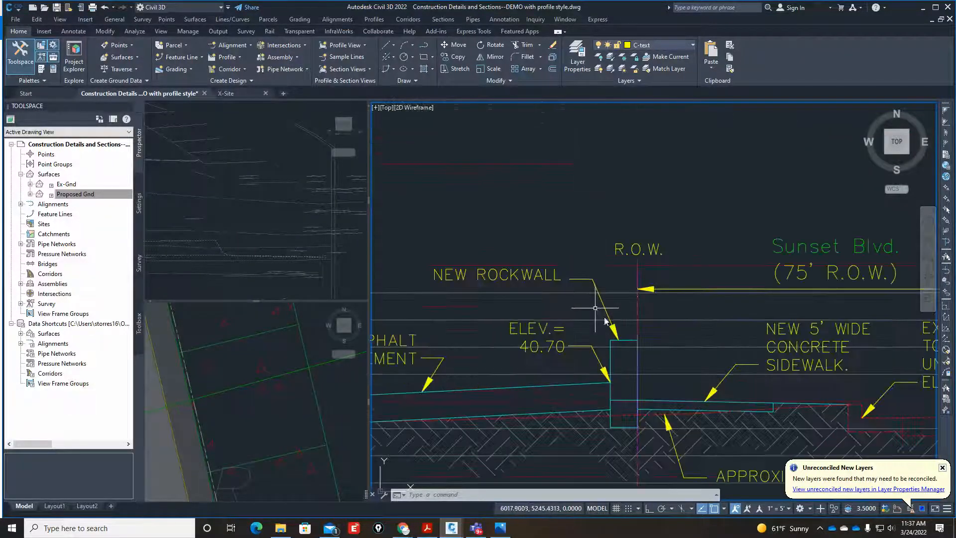
{"action": "scroll", "coordinate": [623, 408], "scroll_direction": "down", "scroll_amount": 5}
{"action": "scroll", "coordinate": [553, 259], "scroll_direction": "up", "scroll_amount": 6}
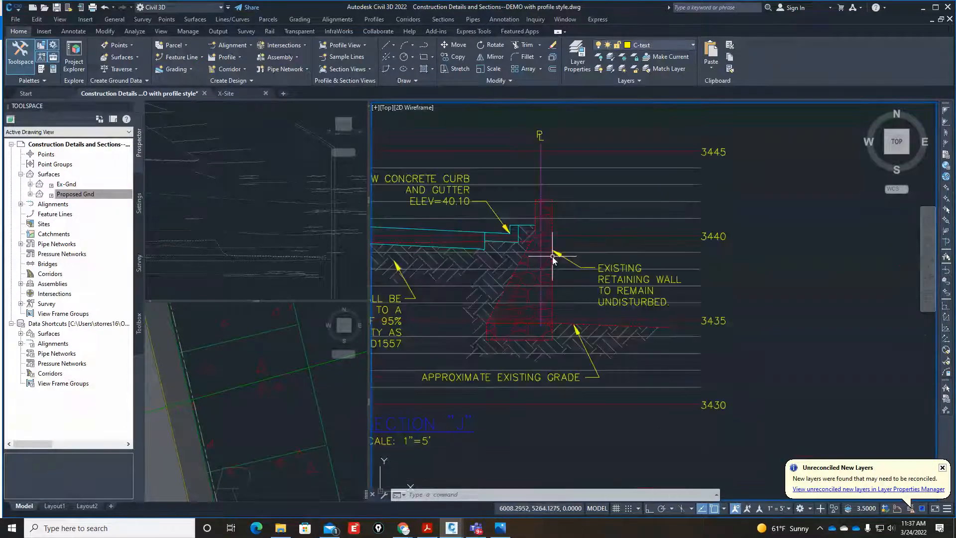
{"action": "scroll", "coordinate": [527, 280], "scroll_direction": "down", "scroll_amount": 5}
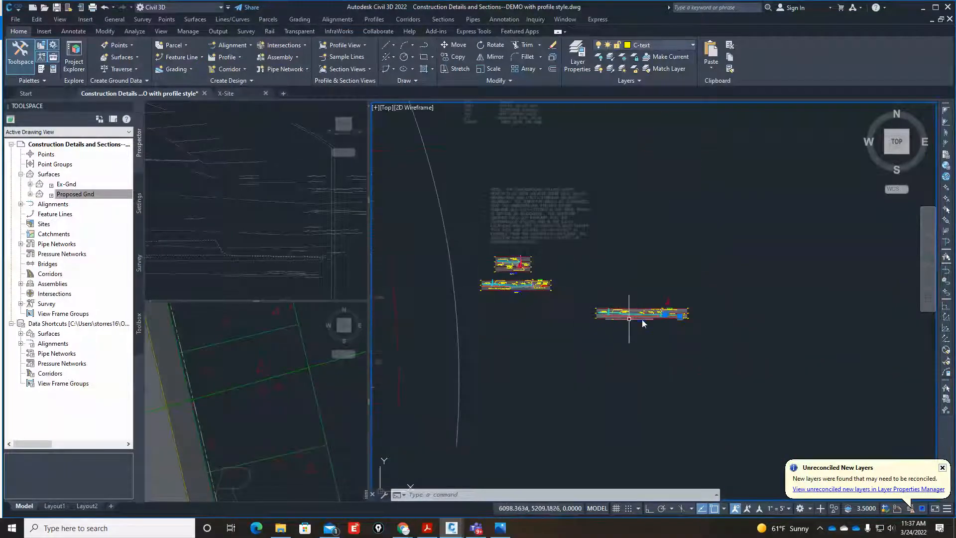
Erase the leftover wall-shaped stone hatch above Section A's McKinley Blvd. label.
{"action": "scroll", "coordinate": [648, 314], "scroll_direction": "up", "scroll_amount": 6}
{"action": "left_click", "coordinate": [676, 194]}
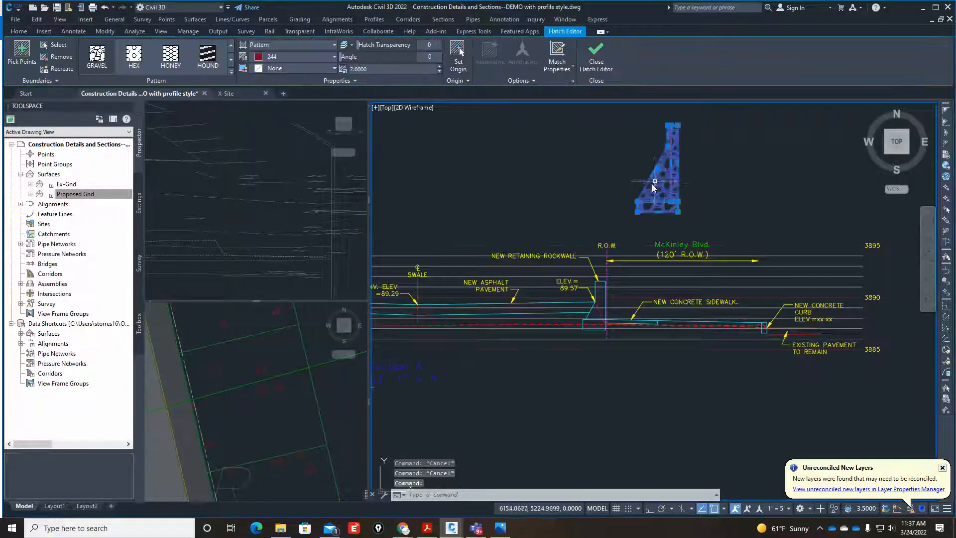
{"action": "type", "text": "E"}
{"action": "key", "text": "Return"}
Move the outer vertical edge of the retaining wall's footing to the base of the wall's sloped face.
{"action": "scroll", "coordinate": [607, 326], "scroll_direction": "up", "scroll_amount": 5}
{"action": "scroll", "coordinate": [518, 335], "scroll_direction": "up", "scroll_amount": 2}
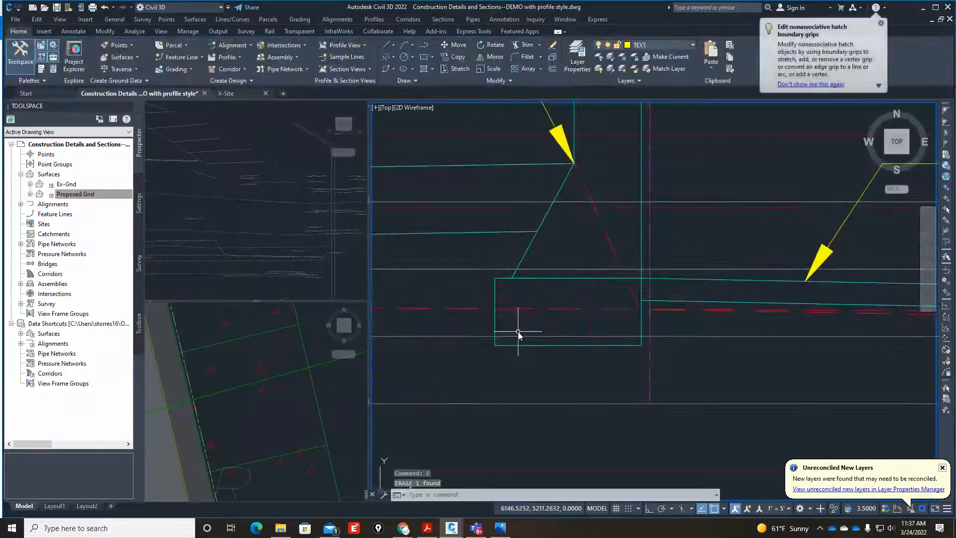
{"action": "type", "text": "m"}
{"action": "key", "text": "Return"}
{"action": "left_click", "coordinate": [524, 320]}
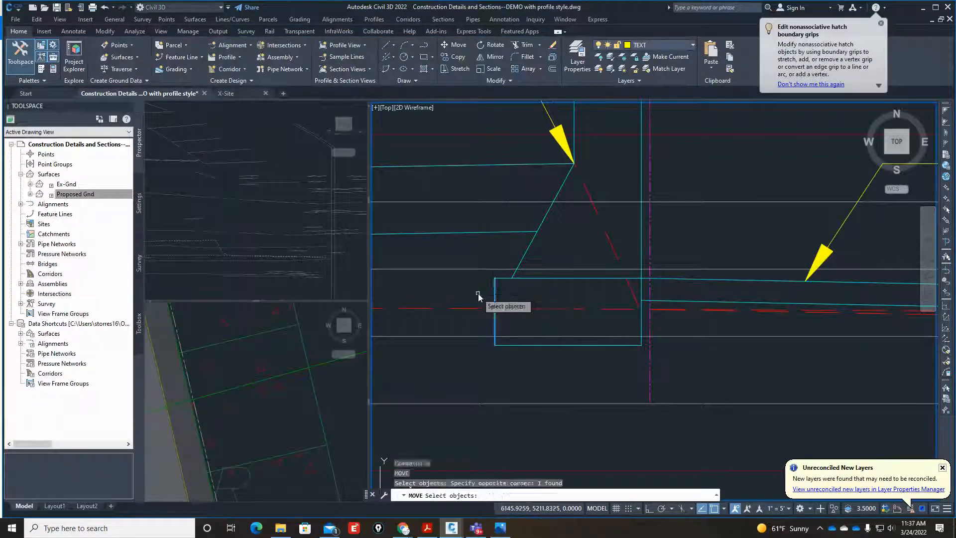
{"action": "left_click", "coordinate": [491, 284]}
{"action": "key", "text": "Return"}
{"action": "left_click", "coordinate": [494, 284]}
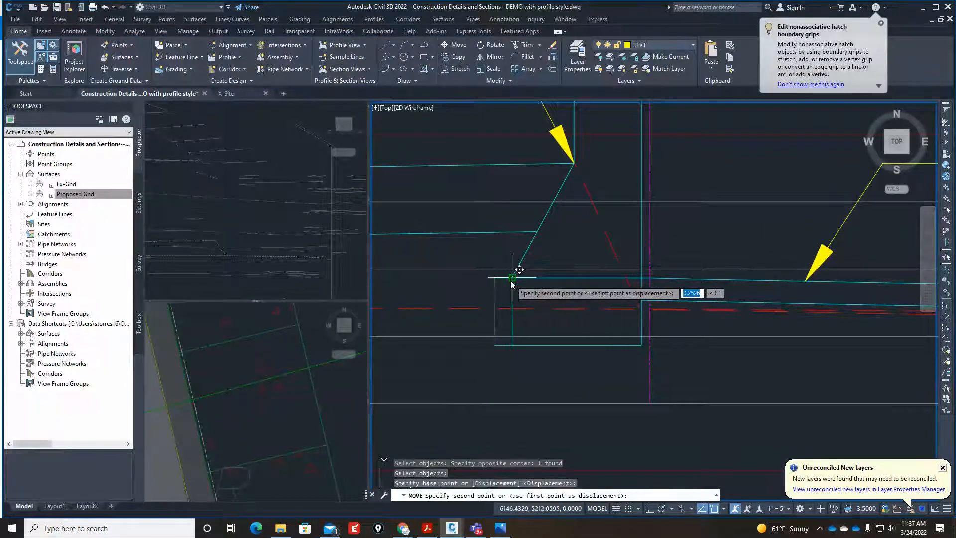
{"action": "left_click", "coordinate": [512, 278]}
Trim the footing's top line back to the moved vertical edge and remove the leftover bottom stub.
{"action": "type", "text": "tr"}
{"action": "key", "text": "Return"}
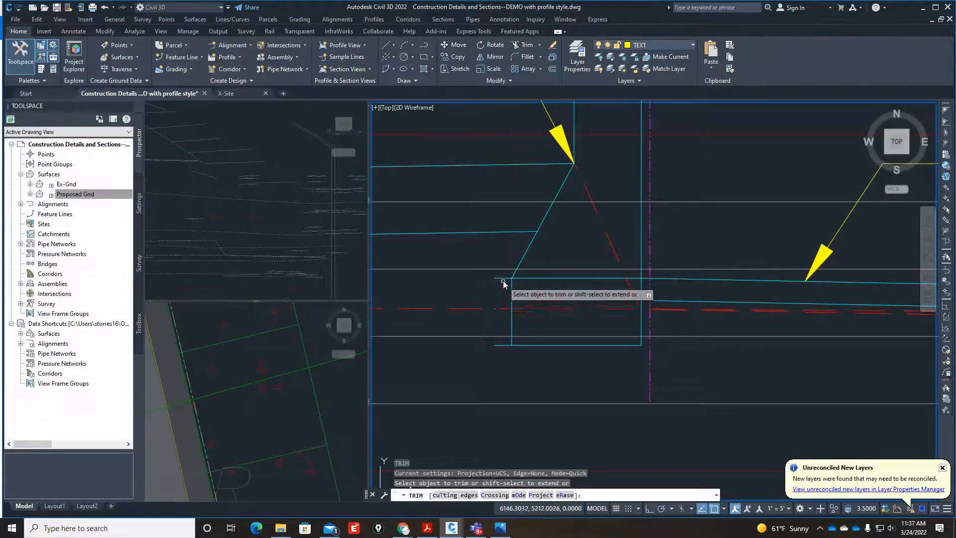
{"action": "left_click", "coordinate": [503, 282]}
{"action": "left_click_drag", "start_coordinate": [500, 347], "coordinate": [498, 336]}
{"action": "key", "text": "Return"}
{"action": "left_click", "coordinate": [488, 299]}
{"action": "left_click", "coordinate": [503, 325]}
{"action": "type", "text": "e"}
{"action": "key", "text": "Return"}
{"action": "scroll", "coordinate": [650, 342], "scroll_direction": "down", "scroll_amount": 8}
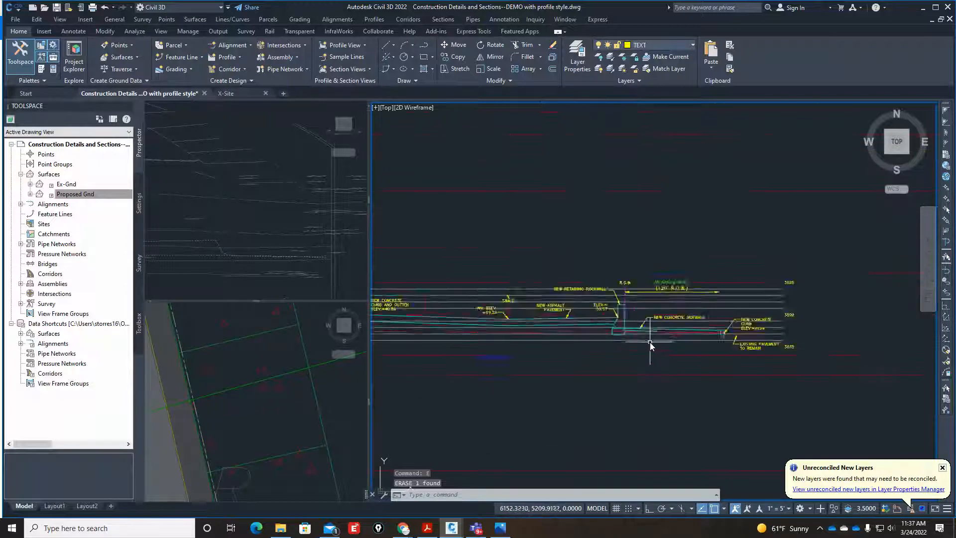
Examine the earth hatch and the notes beneath it in the finished Sunset Blvd. section.
{"action": "scroll", "coordinate": [569, 347], "scroll_direction": "up", "scroll_amount": 8}
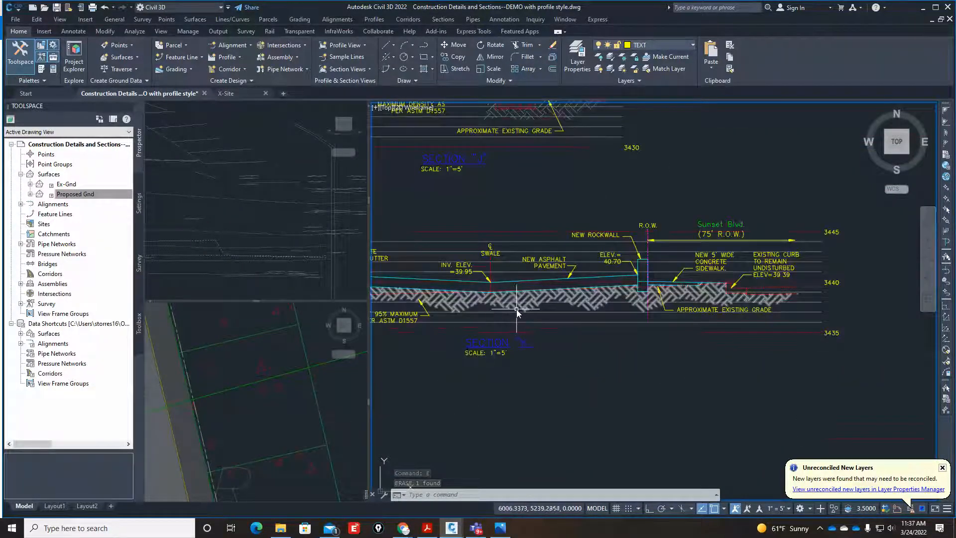
{"action": "left_click", "coordinate": [641, 319]}
{"action": "scroll", "coordinate": [641, 320], "scroll_direction": "down", "scroll_amount": 2}
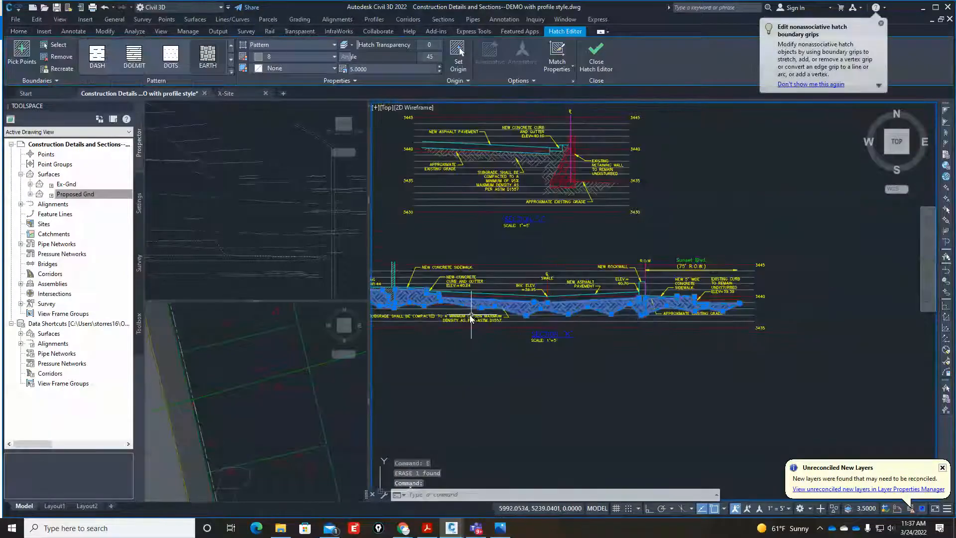
{"action": "scroll", "coordinate": [444, 328], "scroll_direction": "up", "scroll_amount": 2}
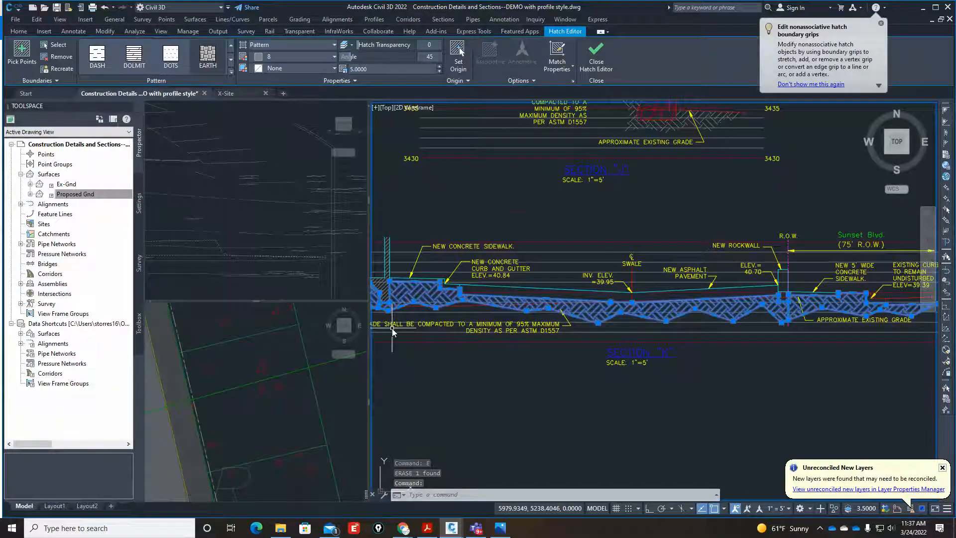
{"action": "scroll", "coordinate": [569, 313], "scroll_direction": "up", "scroll_amount": 5}
{"action": "scroll", "coordinate": [575, 313], "scroll_direction": "down", "scroll_amount": 5}
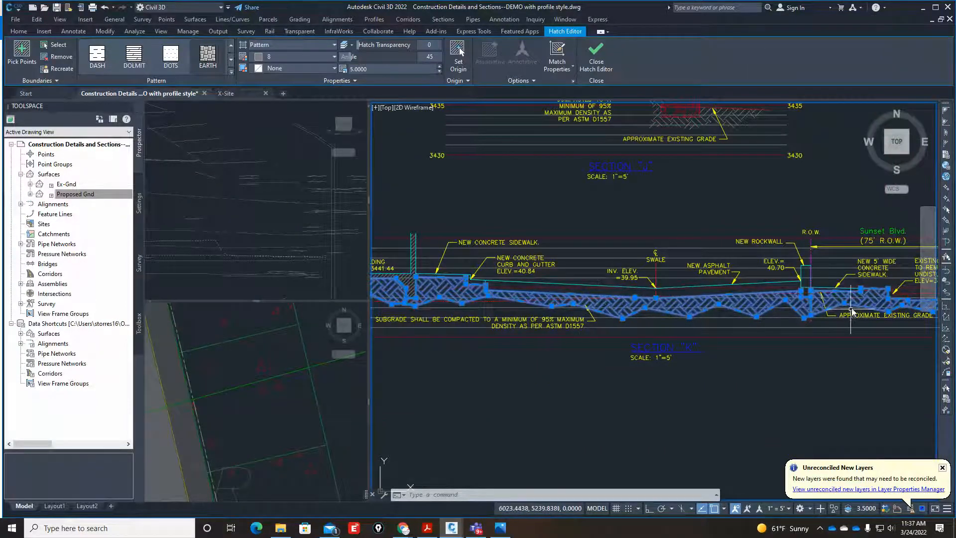
{"action": "scroll", "coordinate": [852, 313], "scroll_direction": "up", "scroll_amount": 6}
{"action": "key", "text": "Escape"}
{"action": "key", "text": "Escape"}
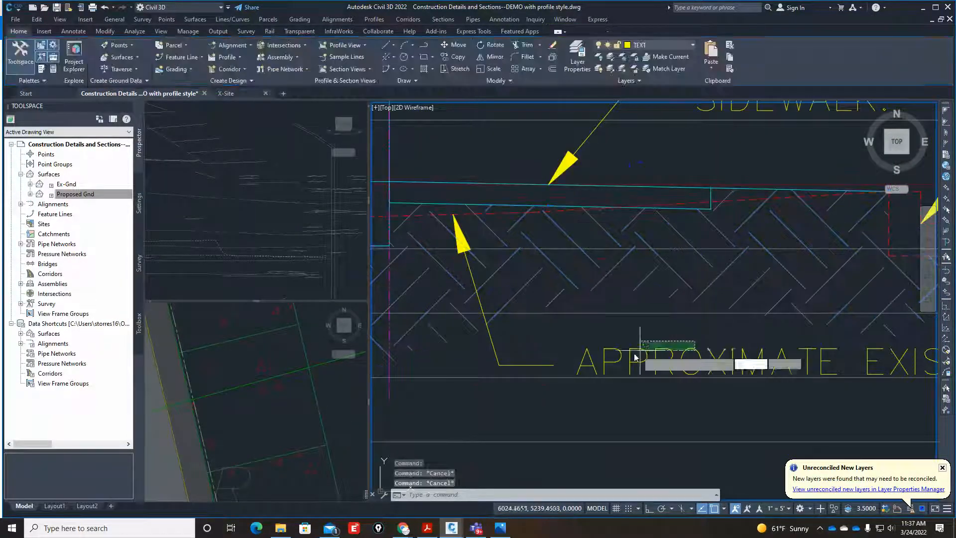
Copy the "APPROXIMATE EXISTING GRADE" note and leader from the Sunset Blvd. section to below Section A's new asphalt pavement.
{"action": "left_click", "coordinate": [557, 365]}
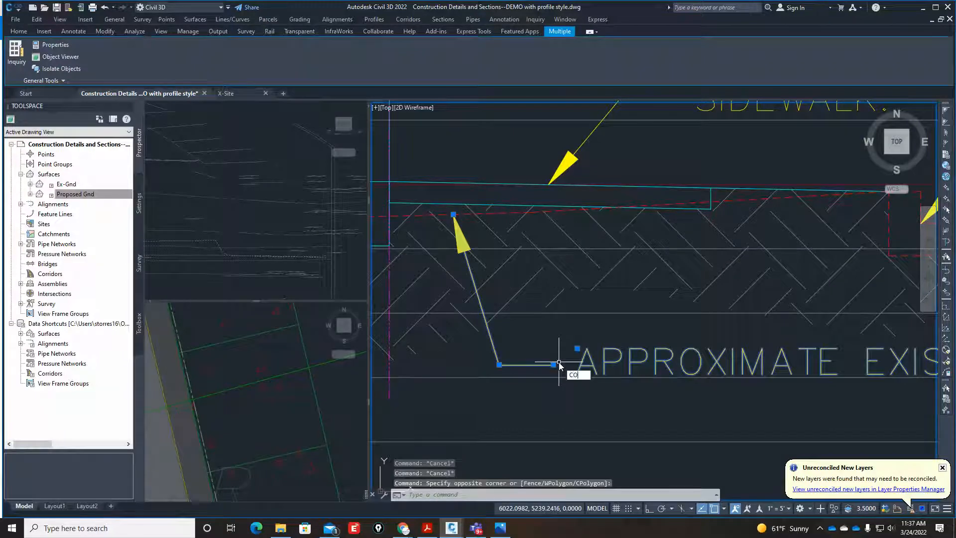
{"action": "key", "text": "Return"}
{"action": "left_click", "coordinate": [454, 215]}
{"action": "scroll", "coordinate": [502, 297], "scroll_direction": "down", "scroll_amount": 6}
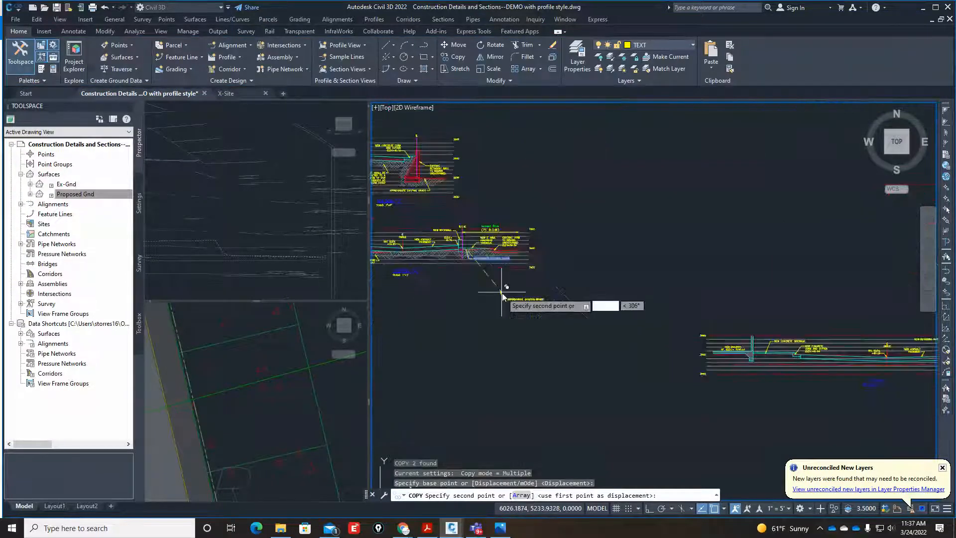
{"action": "scroll", "coordinate": [548, 306], "scroll_direction": "up", "scroll_amount": 6}
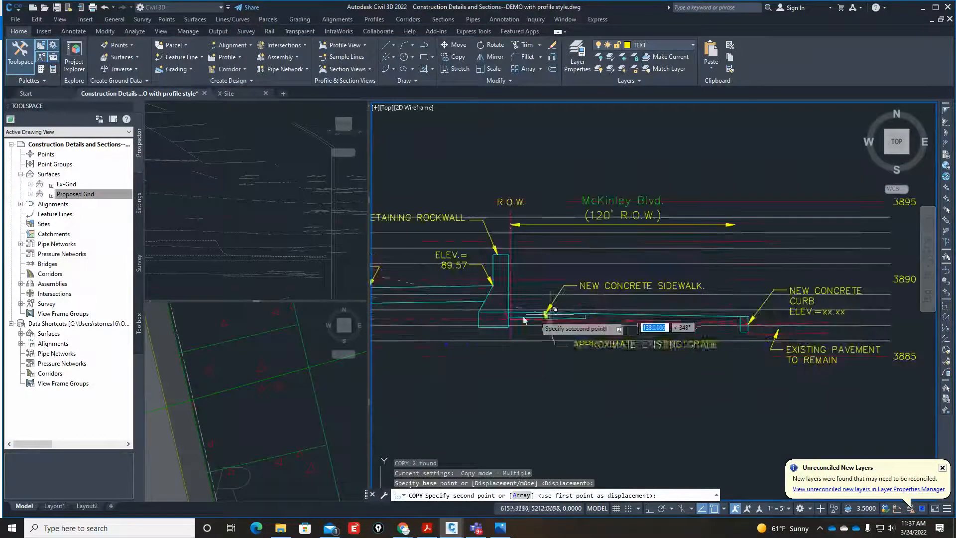
{"action": "scroll", "coordinate": [548, 324], "scroll_direction": "down", "scroll_amount": 3}
{"action": "scroll", "coordinate": [528, 330], "scroll_direction": "up", "scroll_amount": 6}
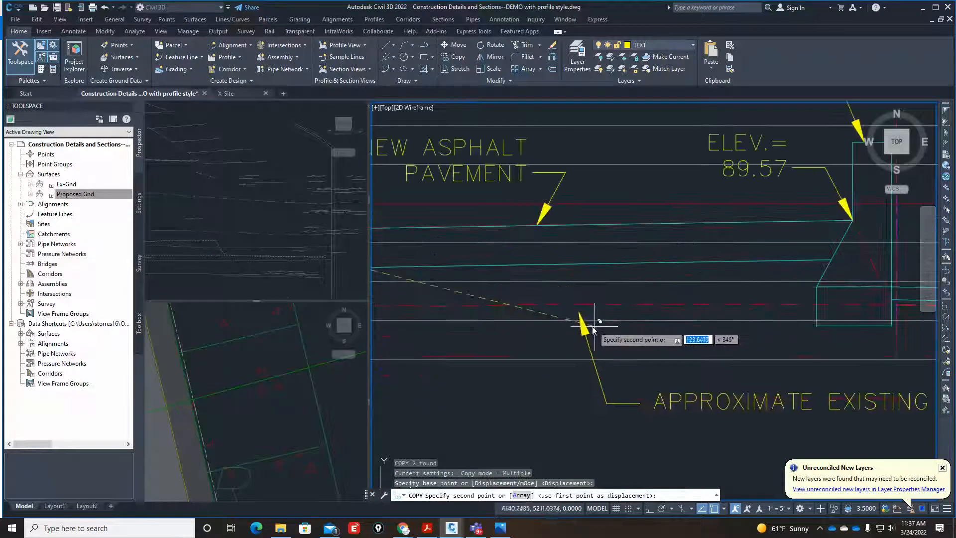
{"action": "left_click", "coordinate": [548, 312]}
{"action": "key", "text": "Escape"}
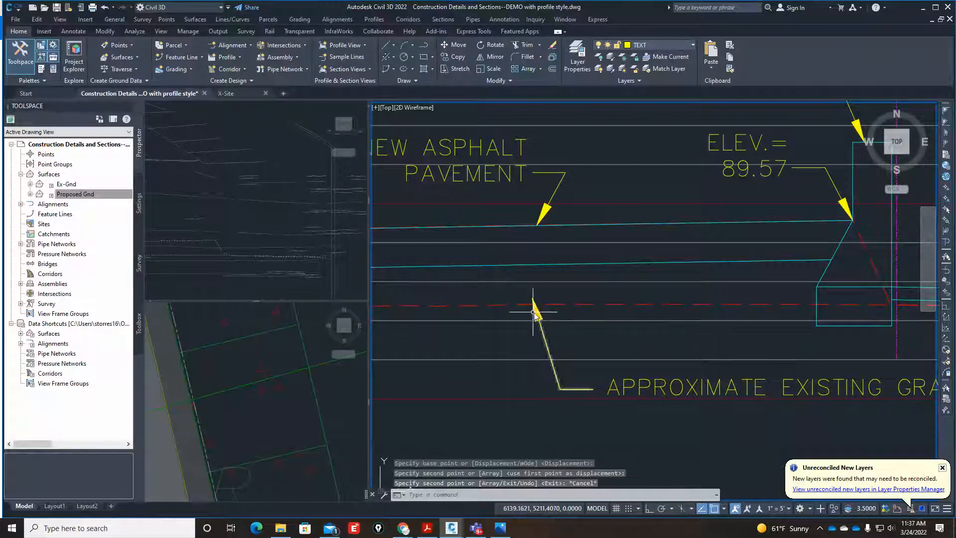
Stretch the copied "APPROXIMATE EXISTING GRADE" leader so its arrowhead lands on Section A's dashed existing grade line with the Nearest snap.
{"action": "key", "text": "Escape"}
{"action": "left_click", "coordinate": [533, 313]}
{"action": "left_click", "coordinate": [531, 313]}
{"action": "left_click", "coordinate": [530, 310]}
{"action": "scroll", "coordinate": [533, 301], "scroll_direction": "up", "scroll_amount": 2}
{"action": "left_click", "coordinate": [532, 295]}
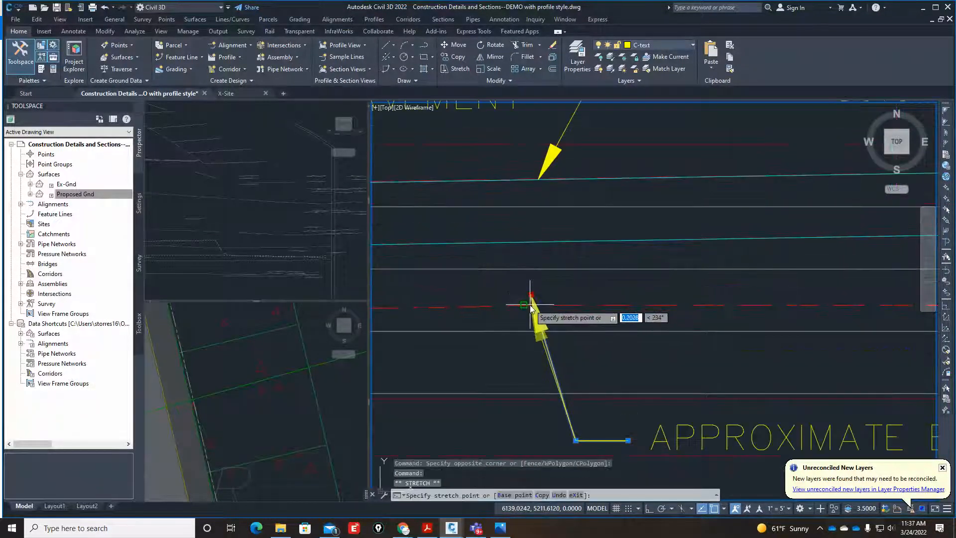
{"action": "type", "text": "NEA"}
{"action": "key", "text": "Return"}
{"action": "scroll", "coordinate": [593, 304], "scroll_direction": "down", "scroll_amount": 8}
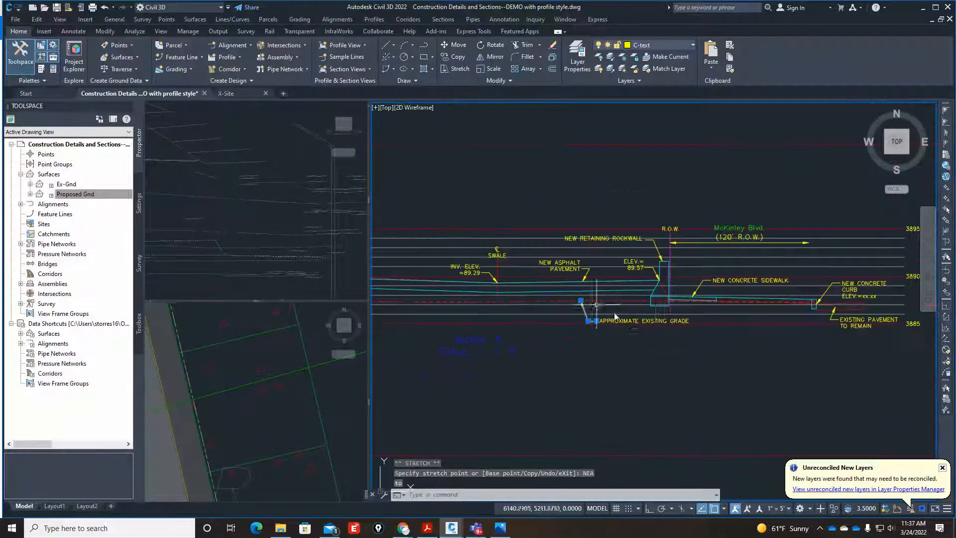
{"action": "scroll", "coordinate": [681, 348], "scroll_direction": "down", "scroll_amount": 6}
{"action": "key", "text": "Escape"}
{"action": "key", "text": "Escape"}
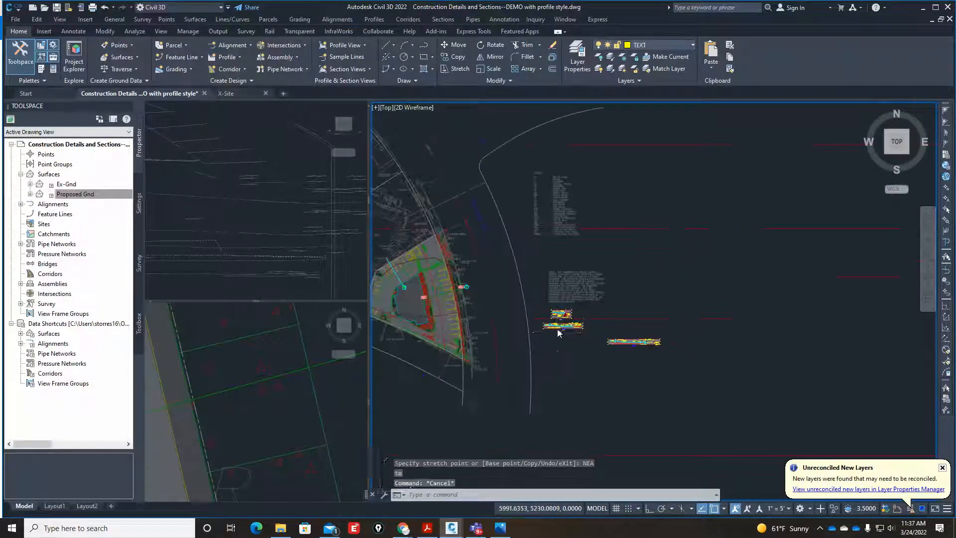
Copy the "SUBGRADE SHALL BE COMPACTED" note and its leader from Section K to below Section A's pavement, between the curb and the swale.
{"action": "scroll", "coordinate": [554, 327], "scroll_direction": "up", "scroll_amount": 5}
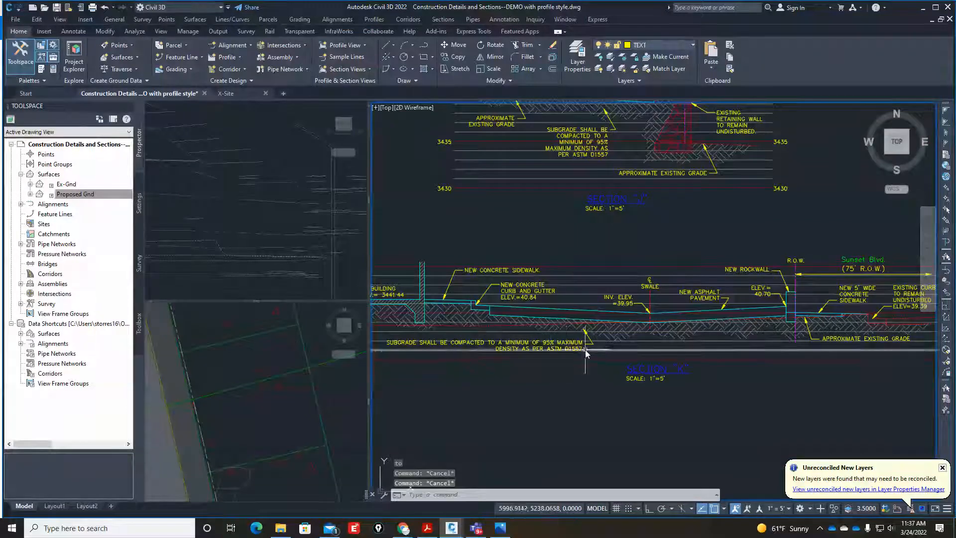
{"action": "scroll", "coordinate": [584, 349], "scroll_direction": "up", "scroll_amount": 4}
{"action": "type", "text": "co"}
{"action": "key", "text": "Return"}
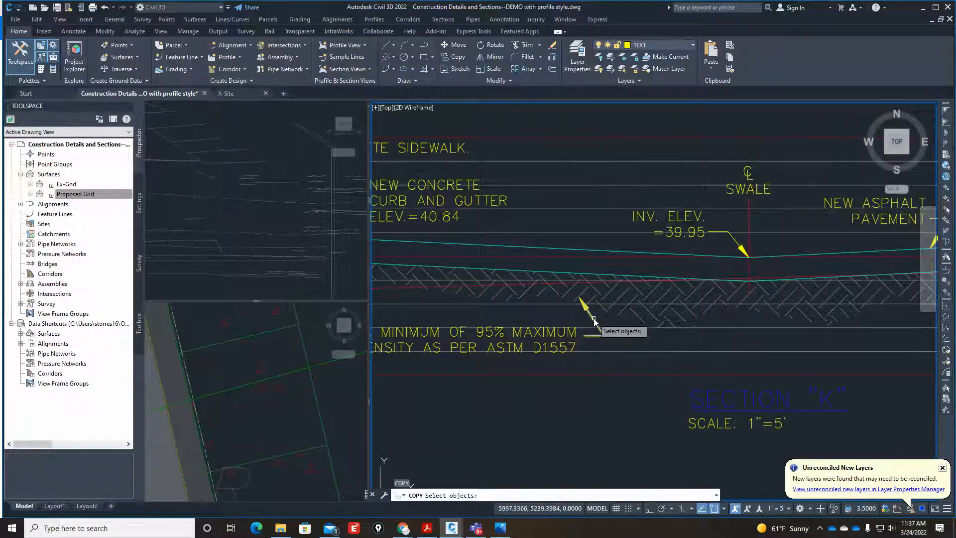
{"action": "key", "text": "Return"}
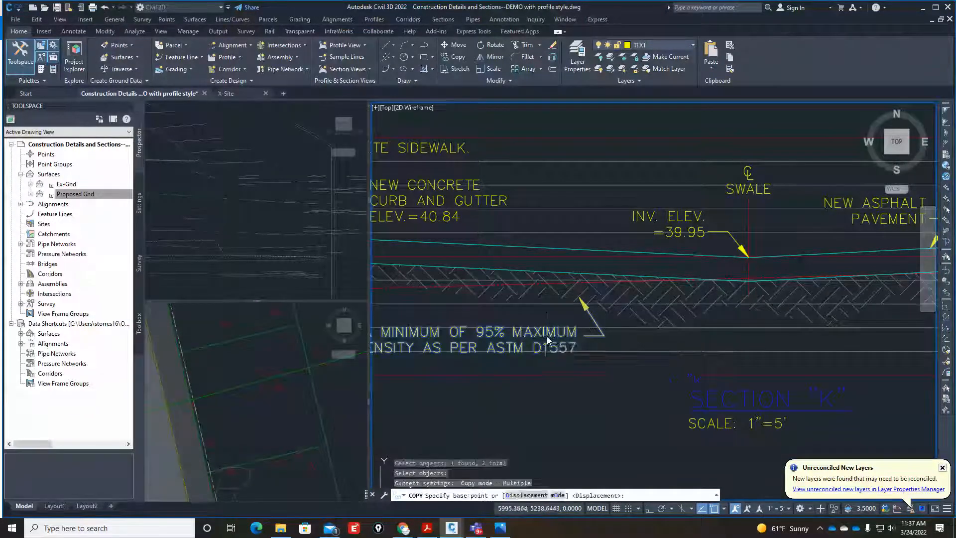
{"action": "left_click", "coordinate": [564, 334]}
{"action": "scroll", "coordinate": [552, 343], "scroll_direction": "down", "scroll_amount": 6}
{"action": "scroll", "coordinate": [573, 345], "scroll_direction": "up", "scroll_amount": 6}
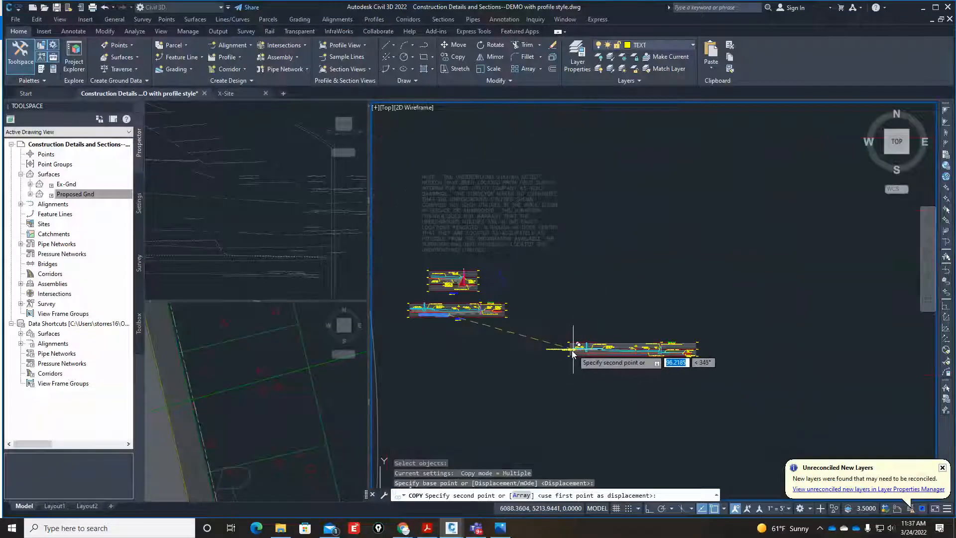
{"action": "scroll", "coordinate": [711, 363], "scroll_direction": "up", "scroll_amount": 4}
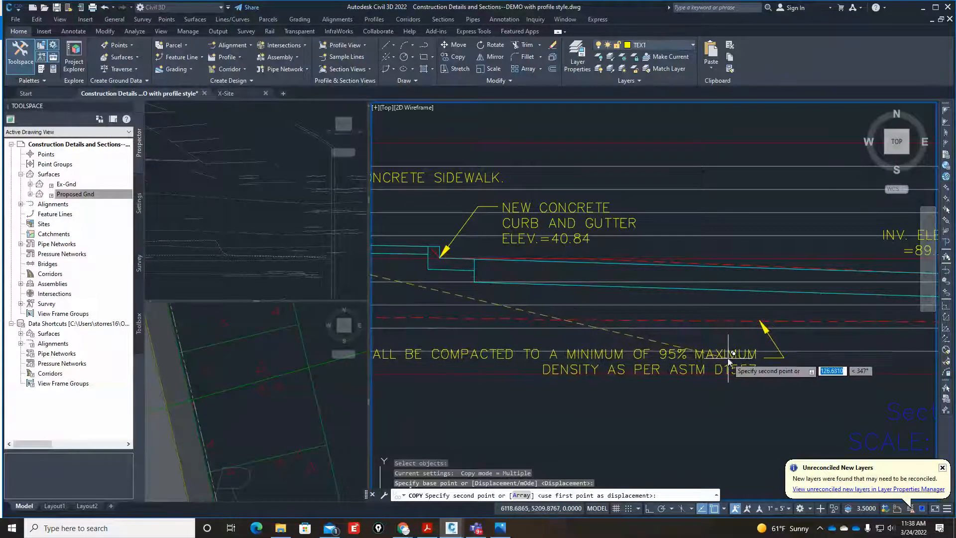
{"action": "scroll", "coordinate": [723, 357], "scroll_direction": "up", "scroll_amount": 4}
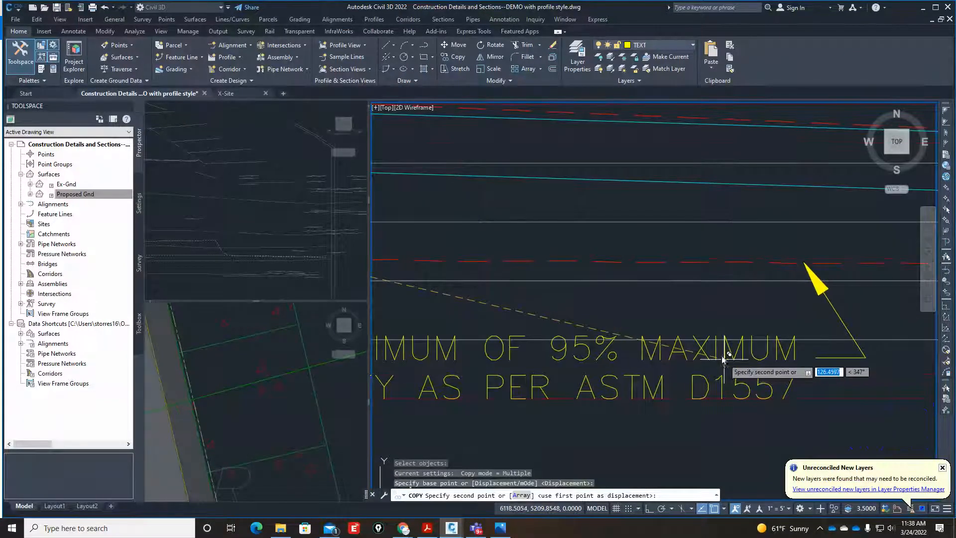
{"action": "left_click", "coordinate": [713, 333]}
{"action": "scroll", "coordinate": [672, 319], "scroll_direction": "down", "scroll_amount": 5}
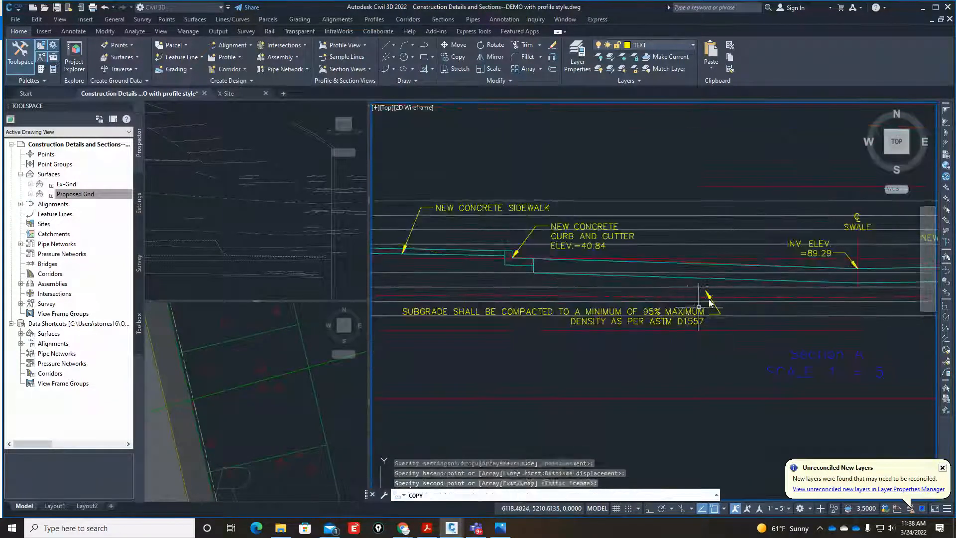
{"action": "key", "text": "Escape"}
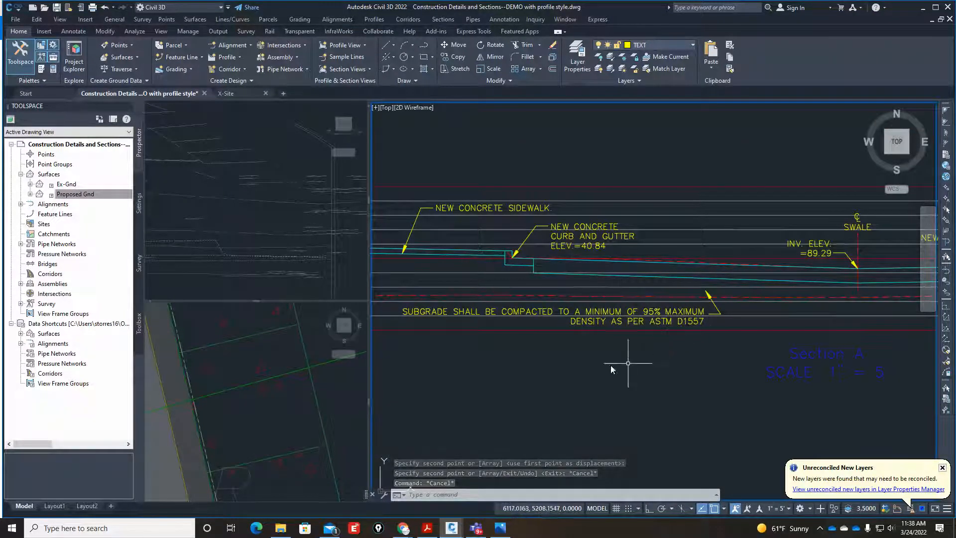
Start a polyline at the outer lower corner of Section A's new building slab and zigzag it beneath the slab.
{"action": "scroll", "coordinate": [512, 324], "scroll_direction": "down", "scroll_amount": 8}
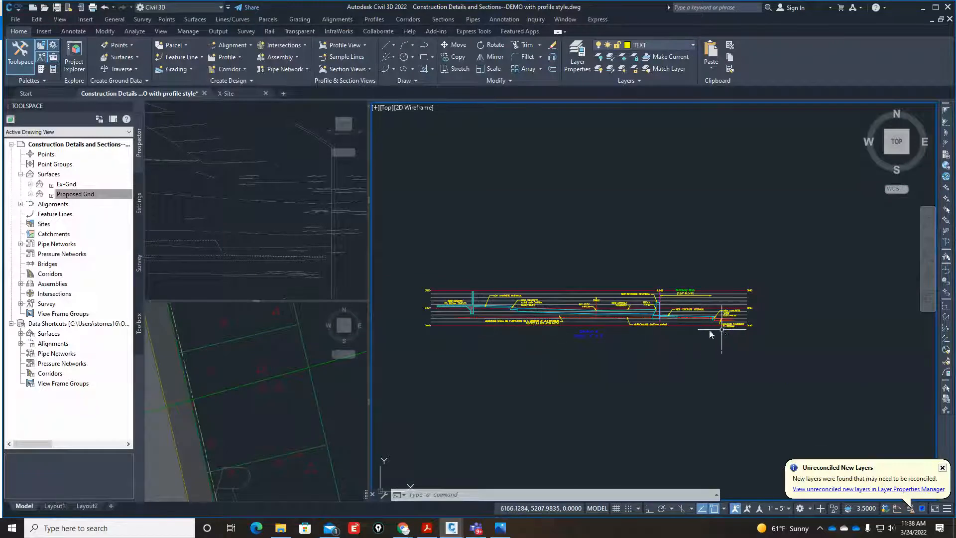
{"action": "type", "text": "pl"}
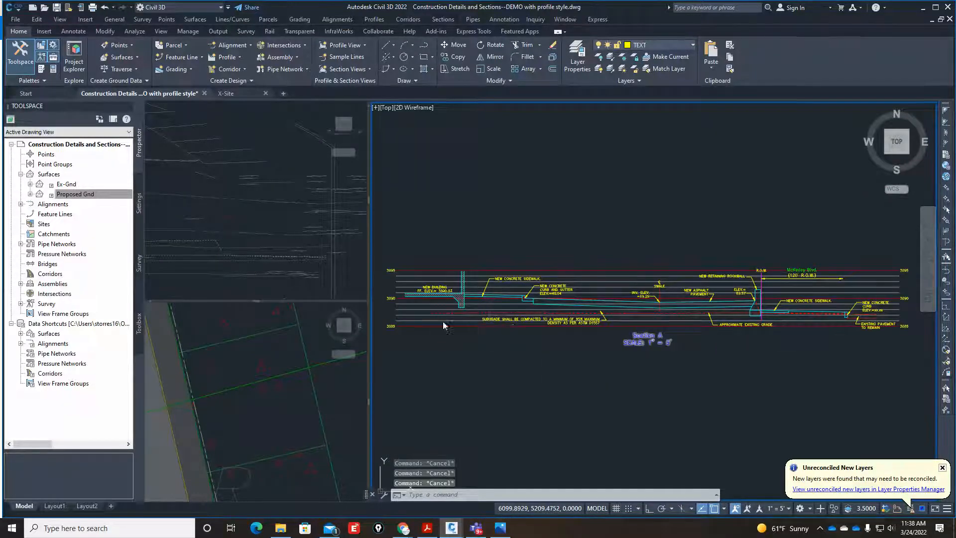
{"action": "key", "text": "Return"}
{"action": "scroll", "coordinate": [445, 318], "scroll_direction": "up", "scroll_amount": 3}
{"action": "scroll", "coordinate": [399, 303], "scroll_direction": "up", "scroll_amount": 4}
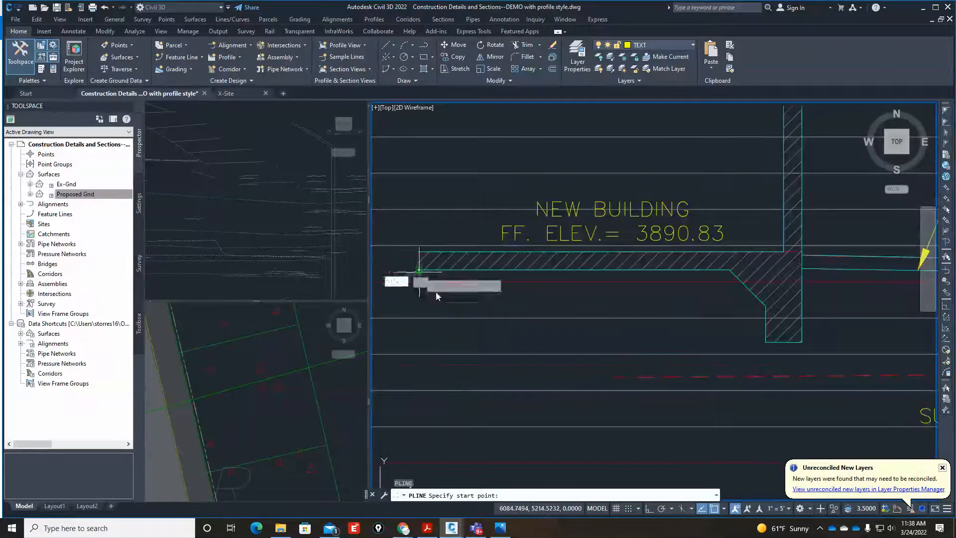
{"action": "left_click", "coordinate": [419, 271]}
{"action": "scroll", "coordinate": [456, 316], "scroll_direction": "down", "scroll_amount": 2}
{"action": "left_click", "coordinate": [466, 327]}
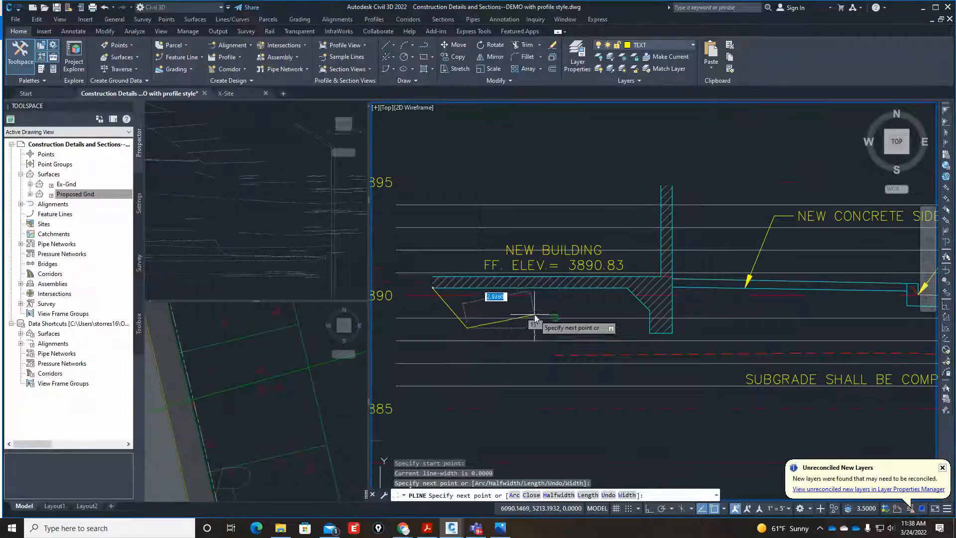
{"action": "scroll", "coordinate": [535, 318], "scroll_direction": "up", "scroll_amount": 4}
{"action": "left_click", "coordinate": [508, 310]}
{"action": "left_click", "coordinate": [558, 352]}
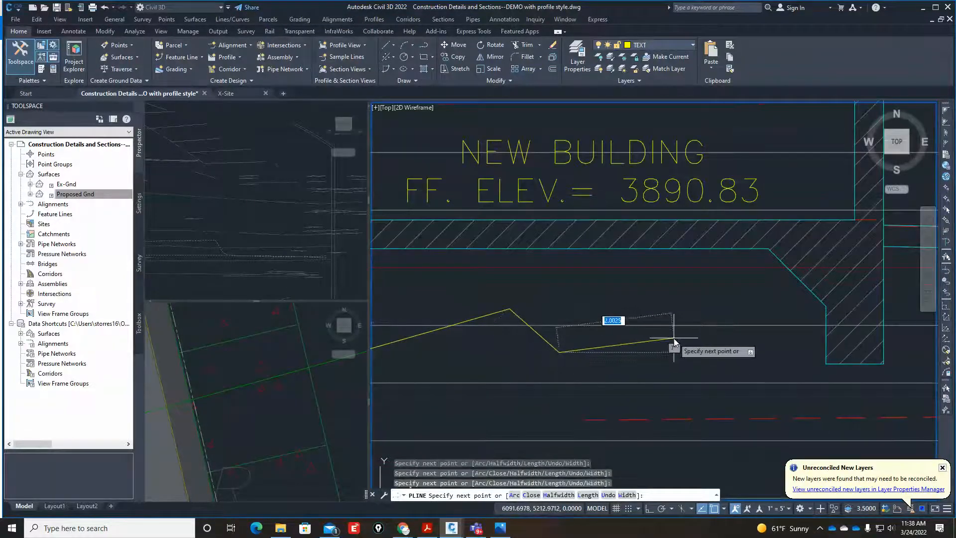
{"action": "left_click", "coordinate": [673, 339]}
Continue the zigzag polyline beneath the building footing and the adjoining new concrete sidewalk.
{"action": "scroll", "coordinate": [559, 367], "scroll_direction": "down", "scroll_amount": 3}
{"action": "scroll", "coordinate": [587, 342], "scroll_direction": "up", "scroll_amount": 3}
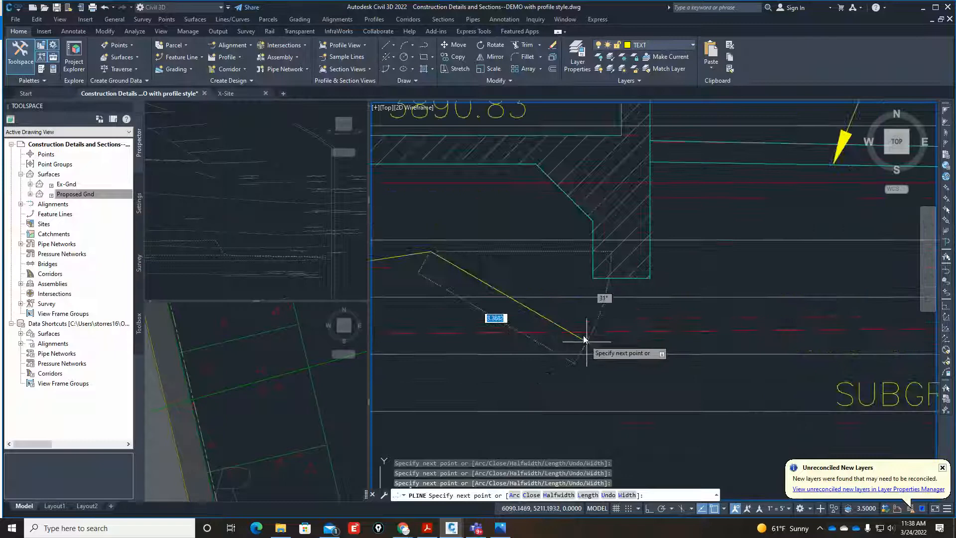
{"action": "left_click", "coordinate": [557, 322]}
{"action": "left_click", "coordinate": [704, 311]}
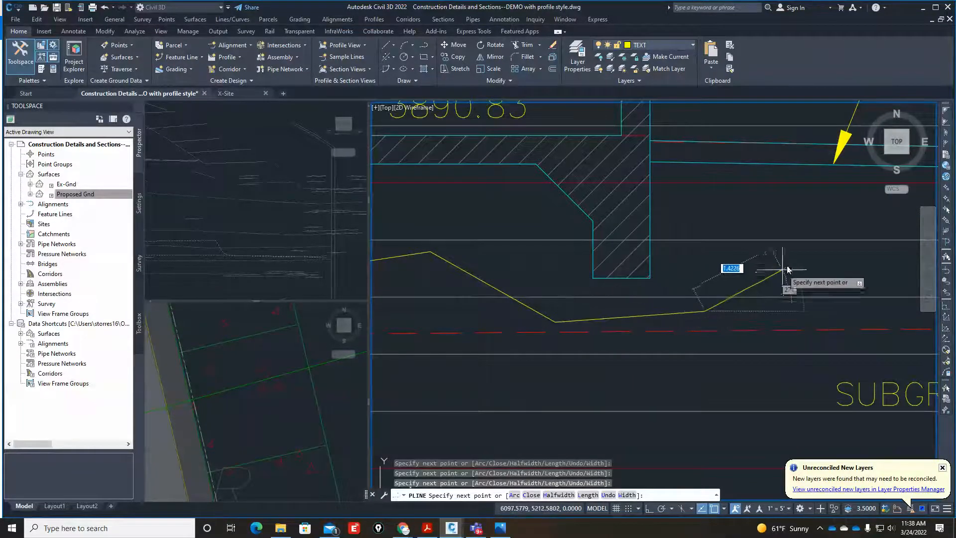
{"action": "left_click", "coordinate": [789, 263]}
{"action": "scroll", "coordinate": [551, 312], "scroll_direction": "down", "scroll_amount": 6}
{"action": "scroll", "coordinate": [656, 317], "scroll_direction": "up", "scroll_amount": 4}
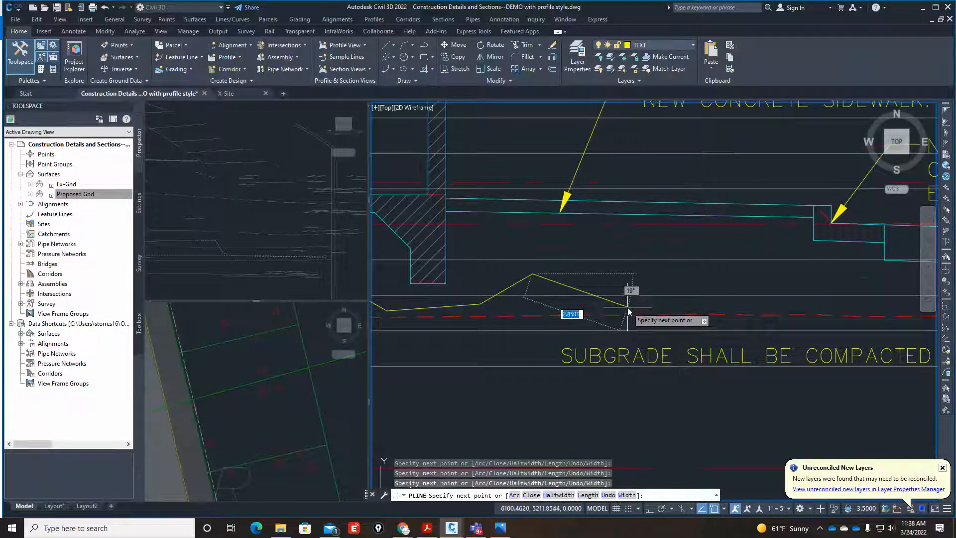
{"action": "left_click", "coordinate": [627, 309]}
{"action": "left_click", "coordinate": [727, 275]}
Extend the zigzag polyline under the new curb and gutter and the asphalt, past the subgrade note's arrowhead.
{"action": "scroll", "coordinate": [728, 274], "scroll_direction": "down", "scroll_amount": 4}
{"action": "scroll", "coordinate": [725, 311], "scroll_direction": "up", "scroll_amount": 4}
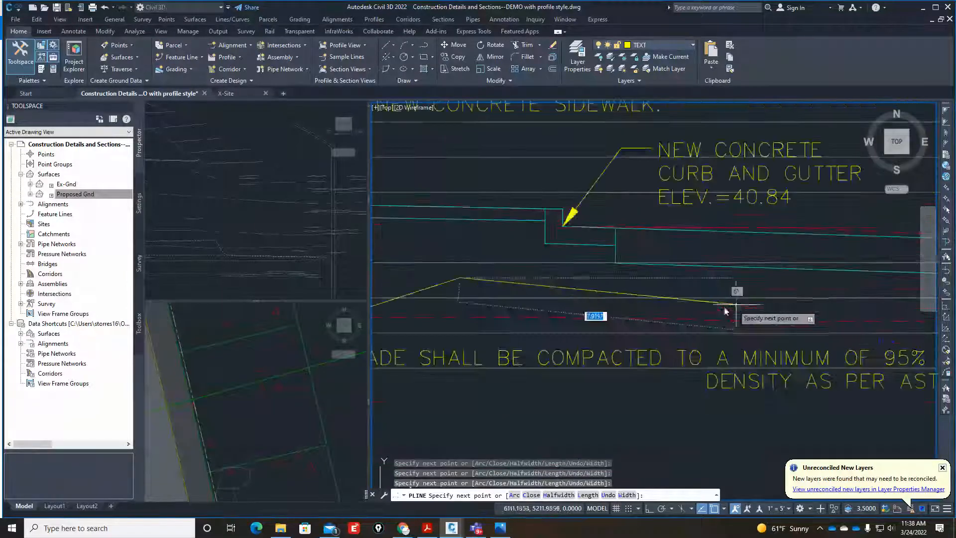
{"action": "left_click", "coordinate": [767, 282]}
{"action": "scroll", "coordinate": [651, 315], "scroll_direction": "down", "scroll_amount": 5}
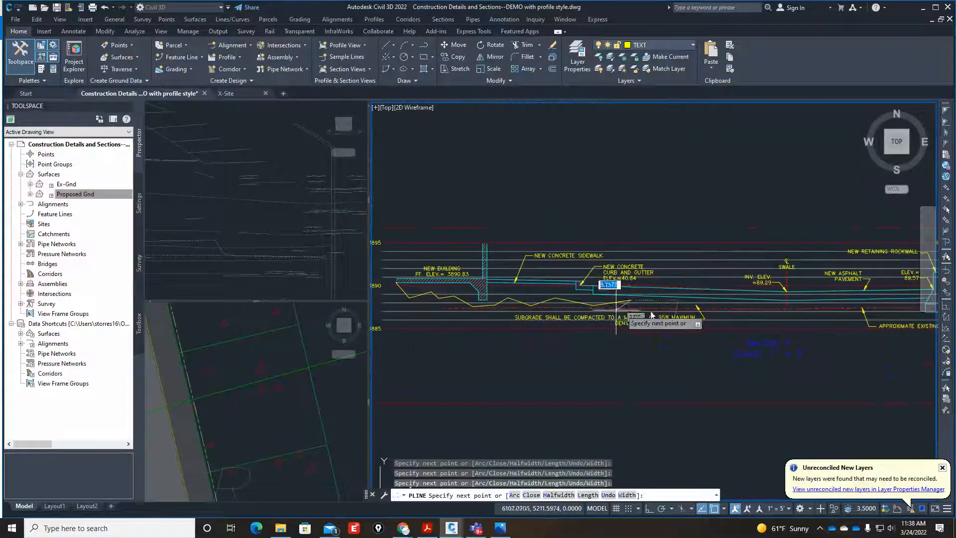
{"action": "scroll", "coordinate": [702, 306], "scroll_direction": "up", "scroll_amount": 4}
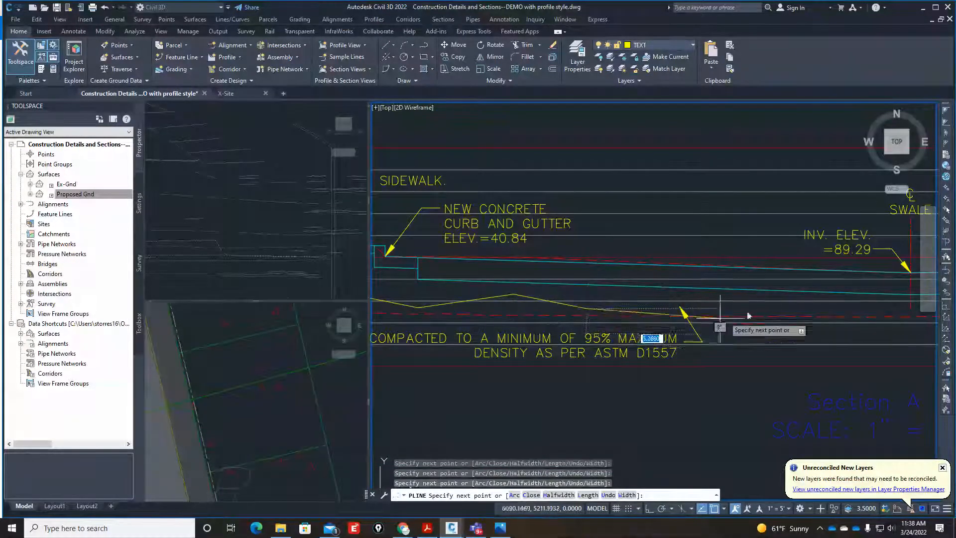
{"action": "scroll", "coordinate": [667, 306], "scroll_direction": "up", "scroll_amount": 3}
{"action": "left_click", "coordinate": [619, 305]}
{"action": "scroll", "coordinate": [573, 278], "scroll_direction": "down", "scroll_amount": 3}
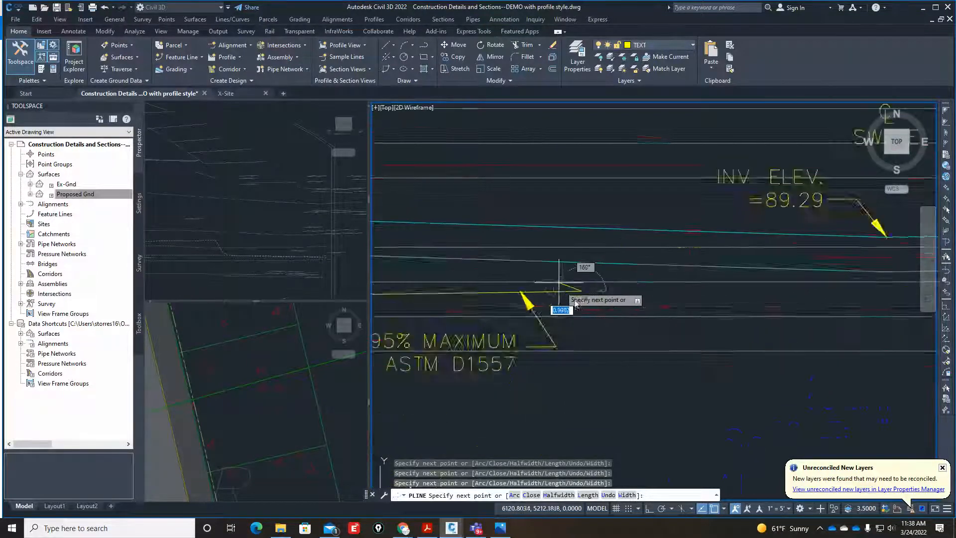
{"action": "scroll", "coordinate": [632, 314], "scroll_direction": "up", "scroll_amount": 3}
{"action": "left_click", "coordinate": [587, 296]}
Carry the zigzag polyline beneath the swale and new asphalt pavement toward the retaining rockwall.
{"action": "scroll", "coordinate": [589, 298], "scroll_direction": "down", "scroll_amount": 4}
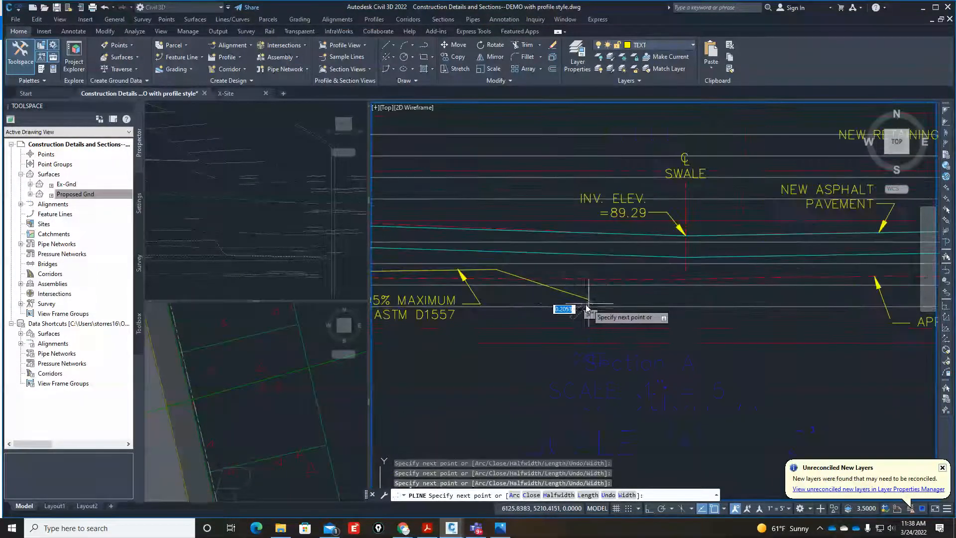
{"action": "scroll", "coordinate": [677, 298], "scroll_direction": "up", "scroll_amount": 4}
{"action": "left_click", "coordinate": [553, 292]}
{"action": "scroll", "coordinate": [571, 318], "scroll_direction": "down", "scroll_amount": 4}
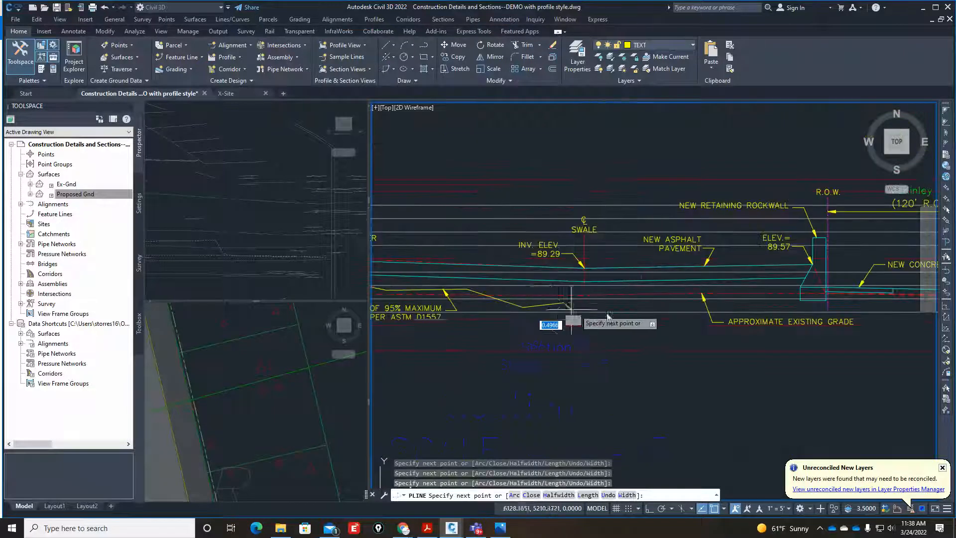
{"action": "scroll", "coordinate": [634, 323], "scroll_direction": "up", "scroll_amount": 4}
{"action": "left_click", "coordinate": [740, 300]}
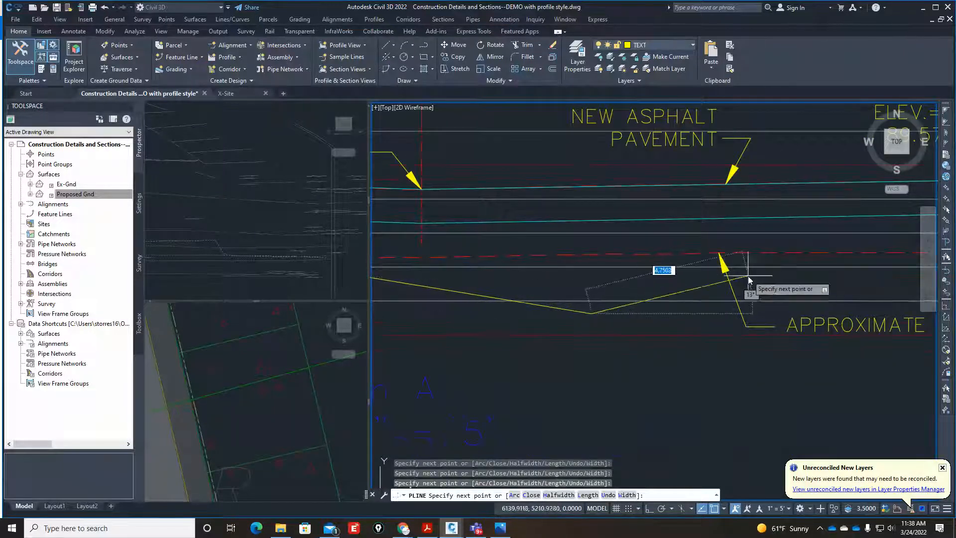
{"action": "scroll", "coordinate": [518, 331], "scroll_direction": "down", "scroll_amount": 4}
{"action": "scroll", "coordinate": [650, 327], "scroll_direction": "up", "scroll_amount": 4}
{"action": "left_click", "coordinate": [526, 326]}
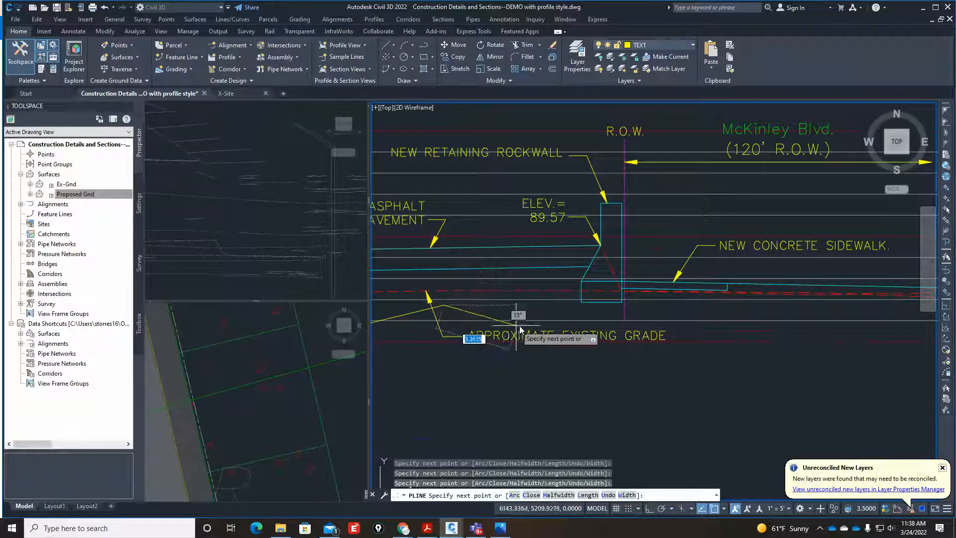
Run the zigzag polyline under the retaining rockwall and the McKinley Blvd. sidewalk toward the new concrete curb.
{"action": "scroll", "coordinate": [543, 323], "scroll_direction": "up", "scroll_amount": 3}
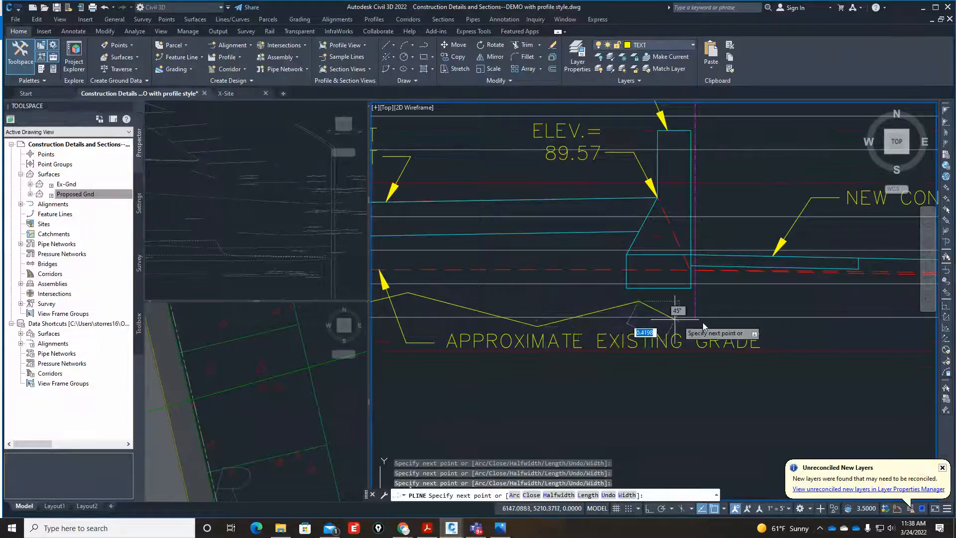
{"action": "scroll", "coordinate": [568, 320], "scroll_direction": "down", "scroll_amount": 4}
{"action": "scroll", "coordinate": [680, 308], "scroll_direction": "up", "scroll_amount": 4}
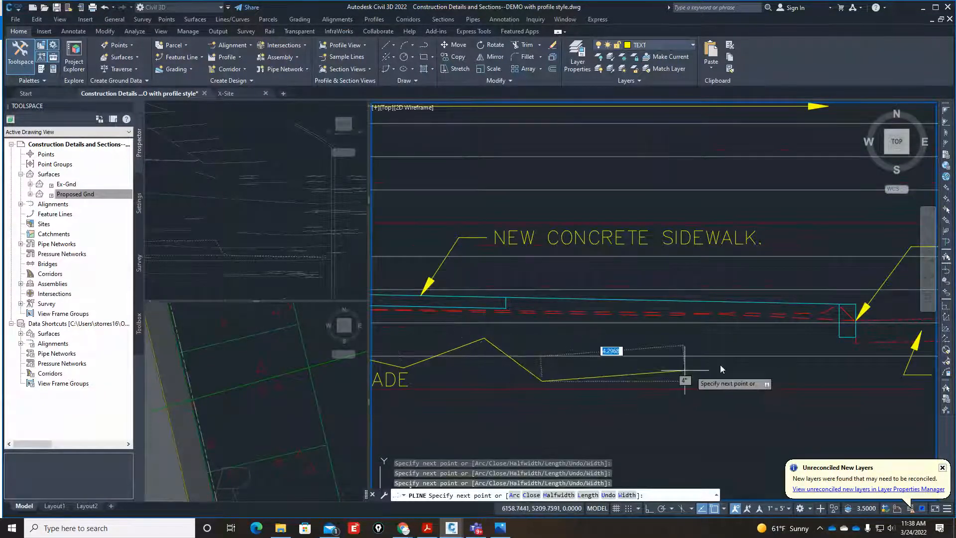
{"action": "left_click", "coordinate": [669, 343]}
{"action": "scroll", "coordinate": [669, 344], "scroll_direction": "down", "scroll_amount": 4}
{"action": "scroll", "coordinate": [717, 348], "scroll_direction": "up", "scroll_amount": 4}
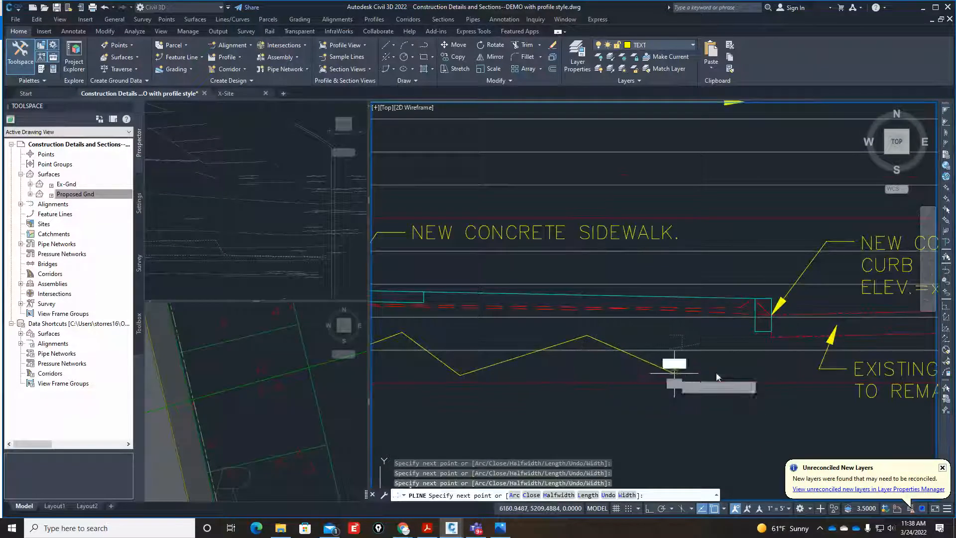
{"action": "left_click", "coordinate": [720, 355]}
Bring the zigzag polyline past the new curb and up to the outer end of the existing pavement's lower line.
{"action": "scroll", "coordinate": [717, 354], "scroll_direction": "down", "scroll_amount": 4}
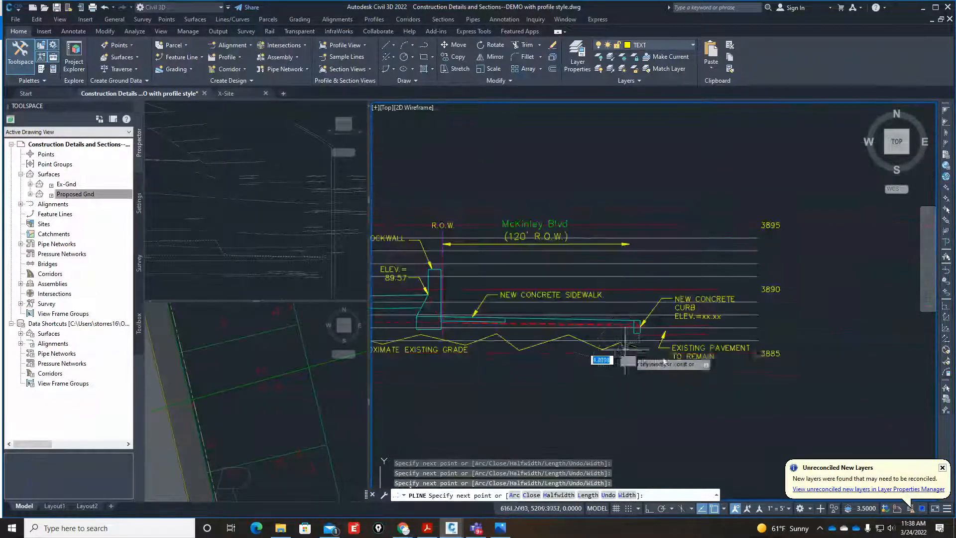
{"action": "scroll", "coordinate": [642, 351], "scroll_direction": "up", "scroll_amount": 4}
{"action": "left_click", "coordinate": [614, 350]}
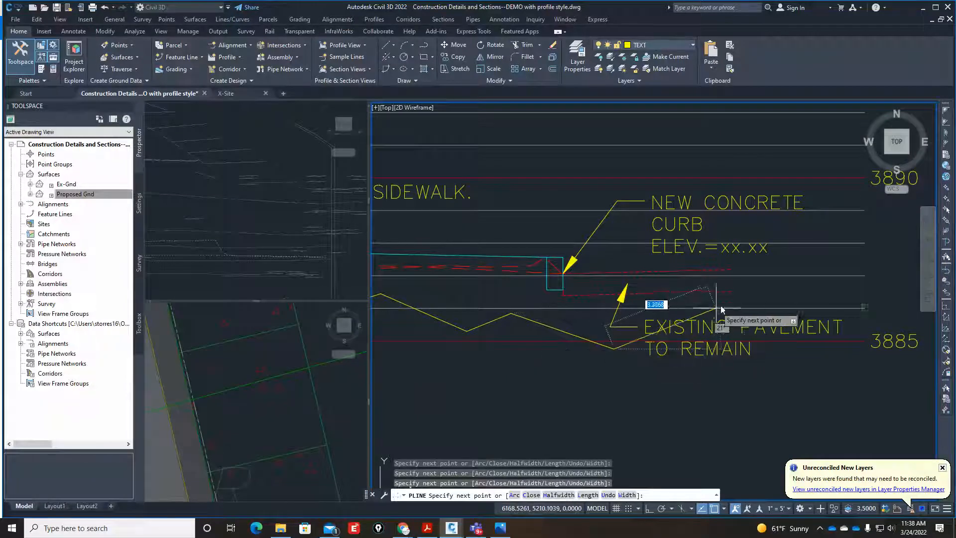
{"action": "left_click", "coordinate": [731, 296]}
Trace the polyline back along the existing pavement's lower line, then around the curb's underside and up its sidewalk-side face.
{"action": "scroll", "coordinate": [590, 299], "scroll_direction": "up", "scroll_amount": 4}
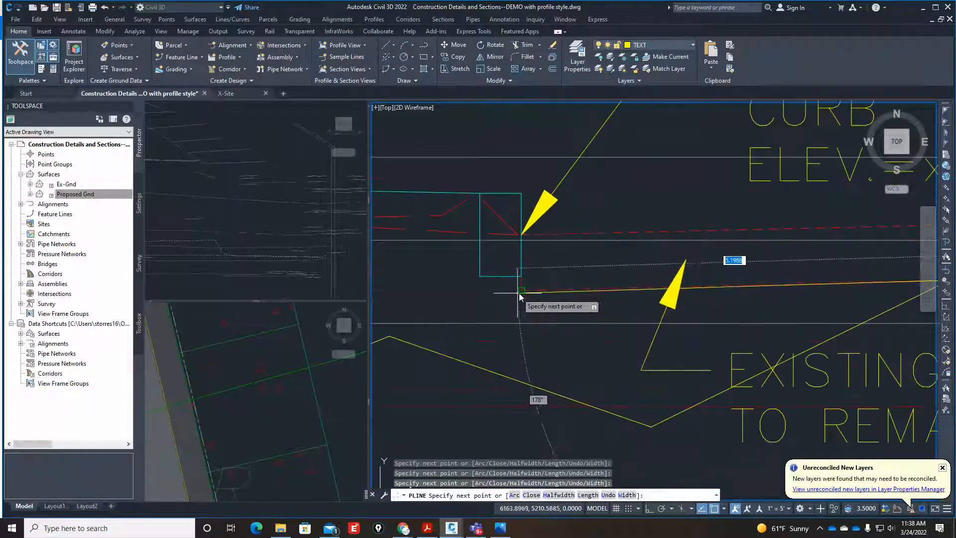
{"action": "left_click", "coordinate": [521, 287]}
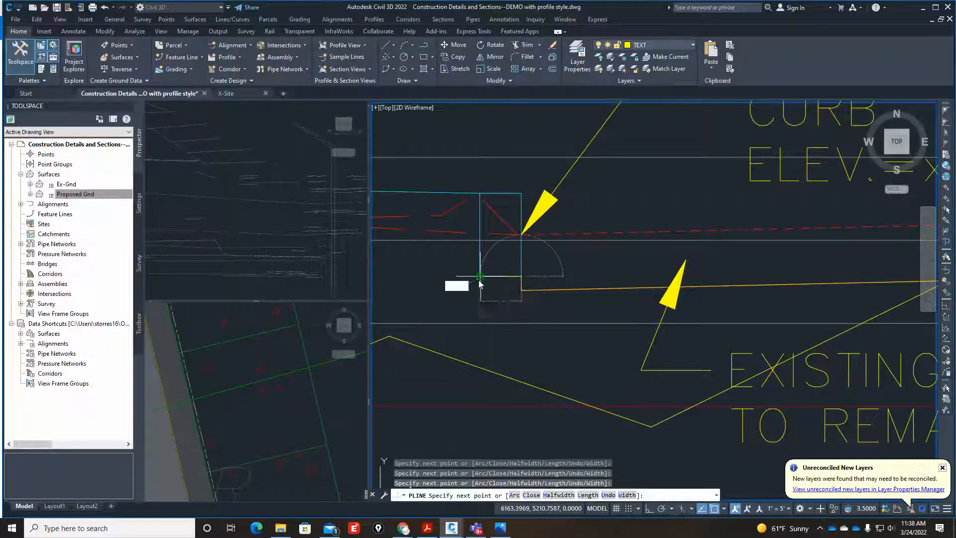
{"action": "scroll", "coordinate": [478, 259], "scroll_direction": "down", "scroll_amount": 4}
{"action": "scroll", "coordinate": [533, 289], "scroll_direction": "up", "scroll_amount": 3}
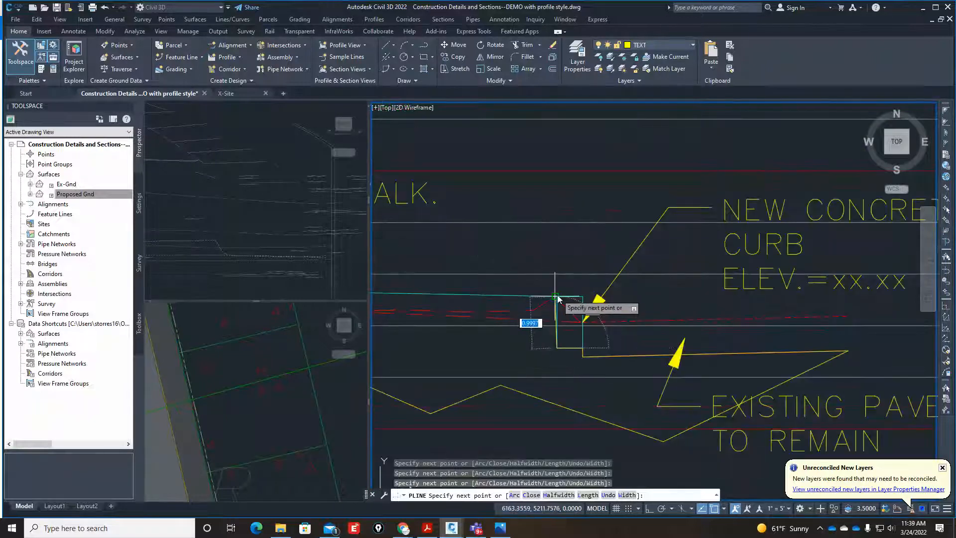
{"action": "scroll", "coordinate": [558, 319], "scroll_direction": "down", "scroll_amount": 4}
{"action": "scroll", "coordinate": [468, 321], "scroll_direction": "up", "scroll_amount": 4}
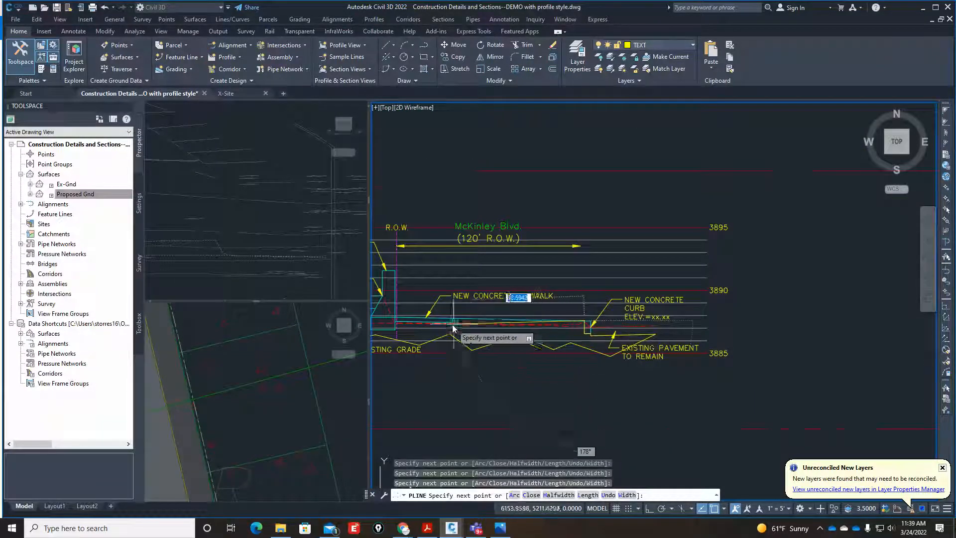
Continue the polyline from the curb to the McKinley Blvd. sidewalk, around its end and along its underside to the retaining rockwall.
{"action": "left_click", "coordinate": [474, 303]}
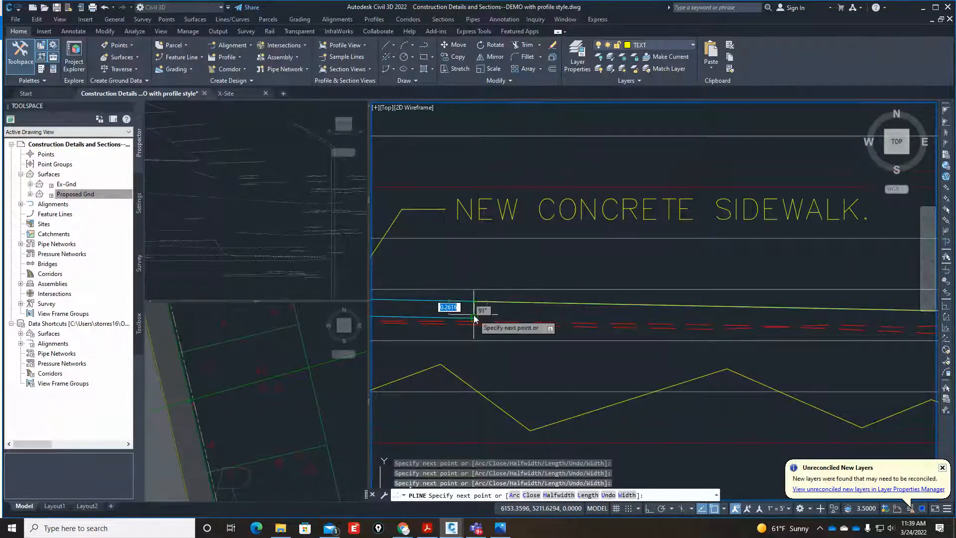
{"action": "scroll", "coordinate": [474, 315], "scroll_direction": "down", "scroll_amount": 4}
{"action": "scroll", "coordinate": [512, 324], "scroll_direction": "up", "scroll_amount": 5}
{"action": "scroll", "coordinate": [486, 327], "scroll_direction": "down", "scroll_amount": 5}
{"action": "scroll", "coordinate": [553, 323], "scroll_direction": "up", "scroll_amount": 4}
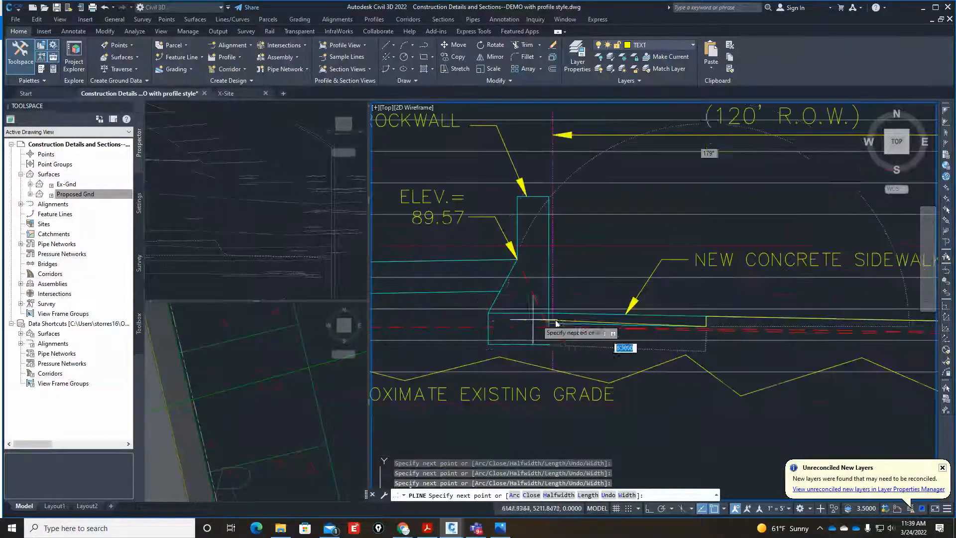
{"action": "scroll", "coordinate": [556, 323], "scroll_direction": "up", "scroll_amount": 3}
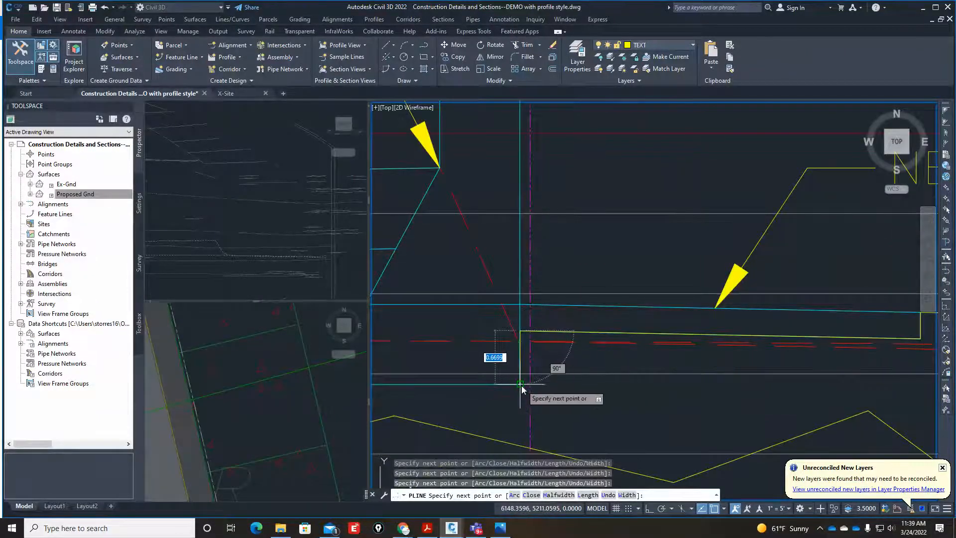
Trace the polyline around the retaining rockwall's base and up its sloped side to the asphalt pavement's lower line.
{"action": "scroll", "coordinate": [498, 386], "scroll_direction": "down", "scroll_amount": 3}
{"action": "scroll", "coordinate": [453, 384], "scroll_direction": "up", "scroll_amount": 5}
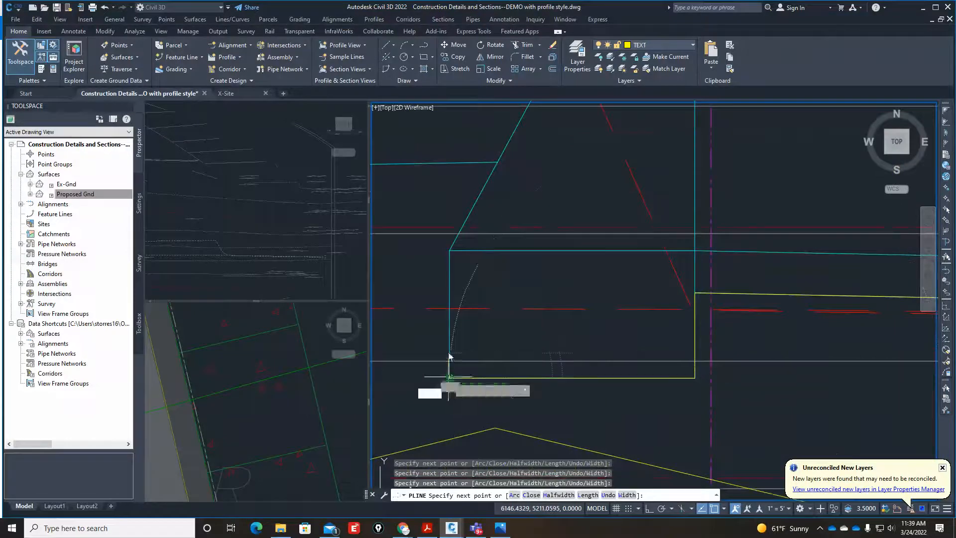
{"action": "left_click", "coordinate": [449, 251]}
{"action": "left_click", "coordinate": [497, 162]}
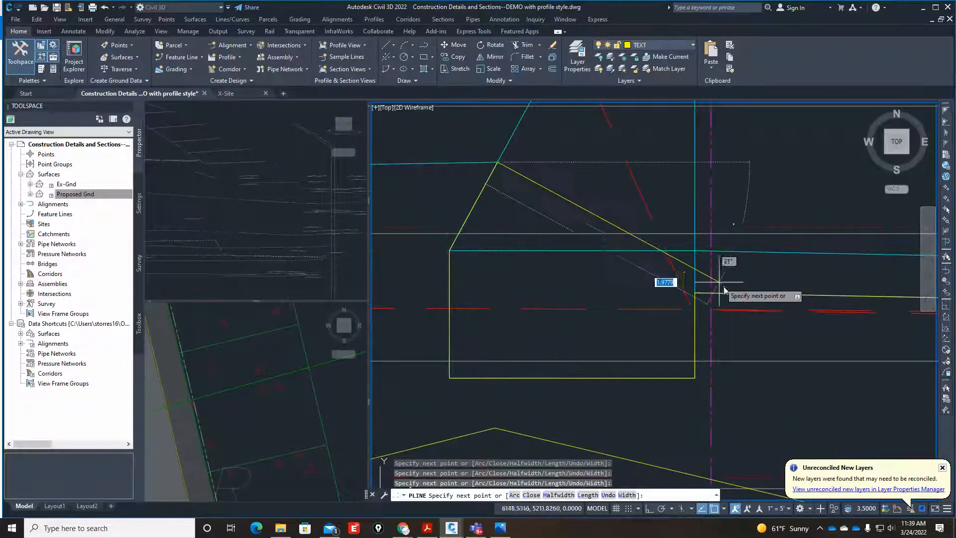
Carry the polyline along the asphalt pavement's lower line, past the swale, to the bottom corner at the new curb and gutter.
{"action": "scroll", "coordinate": [725, 289], "scroll_direction": "down", "scroll_amount": 5}
{"action": "scroll", "coordinate": [653, 320], "scroll_direction": "up", "scroll_amount": 6}
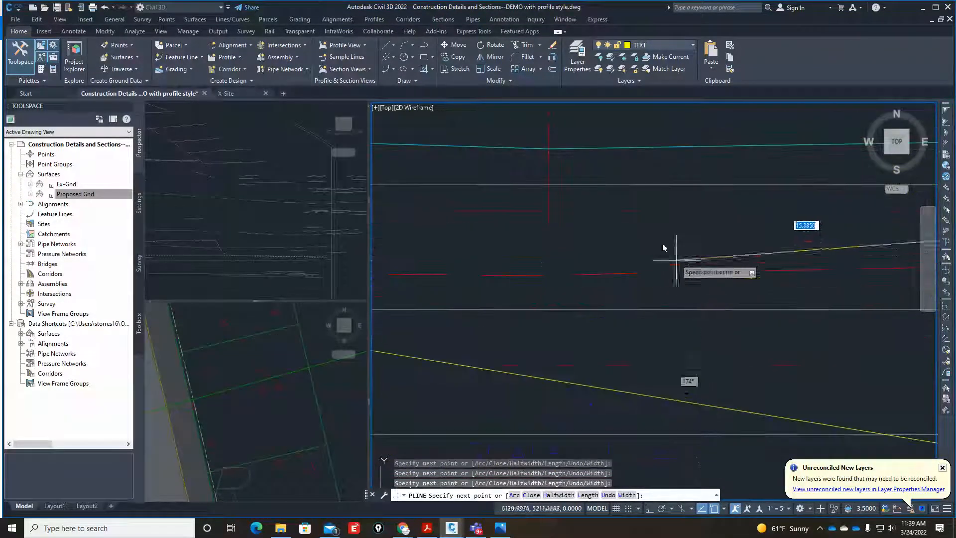
{"action": "scroll", "coordinate": [670, 324], "scroll_direction": "down", "scroll_amount": 5}
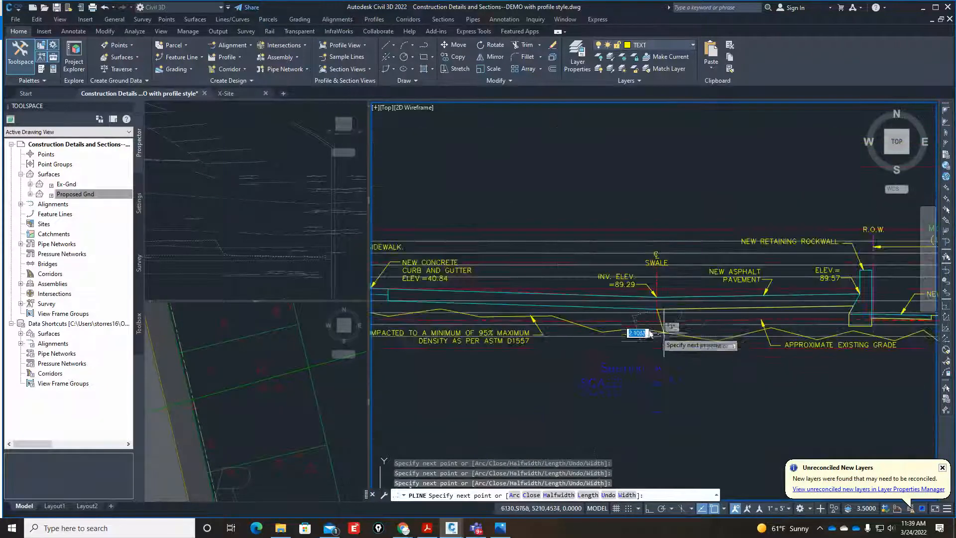
{"action": "scroll", "coordinate": [573, 303], "scroll_direction": "up", "scroll_amount": 6}
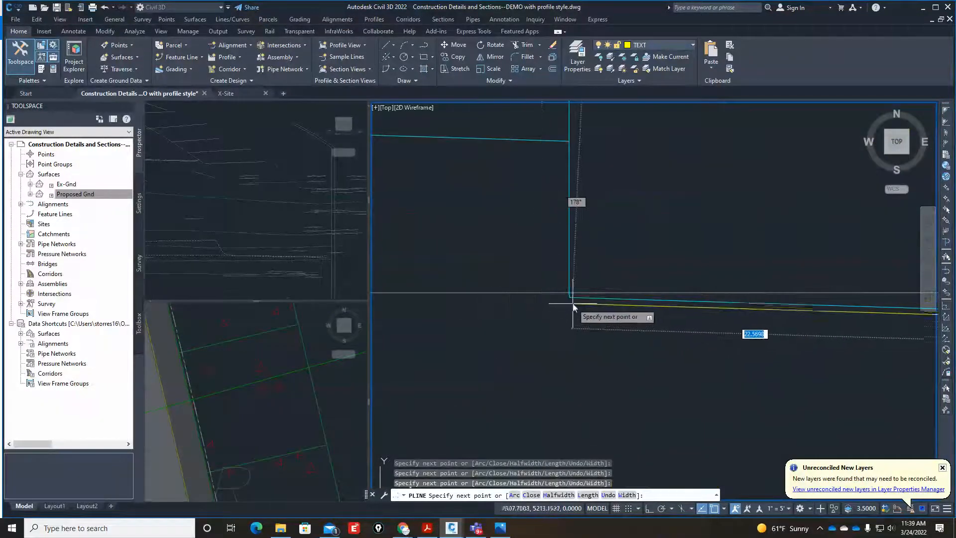
{"action": "left_click", "coordinate": [573, 302]}
{"action": "scroll", "coordinate": [573, 249], "scroll_direction": "down", "scroll_amount": 4}
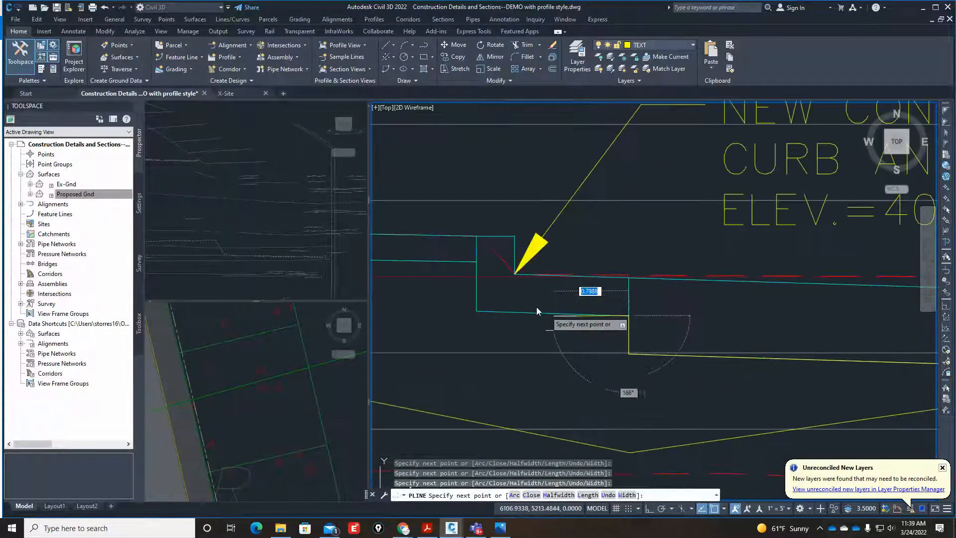
Trace the polyline around the curb and gutter's underside and along the new concrete sidewalk's lower line to the building footing.
{"action": "scroll", "coordinate": [477, 311], "scroll_direction": "up", "scroll_amount": 4}
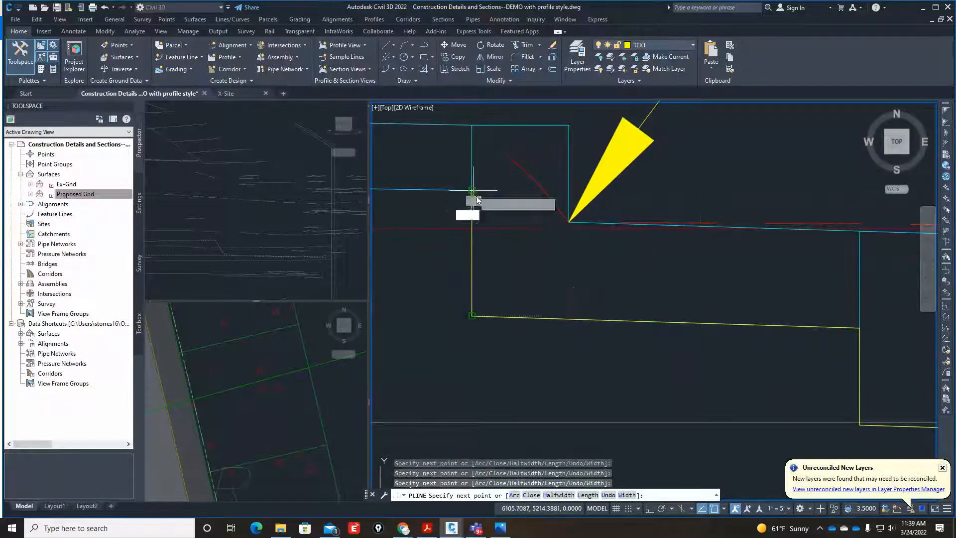
{"action": "scroll", "coordinate": [623, 328], "scroll_direction": "down", "scroll_amount": 5}
{"action": "scroll", "coordinate": [438, 304], "scroll_direction": "up", "scroll_amount": 5}
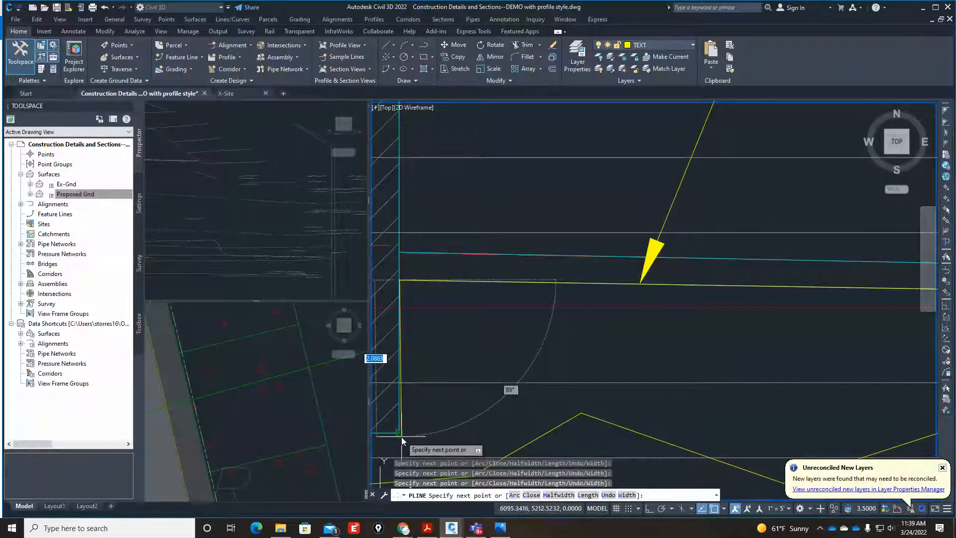
Outline the building footing's base, inner face and sloped haunch with the polyline up to the floor slab's underside.
{"action": "scroll", "coordinate": [474, 402], "scroll_direction": "down", "scroll_amount": 3}
{"action": "scroll", "coordinate": [470, 402], "scroll_direction": "up", "scroll_amount": 4}
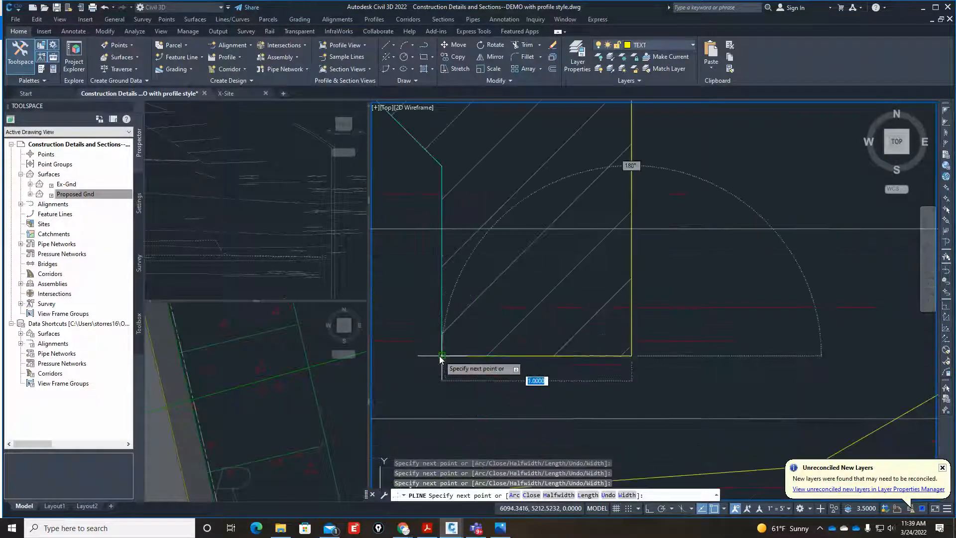
{"action": "scroll", "coordinate": [620, 343], "scroll_direction": "down", "scroll_amount": 4}
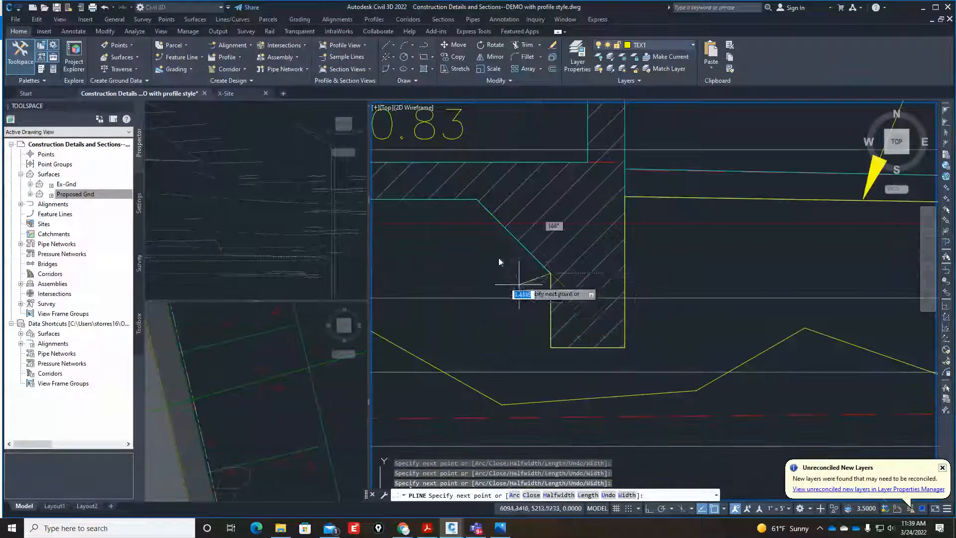
{"action": "scroll", "coordinate": [461, 199], "scroll_direction": "up", "scroll_amount": 4}
{"action": "left_click", "coordinate": [501, 192]}
{"action": "scroll", "coordinate": [629, 284], "scroll_direction": "down", "scroll_amount": 2}
{"action": "scroll", "coordinate": [620, 288], "scroll_direction": "down", "scroll_amount": 3}
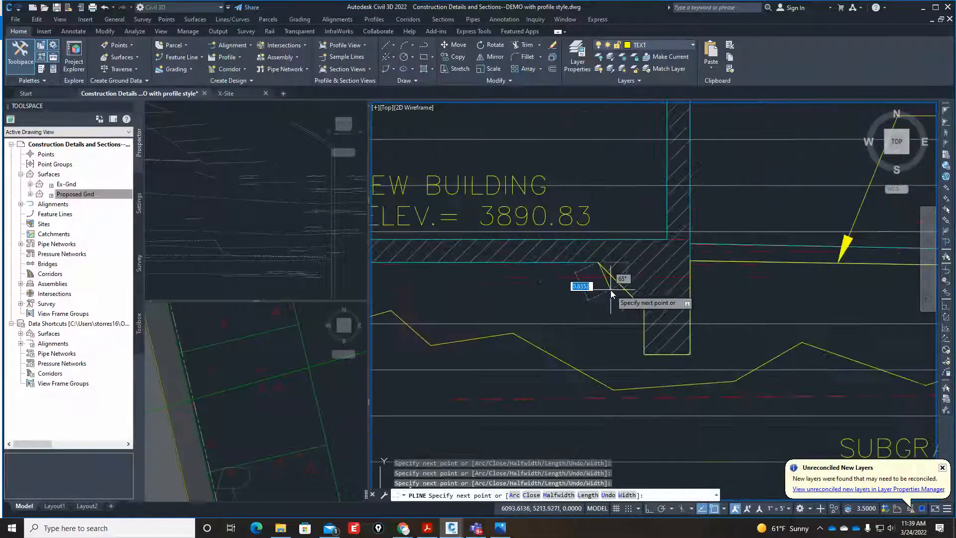
Run the polyline along the floor slab's underside back to its starting point, end the command, and check the whole outline.
{"action": "scroll", "coordinate": [518, 288], "scroll_direction": "up", "scroll_amount": 3}
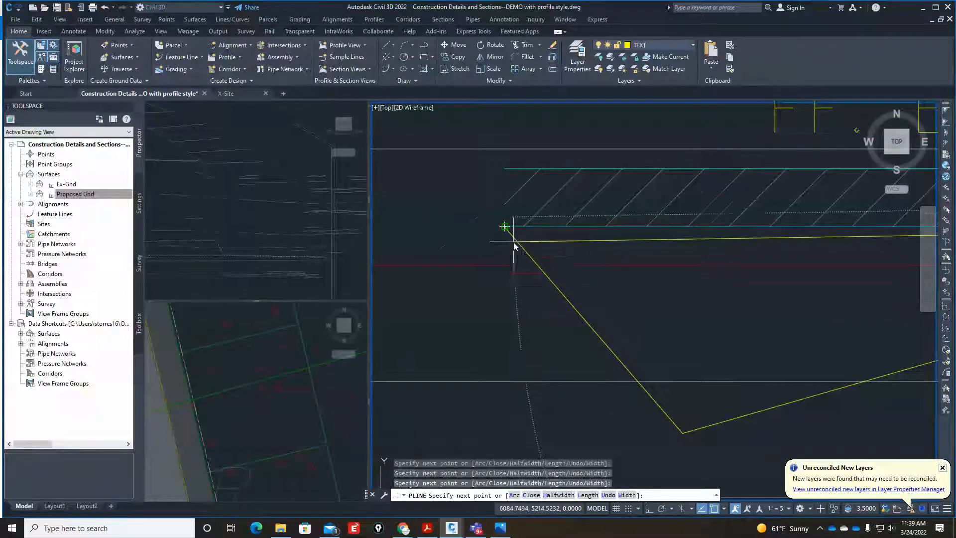
{"action": "key", "text": "Escape"}
{"action": "key", "text": "Escape"}
{"action": "scroll", "coordinate": [452, 254], "scroll_direction": "down", "scroll_amount": 4}
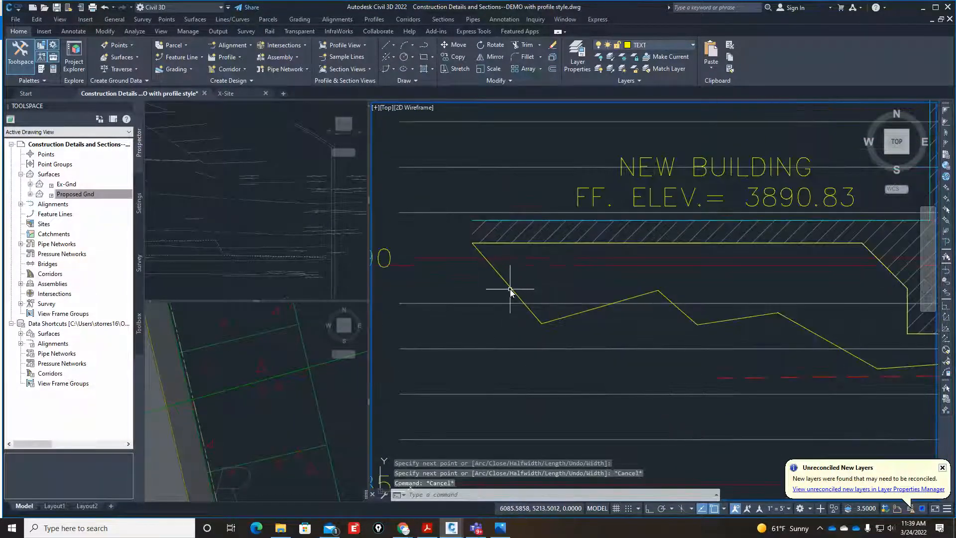
{"action": "scroll", "coordinate": [510, 293], "scroll_direction": "down", "scroll_amount": 6}
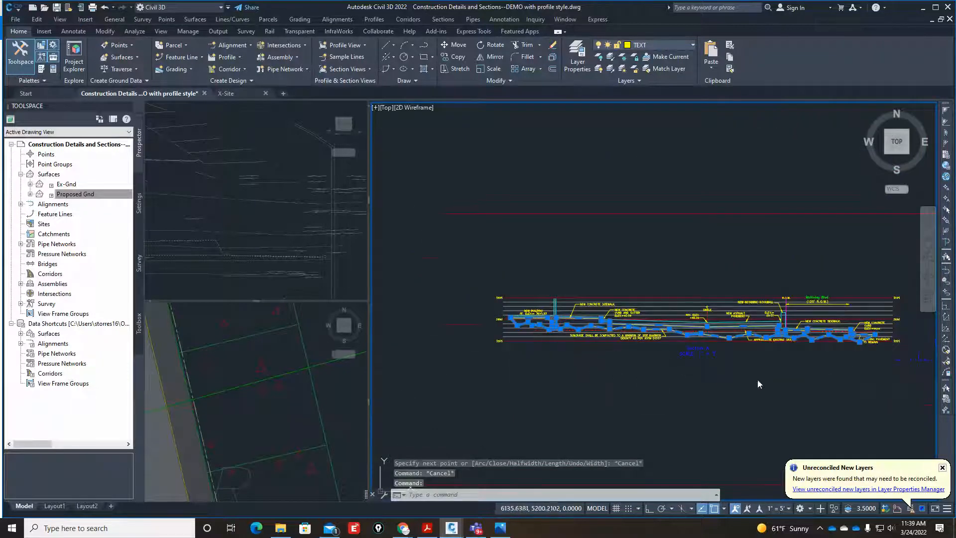
{"action": "key", "text": "Escape"}
{"action": "scroll", "coordinate": [761, 374], "scroll_direction": "up", "scroll_amount": 3}
{"action": "scroll", "coordinate": [764, 369], "scroll_direction": "down", "scroll_amount": 3}
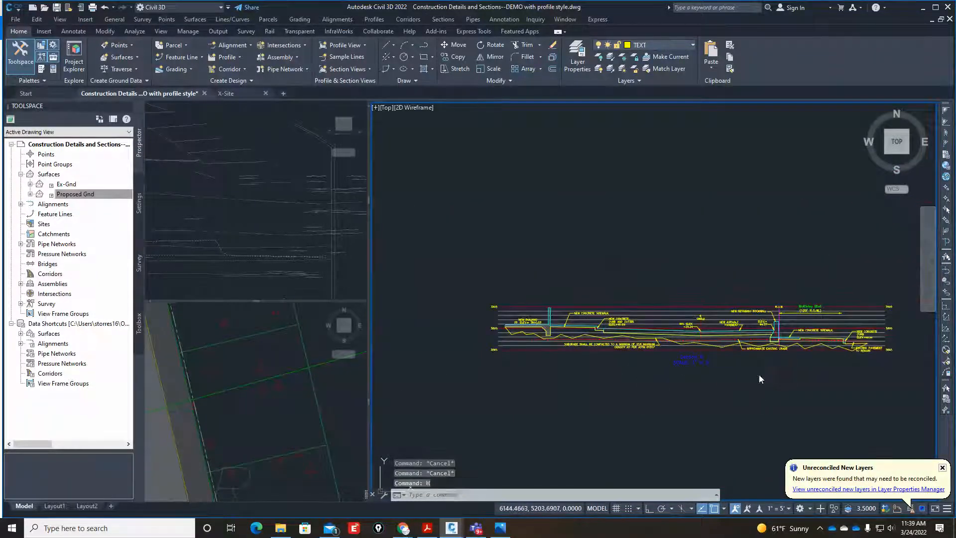
Try a solid hatch of the outlined ground beneath Section A using an internal point, and inspect it along the section.
{"action": "type", "text": "h"}
{"action": "key", "text": "Return"}
{"action": "scroll", "coordinate": [607, 379], "scroll_direction": "up", "scroll_amount": 4}
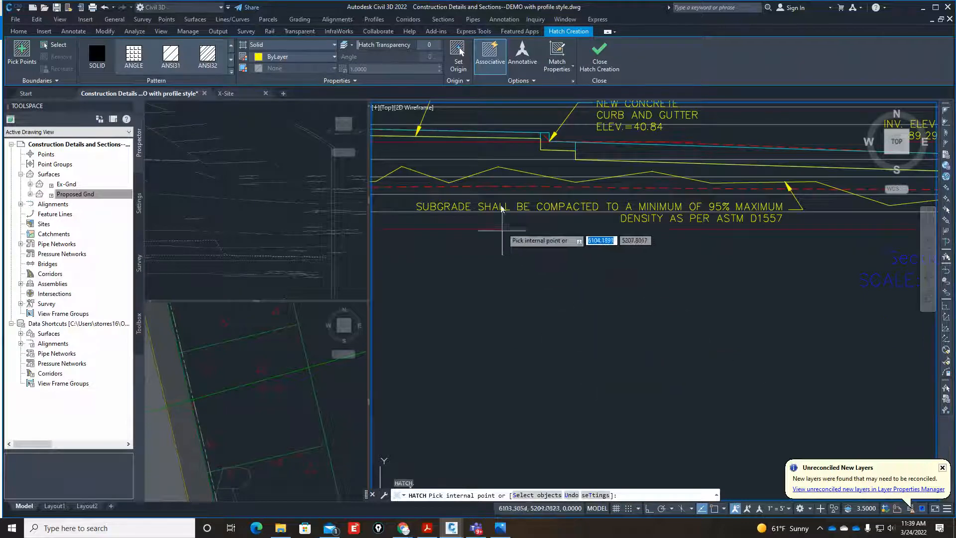
{"action": "left_click", "coordinate": [491, 157]}
{"action": "scroll", "coordinate": [565, 272], "scroll_direction": "down", "scroll_amount": 5}
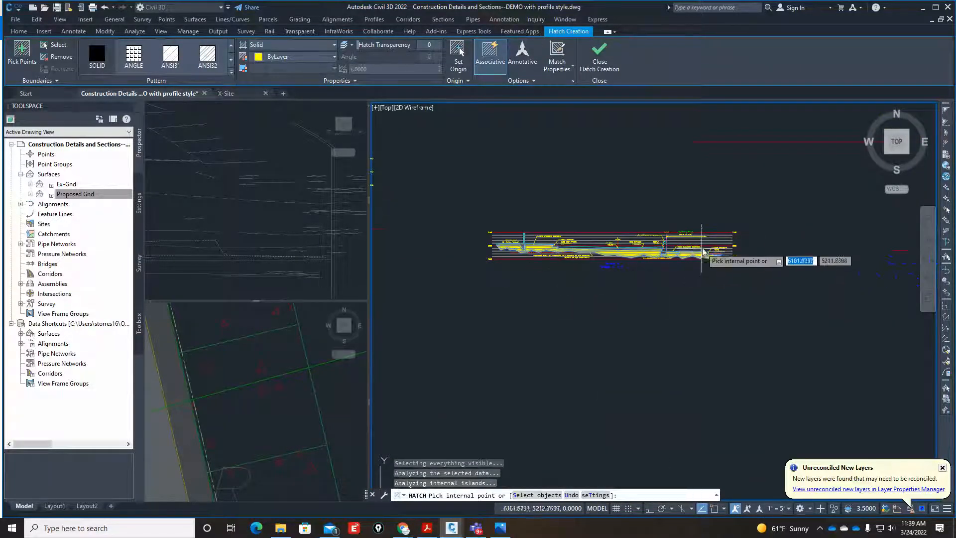
{"action": "scroll", "coordinate": [703, 252], "scroll_direction": "up", "scroll_amount": 5}
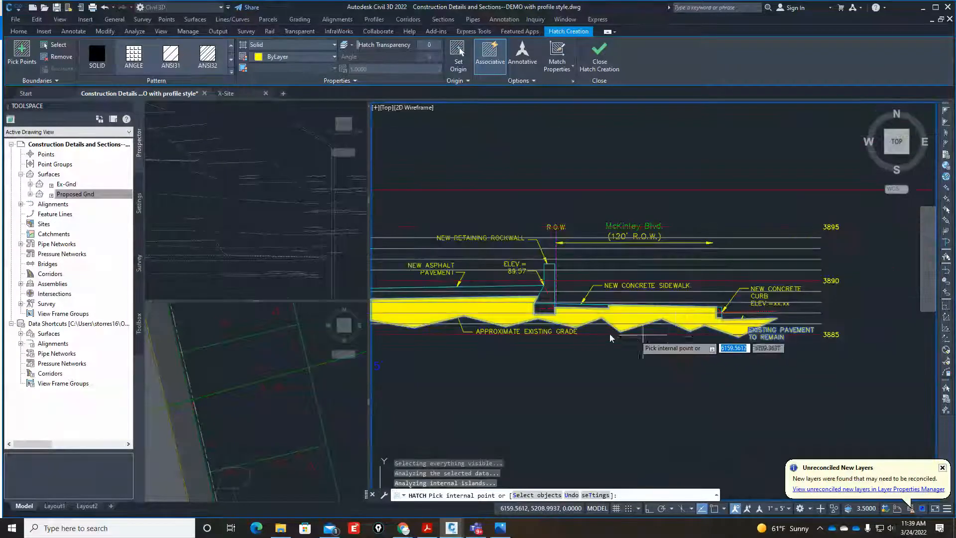
{"action": "scroll", "coordinate": [575, 308], "scroll_direction": "up", "scroll_amount": 5}
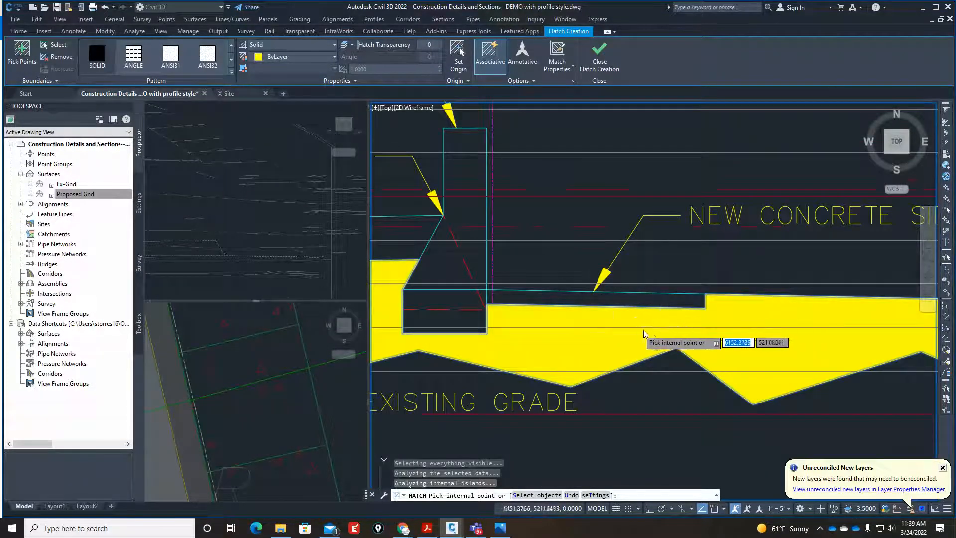
{"action": "scroll", "coordinate": [648, 335], "scroll_direction": "down", "scroll_amount": 5}
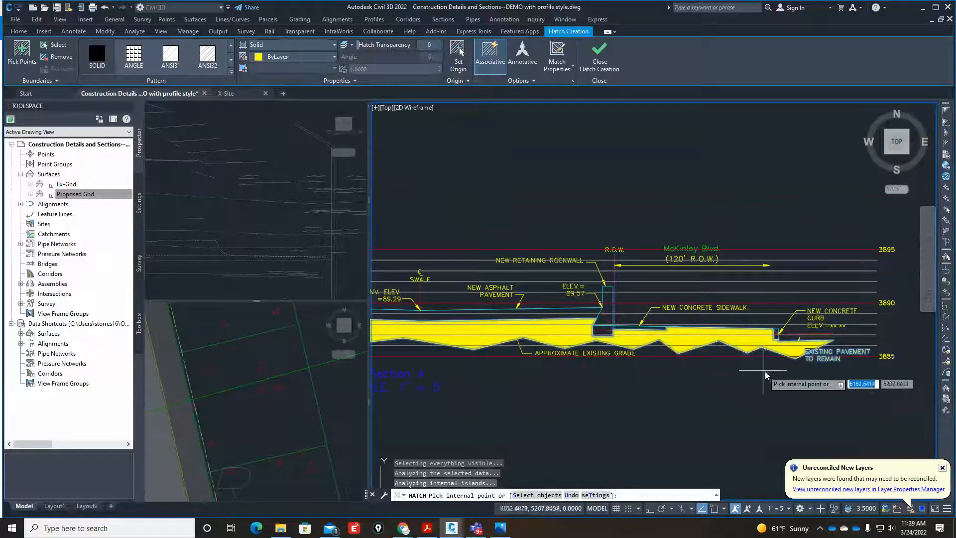
{"action": "scroll", "coordinate": [765, 375], "scroll_direction": "down", "scroll_amount": 2}
{"action": "scroll", "coordinate": [557, 333], "scroll_direction": "up", "scroll_amount": 6}
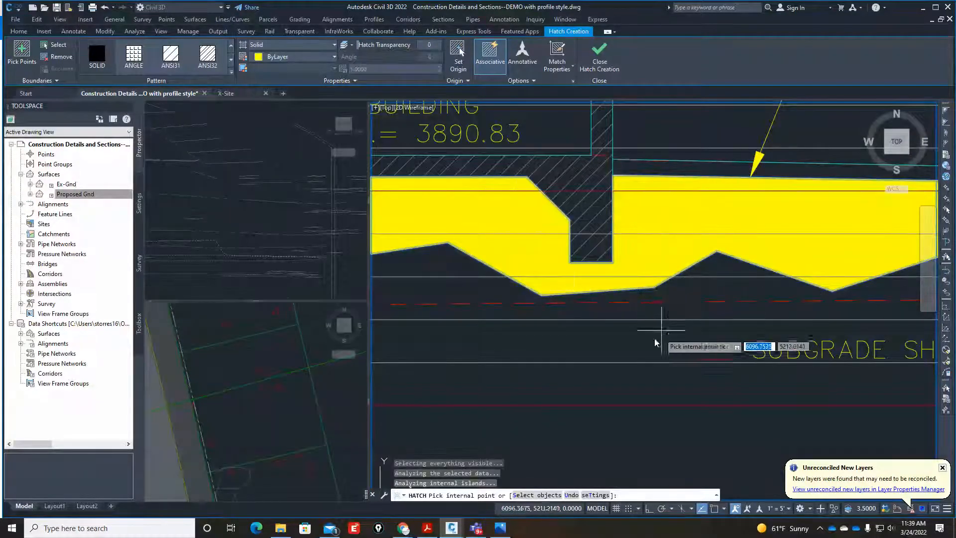
{"action": "scroll", "coordinate": [655, 343], "scroll_direction": "down", "scroll_amount": 4}
{"action": "key", "text": "Escape"}
{"action": "key", "text": "Escape"}
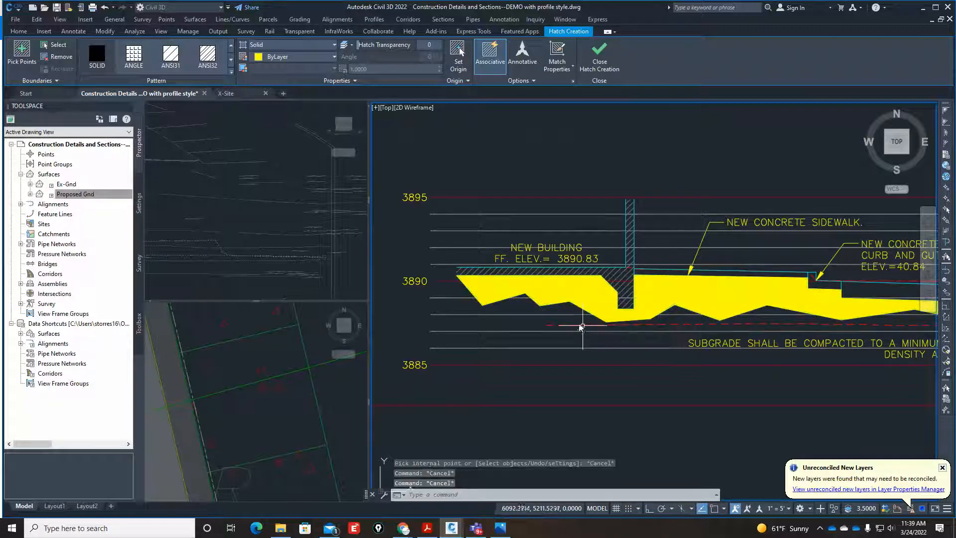
Erase the solid hatch beneath Section A.
{"action": "left_click", "coordinate": [582, 298]}
{"action": "type", "text": "e"}
{"action": "key", "text": "Return"}
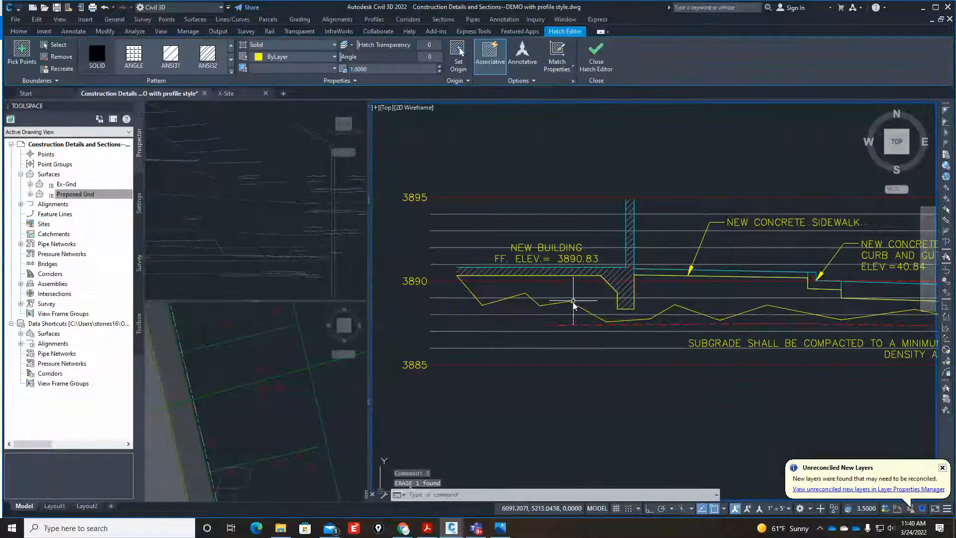
Hatch the ground beneath Section A with a solid fill by selecting the boundary polyline as the object.
{"action": "type", "text": "h"}
{"action": "key", "text": "Return"}
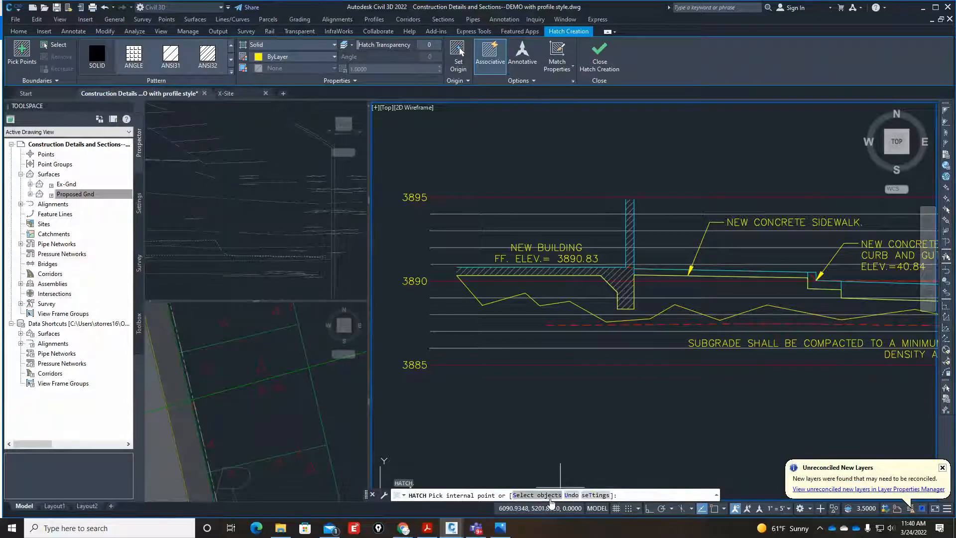
{"action": "left_click", "coordinate": [550, 499]}
{"action": "scroll", "coordinate": [576, 320], "scroll_direction": "up", "scroll_amount": 4}
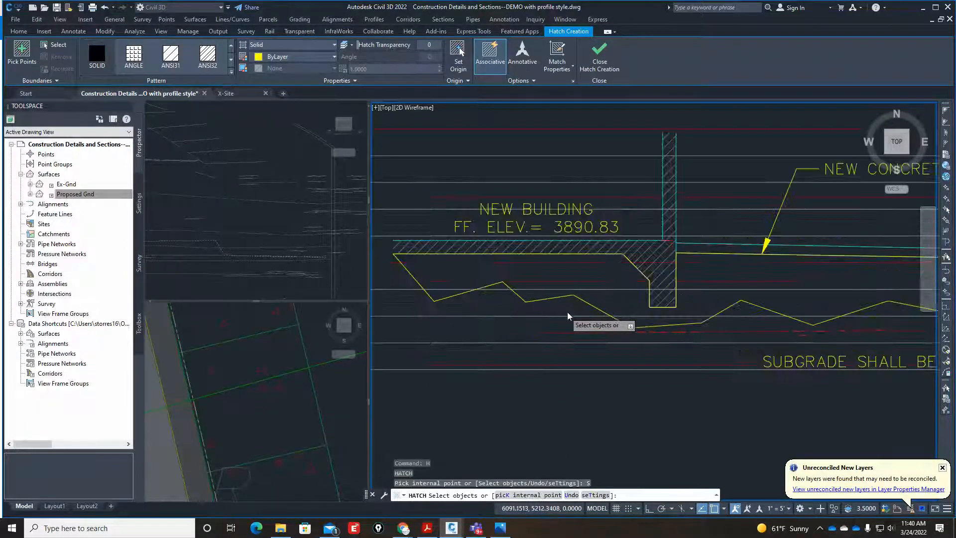
{"action": "left_click", "coordinate": [594, 298]}
{"action": "scroll", "coordinate": [519, 289], "scroll_direction": "down", "scroll_amount": 4}
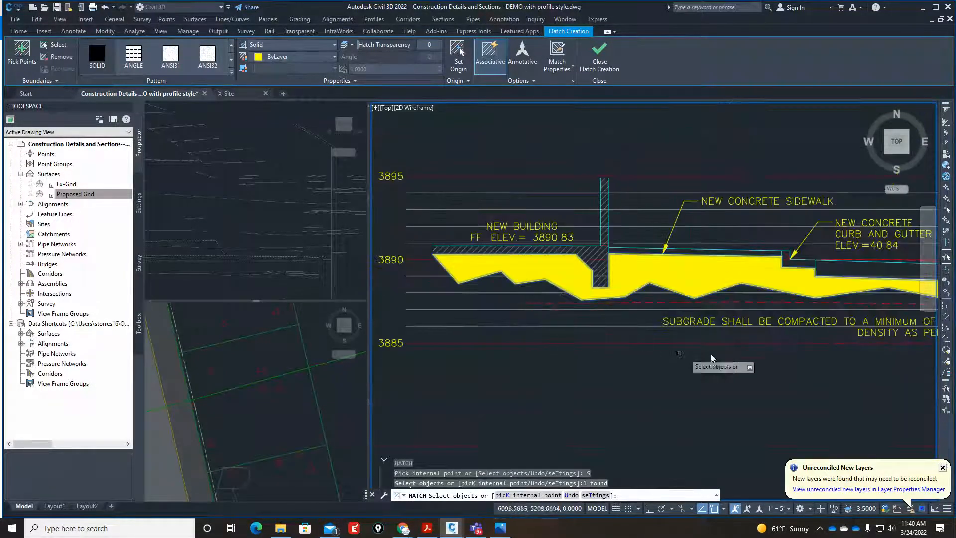
{"action": "scroll", "coordinate": [712, 358], "scroll_direction": "down", "scroll_amount": 3}
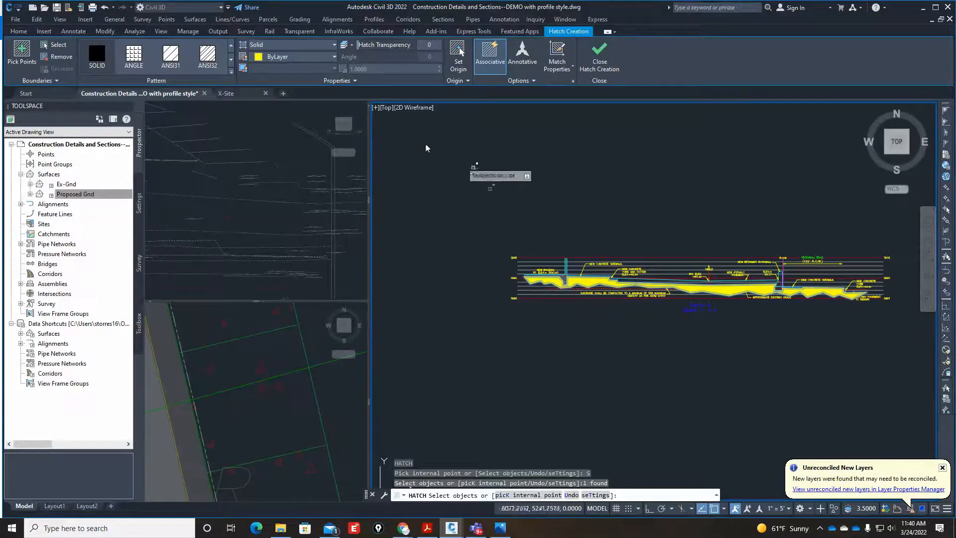
{"action": "left_click", "coordinate": [232, 72]}
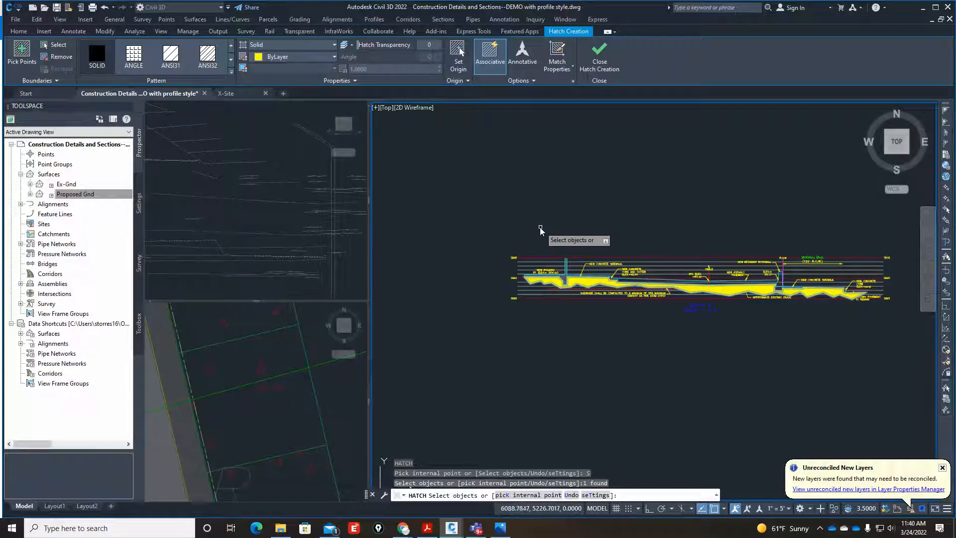
{"action": "key", "text": "Return"}
Match the properties of the earth hatch in the Sunset Blvd. section onto Section A's solid ground hatch.
{"action": "scroll", "coordinate": [631, 317], "scroll_direction": "down", "scroll_amount": 2}
{"action": "scroll", "coordinate": [419, 233], "scroll_direction": "up", "scroll_amount": 6}
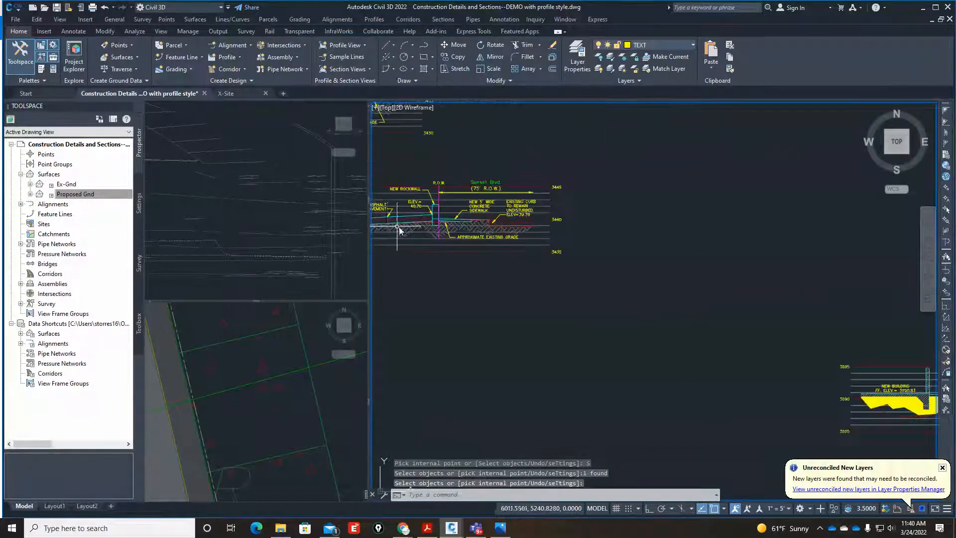
{"action": "type", "text": "MA"}
{"action": "key", "text": "Return"}
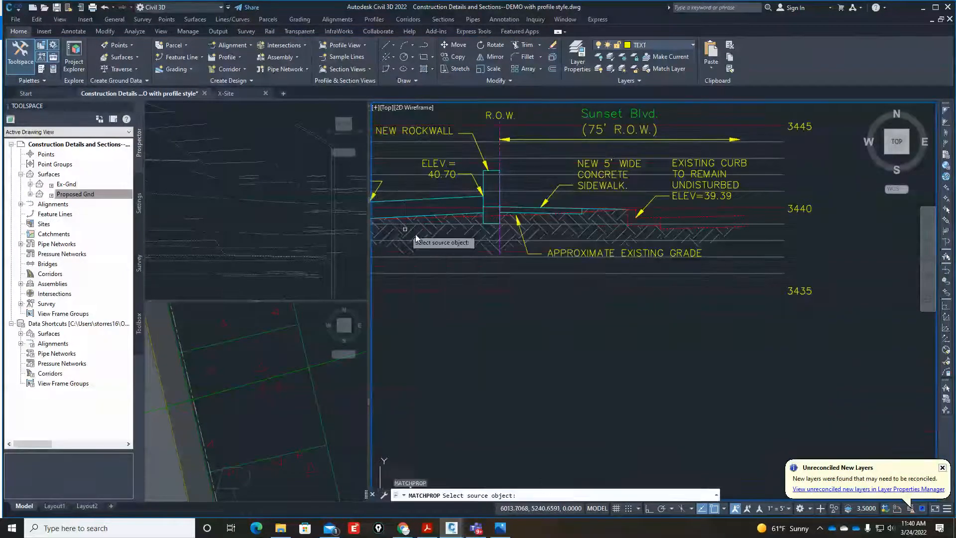
{"action": "left_click", "coordinate": [466, 231]}
{"action": "scroll", "coordinate": [442, 194], "scroll_direction": "down", "scroll_amount": 6}
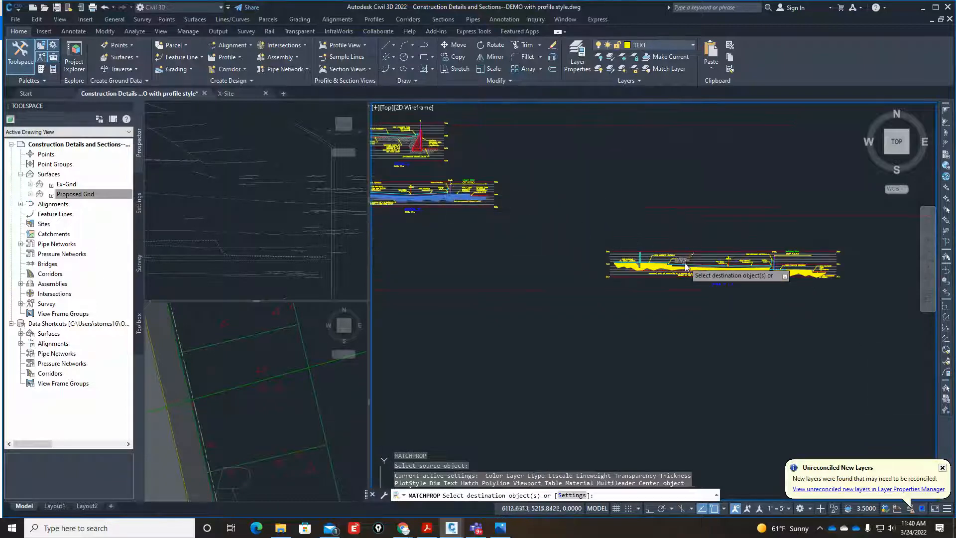
{"action": "scroll", "coordinate": [572, 284], "scroll_direction": "up", "scroll_amount": 6}
{"action": "left_click", "coordinate": [571, 286]}
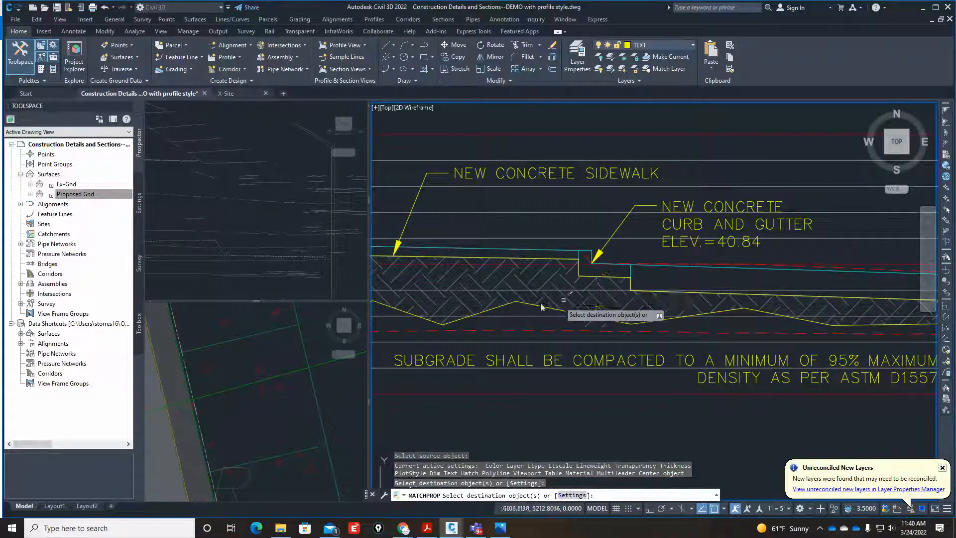
Finish matching the earth hatch properties onto Section A's ground hatch.
{"action": "scroll", "coordinate": [534, 299], "scroll_direction": "down", "scroll_amount": 6}
{"action": "key", "text": "Return"}
{"action": "scroll", "coordinate": [697, 318], "scroll_direction": "up", "scroll_amount": 6}
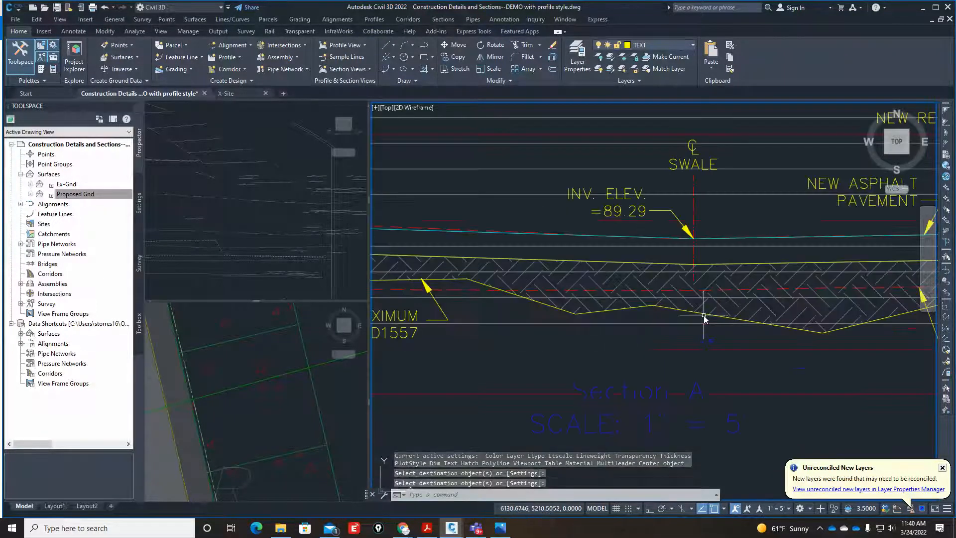
{"action": "scroll", "coordinate": [703, 315], "scroll_direction": "up", "scroll_amount": 6}
{"action": "left_click", "coordinate": [697, 310]}
{"action": "scroll", "coordinate": [636, 301], "scroll_direction": "down", "scroll_amount": 6}
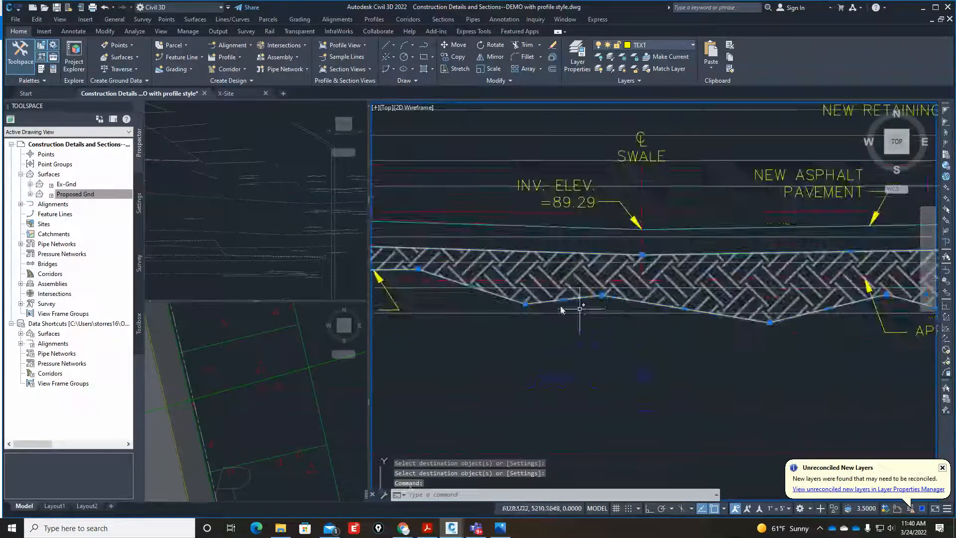
{"action": "scroll", "coordinate": [561, 310], "scroll_direction": "down", "scroll_amount": 5}
{"action": "key", "text": "Escape"}
{"action": "key", "text": "Escape"}
{"action": "key", "text": "Escape"}
Erase the boundary polyline outlining the hatched ground beneath Section A.
{"action": "scroll", "coordinate": [566, 309], "scroll_direction": "up", "scroll_amount": 8}
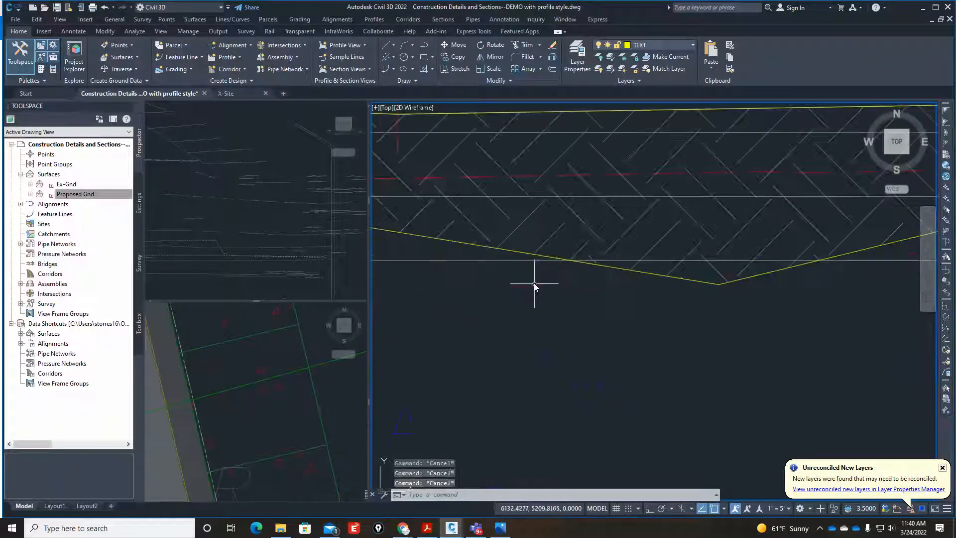
{"action": "left_click", "coordinate": [519, 253]}
{"action": "type", "text": "e"}
{"action": "key", "text": "Return"}
{"action": "scroll", "coordinate": [647, 319], "scroll_direction": "down", "scroll_amount": 8}
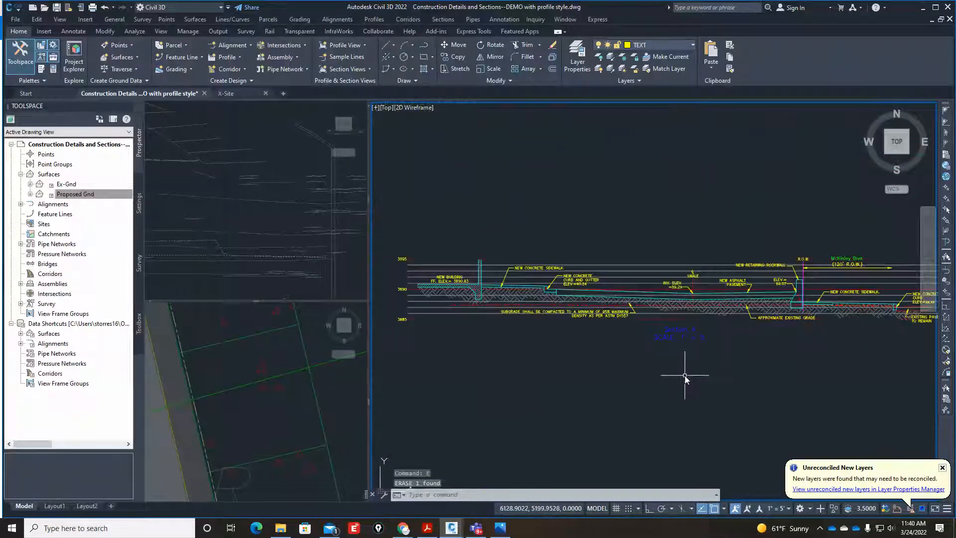
Review the complete annotated and hatched Section A with the whole section in view.
{"action": "scroll", "coordinate": [685, 375], "scroll_direction": "down", "scroll_amount": 4}
{"action": "scroll", "coordinate": [712, 363], "scroll_direction": "up", "scroll_amount": 6}
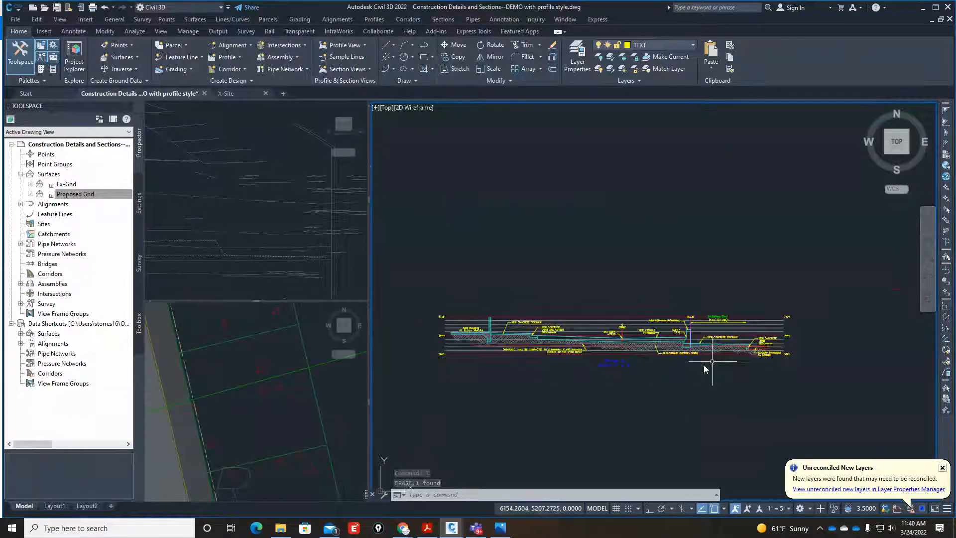
{"action": "middle_click_drag", "start_coordinate": [662, 385], "coordinate": [726, 367]}
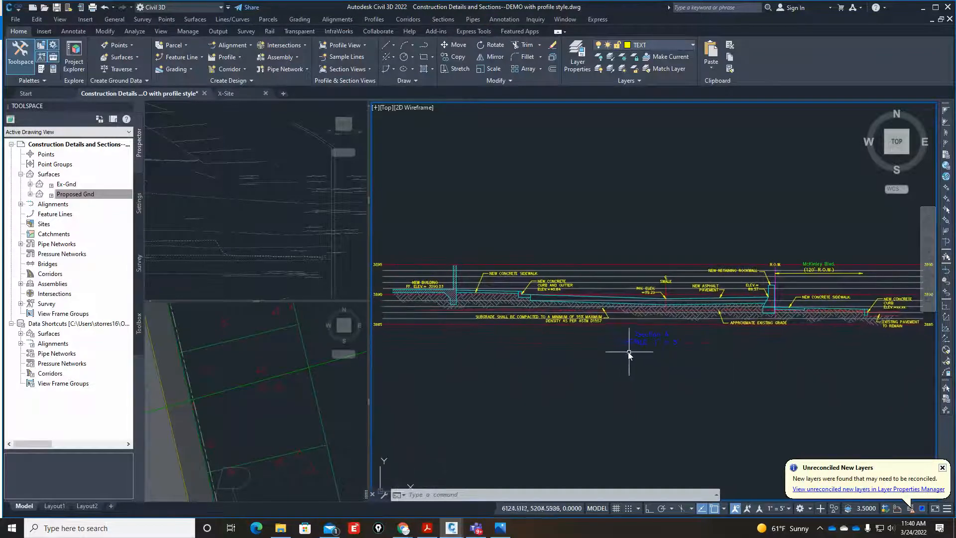
{"action": "type", "text": "z"}
{"action": "key", "text": "Return"}
{"action": "key", "text": "Return"}
{"action": "left_click_drag", "start_coordinate": [676, 368], "coordinate": [671, 405]}
{"action": "key", "text": "Escape"}
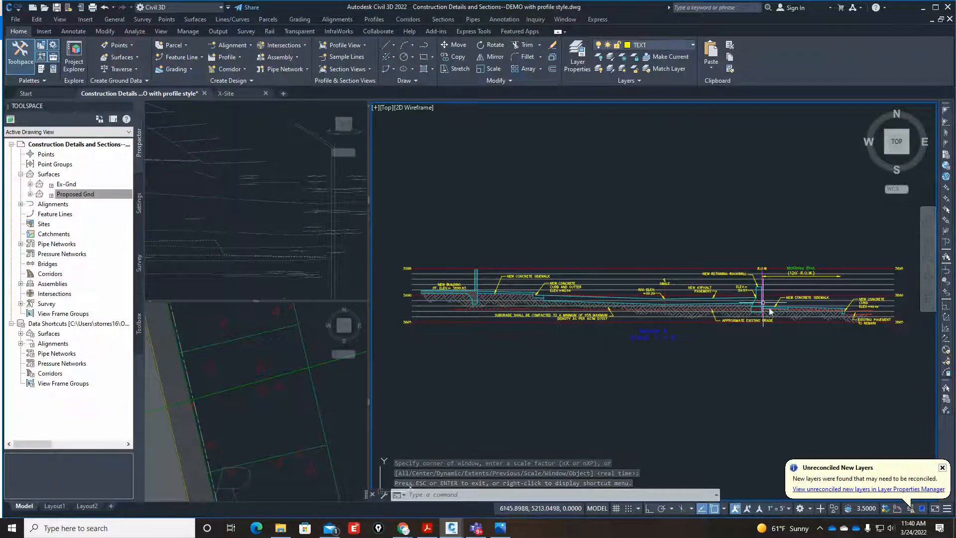
Orbit the shaded 3D view and examine the site plan around the section markers, returning to the Section A viewport.
{"action": "left_click", "coordinate": [342, 278]}
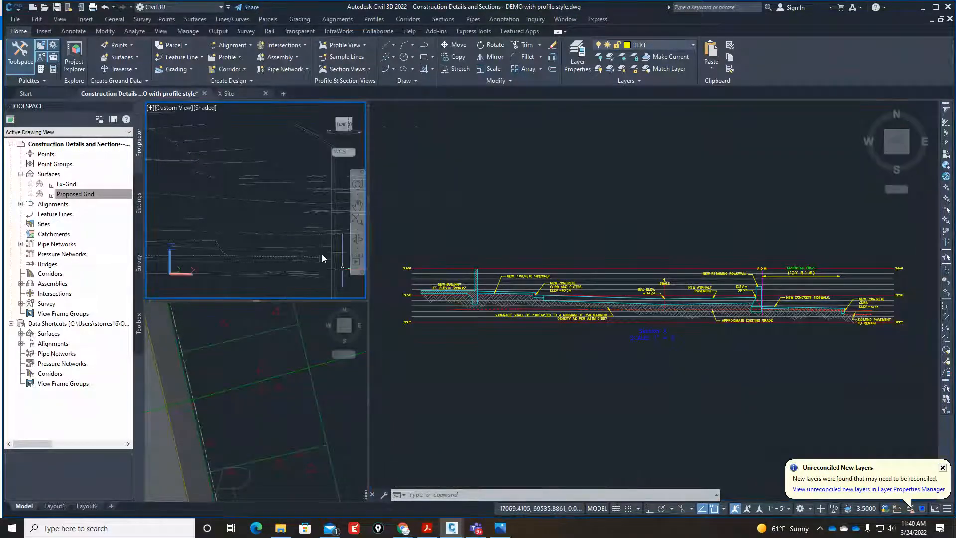
{"action": "mouse_move", "coordinate": [280, 252]}
{"action": "middle_mouse_down", "text": "shift"}
{"action": "mouse_move", "coordinate": [209, 178]}
{"action": "mouse_move", "coordinate": [257, 241]}
{"action": "mouse_move", "coordinate": [293, 255]}
{"action": "middle_mouse_up", "text": "shift"}
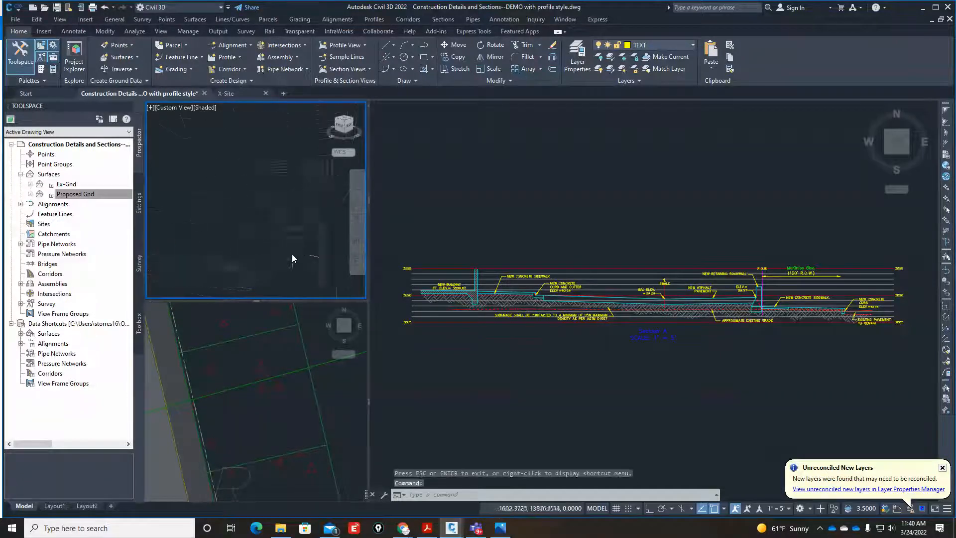
{"action": "left_click", "coordinate": [298, 383]}
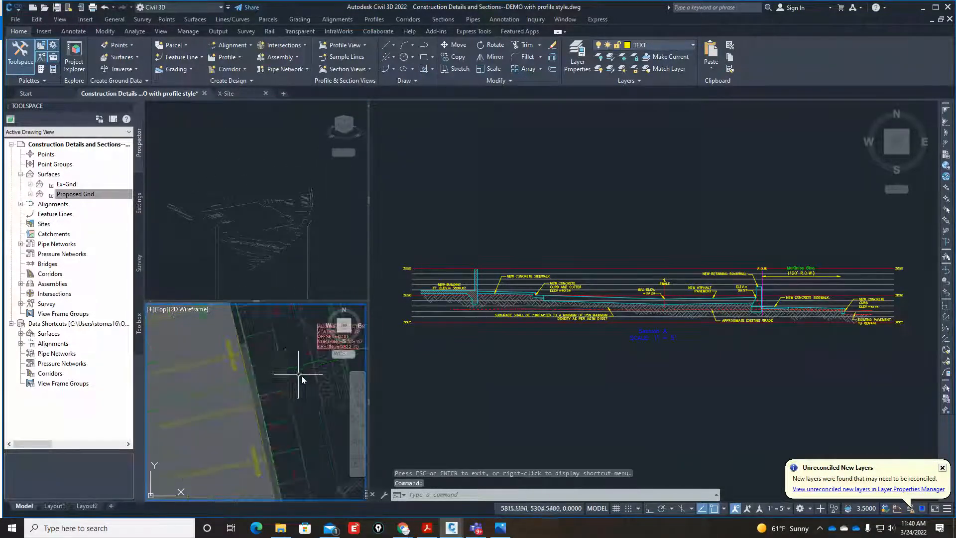
{"action": "left_click", "coordinate": [546, 369]}
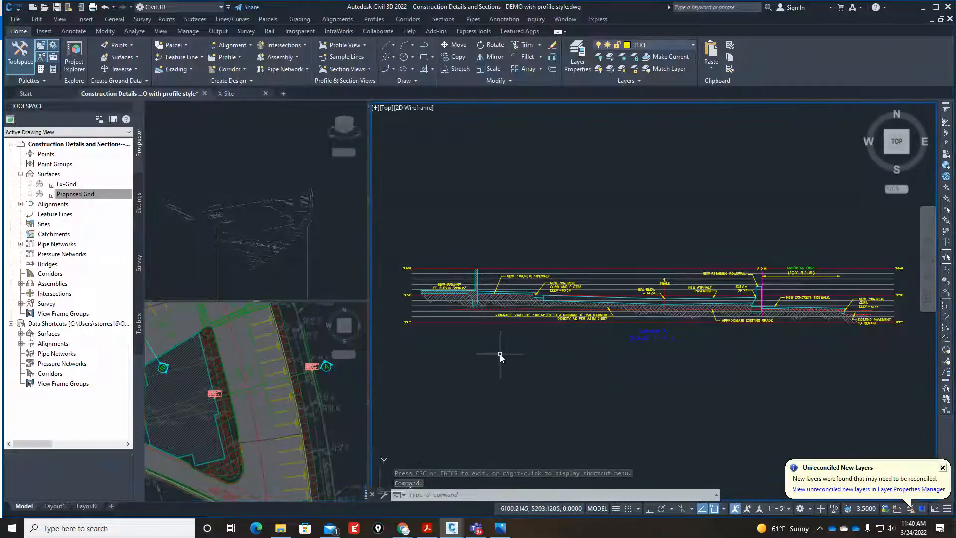